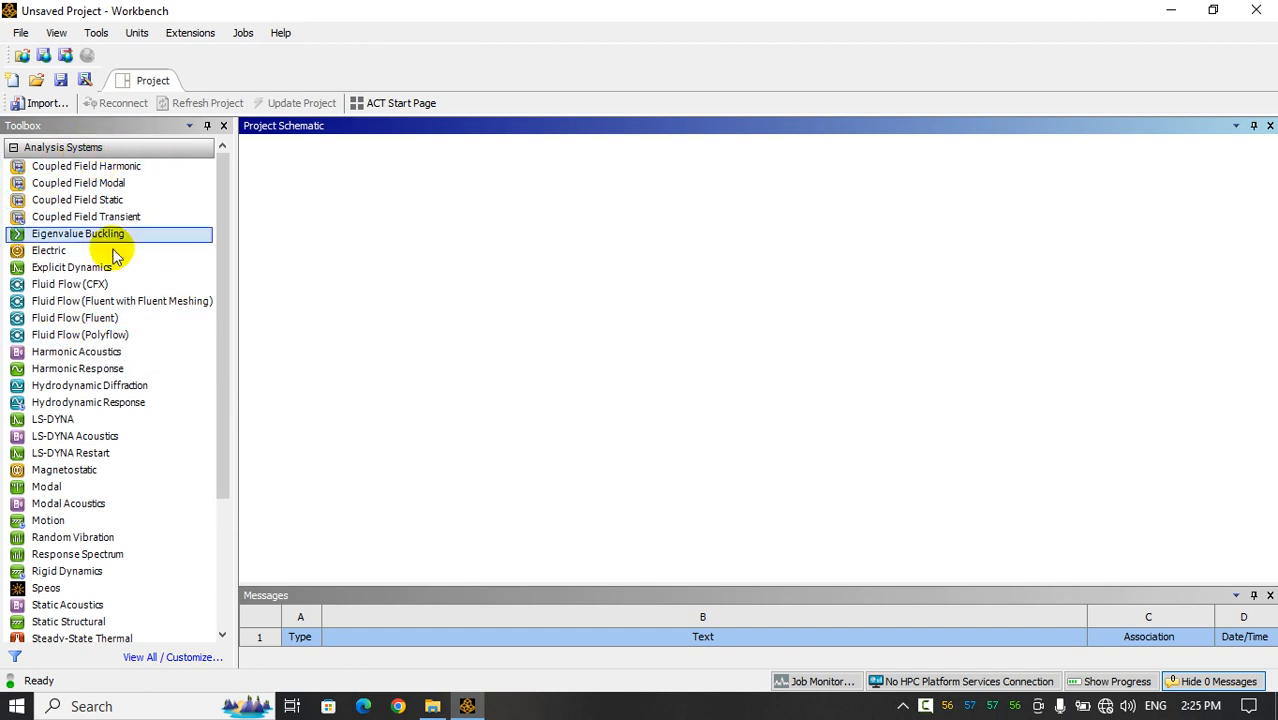
Add a Fluid Flow (Fluent) analysis system to the project schematic and name it "PCM simulation"
{"action": "left_click_drag", "start_coordinate": [90, 317], "coordinate": [337, 222]}
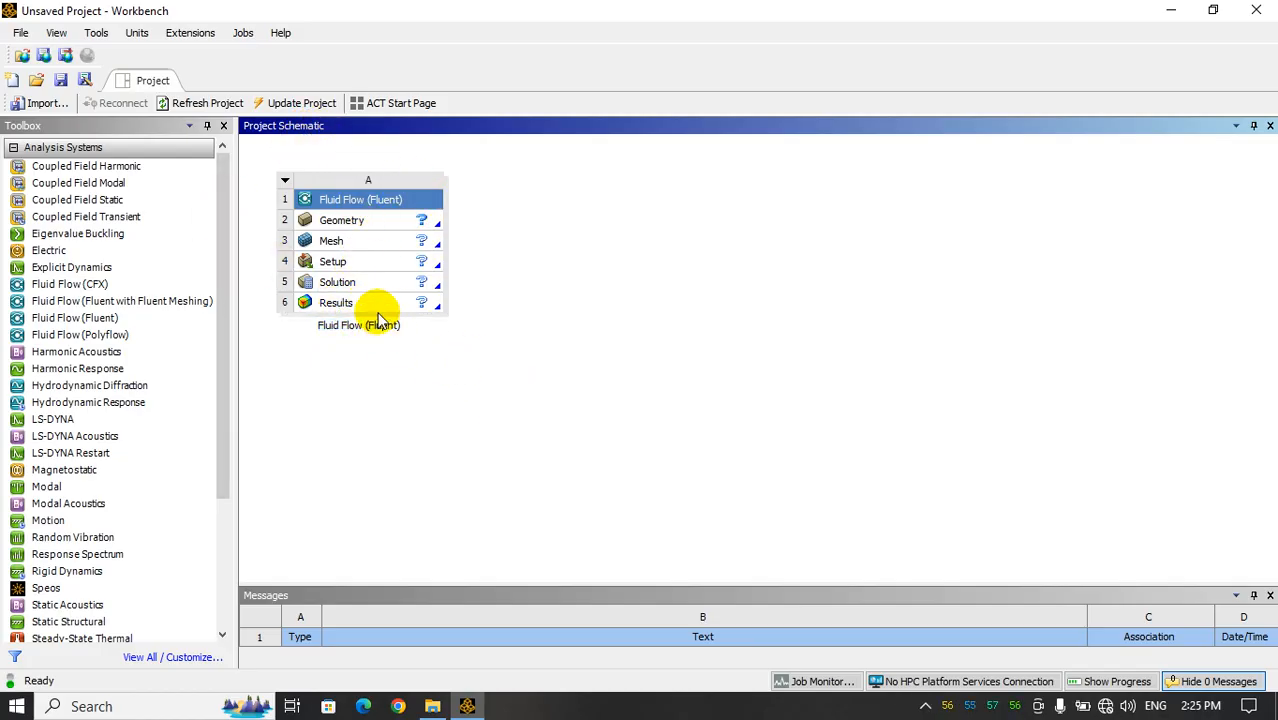
{"action": "left_click", "coordinate": [372, 197]}
{"action": "right_click", "coordinate": [377, 205]}
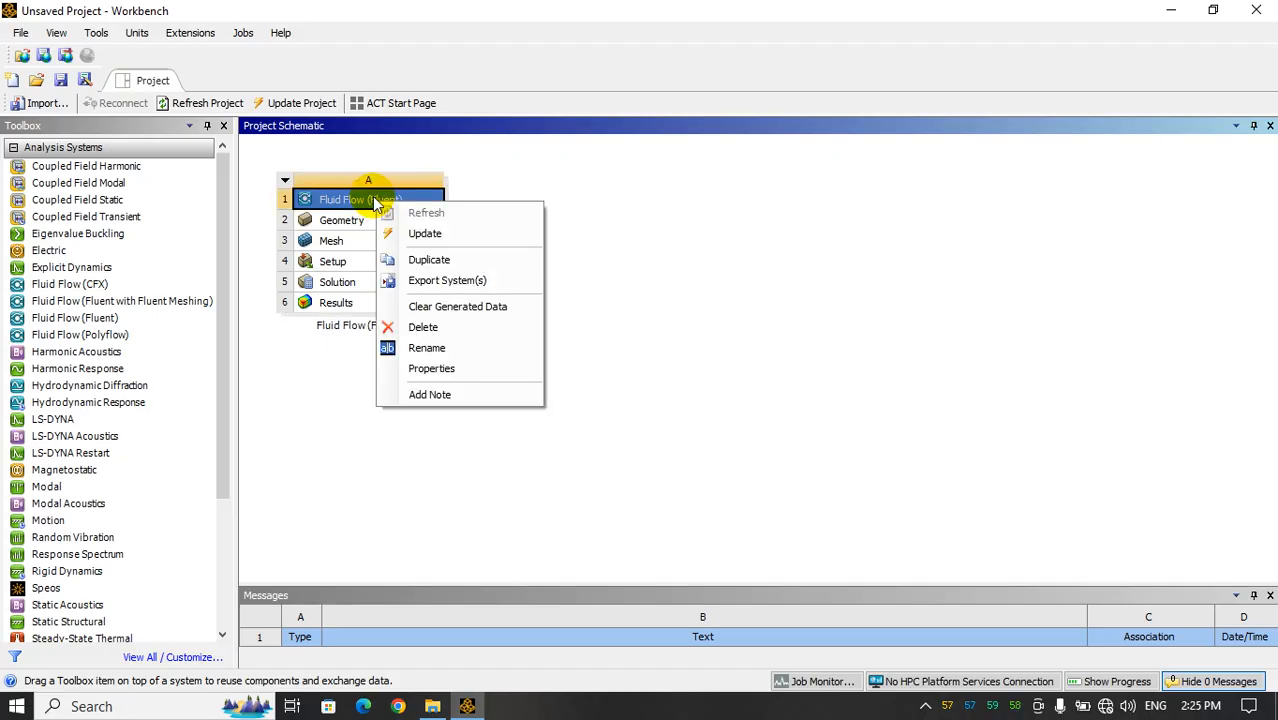
{"action": "left_click", "coordinate": [430, 348]}
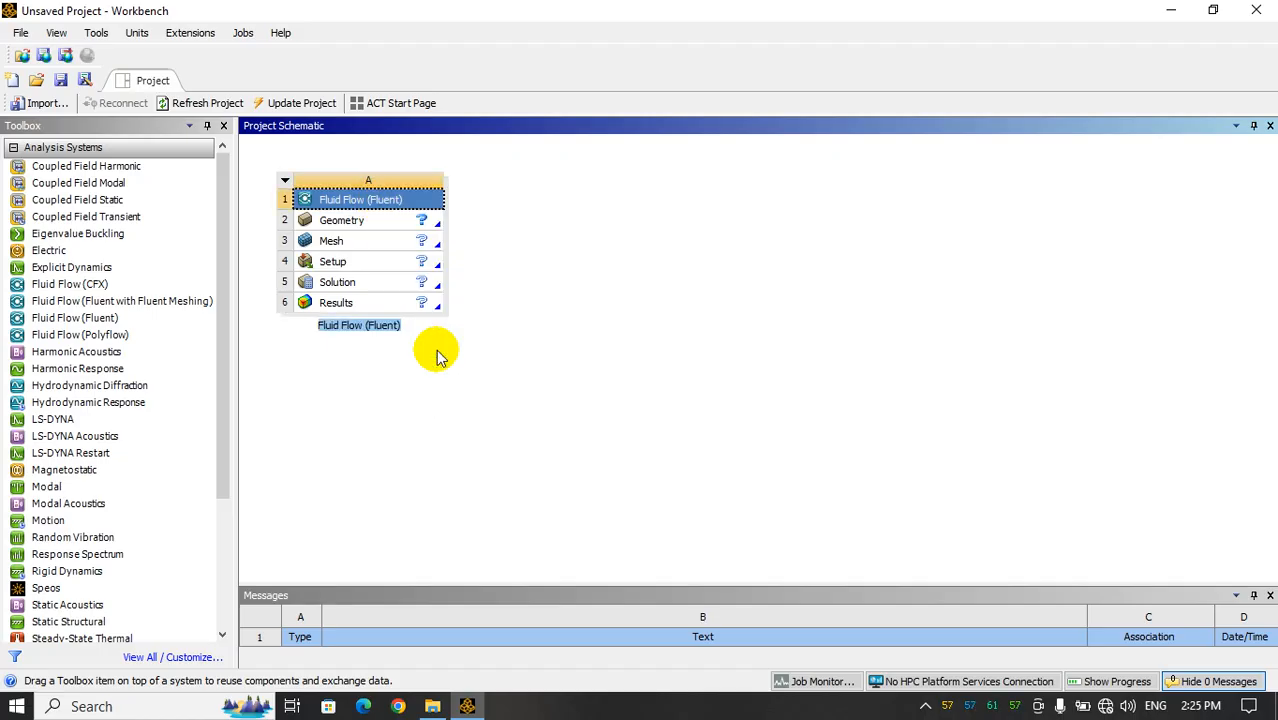
{"action": "type", "text": "PC"}
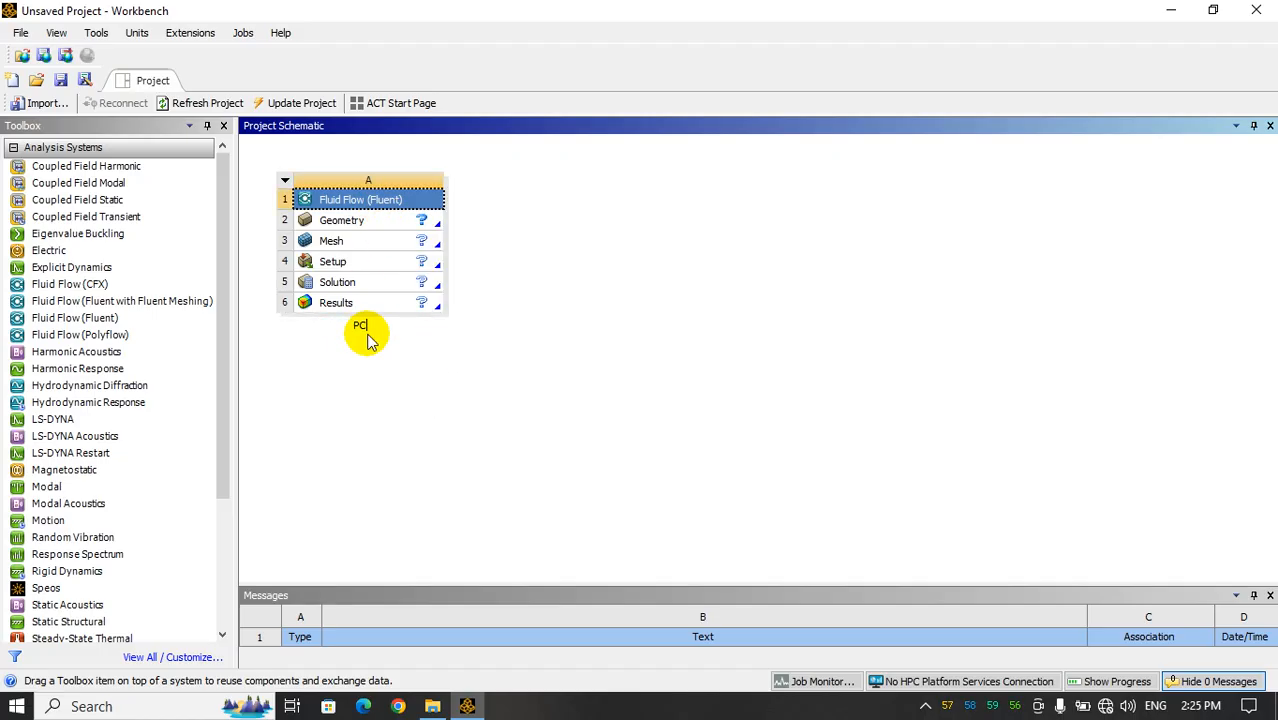
{"action": "type", "text": "M simulation"}
{"action": "left_click", "coordinate": [655, 300]}
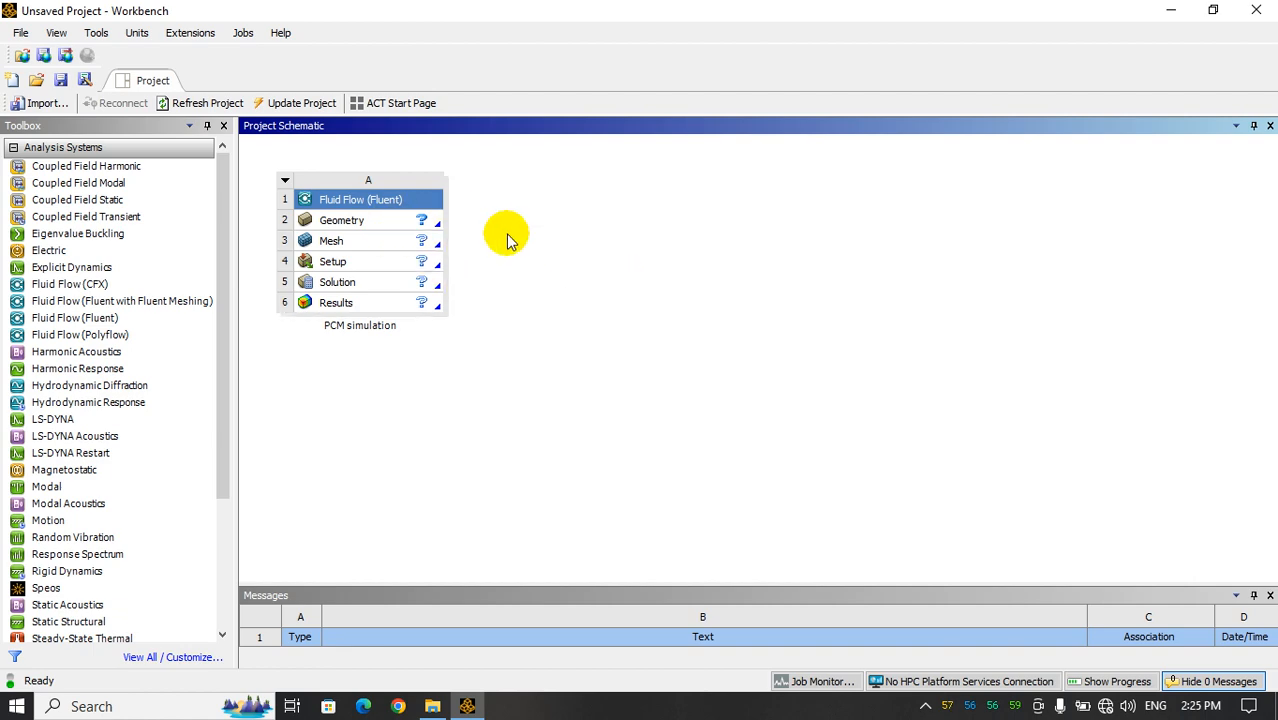
Switch to File Explorer and copy the path of the PCM simulation folder
{"action": "left_click", "coordinate": [432, 705]}
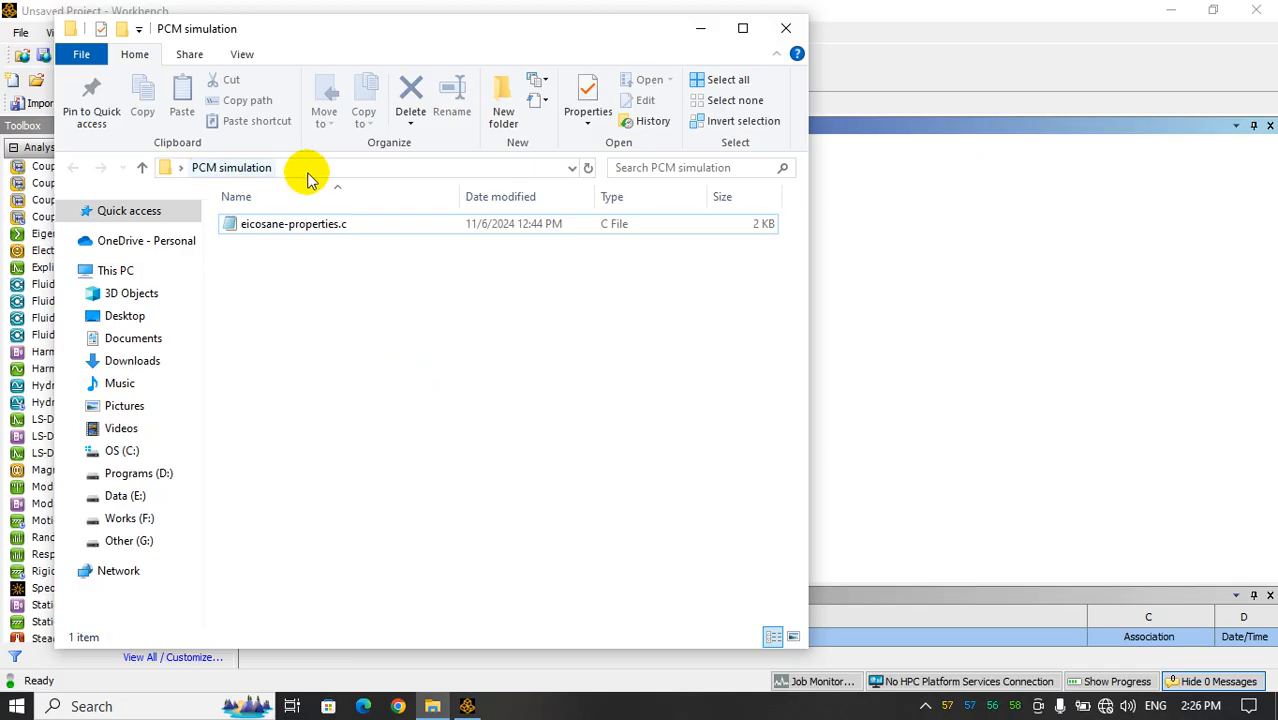
{"action": "left_click", "coordinate": [491, 167]}
{"action": "key", "text": "ctrl+c"}
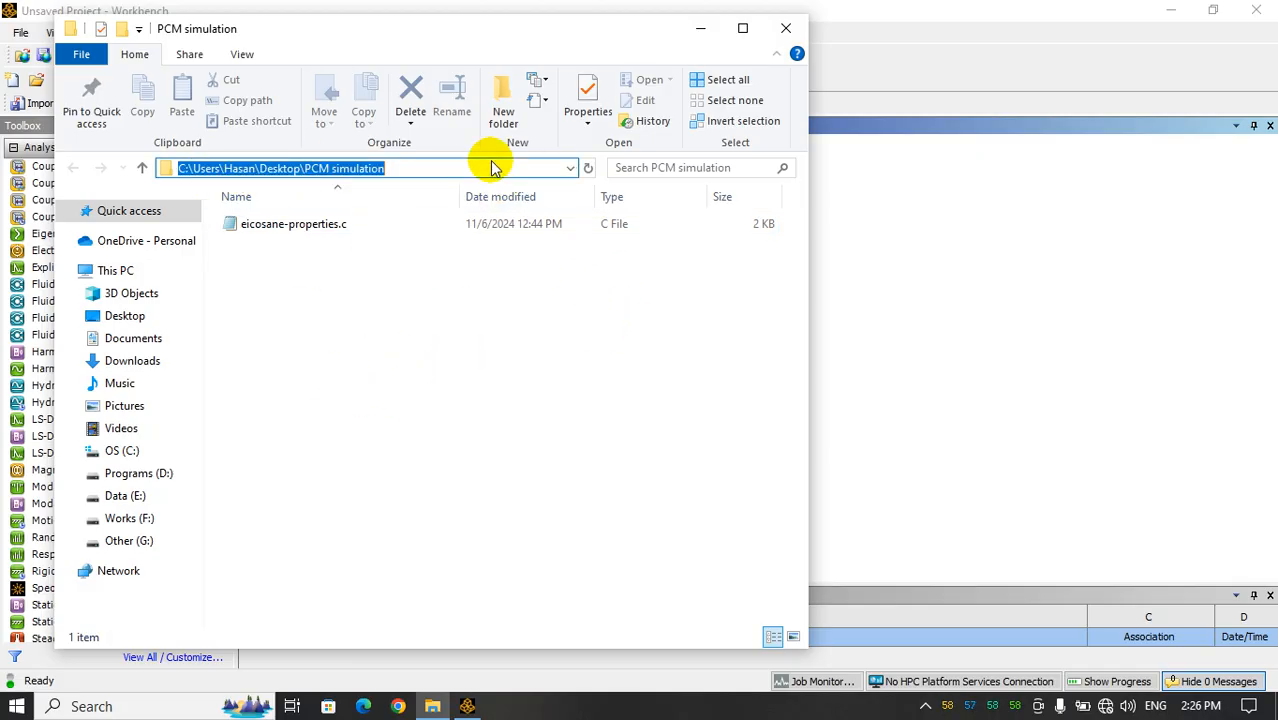
{"action": "left_click", "coordinate": [699, 28]}
Save the Workbench project as "PCM-simulation" in the PCM simulation folder, using the copied folder path
{"action": "left_click", "coordinate": [20, 32]}
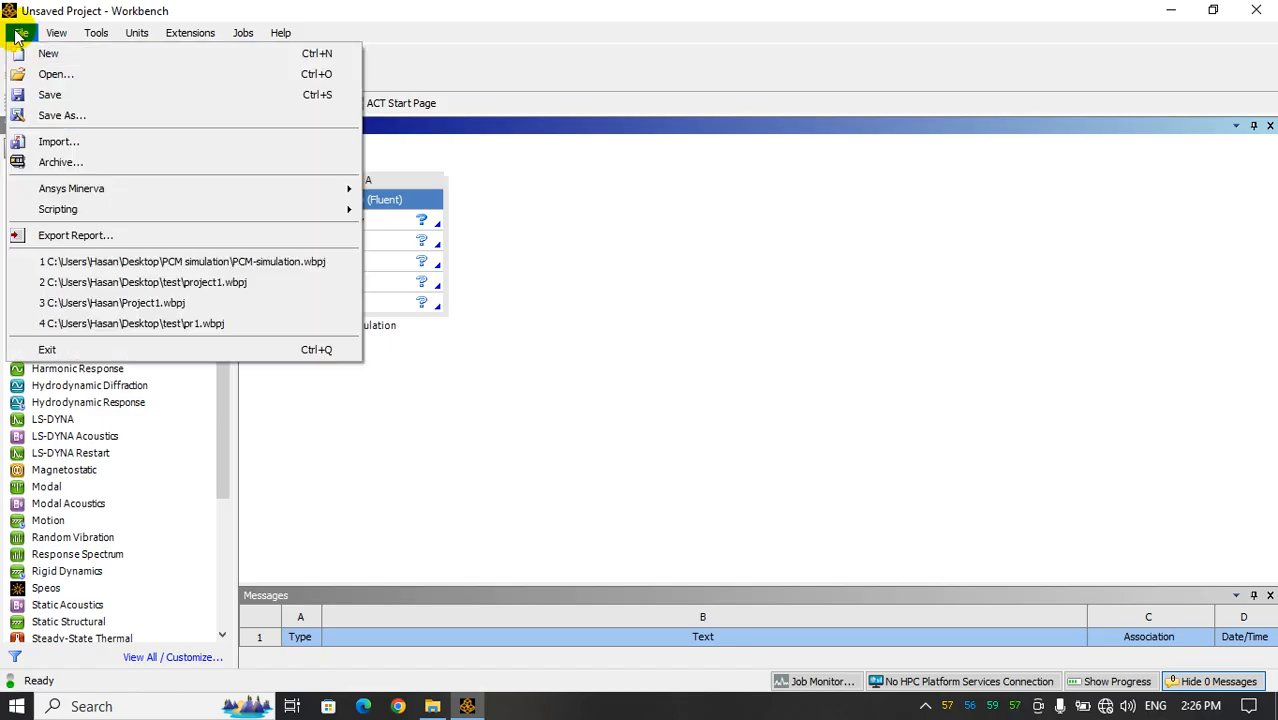
{"action": "left_click", "coordinate": [72, 120]}
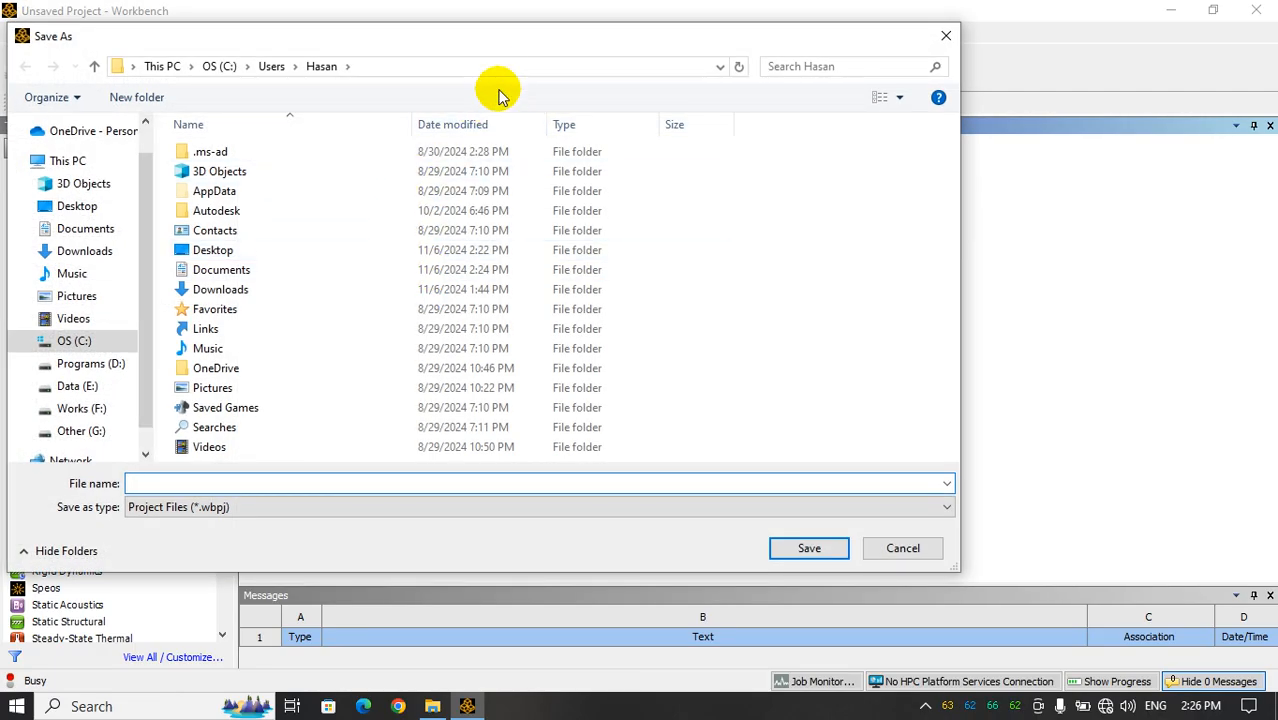
{"action": "left_click", "coordinate": [497, 67]}
{"action": "key", "text": "ctrl+v"}
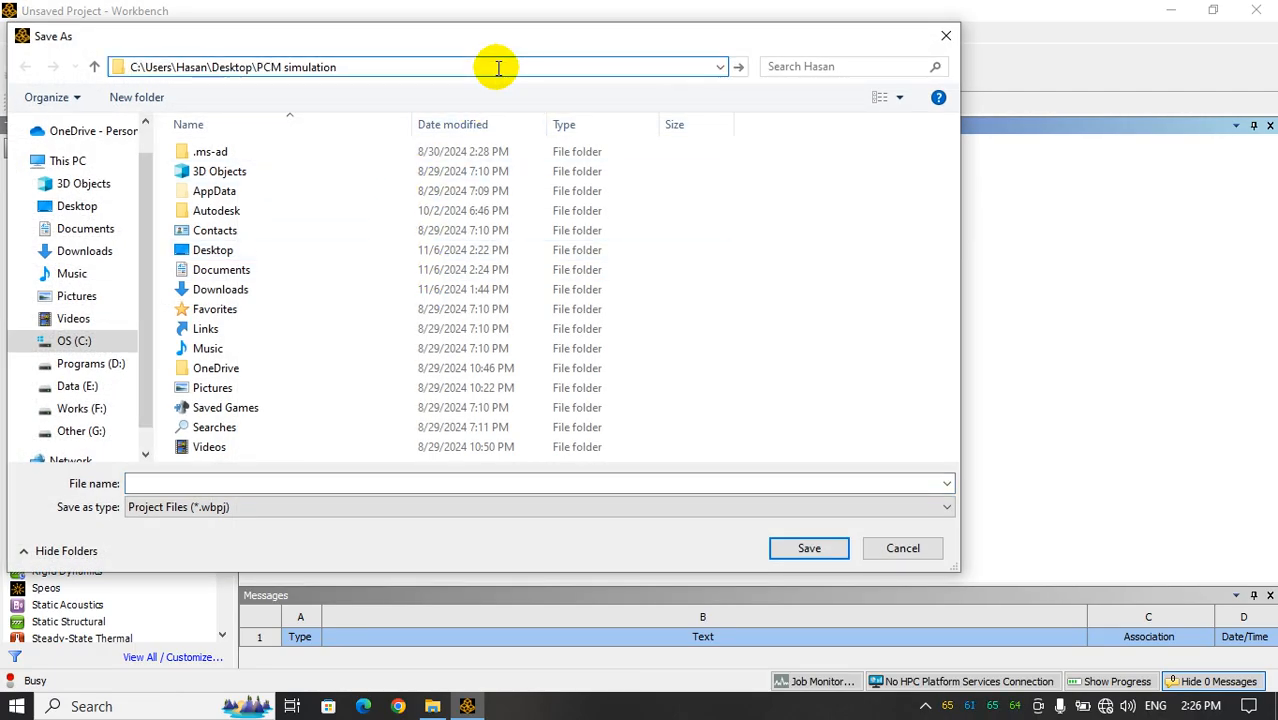
{"action": "key", "text": "Return"}
{"action": "left_click", "coordinate": [320, 483]}
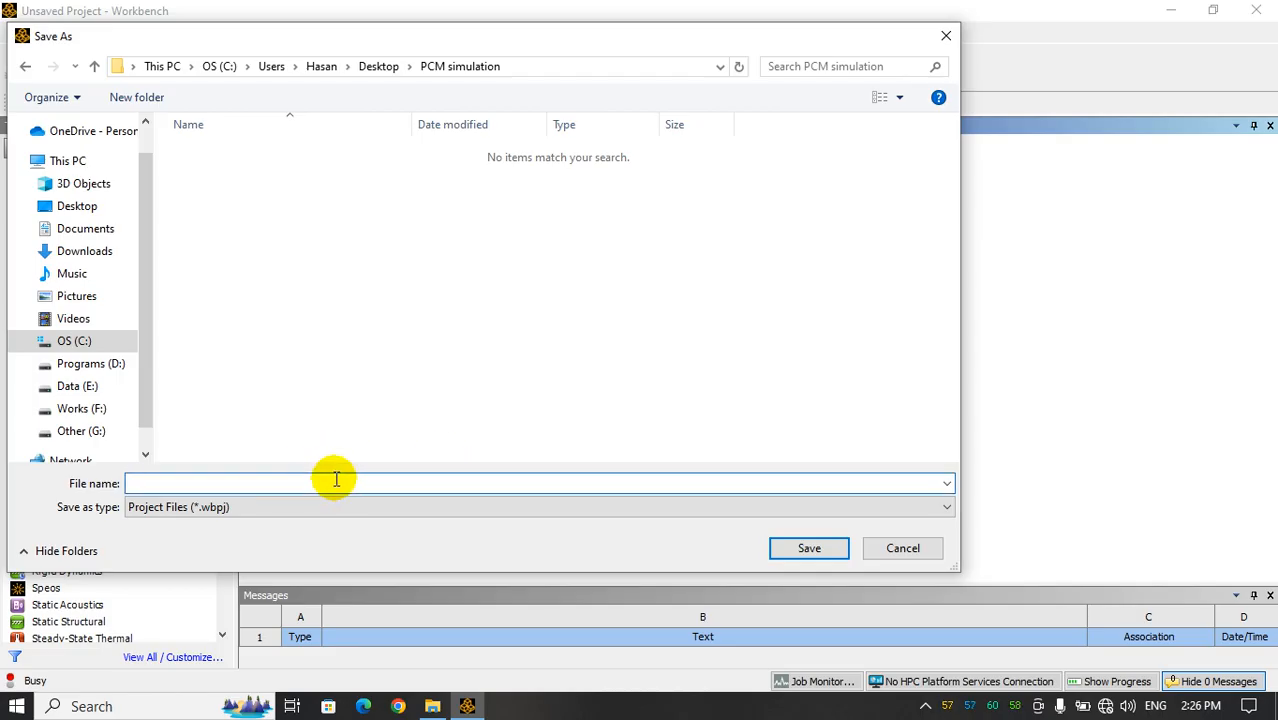
{"action": "type", "text": "PCM-simulation"}
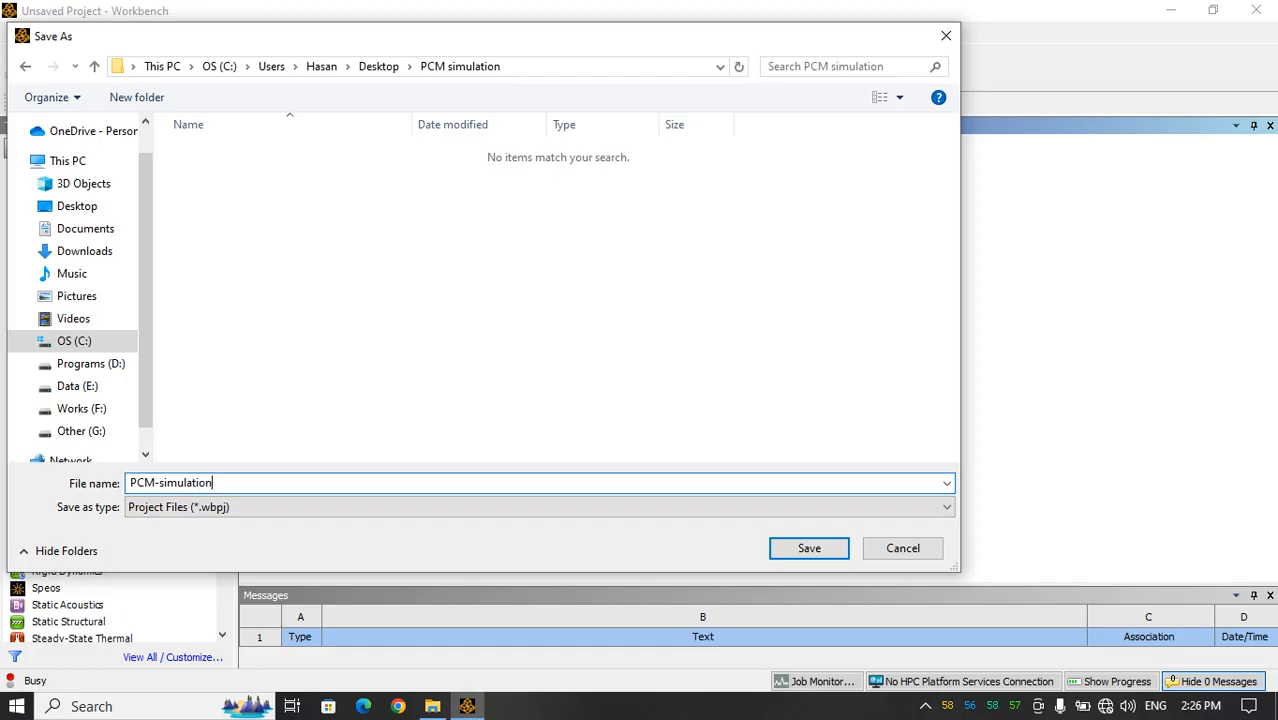
{"action": "key", "text": "Return"}
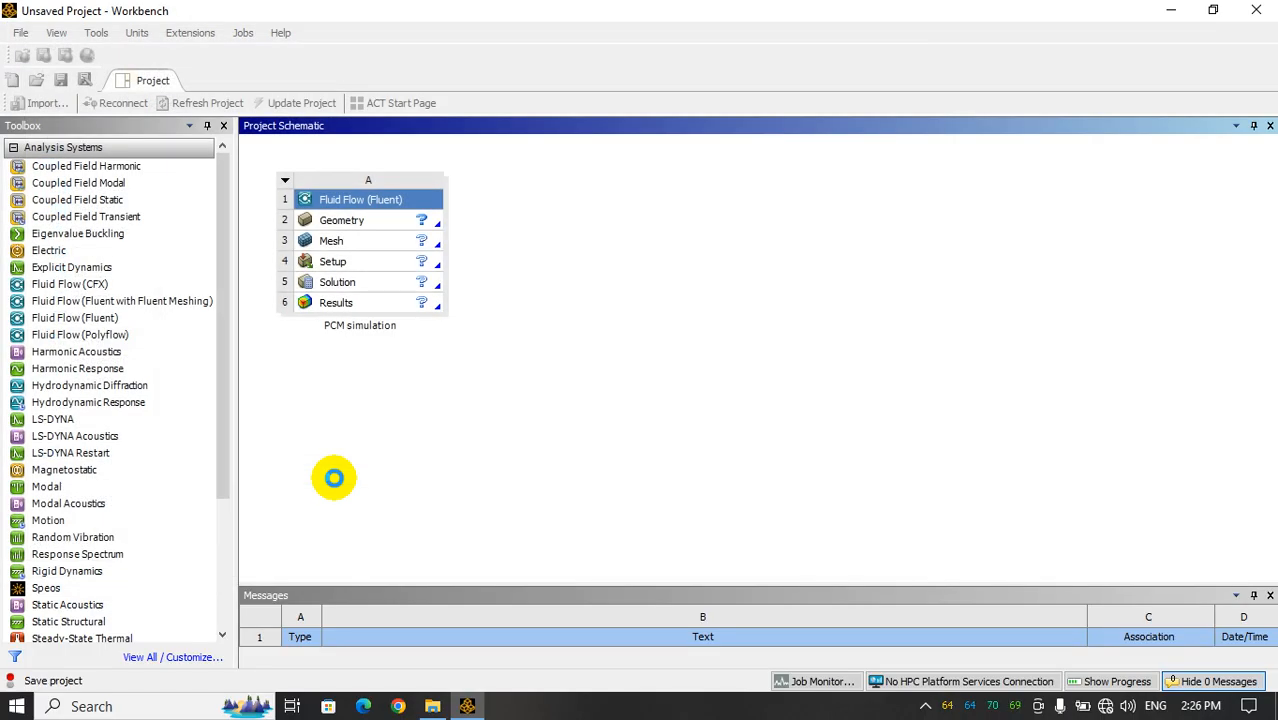
Set the Analysis Type in the properties of the system's Geometry cell to 2D
{"action": "left_click", "coordinate": [365, 228]}
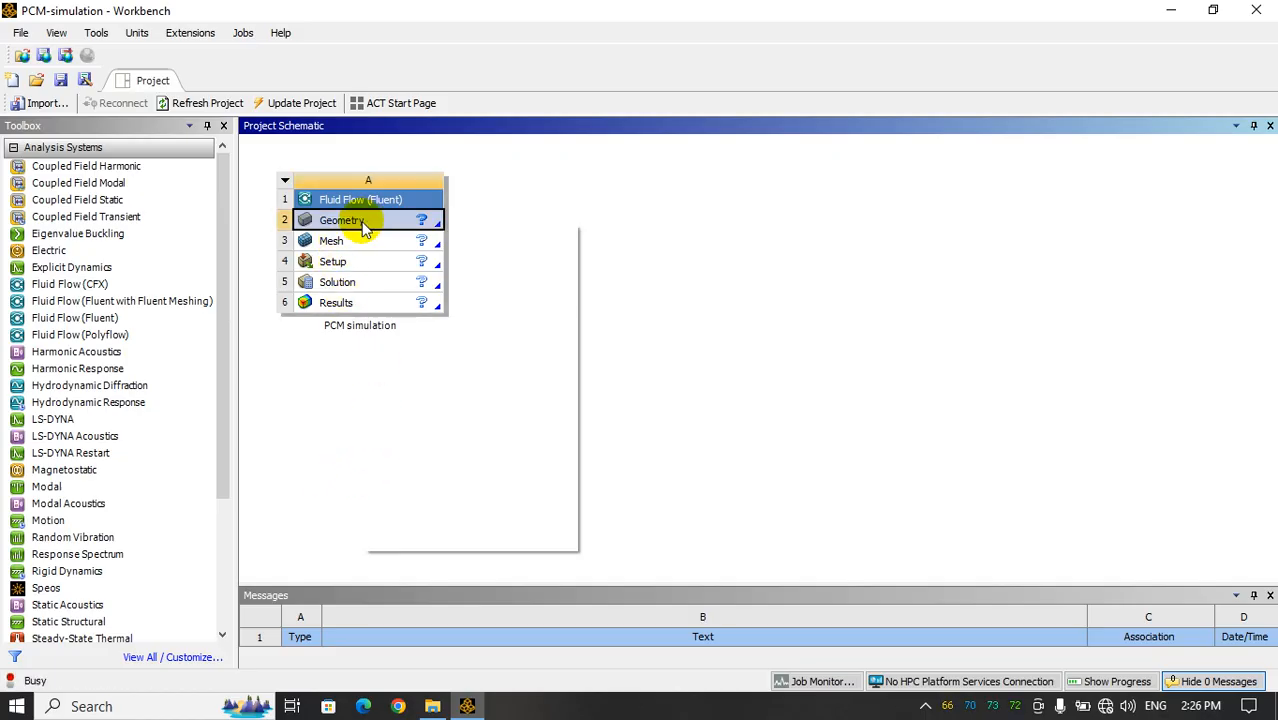
{"action": "right_click", "coordinate": [366, 228]}
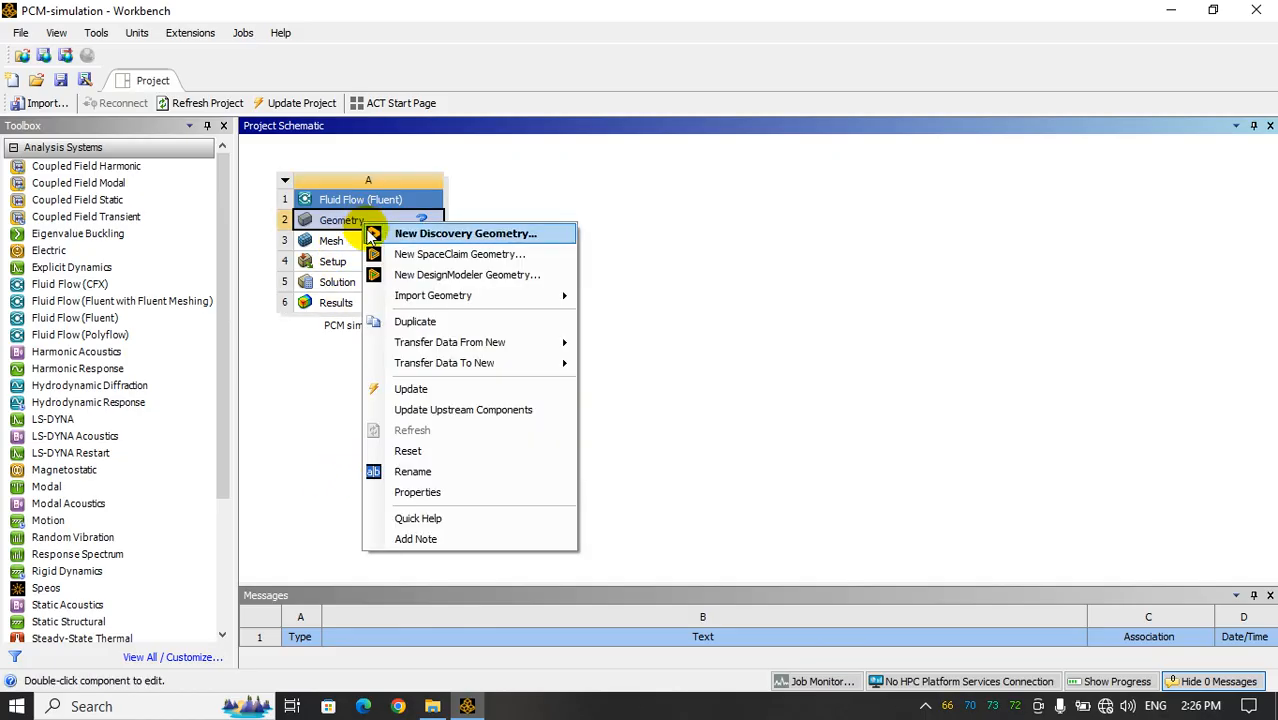
{"action": "left_click", "coordinate": [428, 493]}
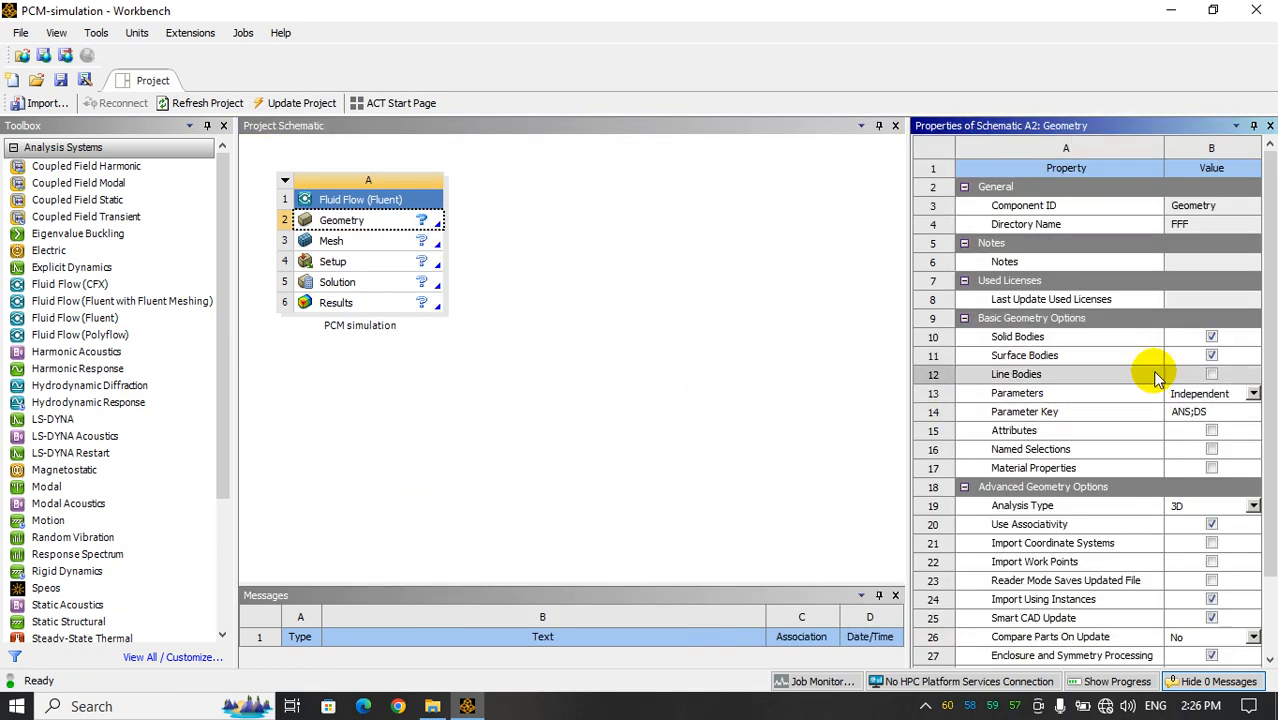
{"action": "scroll", "coordinate": [1020, 408], "scroll_direction": "down", "scroll_amount": 2}
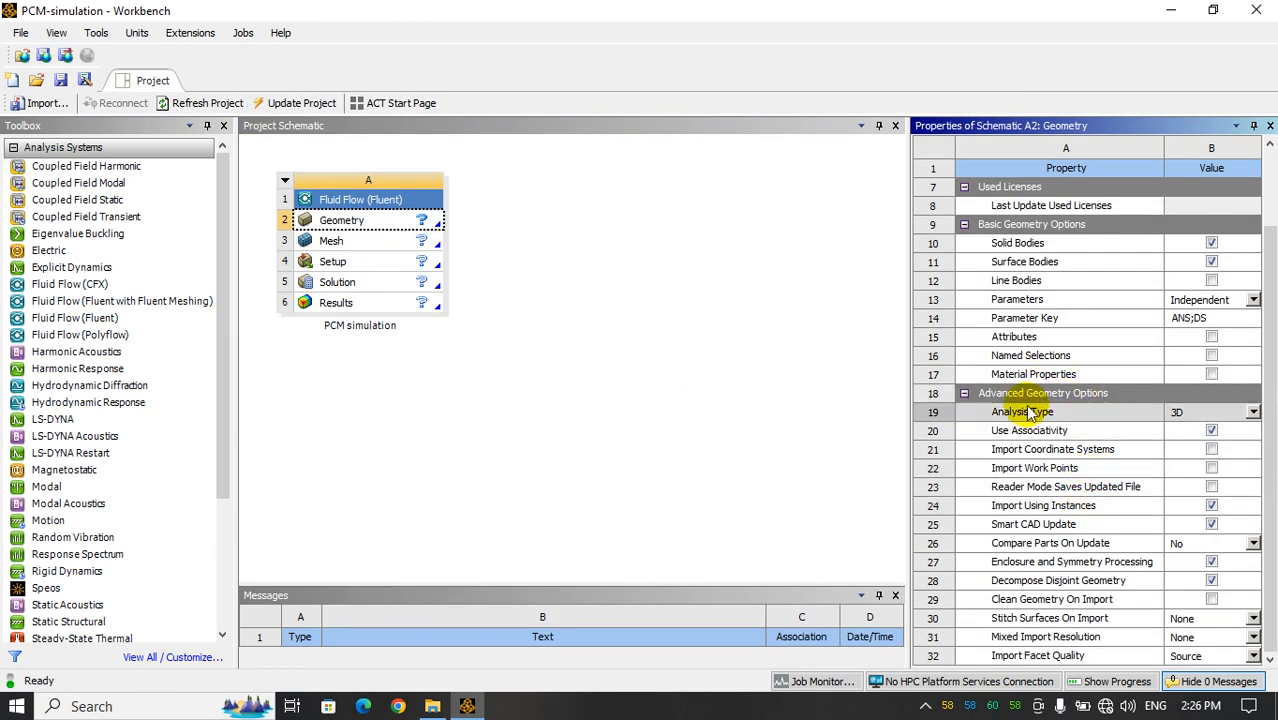
{"action": "left_click", "coordinate": [1253, 412]}
{"action": "left_click", "coordinate": [1210, 438]}
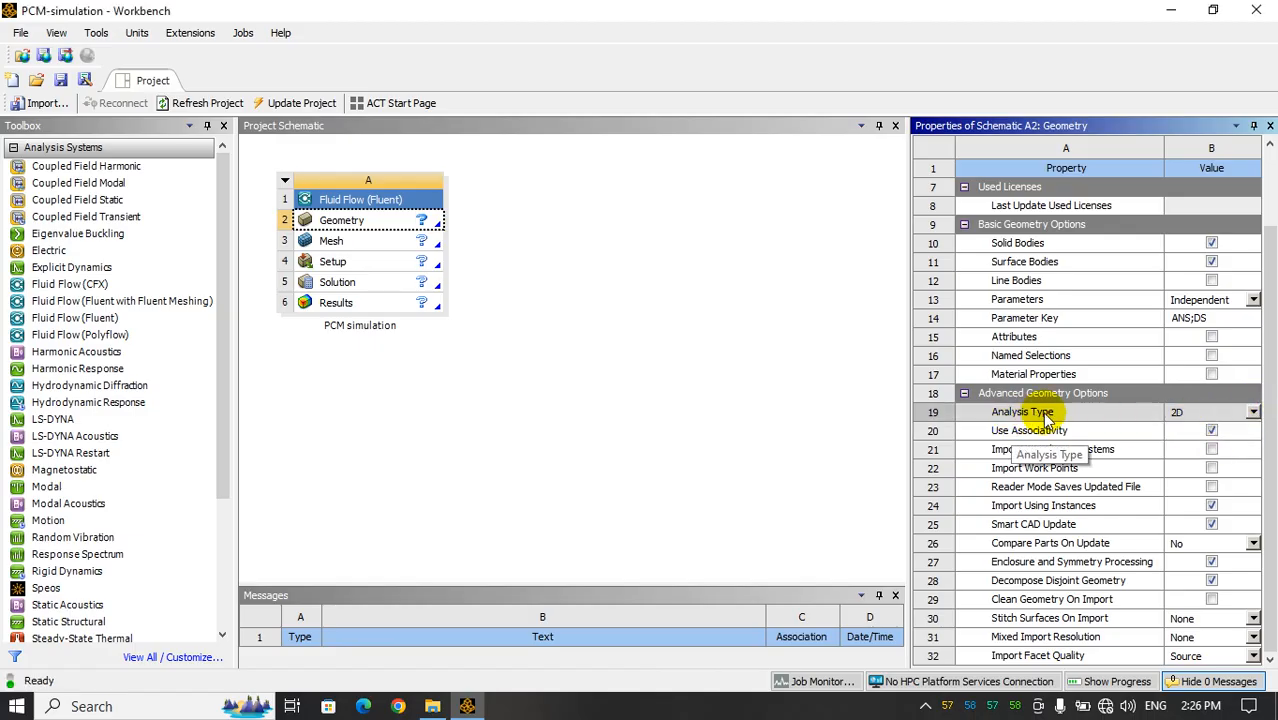
{"action": "left_click", "coordinate": [700, 378]}
Open a new DesignModeler geometry for the PCM simulation system's Geometry cell
{"action": "left_click", "coordinate": [370, 222]}
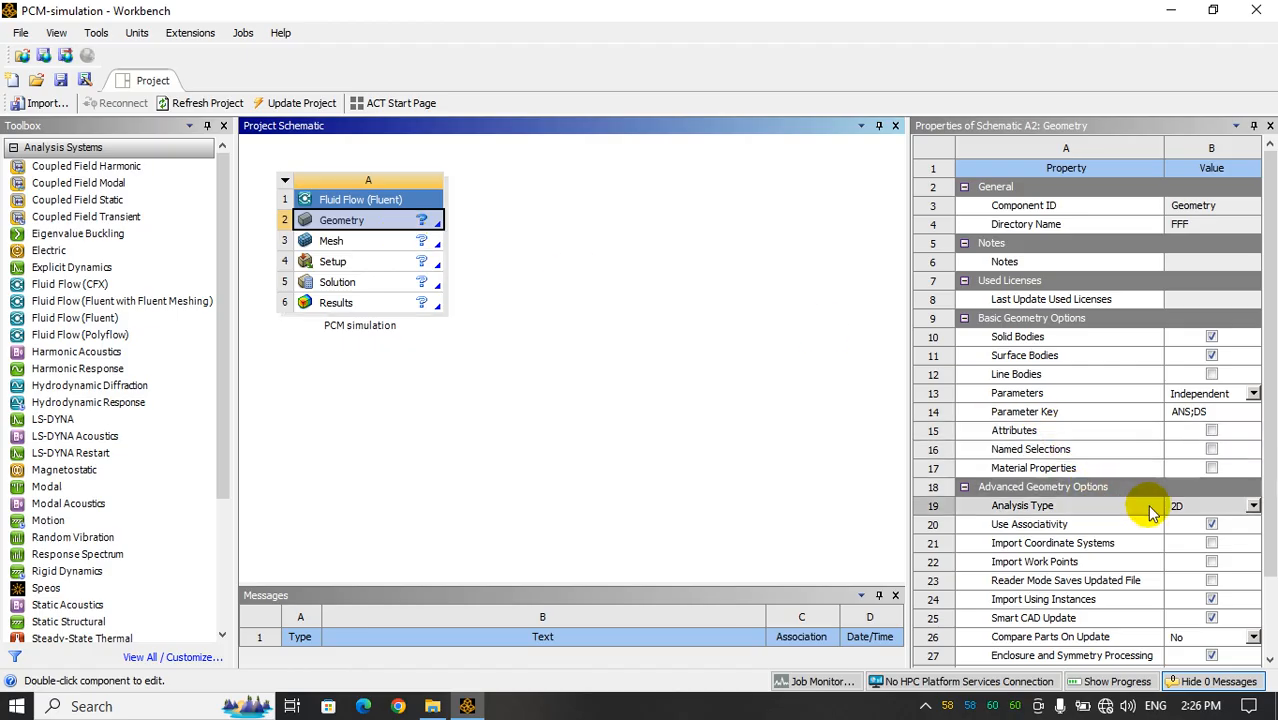
{"action": "right_click", "coordinate": [360, 229]}
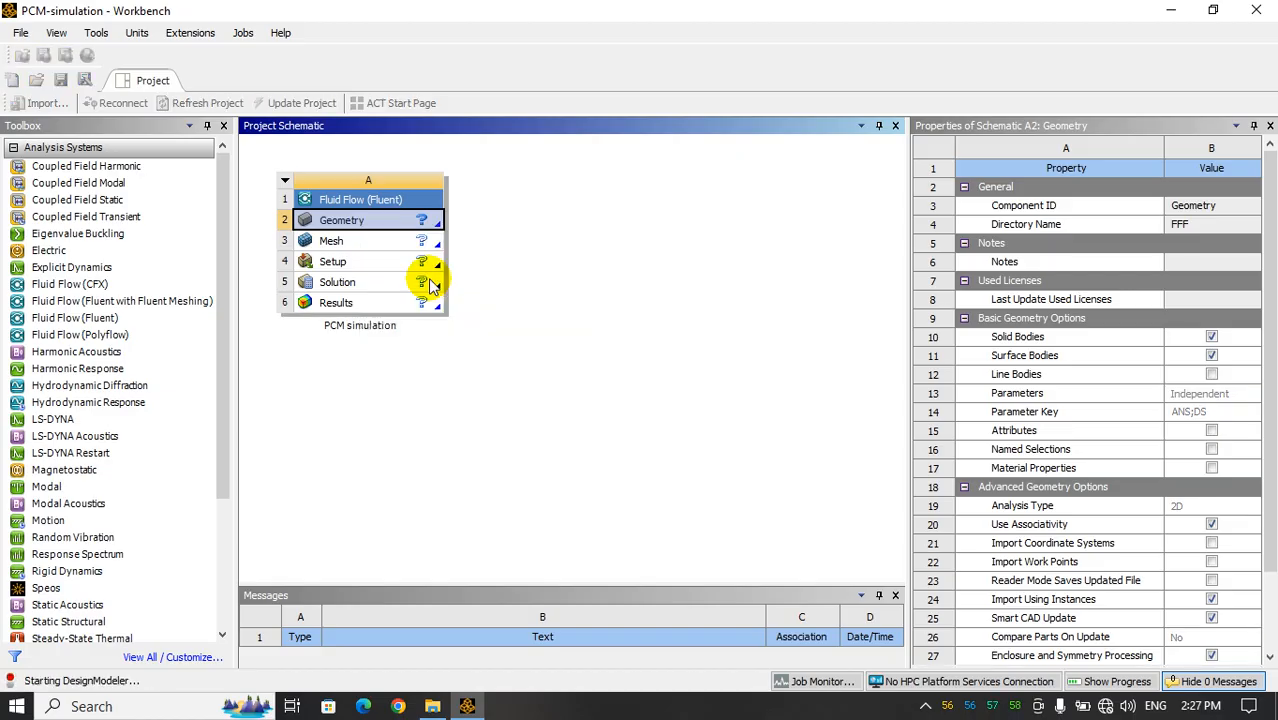
{"action": "left_click", "coordinate": [432, 281]}
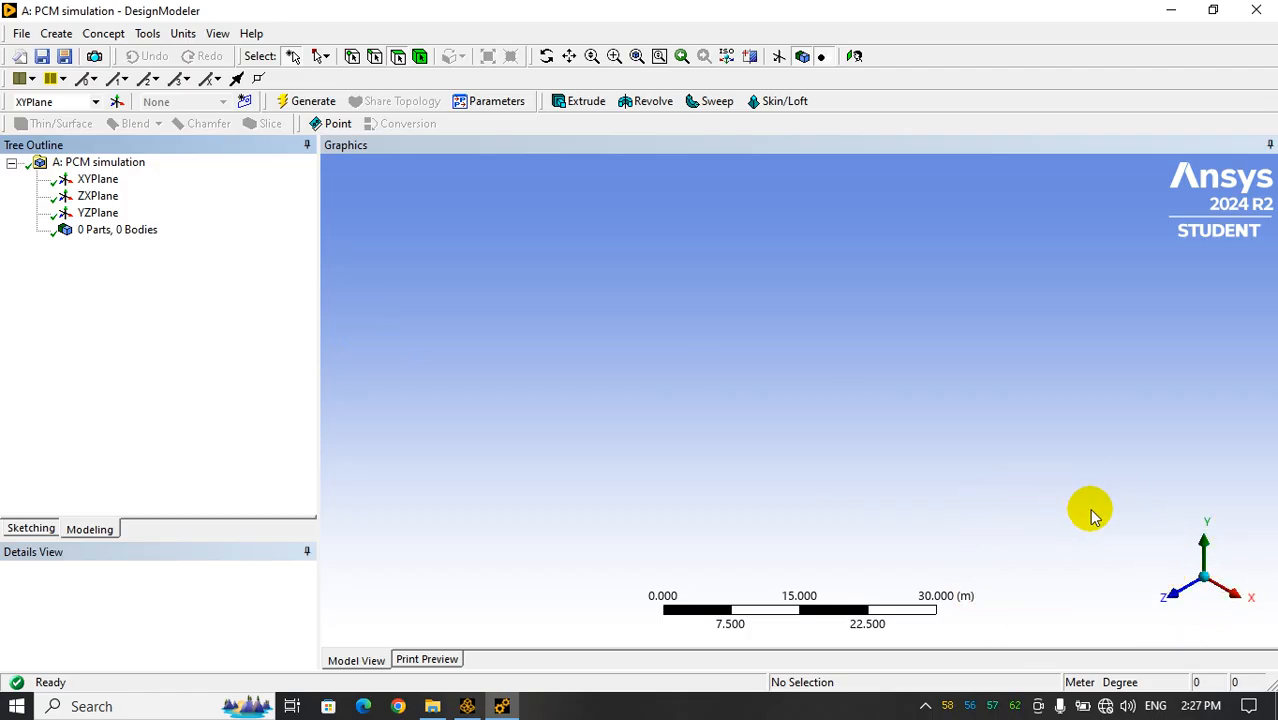
Select the XYPlane as the working plane and look at it face-on
{"action": "middle_click_drag", "start_coordinate": [1210, 571], "coordinate": [1030, 476]}
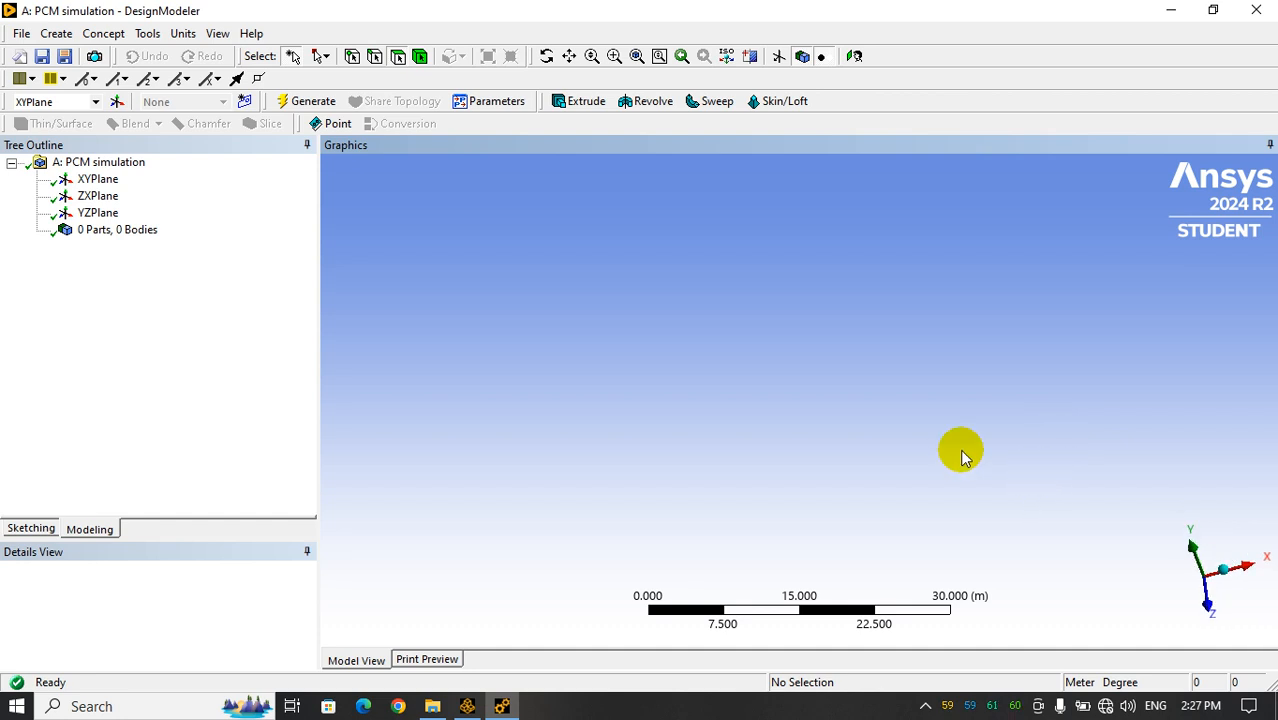
{"action": "left_click", "coordinate": [96, 185]}
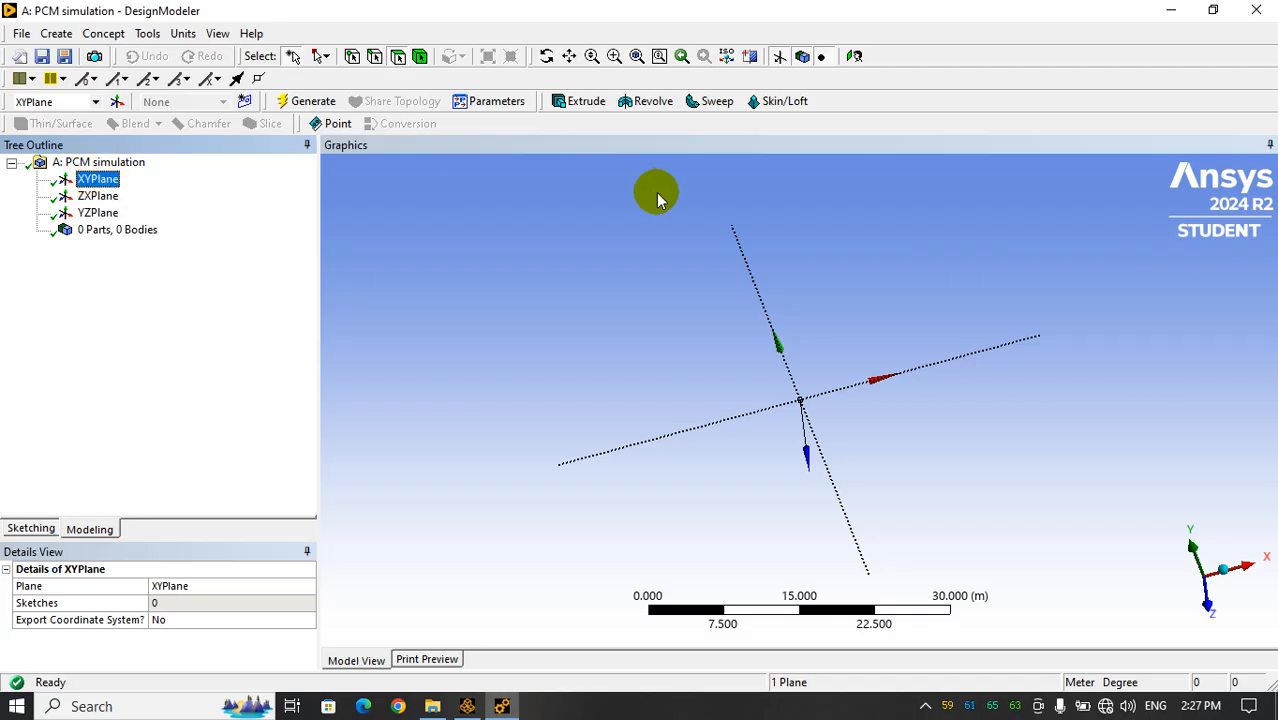
{"action": "left_click", "coordinate": [855, 58]}
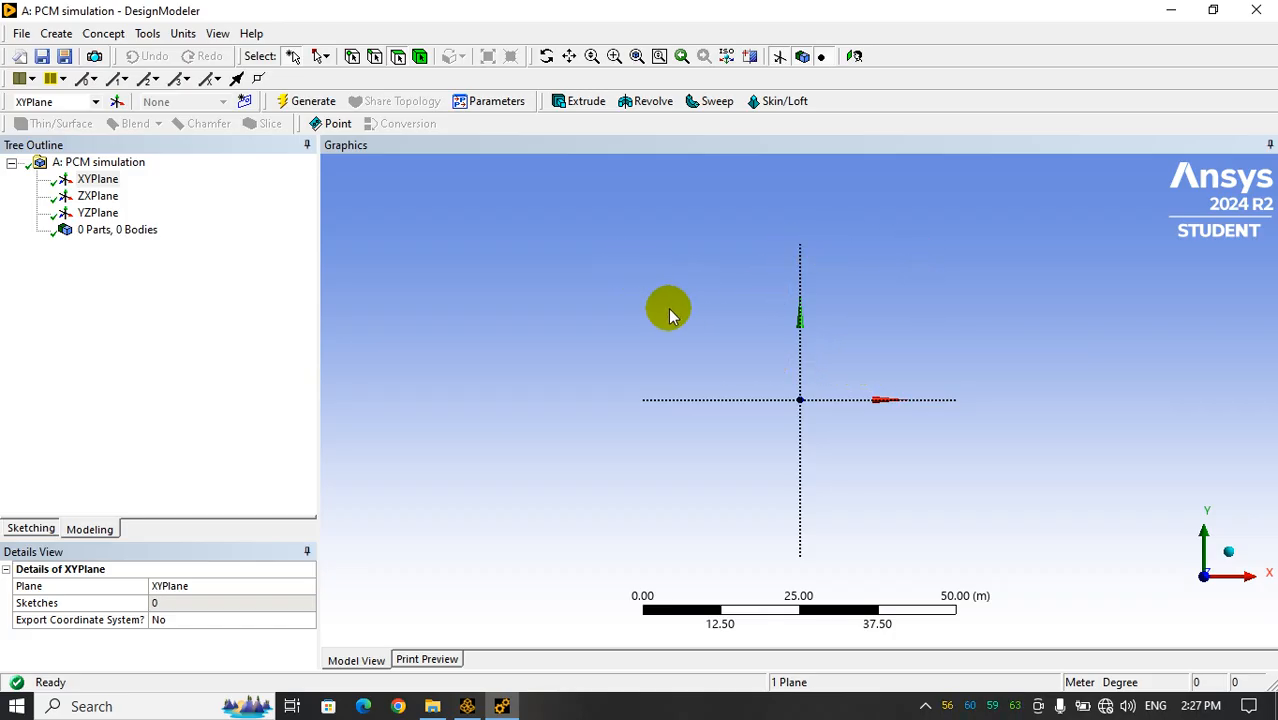
Set the length unit of the DesignModeler geometry to millimeter
{"action": "left_click", "coordinate": [183, 34]}
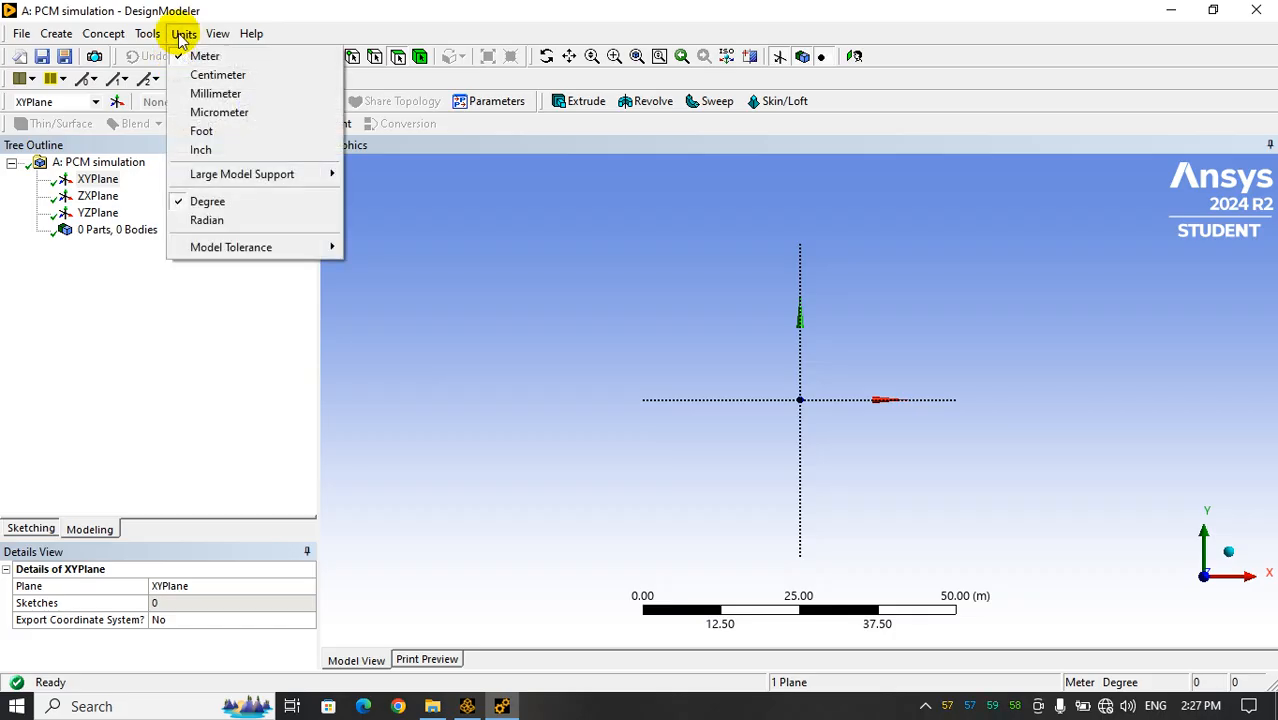
{"action": "left_click", "coordinate": [216, 101]}
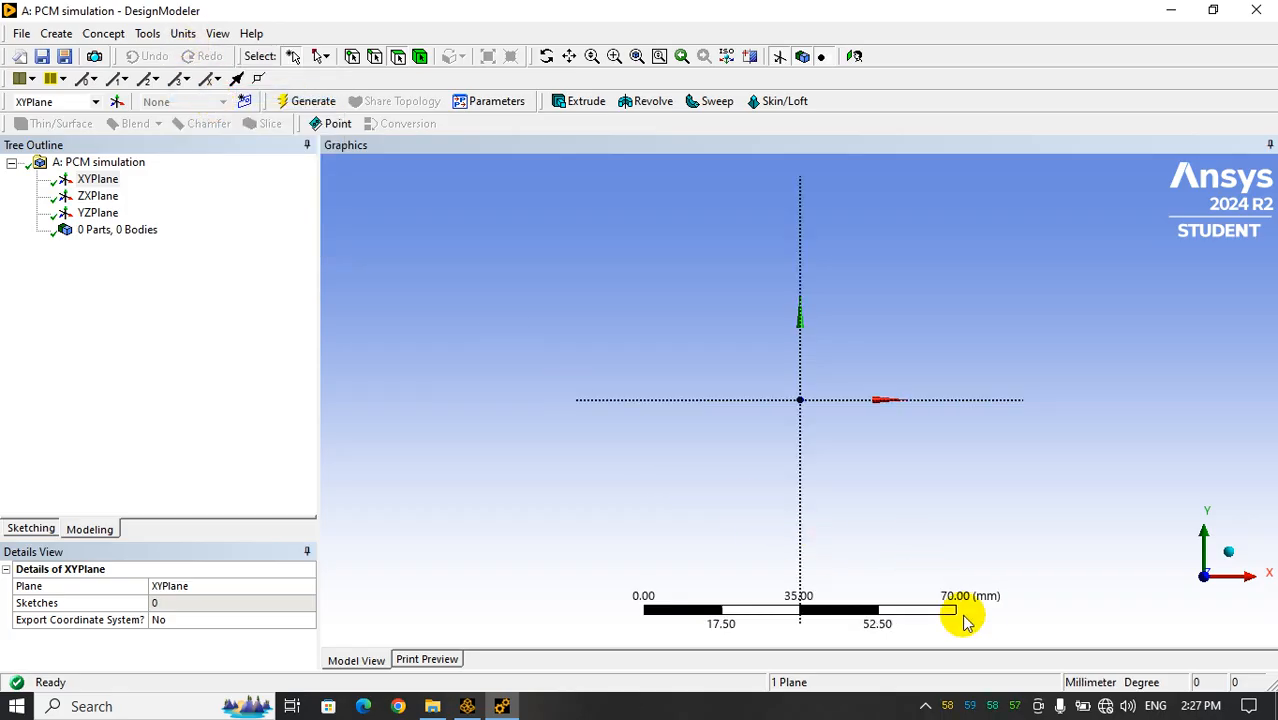
{"action": "left_click", "coordinate": [184, 33]}
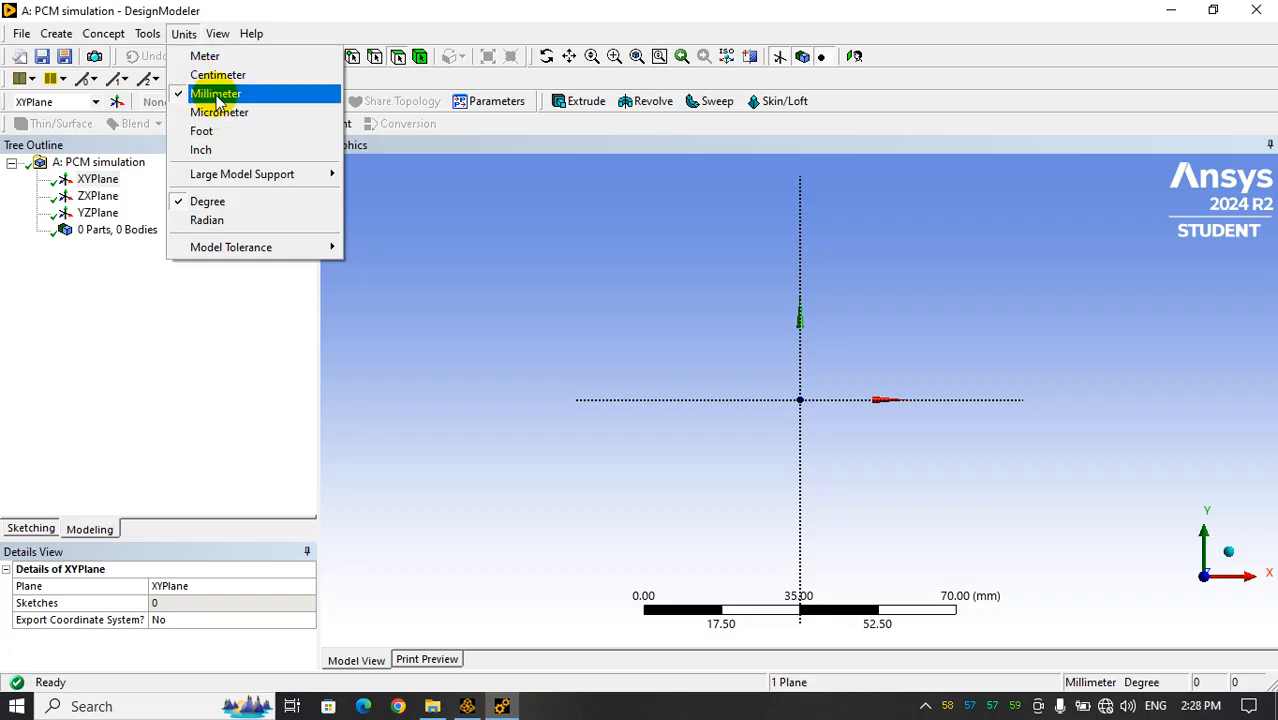
{"action": "left_click", "coordinate": [212, 311]}
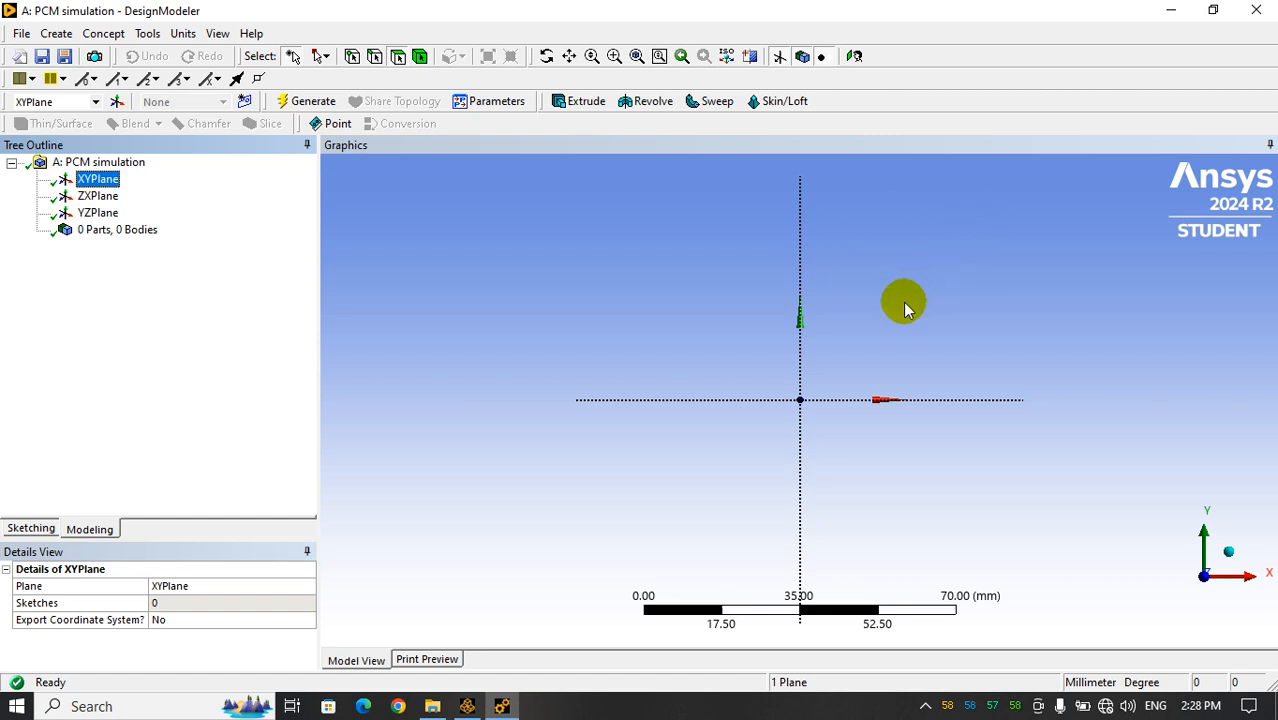
Sketch a rectangle about 29 mm wide on the XYPlane, in the first quadrant and clear of both axes
{"action": "left_click", "coordinate": [31, 530]}
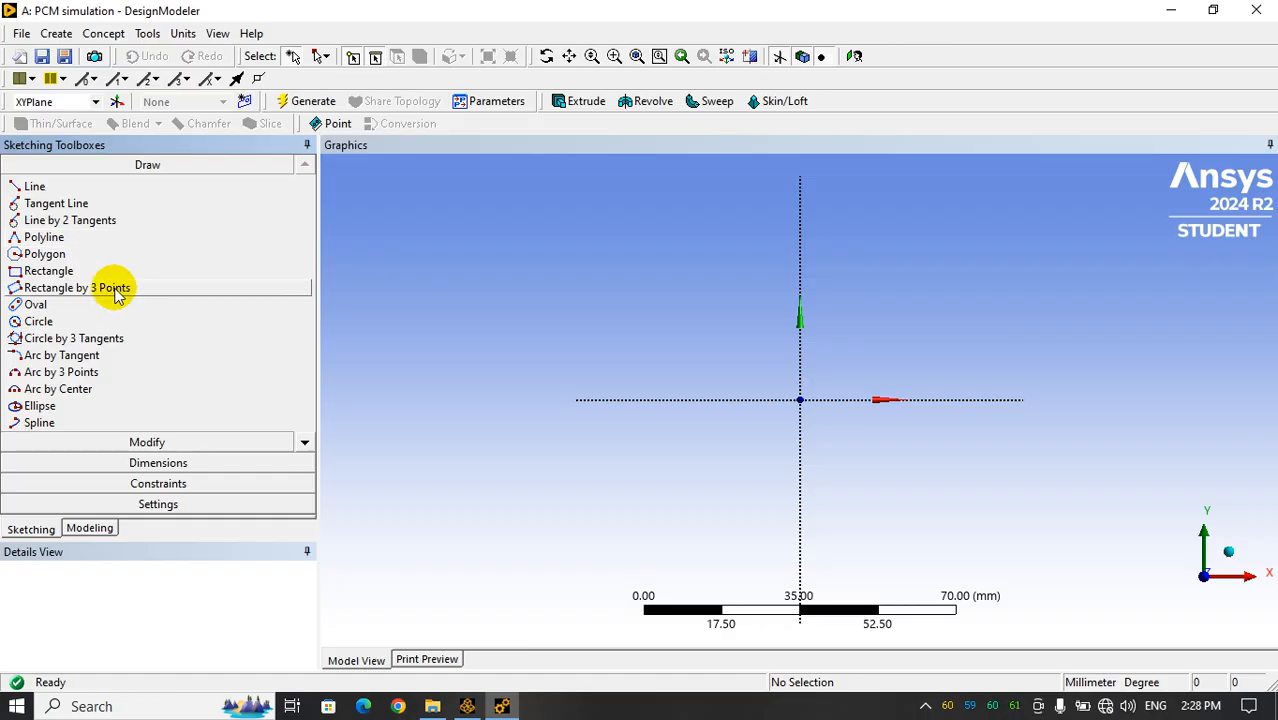
{"action": "left_click", "coordinate": [42, 276]}
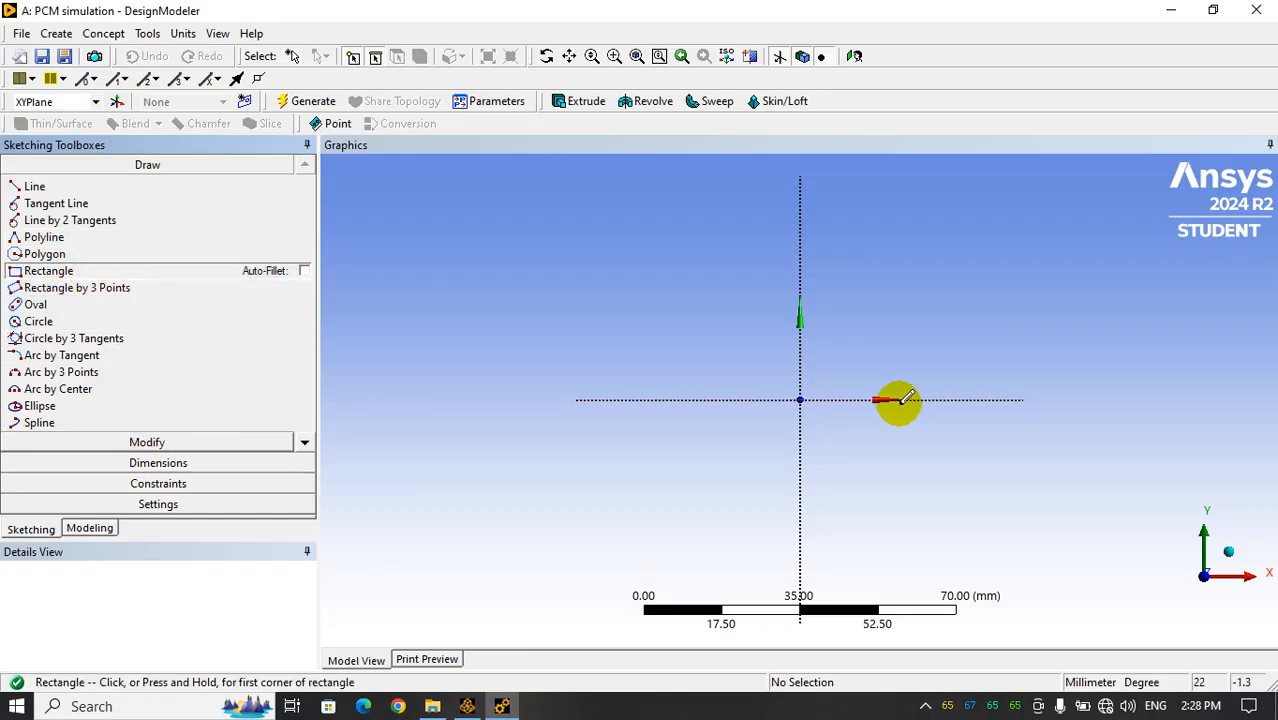
{"action": "left_click", "coordinate": [848, 352]}
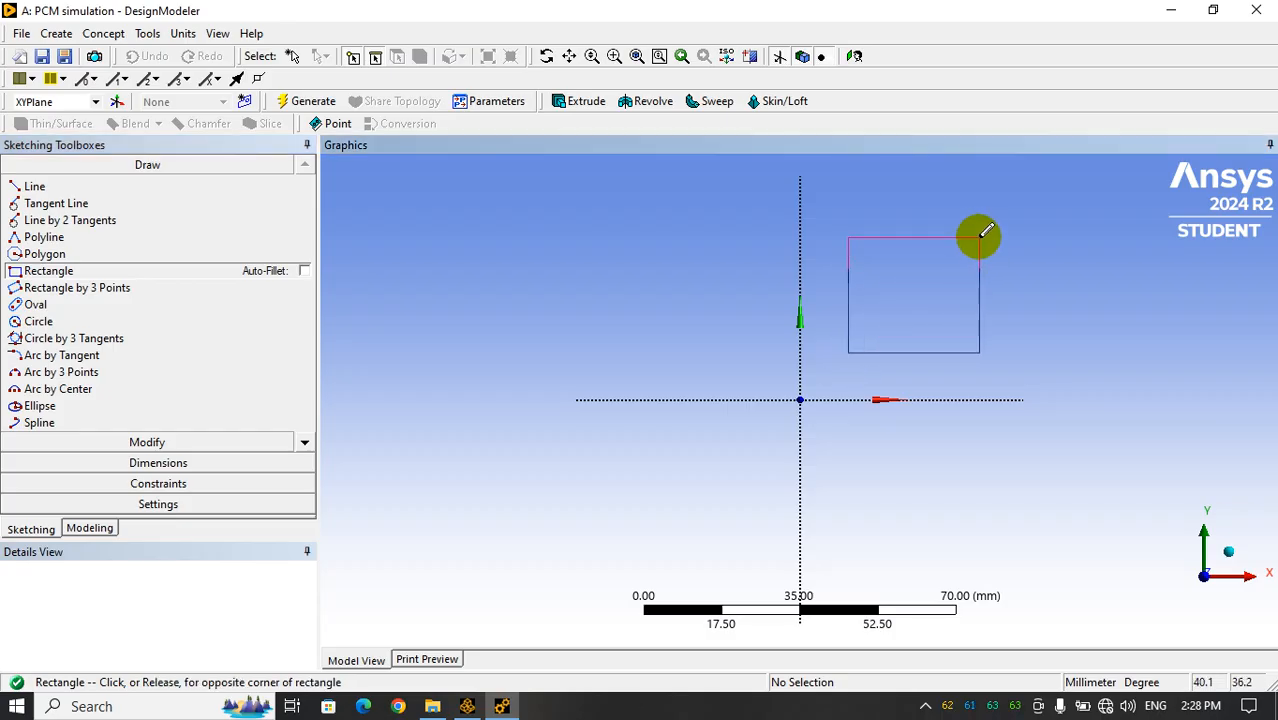
{"action": "left_click", "coordinate": [978, 235]}
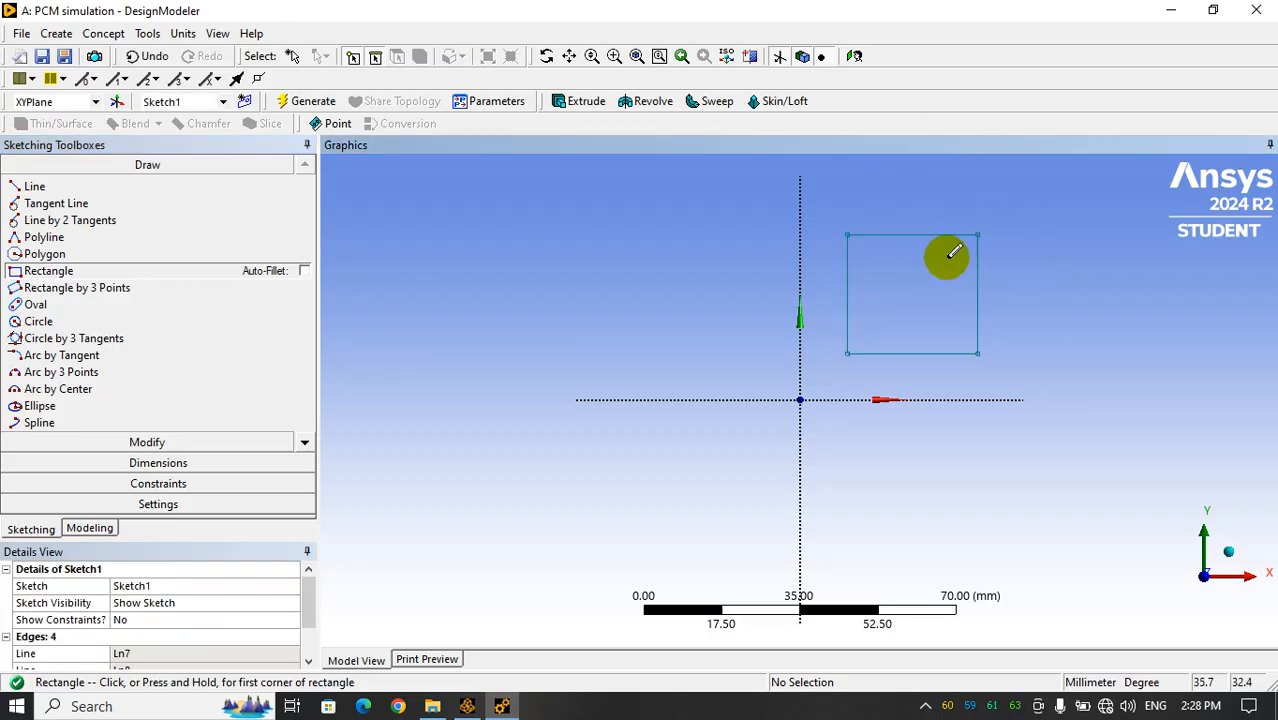
Add a general dimension to the rectangle's top edge and place it above the edge
{"action": "left_click", "coordinate": [157, 463]}
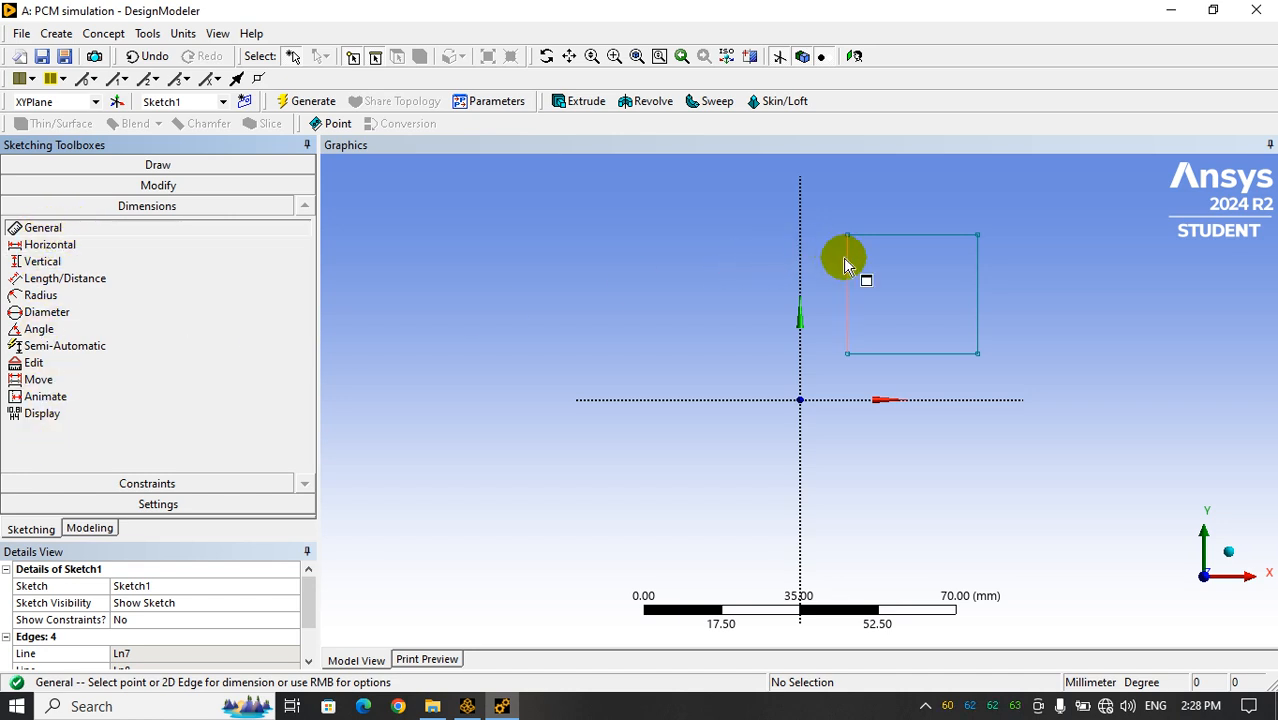
{"action": "left_click", "coordinate": [898, 235]}
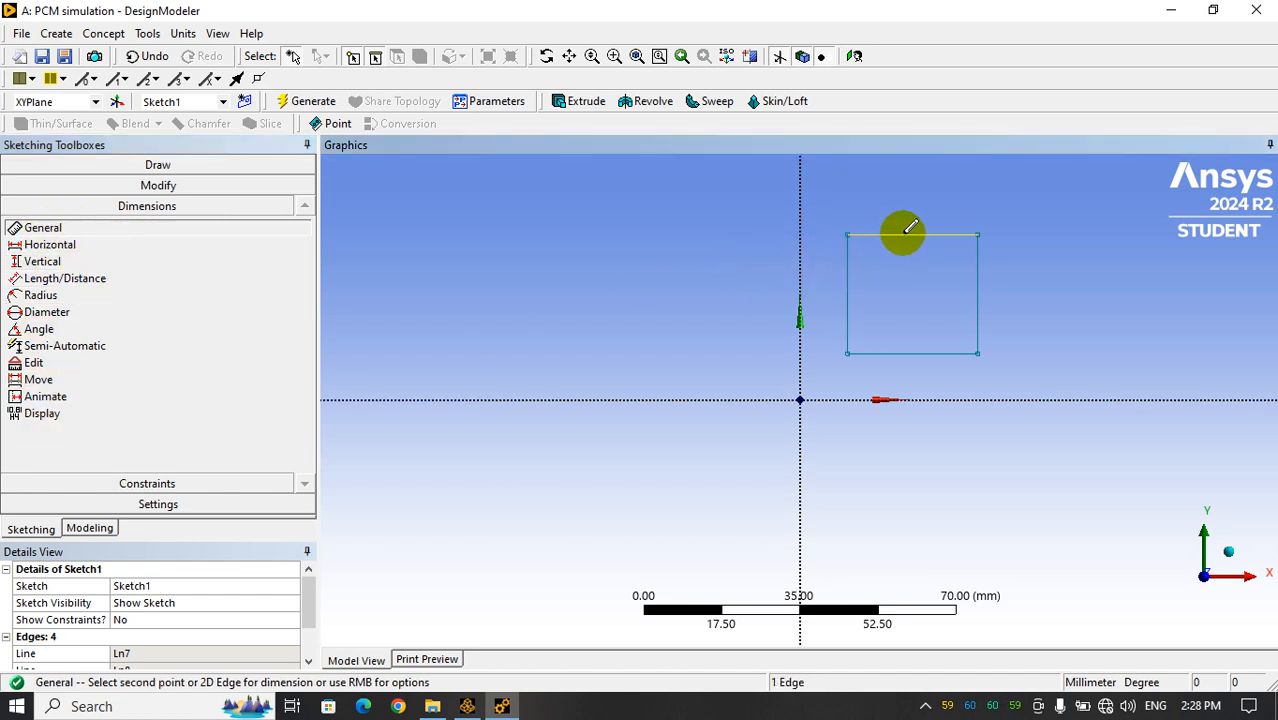
{"action": "left_click", "coordinate": [918, 204]}
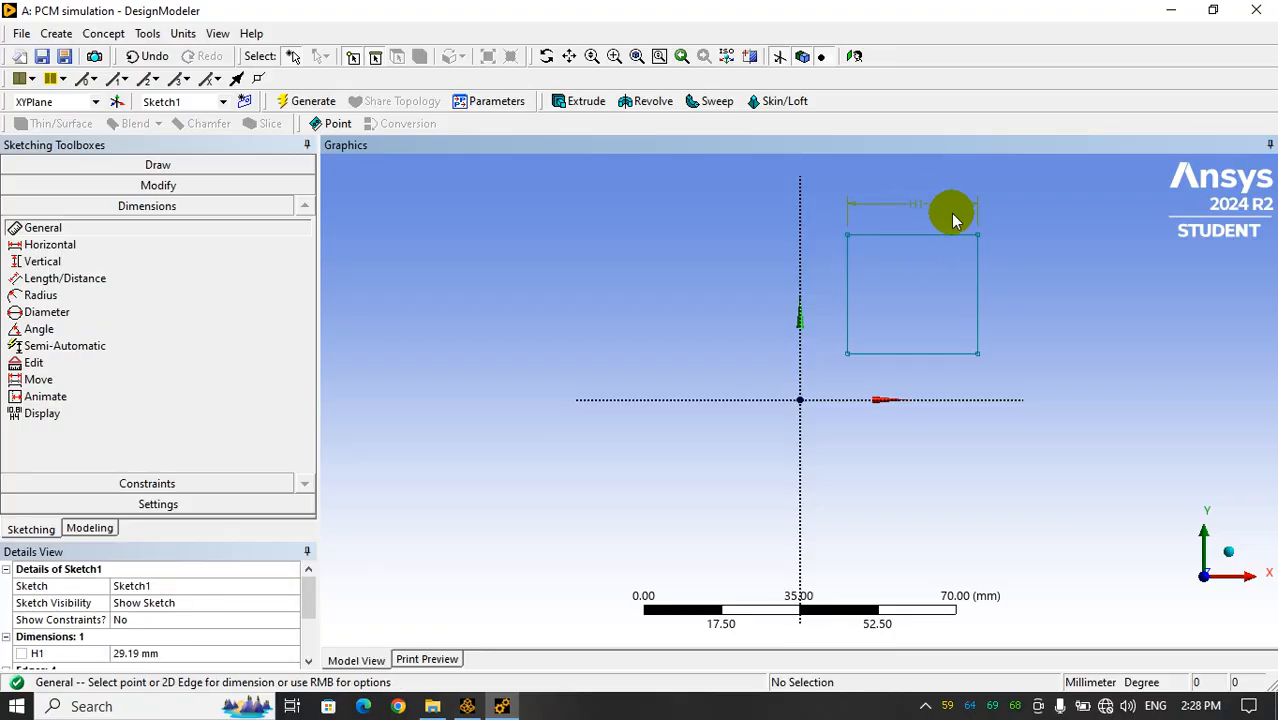
Add a general dimension to the rectangle's right edge and place it just outside the edge
{"action": "left_click", "coordinate": [983, 292]}
{"action": "left_click", "coordinate": [1004, 285]}
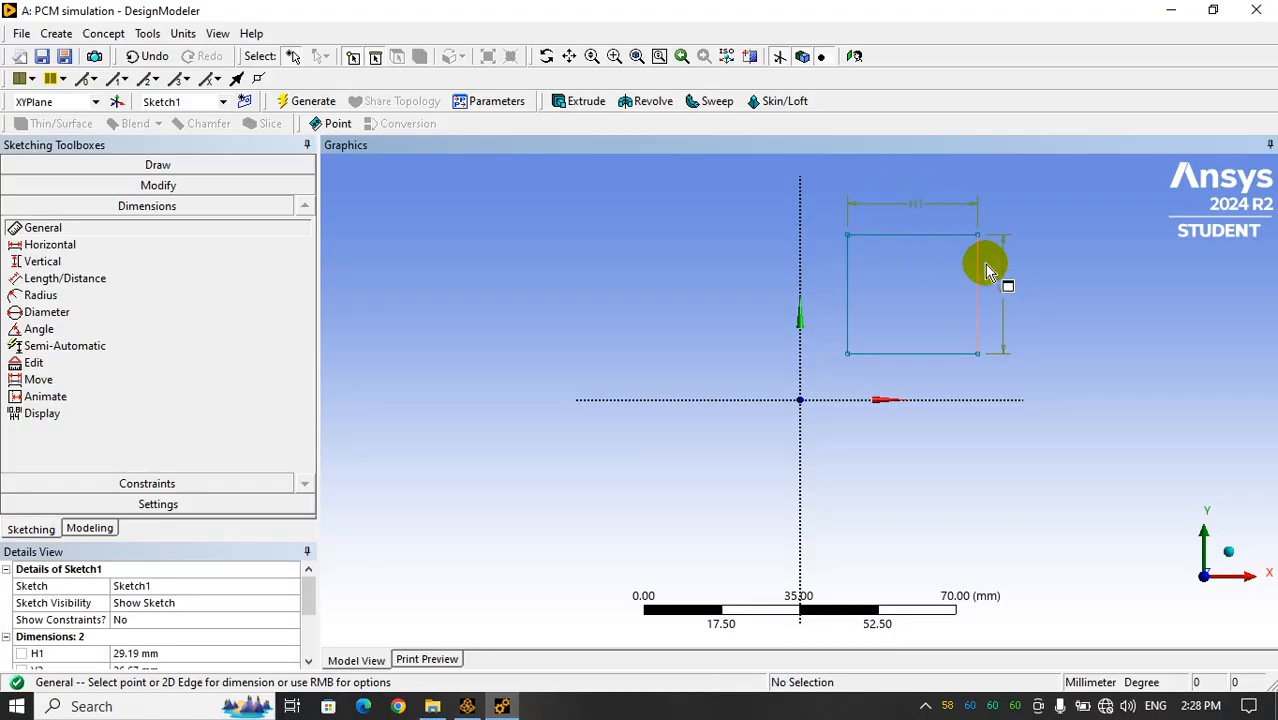
Set the rectangle's horizontal dimension H1 and vertical dimension V2 to 150 mm each, and look at the sketch face-on
{"action": "left_click", "coordinate": [305, 598]}
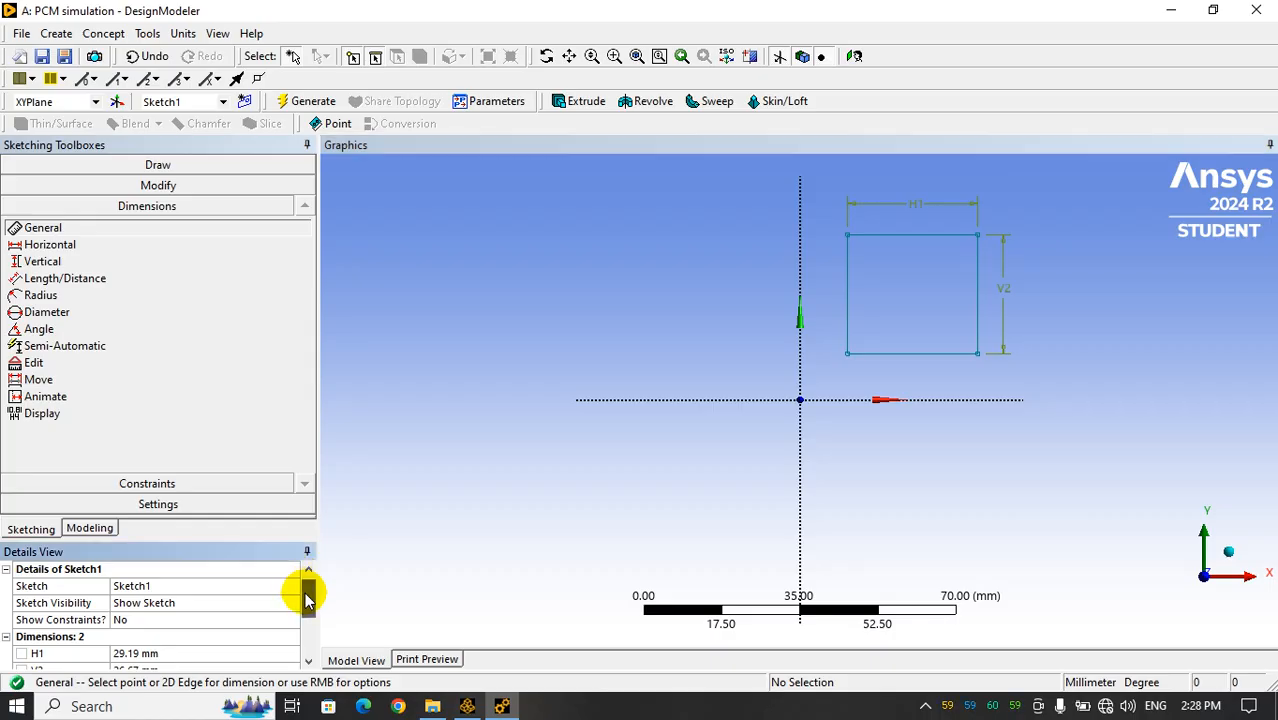
{"action": "left_click_drag", "start_coordinate": [305, 598], "coordinate": [313, 628]}
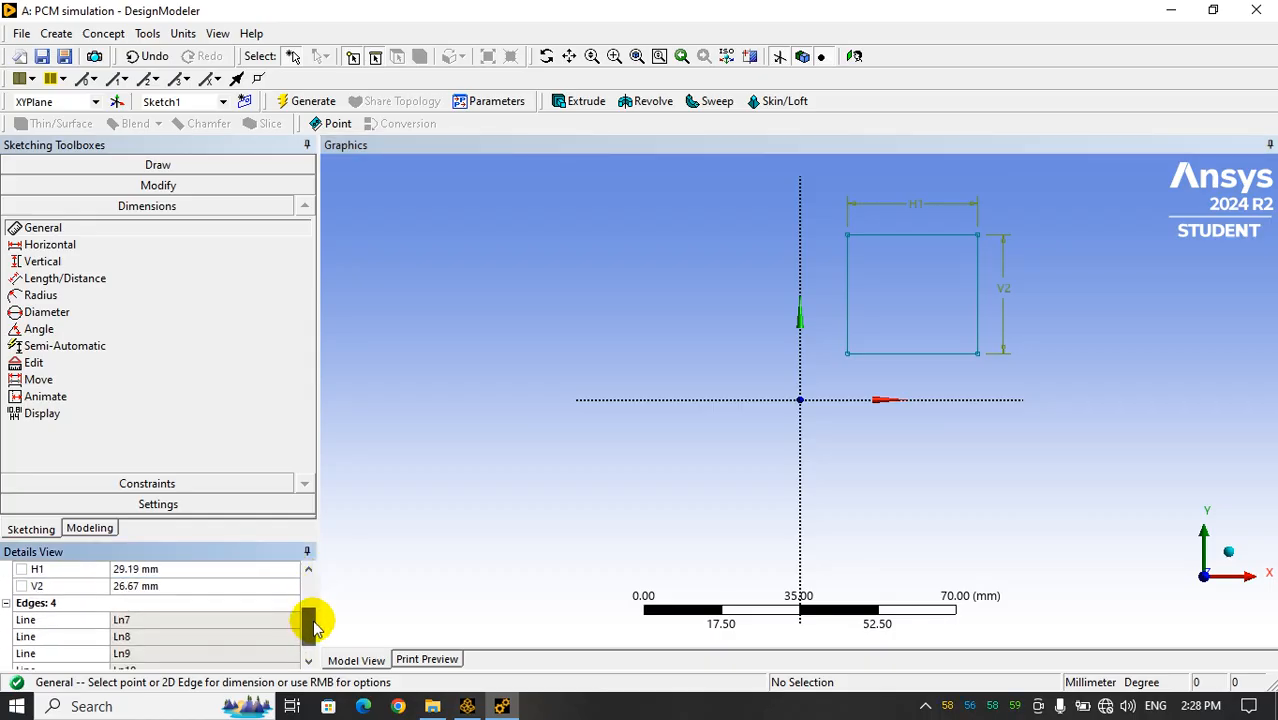
{"action": "scroll", "coordinate": [150, 590], "scroll_direction": "up", "scroll_amount": 1}
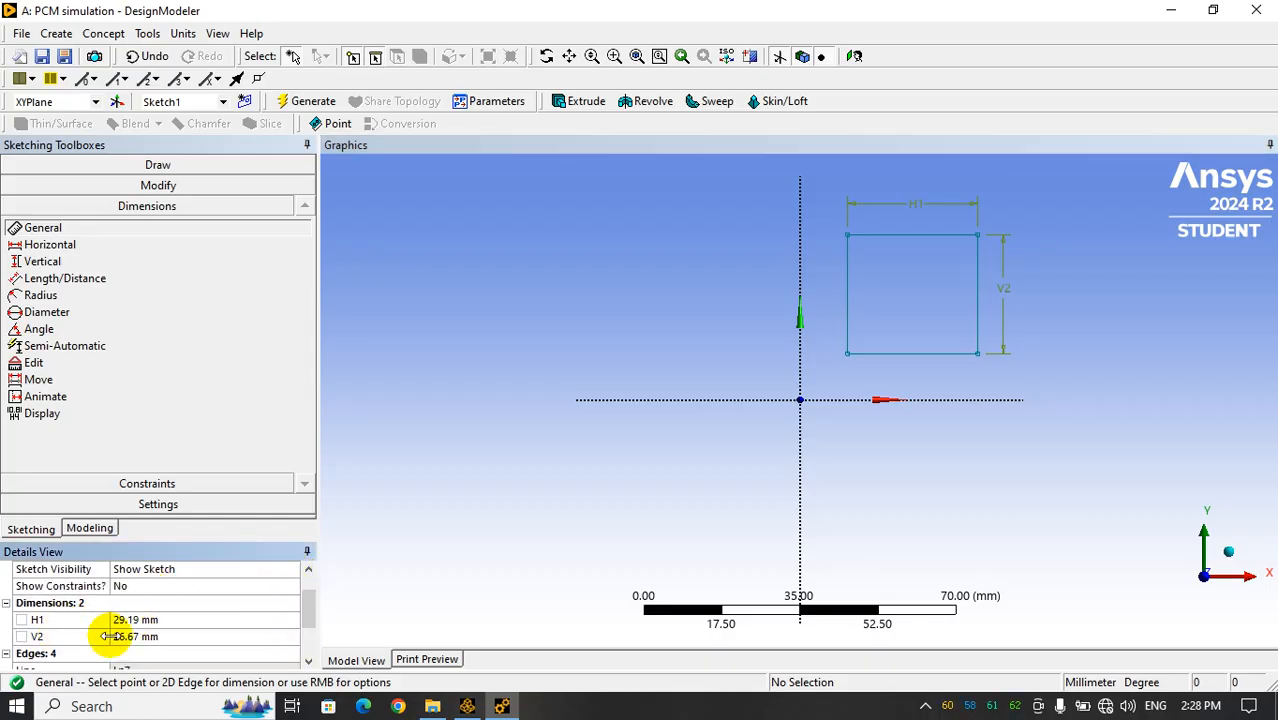
{"action": "left_click", "coordinate": [177, 619]}
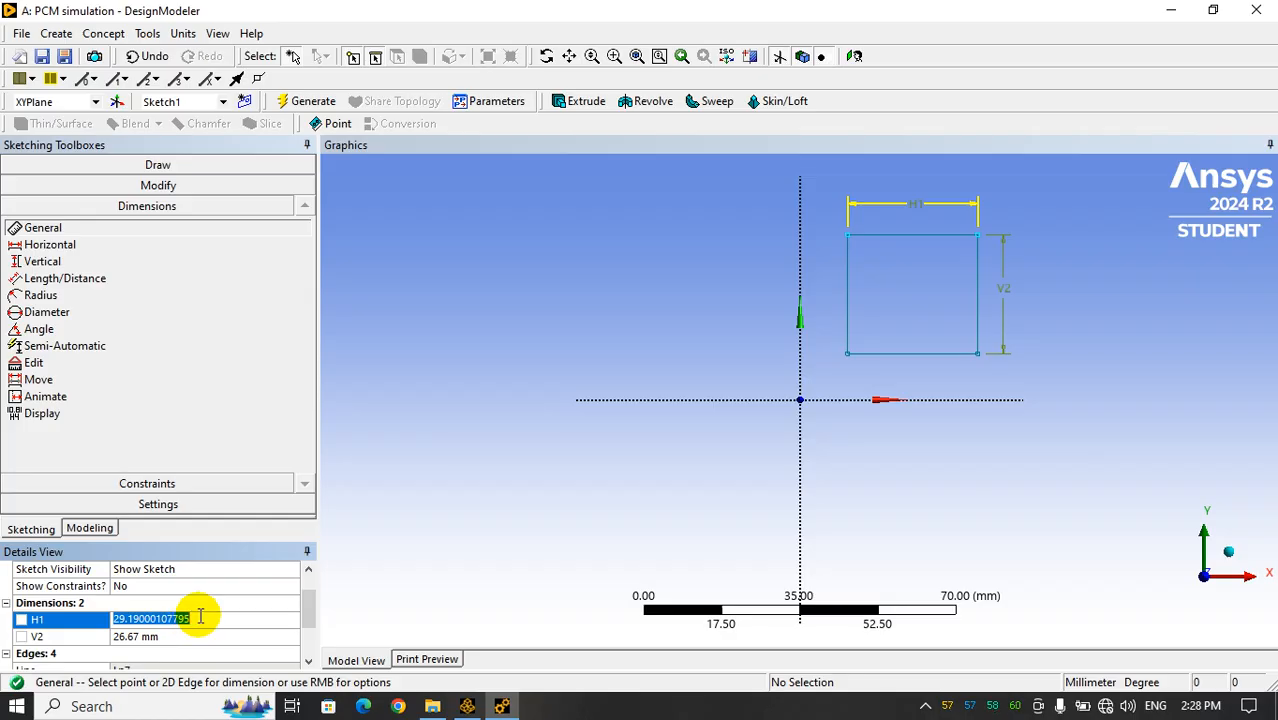
{"action": "type", "text": "150"}
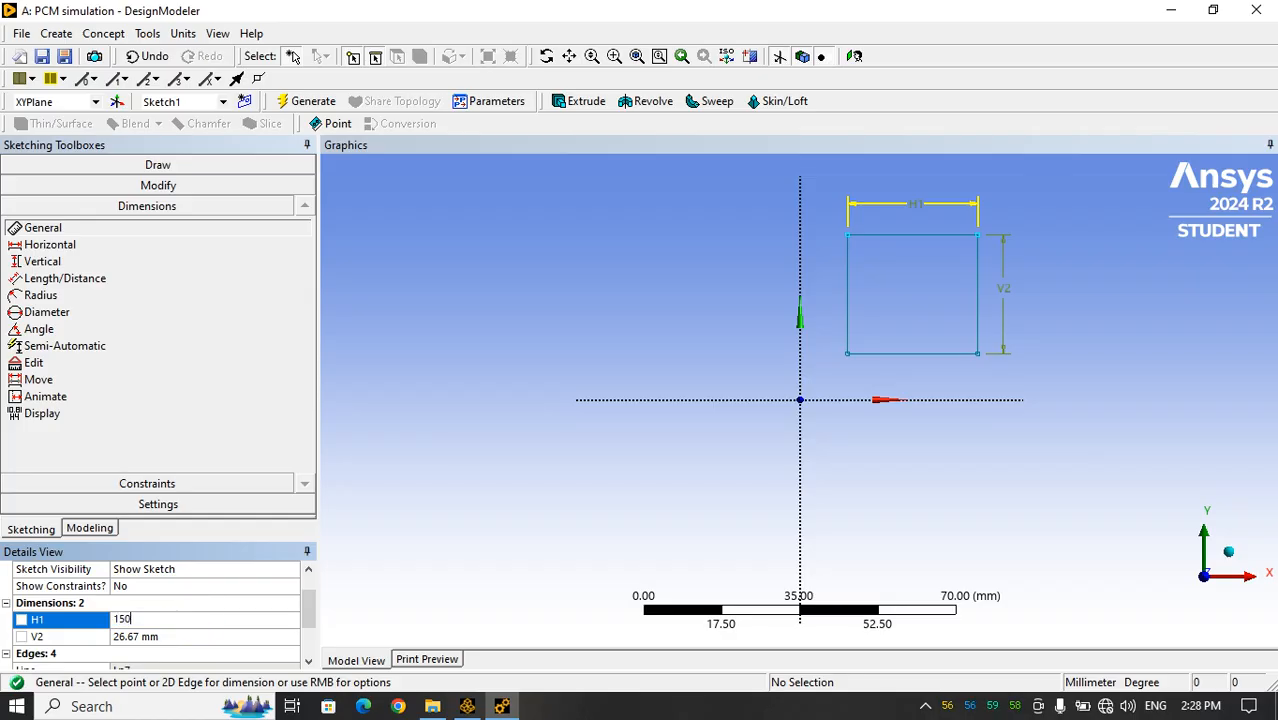
{"action": "key", "text": "Return"}
{"action": "left_click", "coordinate": [158, 636]}
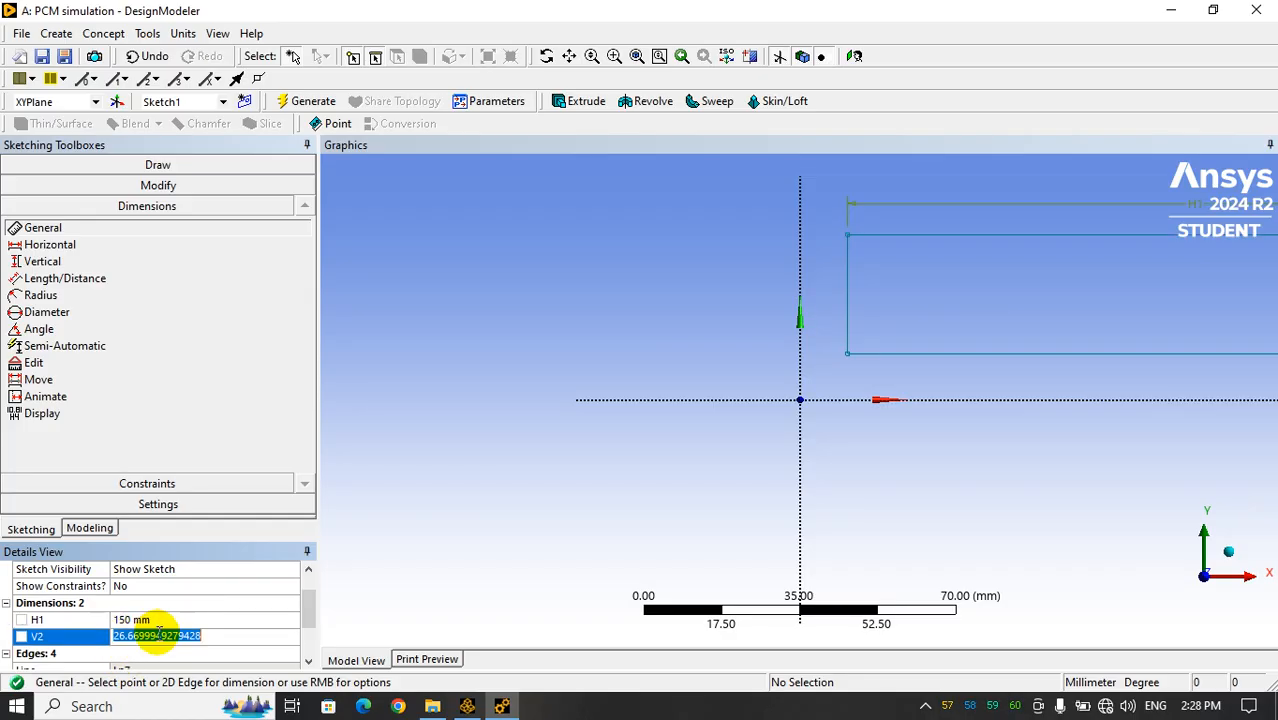
{"action": "type", "text": "150"}
{"action": "key", "text": "Return"}
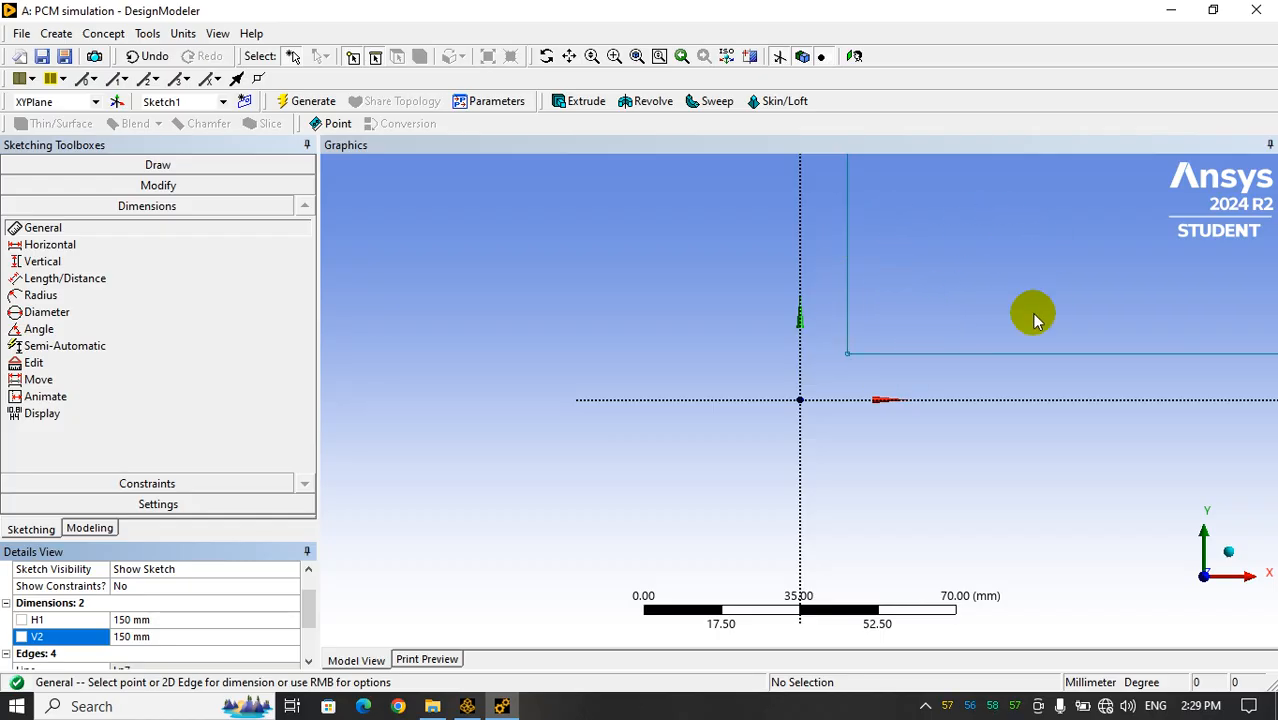
{"action": "left_click", "coordinate": [855, 58]}
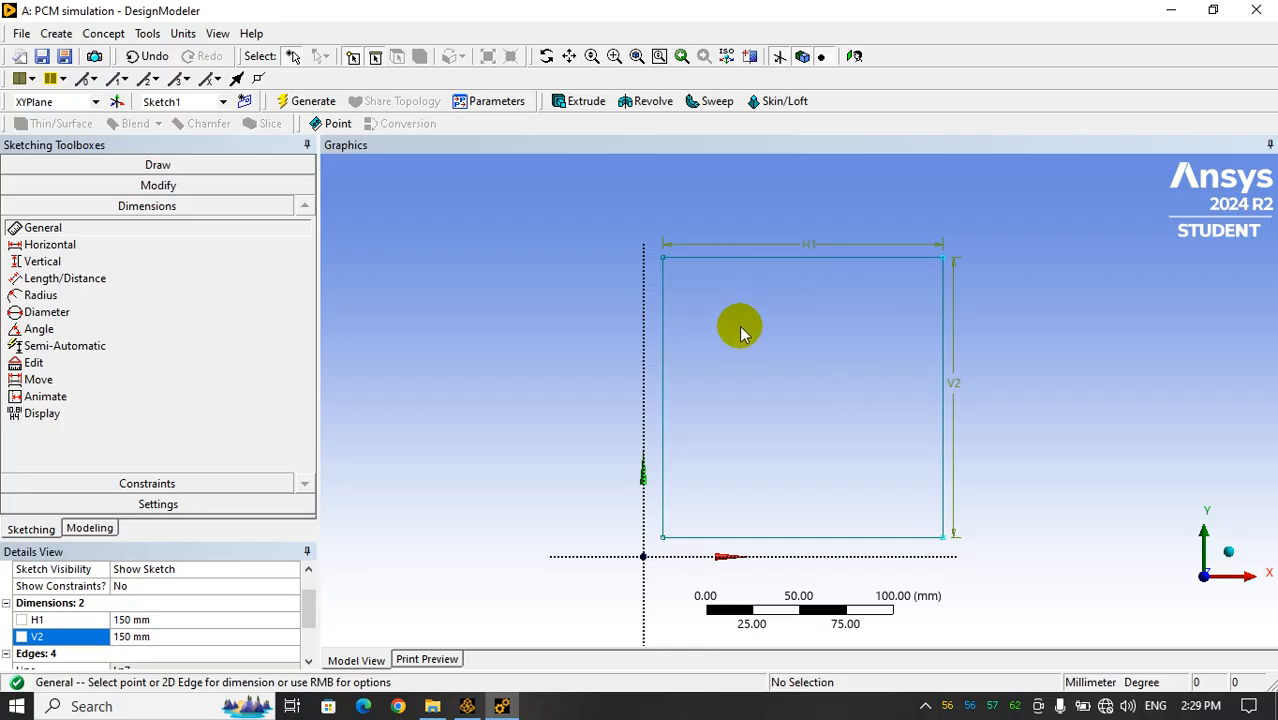
Apply a Concentric constraint between the square's lower-left corner and the origin
{"action": "left_click", "coordinate": [213, 483]}
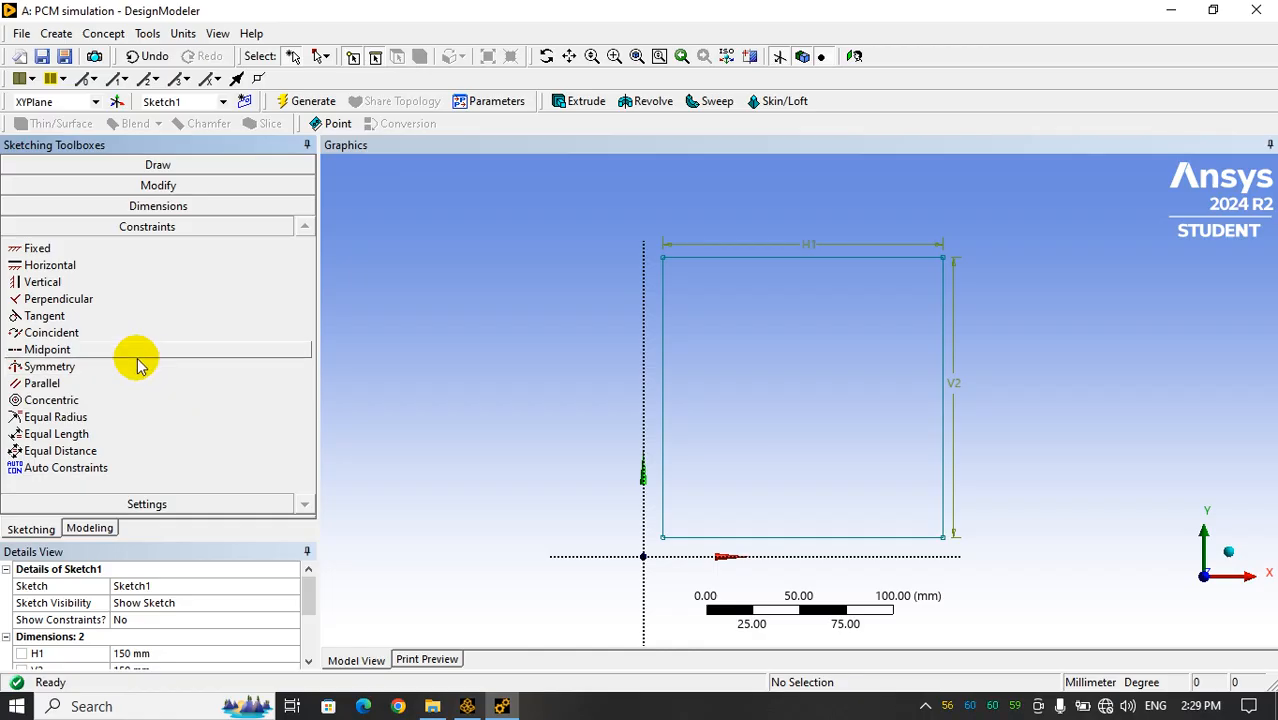
{"action": "left_click", "coordinate": [49, 402]}
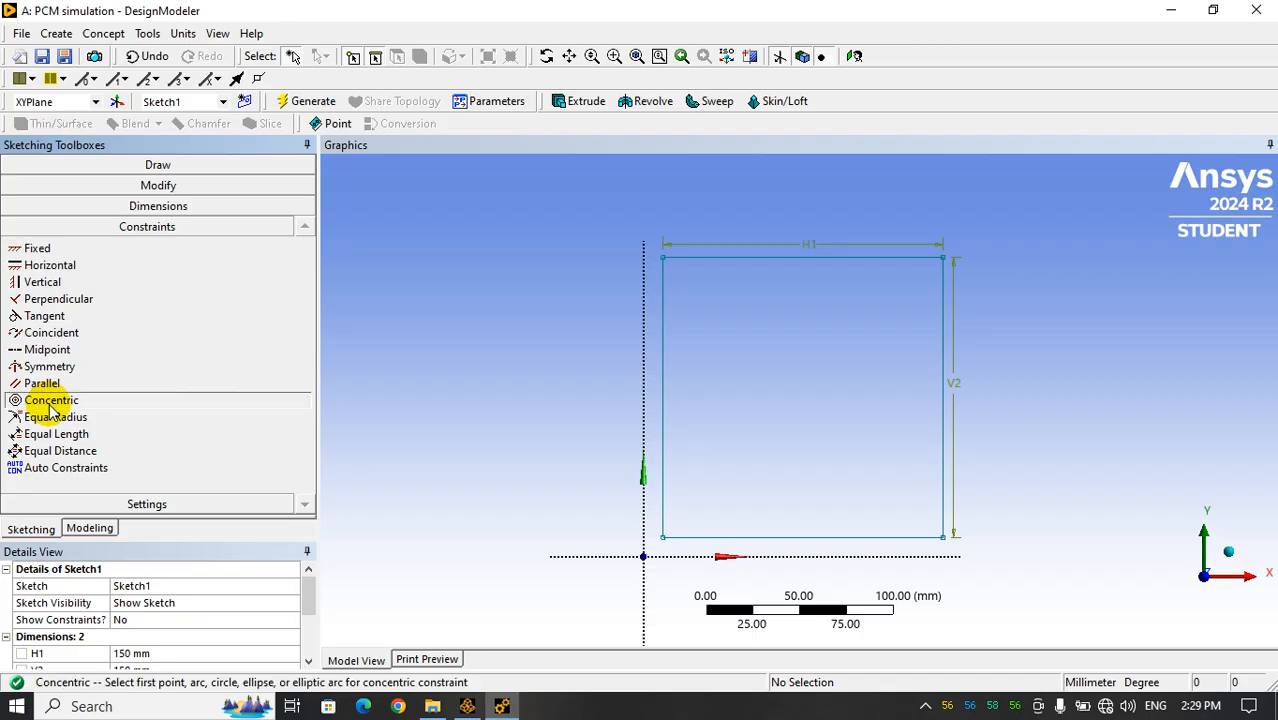
{"action": "left_click", "coordinate": [664, 539]}
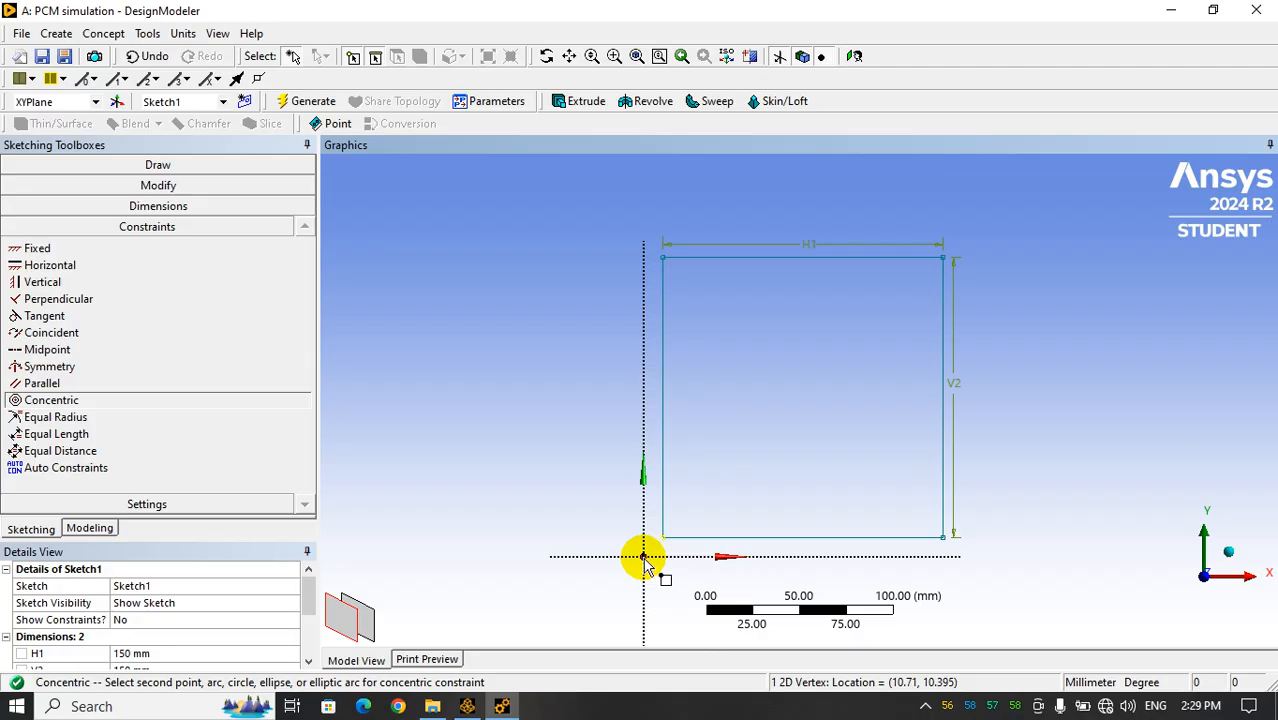
{"action": "left_click", "coordinate": [644, 557]}
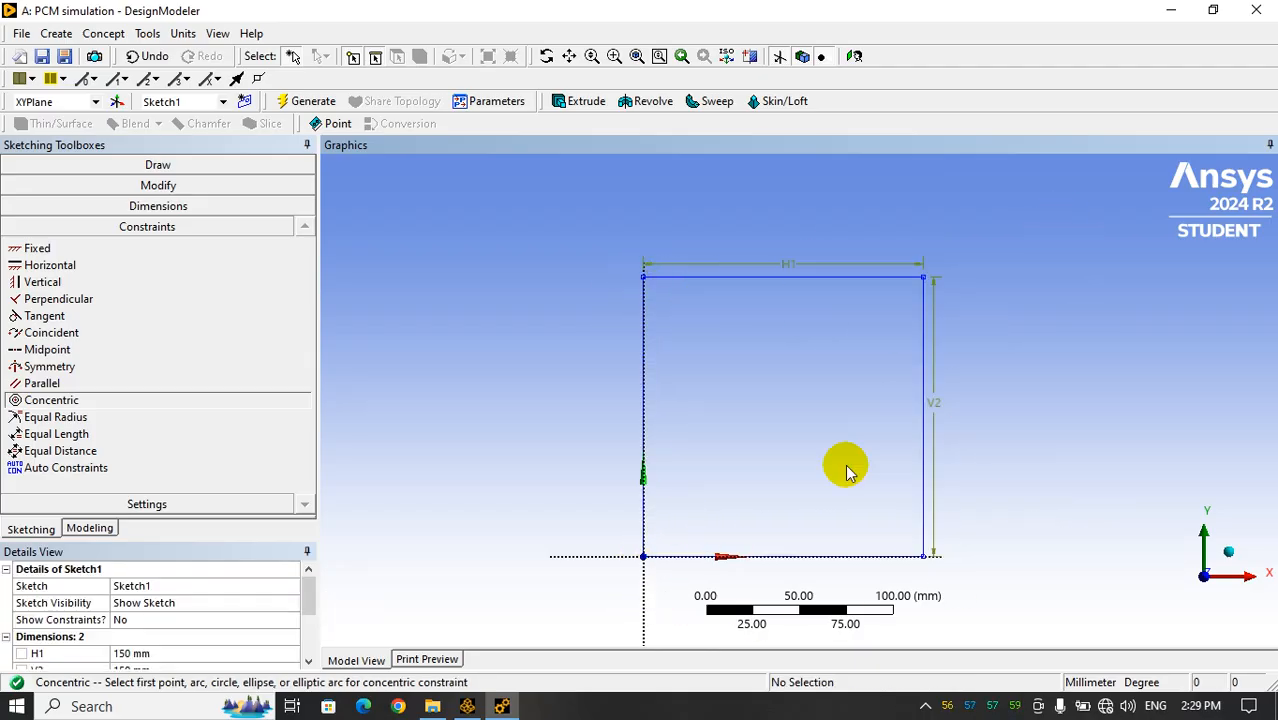
Generate a surface from Sketch1 using Surfaces From Sketches with the Add Material operation
{"action": "left_click", "coordinate": [90, 528]}
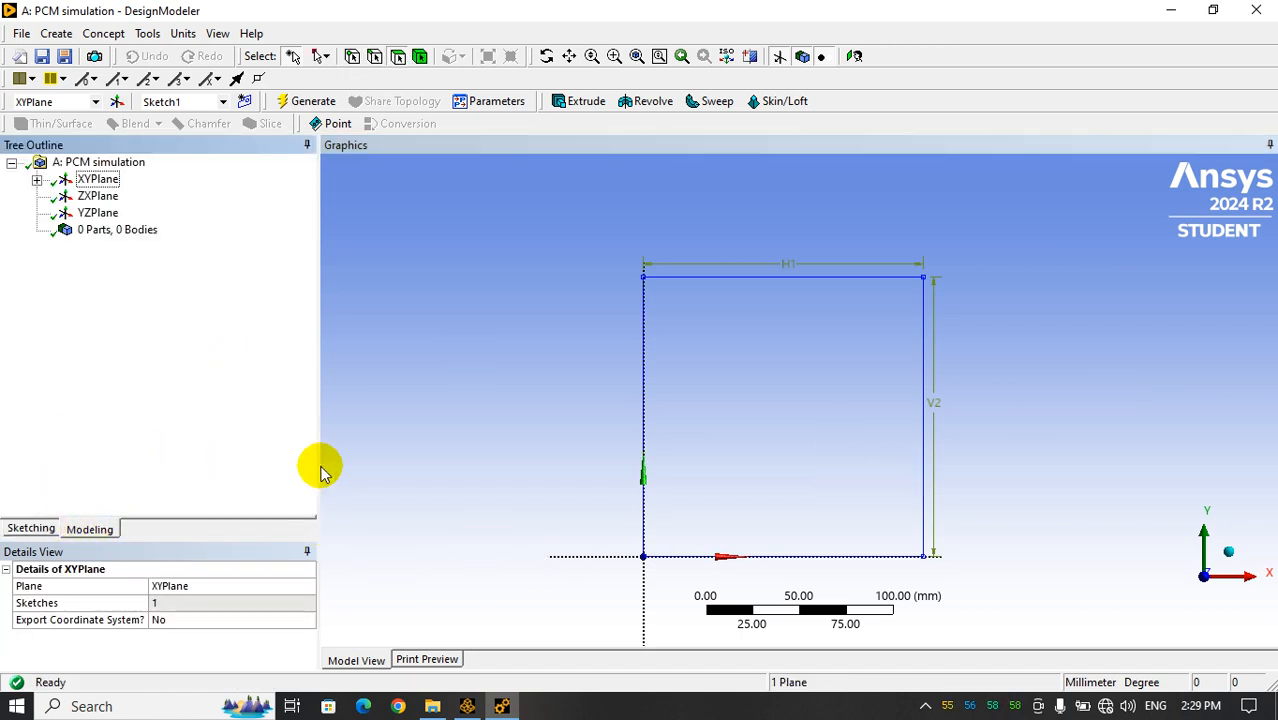
{"action": "left_click", "coordinate": [36, 179]}
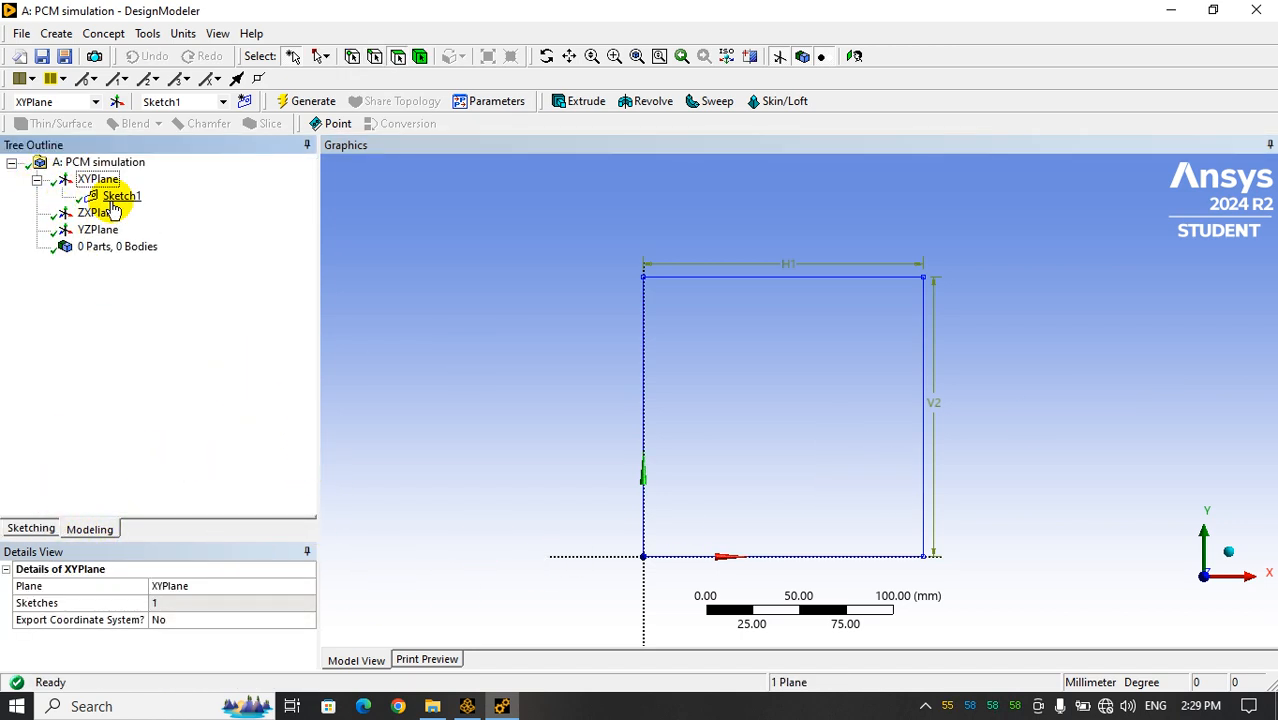
{"action": "left_click", "coordinate": [110, 196]}
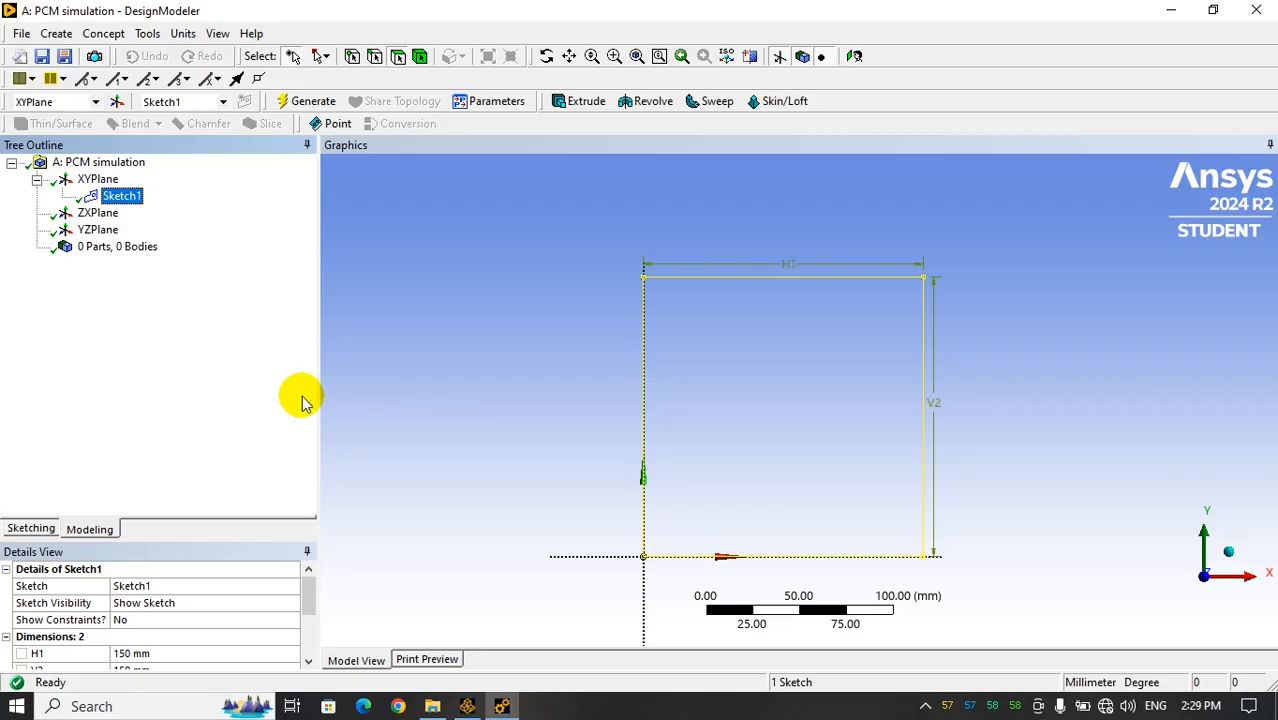
{"action": "left_click", "coordinate": [105, 34]}
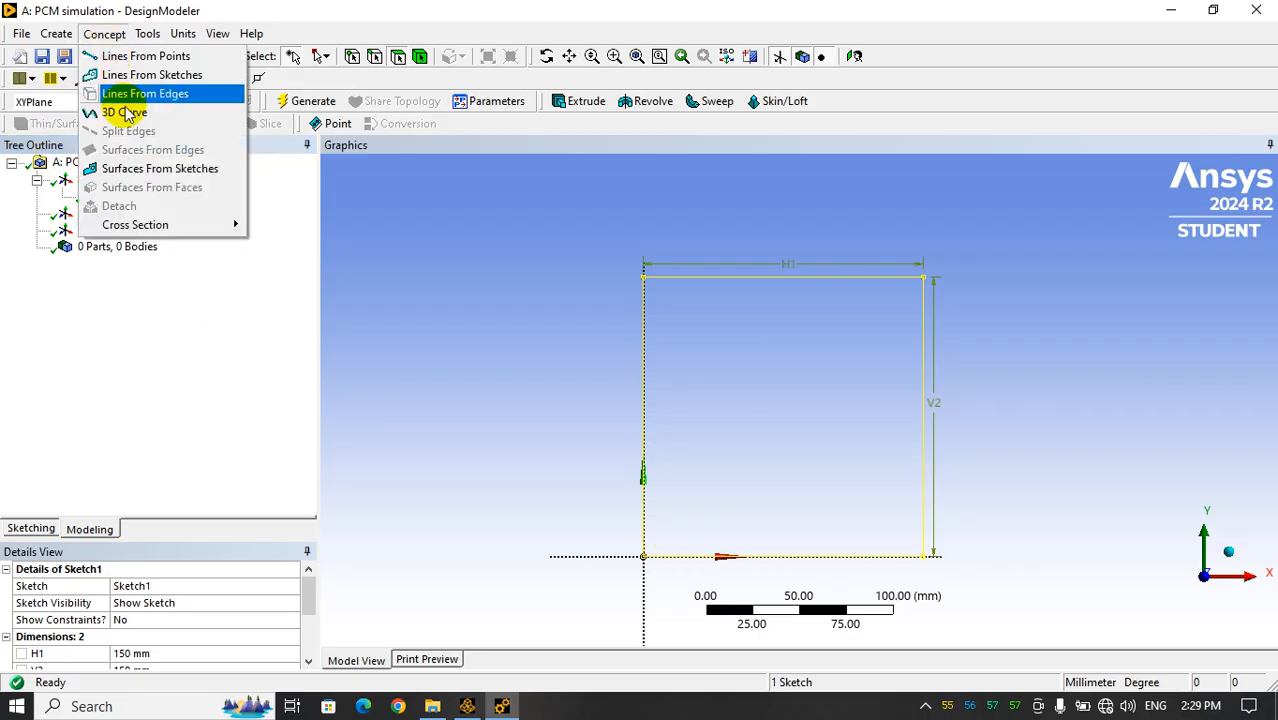
{"action": "left_click", "coordinate": [150, 172]}
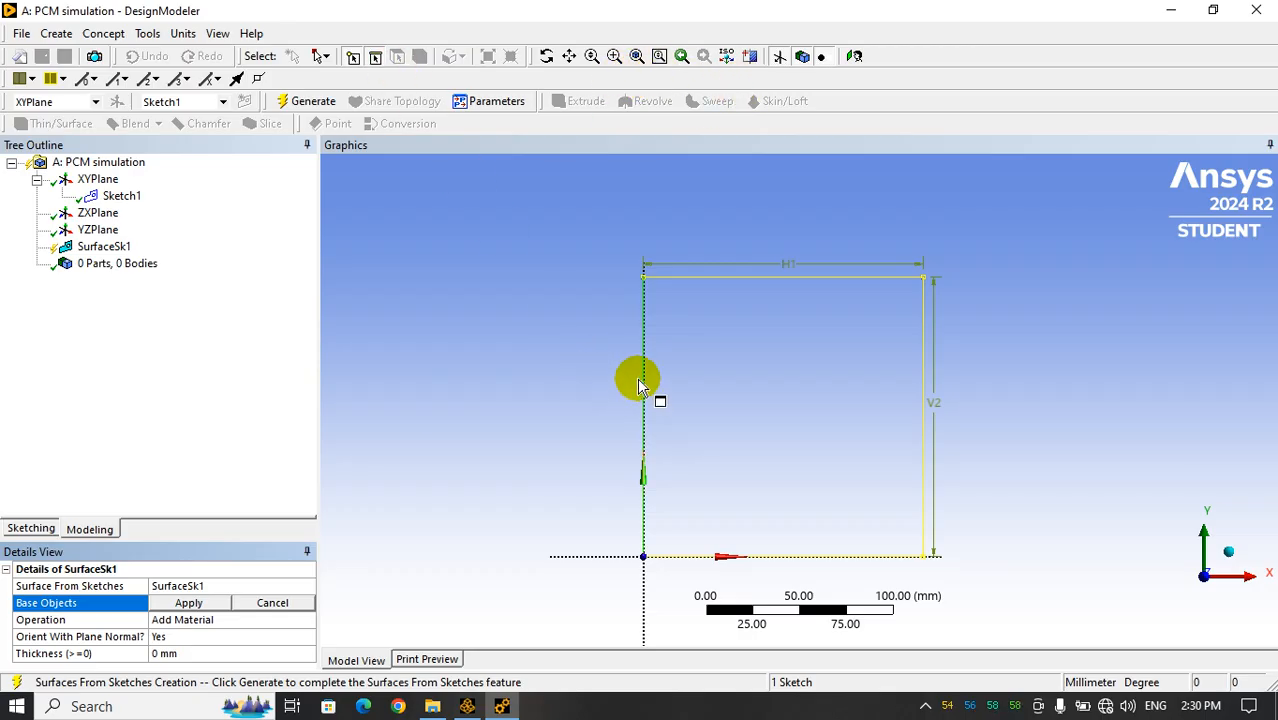
{"action": "left_click", "coordinate": [127, 200]}
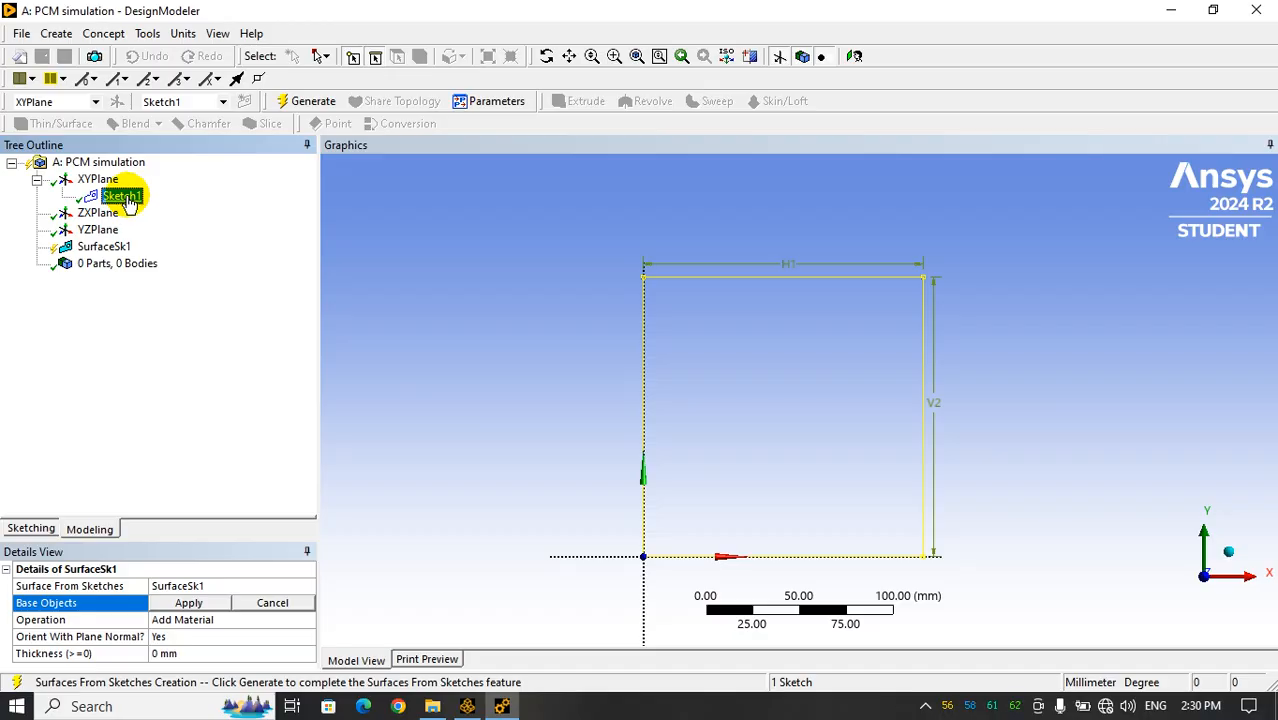
{"action": "left_click", "coordinate": [185, 603]}
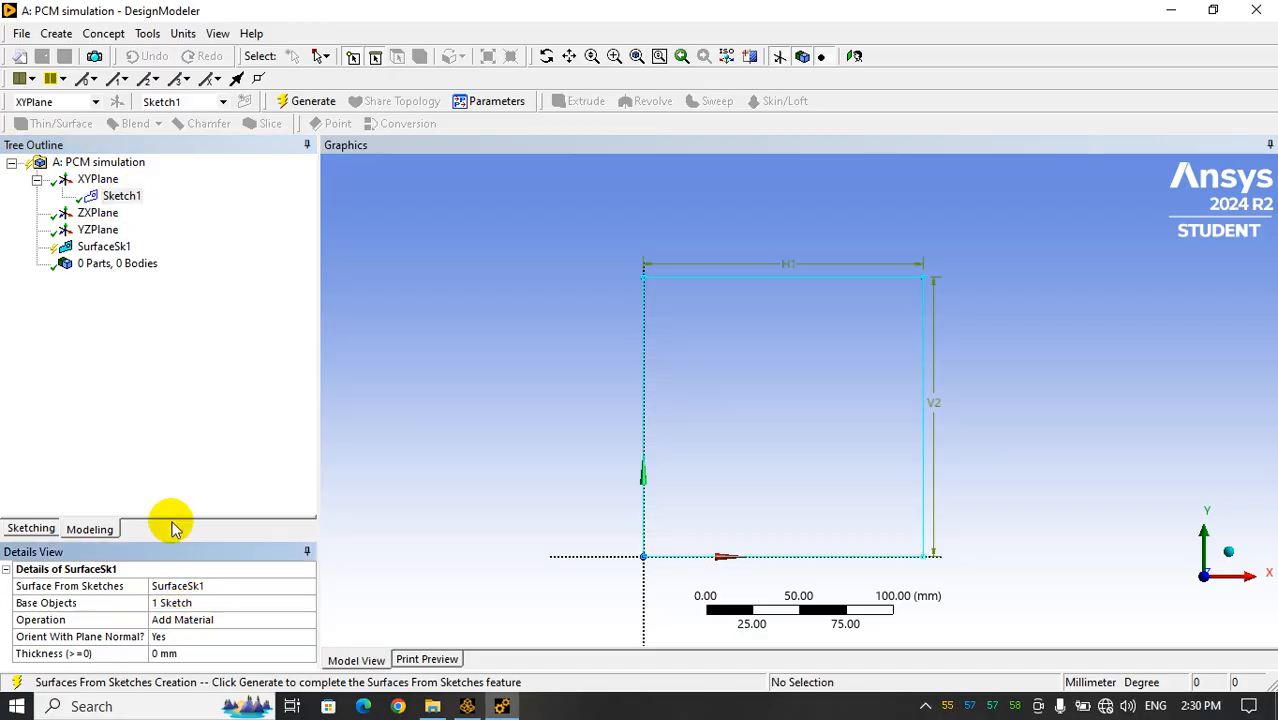
{"action": "left_click_drag", "start_coordinate": [177, 541], "coordinate": [173, 430]}
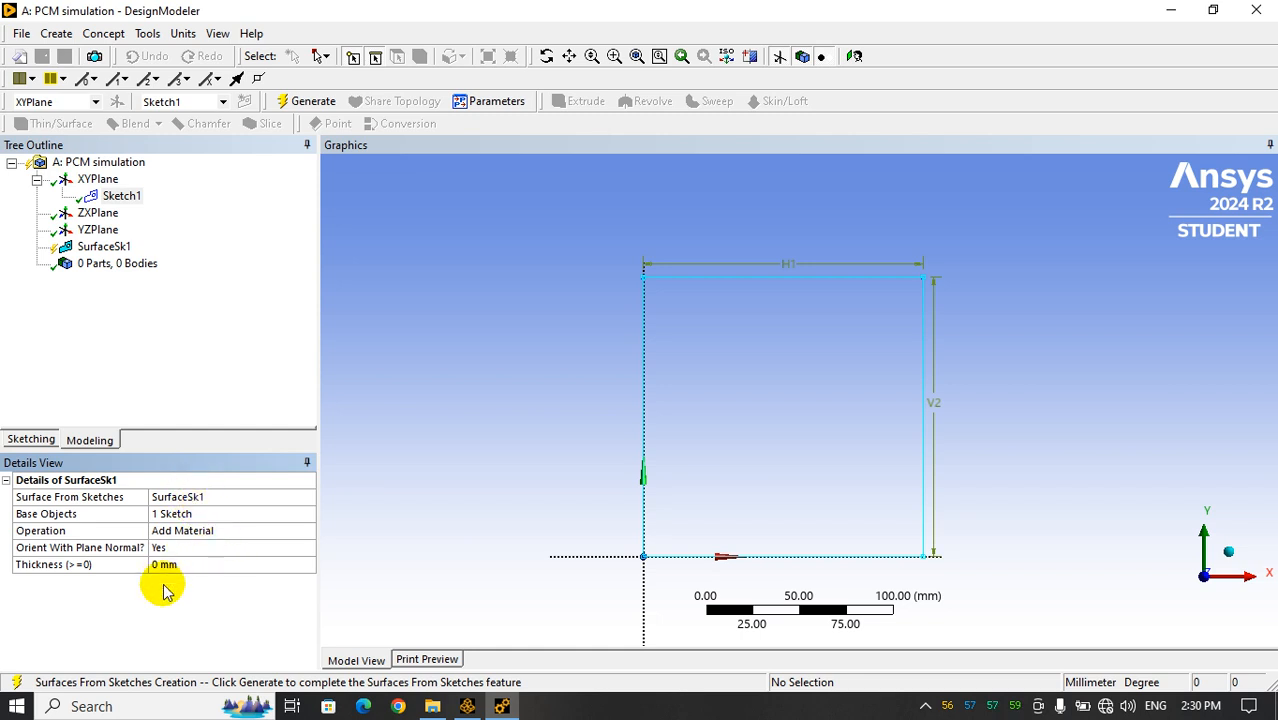
{"action": "left_click", "coordinate": [300, 102]}
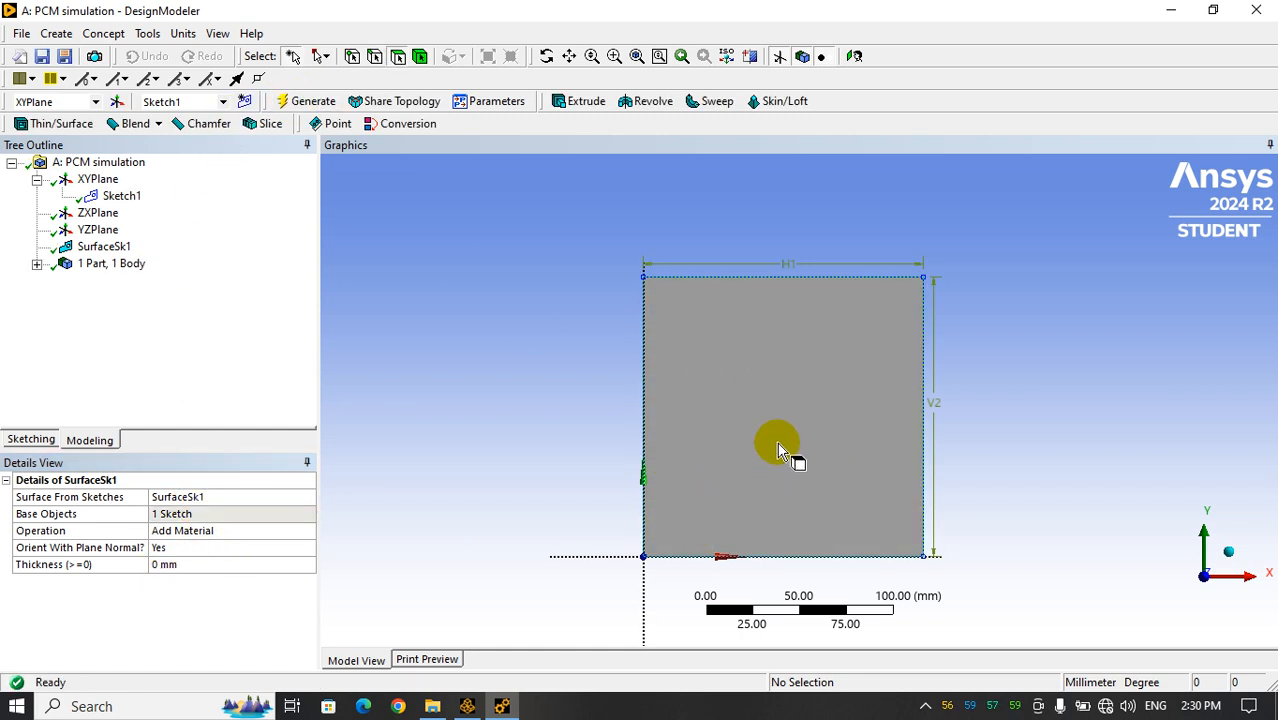
Rename the surface body as PCM
{"action": "left_click", "coordinate": [36, 263]}
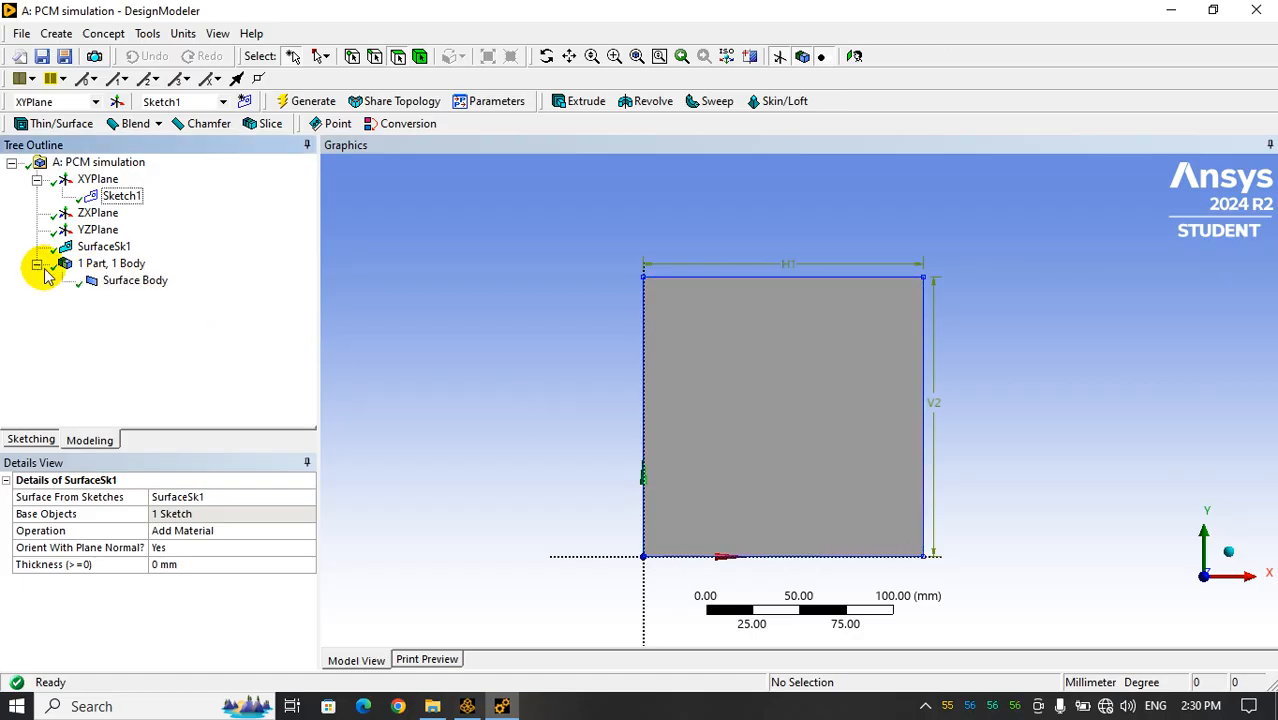
{"action": "left_click", "coordinate": [122, 284]}
{"action": "right_click", "coordinate": [131, 288]}
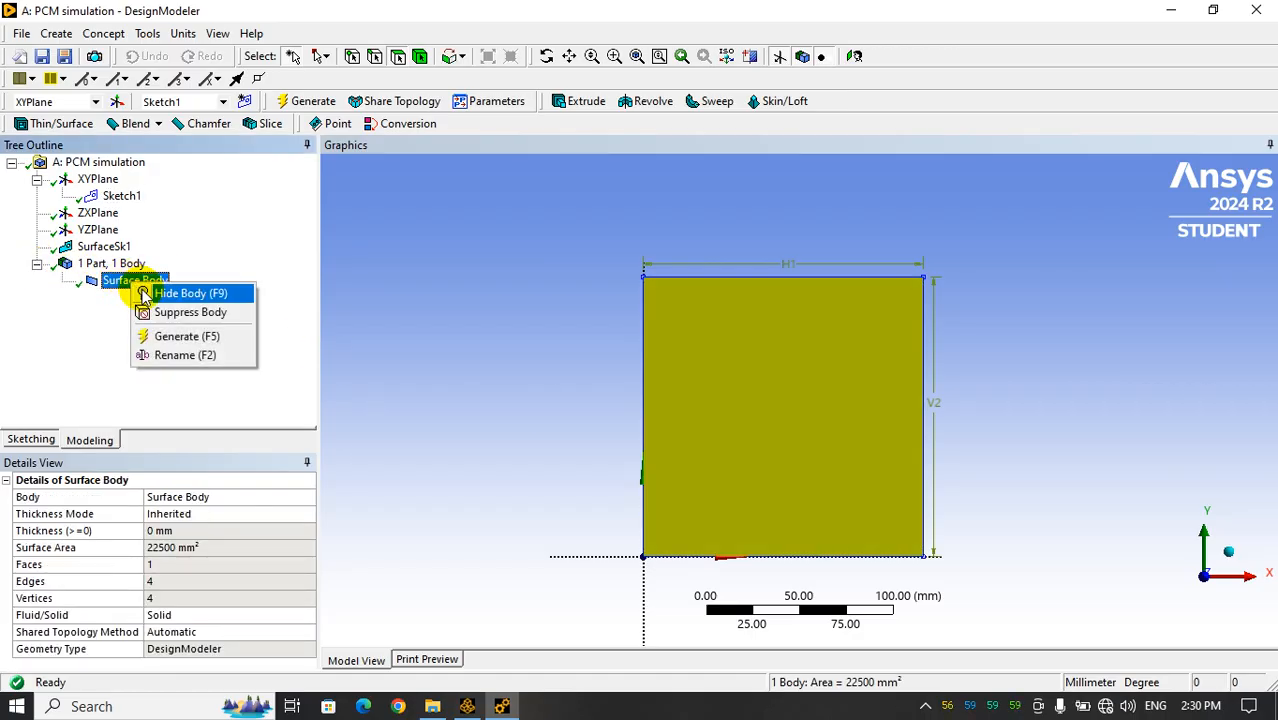
{"action": "left_click", "coordinate": [182, 356]}
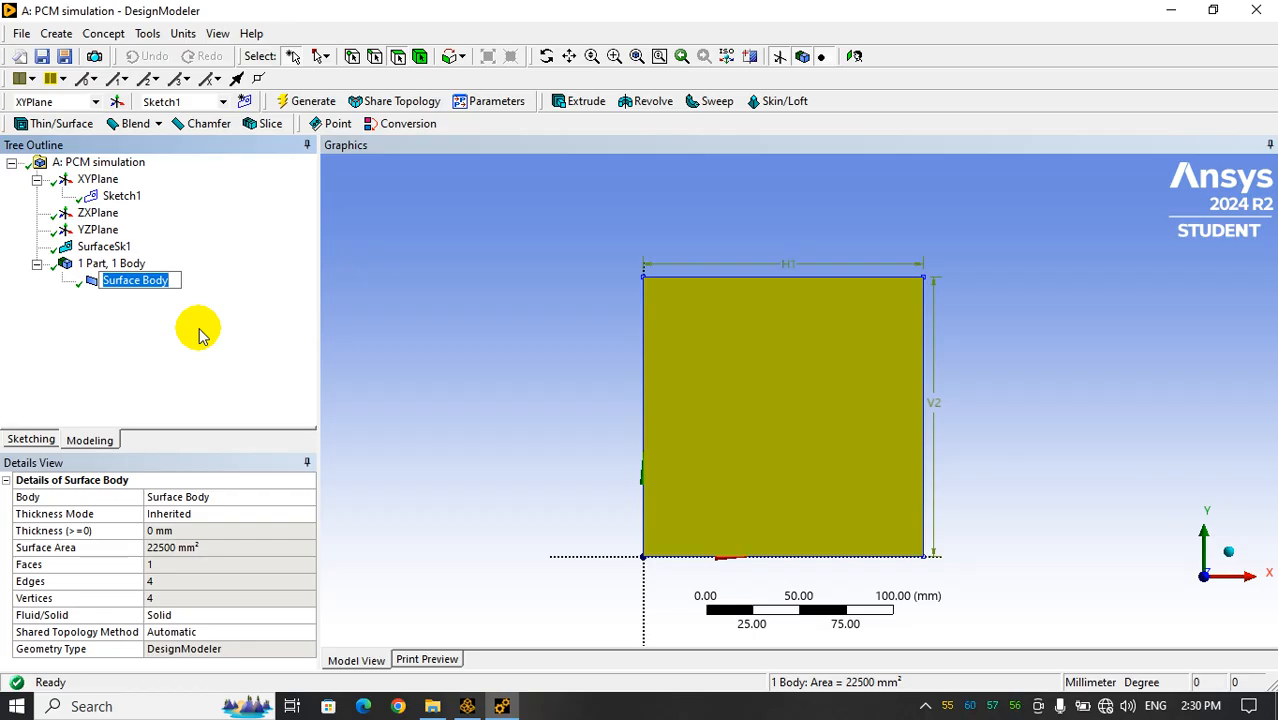
{"action": "type", "text": "PCM"}
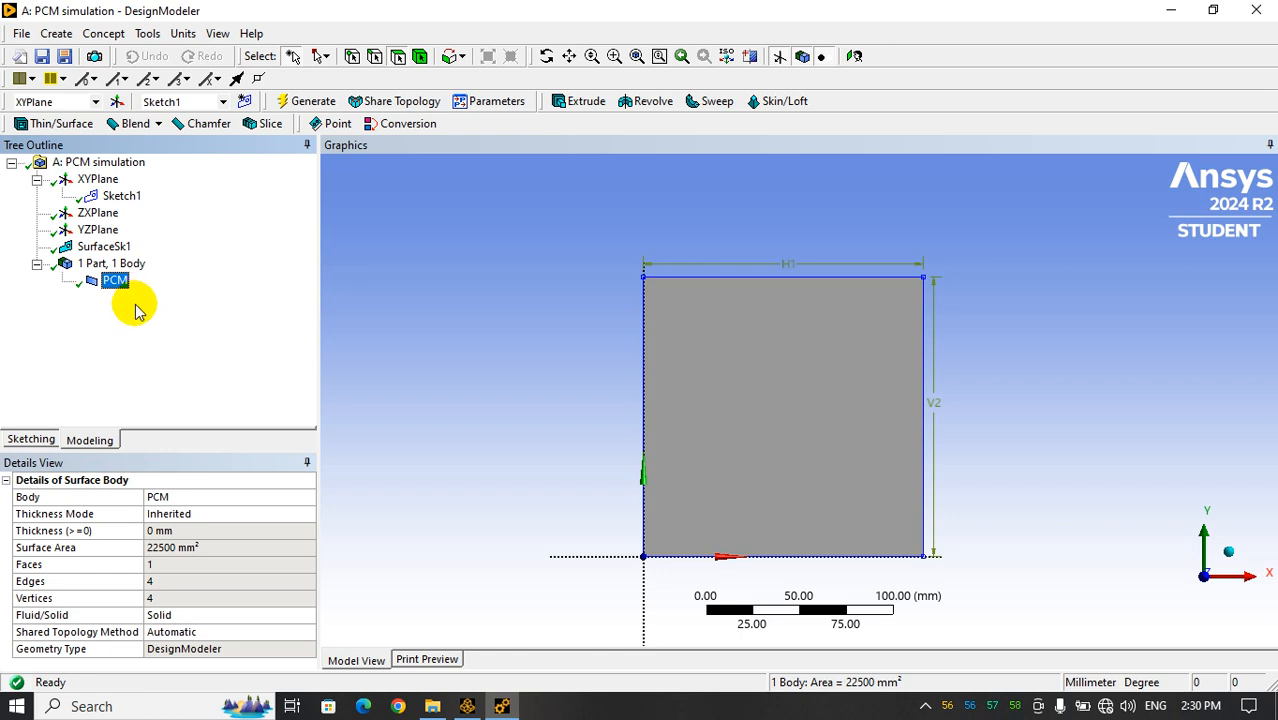
{"action": "left_click", "coordinate": [28, 440]}
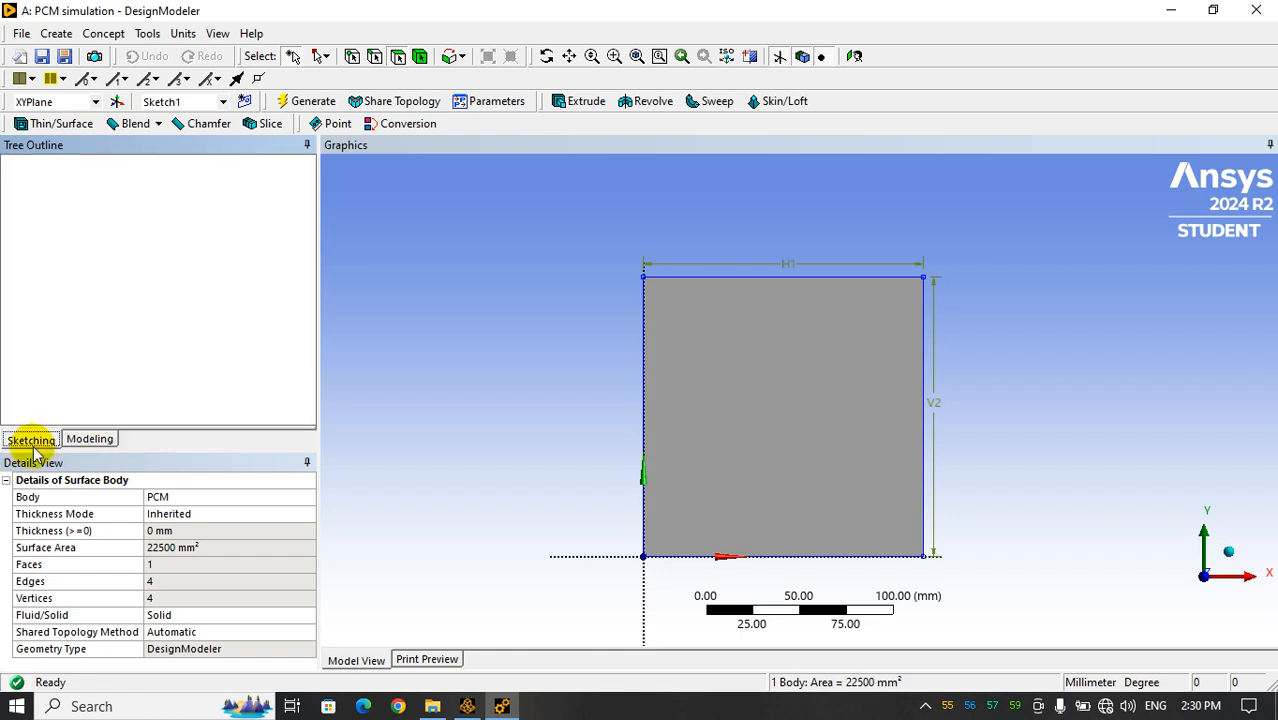
{"action": "left_click", "coordinate": [89, 440]}
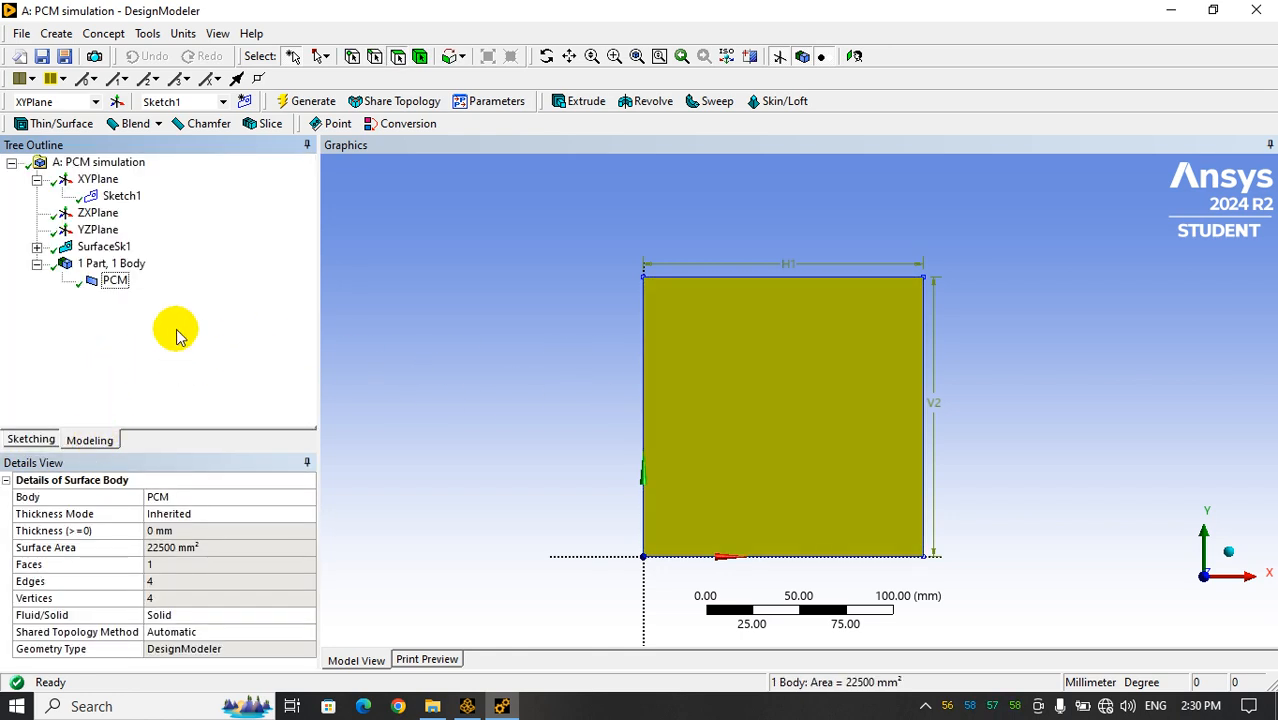
{"action": "left_click", "coordinate": [112, 281]}
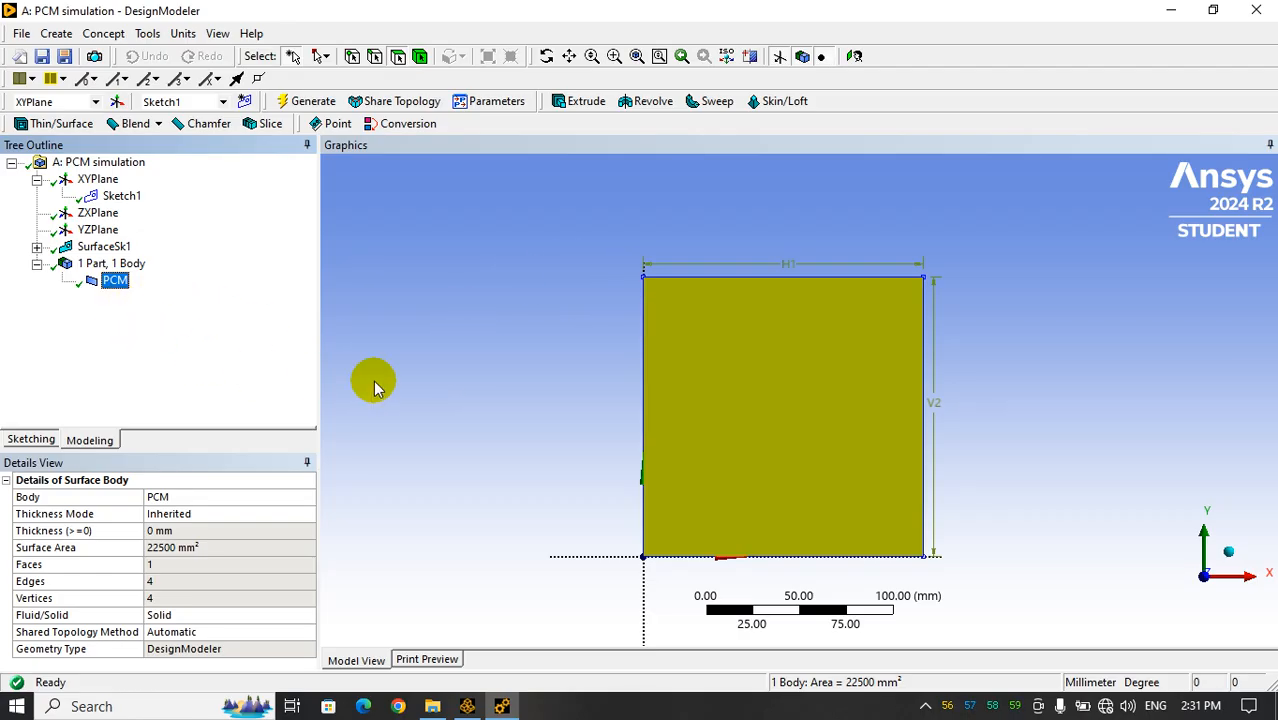
Create a named selection called left from the square's left vertical edge and generate it
{"action": "left_click", "coordinate": [375, 58]}
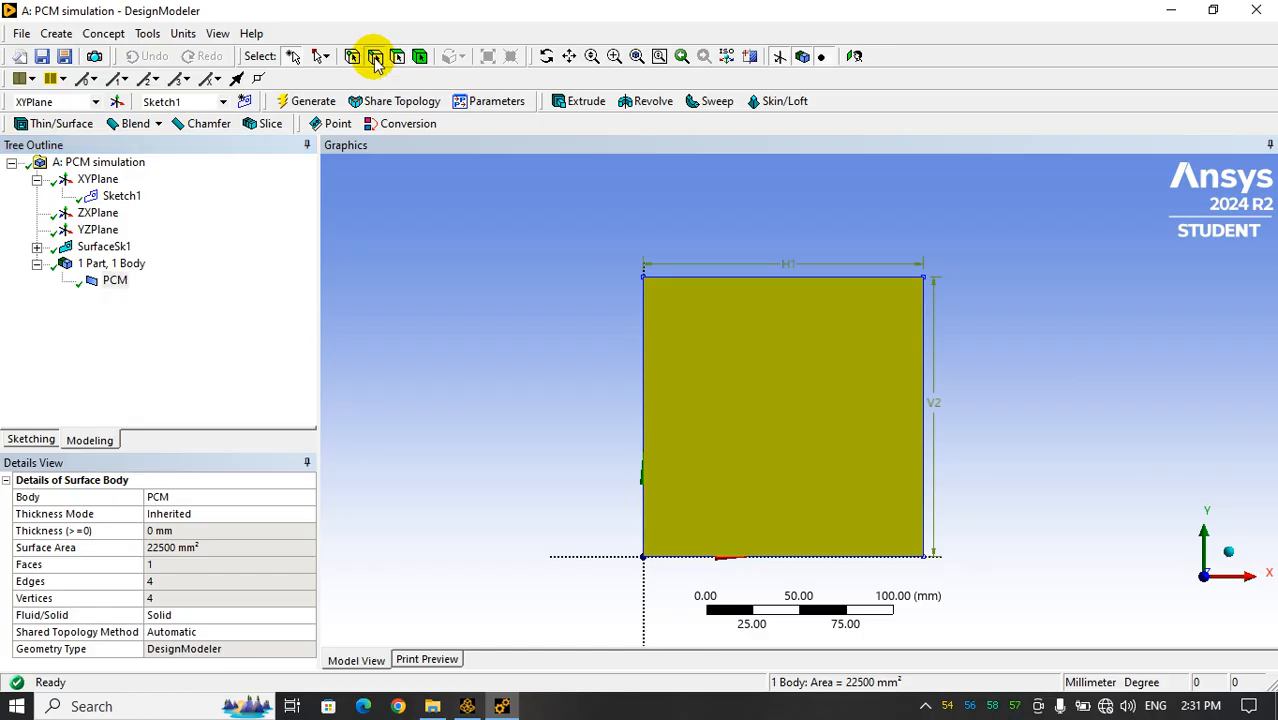
{"action": "left_click", "coordinate": [644, 430]}
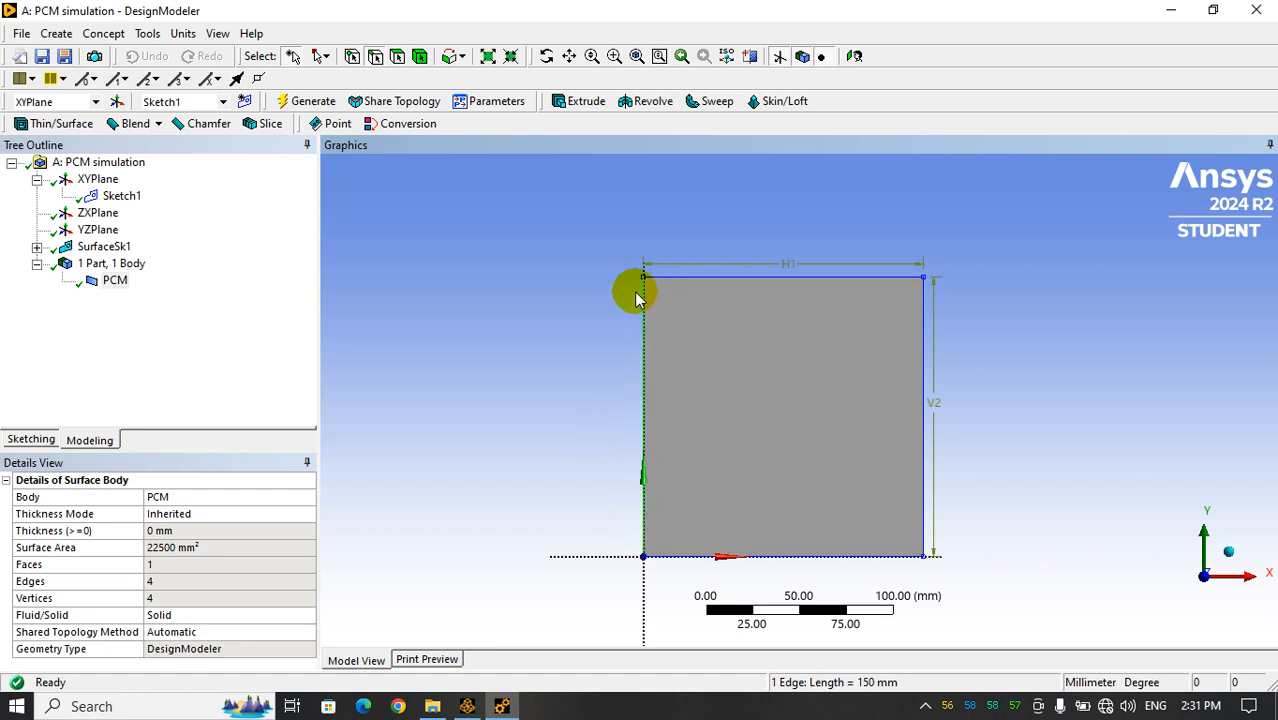
{"action": "right_click", "coordinate": [643, 378]}
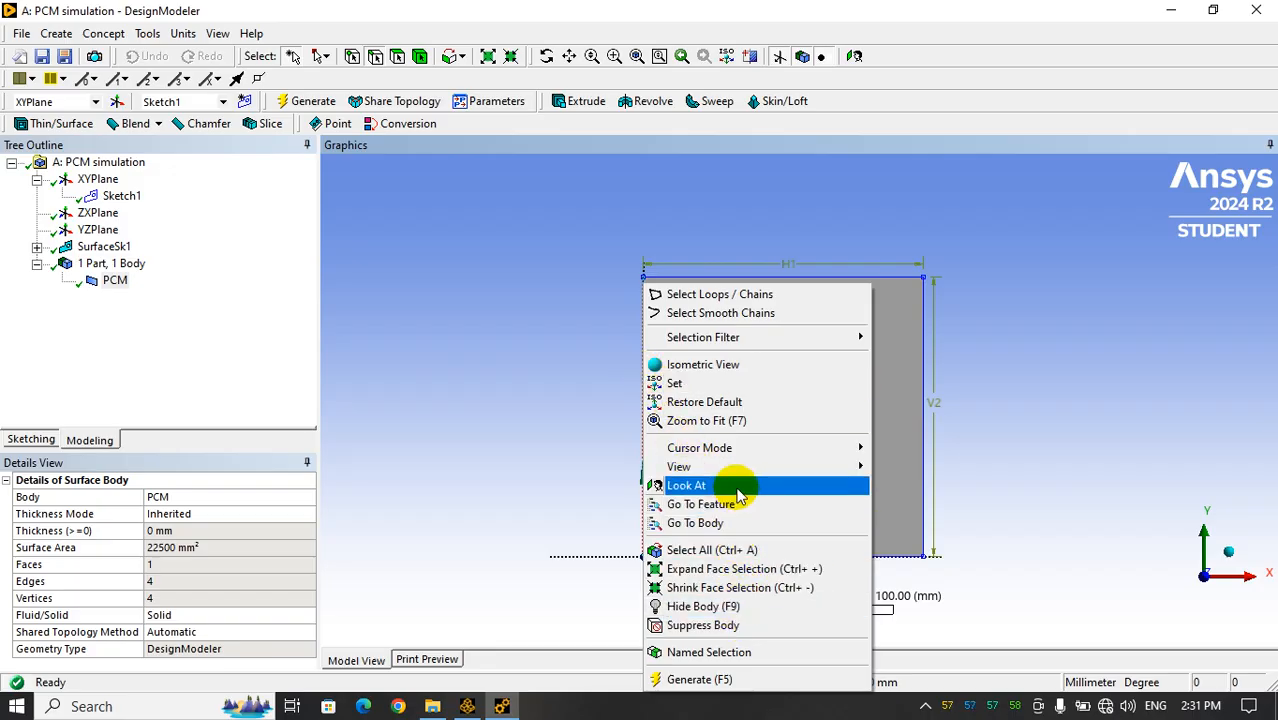
{"action": "left_click", "coordinate": [708, 660]}
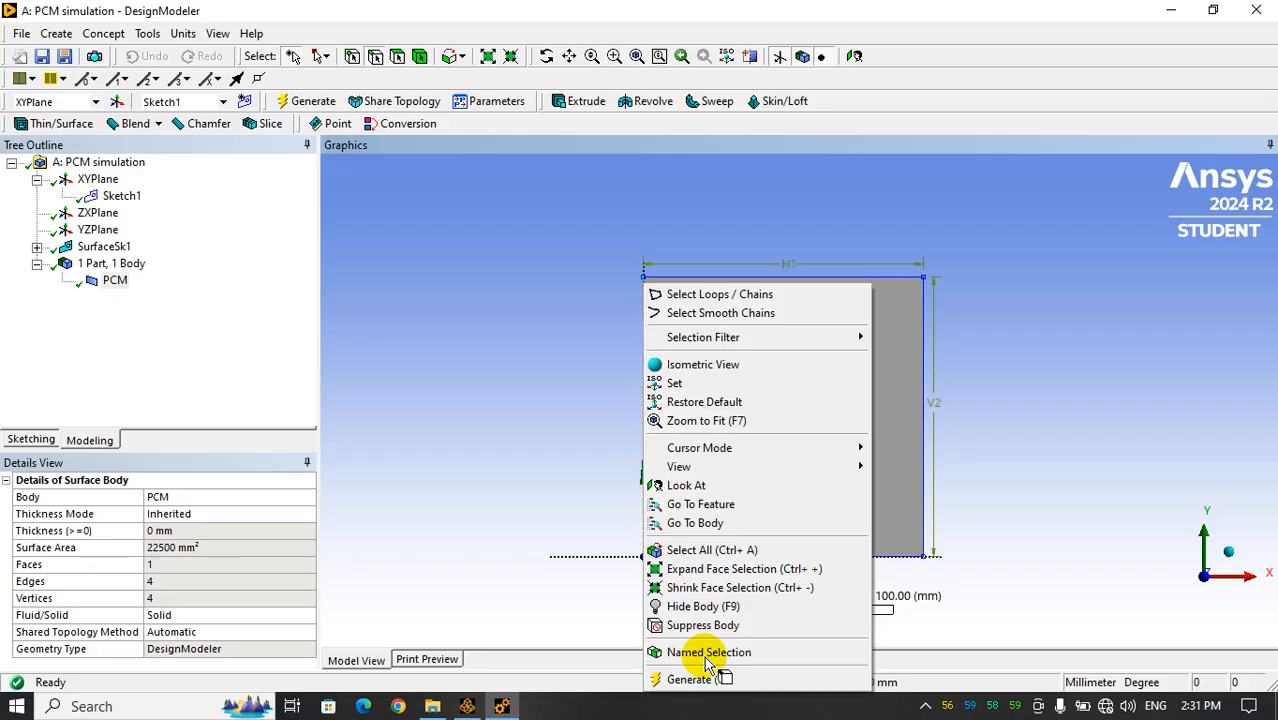
{"action": "left_click", "coordinate": [188, 495]}
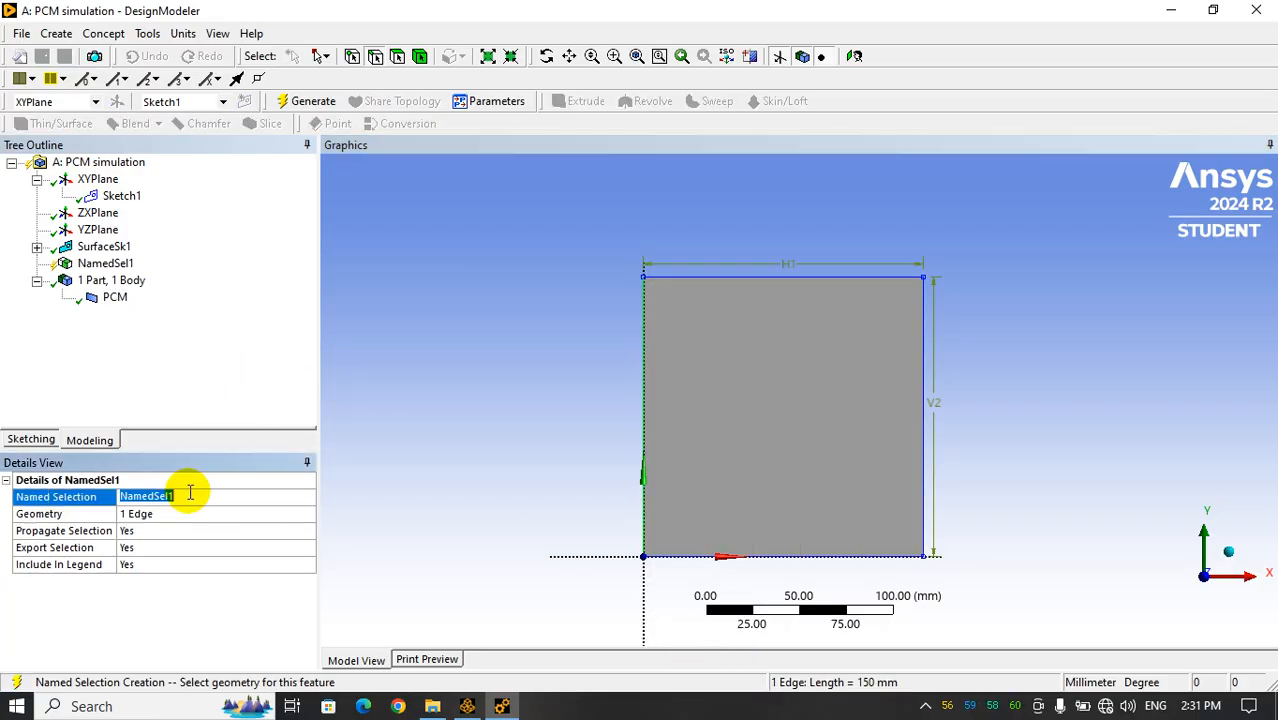
{"action": "type", "text": "left"}
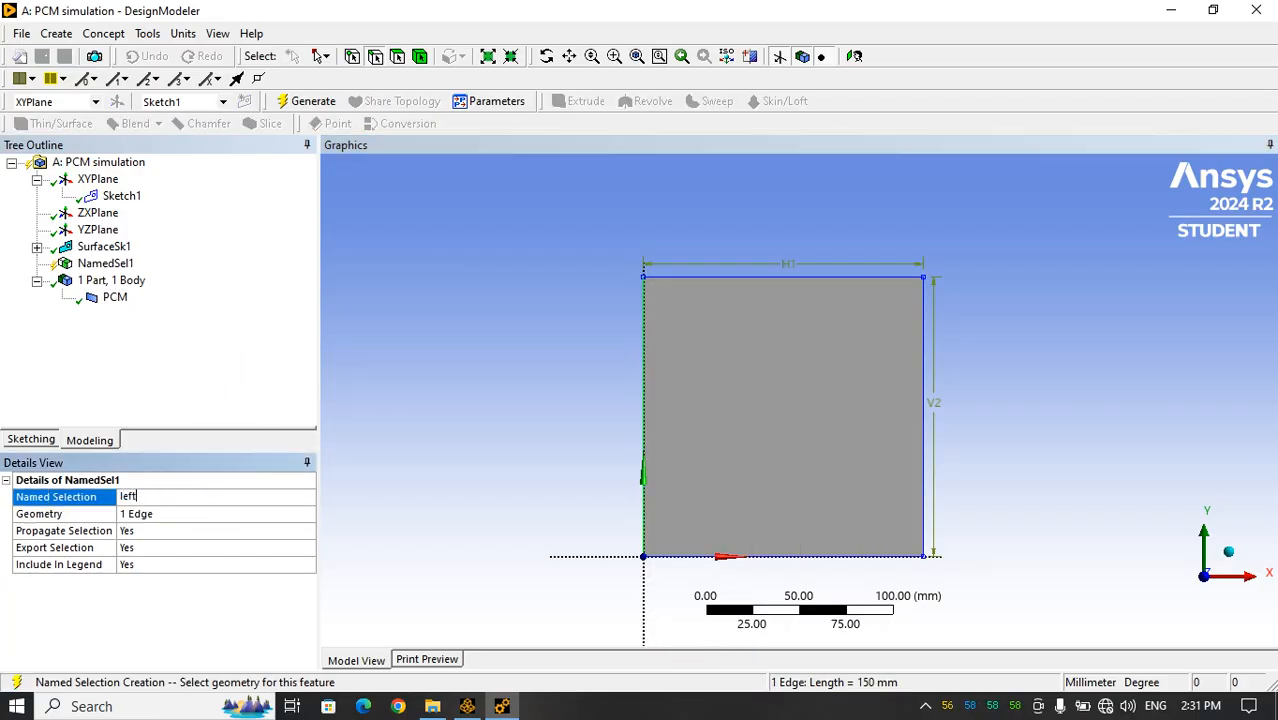
{"action": "left_click", "coordinate": [312, 102]}
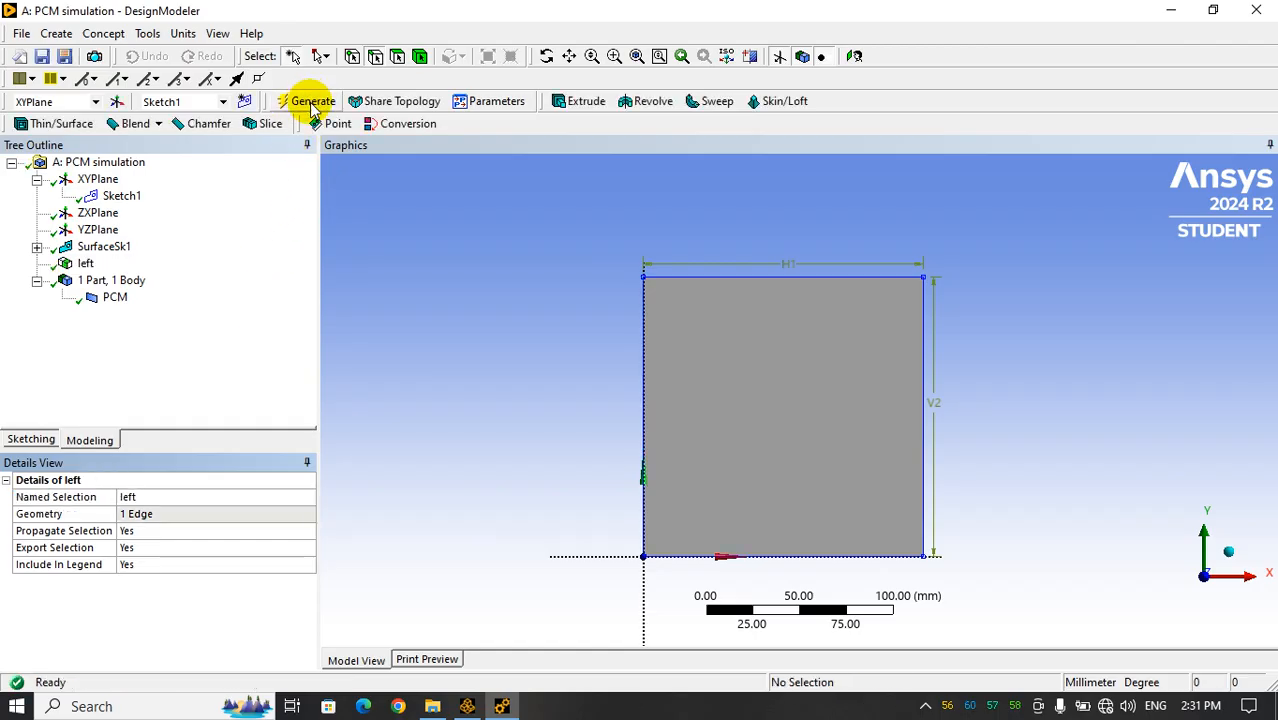
{"action": "left_click", "coordinate": [85, 265]}
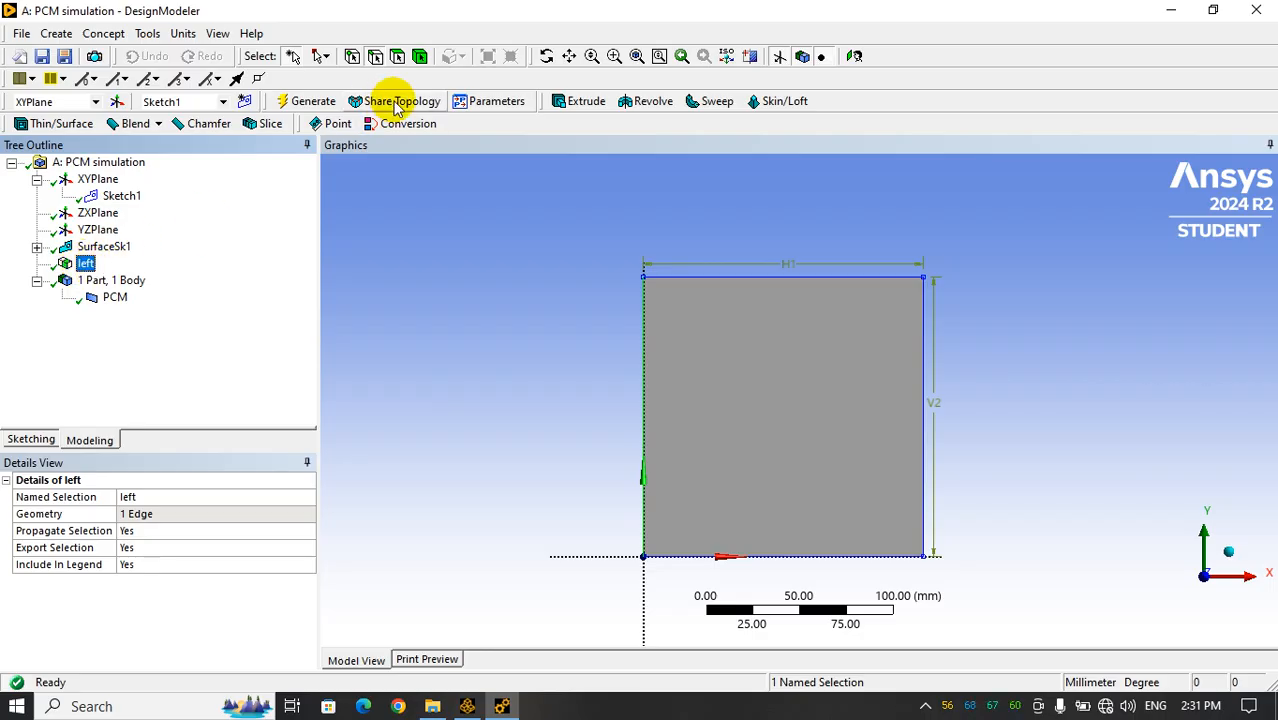
Create a named selection called up from the square's top edge and generate it
{"action": "left_click", "coordinate": [376, 59]}
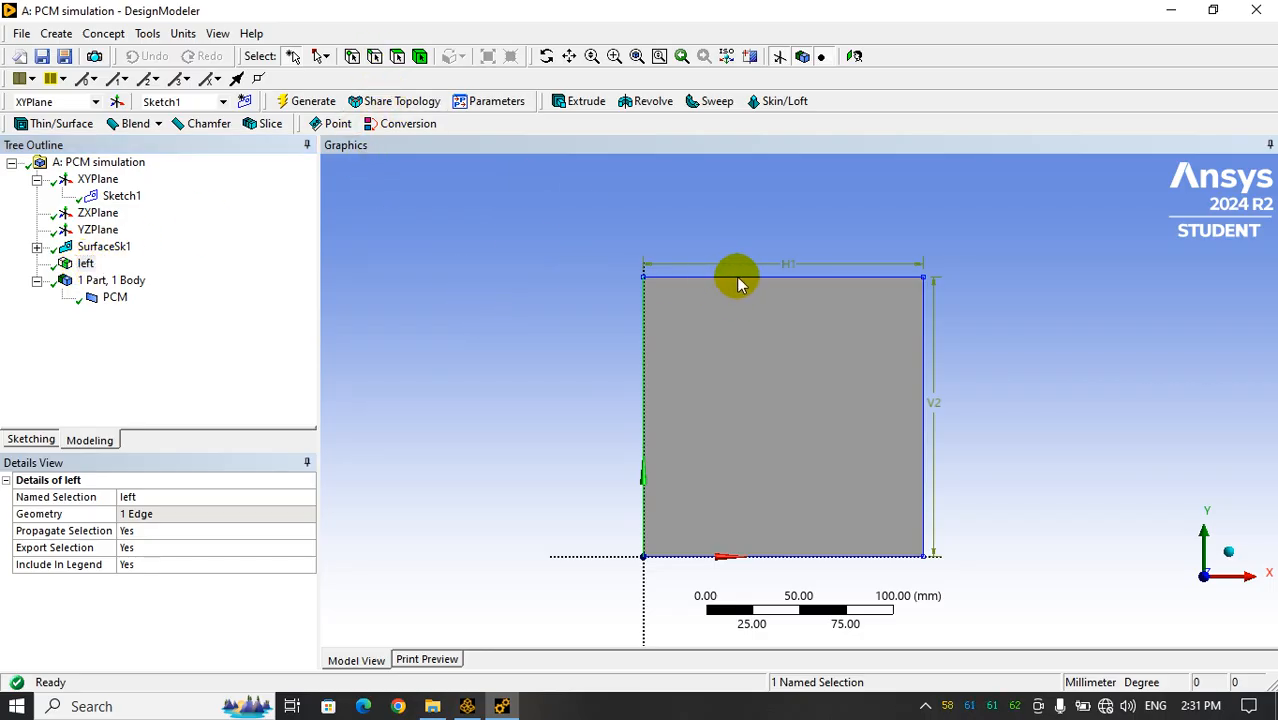
{"action": "left_click", "coordinate": [802, 276]}
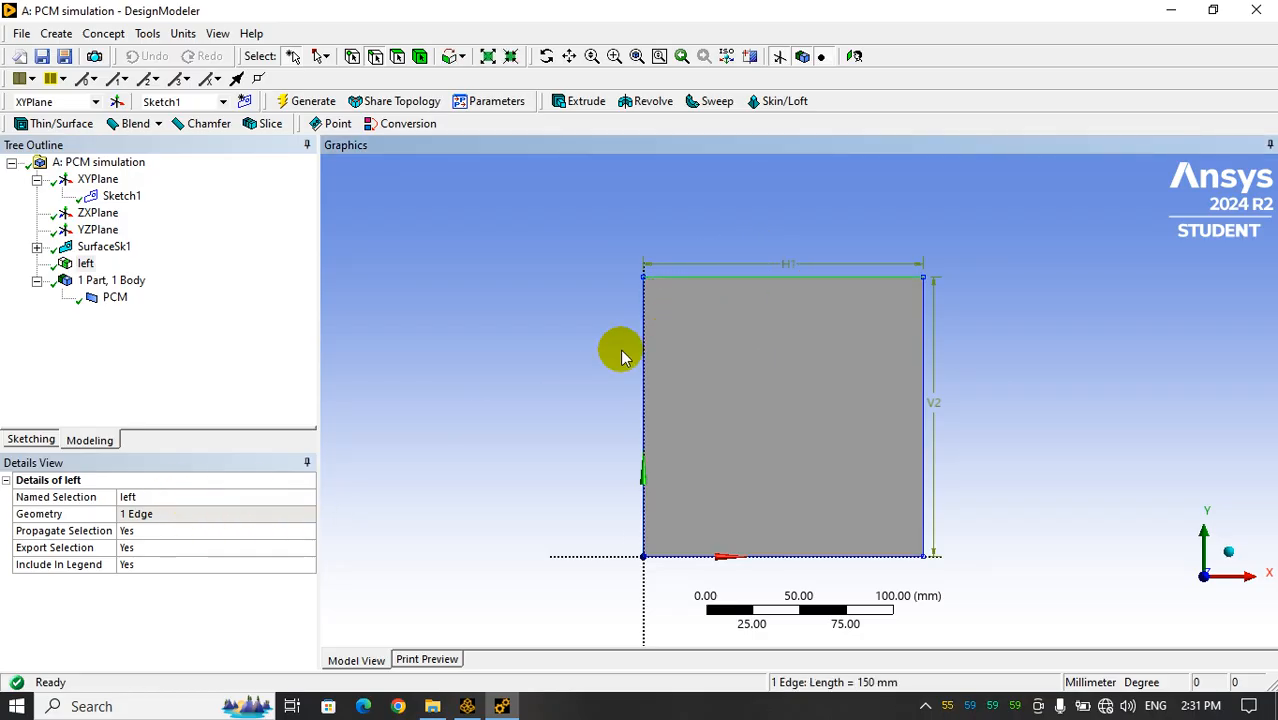
{"action": "right_click", "coordinate": [712, 277]}
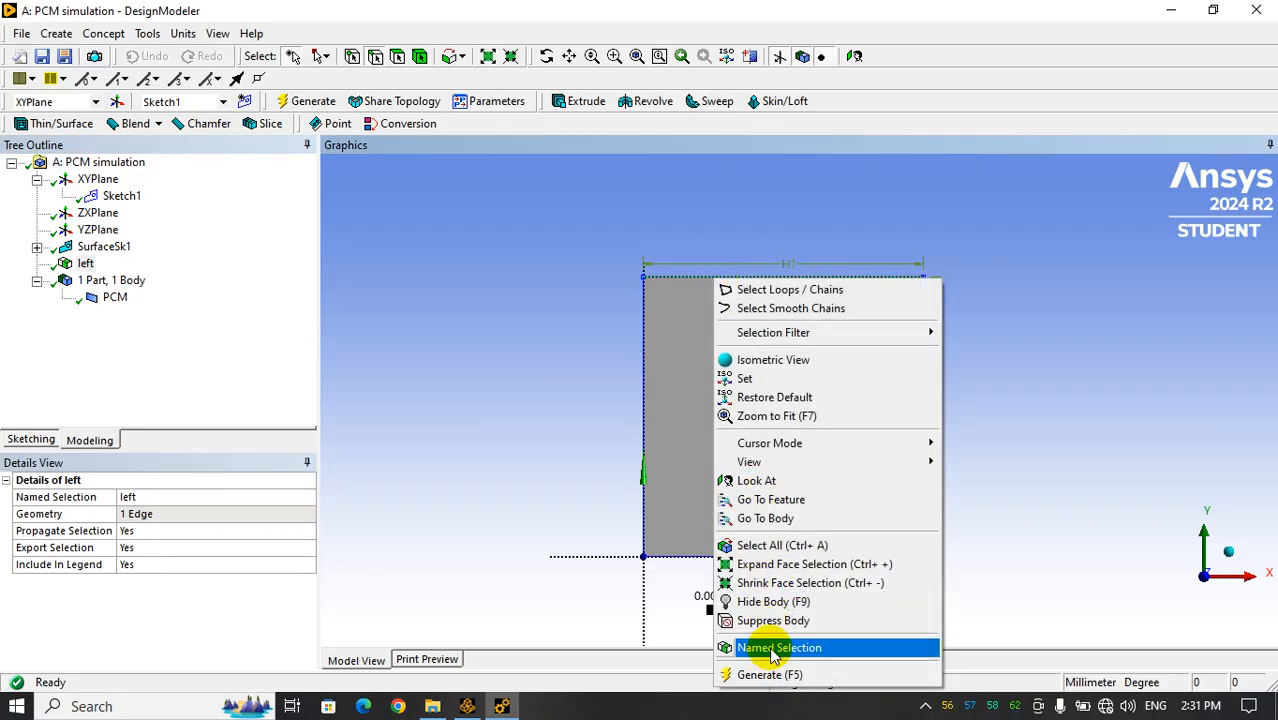
{"action": "left_click", "coordinate": [775, 648]}
{"action": "left_click", "coordinate": [198, 497]}
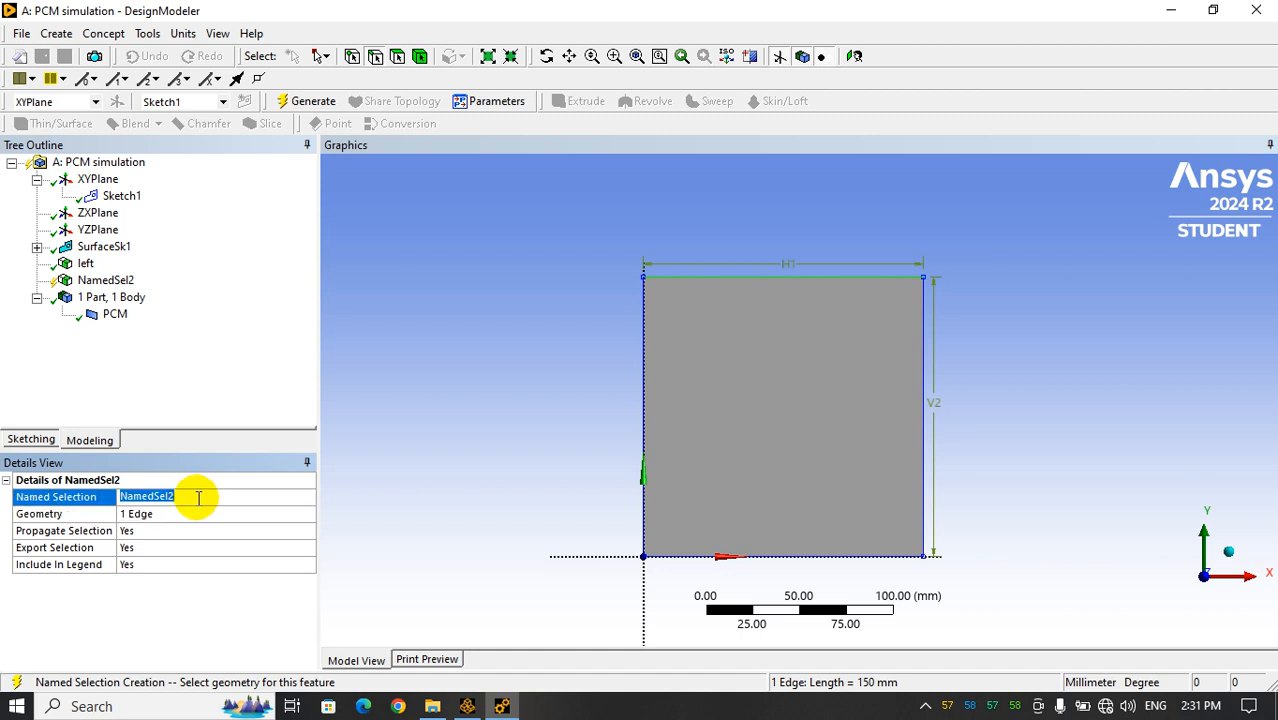
{"action": "type", "text": "u"}
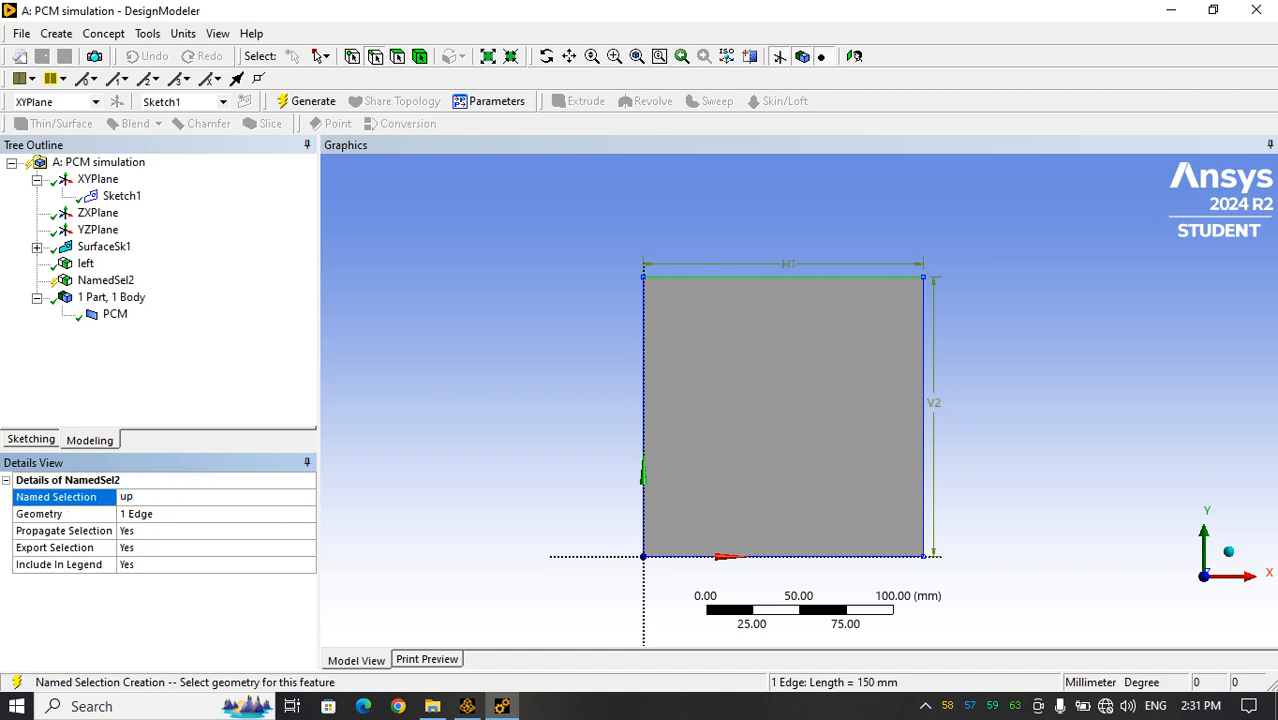
{"action": "type", "text": "p"}
{"action": "left_click", "coordinate": [304, 101]}
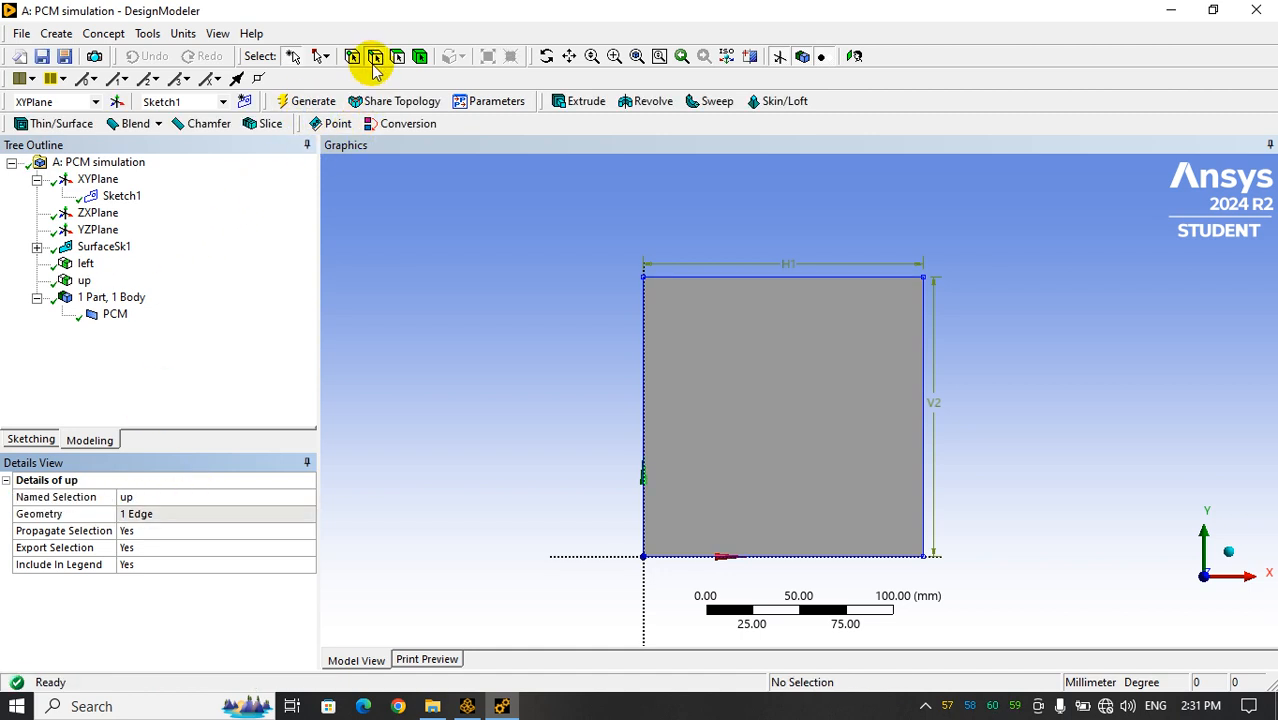
Create a named selection called right from the square's right vertical edge and generate it
{"action": "left_click", "coordinate": [924, 432]}
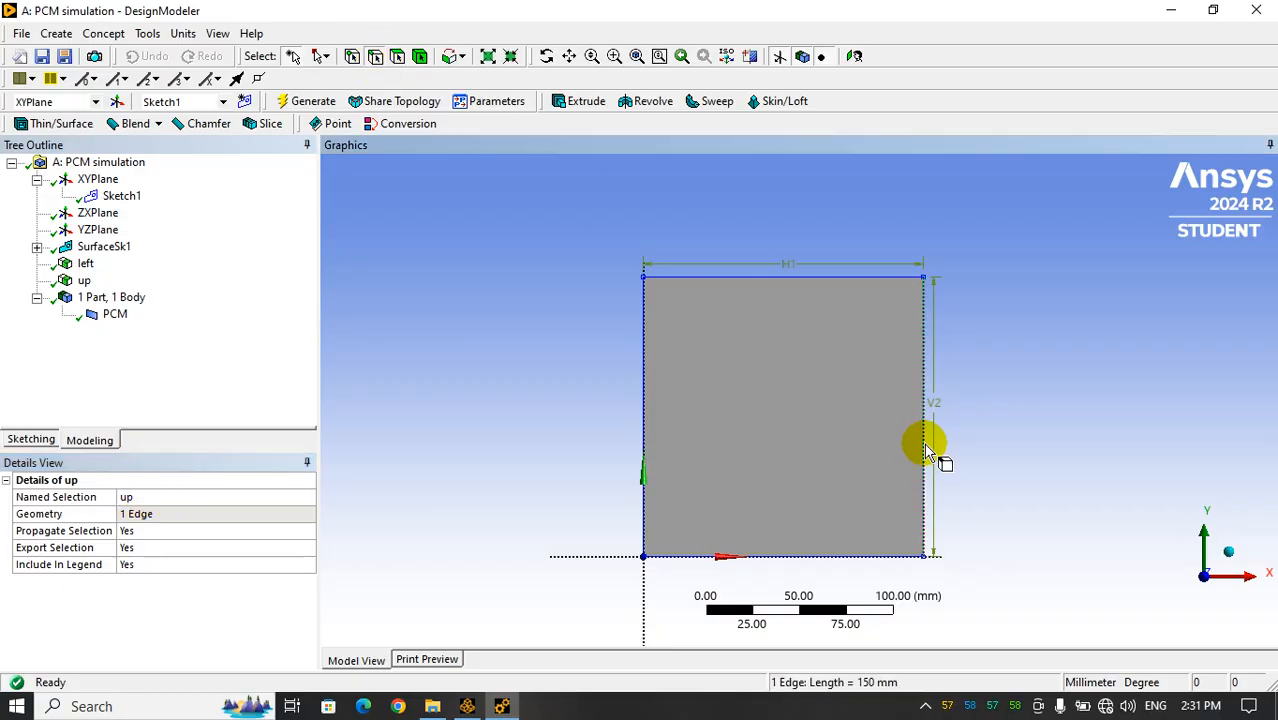
{"action": "right_click", "coordinate": [925, 450]}
{"action": "left_click", "coordinate": [940, 404]}
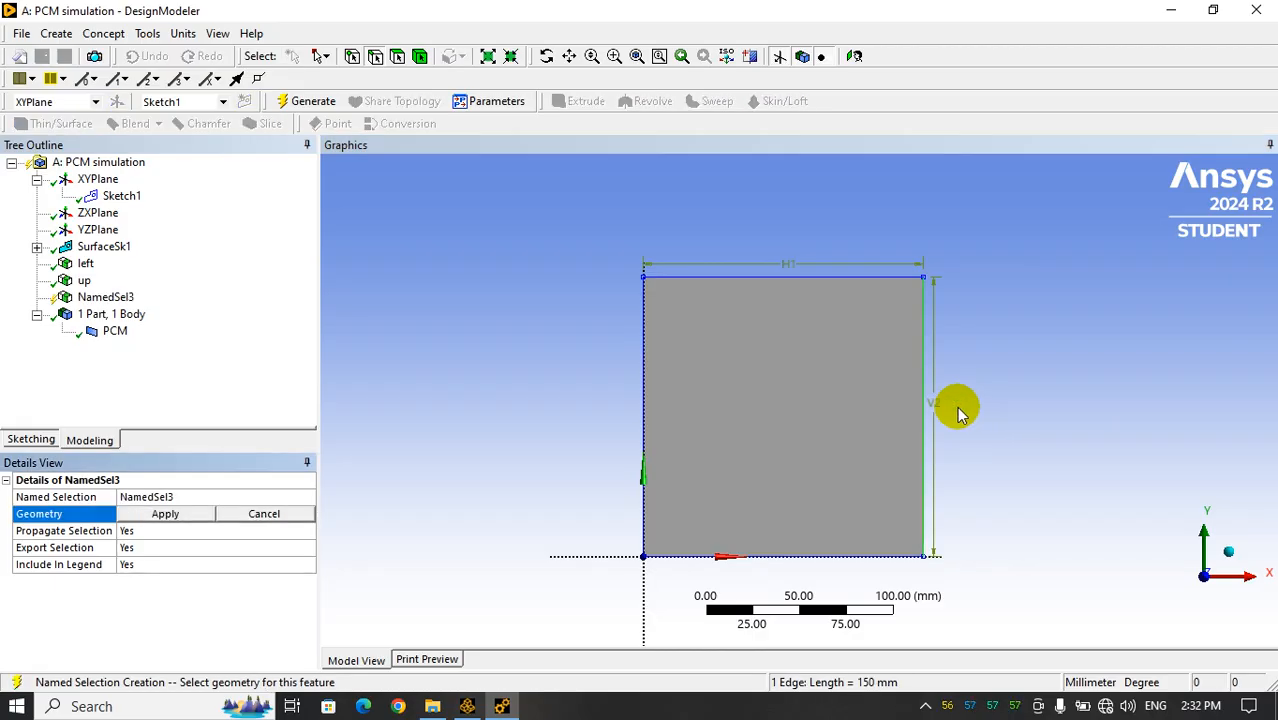
{"action": "left_click", "coordinate": [211, 491]}
{"action": "type", "text": "right"}
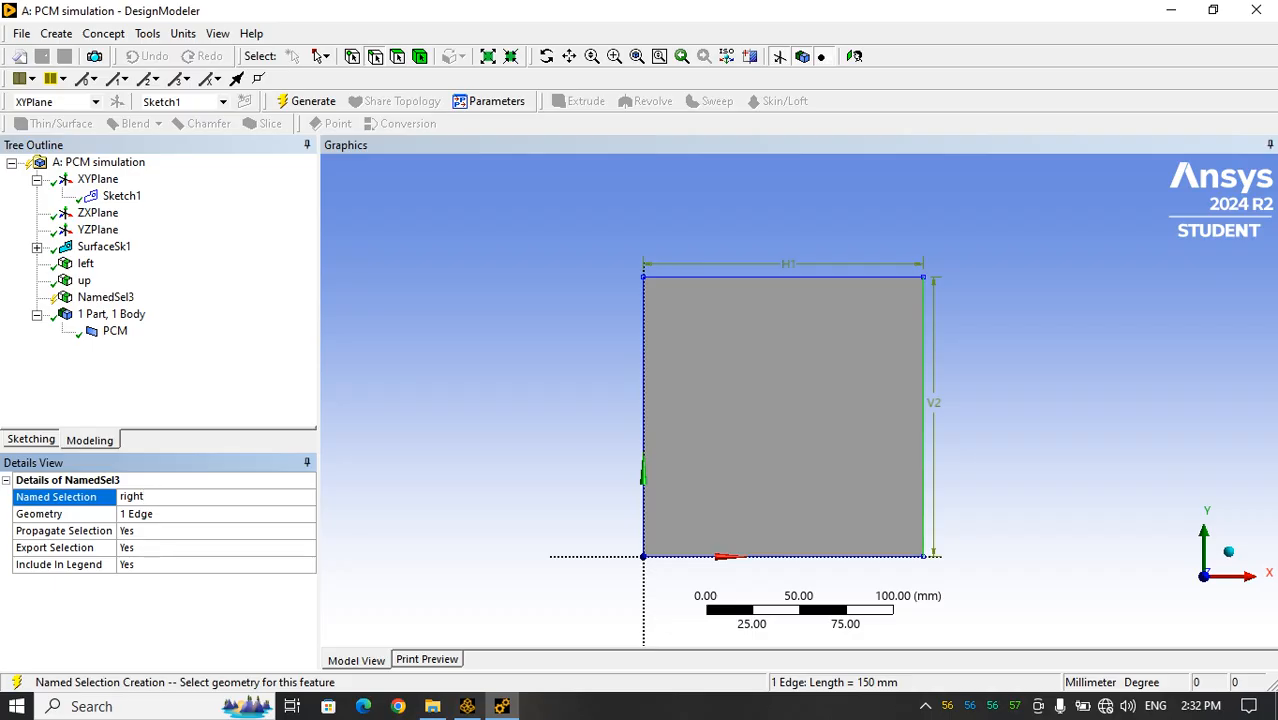
{"action": "key", "text": "Return"}
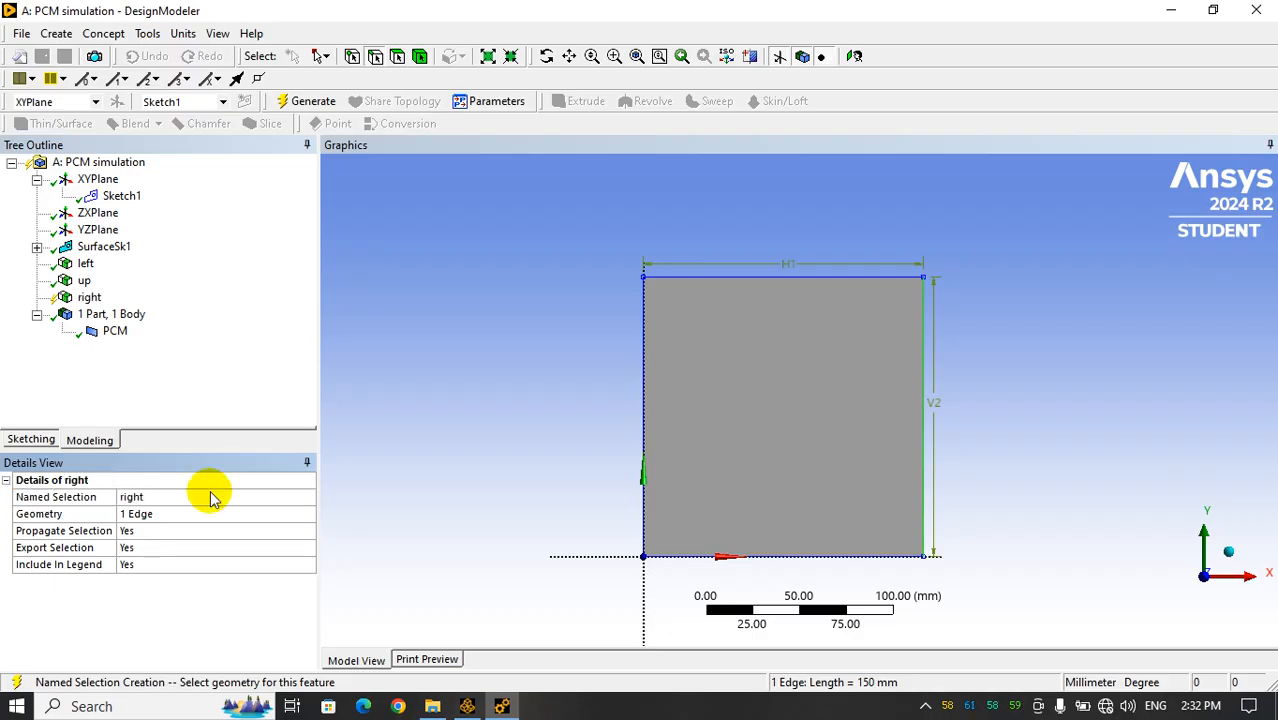
{"action": "left_click", "coordinate": [306, 100]}
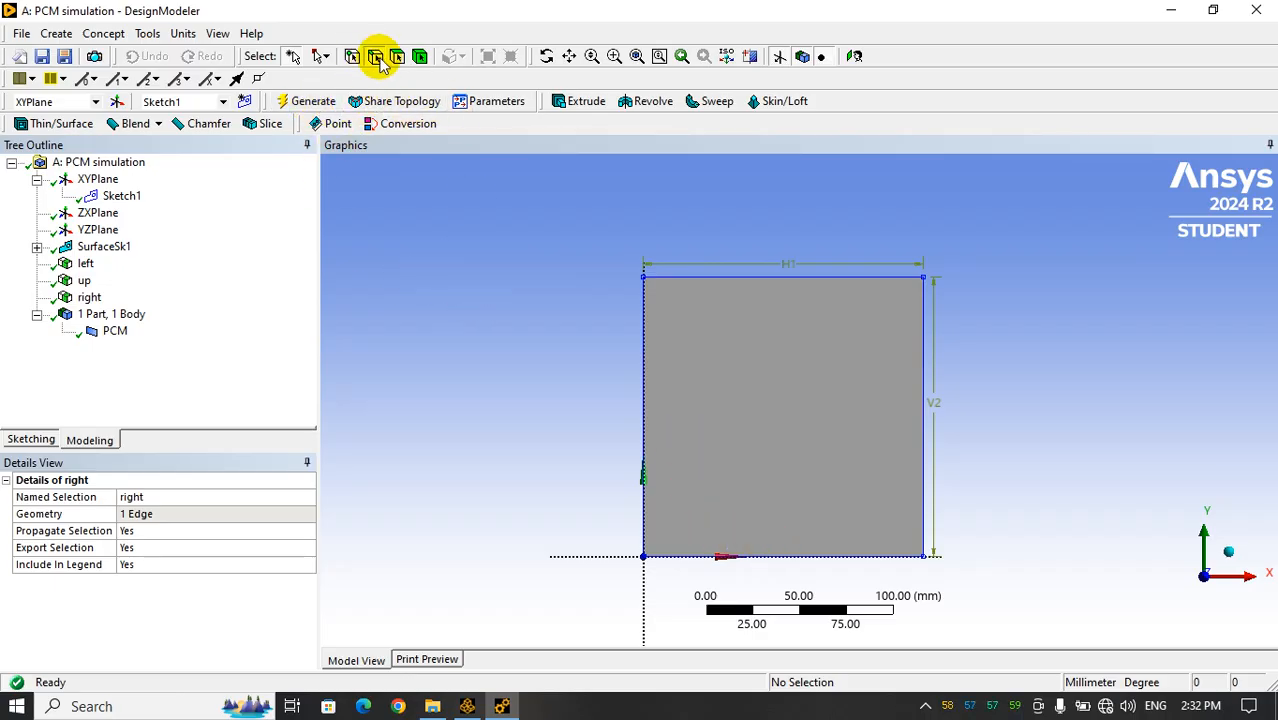
Create a named selection called bottom from the square's lower edge and generate it
{"action": "left_click", "coordinate": [851, 556]}
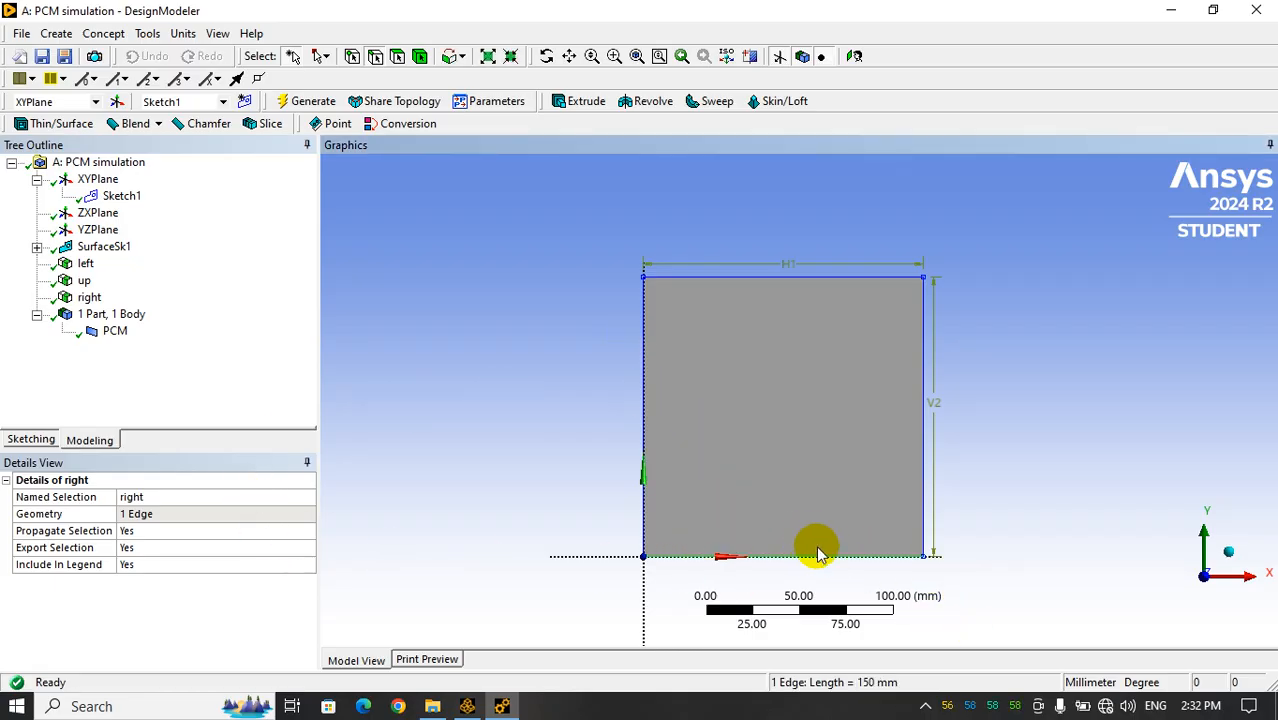
{"action": "right_click", "coordinate": [820, 556]}
{"action": "left_click", "coordinate": [836, 515]}
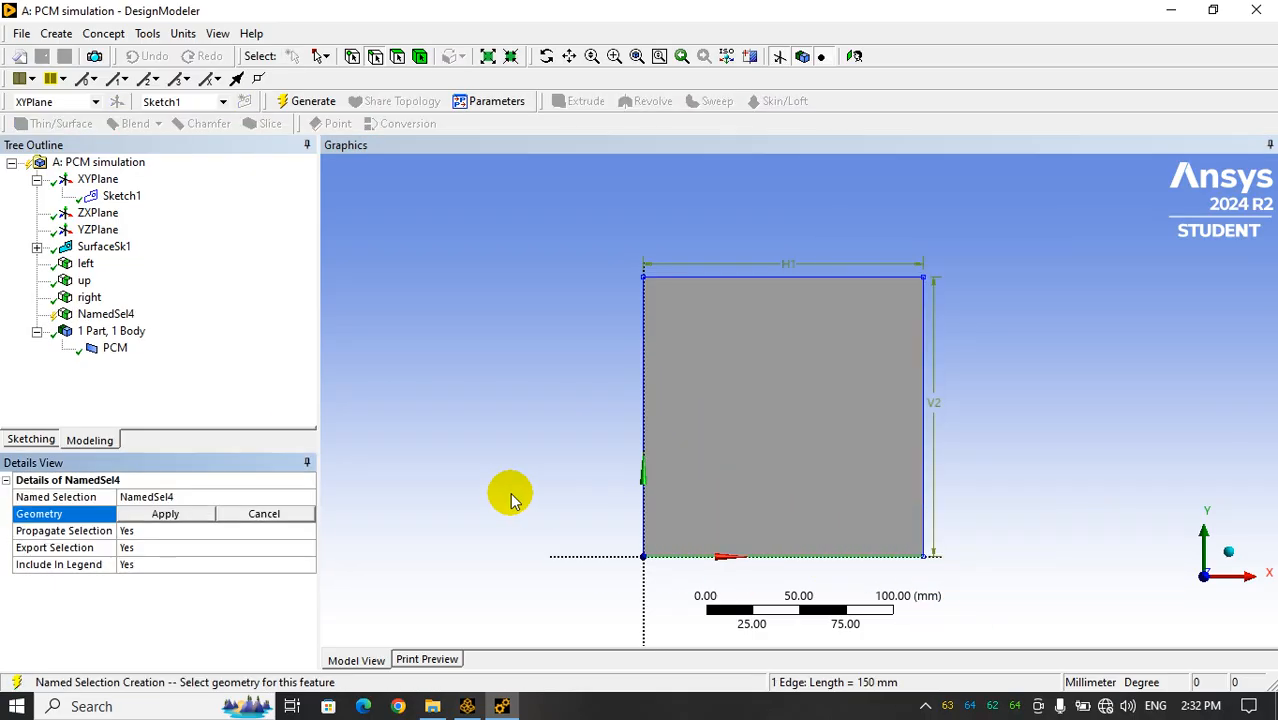
{"action": "left_click", "coordinate": [197, 512]}
{"action": "type", "text": "b"}
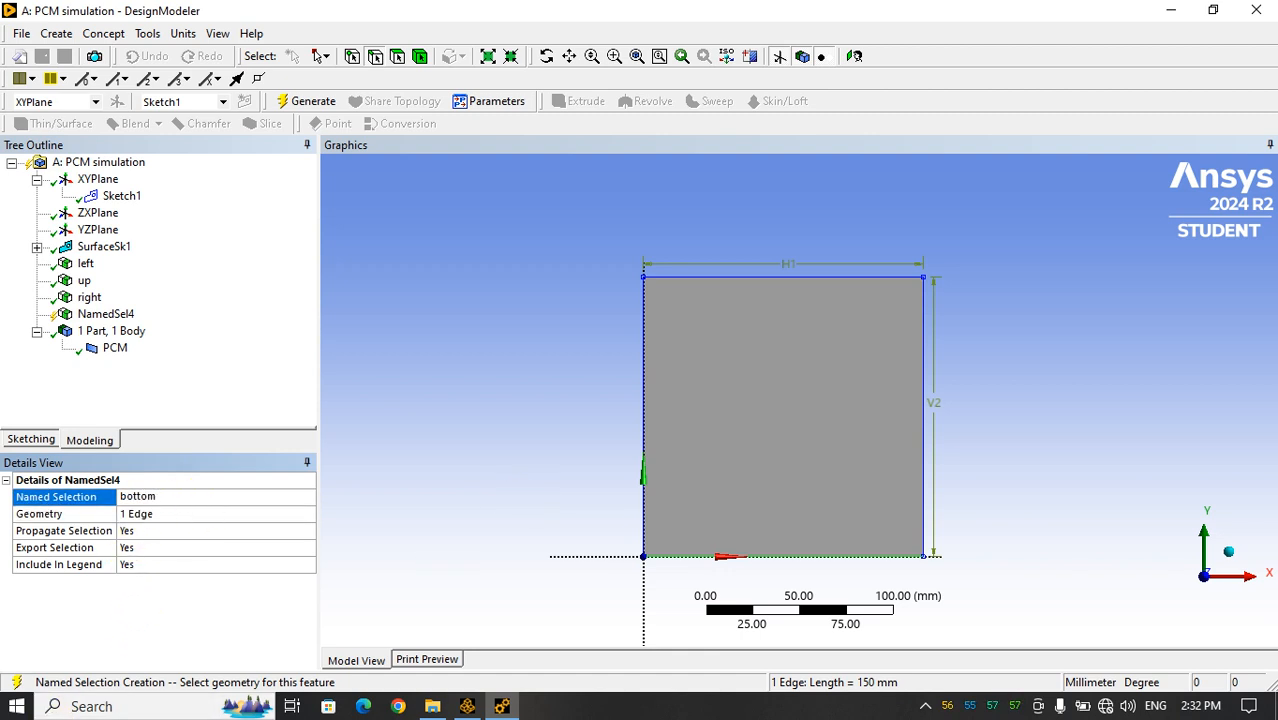
{"action": "type", "text": "ottom"}
{"action": "left_click", "coordinate": [308, 101]}
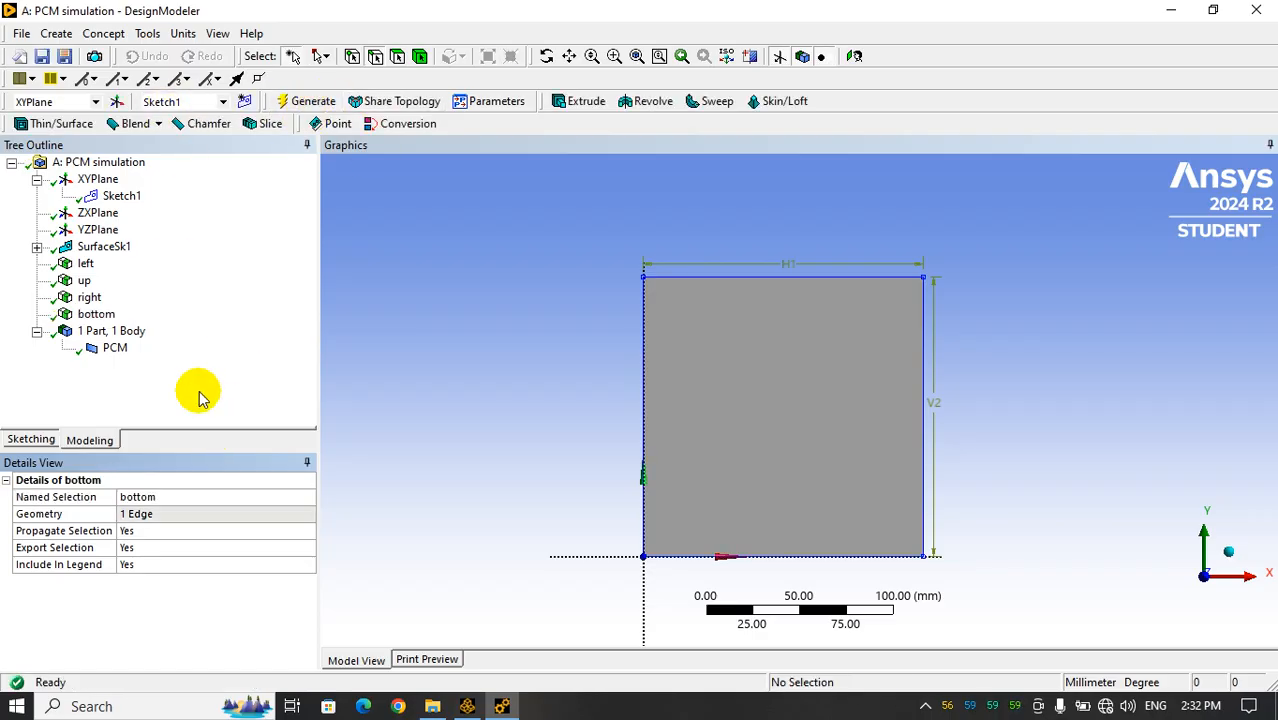
Check which edge each of the named selections left, up, right and bottom refers to
{"action": "left_click", "coordinate": [86, 263]}
{"action": "left_click", "coordinate": [84, 280]}
{"action": "left_click", "coordinate": [89, 297]}
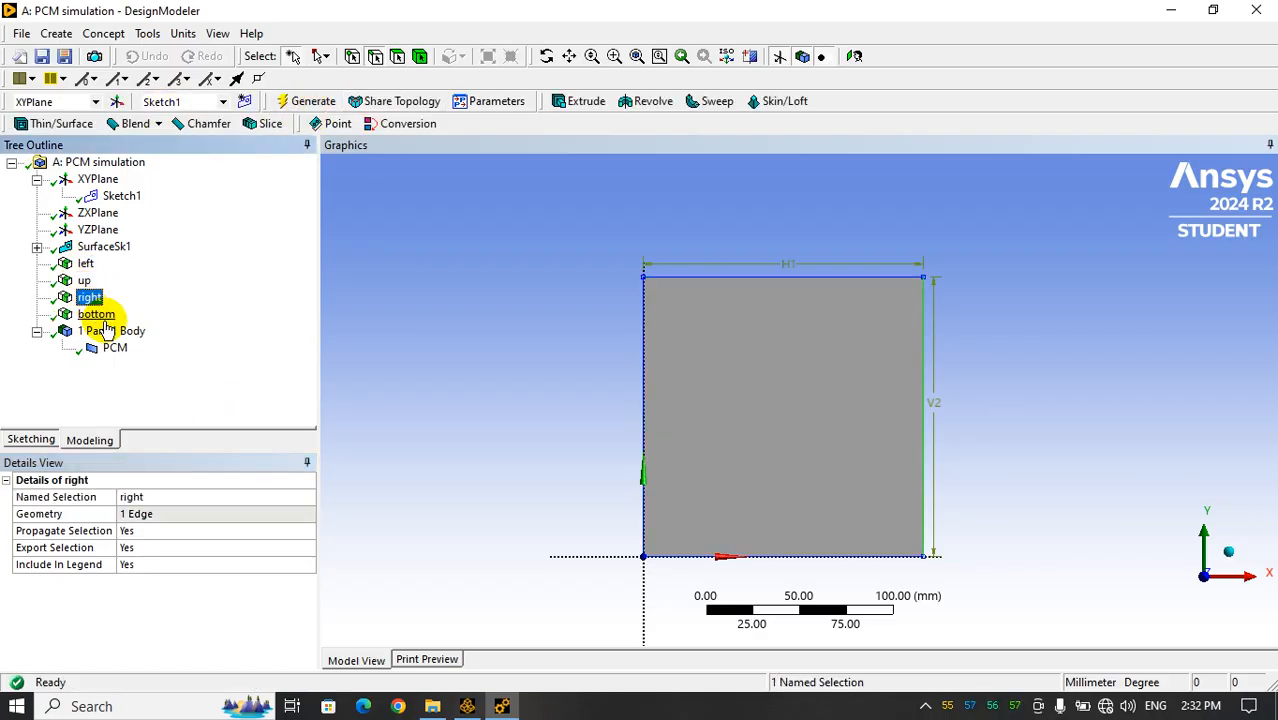
{"action": "left_click", "coordinate": [96, 314]}
{"action": "left_click", "coordinate": [89, 297]}
{"action": "left_click", "coordinate": [86, 263]}
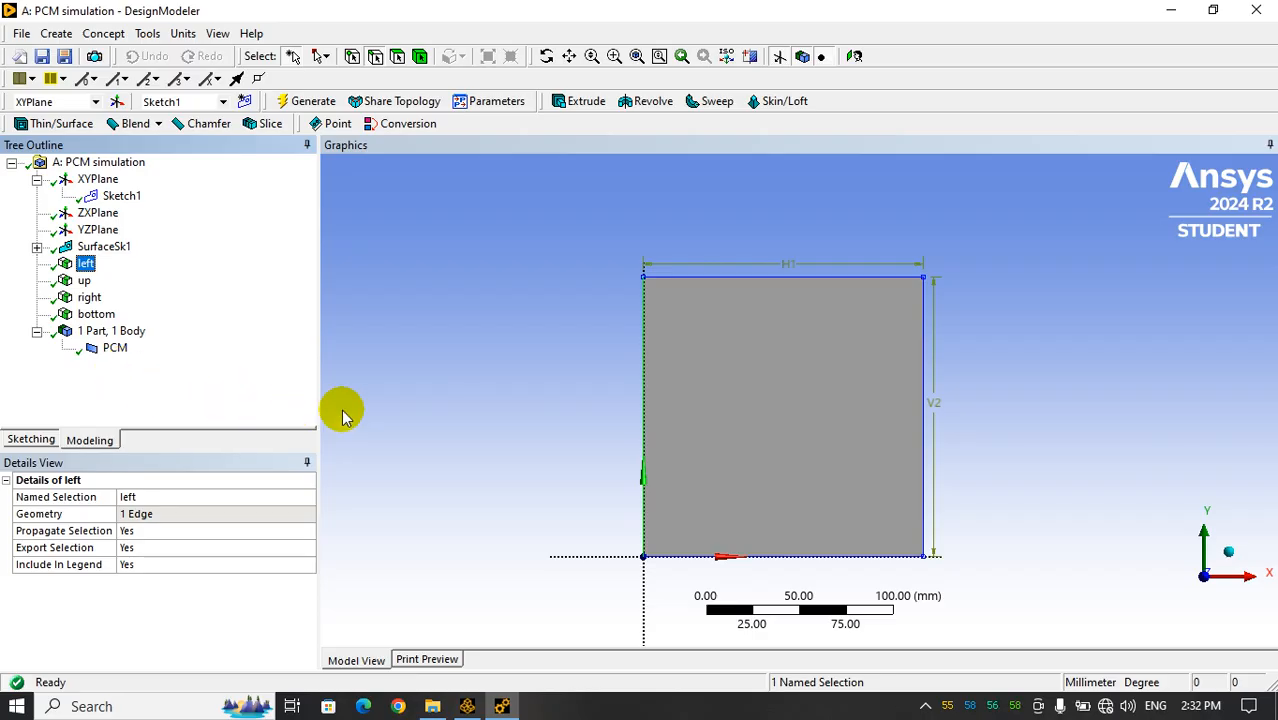
Save the project and close DesignModeler, returning to the Workbench project schematic
{"action": "left_click", "coordinate": [42, 56]}
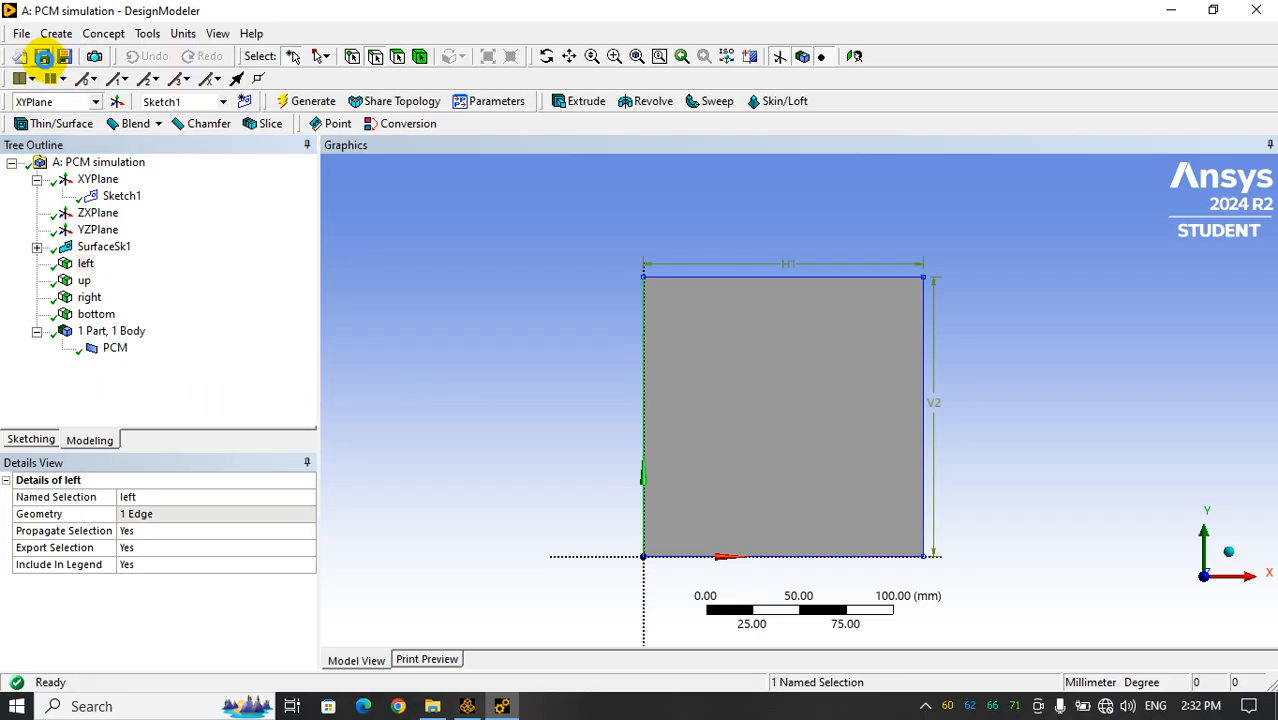
{"action": "left_click", "coordinate": [467, 704]}
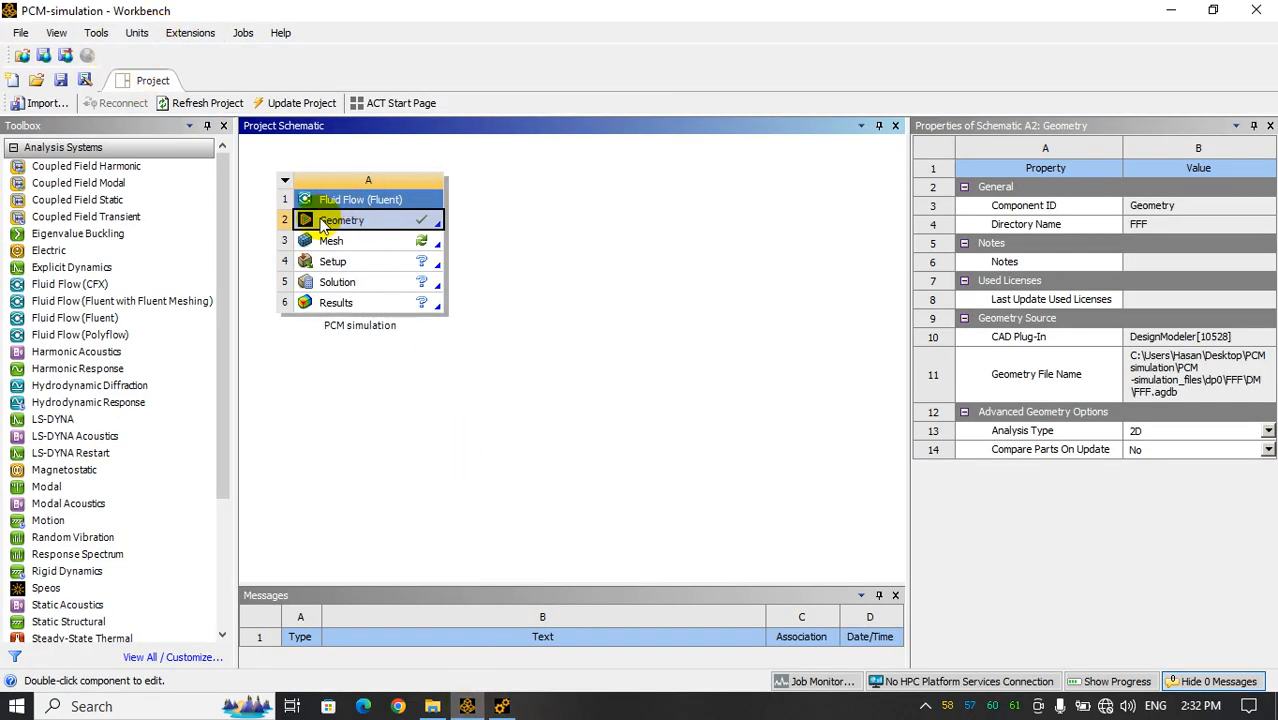
{"action": "left_click", "coordinate": [425, 226]}
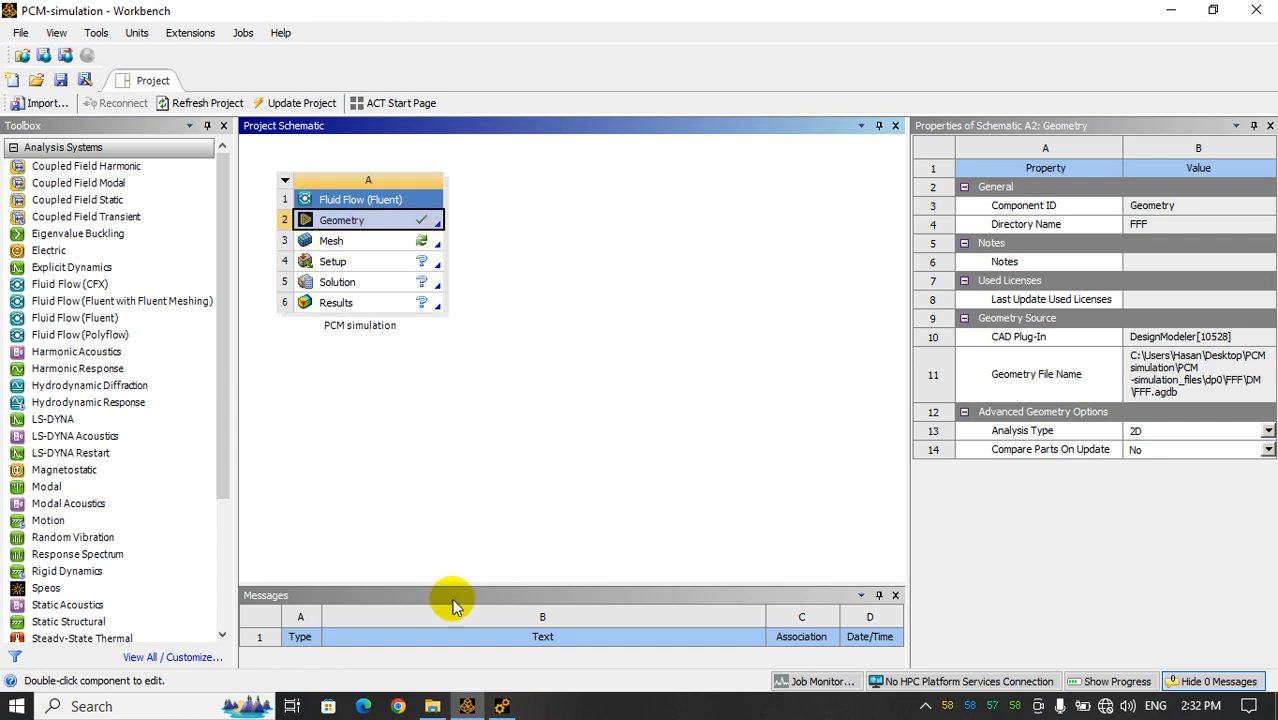
{"action": "left_click", "coordinate": [499, 706]}
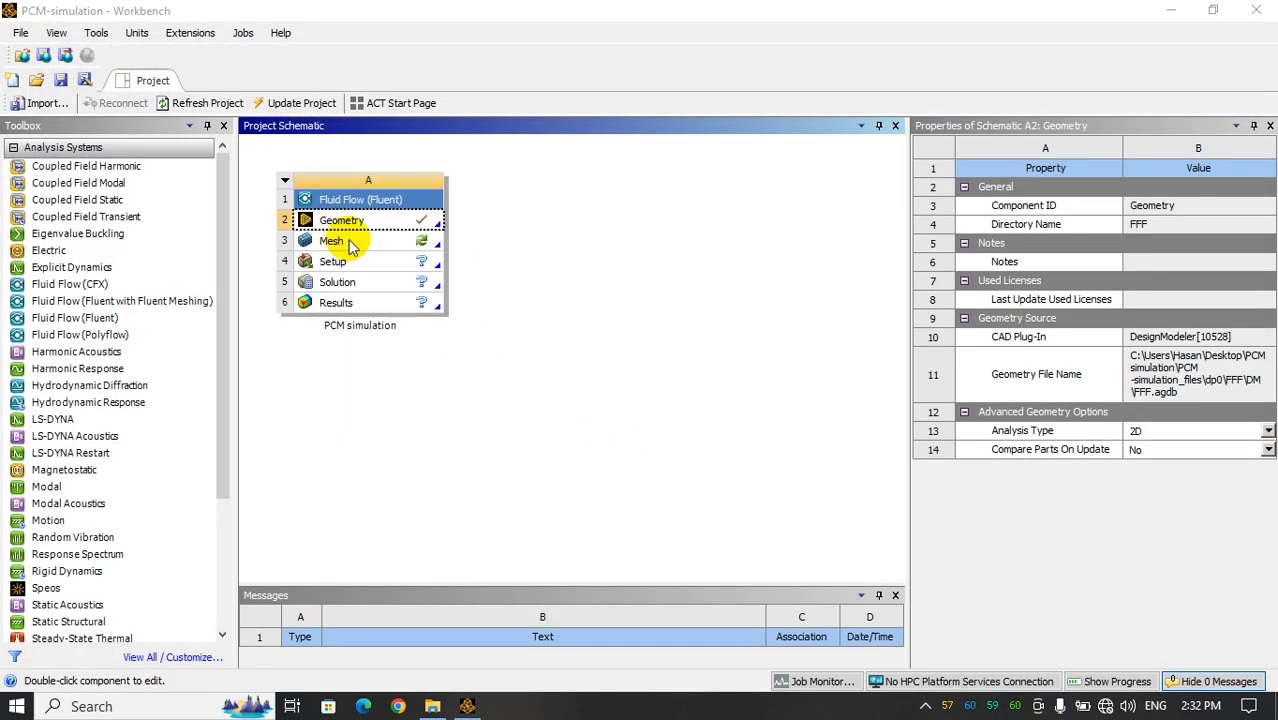
Open the Mesh cell of the Fluid Flow (Fluent) system for editing in Ansys Meshing
{"action": "left_click", "coordinate": [352, 247]}
{"action": "right_click", "coordinate": [352, 247]}
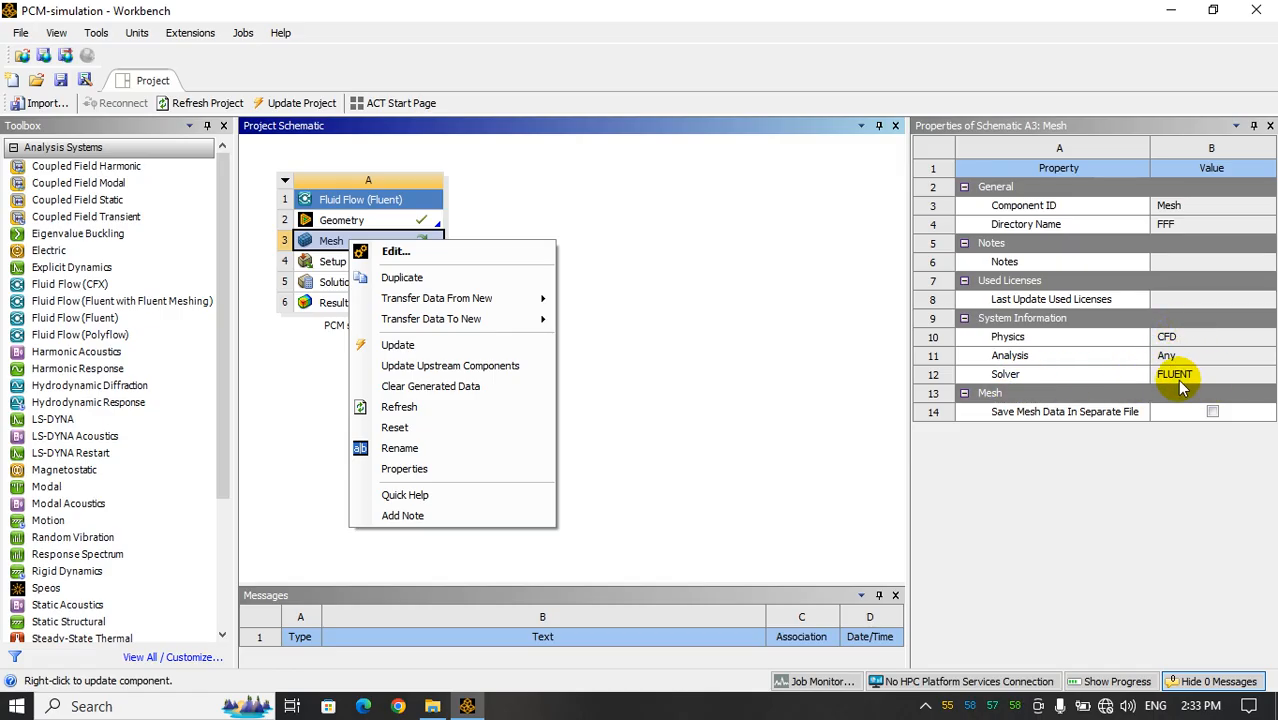
{"action": "left_click", "coordinate": [432, 254]}
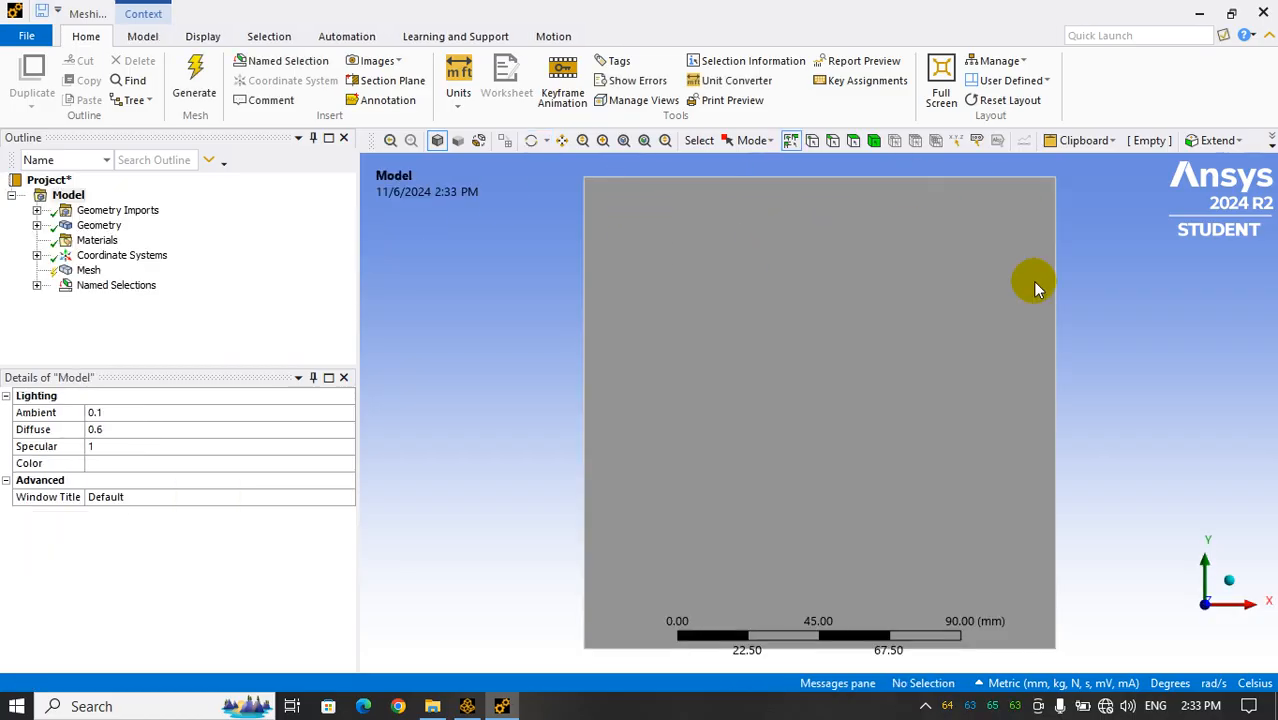
{"action": "scroll", "coordinate": [830, 511], "scroll_direction": "up", "scroll_amount": 1}
{"action": "scroll", "coordinate": [830, 511], "scroll_direction": "down", "scroll_amount": 2}
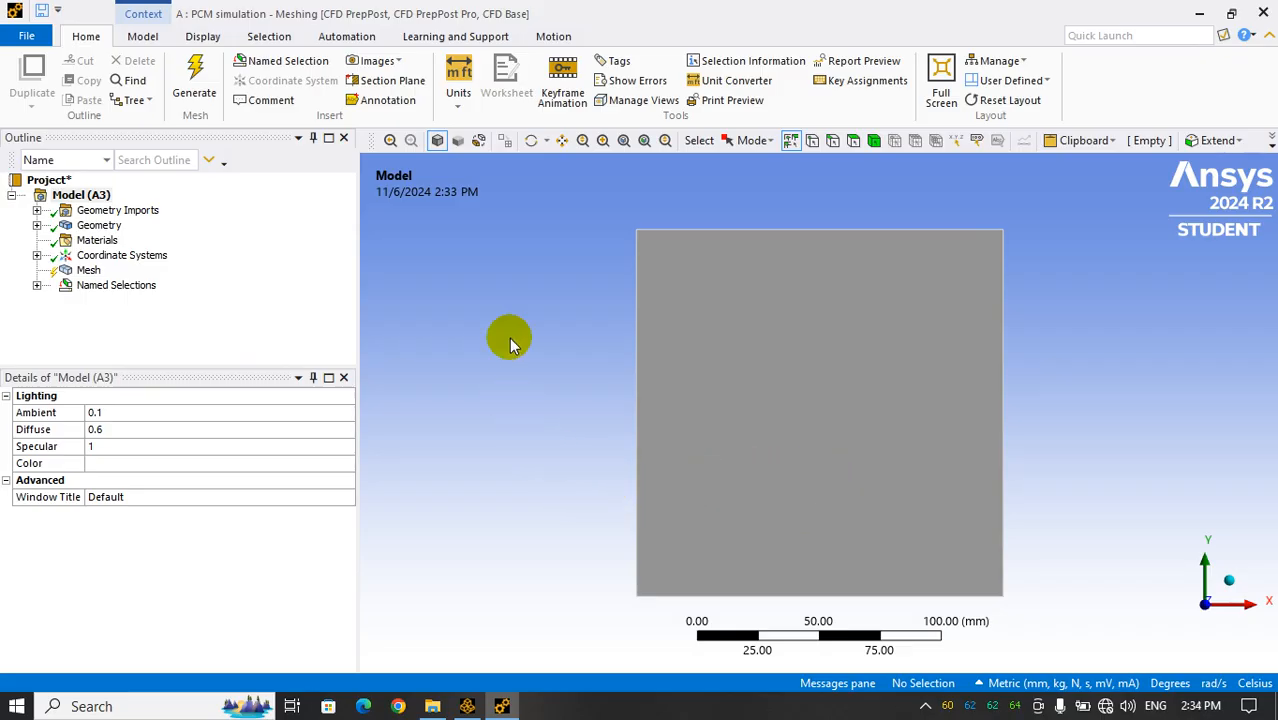
Check that the unit system is Metric (mm, kg, N, s, mV, mA) and show the Mesh object's details
{"action": "left_click", "coordinate": [461, 102]}
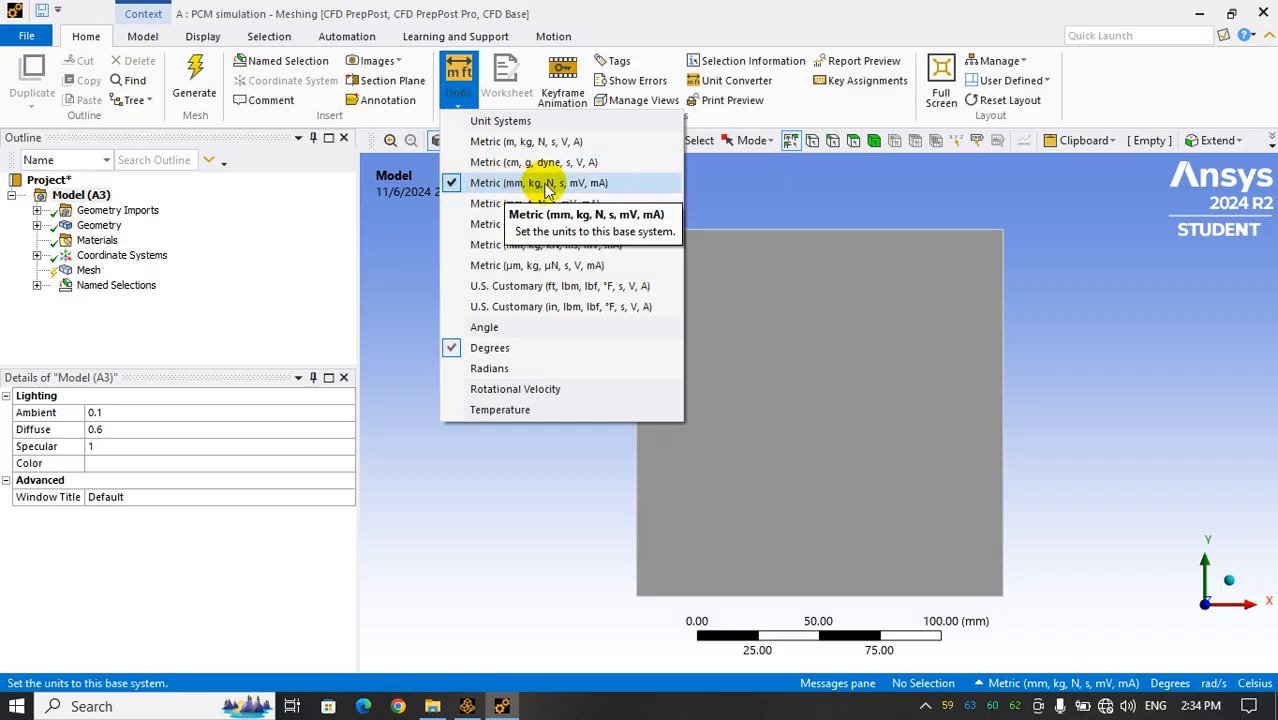
{"action": "left_click", "coordinate": [1106, 289]}
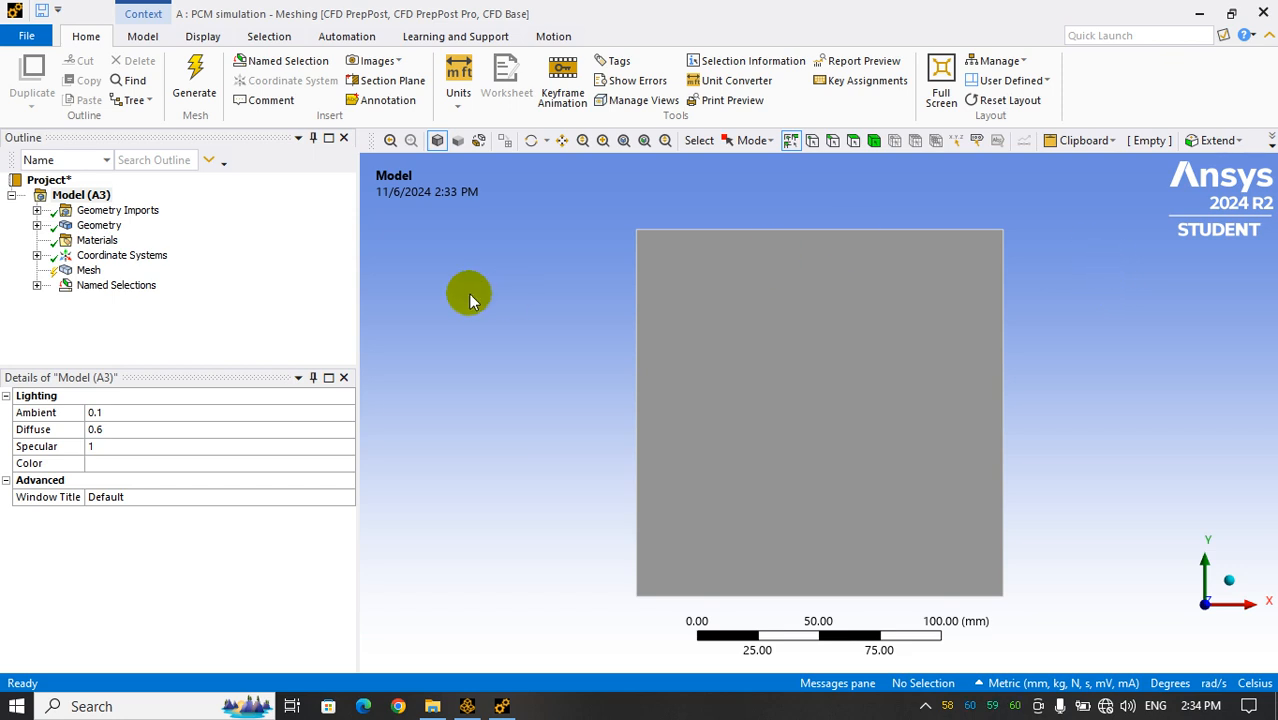
{"action": "left_click", "coordinate": [90, 271]}
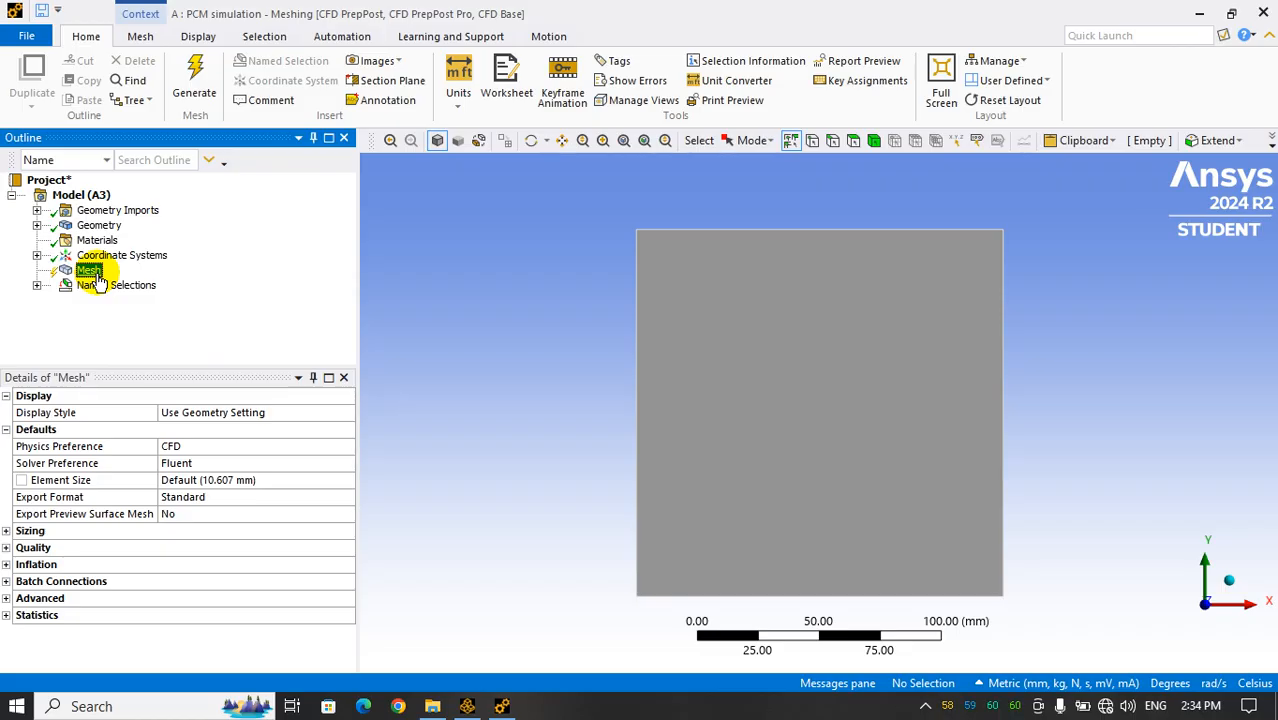
Insert a mesh method and scope it to the square PCM surface body
{"action": "right_click", "coordinate": [84, 279]}
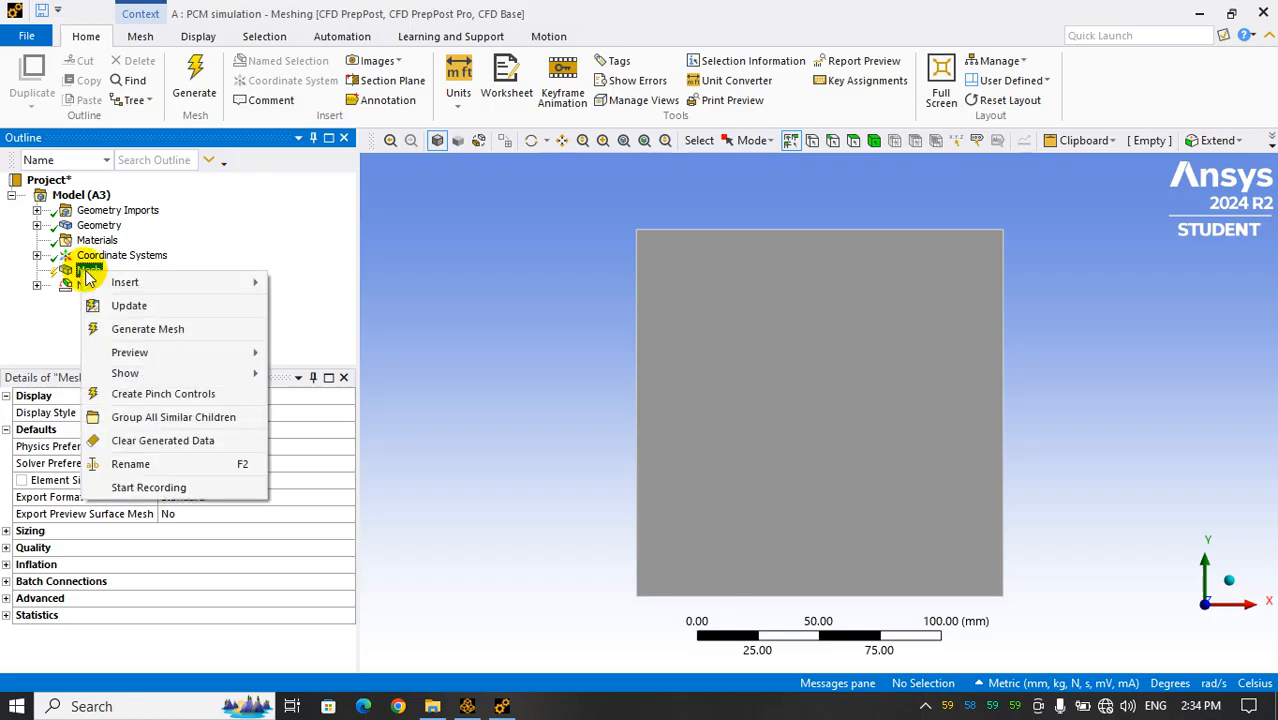
{"action": "mouse_move", "coordinate": [143, 286]}
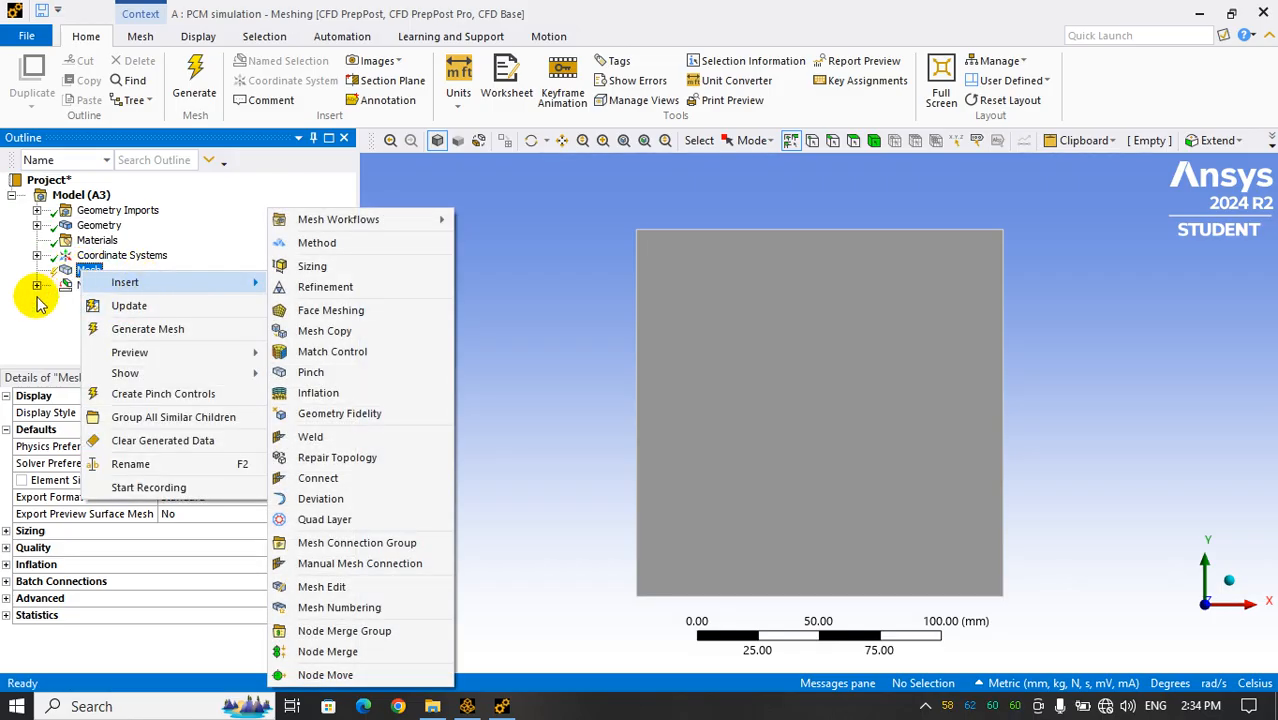
{"action": "left_click", "coordinate": [88, 271]}
{"action": "right_click", "coordinate": [90, 276]}
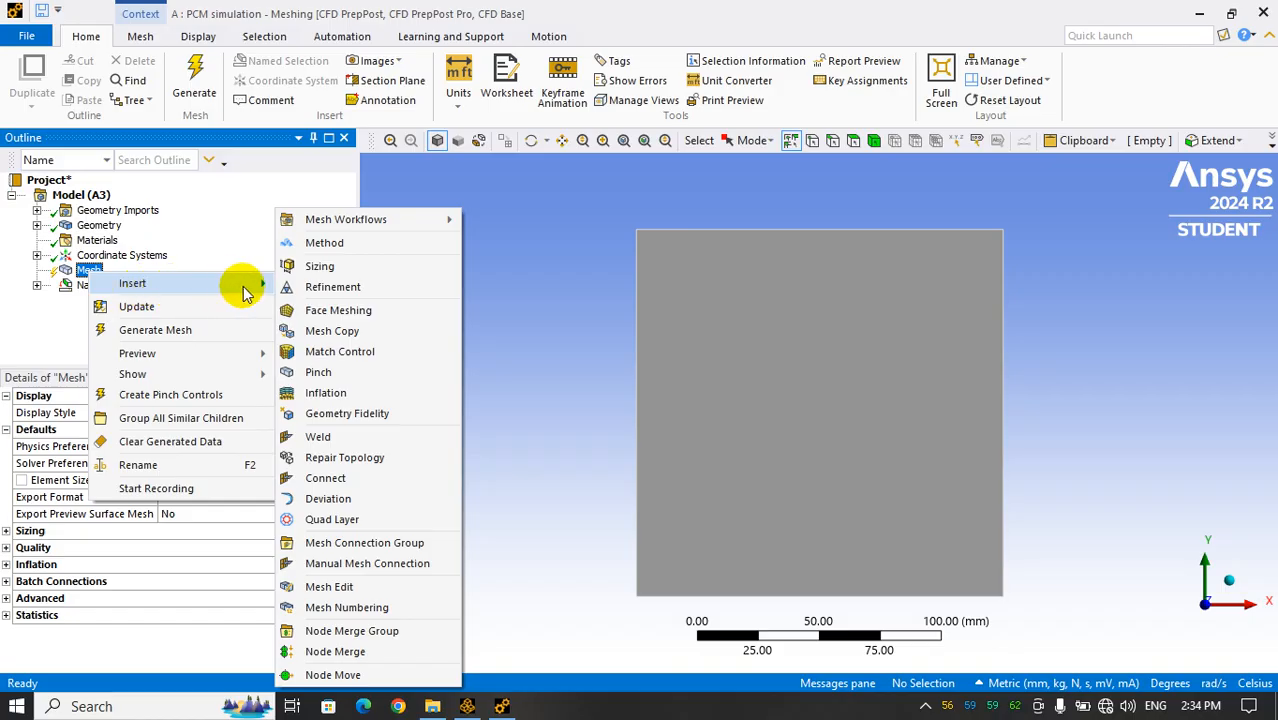
{"action": "left_click", "coordinate": [322, 243]}
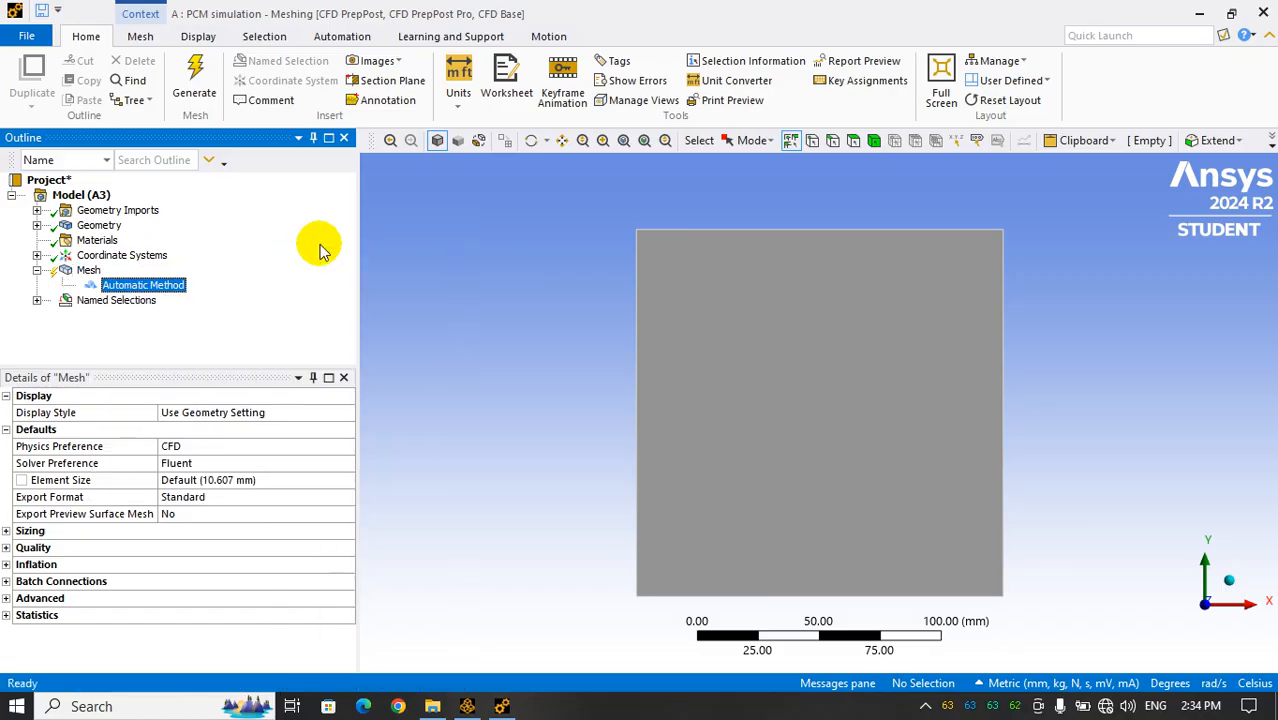
{"action": "left_click", "coordinate": [140, 285]}
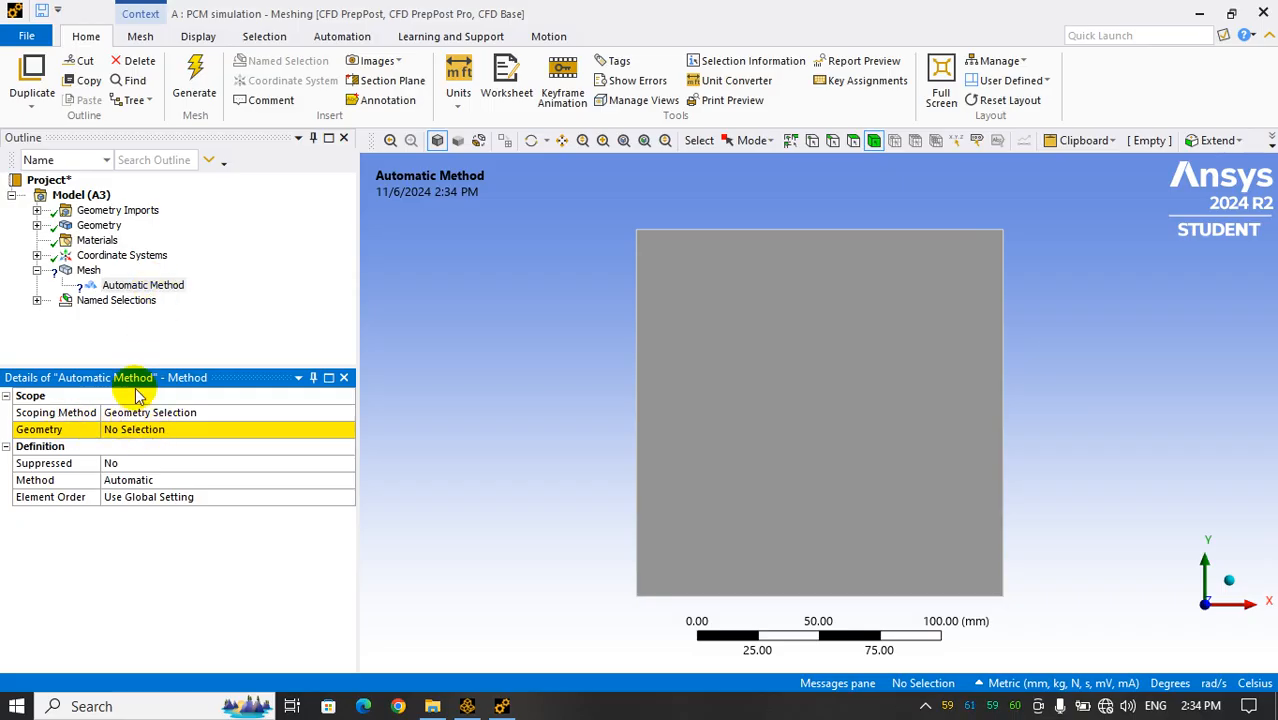
{"action": "left_click", "coordinate": [168, 430]}
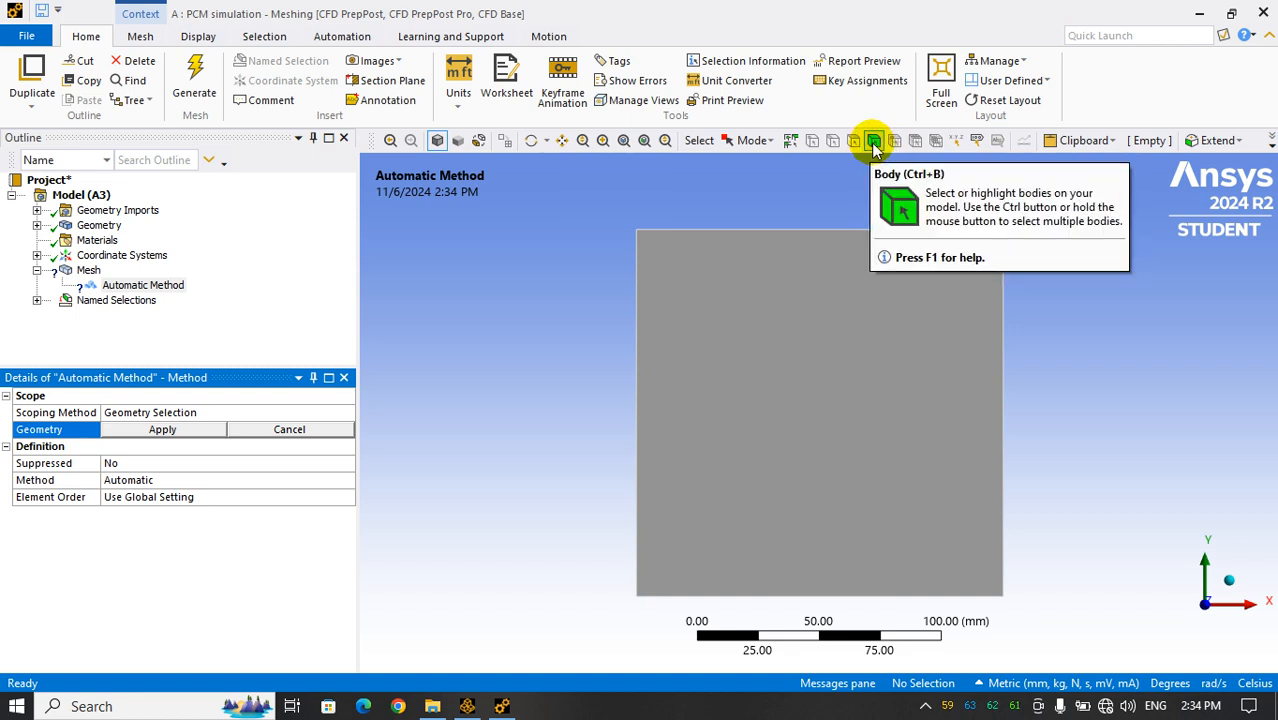
{"action": "left_click", "coordinate": [736, 400]}
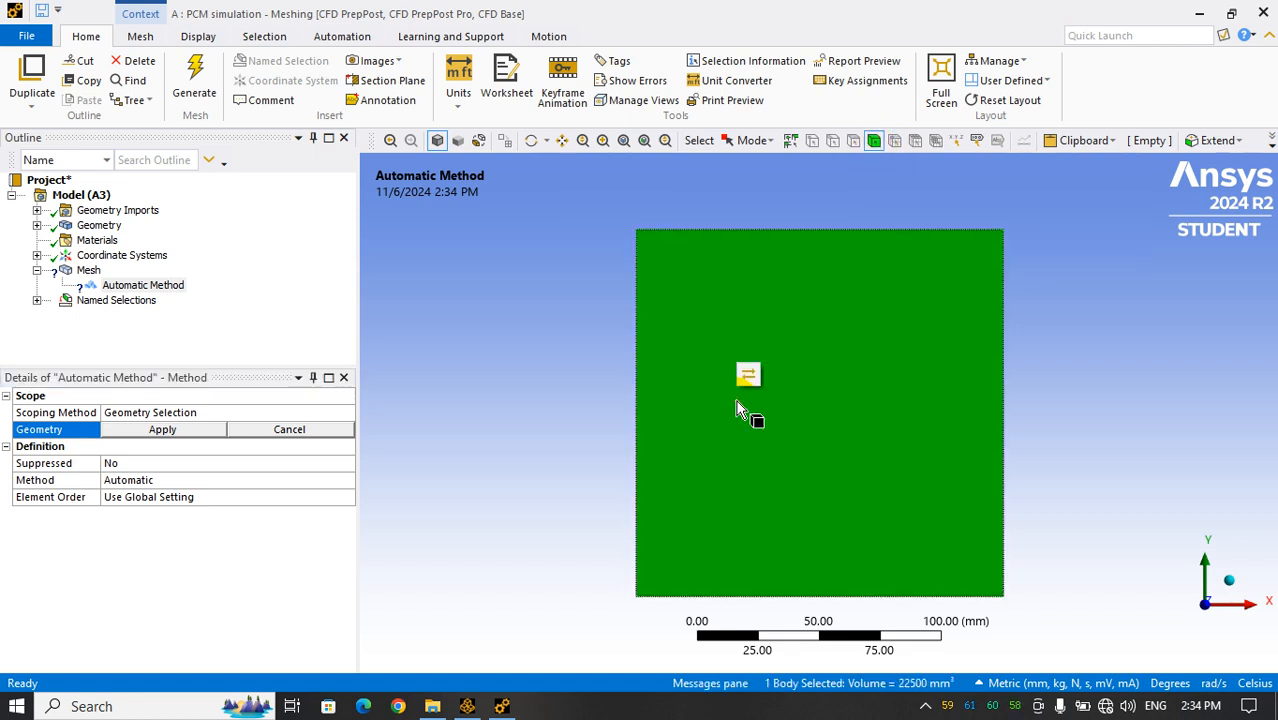
{"action": "left_click", "coordinate": [162, 429]}
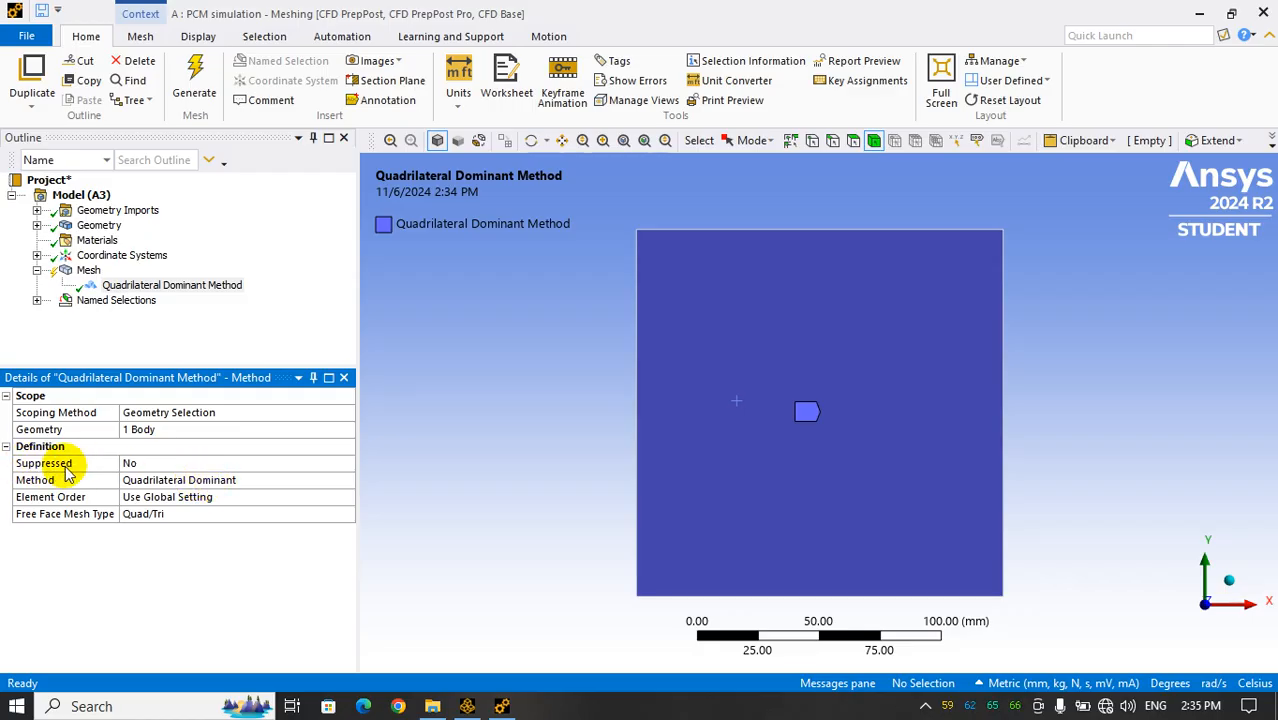
Suppress the Quadrilateral Dominant method on the body and generate the mesh
{"action": "left_click", "coordinate": [172, 464]}
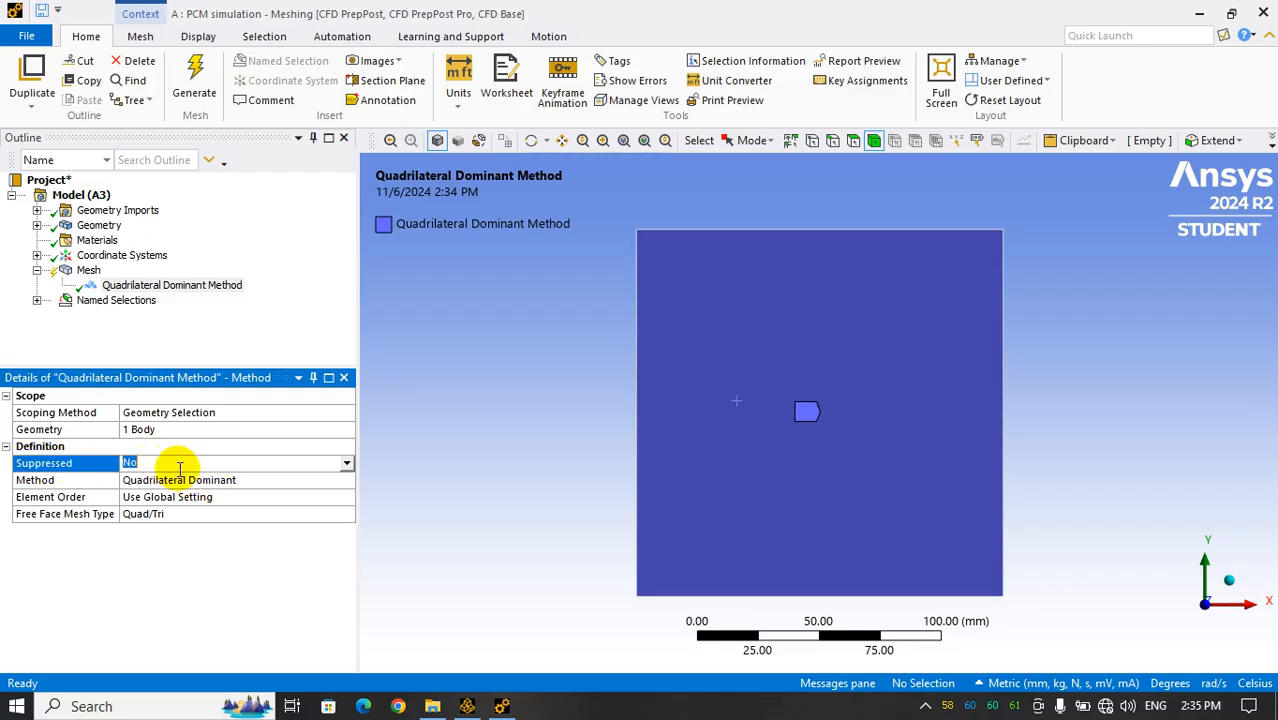
{"action": "left_click", "coordinate": [347, 466]}
{"action": "left_click", "coordinate": [177, 480]}
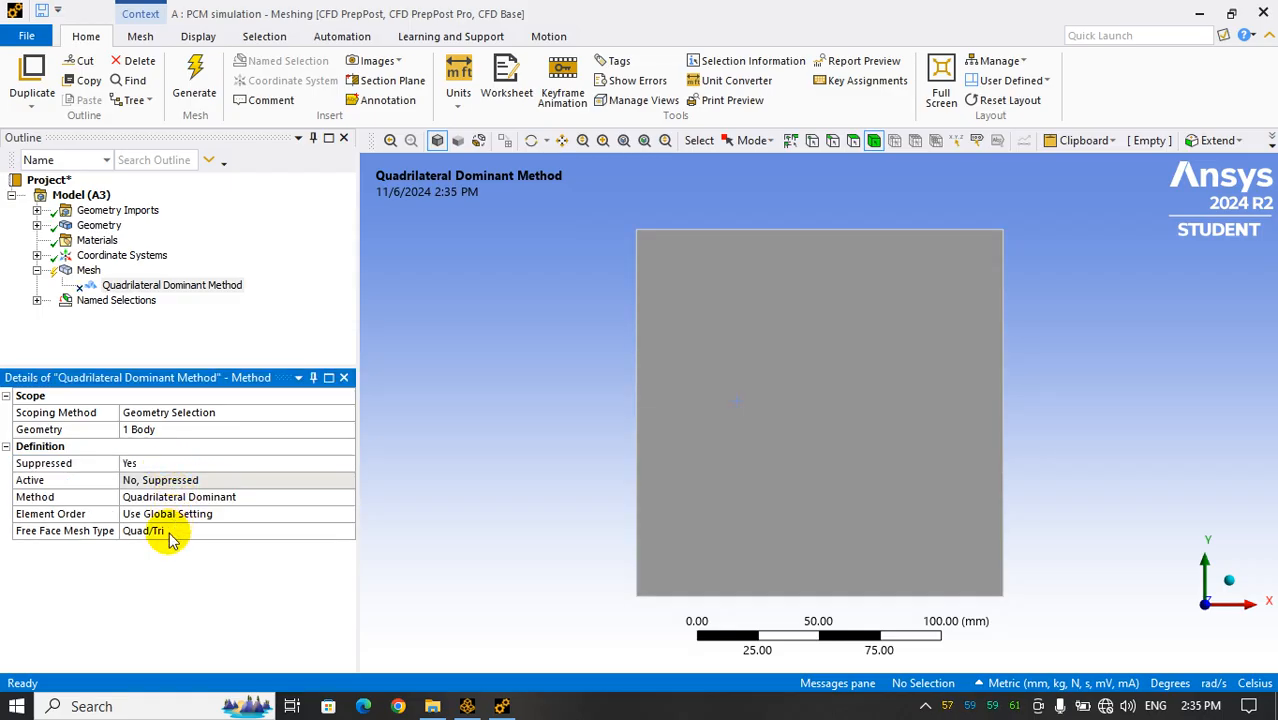
{"action": "left_click", "coordinate": [145, 287]}
{"action": "left_click", "coordinate": [193, 85]}
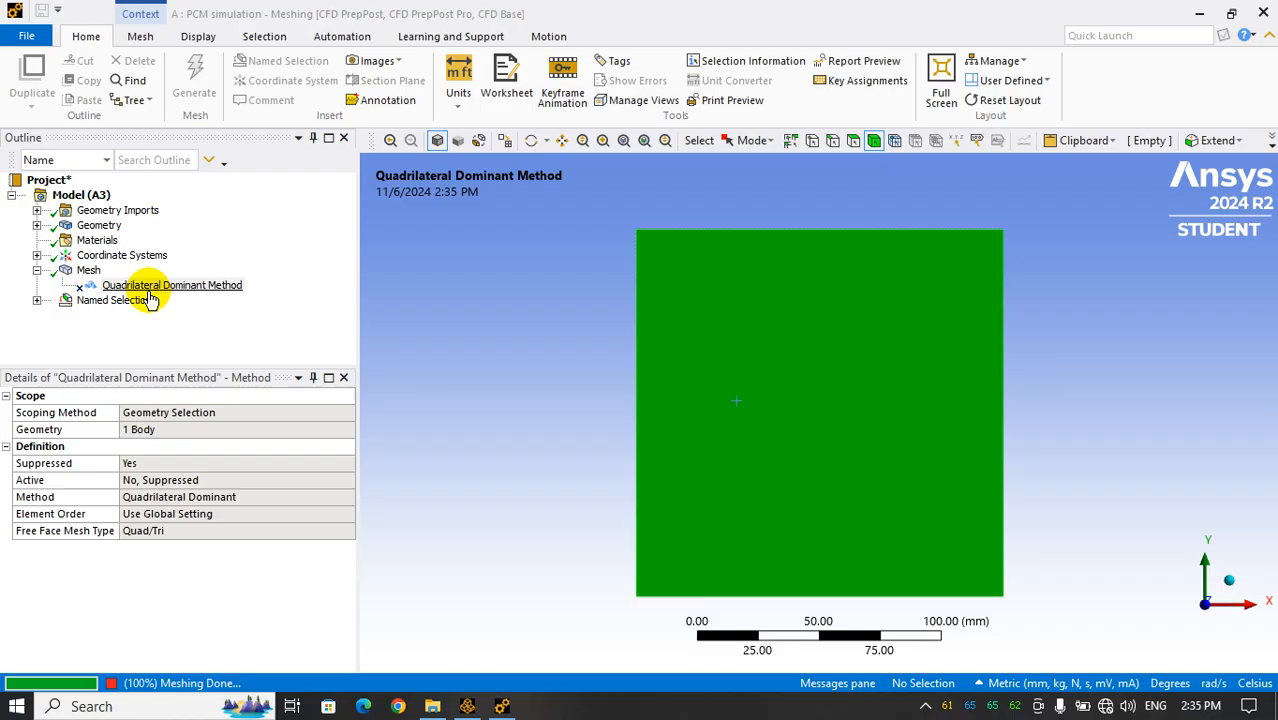
{"action": "left_click", "coordinate": [88, 270]}
{"action": "right_click", "coordinate": [88, 270]}
{"action": "mouse_move", "coordinate": [150, 279]}
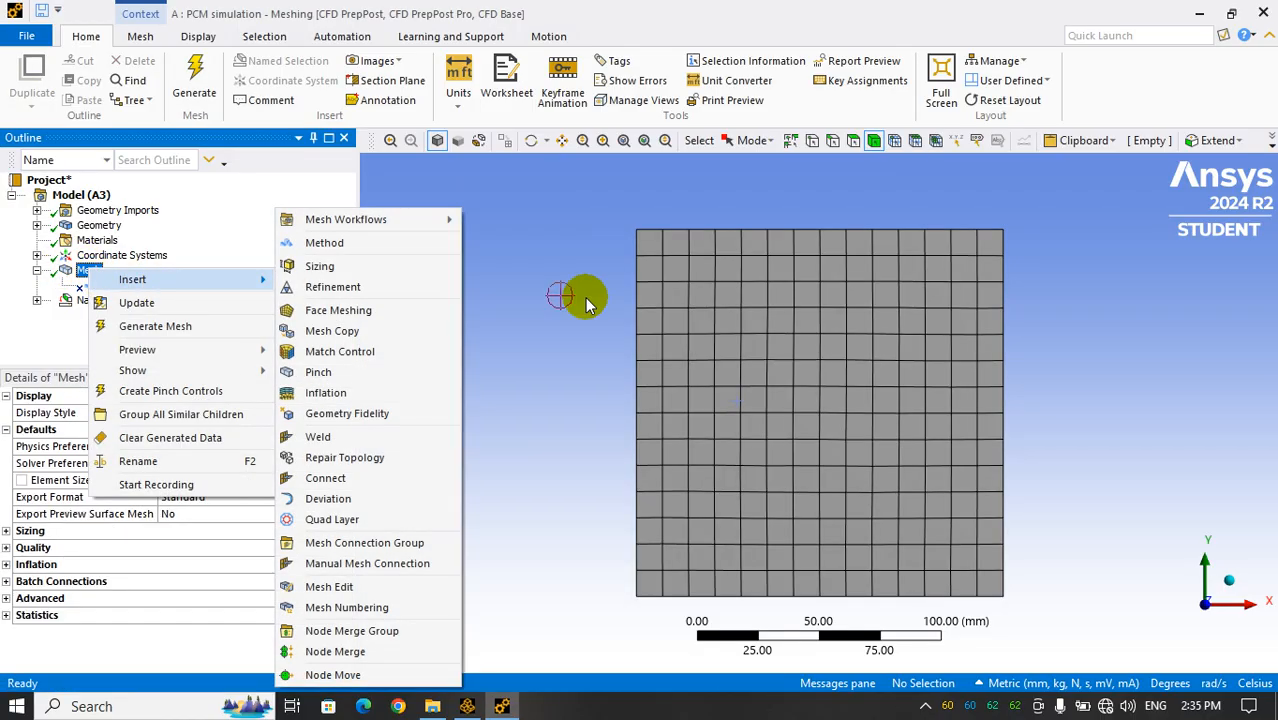
{"action": "left_click", "coordinate": [40, 352]}
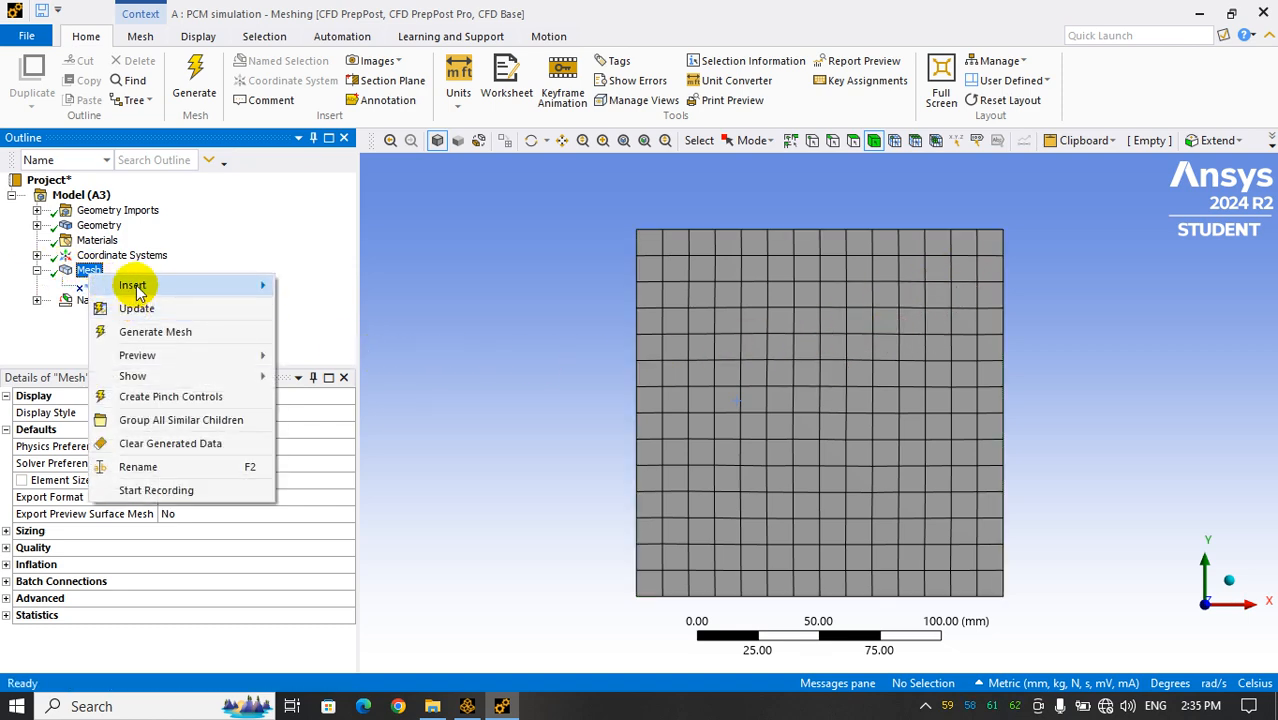
{"action": "mouse_move", "coordinate": [128, 284]}
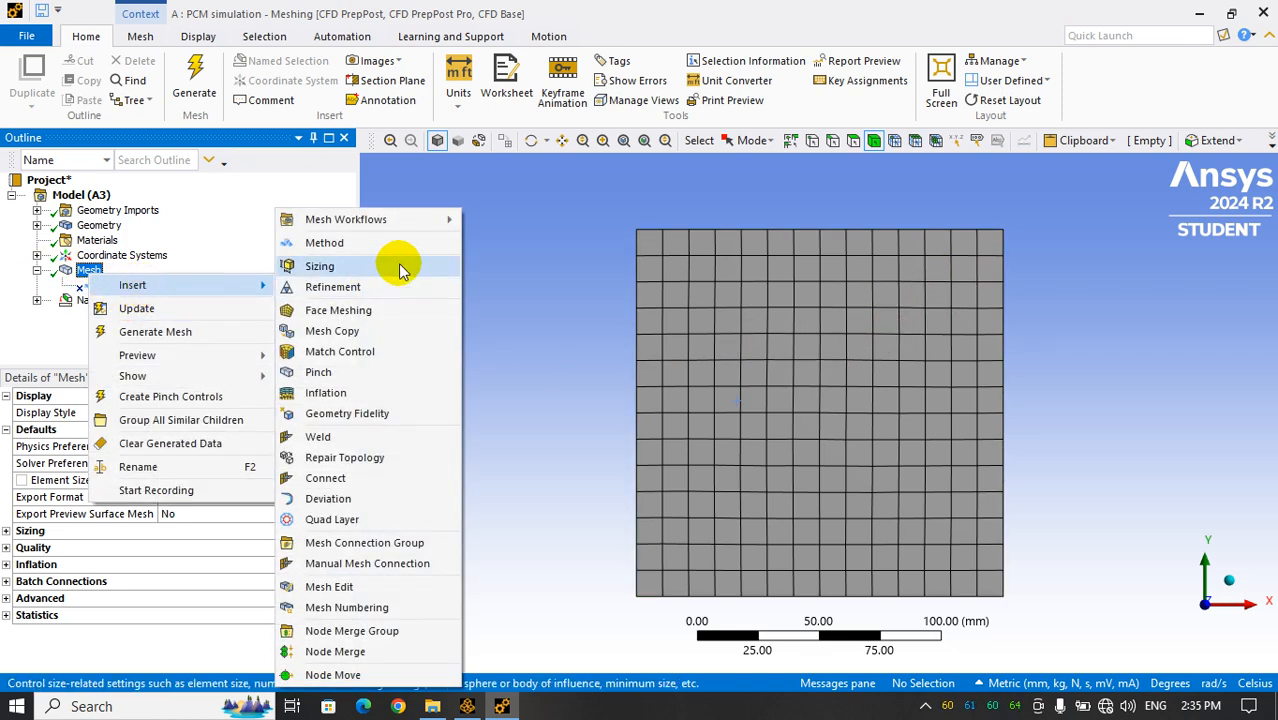
{"action": "left_click", "coordinate": [318, 267]}
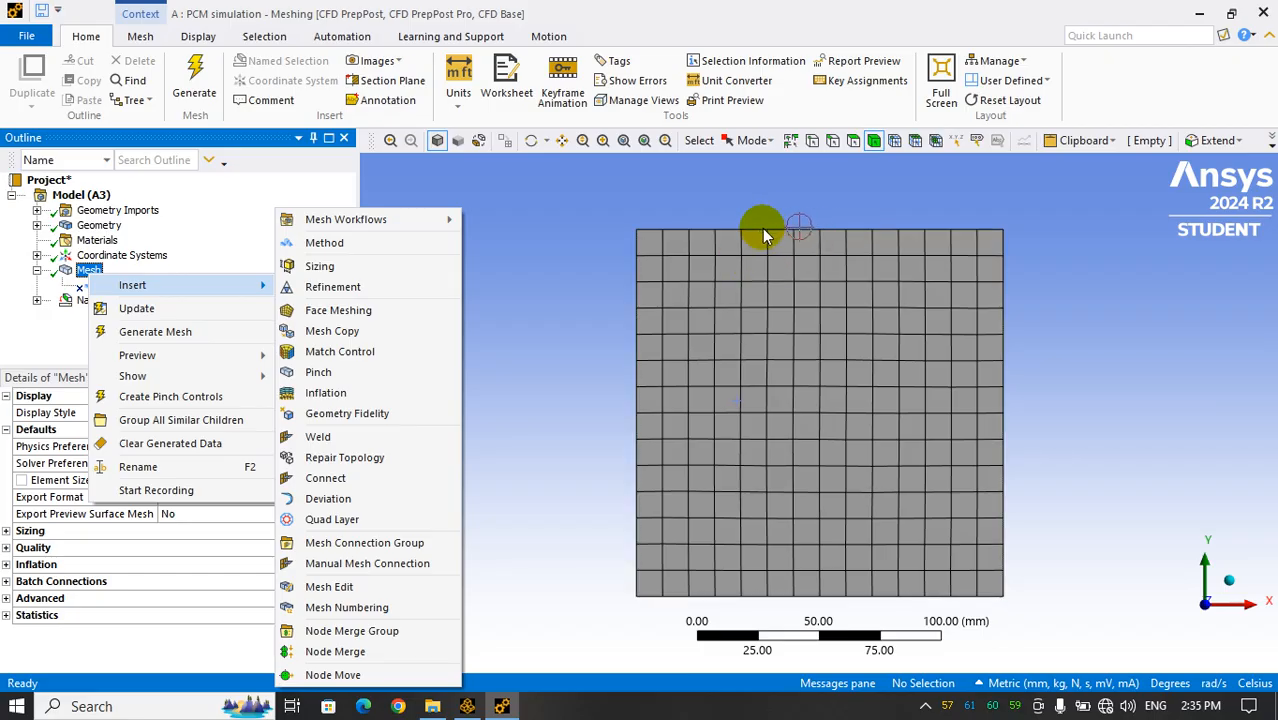
{"action": "left_click", "coordinate": [27, 343]}
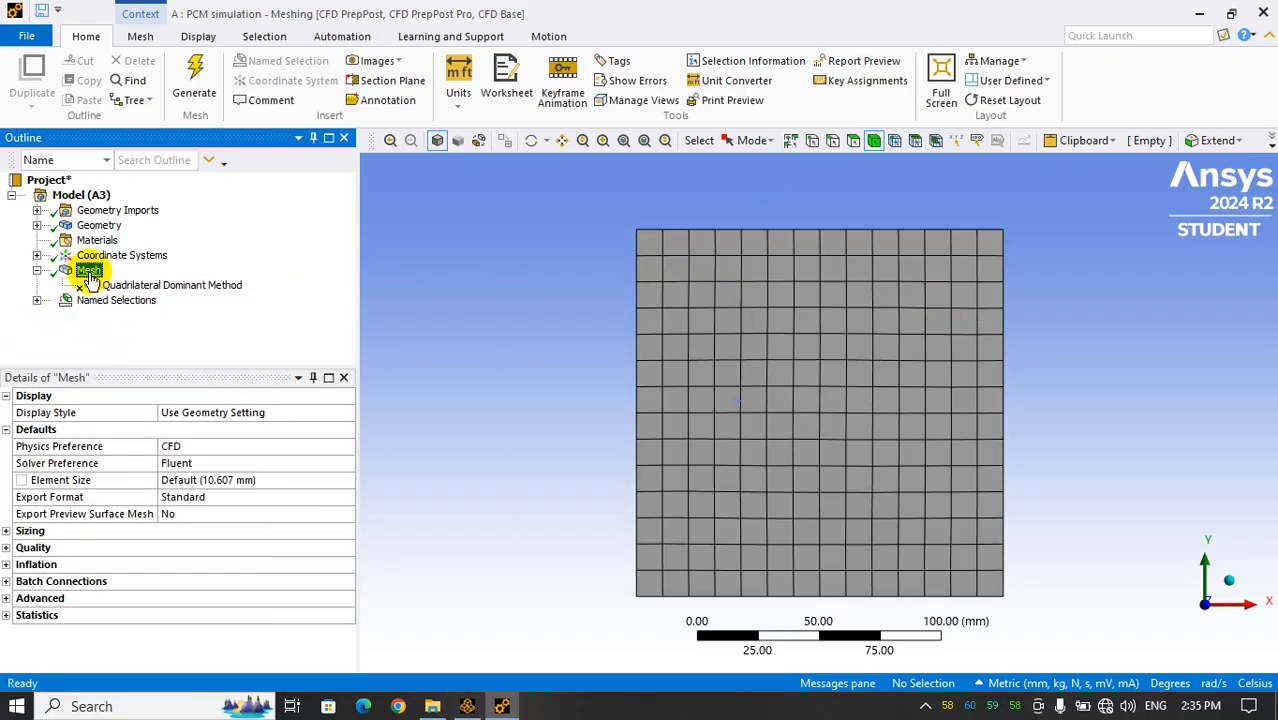
In the global mesh sizing settings, set the Defeature Size to 10 mm and try to regenerate the mesh
{"action": "left_click", "coordinate": [10, 532]}
{"action": "scroll", "coordinate": [150, 555], "scroll_direction": "down", "scroll_amount": 3}
{"action": "scroll", "coordinate": [177, 525], "scroll_direction": "up", "scroll_amount": 1}
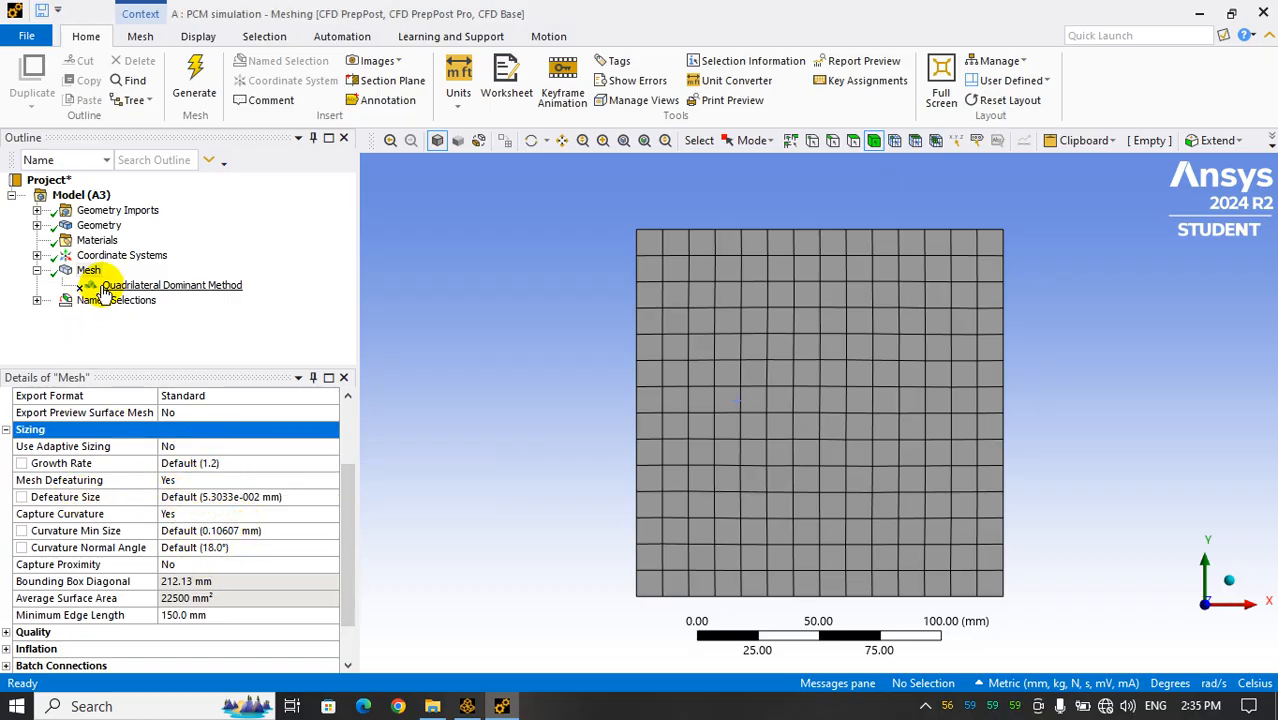
{"action": "left_click", "coordinate": [198, 497]}
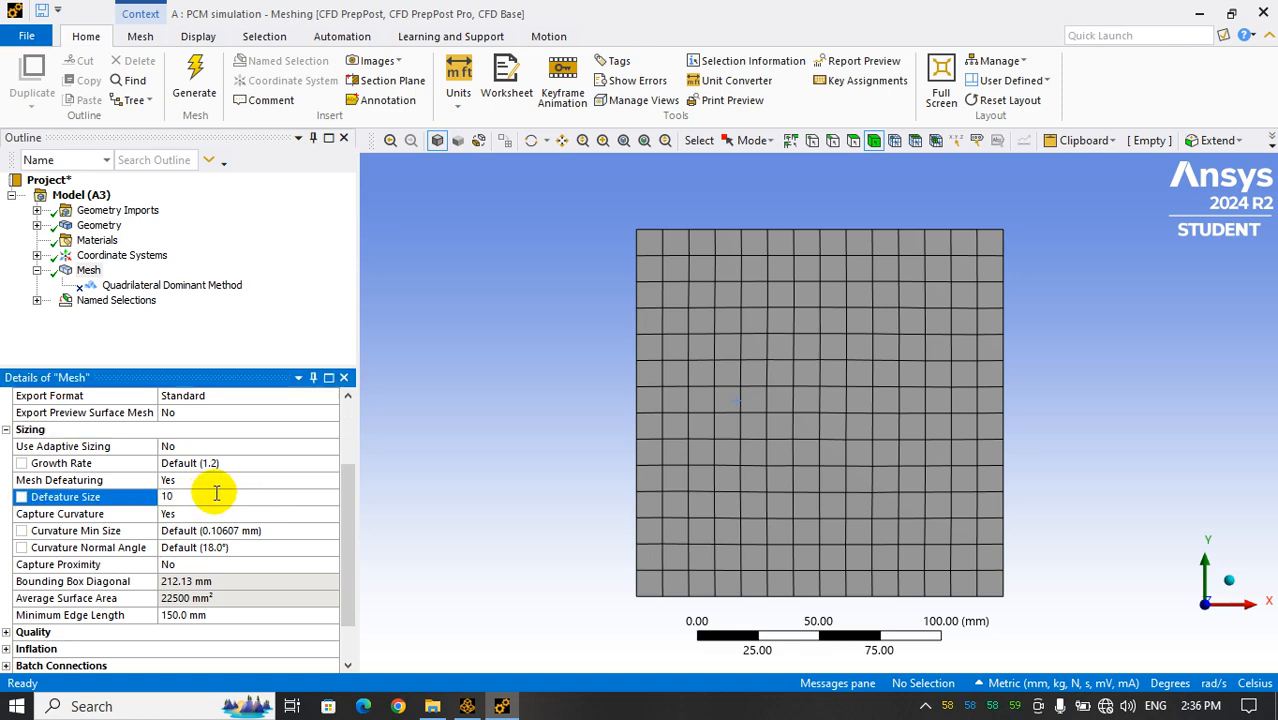
{"action": "key", "text": "Return"}
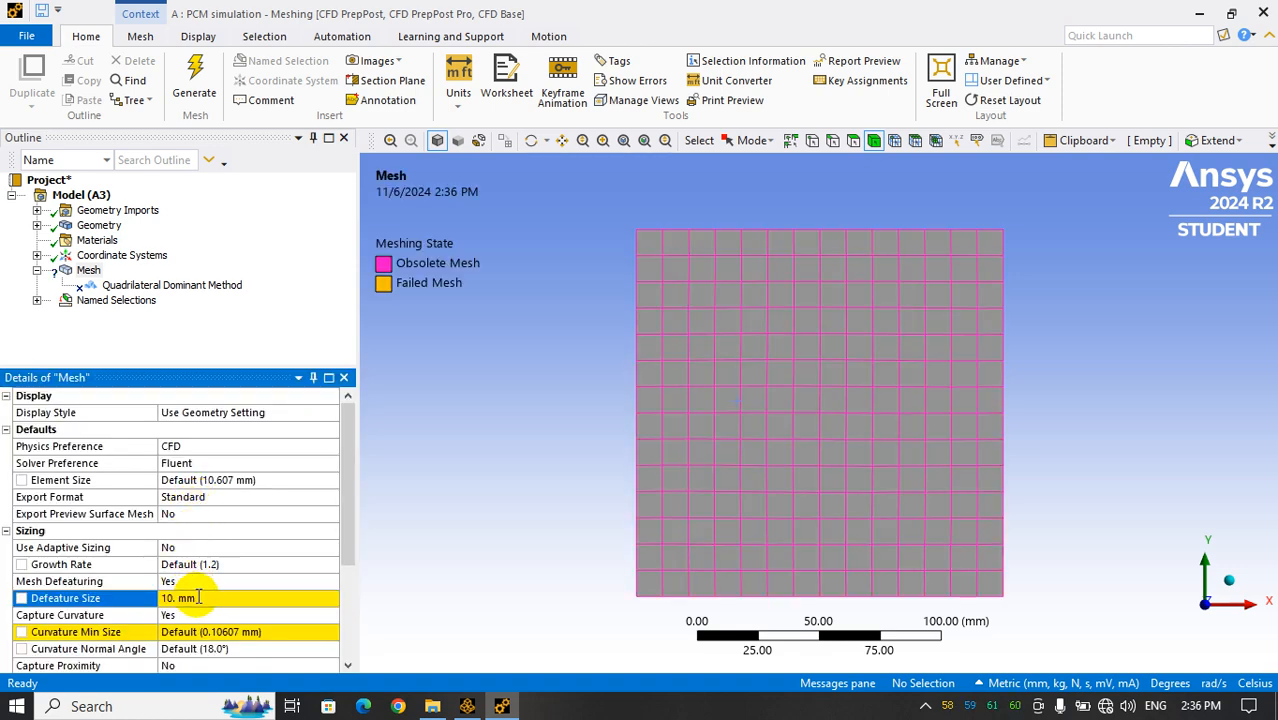
{"action": "left_click", "coordinate": [195, 82]}
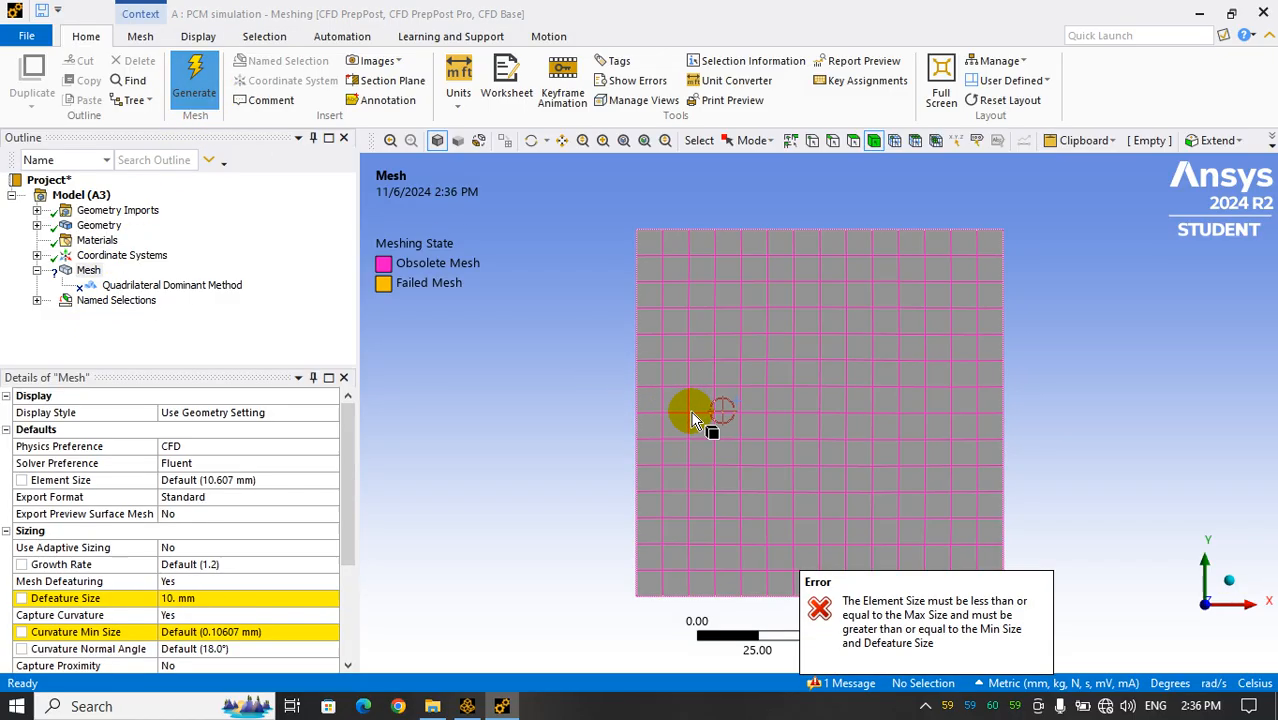
Add a sizing control to the square PCM body with an element size of 10 mm and try to generate the mesh
{"action": "right_click", "coordinate": [88, 271]}
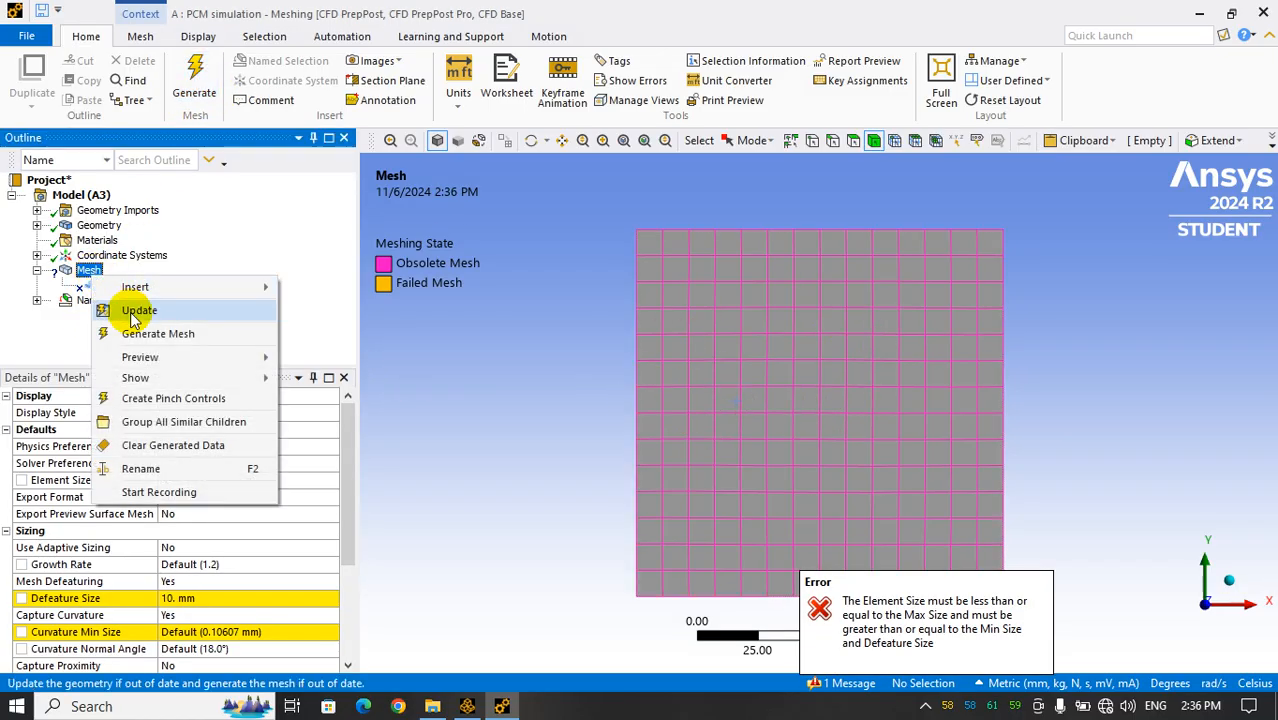
{"action": "mouse_move", "coordinate": [150, 287]}
{"action": "left_click", "coordinate": [333, 264]}
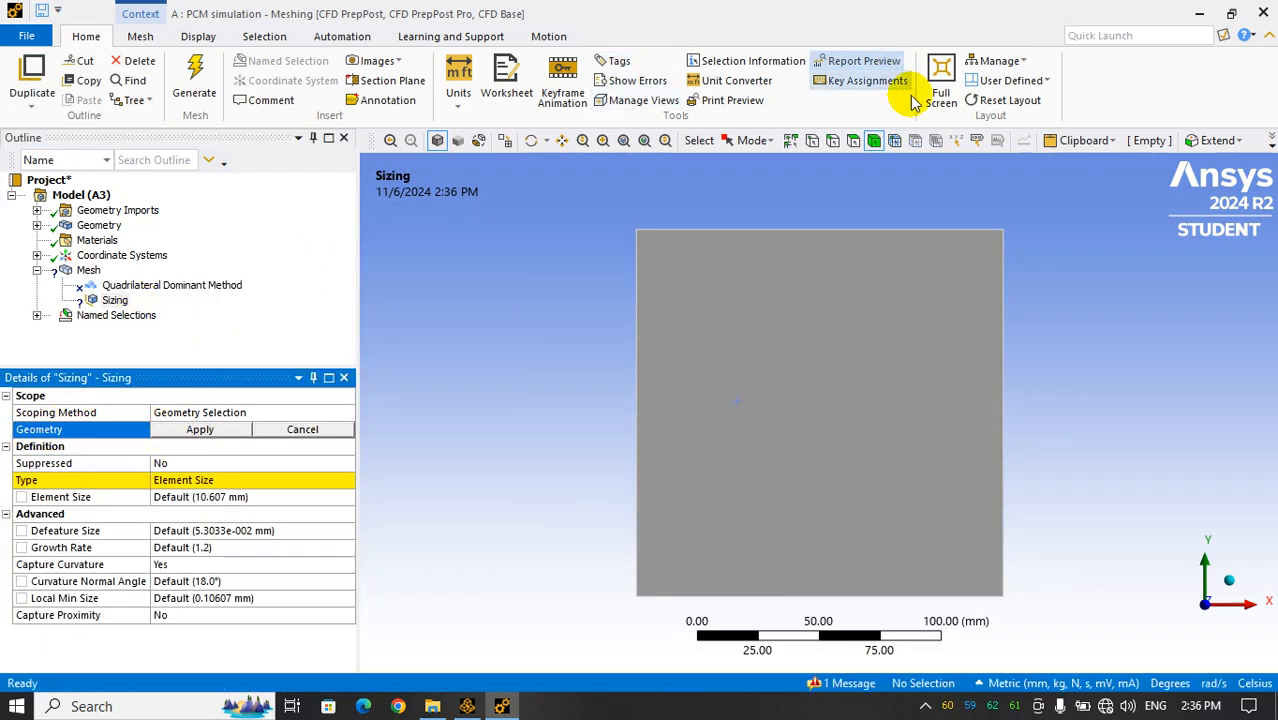
{"action": "left_click", "coordinate": [808, 358]}
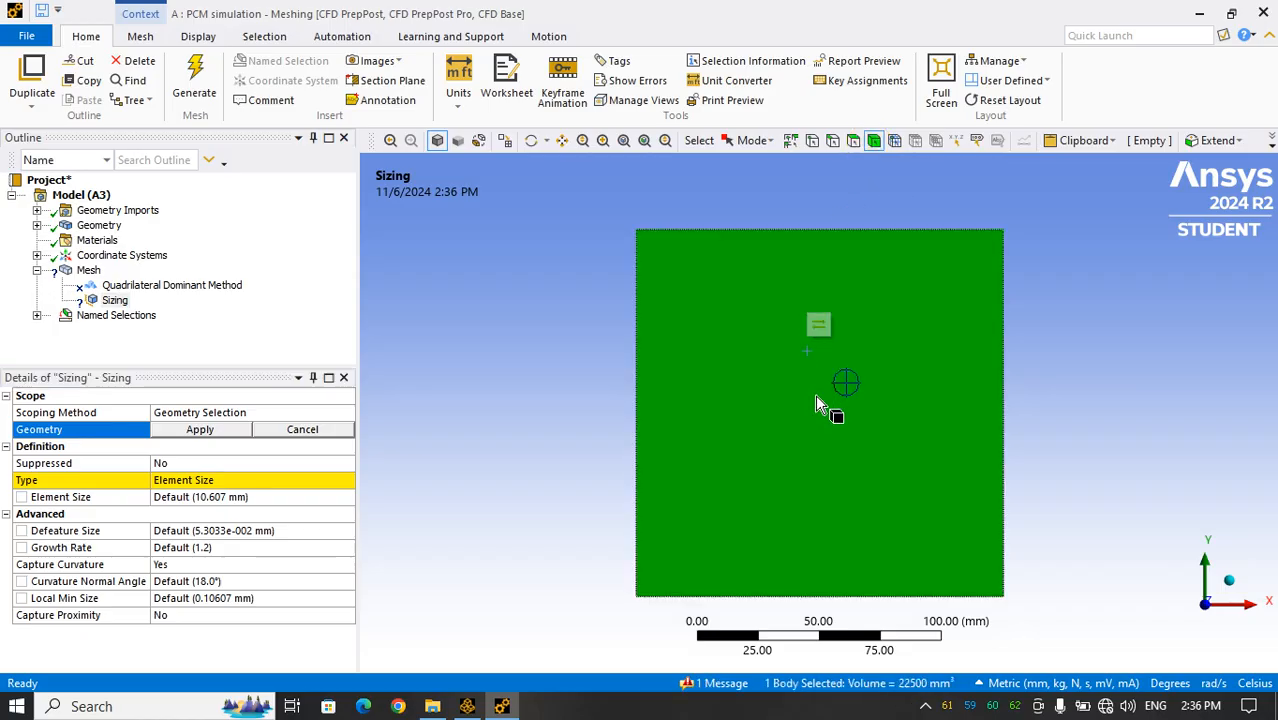
{"action": "left_click", "coordinate": [210, 432]}
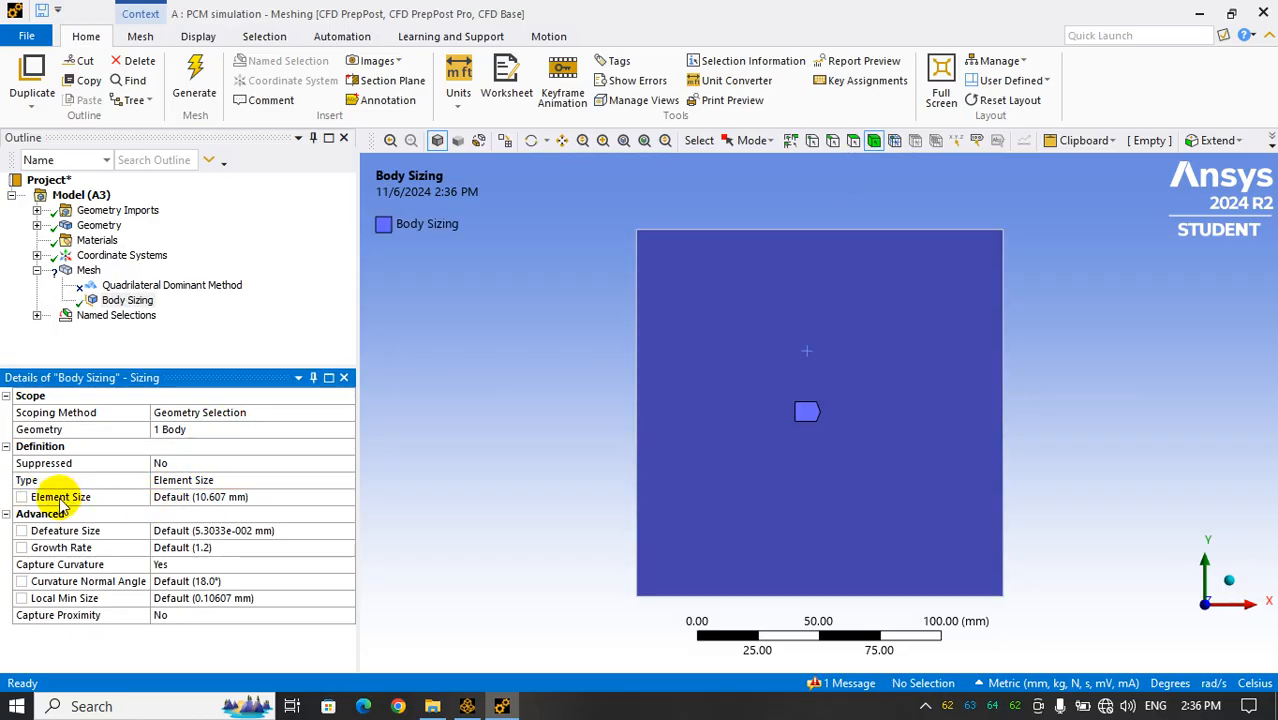
{"action": "left_click", "coordinate": [170, 497]}
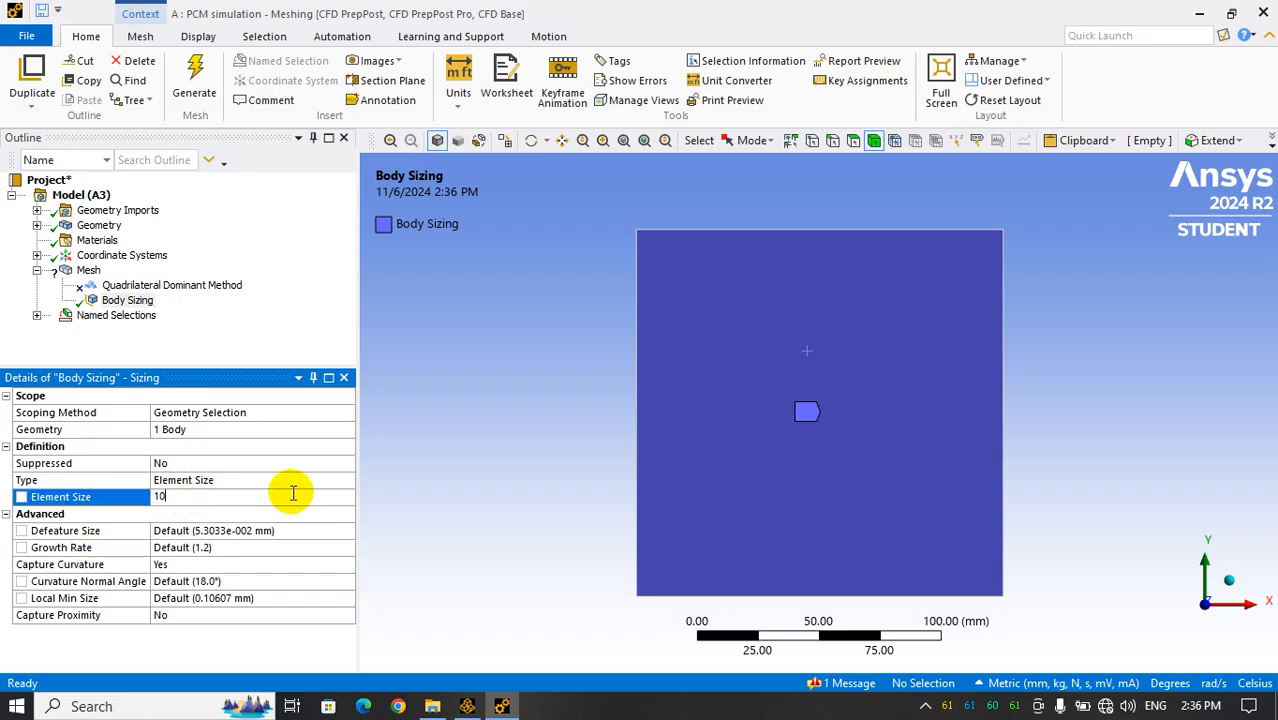
{"action": "key", "text": "Return"}
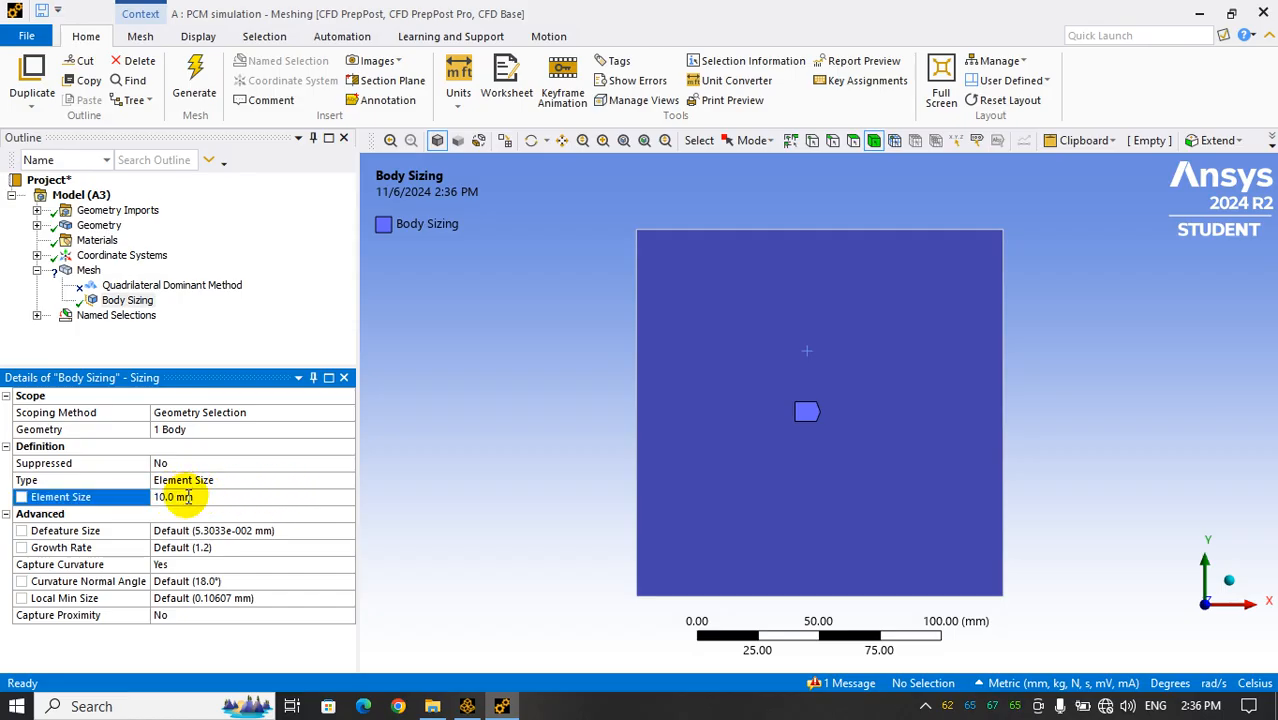
{"action": "left_click", "coordinate": [194, 78]}
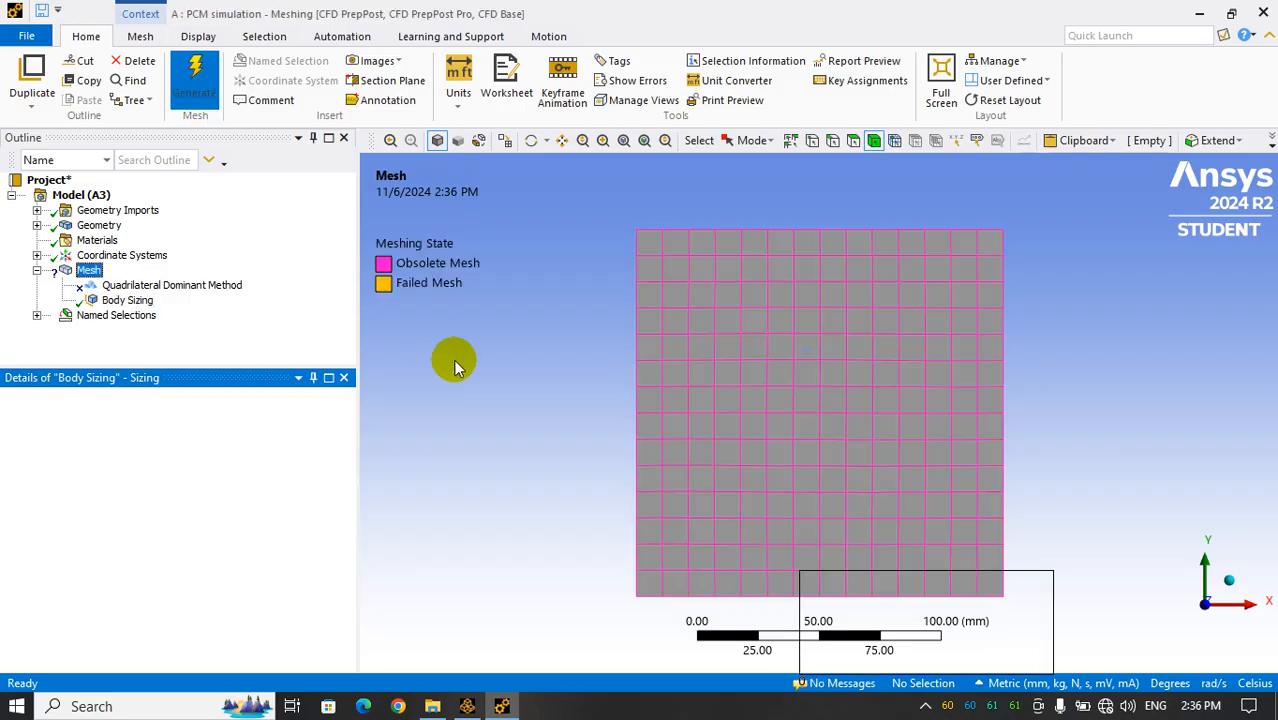
{"action": "left_click", "coordinate": [204, 93]}
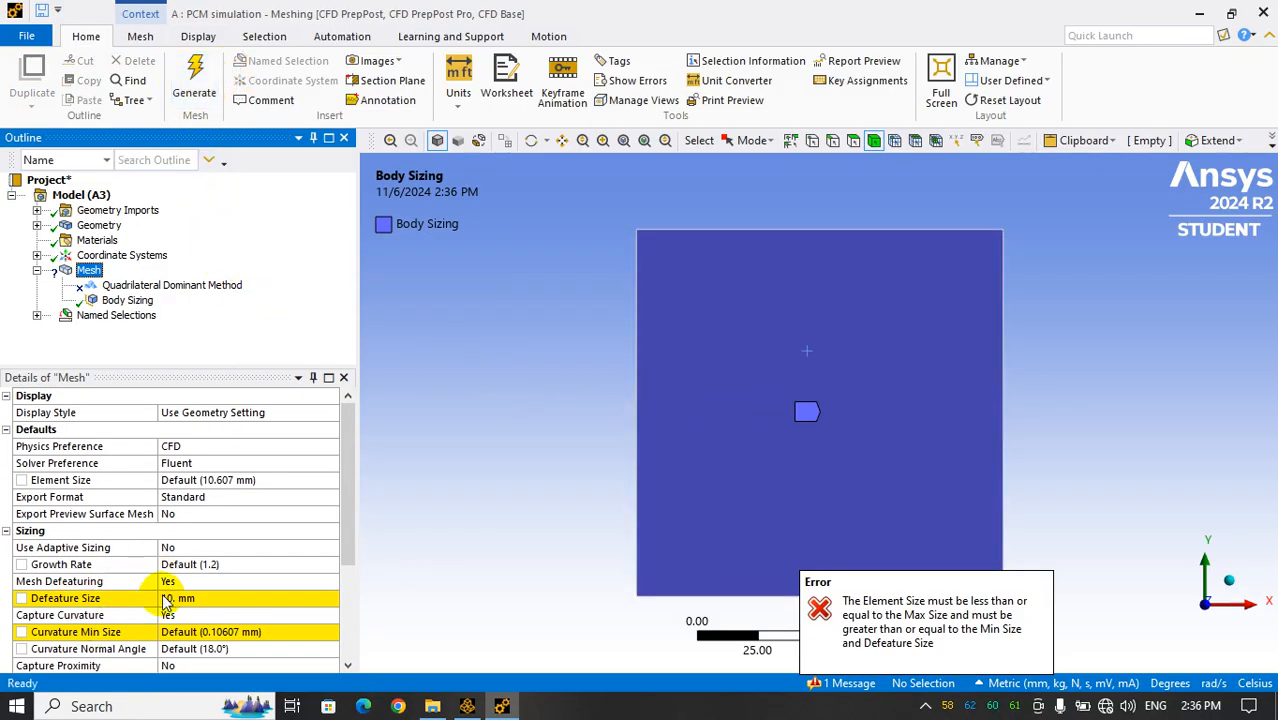
Set the global mesh Defeature Size to 5 mm and try to generate the mesh again
{"action": "left_click", "coordinate": [188, 598]}
{"action": "type", "text": "4"}
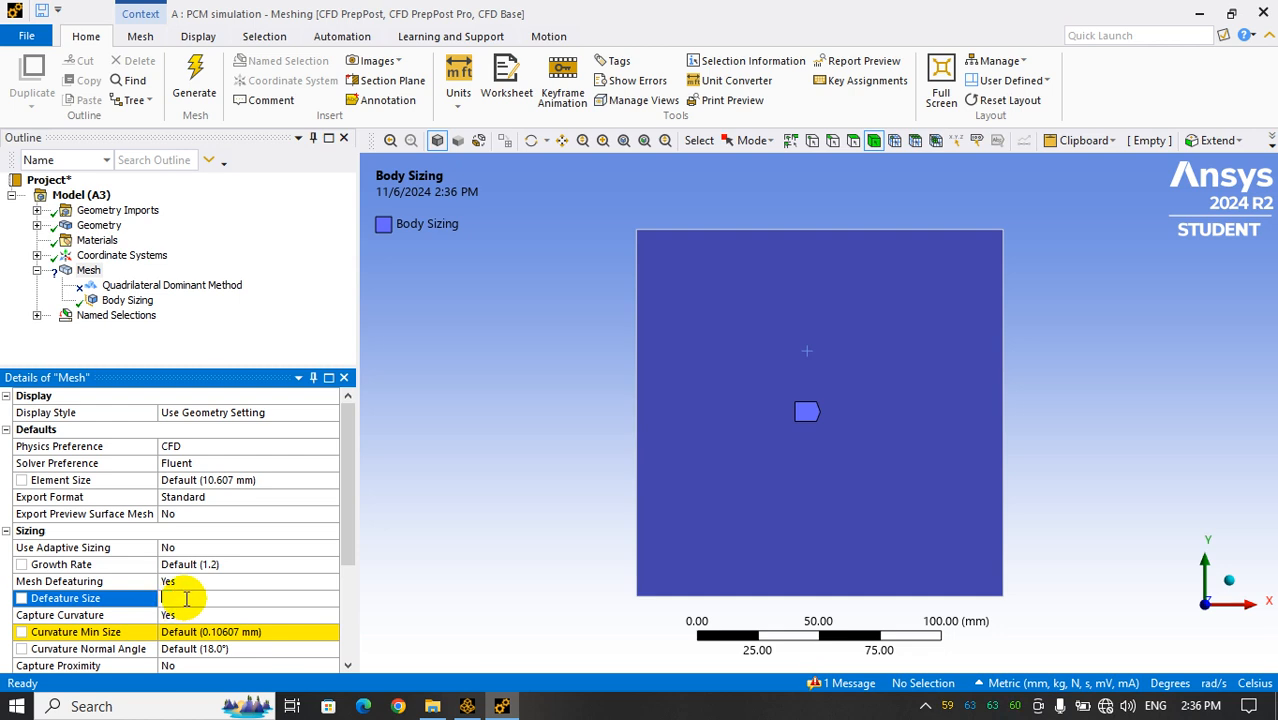
{"action": "key", "text": "Escape"}
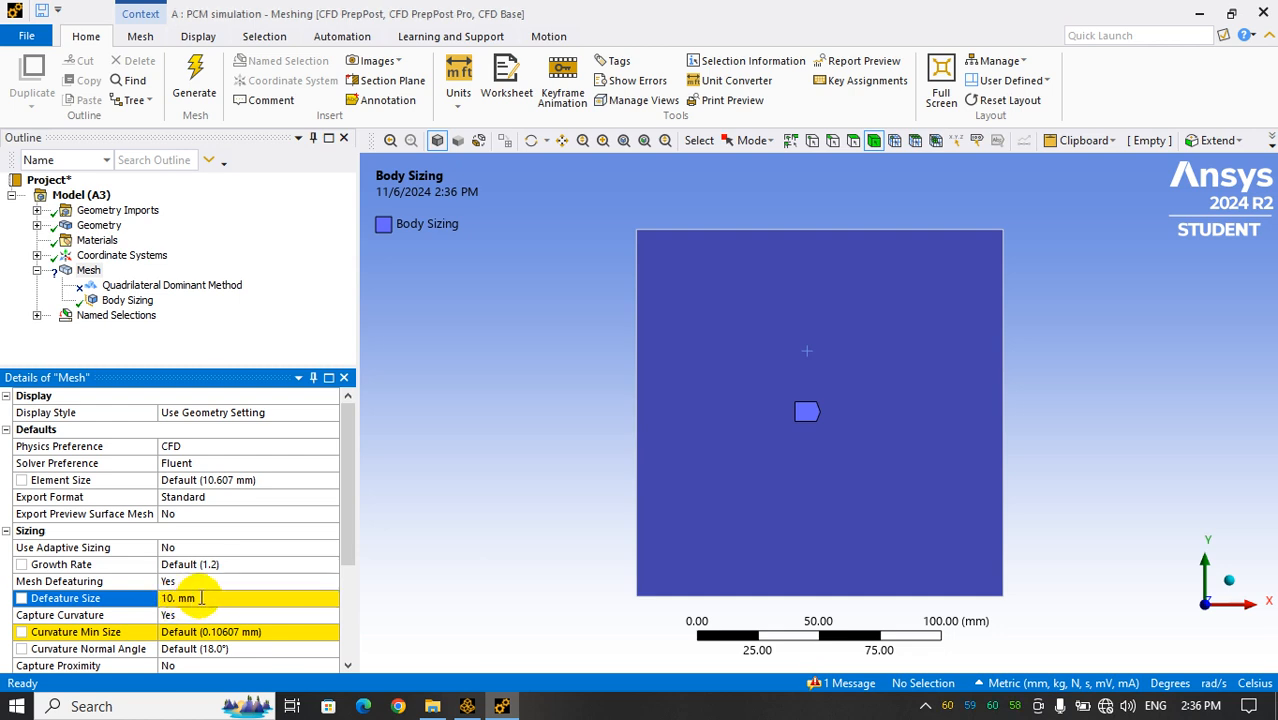
{"action": "left_click", "coordinate": [201, 597]}
{"action": "right_click", "coordinate": [201, 599]}
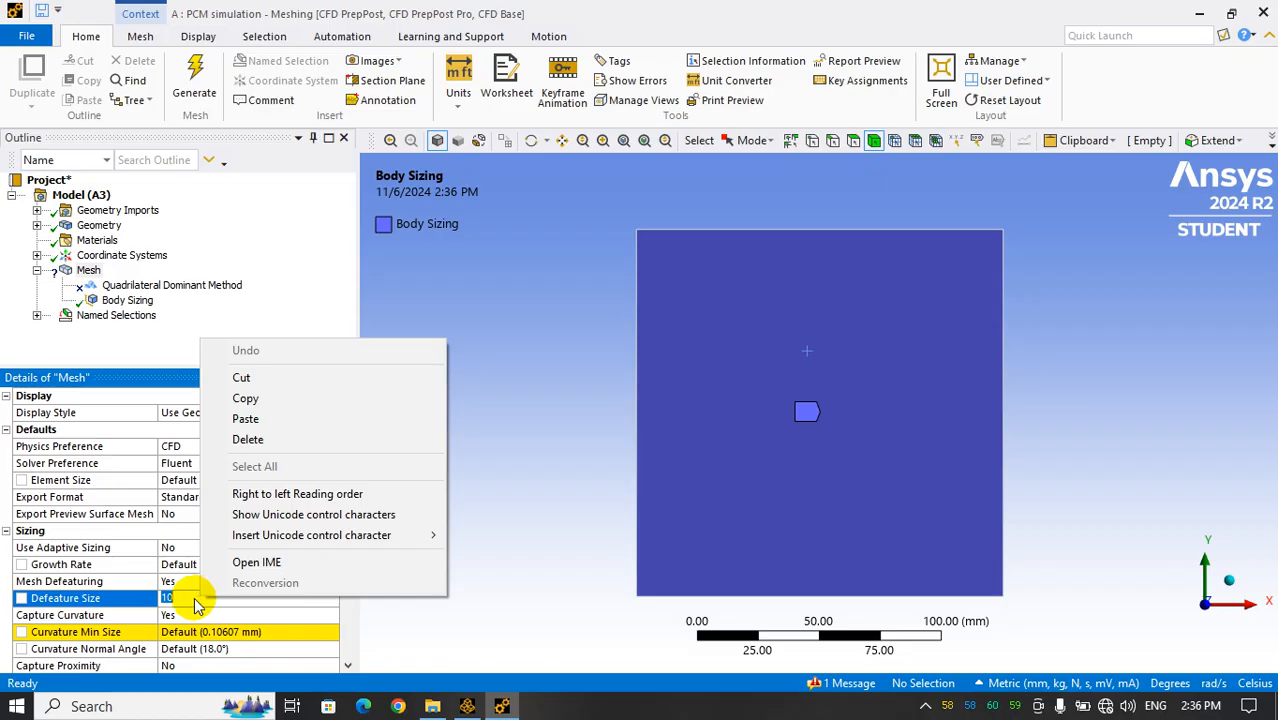
{"action": "left_click", "coordinate": [195, 600]}
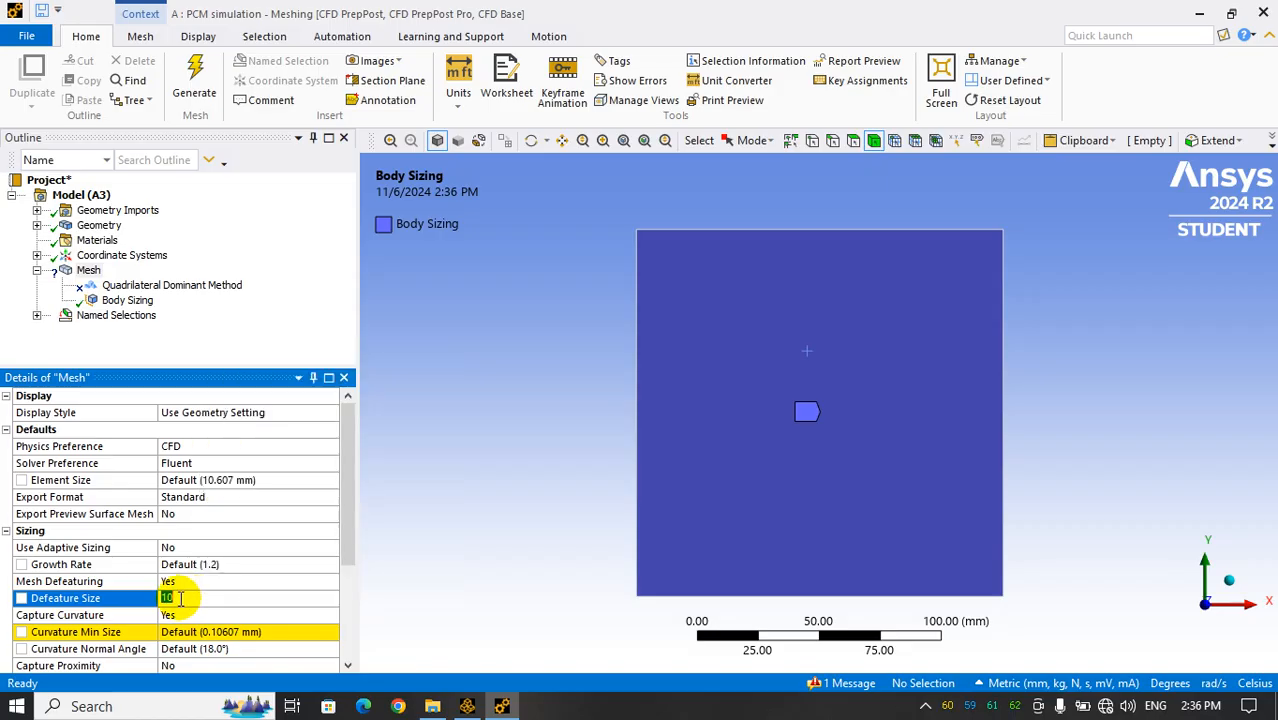
{"action": "type", "text": "5"}
{"action": "key", "text": "Return"}
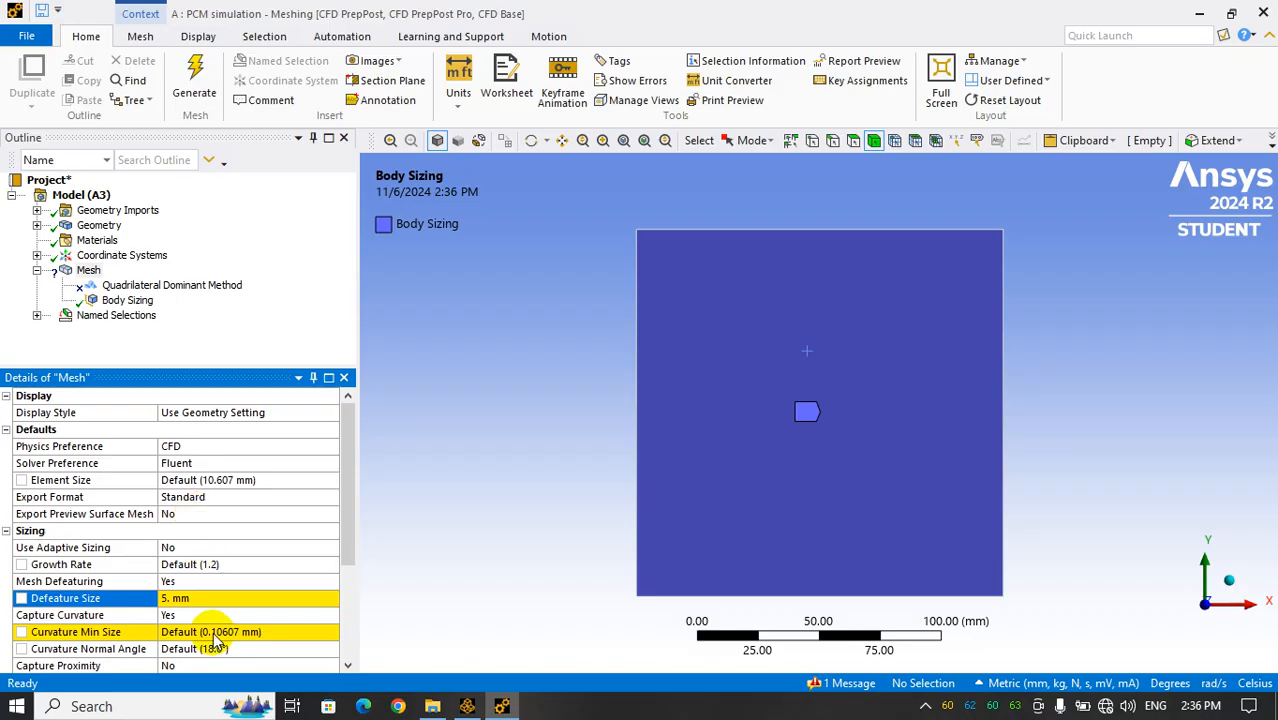
{"action": "left_click", "coordinate": [194, 80]}
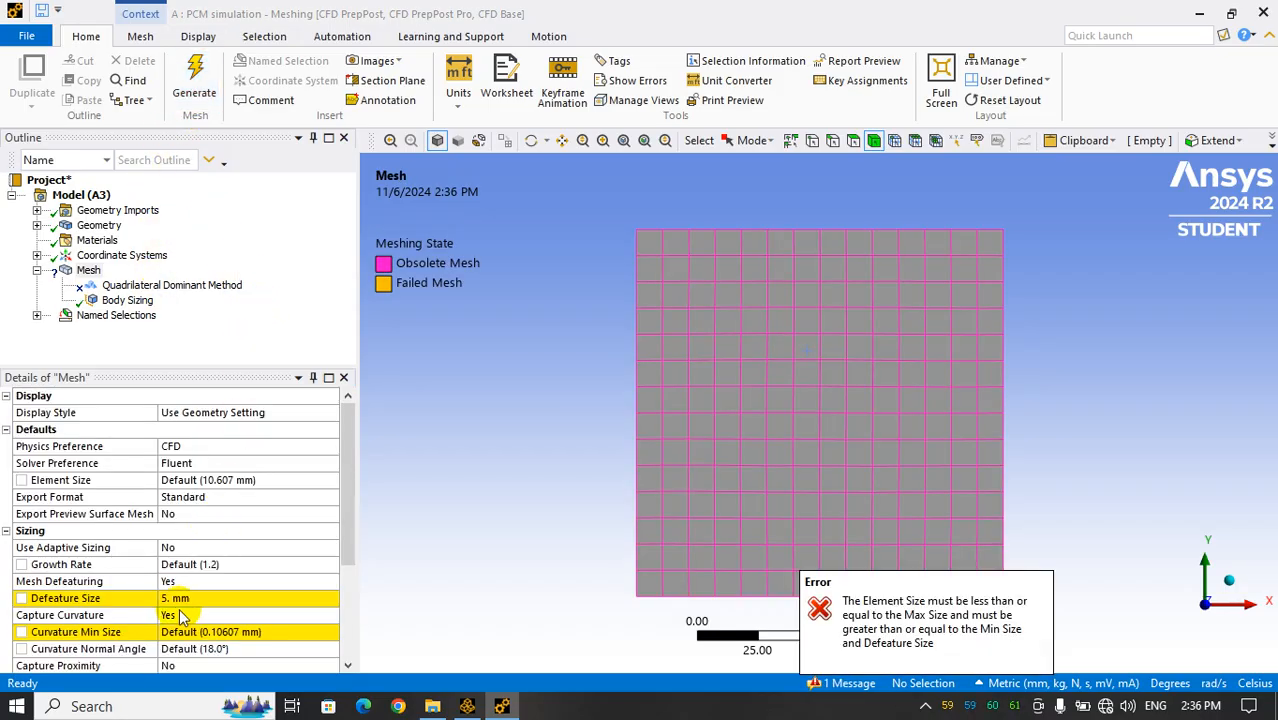
{"action": "left_click", "coordinate": [186, 636]}
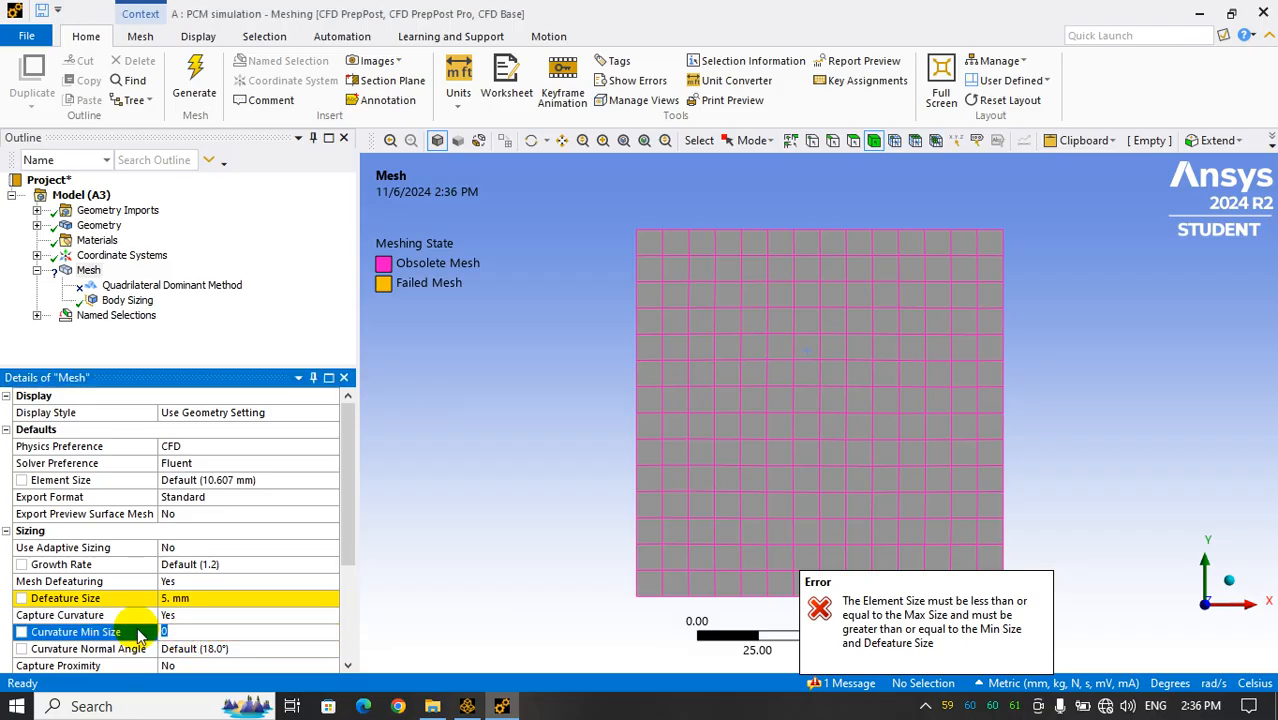
{"action": "left_click", "coordinate": [135, 598]}
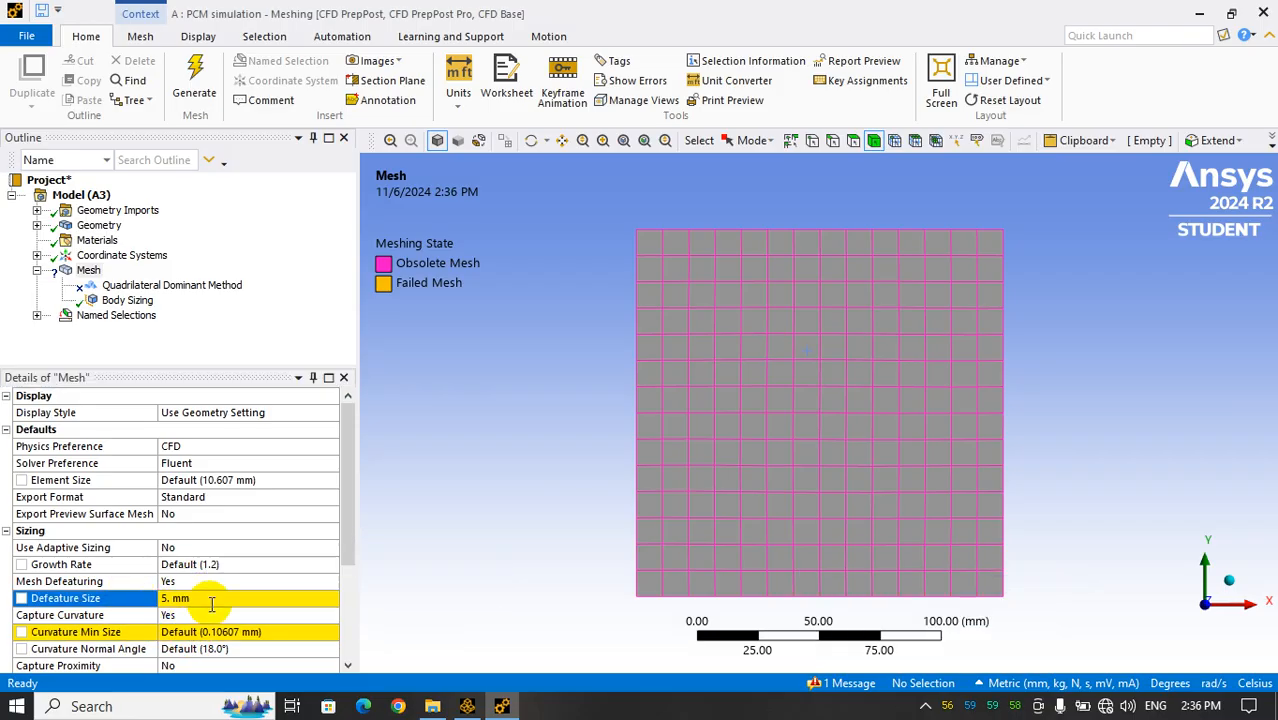
{"action": "left_click", "coordinate": [212, 598]}
{"action": "type", "text": "defau"}
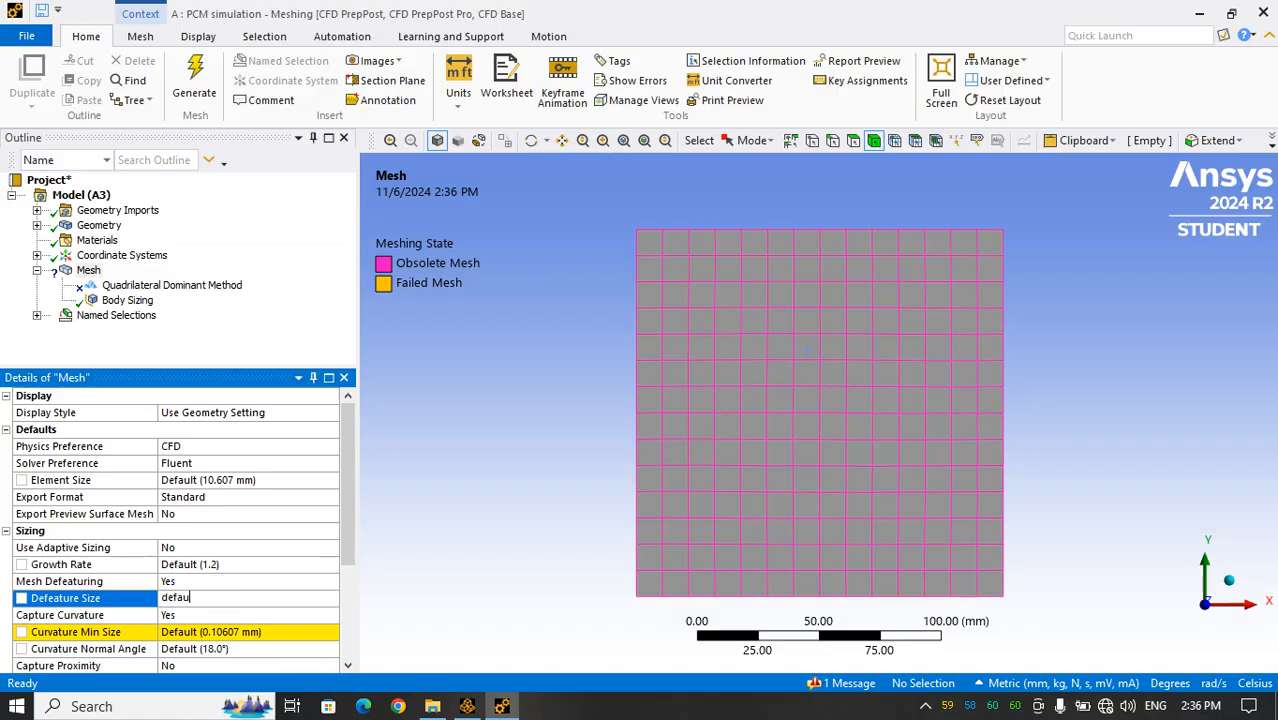
{"action": "key", "text": "Escape"}
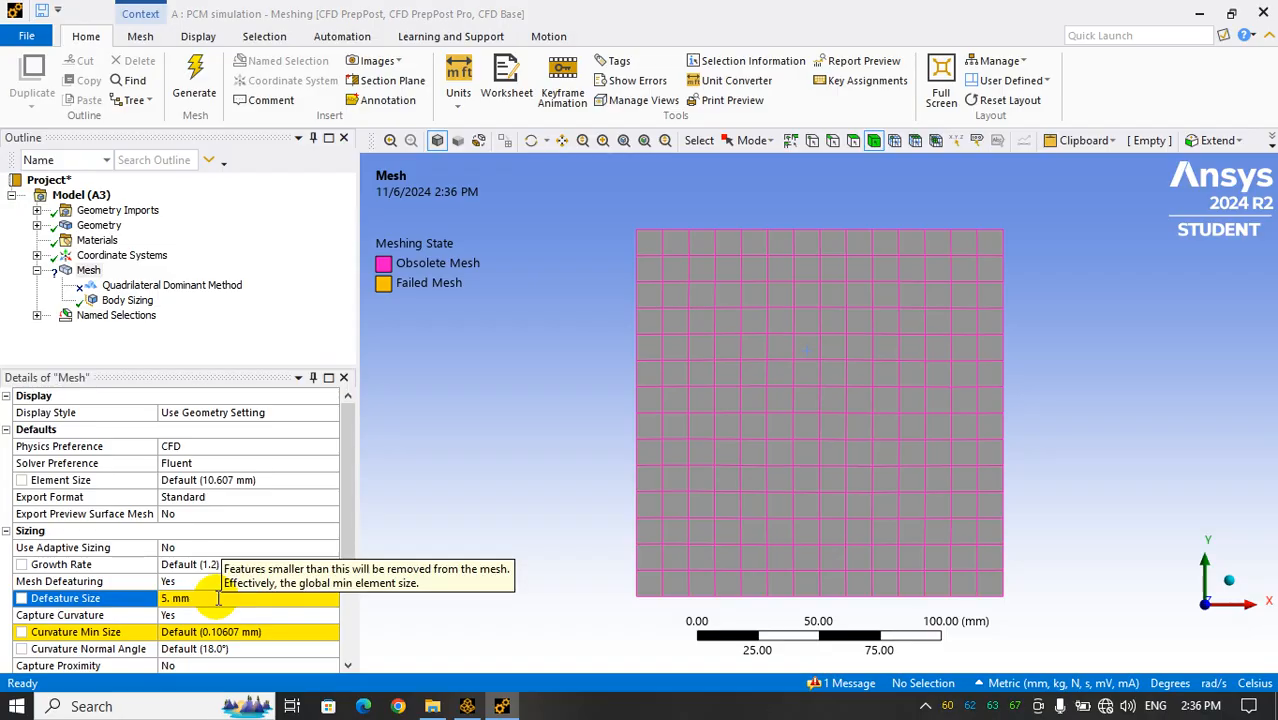
Set the global mesh Defeature Size to 1 mm
{"action": "left_click", "coordinate": [219, 597]}
{"action": "type", "text": "1"}
{"action": "left_click", "coordinate": [206, 635]}
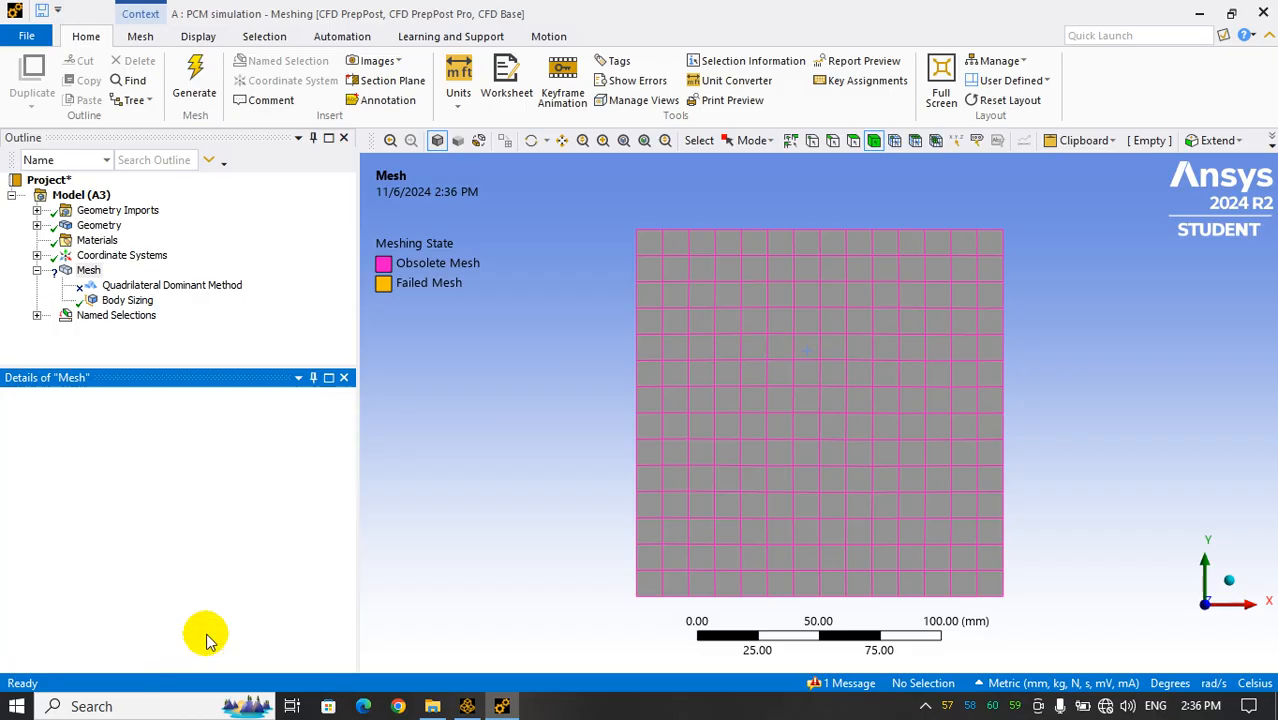
{"action": "left_click", "coordinate": [207, 596]}
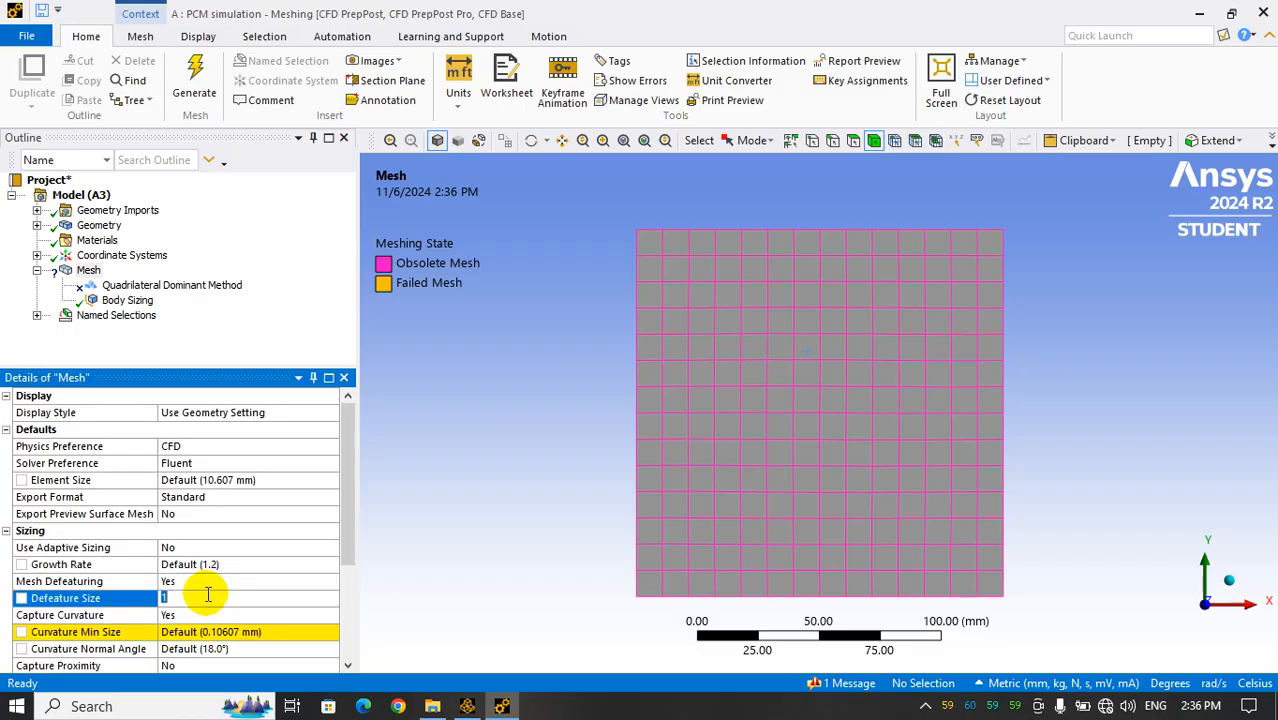
{"action": "left_click", "coordinate": [196, 633]}
{"action": "left_click", "coordinate": [117, 617]}
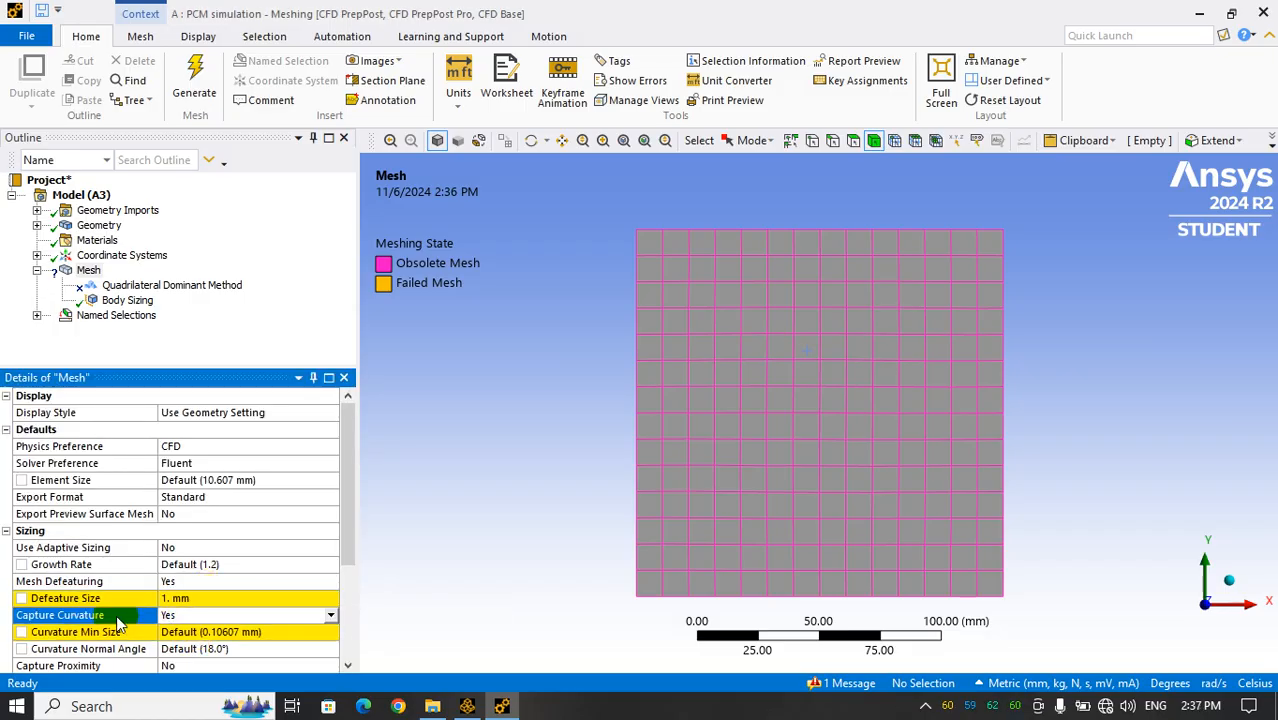
Set the global mesh Defeature Size and Curvature Min Size to 0.05 mm and generate the mesh
{"action": "left_click", "coordinate": [196, 598]}
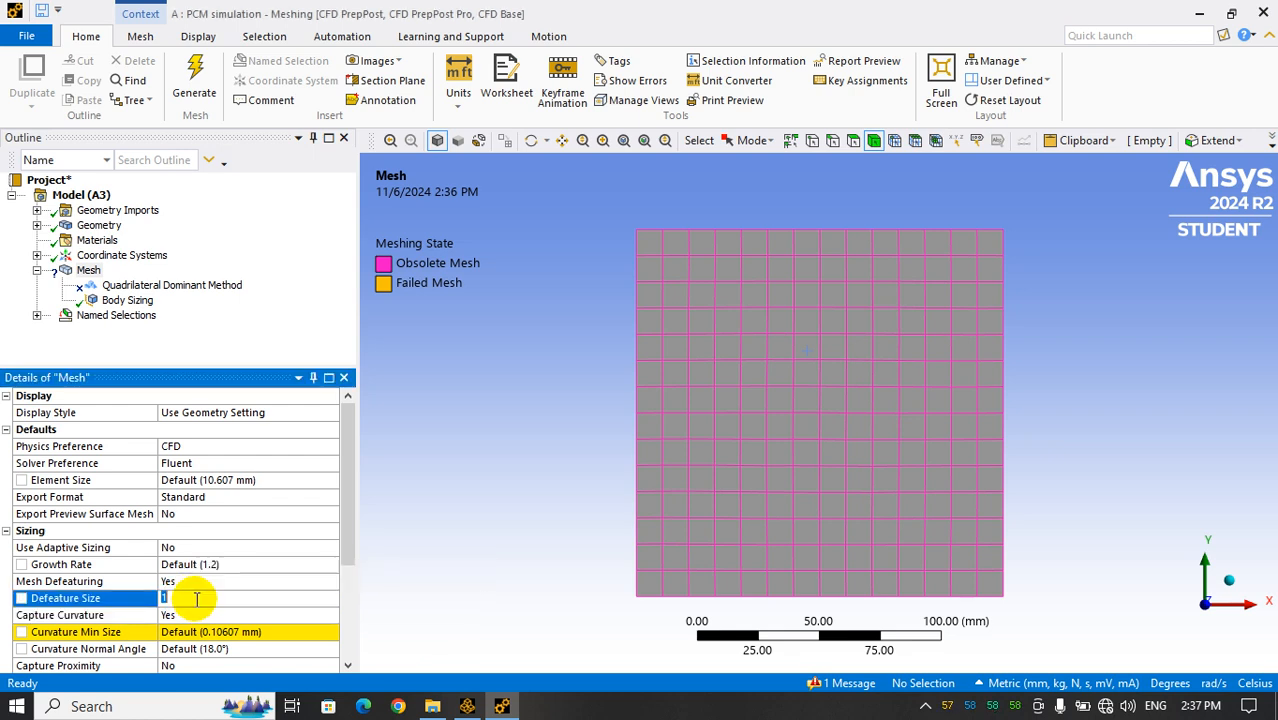
{"action": "type", "text": "0."}
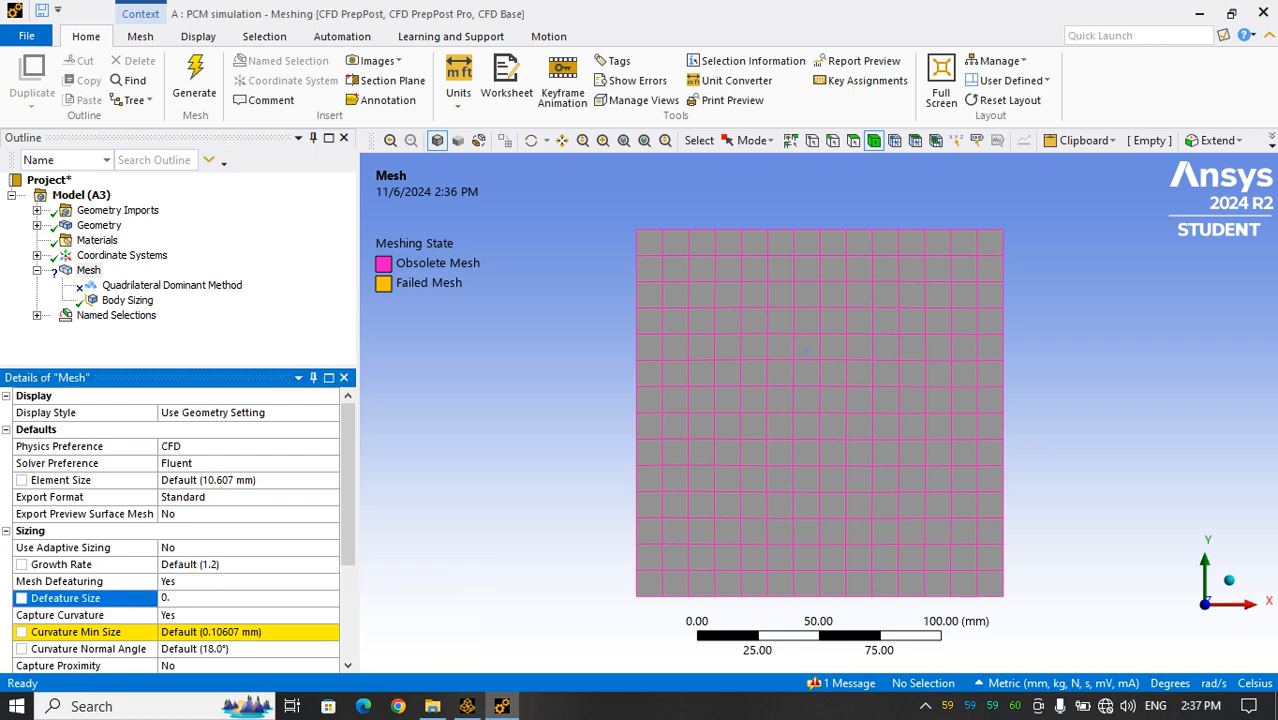
{"action": "type", "text": "05"}
{"action": "left_click", "coordinate": [188, 631]}
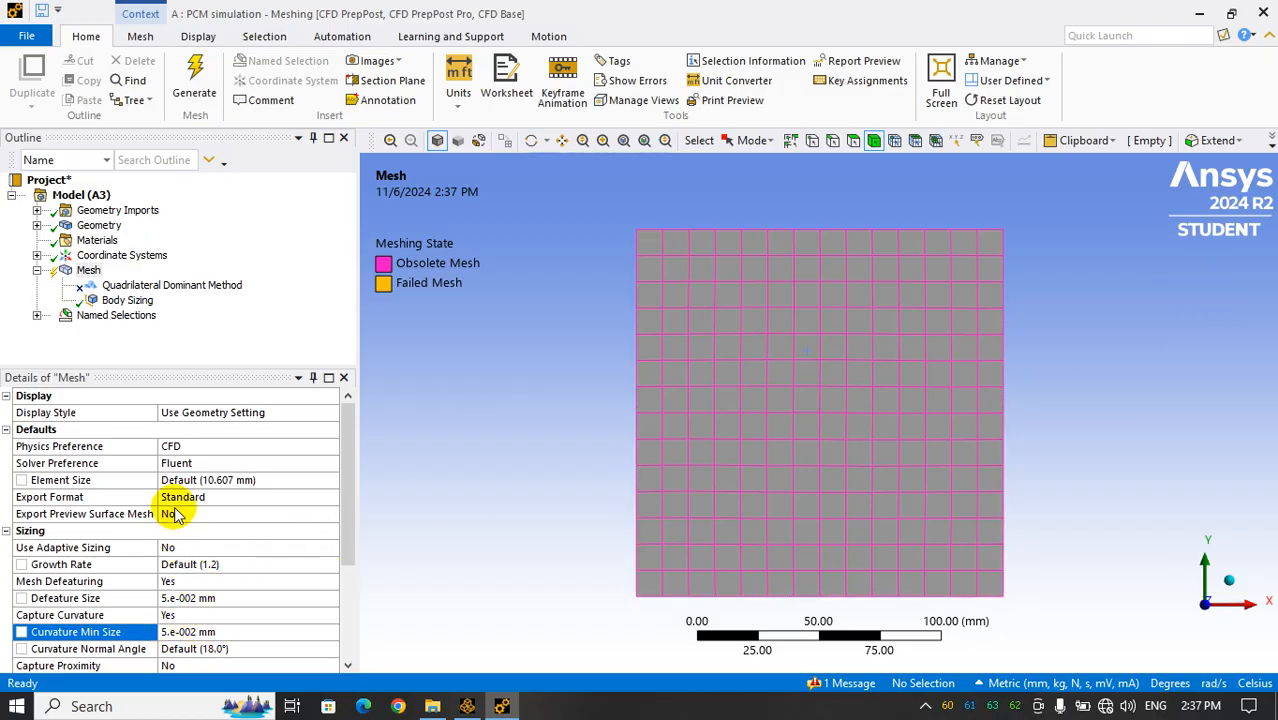
{"action": "left_click", "coordinate": [194, 80]}
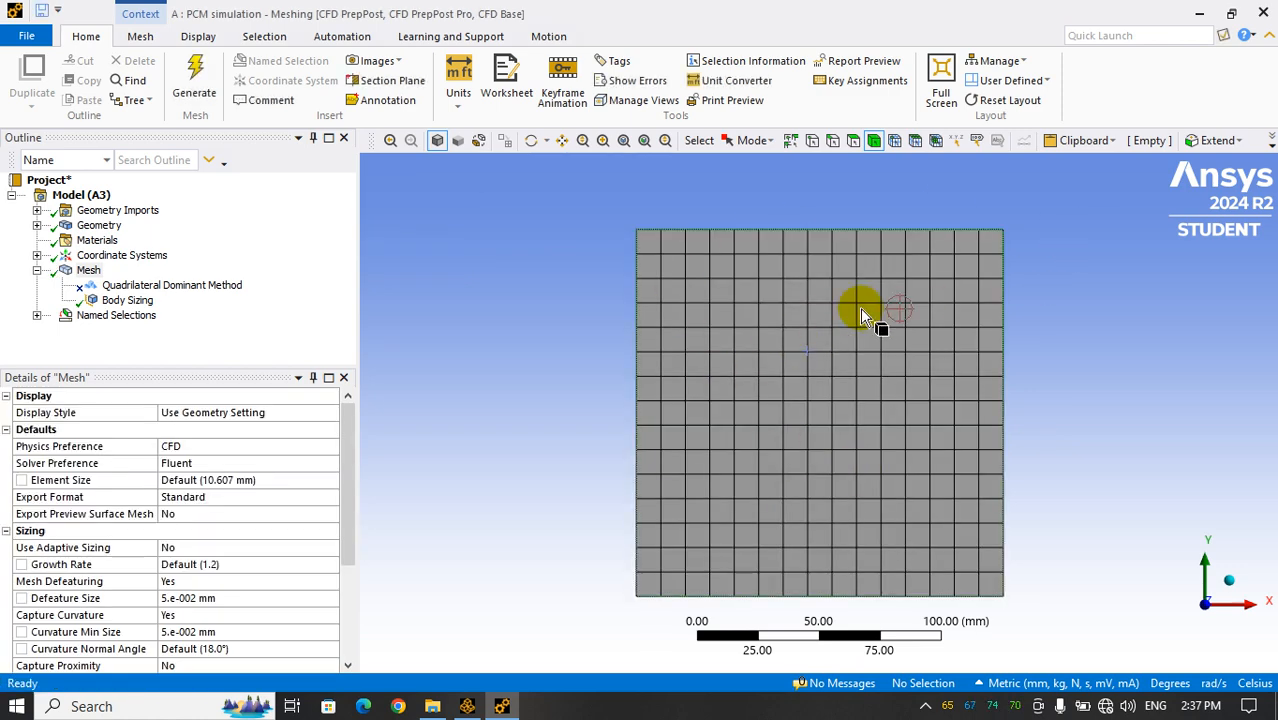
Unsuppress the Quadrilateral Dominant method on the body and regenerate the mesh
{"action": "left_click", "coordinate": [135, 287]}
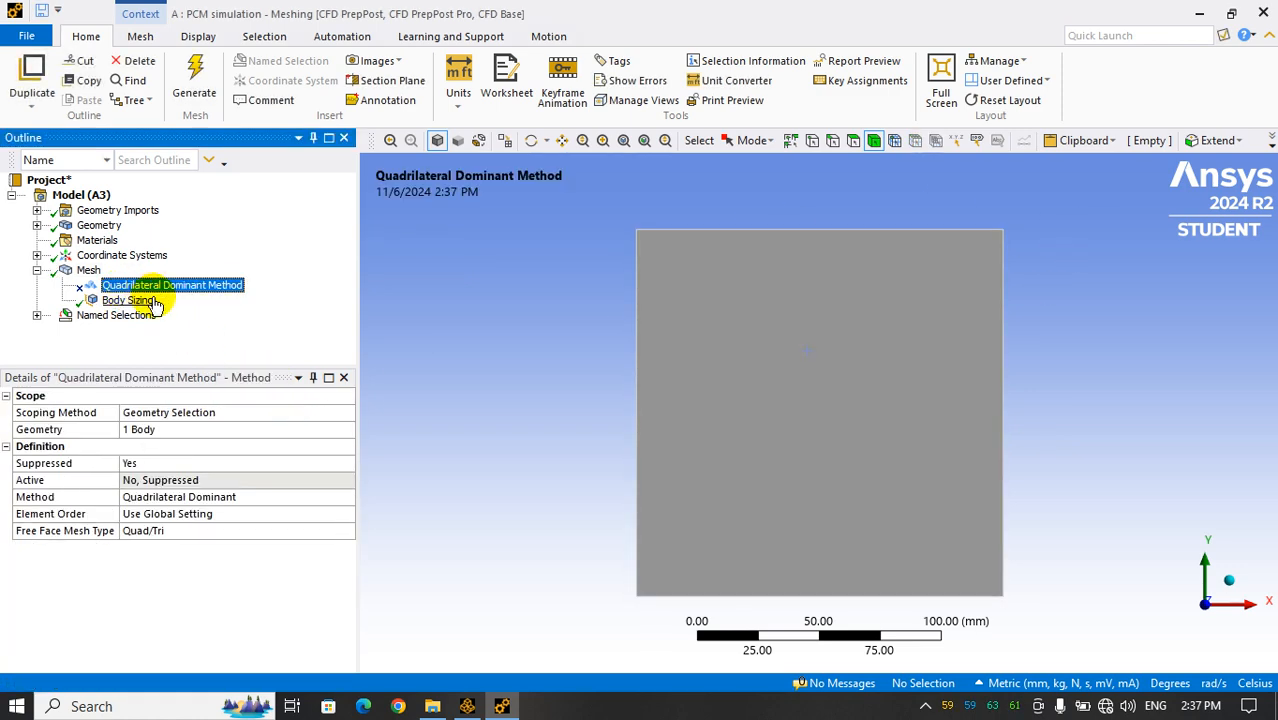
{"action": "left_click", "coordinate": [180, 463]}
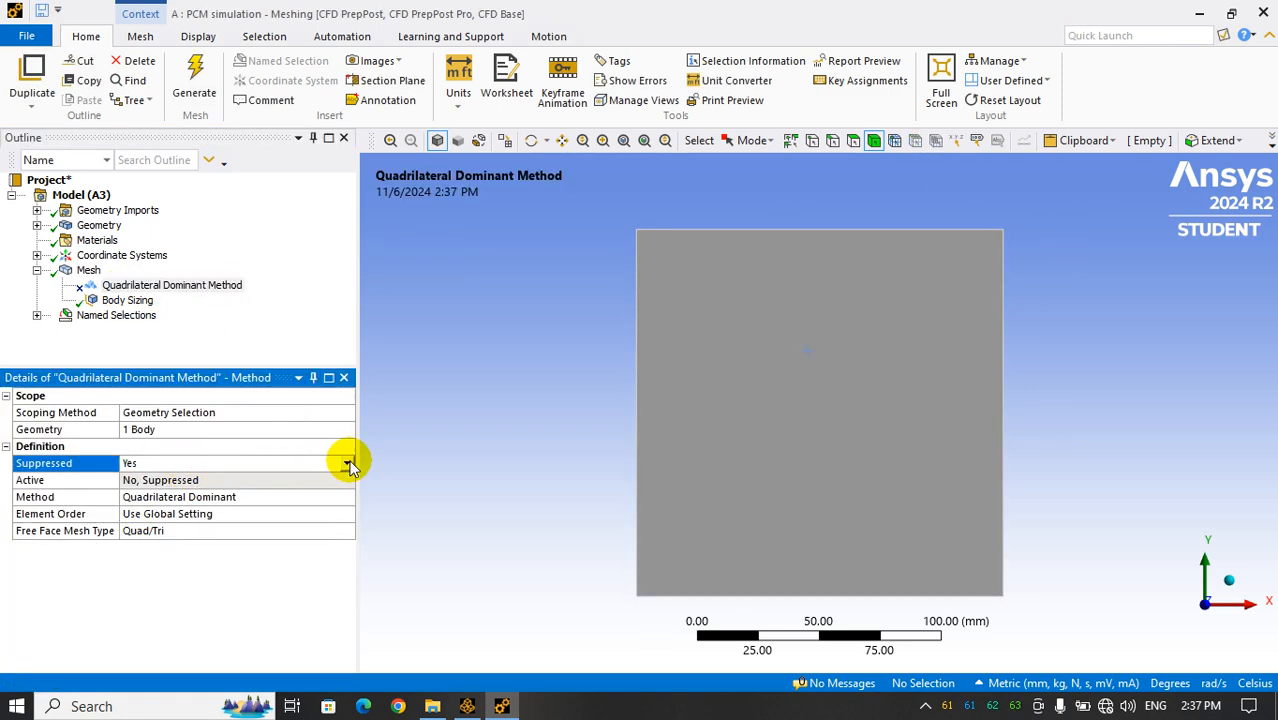
{"action": "left_click", "coordinate": [347, 463]}
{"action": "left_click", "coordinate": [160, 488]}
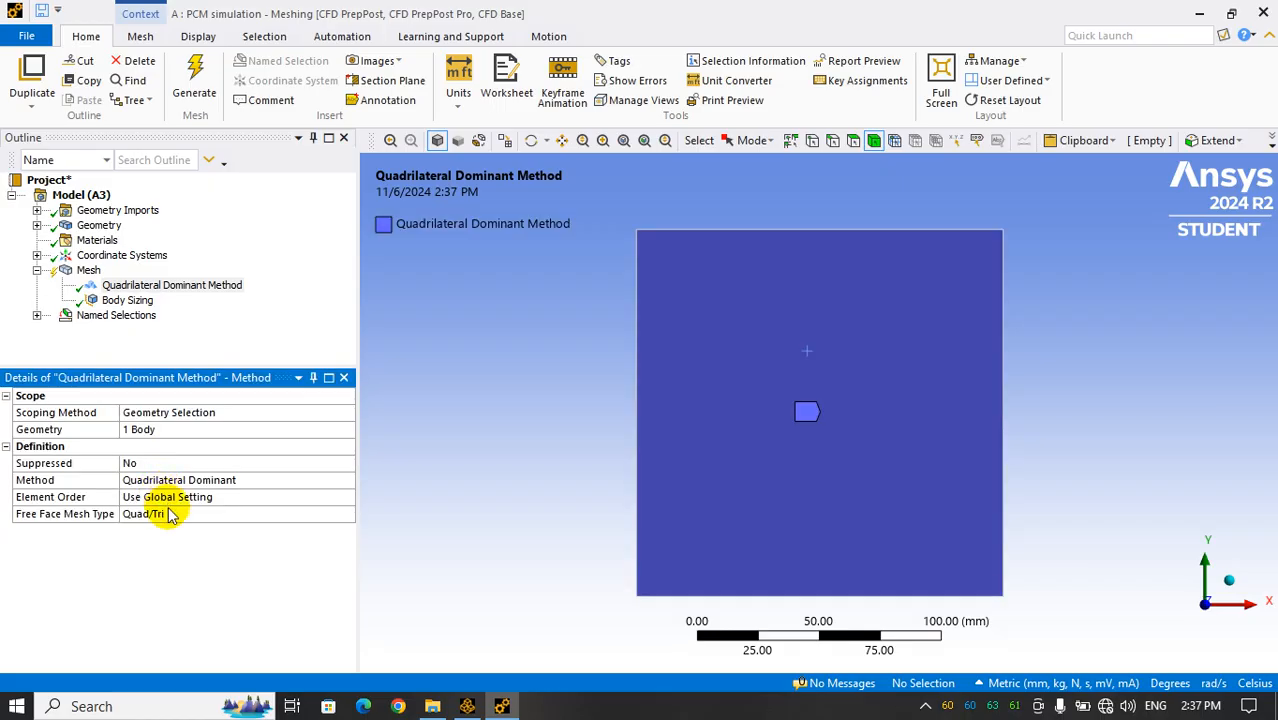
{"action": "left_click", "coordinate": [197, 88]}
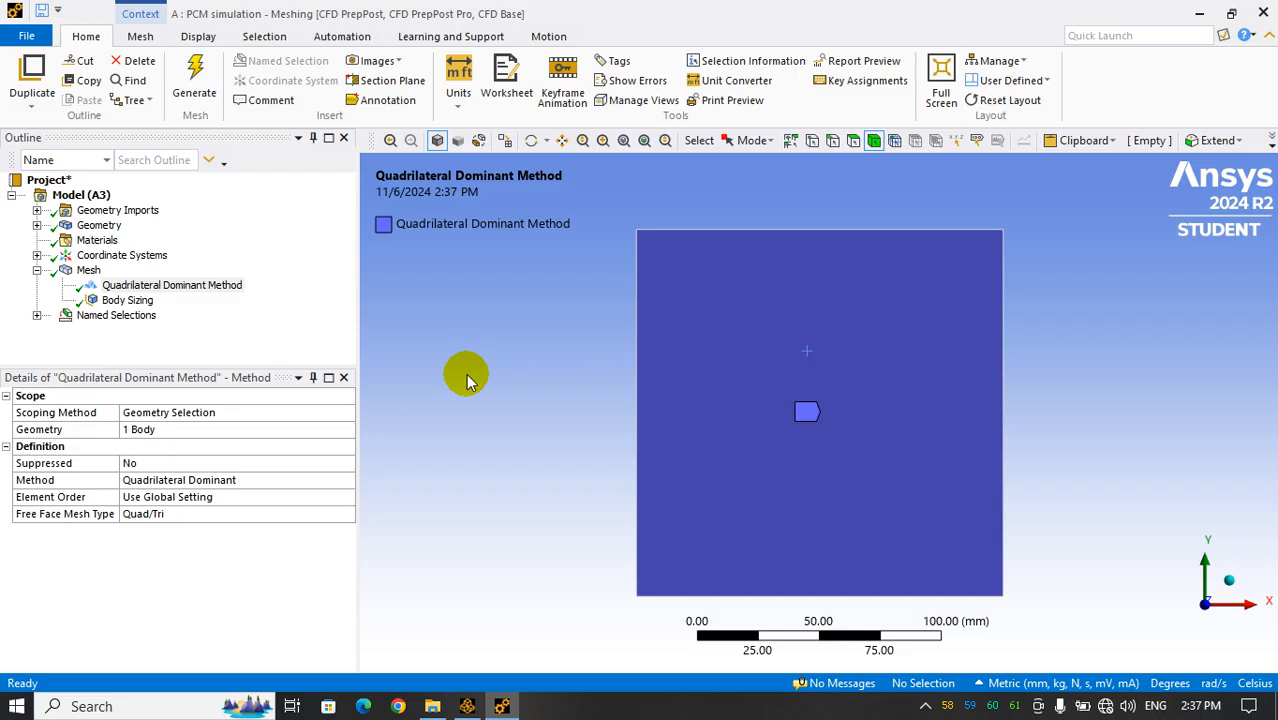
Turn on the mesh display for the square body and check the list of named selections
{"action": "left_click", "coordinate": [148, 36]}
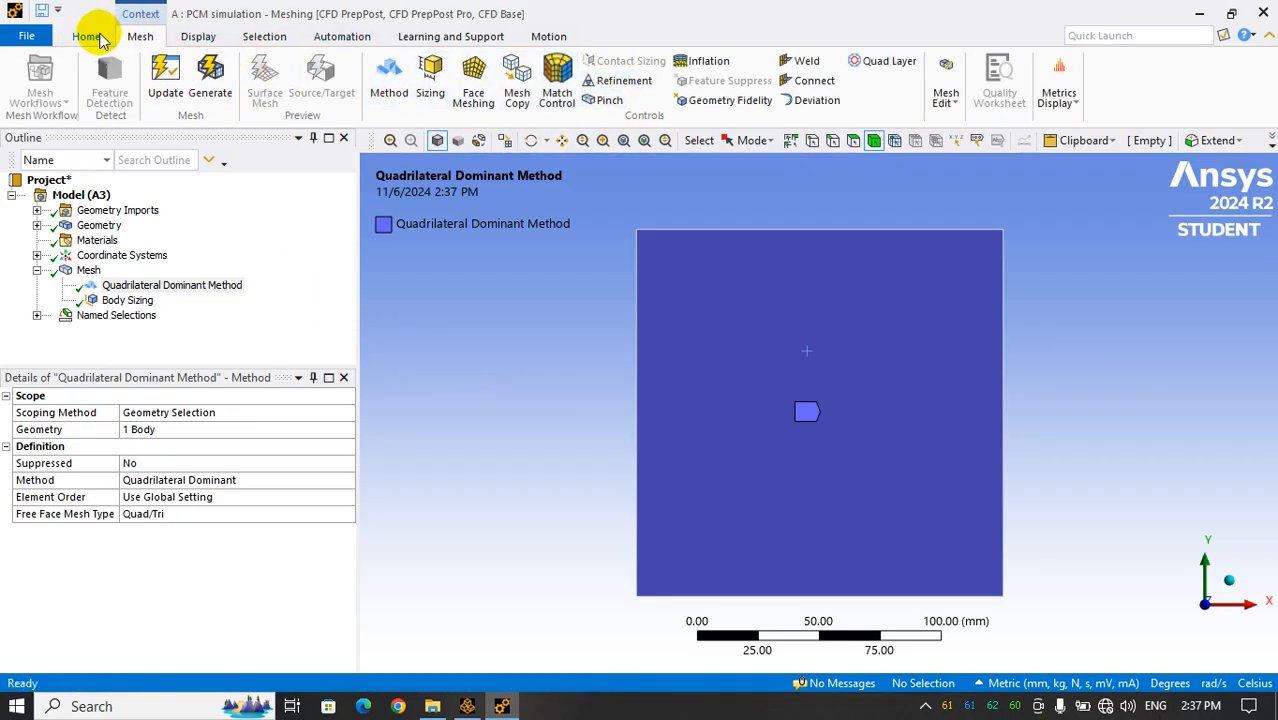
{"action": "left_click", "coordinate": [197, 36]}
{"action": "left_click", "coordinate": [583, 95]}
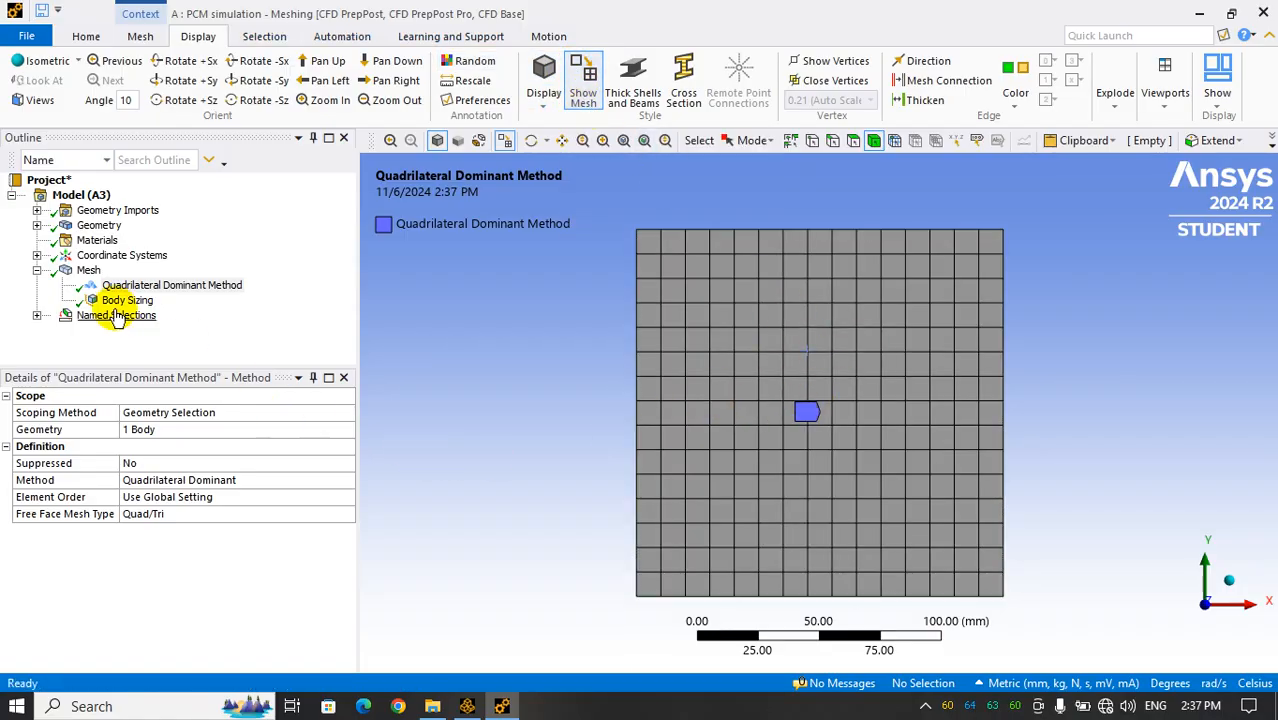
{"action": "left_click", "coordinate": [36, 315]}
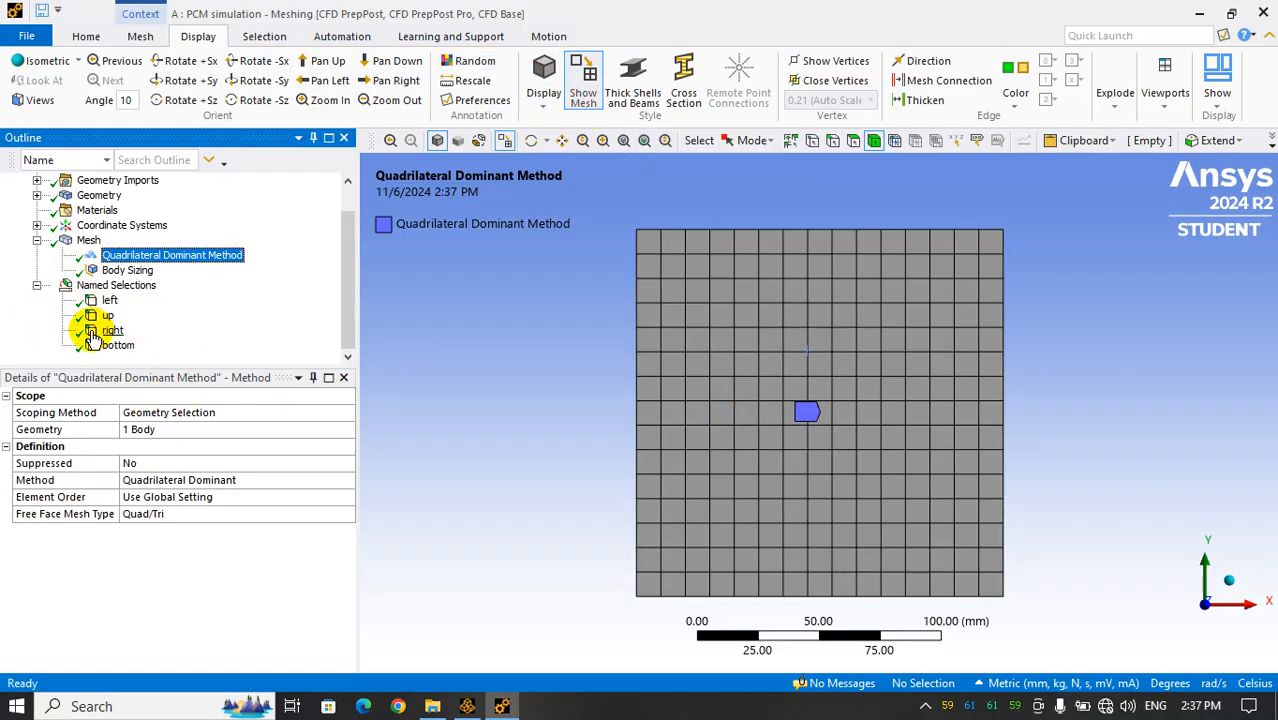
{"action": "left_click", "coordinate": [37, 287]}
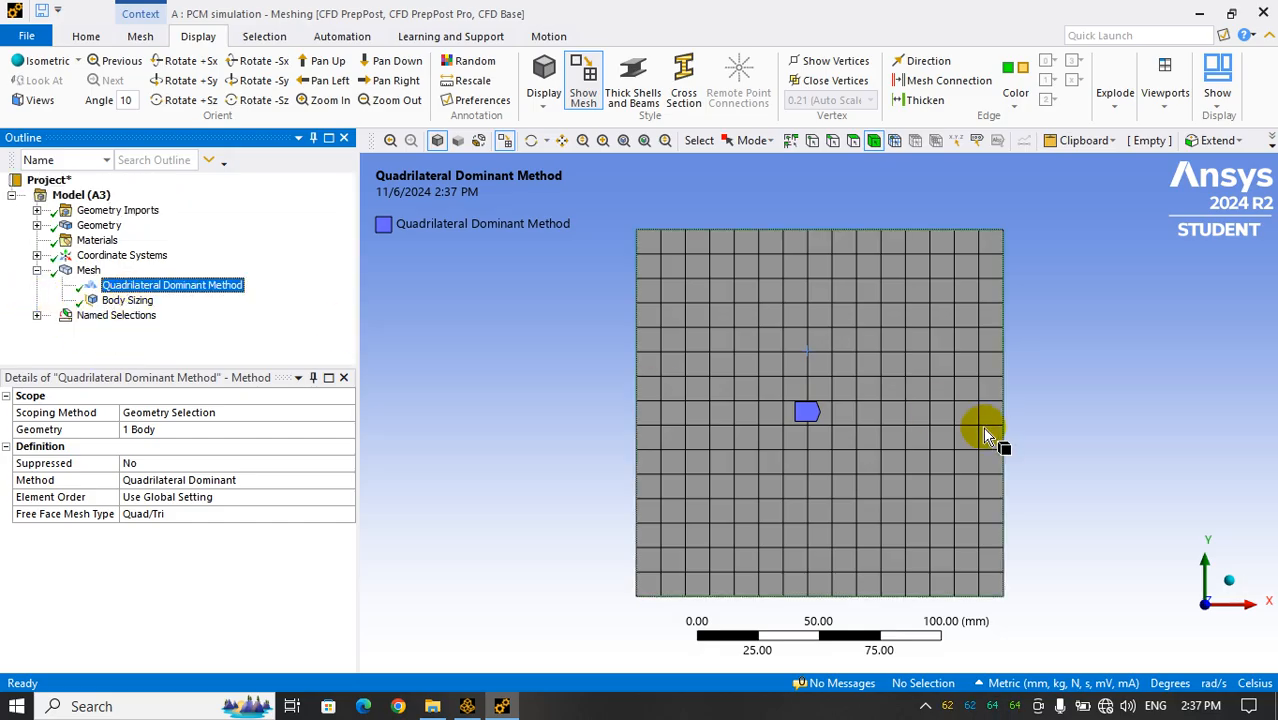
Set the Body Sizing element size to 1 mm, regenerate the mesh and inspect it
{"action": "left_click", "coordinate": [135, 301]}
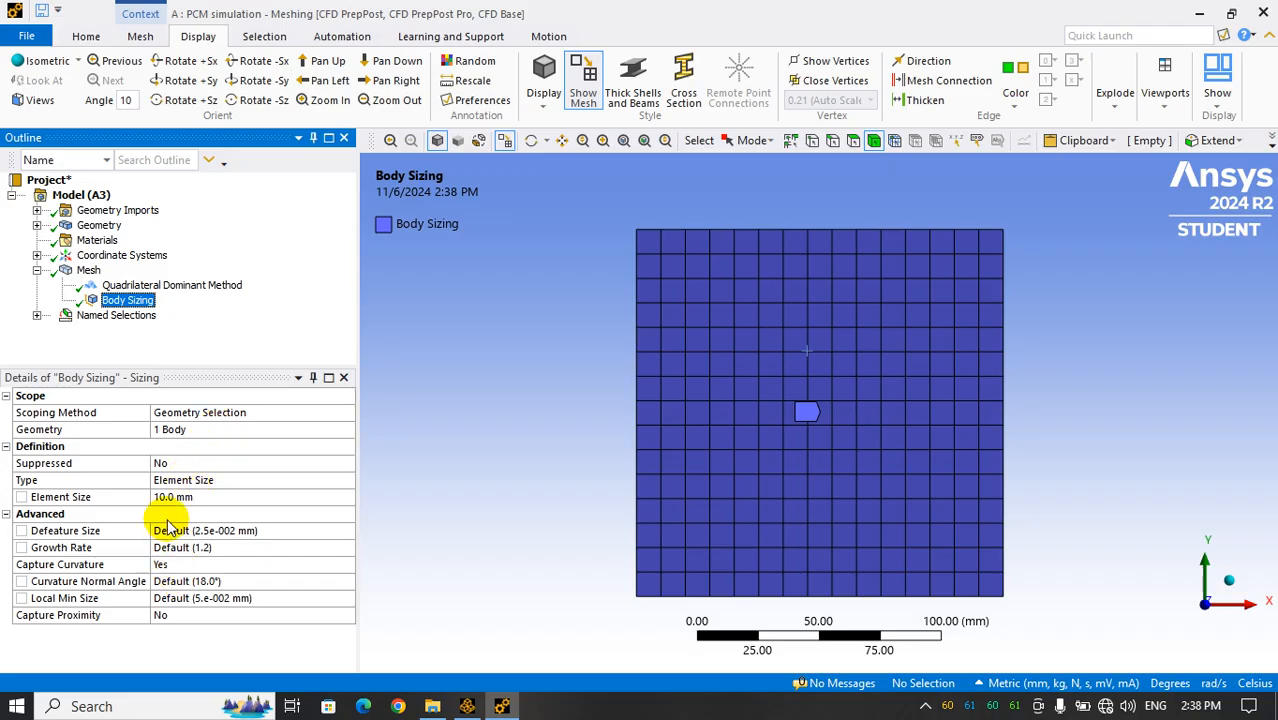
{"action": "left_click", "coordinate": [210, 496]}
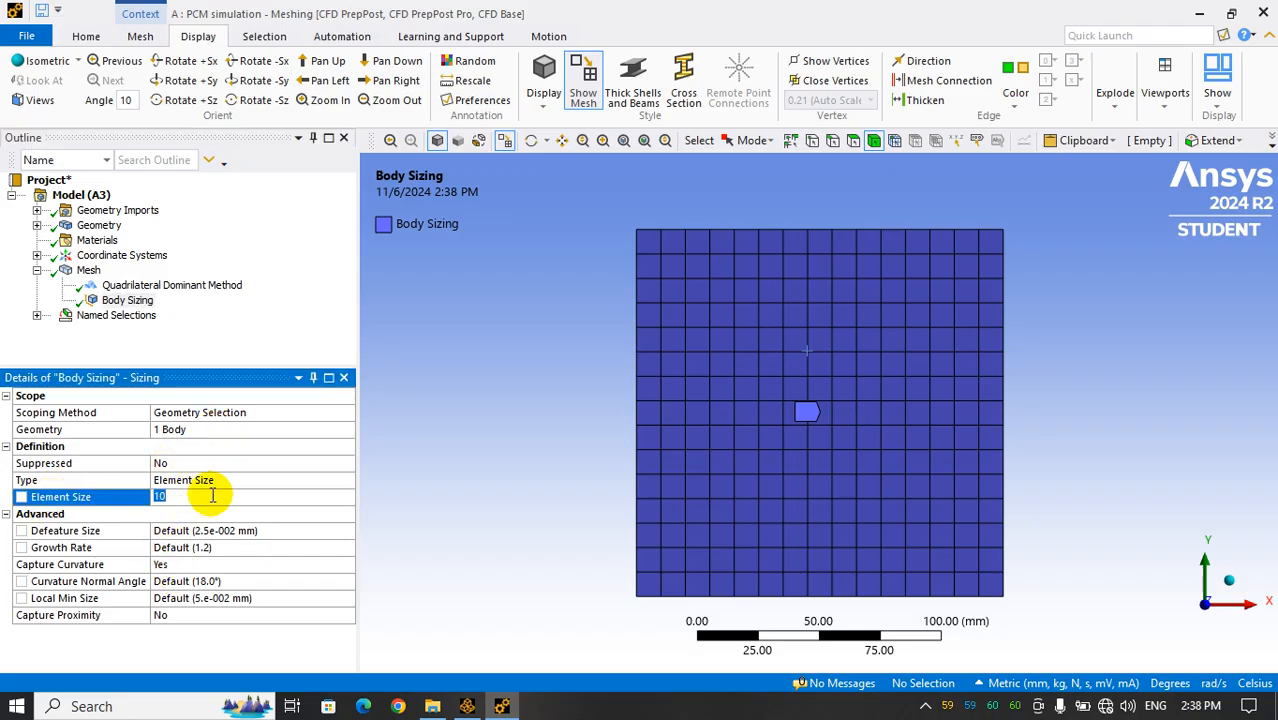
{"action": "type", "text": "1"}
{"action": "key", "text": "Return"}
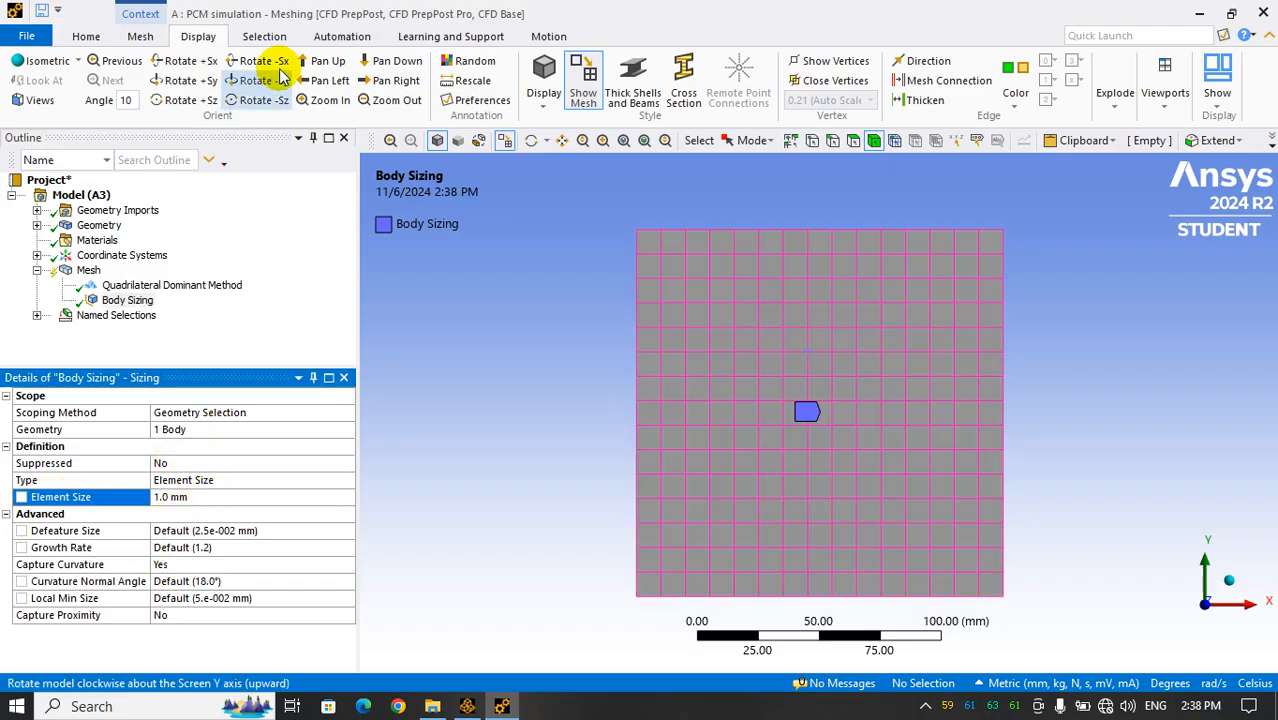
{"action": "left_click", "coordinate": [86, 36]}
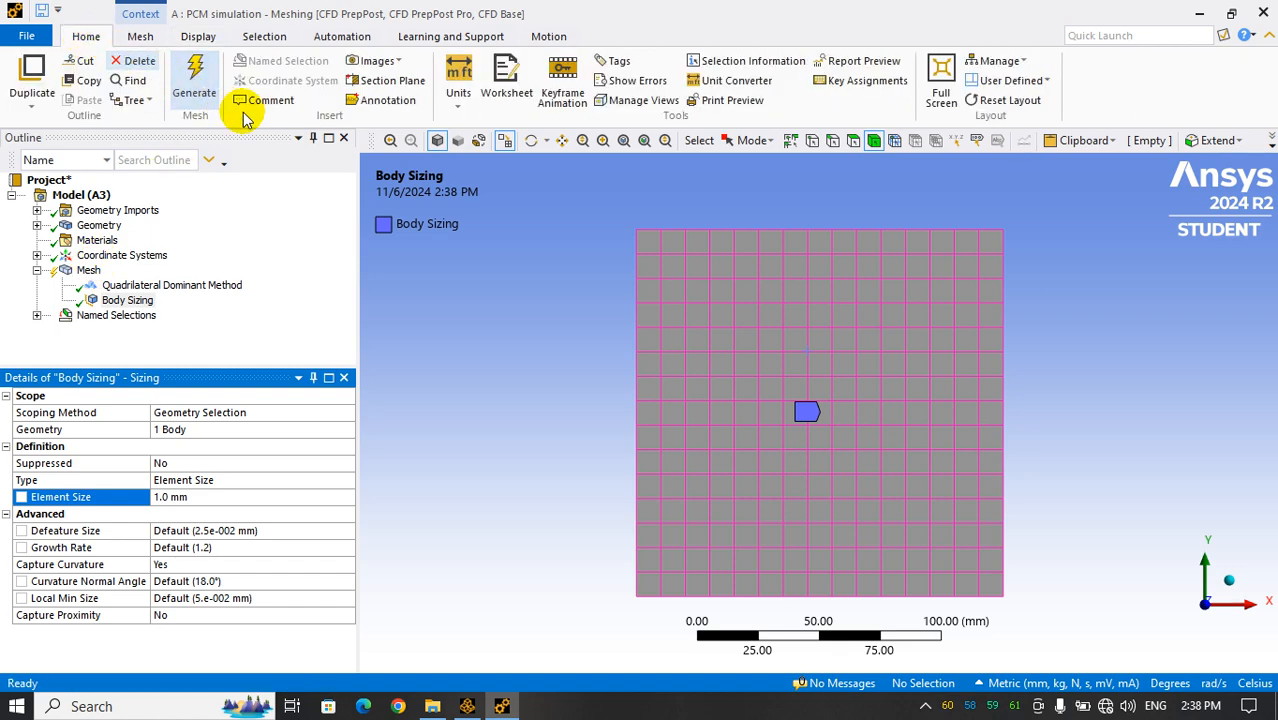
{"action": "left_click", "coordinate": [195, 80]}
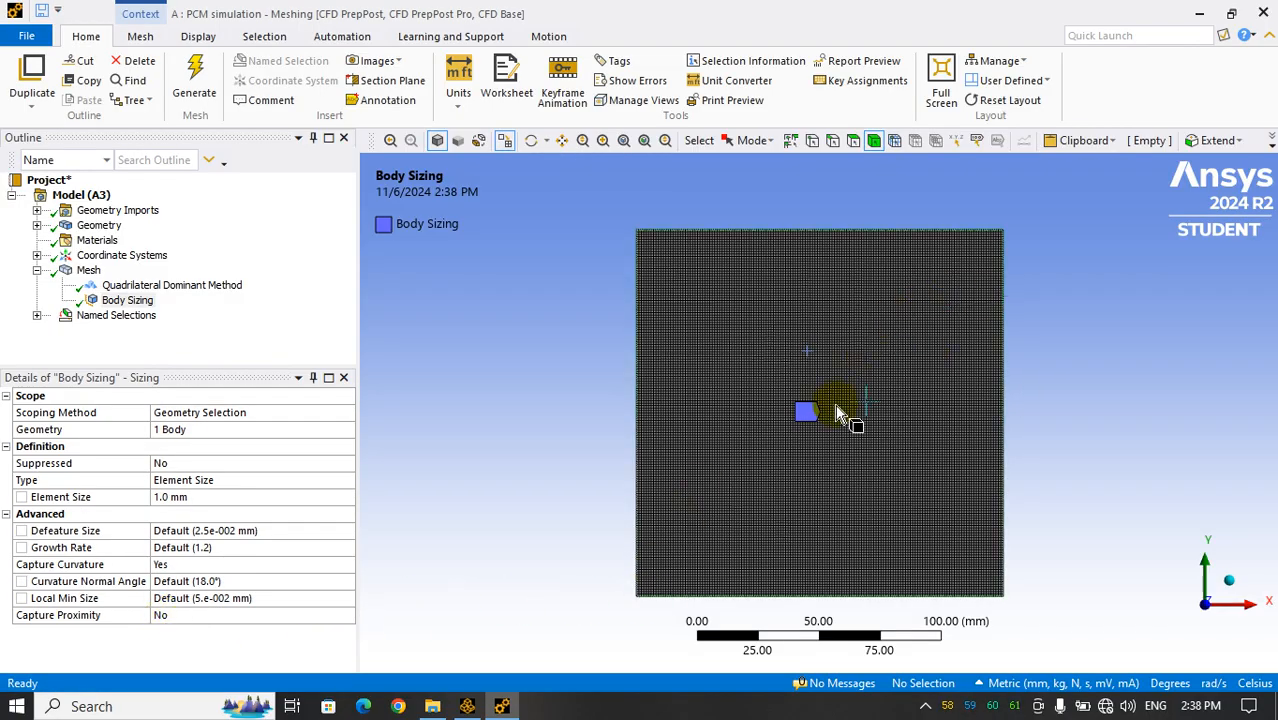
{"action": "scroll", "coordinate": [835, 425], "scroll_direction": "up", "scroll_amount": 3}
{"action": "scroll", "coordinate": [683, 424], "scroll_direction": "down", "scroll_amount": 2}
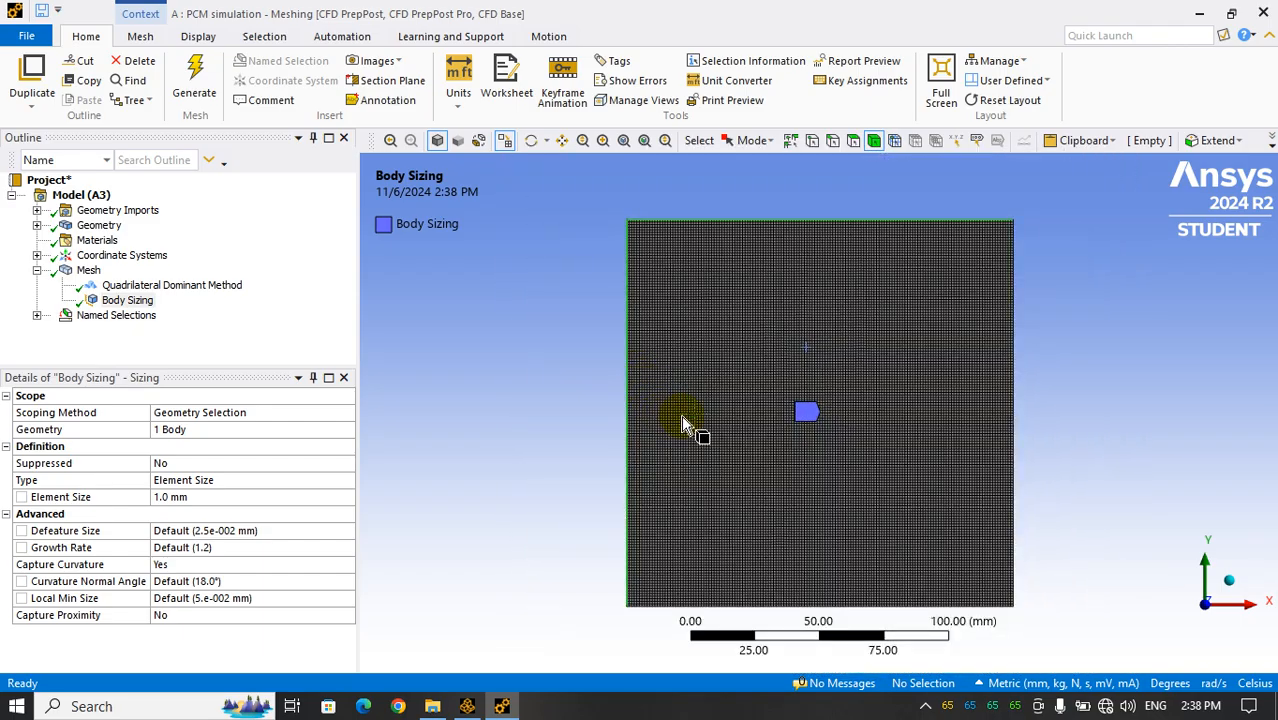
Set the Body Sizing element size to 10 mm and regenerate the mesh
{"action": "left_click", "coordinate": [199, 498]}
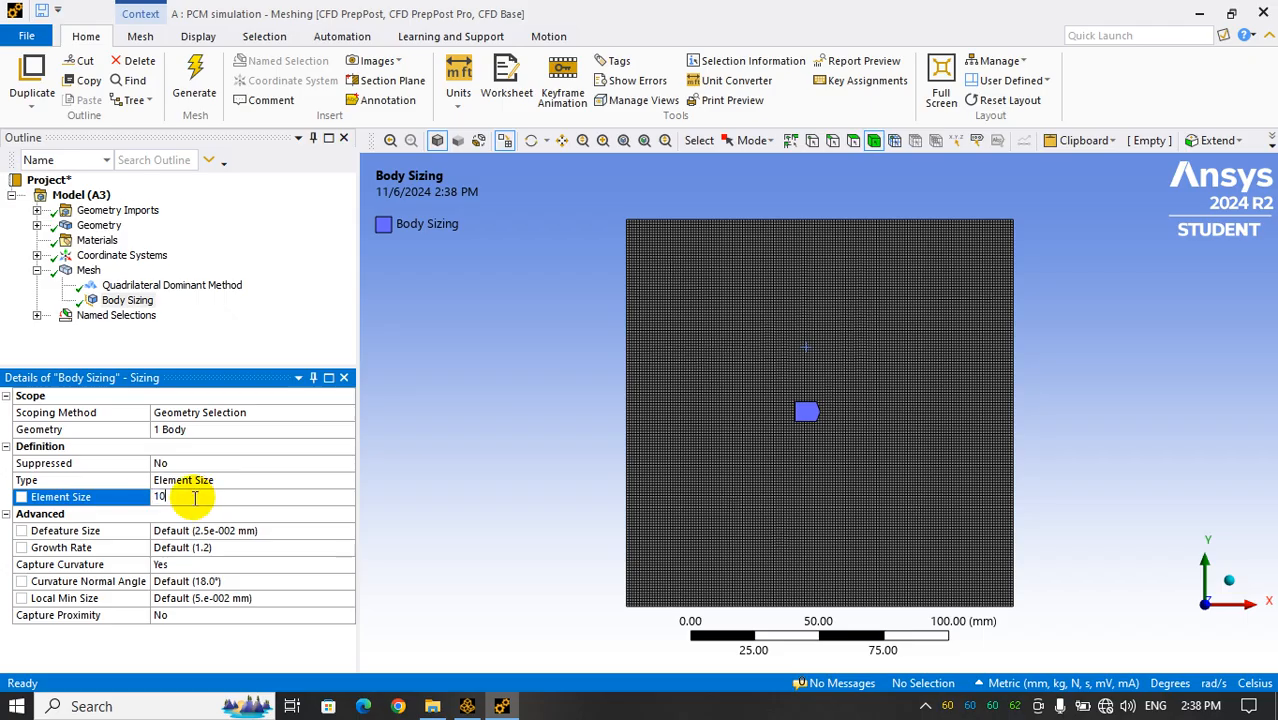
{"action": "type", "text": "10"}
{"action": "key", "text": "Return"}
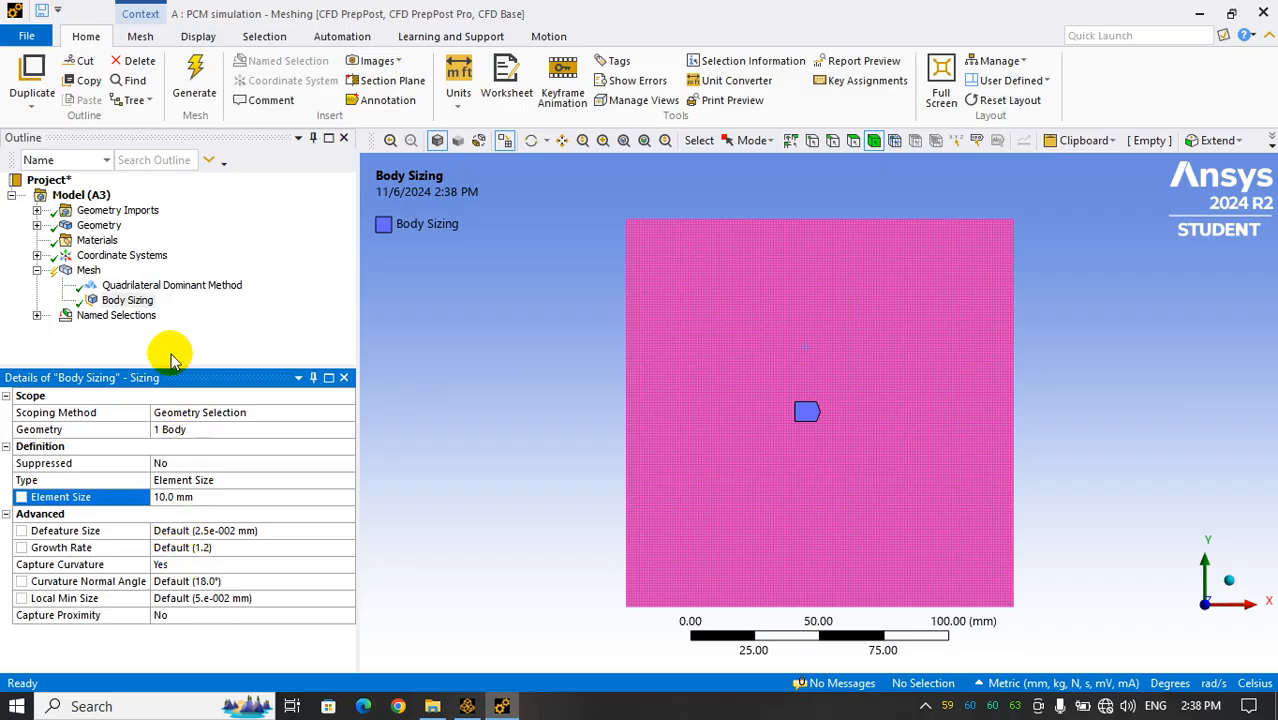
{"action": "left_click", "coordinate": [155, 286]}
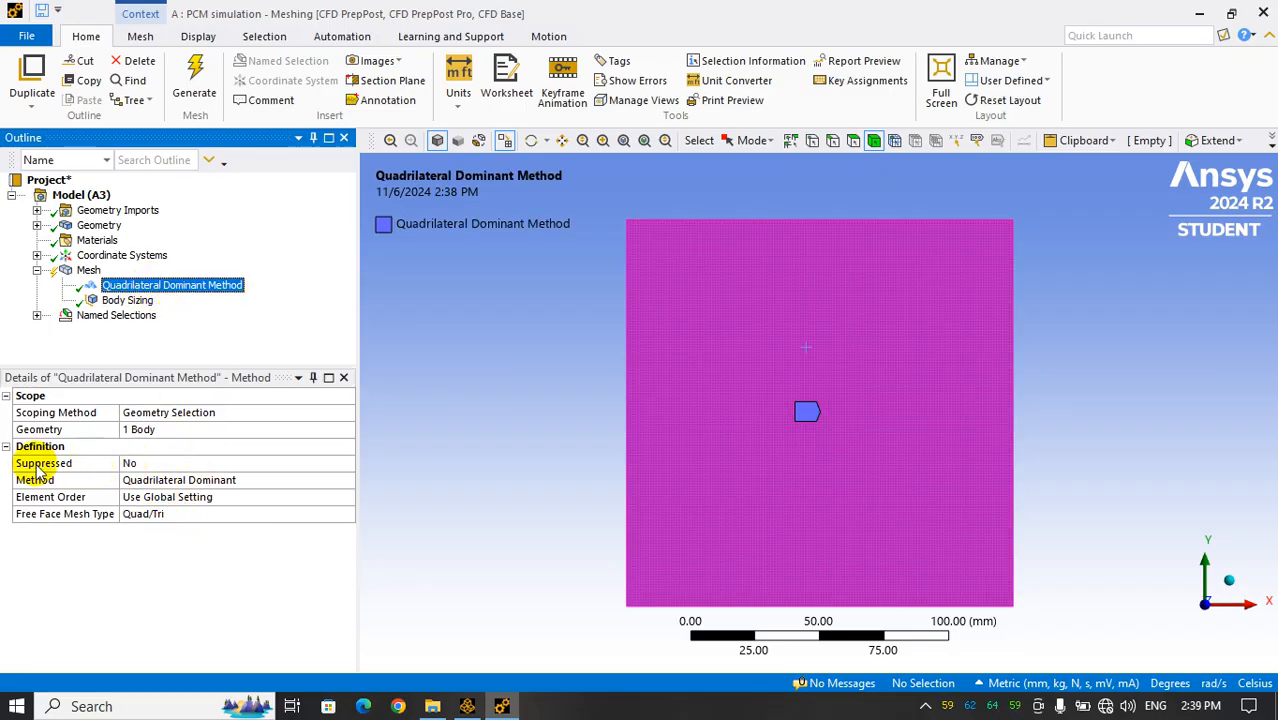
{"action": "left_click", "coordinate": [189, 86]}
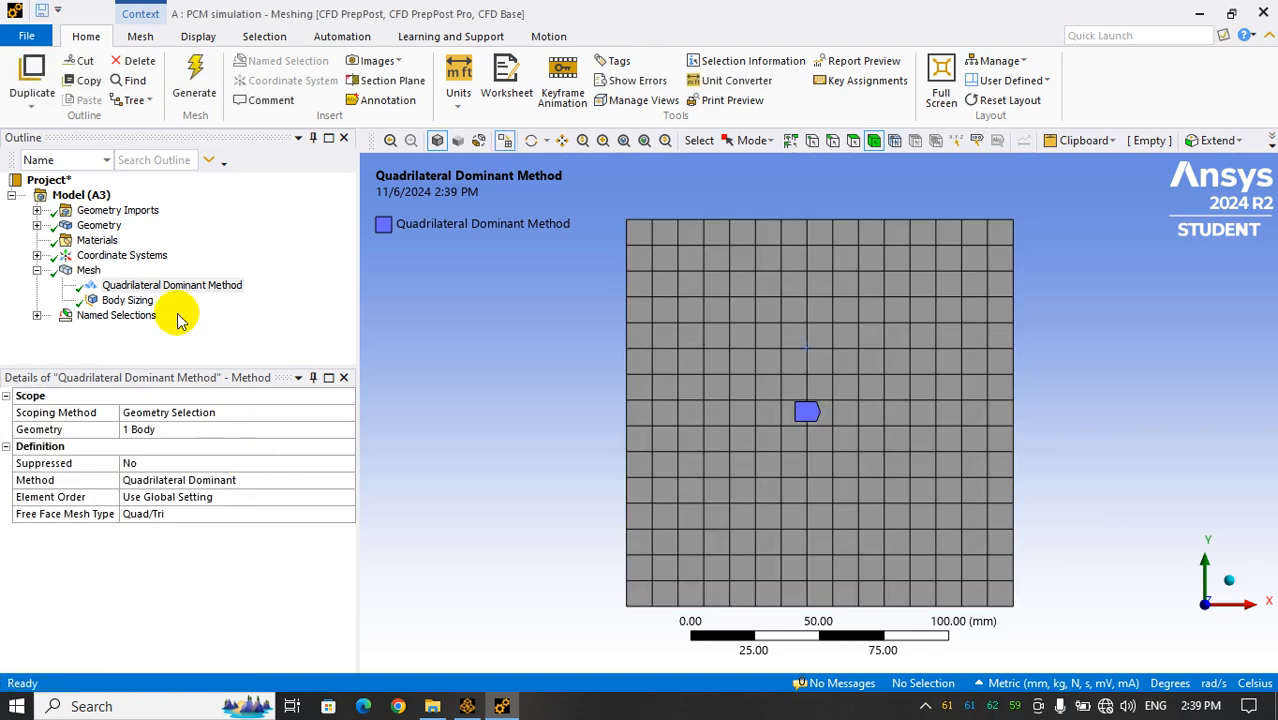
Change the body's meshing method to Triangles and regenerate the mesh
{"action": "left_click", "coordinate": [157, 288]}
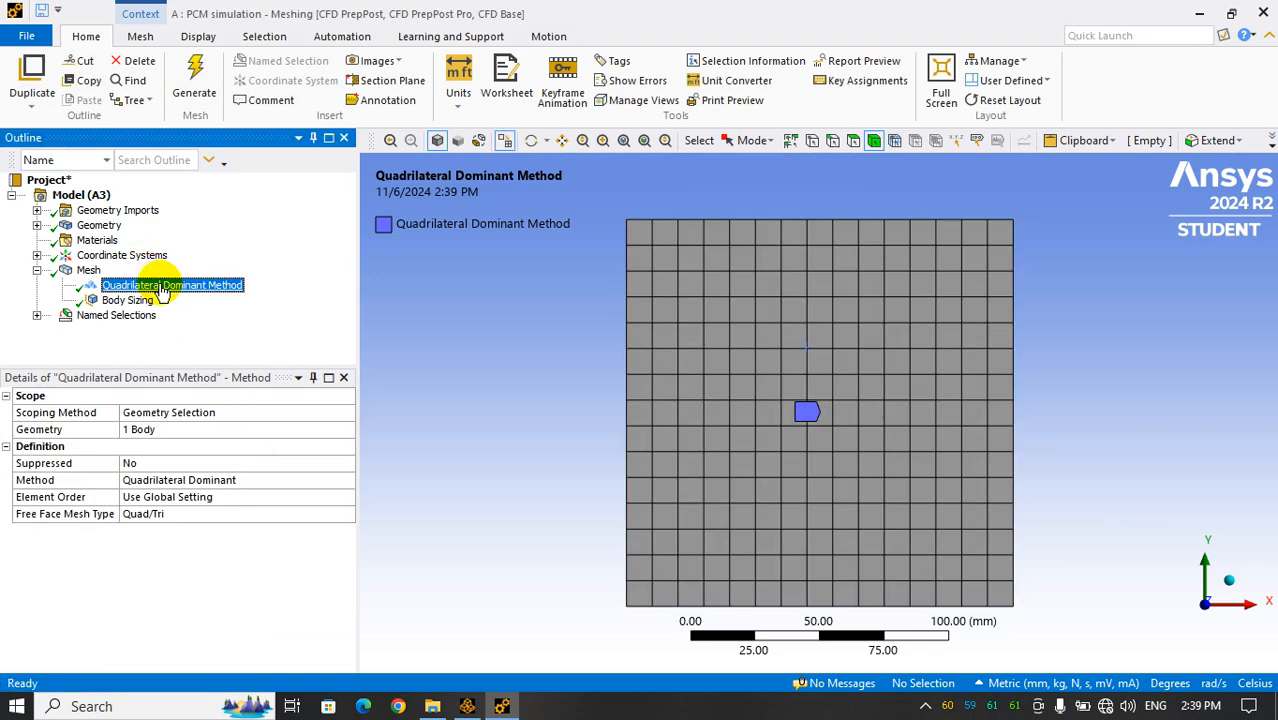
{"action": "left_click", "coordinate": [203, 480]}
{"action": "left_click", "coordinate": [347, 484]}
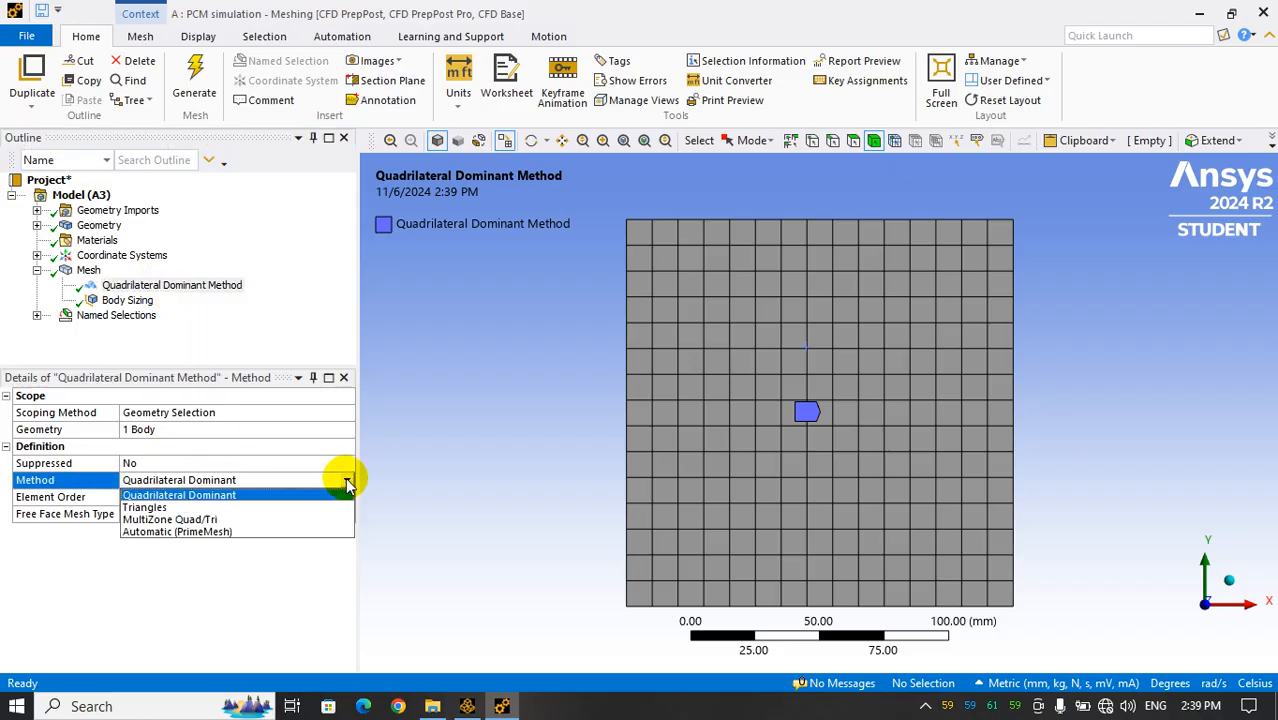
{"action": "left_click", "coordinate": [190, 507]}
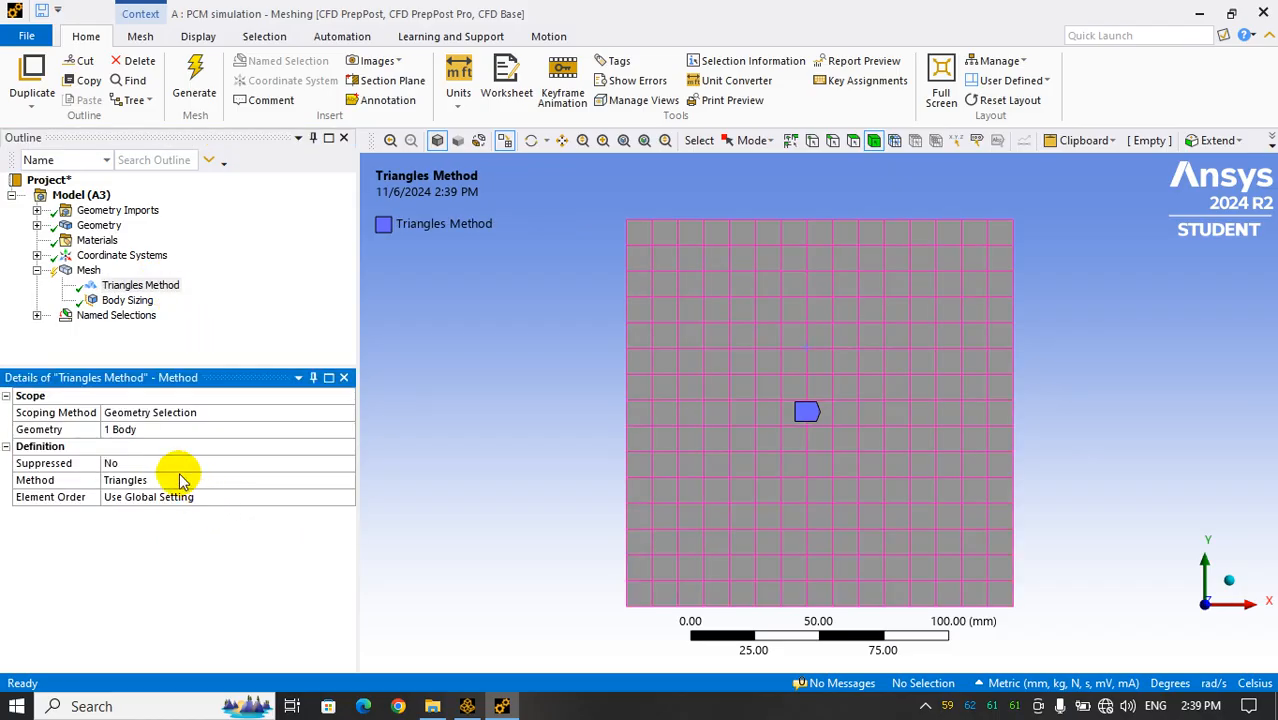
{"action": "left_click", "coordinate": [196, 80]}
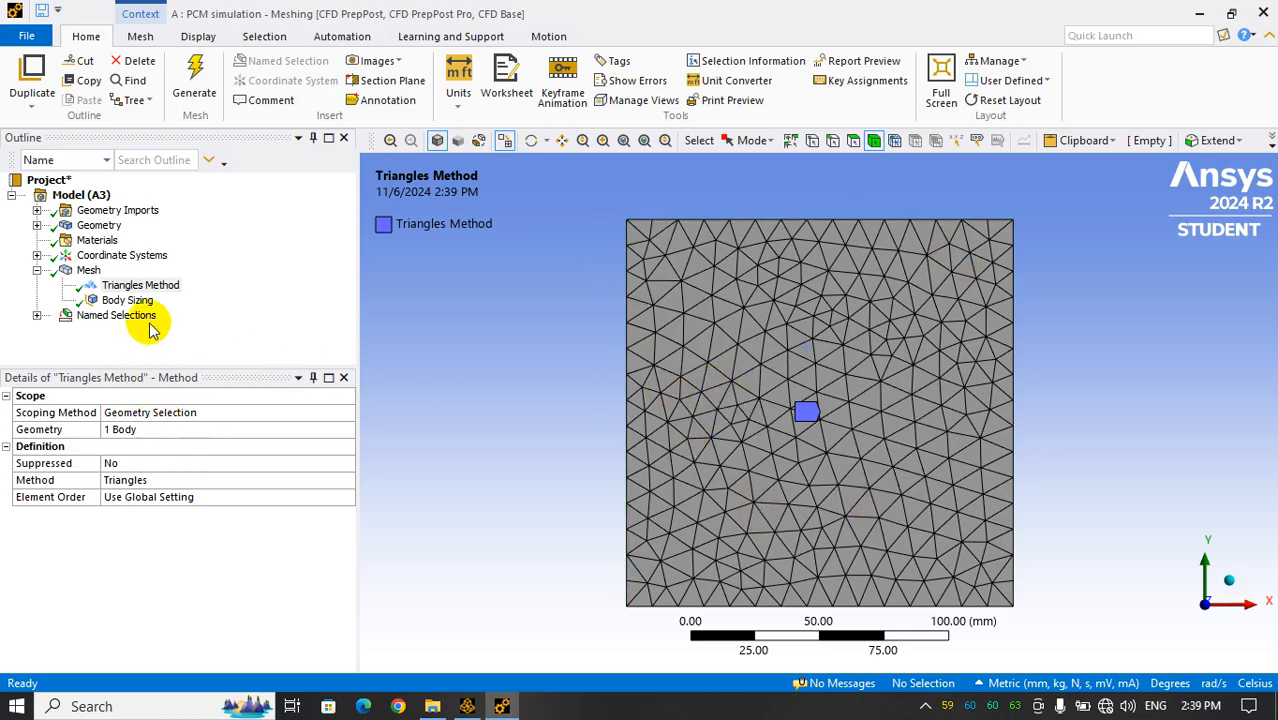
Change the body's meshing method to Quadrilateral Dominant and regenerate the mesh
{"action": "left_click", "coordinate": [135, 286]}
{"action": "left_click", "coordinate": [272, 479]}
{"action": "left_click", "coordinate": [346, 480]}
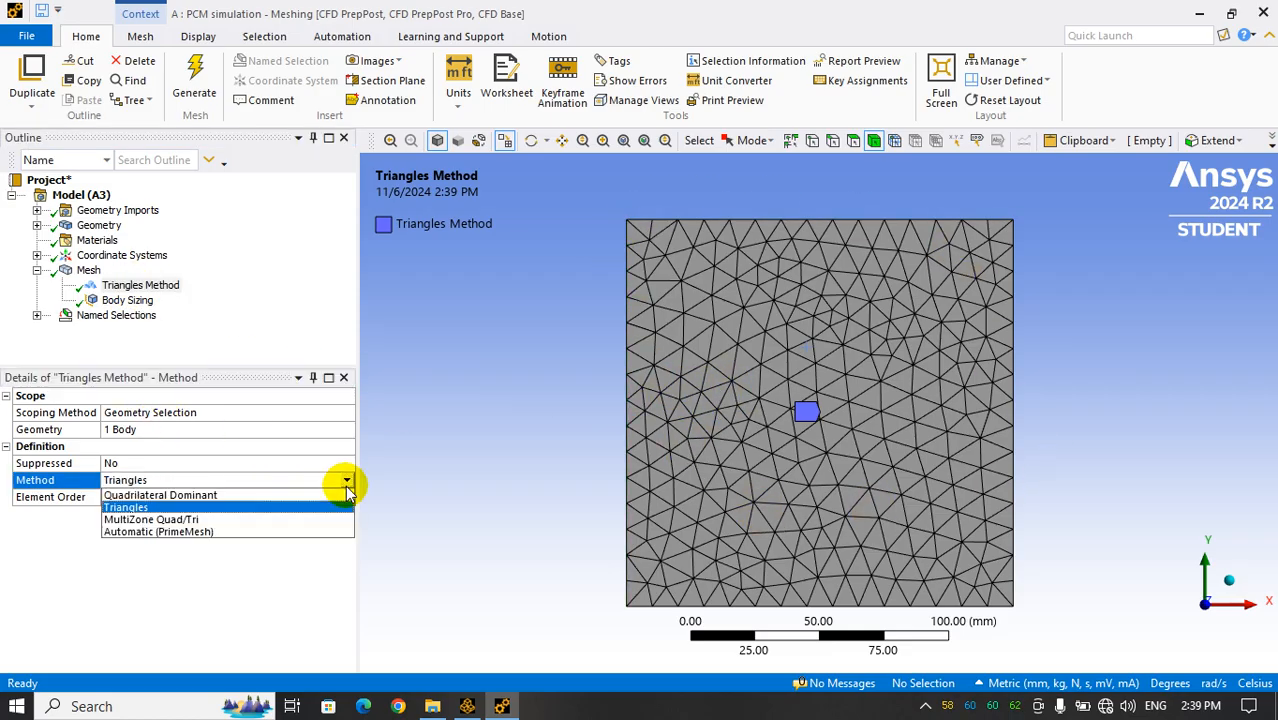
{"action": "left_click", "coordinate": [160, 495]}
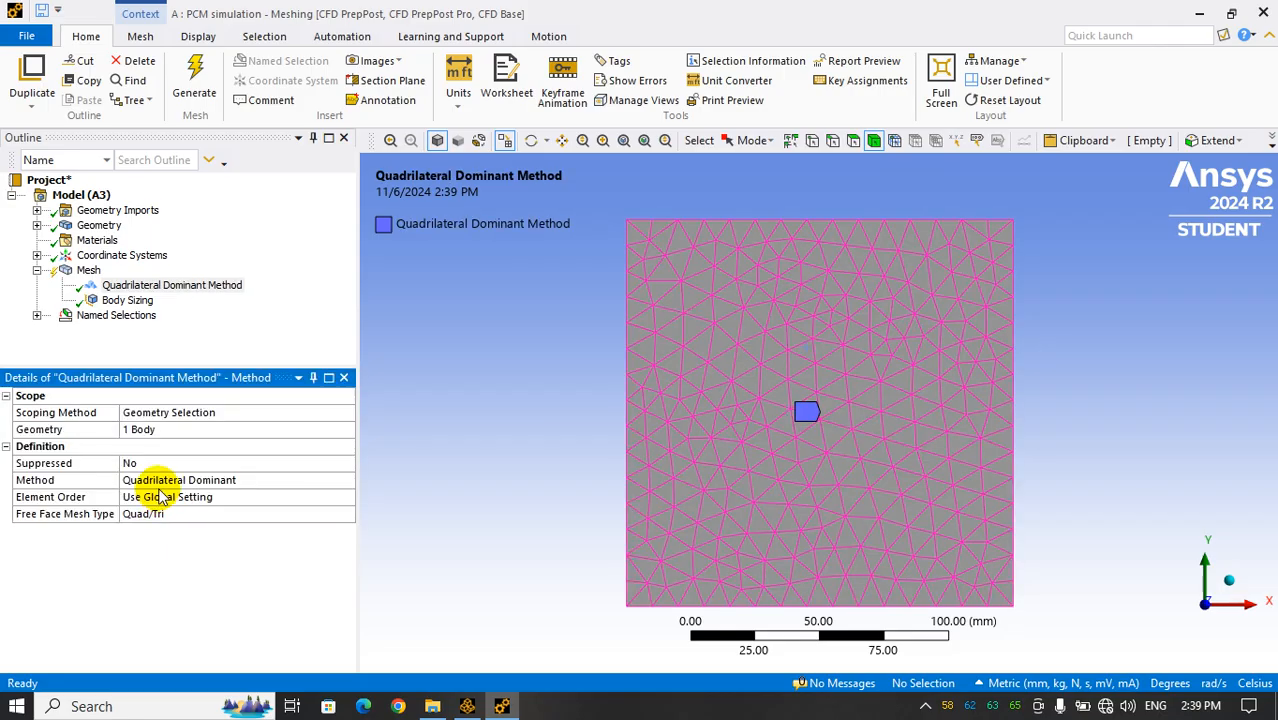
{"action": "left_click", "coordinate": [196, 82]}
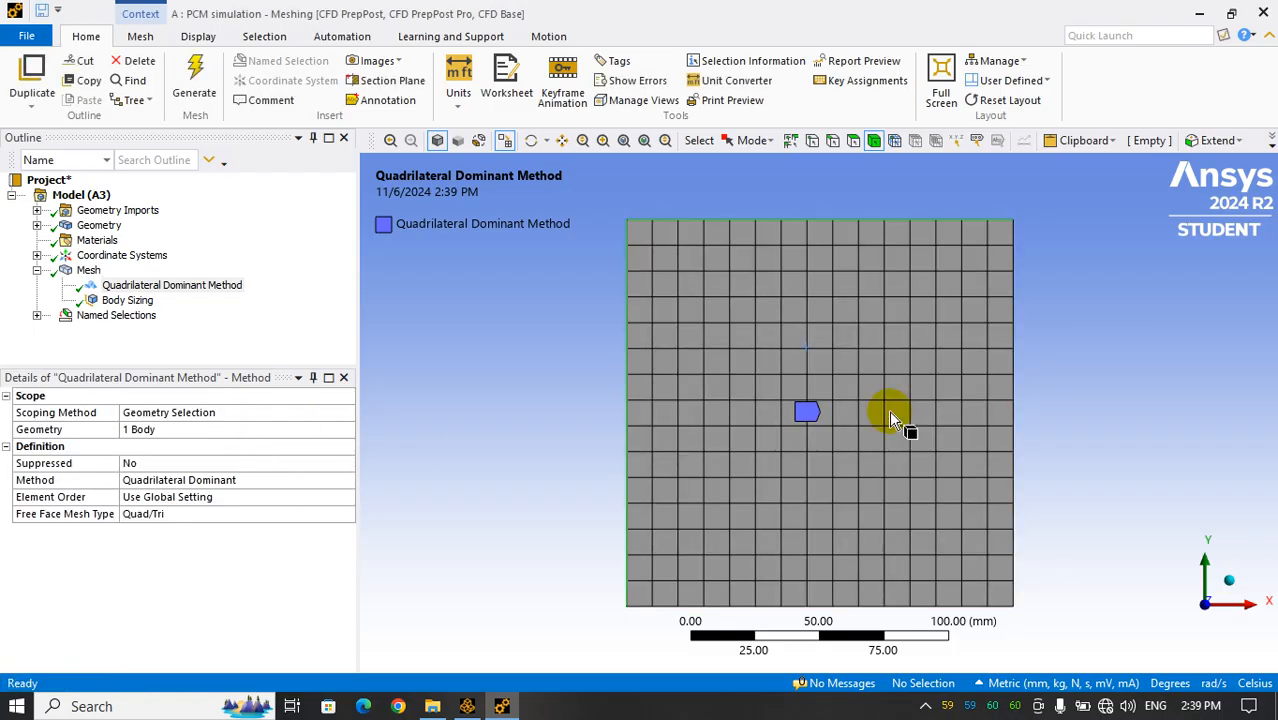
Review the Body Sizing settings and the mesh's default, sizing and advanced settings
{"action": "left_click", "coordinate": [120, 300]}
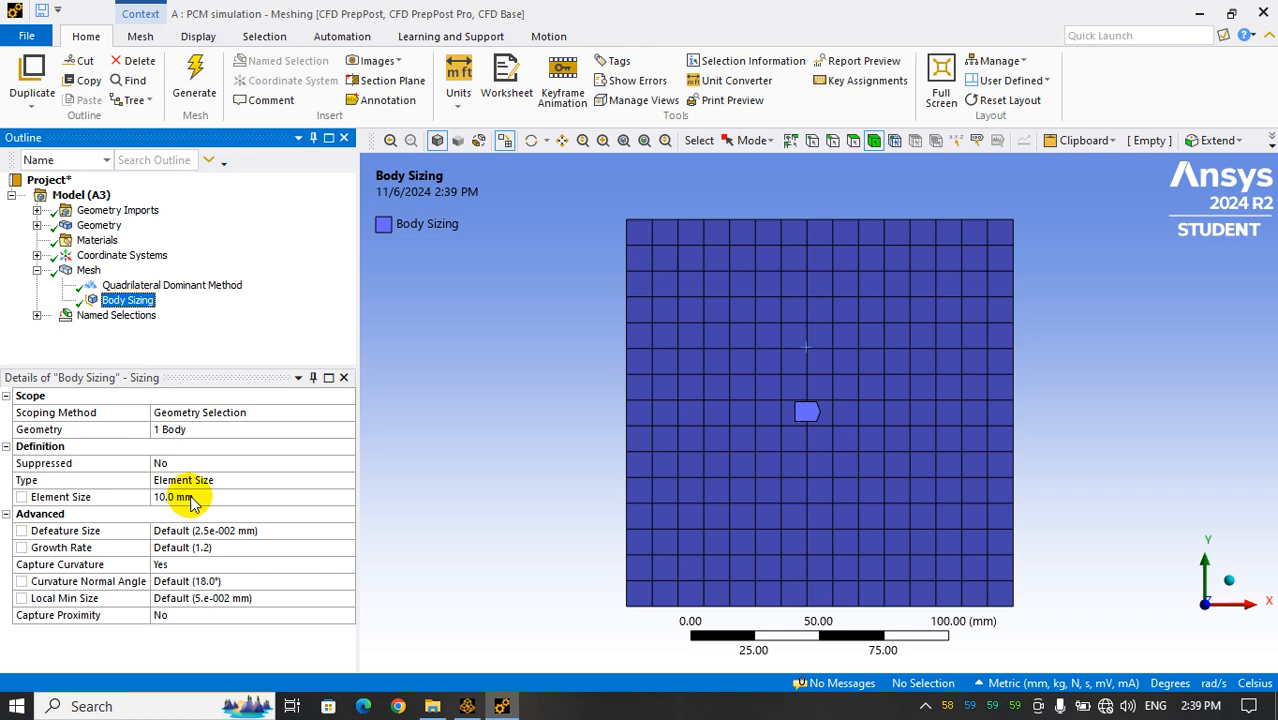
{"action": "left_click", "coordinate": [88, 270]}
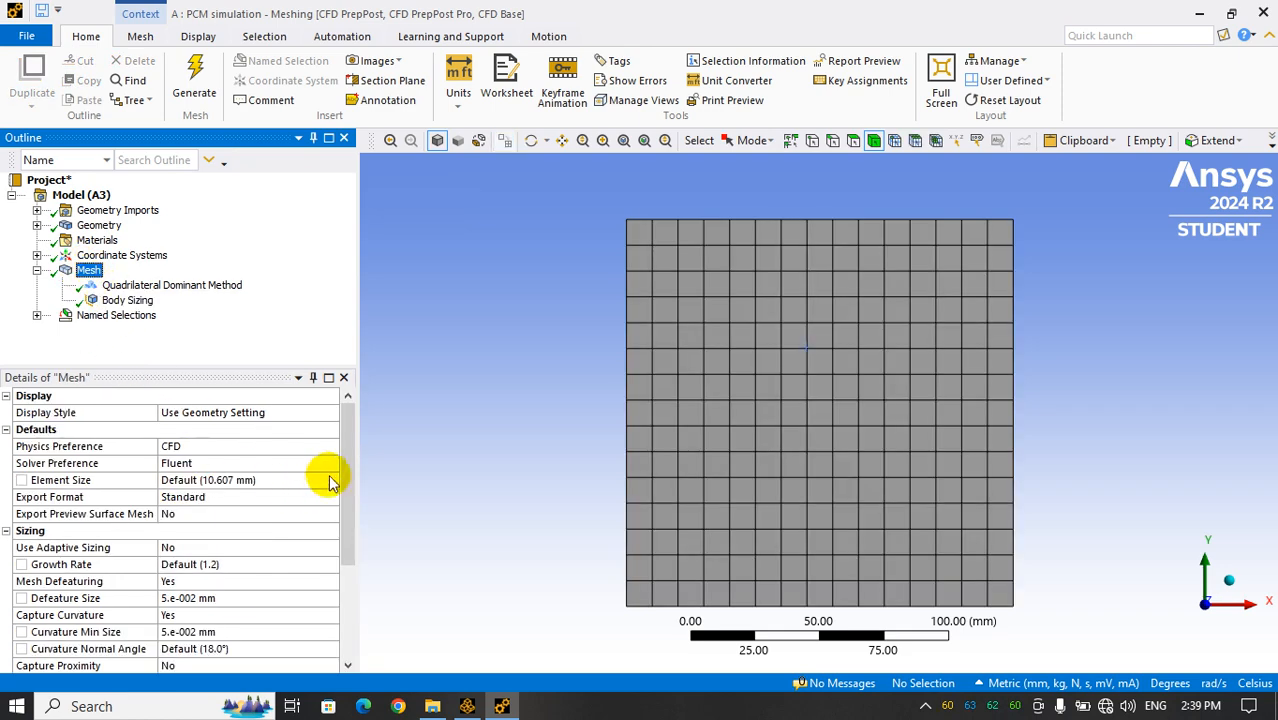
{"action": "mouse_move", "coordinate": [343, 471]}
{"action": "left_mouse_down"}
{"action": "mouse_move", "coordinate": [339, 572]}
{"action": "mouse_move", "coordinate": [348, 477]}
{"action": "mouse_move", "coordinate": [355, 485]}
{"action": "left_mouse_up"}
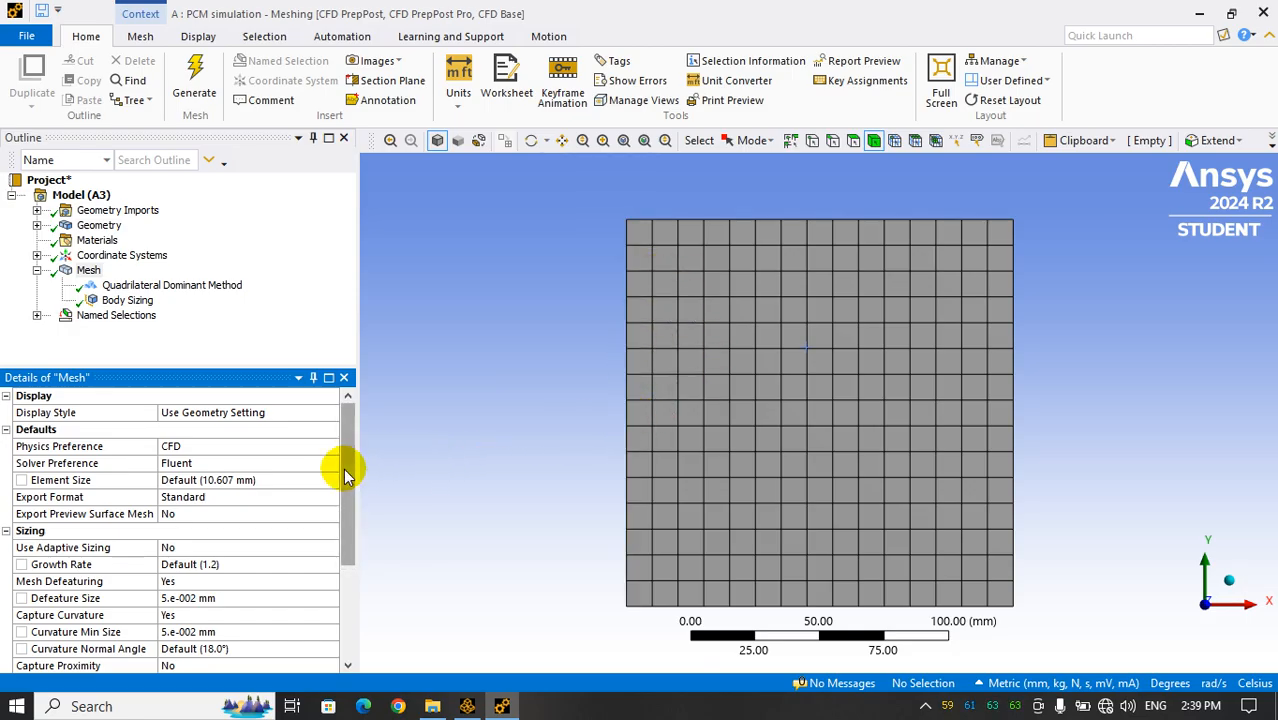
{"action": "left_click_drag", "start_coordinate": [343, 468], "coordinate": [350, 583]}
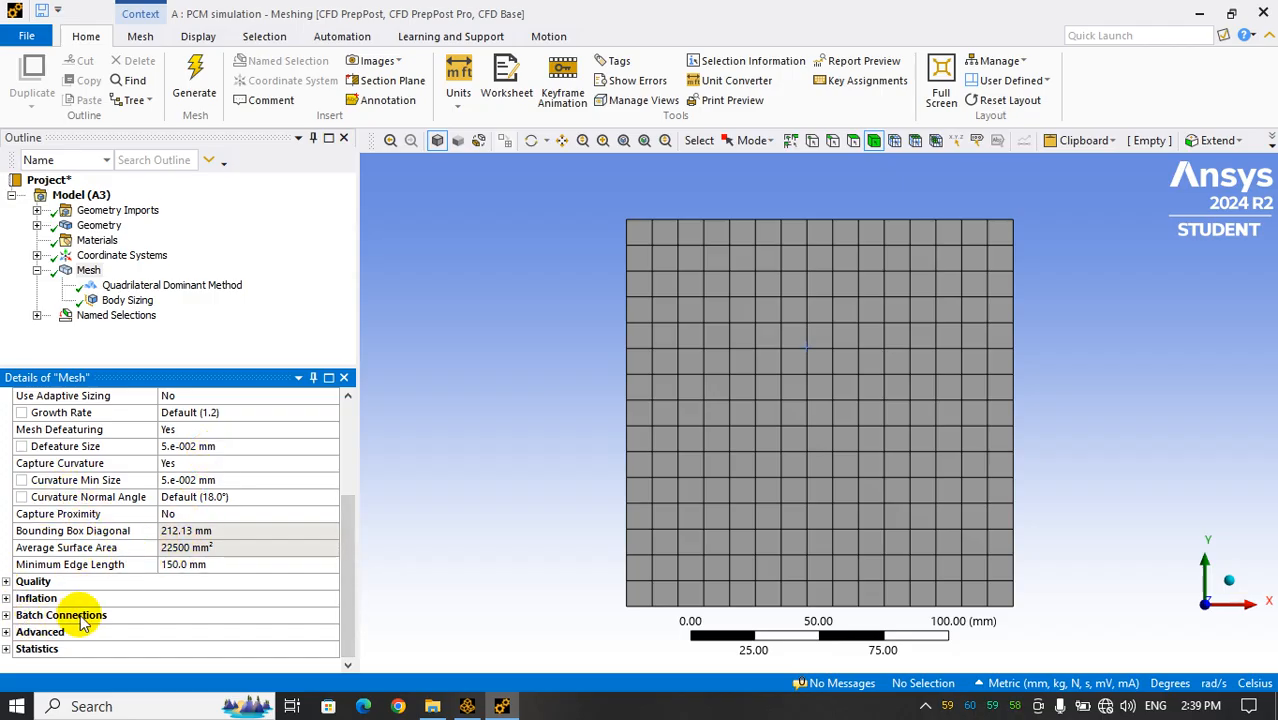
{"action": "left_click", "coordinate": [7, 632]}
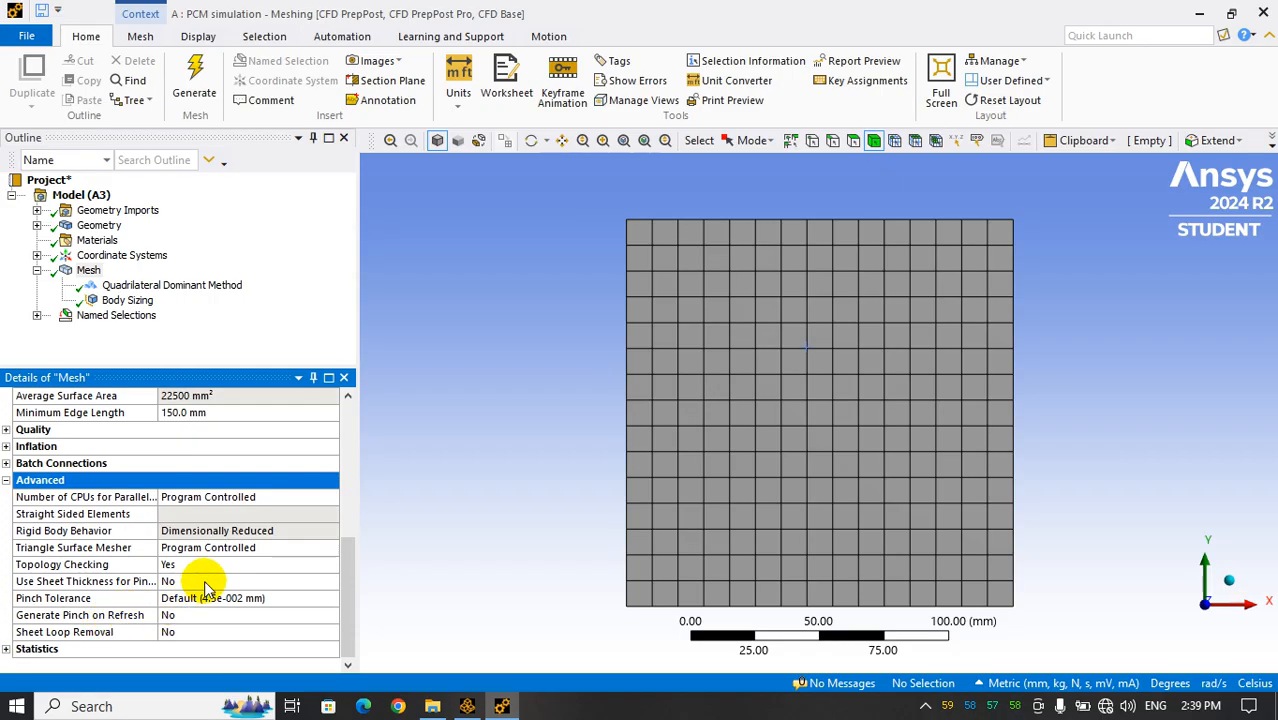
{"action": "scroll", "coordinate": [200, 575], "scroll_direction": "up", "scroll_amount": 8}
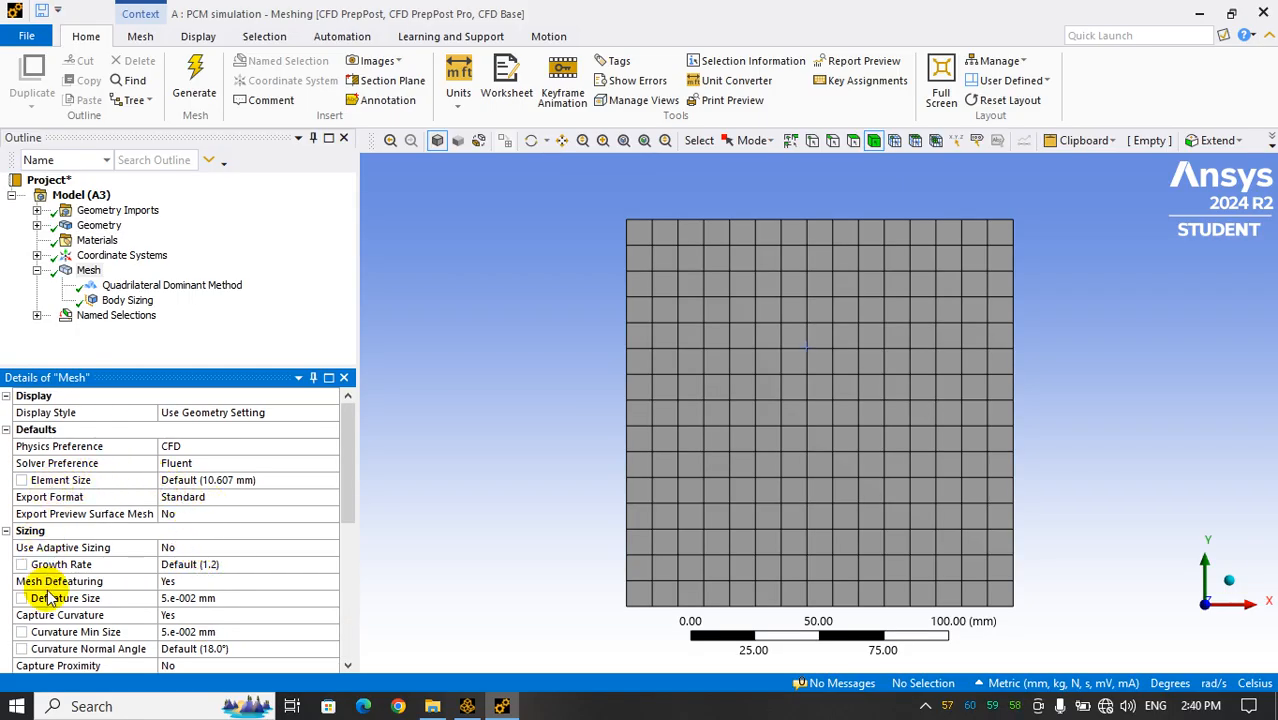
{"action": "scroll", "coordinate": [55, 610], "scroll_direction": "down", "scroll_amount": 1}
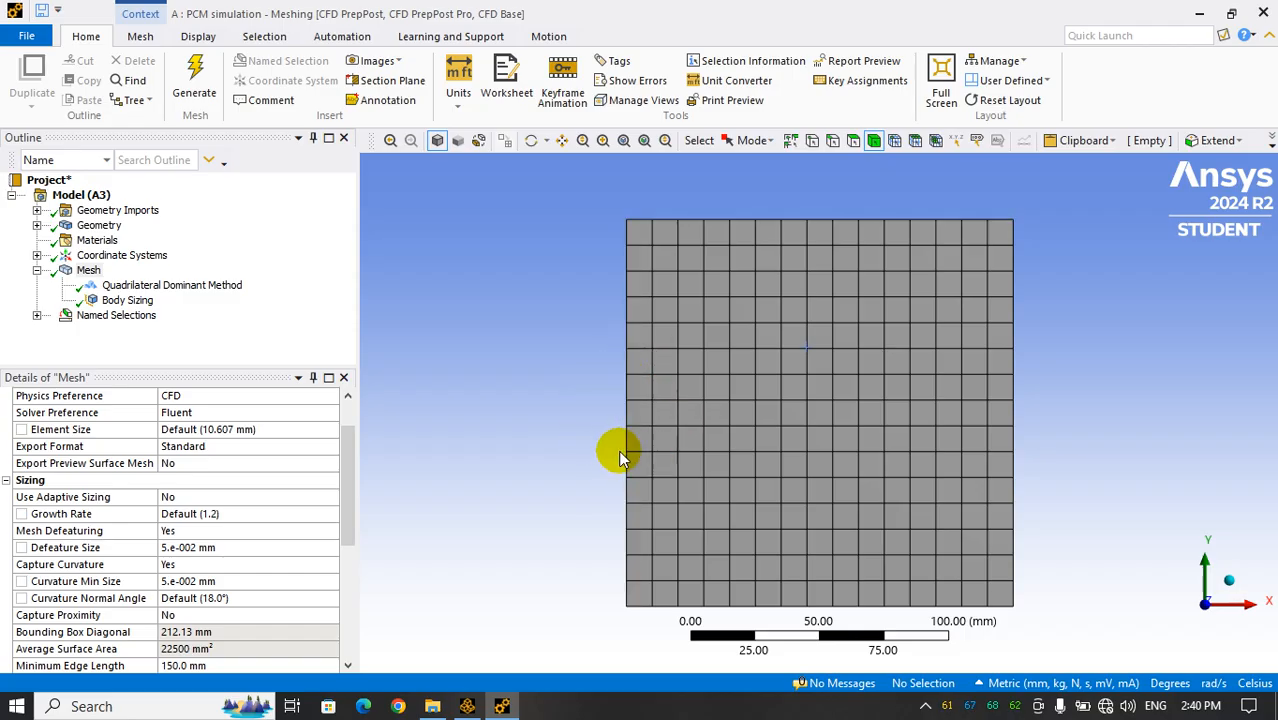
{"action": "scroll", "coordinate": [198, 436], "scroll_direction": "up", "scroll_amount": 3}
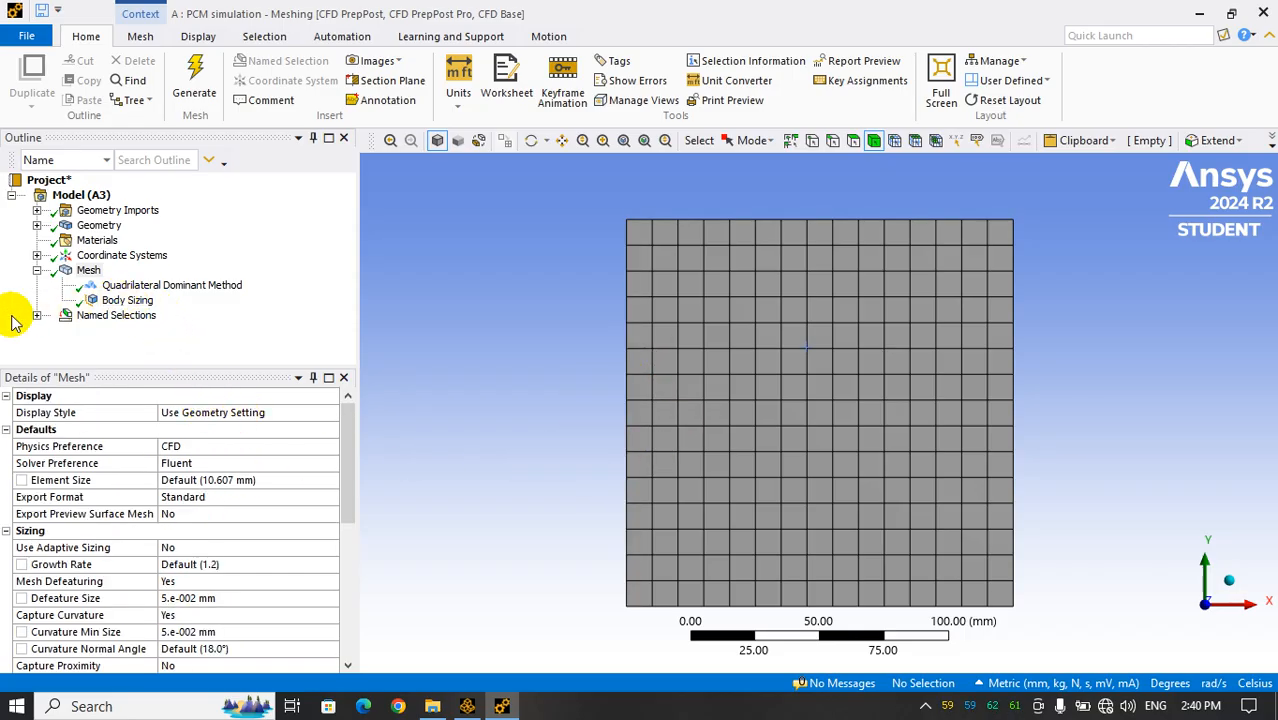
Regenerate the mesh and view its node and element statistics
{"action": "left_click", "coordinate": [194, 80]}
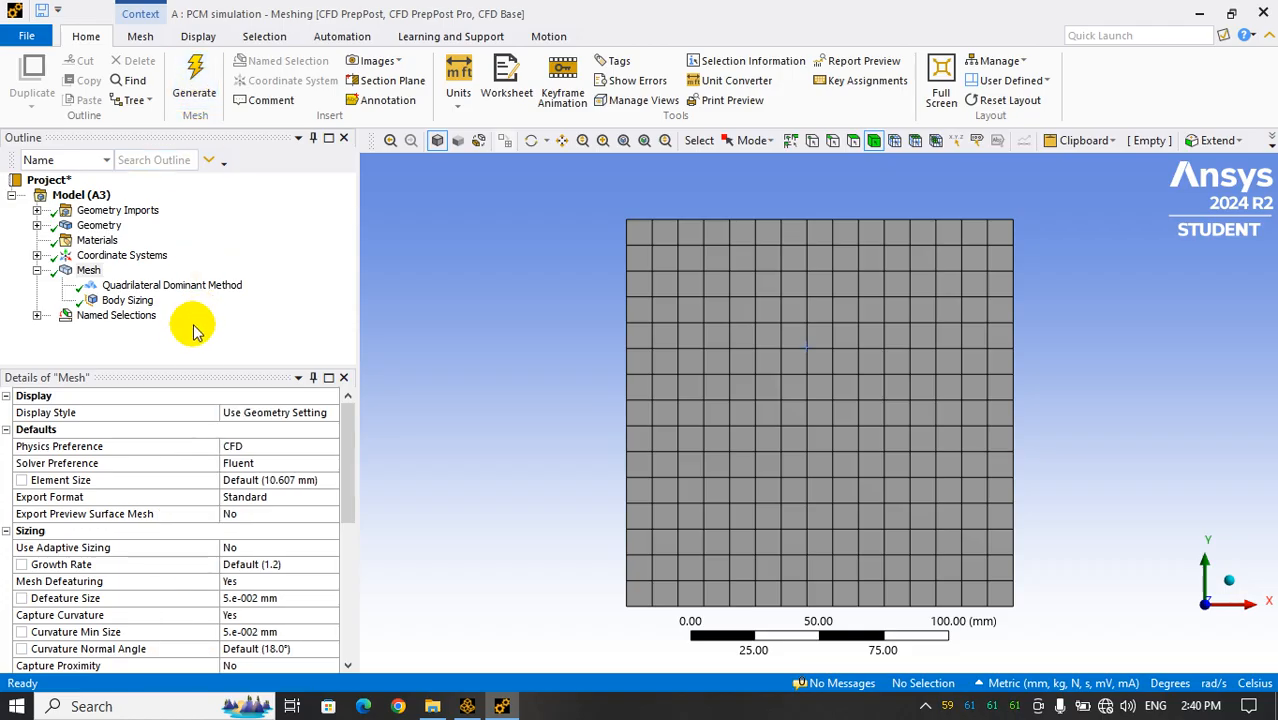
{"action": "left_click", "coordinate": [86, 270]}
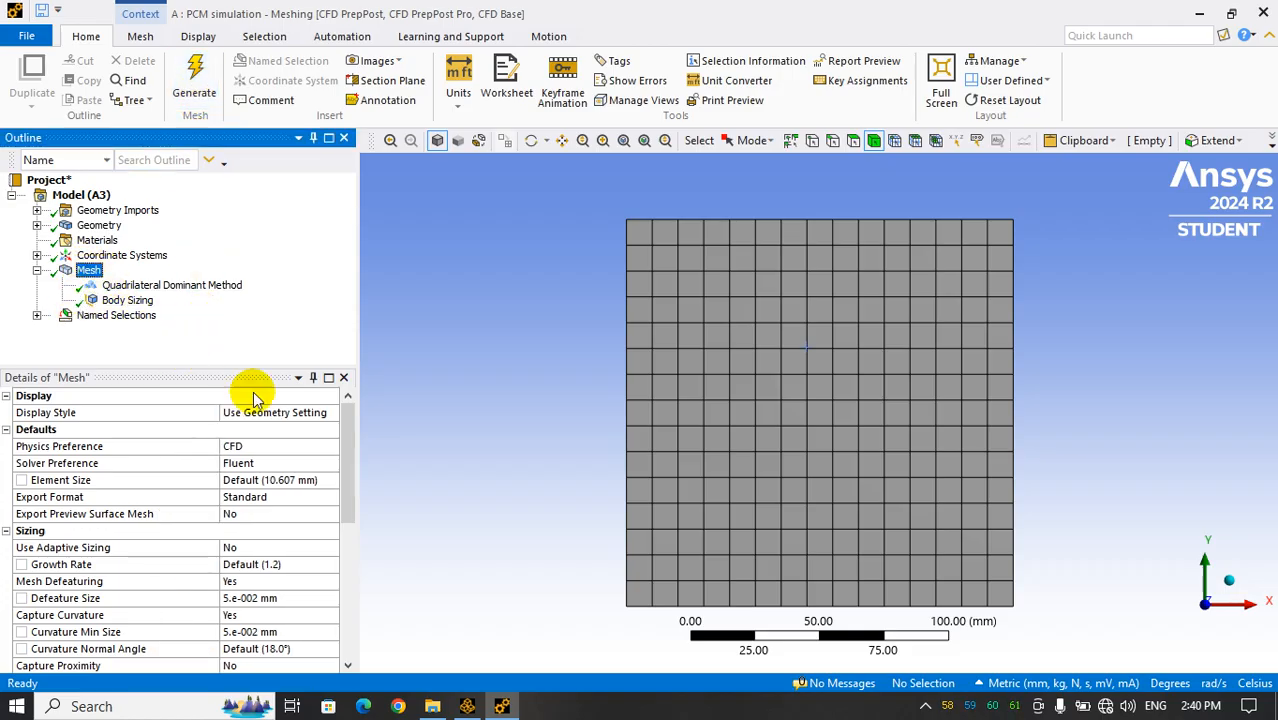
{"action": "left_click_drag", "start_coordinate": [342, 485], "coordinate": [330, 625]}
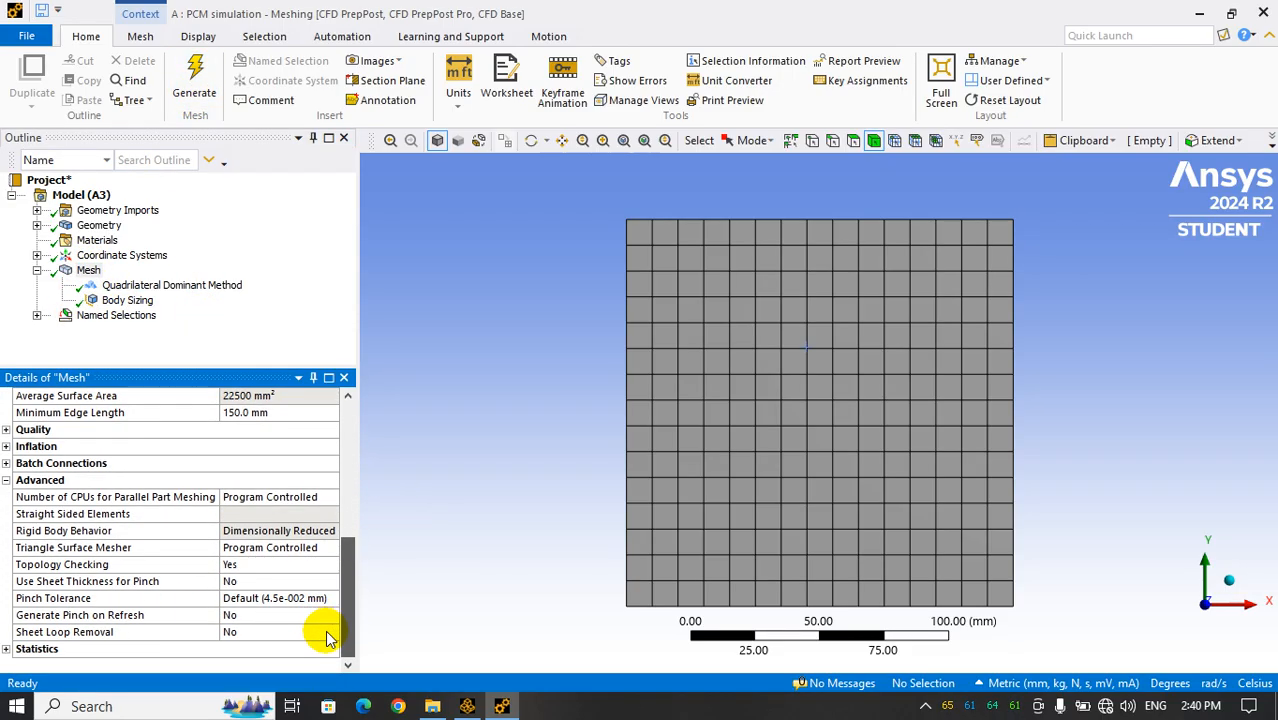
{"action": "left_click", "coordinate": [6, 649]}
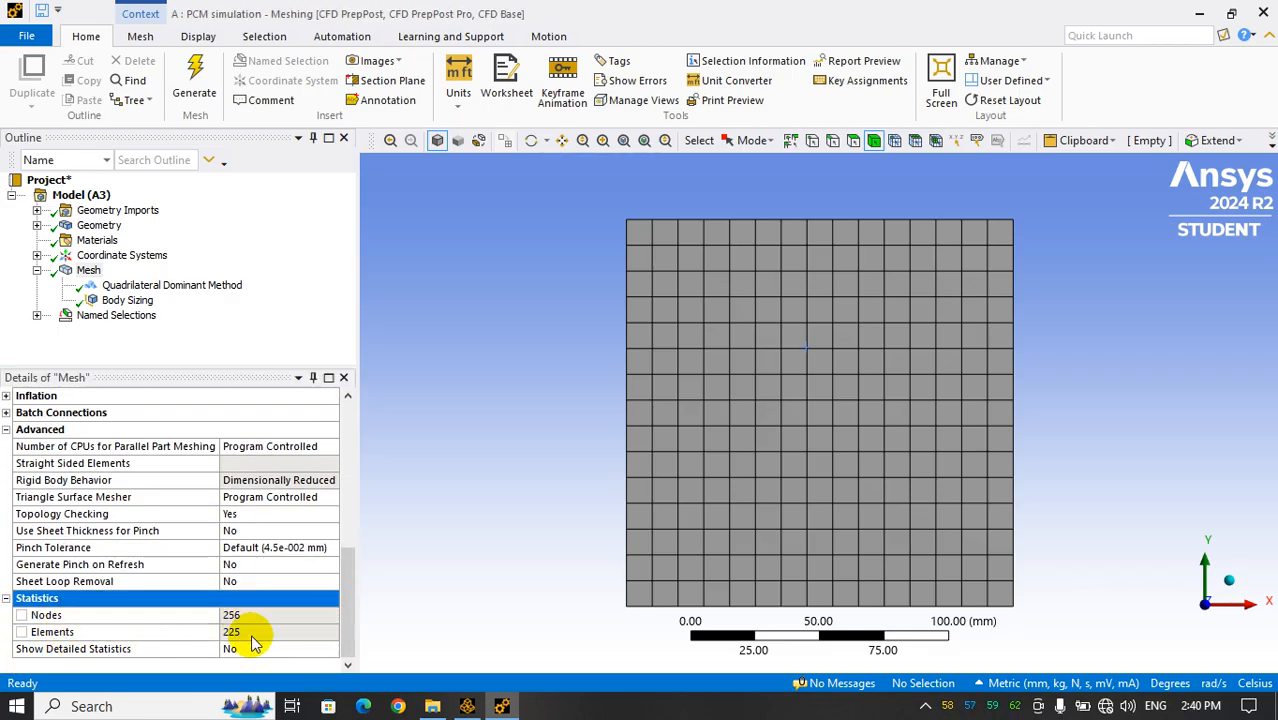
{"action": "left_click", "coordinate": [88, 270]}
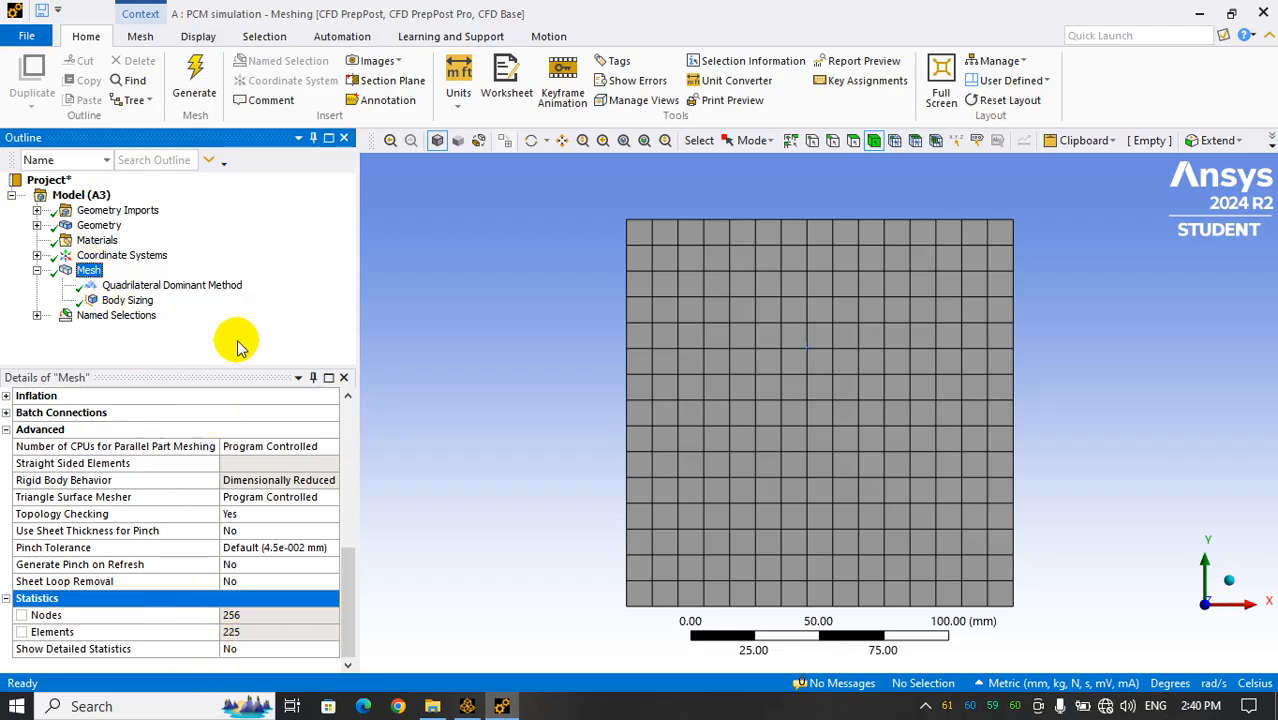
Save the project, close the mesh editor and update the Mesh cell of the PCM simulation system in Workbench
{"action": "left_click", "coordinate": [46, 14]}
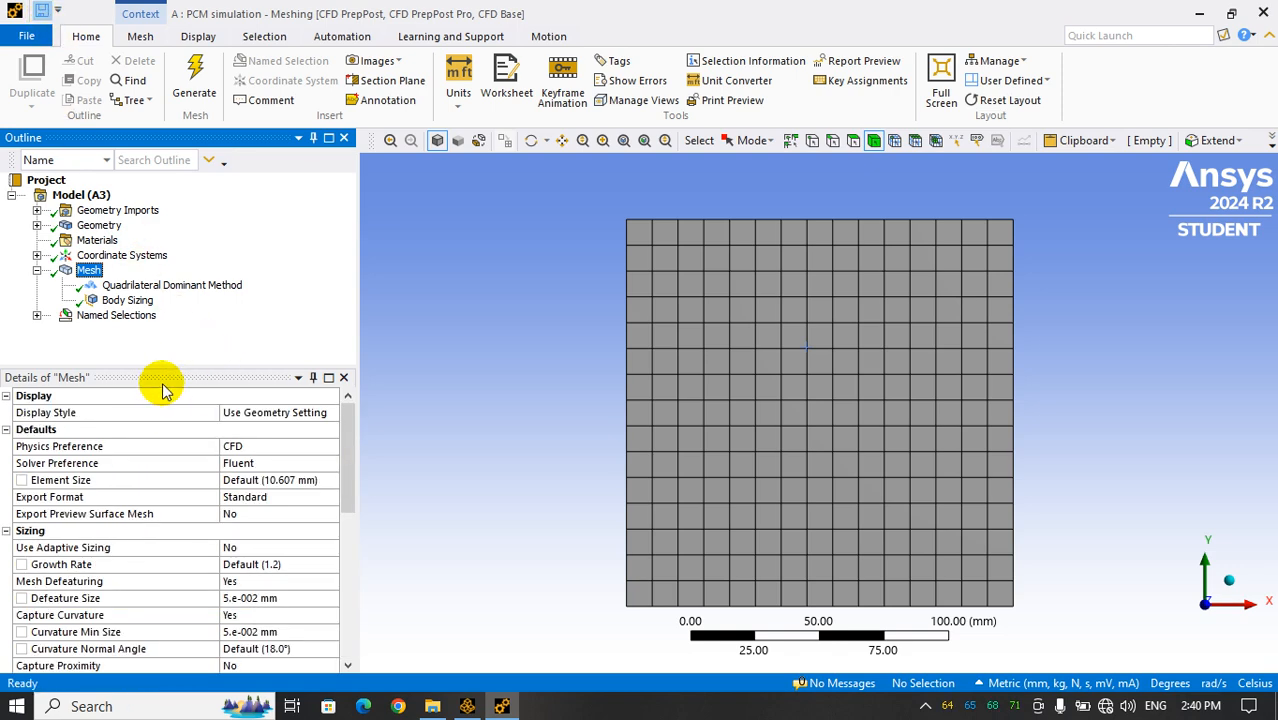
{"action": "left_click", "coordinate": [1263, 14]}
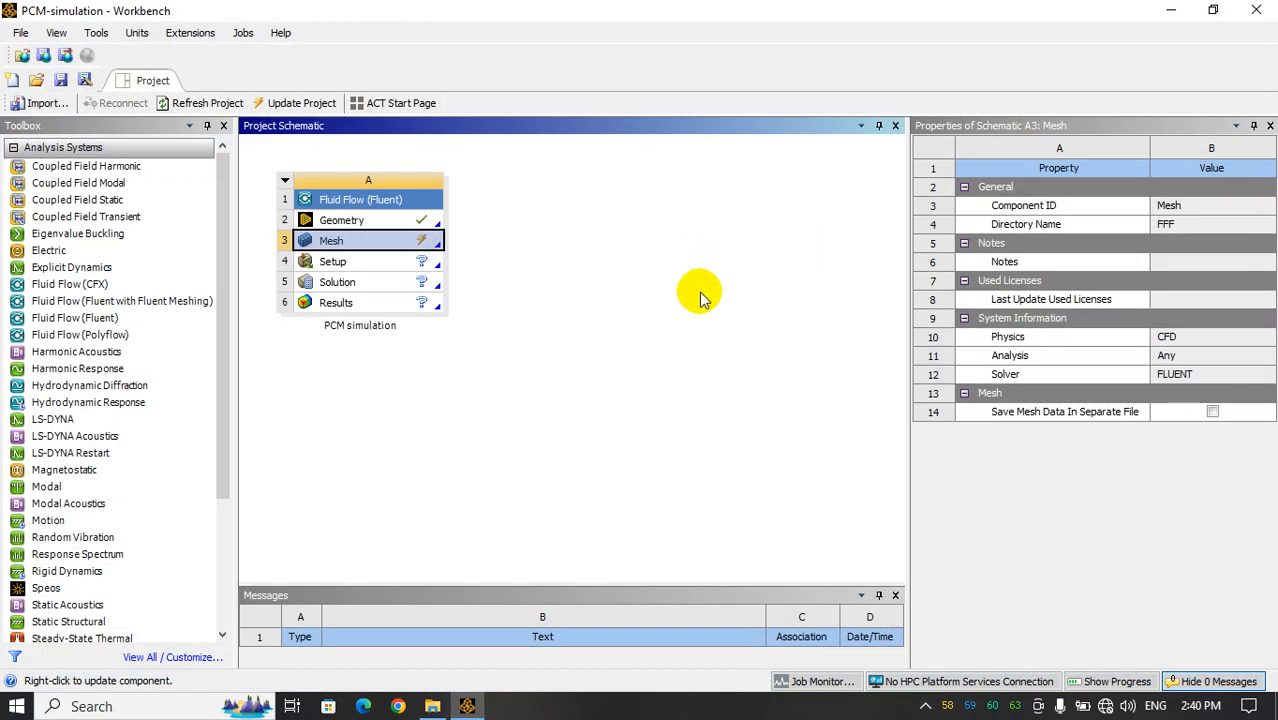
{"action": "right_click", "coordinate": [372, 241]}
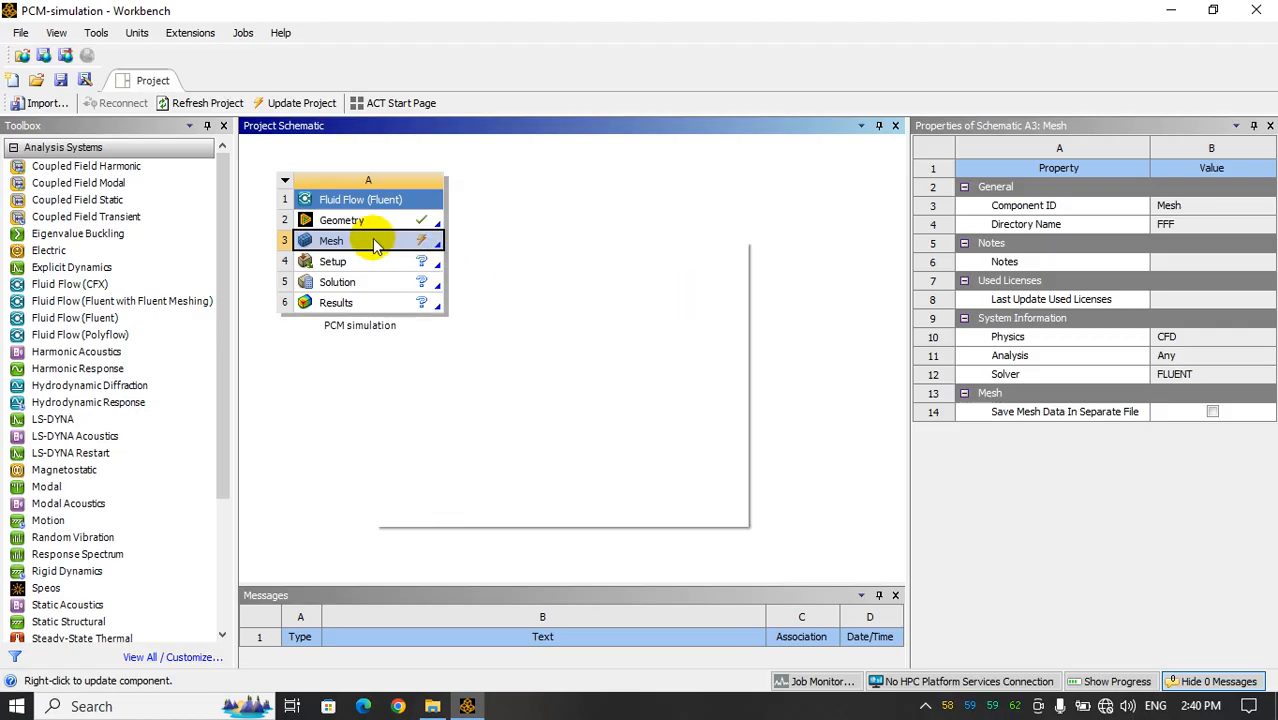
{"action": "left_click", "coordinate": [430, 344]}
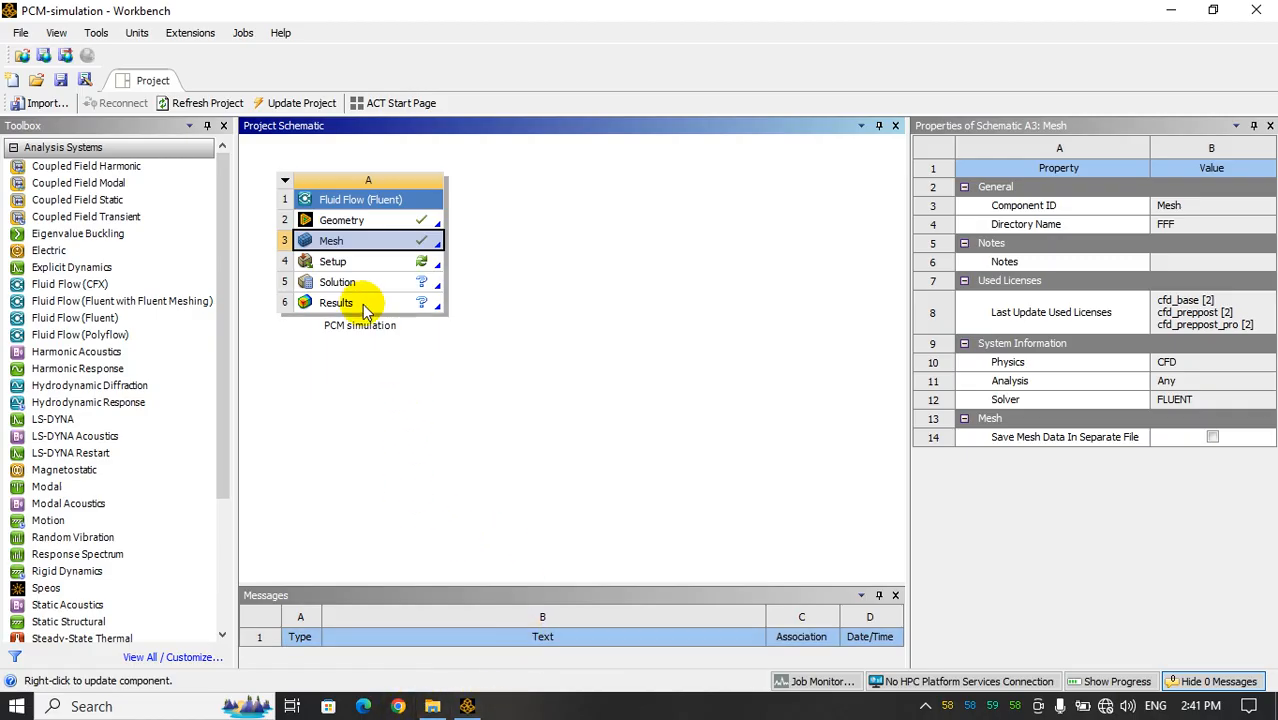
Open the Setup cell for editing and start Fluent with double precision and 4 solver processes
{"action": "left_click", "coordinate": [333, 264]}
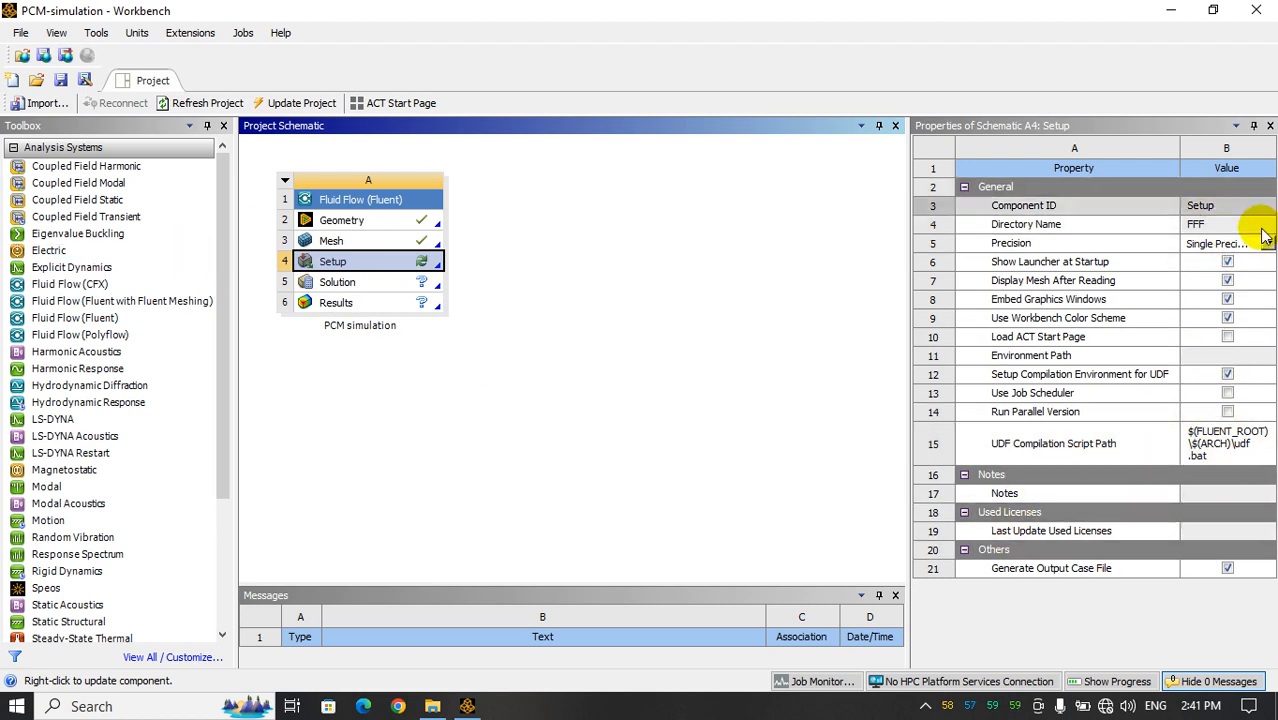
{"action": "right_click", "coordinate": [340, 265]}
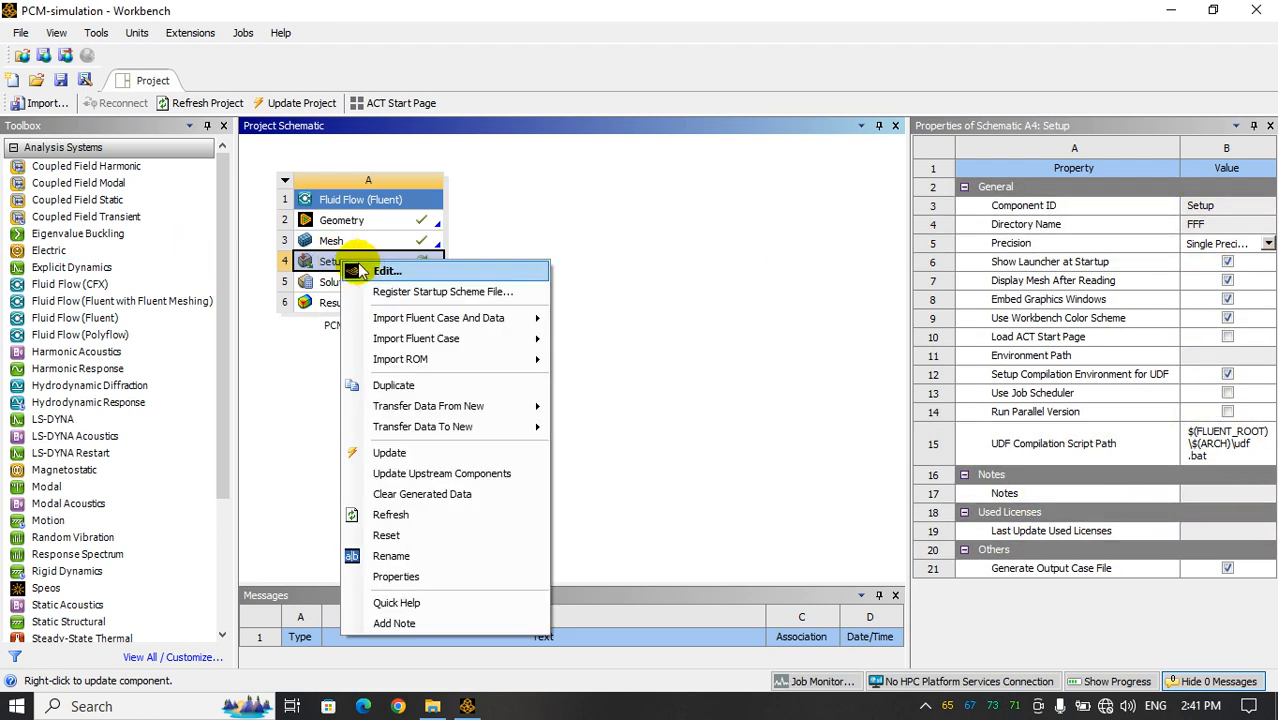
{"action": "left_click", "coordinate": [378, 268]}
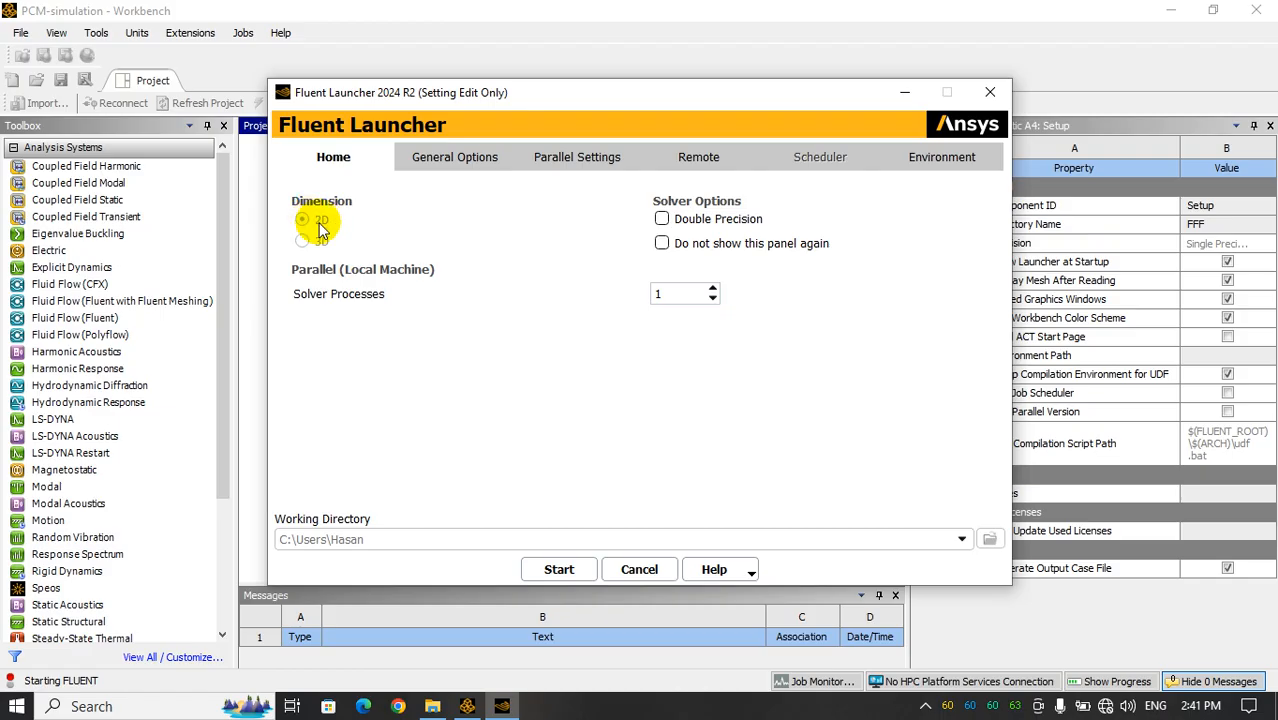
{"action": "left_click", "coordinate": [661, 219]}
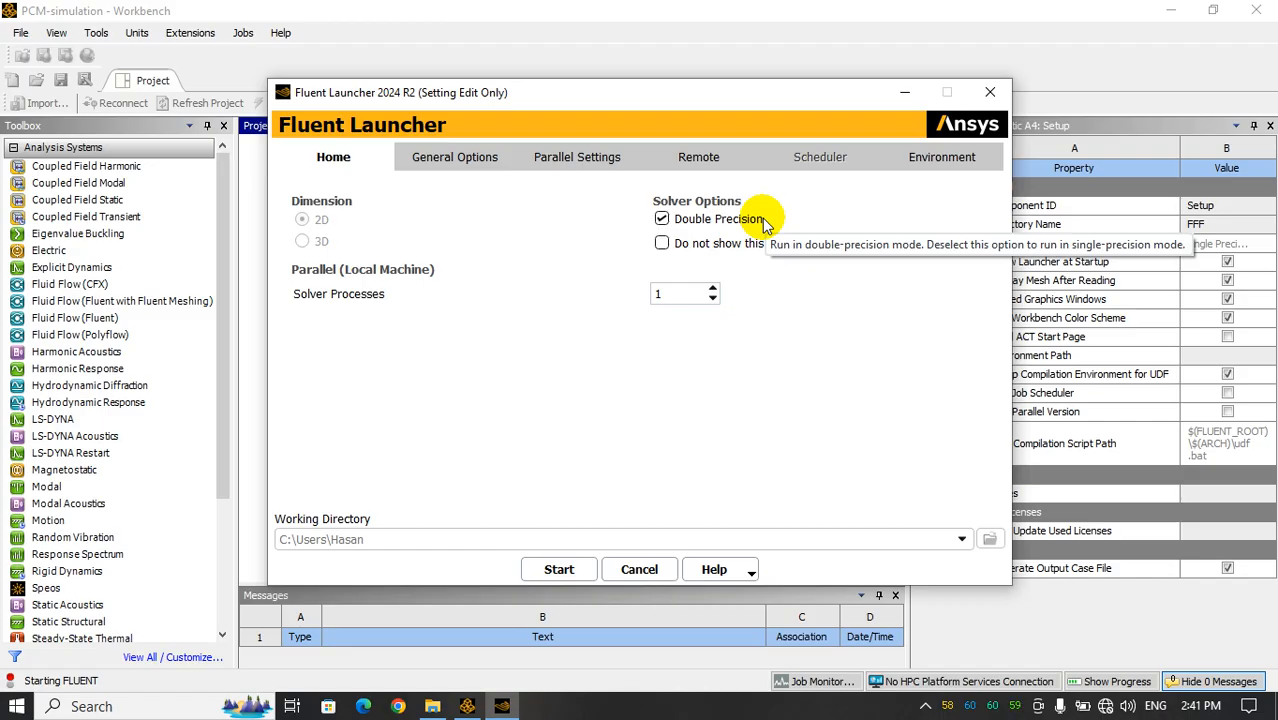
{"action": "double_click", "coordinate": [660, 294]}
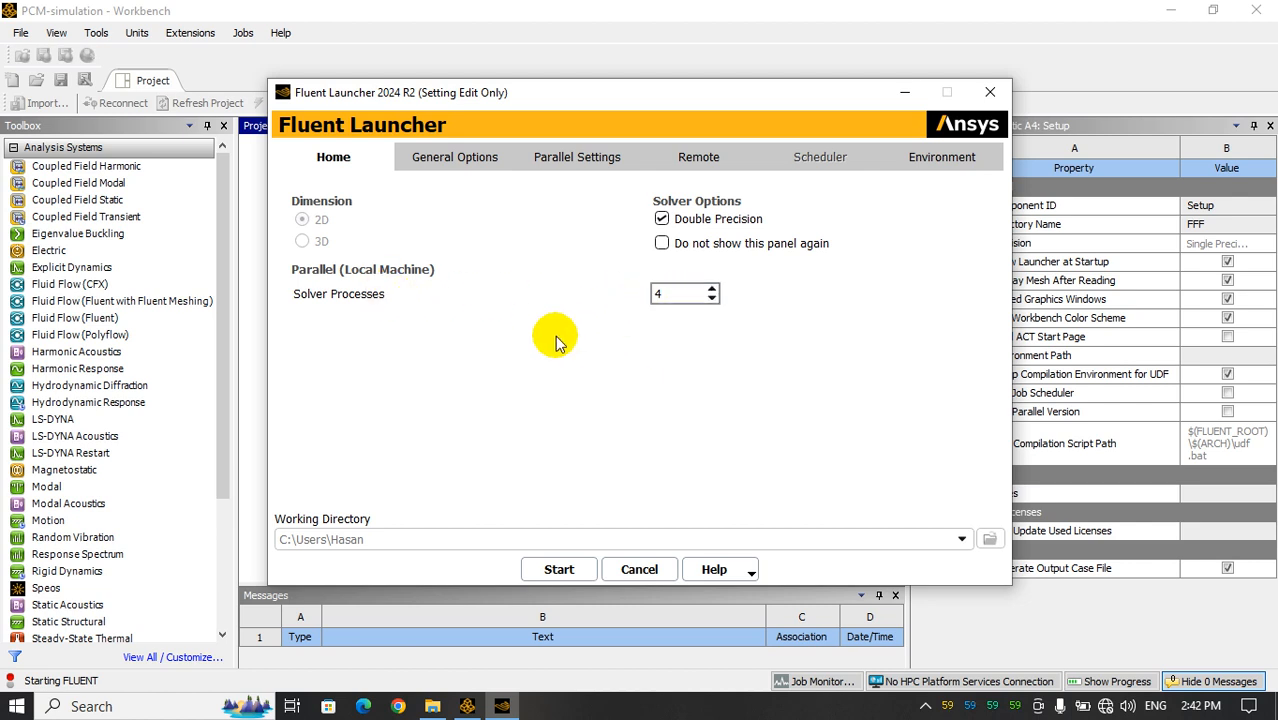
{"action": "left_click", "coordinate": [559, 569]}
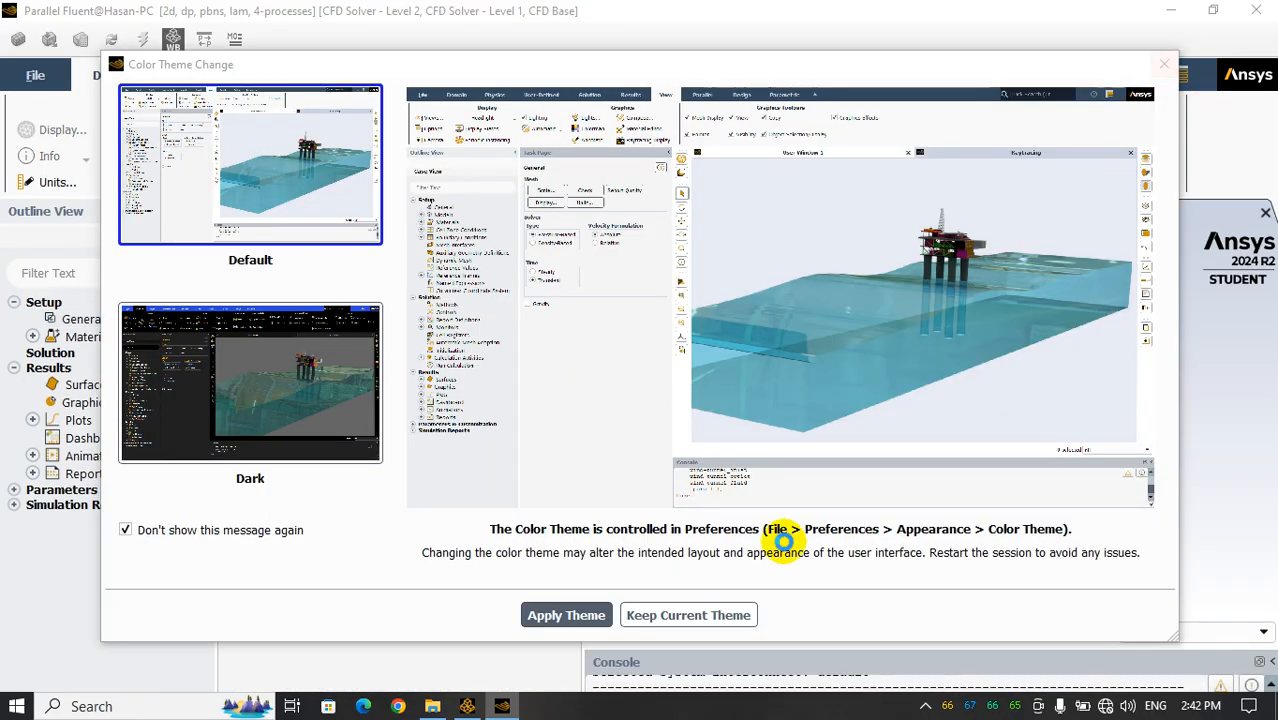
Keep Fluent's current color theme and dismiss the Key Behavioral Changes notice so it is not shown again
{"action": "left_click", "coordinate": [665, 611]}
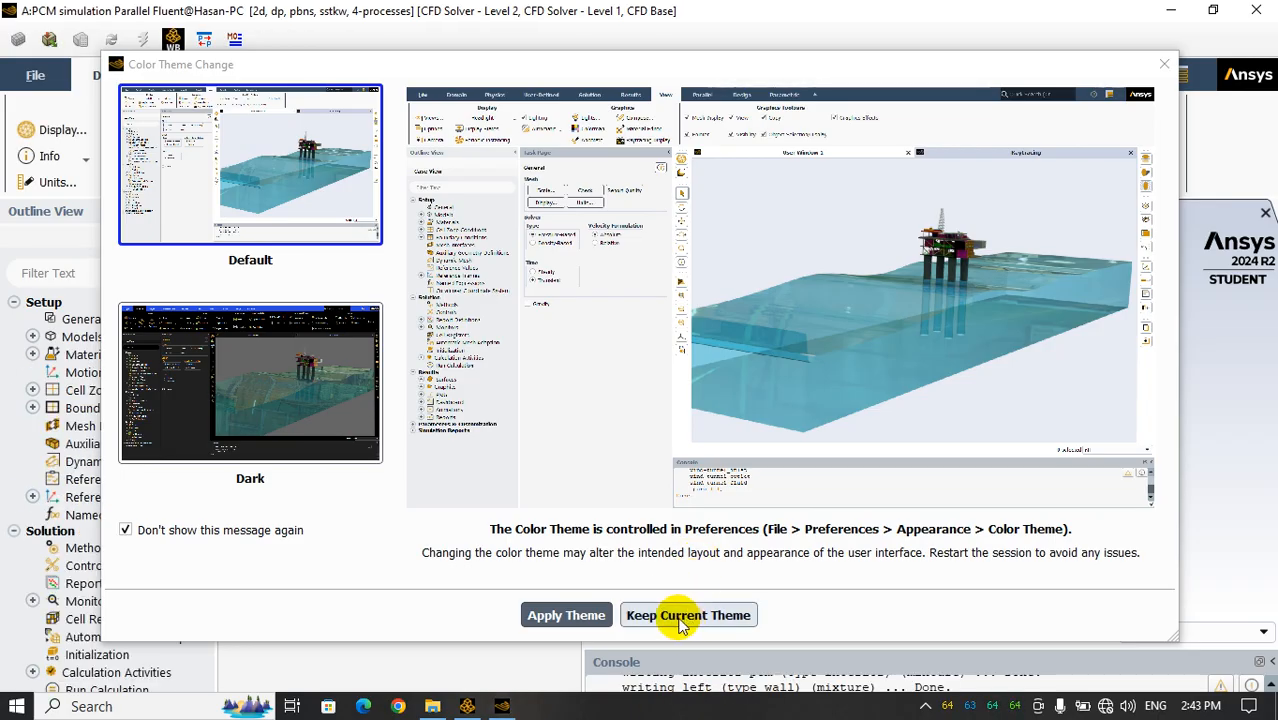
{"action": "left_click", "coordinate": [680, 617]}
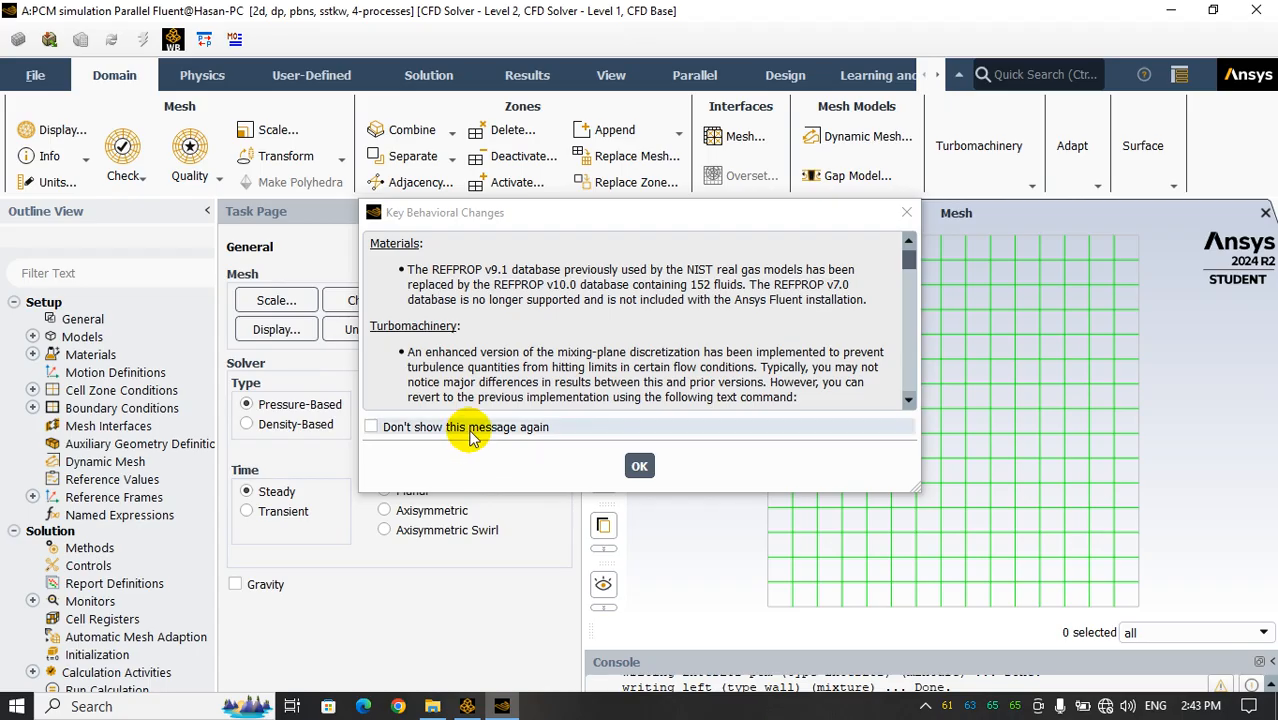
{"action": "left_click", "coordinate": [471, 430]}
{"action": "left_click", "coordinate": [639, 466]}
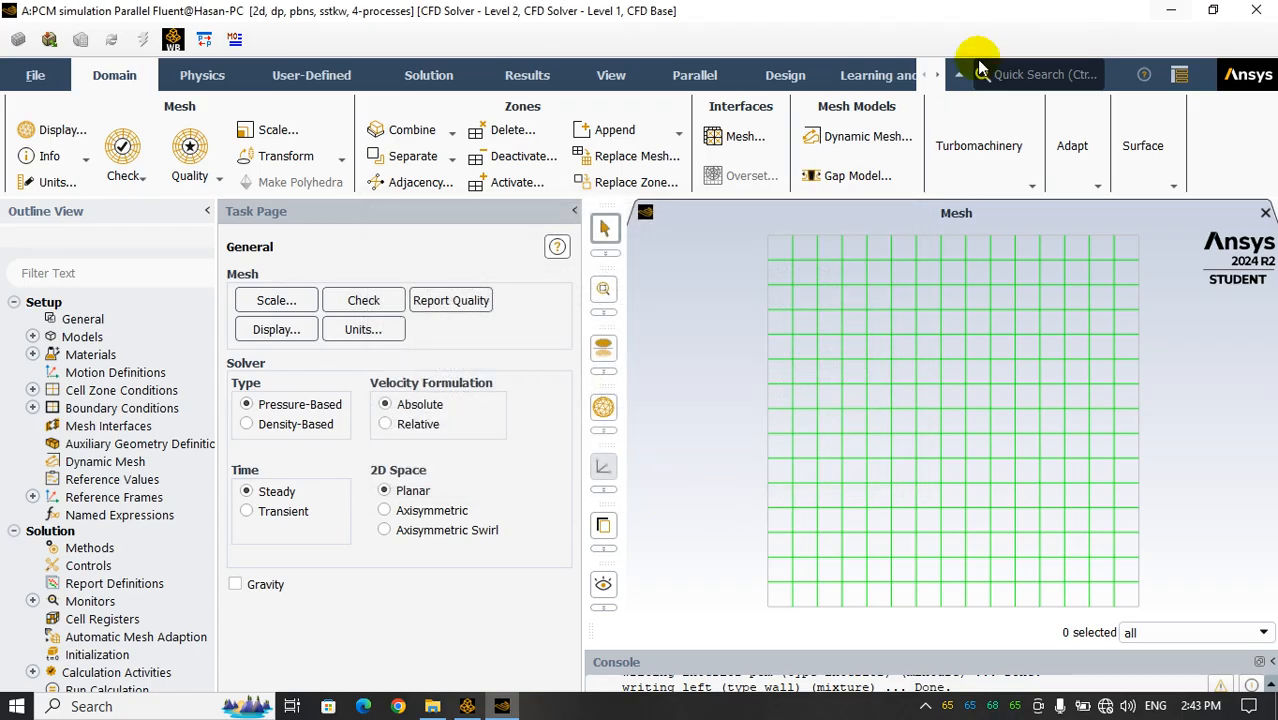
Collapse the ribbon and inspect the domain extents in the mesh scaling settings
{"action": "left_click", "coordinate": [962, 72]}
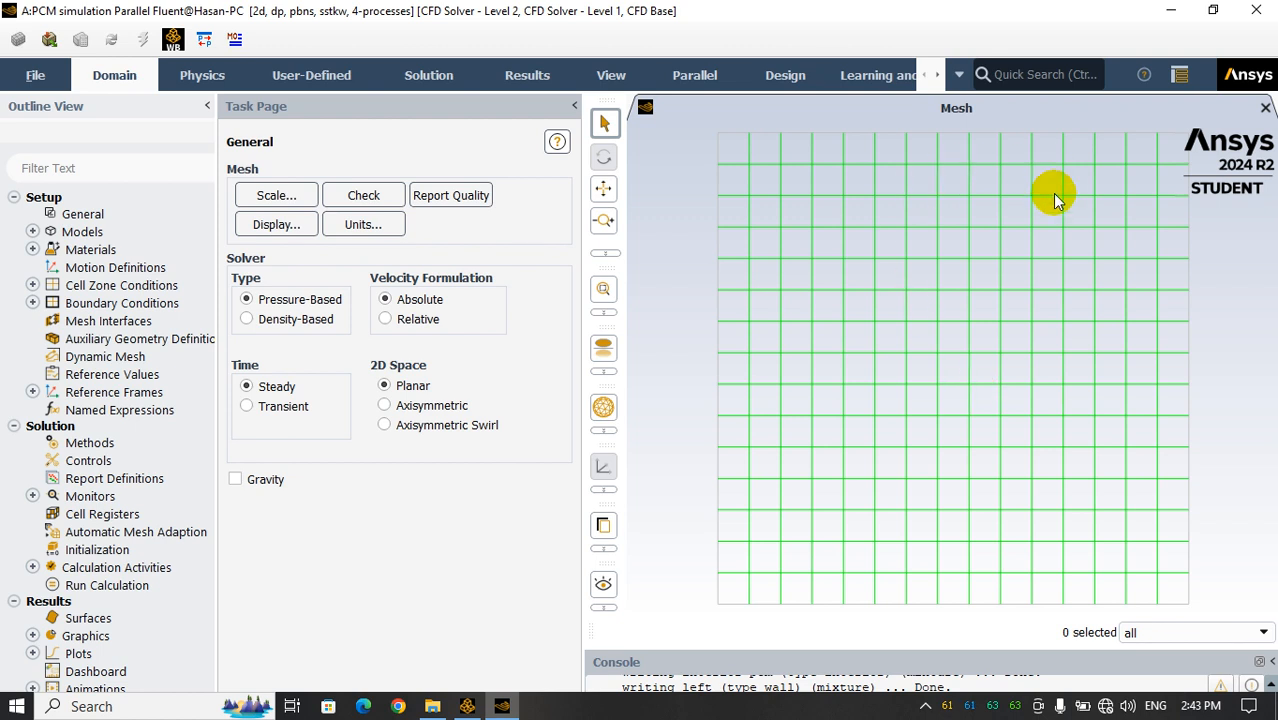
{"action": "left_click", "coordinate": [283, 198]}
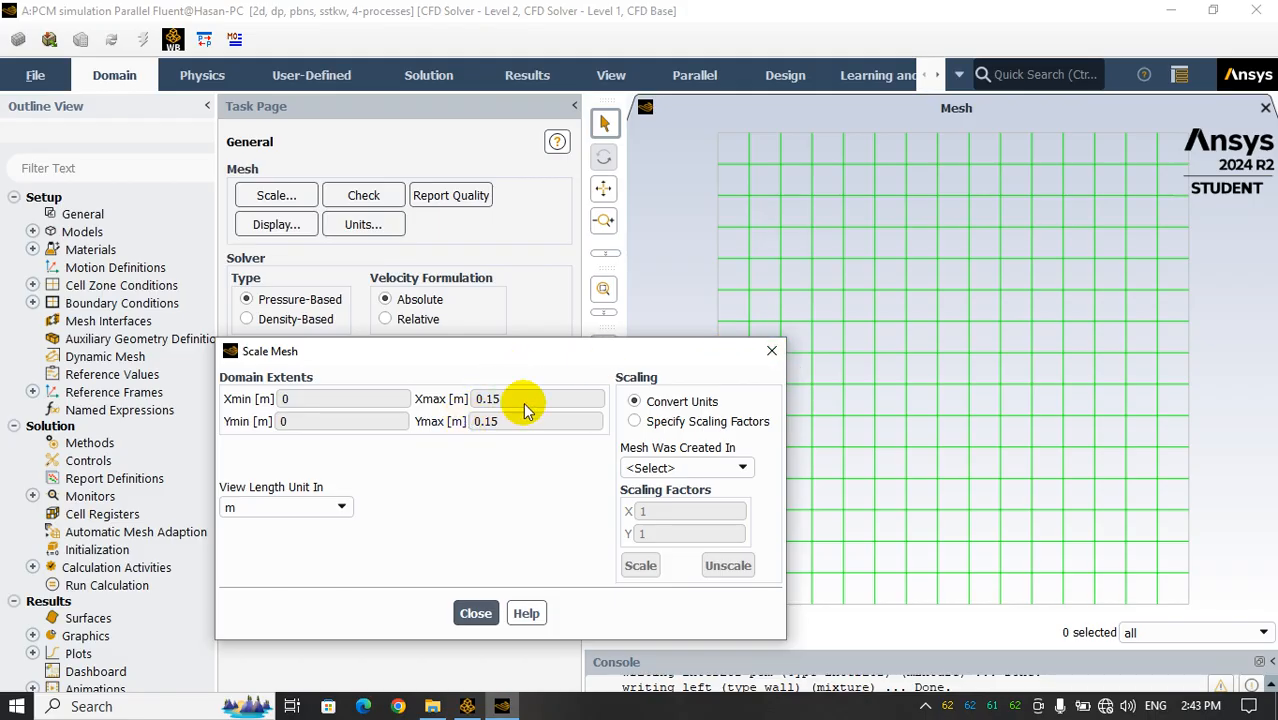
{"action": "left_click", "coordinate": [771, 351]}
Run a mesh check and read its domain extents and volume statistics in the enlarged console
{"action": "left_click", "coordinate": [378, 196]}
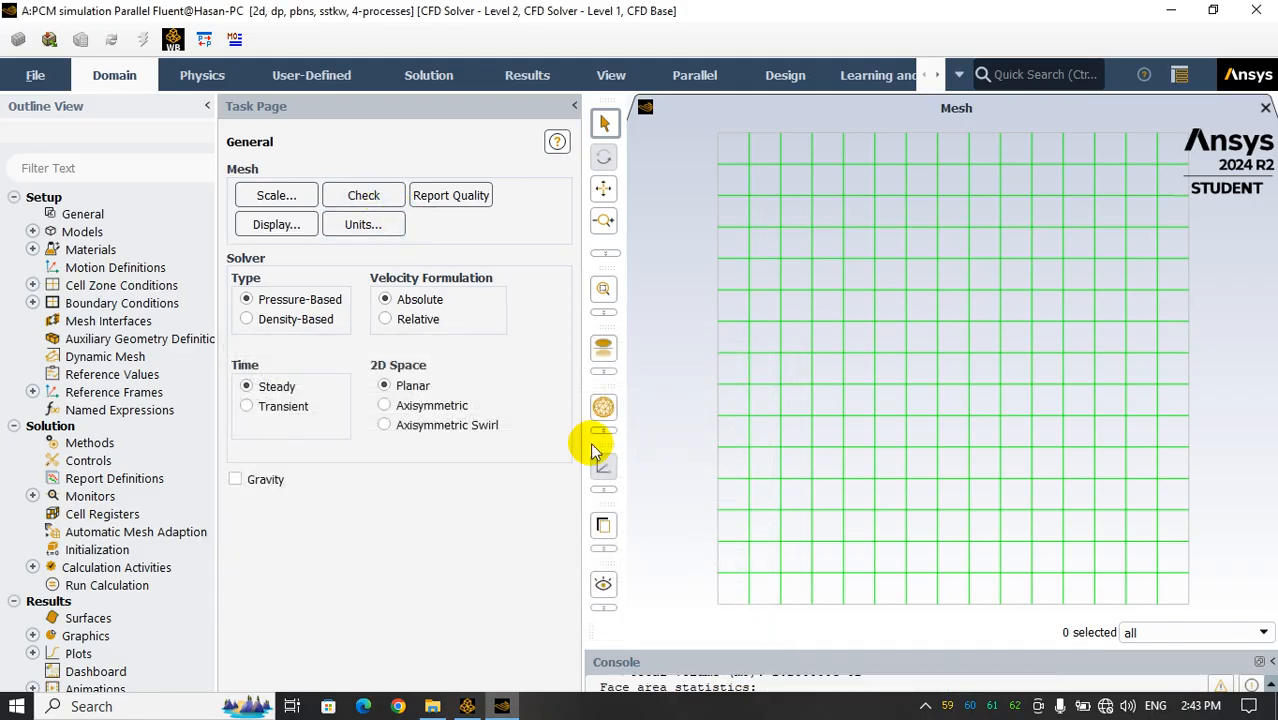
{"action": "left_click", "coordinate": [1213, 14]}
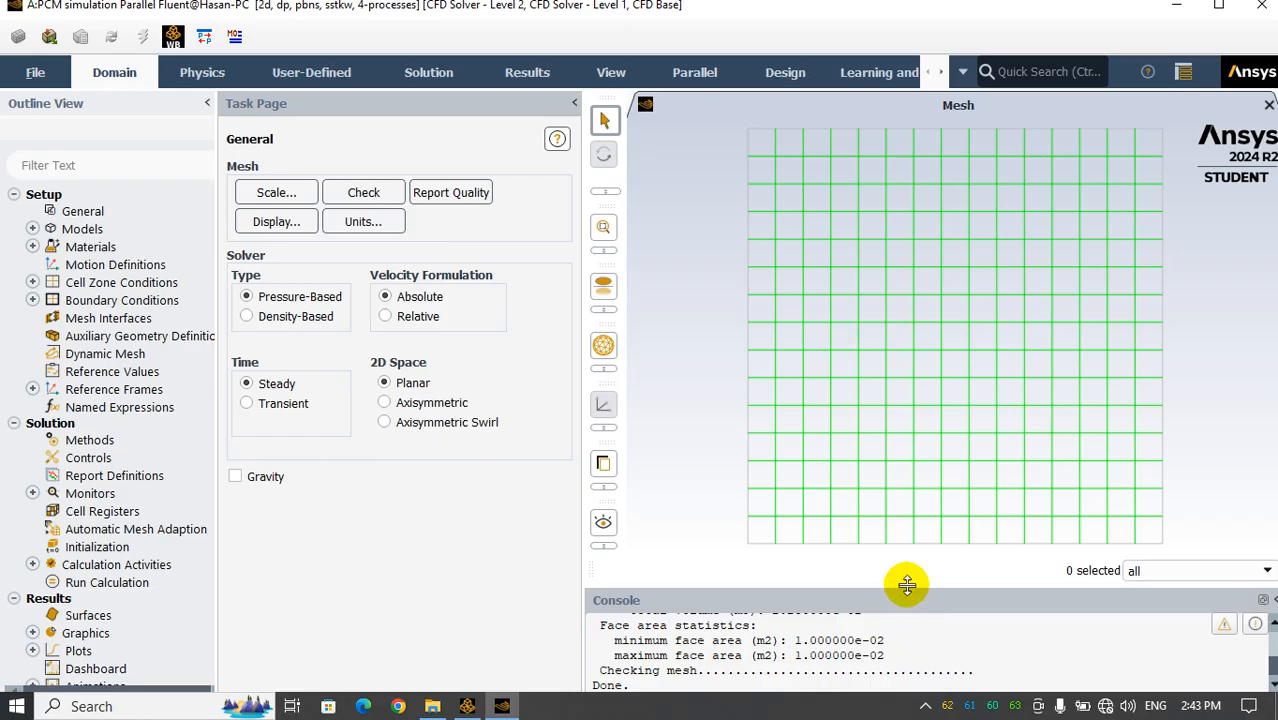
{"action": "left_click_drag", "start_coordinate": [906, 583], "coordinate": [907, 479]}
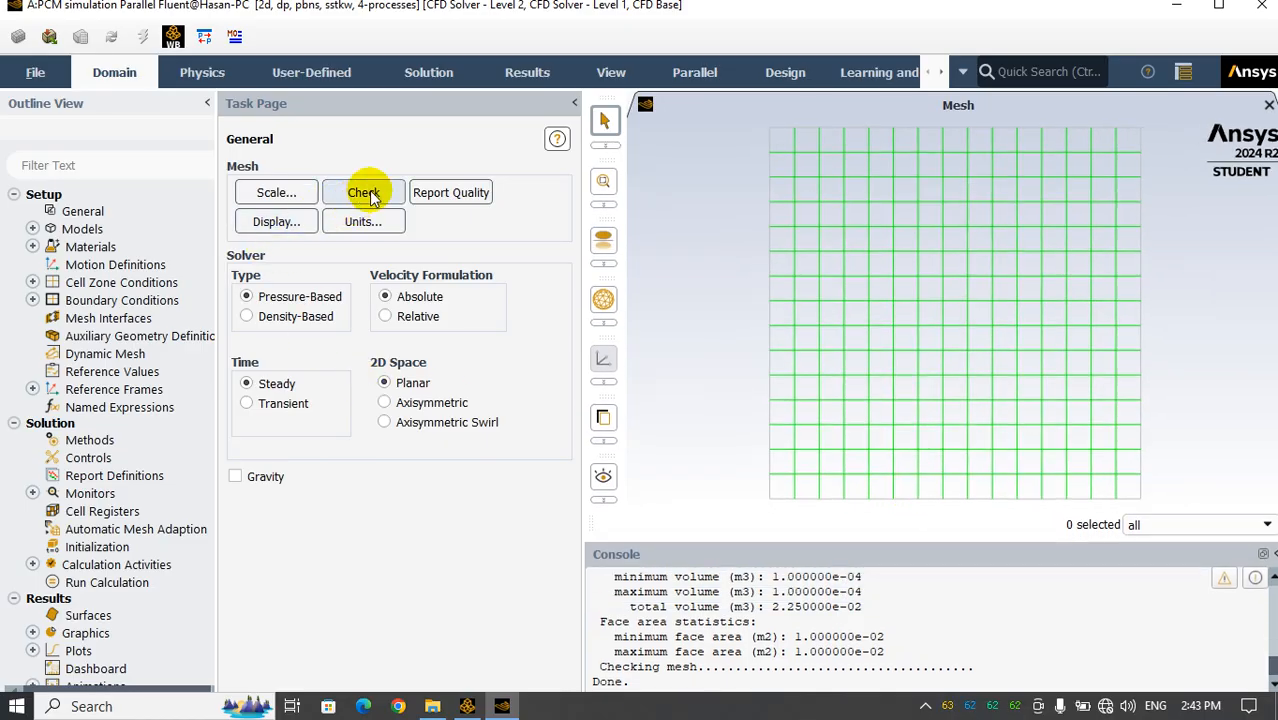
{"action": "scroll", "coordinate": [768, 630], "scroll_direction": "up", "scroll_amount": 2}
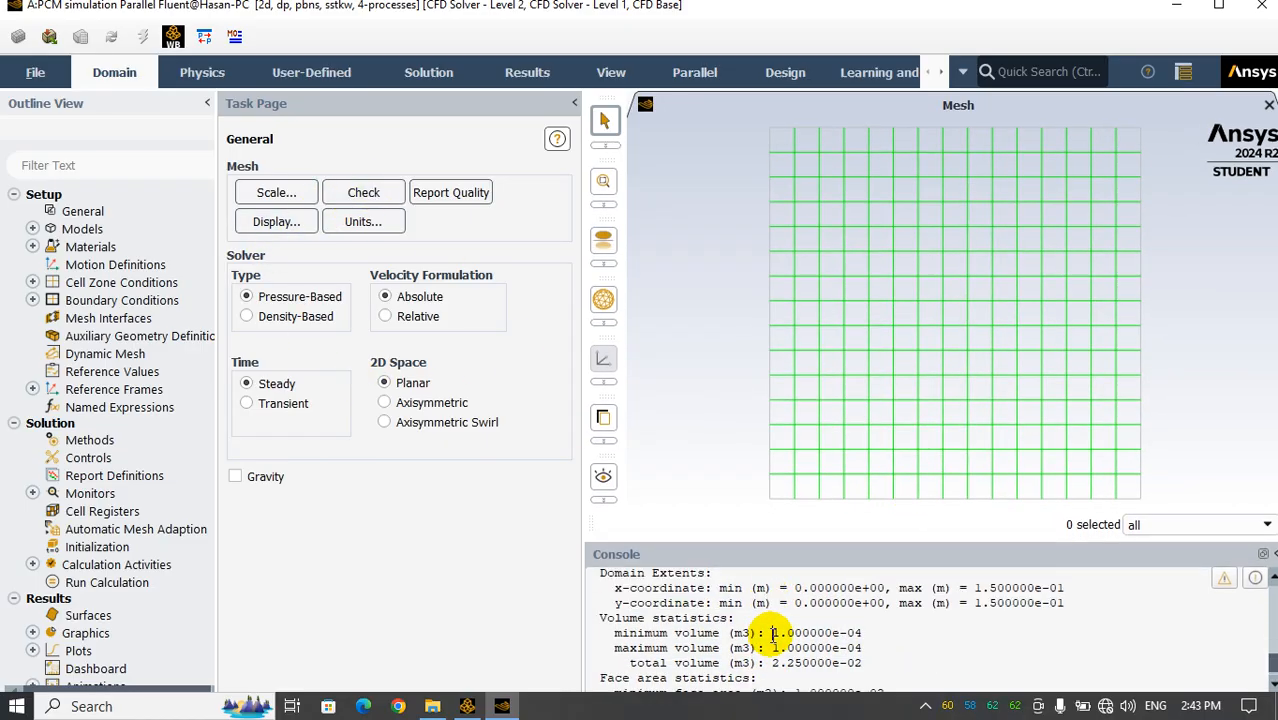
Report the mesh quality and read the minimum orthogonal quality in the console
{"action": "scroll", "coordinate": [770, 662], "scroll_direction": "down", "scroll_amount": 2}
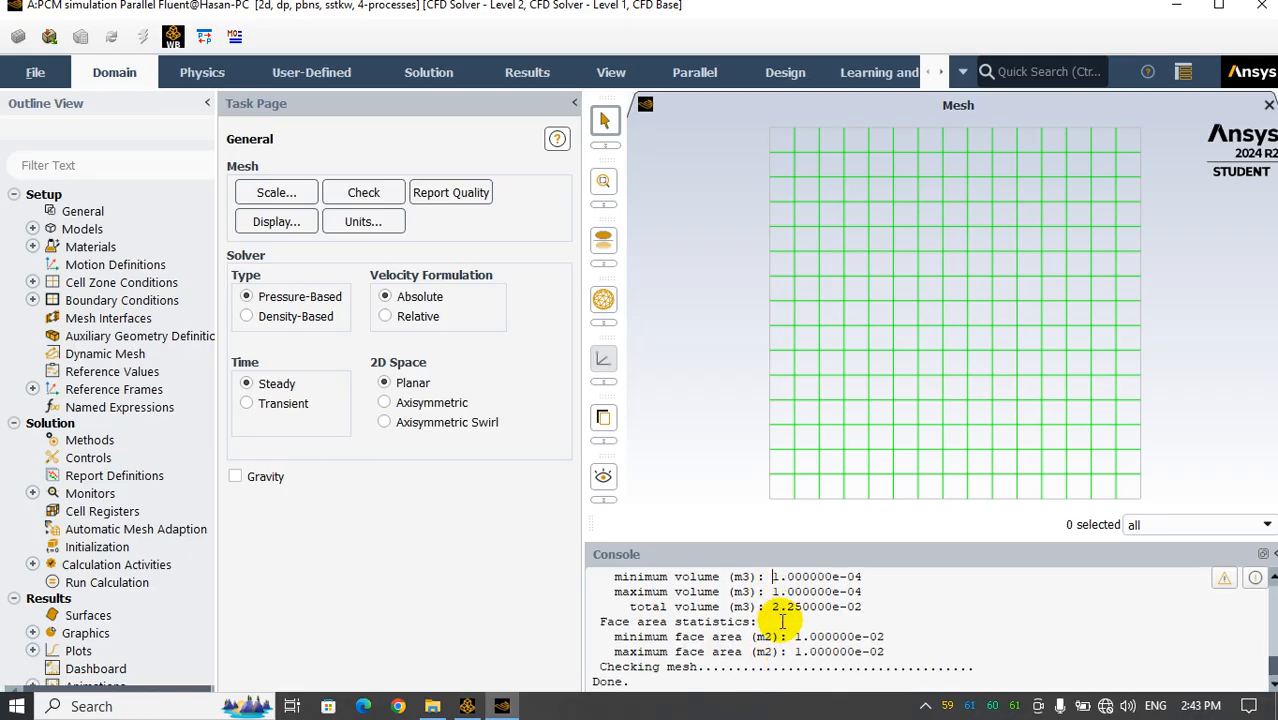
{"action": "left_click", "coordinate": [445, 193]}
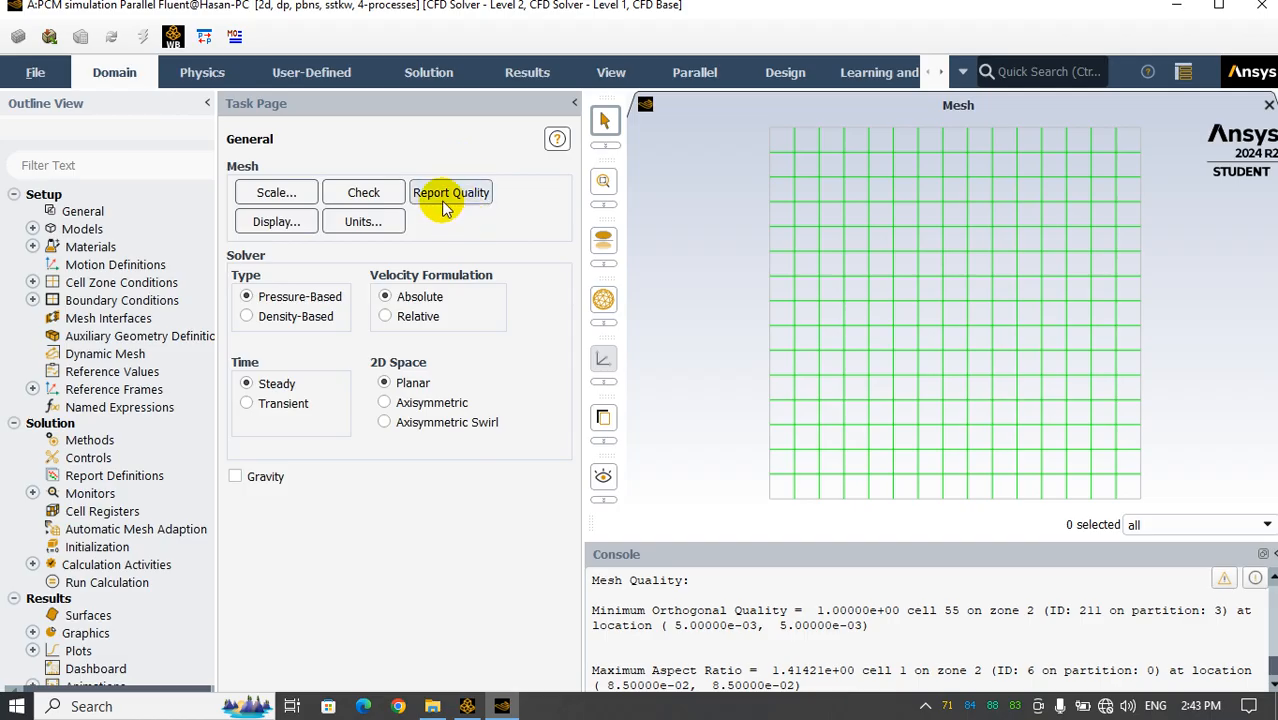
{"action": "left_click_drag", "start_coordinate": [815, 610], "coordinate": [900, 610]}
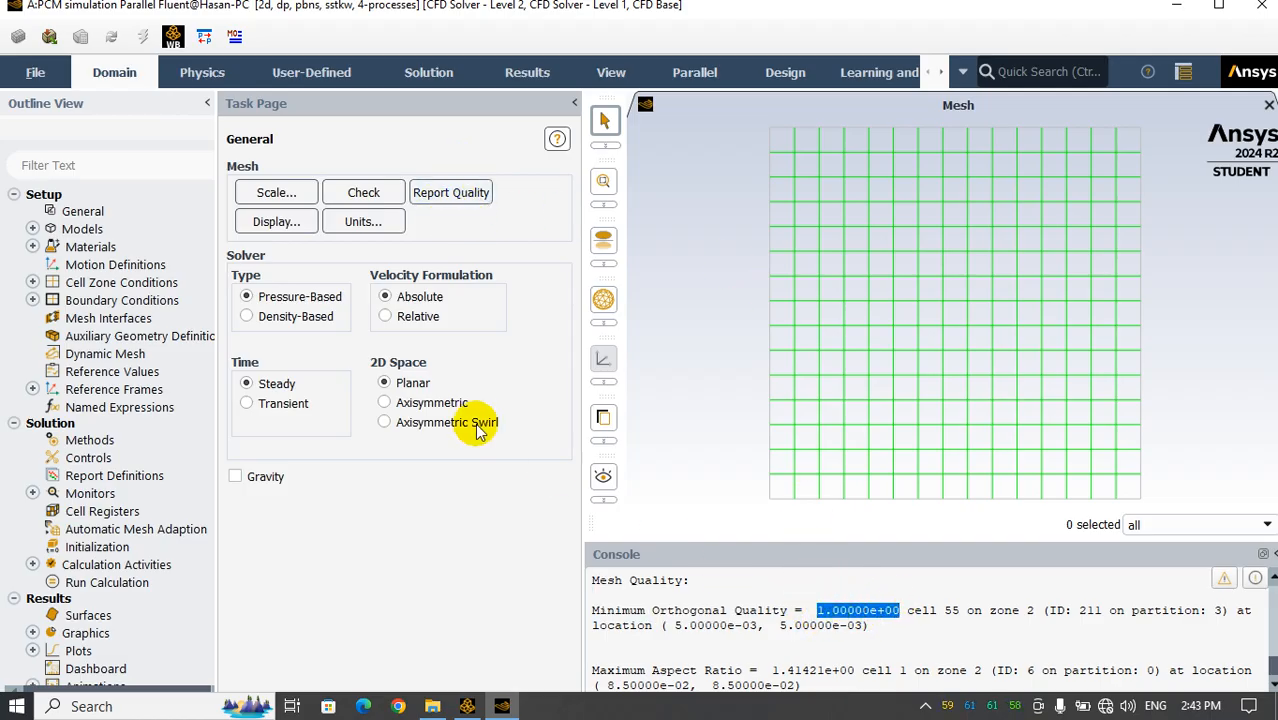
Redraw the mesh display with the right boundary excluded from the displayed surfaces
{"action": "left_click", "coordinate": [277, 222]}
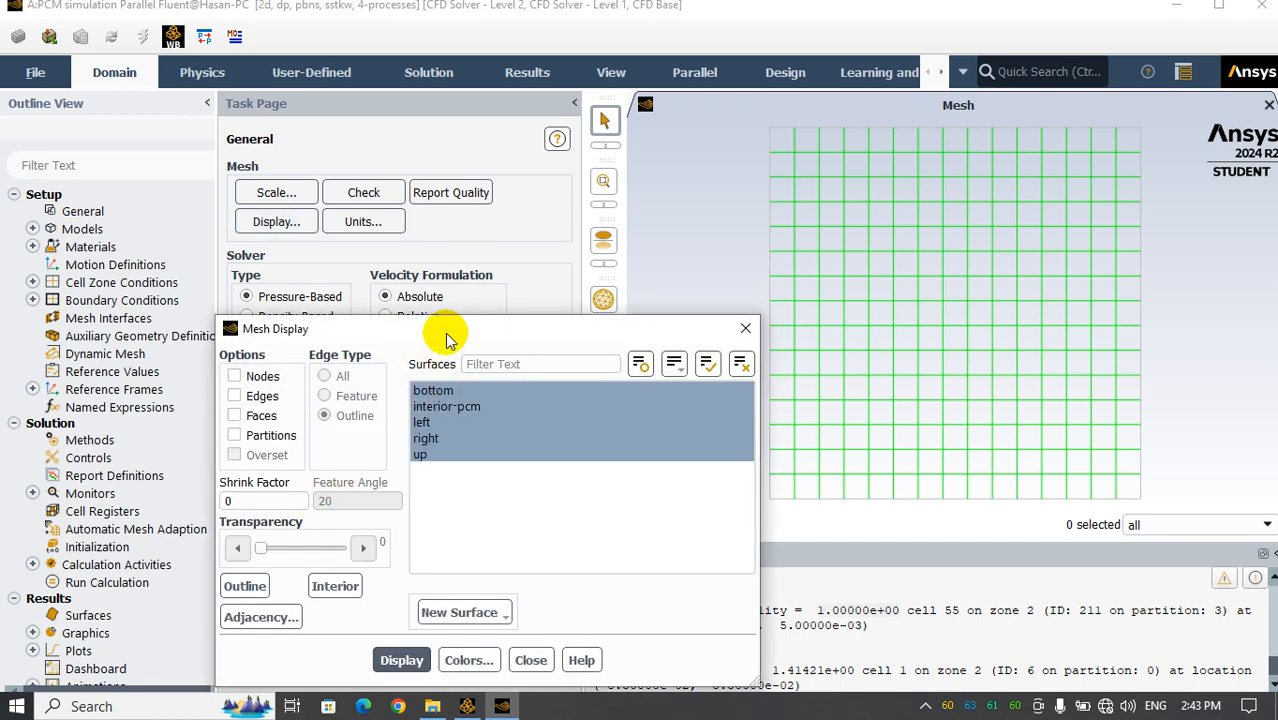
{"action": "left_click_drag", "start_coordinate": [448, 333], "coordinate": [399, 168]}
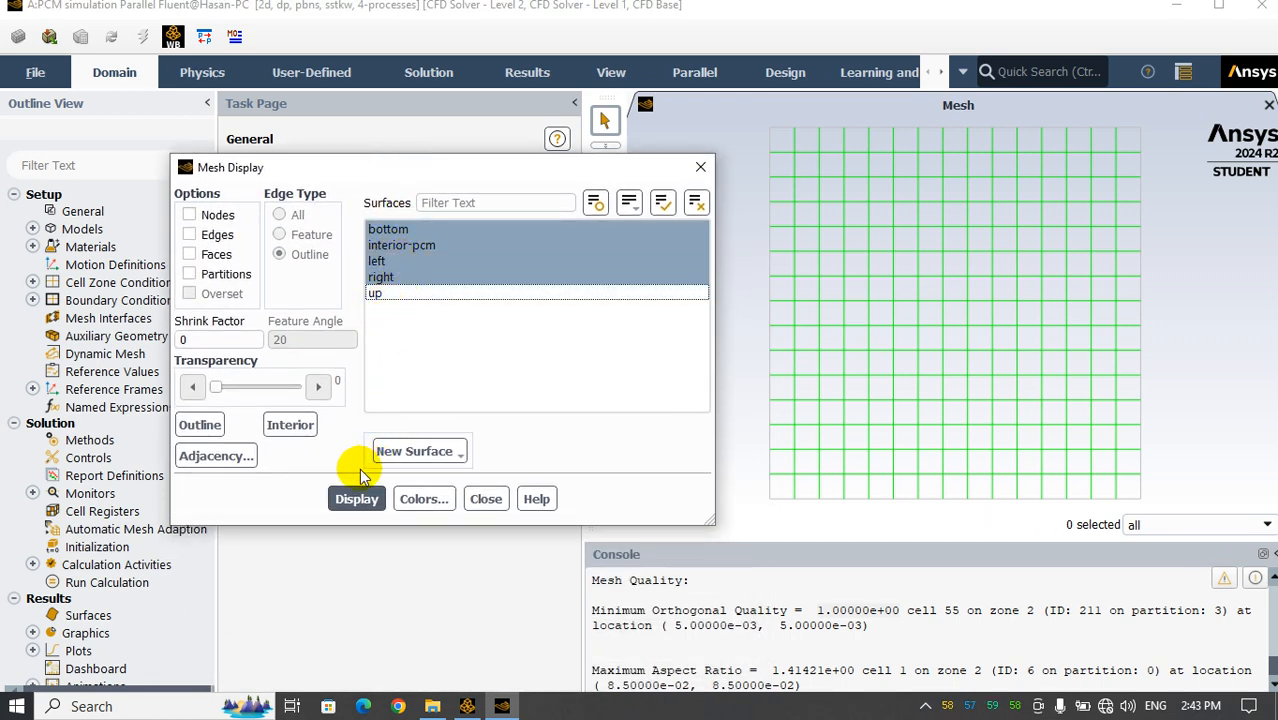
{"action": "left_click", "coordinate": [382, 291]}
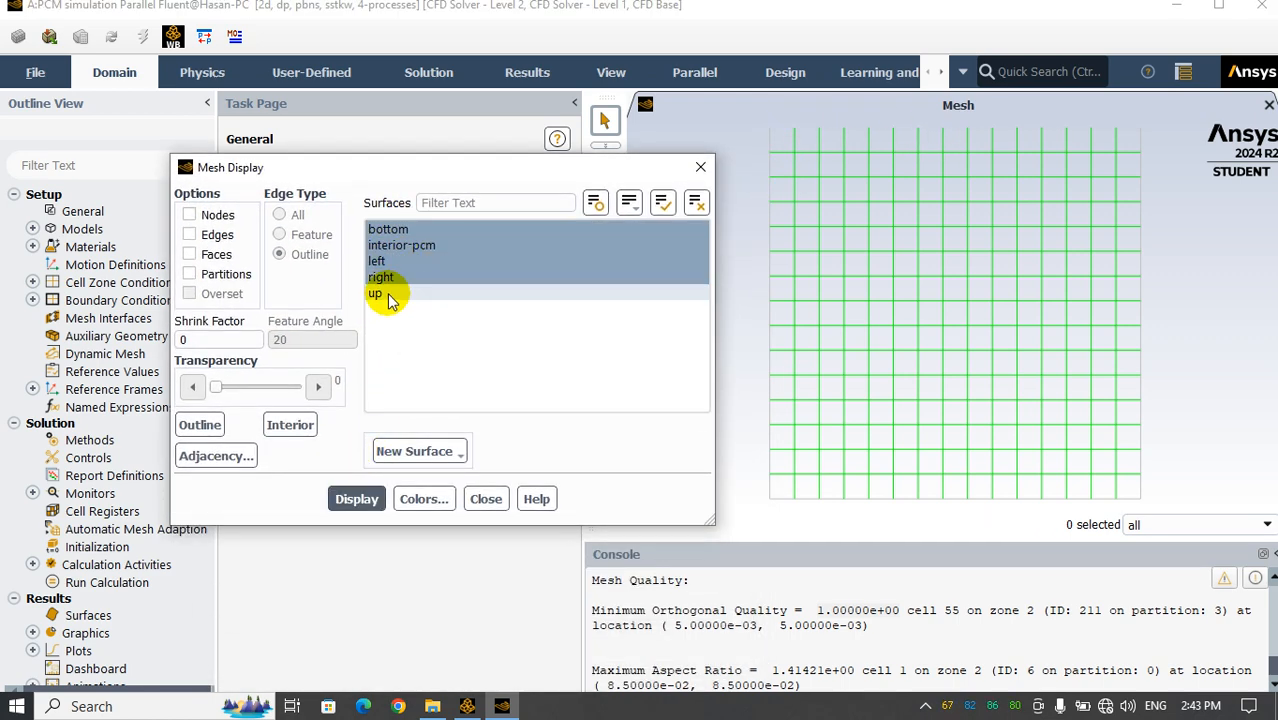
{"action": "left_click", "coordinate": [413, 264]}
{"action": "left_click", "coordinate": [410, 278]}
{"action": "left_click", "coordinate": [357, 498]}
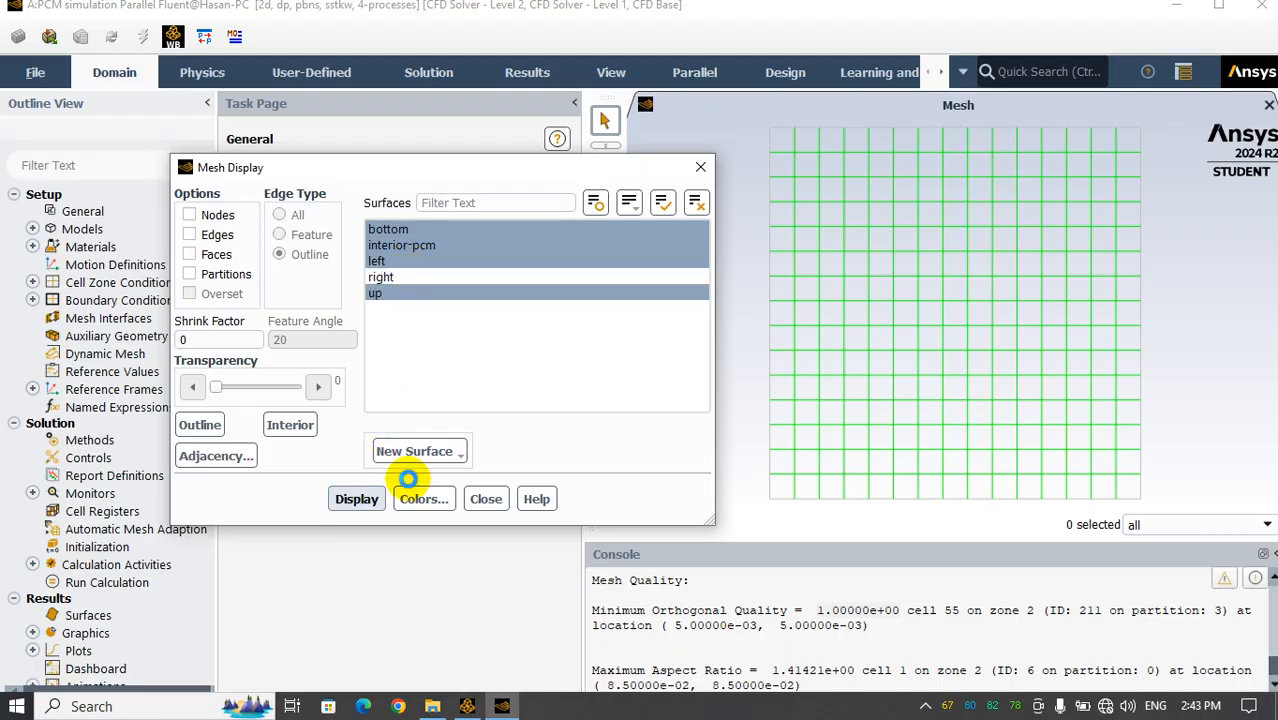
Redraw the mesh with all five surfaces selected again and close the mesh display settings
{"action": "left_click", "coordinate": [505, 290]}
{"action": "left_click", "coordinate": [387, 288]}
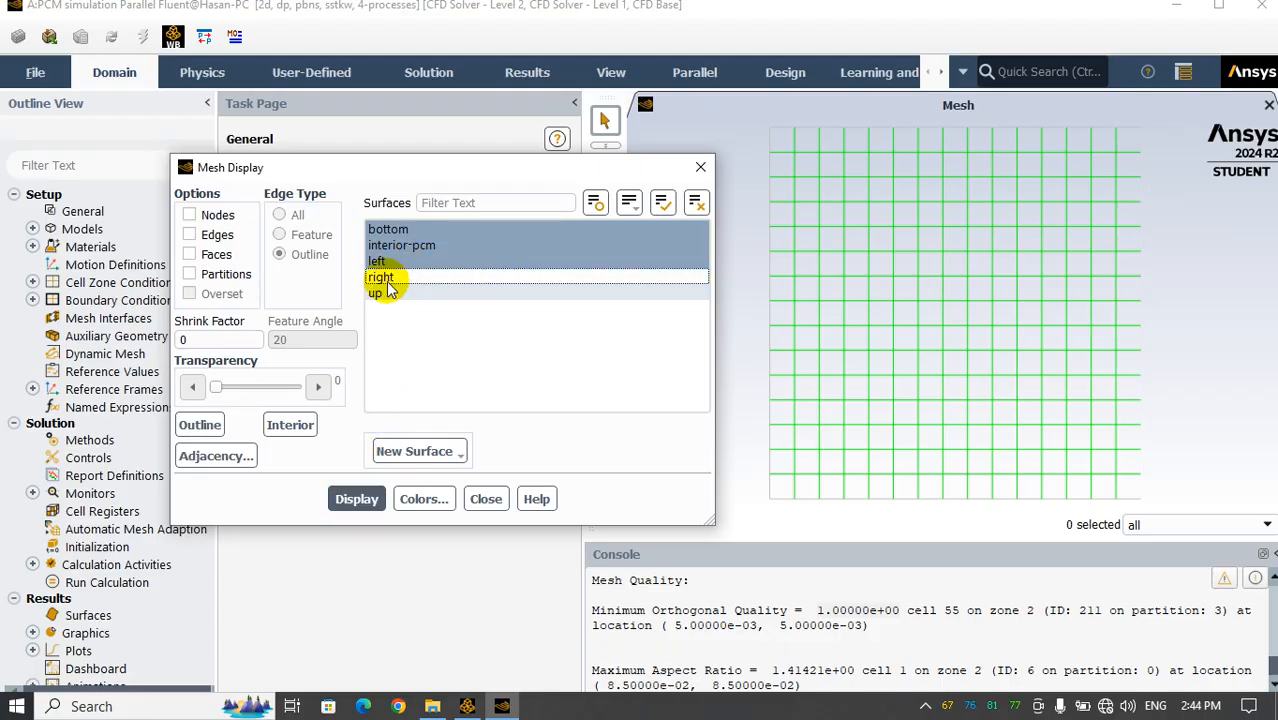
{"action": "left_click", "coordinate": [387, 288]}
{"action": "left_click", "coordinate": [386, 276]}
{"action": "left_click", "coordinate": [355, 497]}
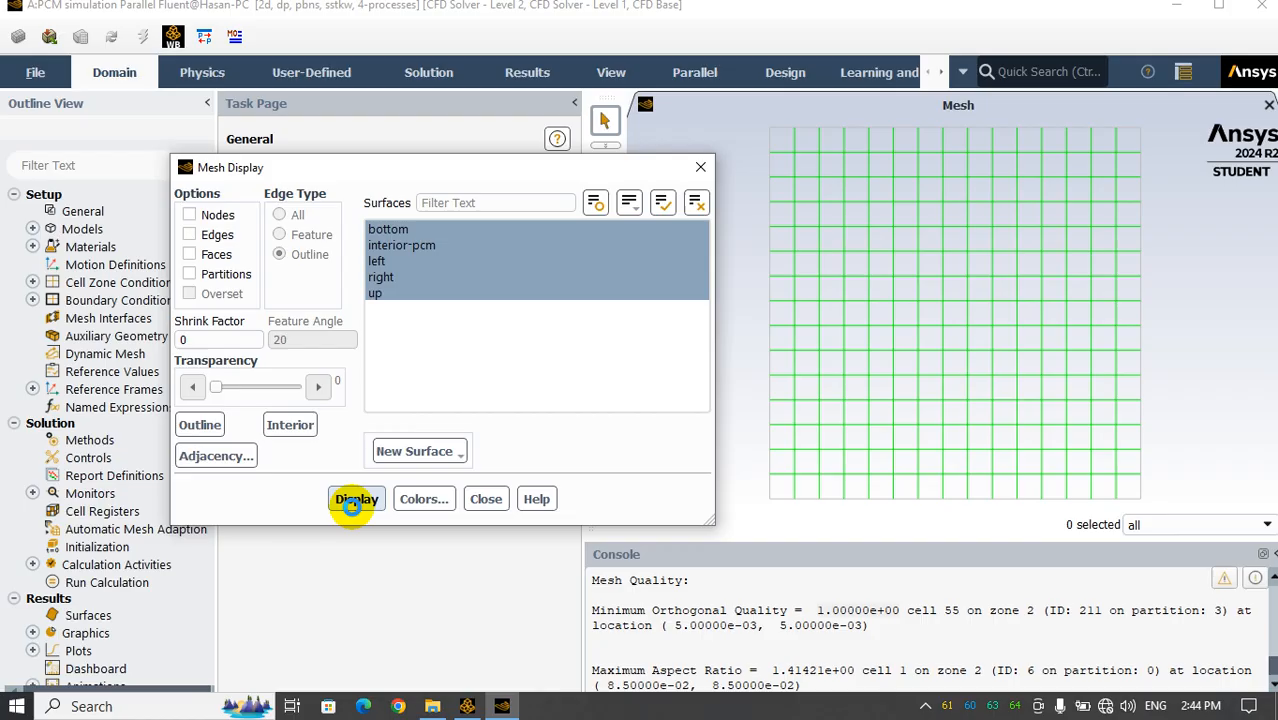
{"action": "left_click", "coordinate": [486, 498]}
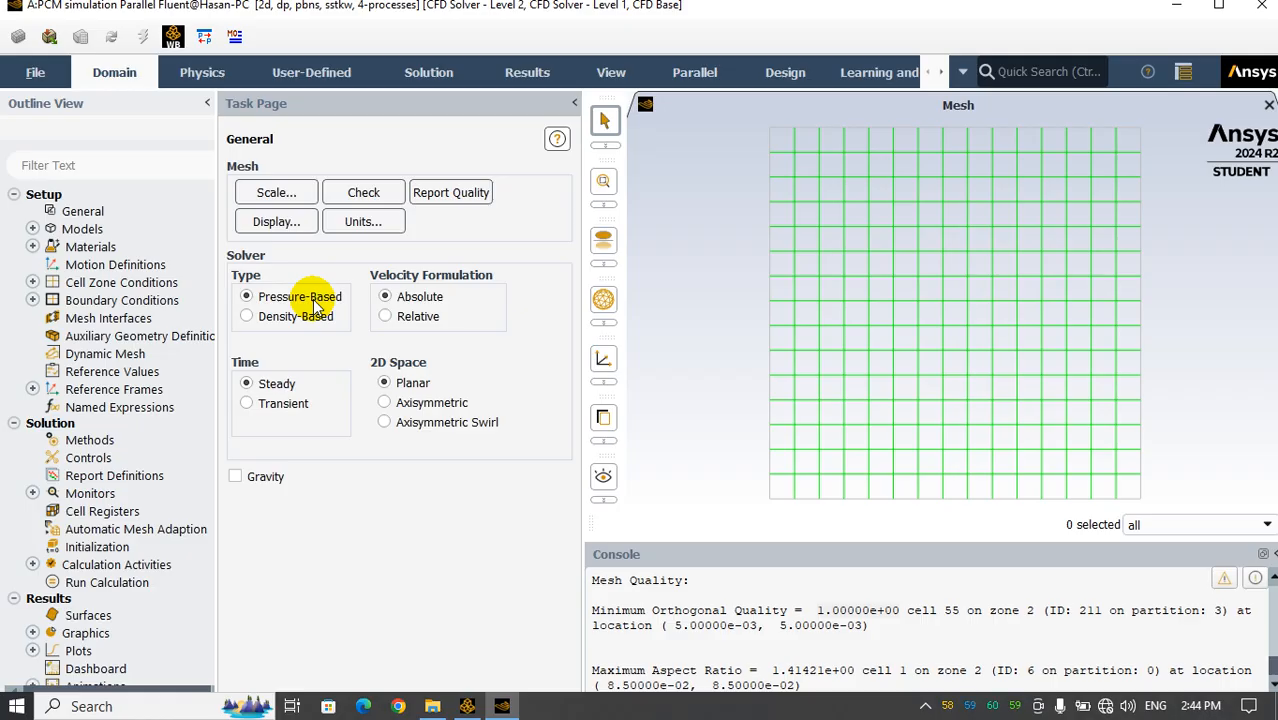
Set the solver time to transient and enable the energy equation among the physics models
{"action": "left_click", "coordinate": [270, 405]}
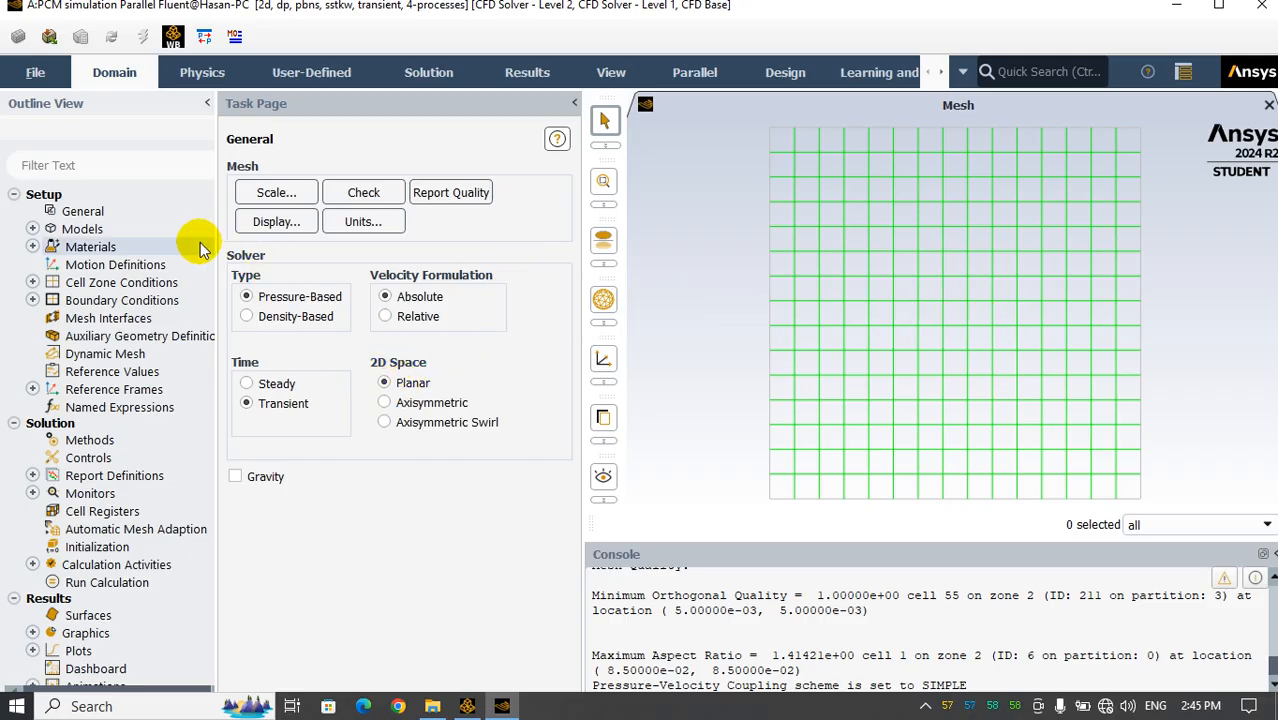
{"action": "double_click", "coordinate": [86, 228]}
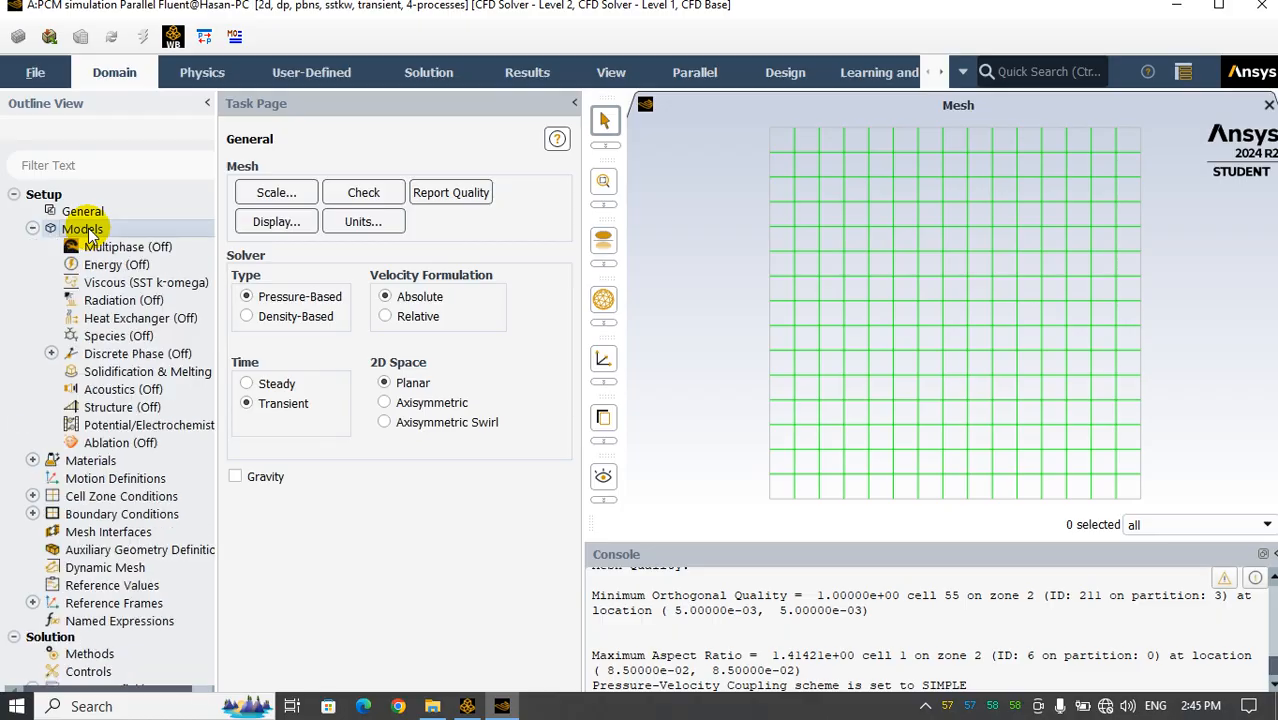
{"action": "double_click", "coordinate": [270, 204]}
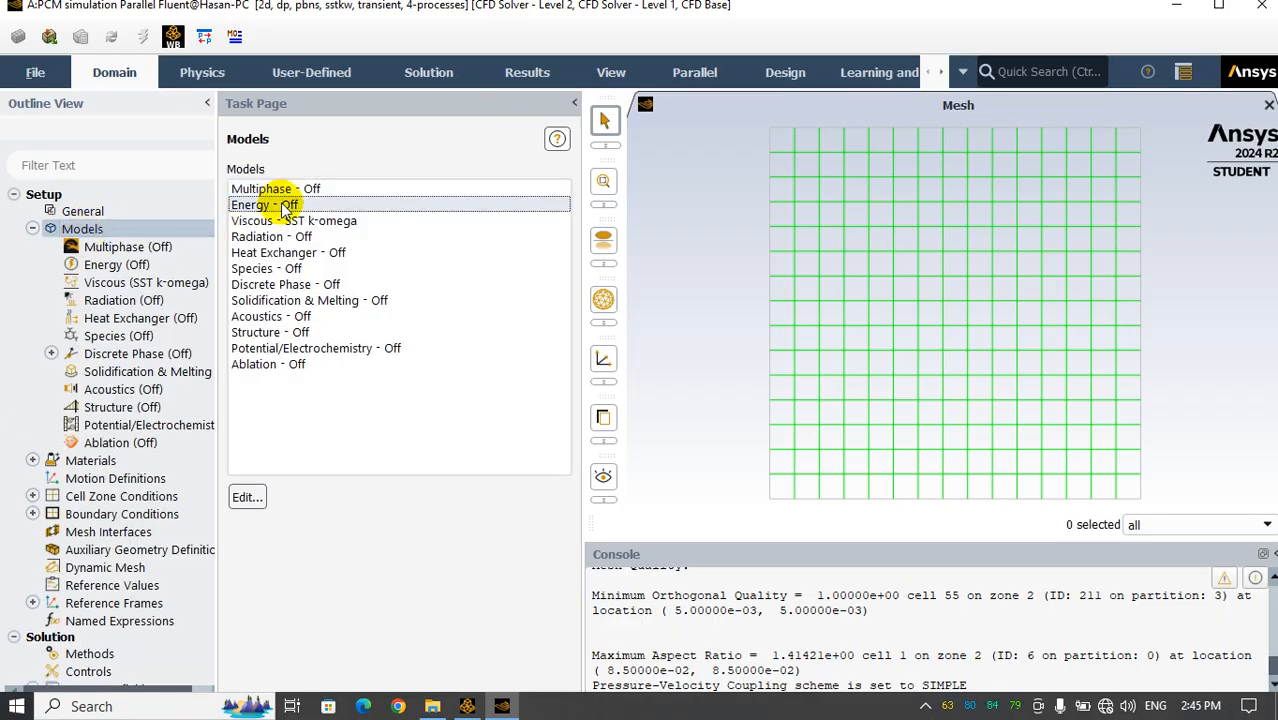
{"action": "left_click", "coordinate": [289, 379]}
{"action": "left_click", "coordinate": [245, 440]}
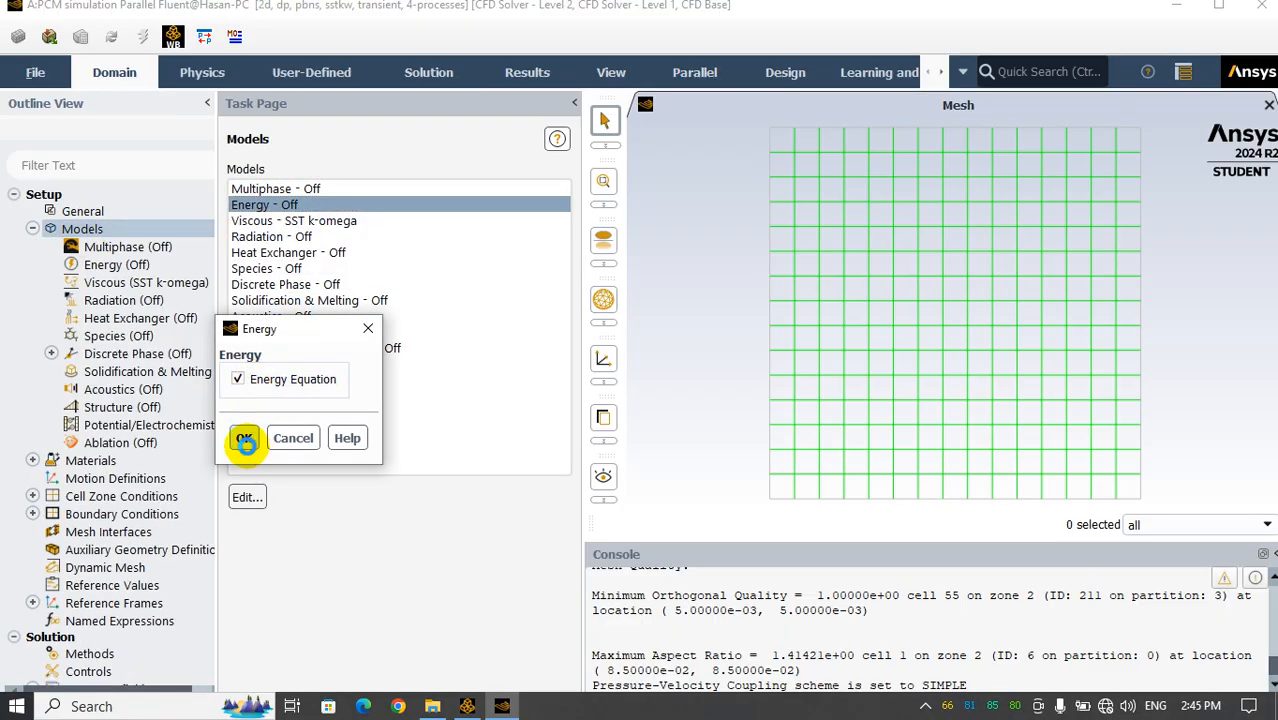
Change the viscous model from SST k-omega to laminar
{"action": "left_click", "coordinate": [322, 222]}
{"action": "double_click", "coordinate": [322, 222]}
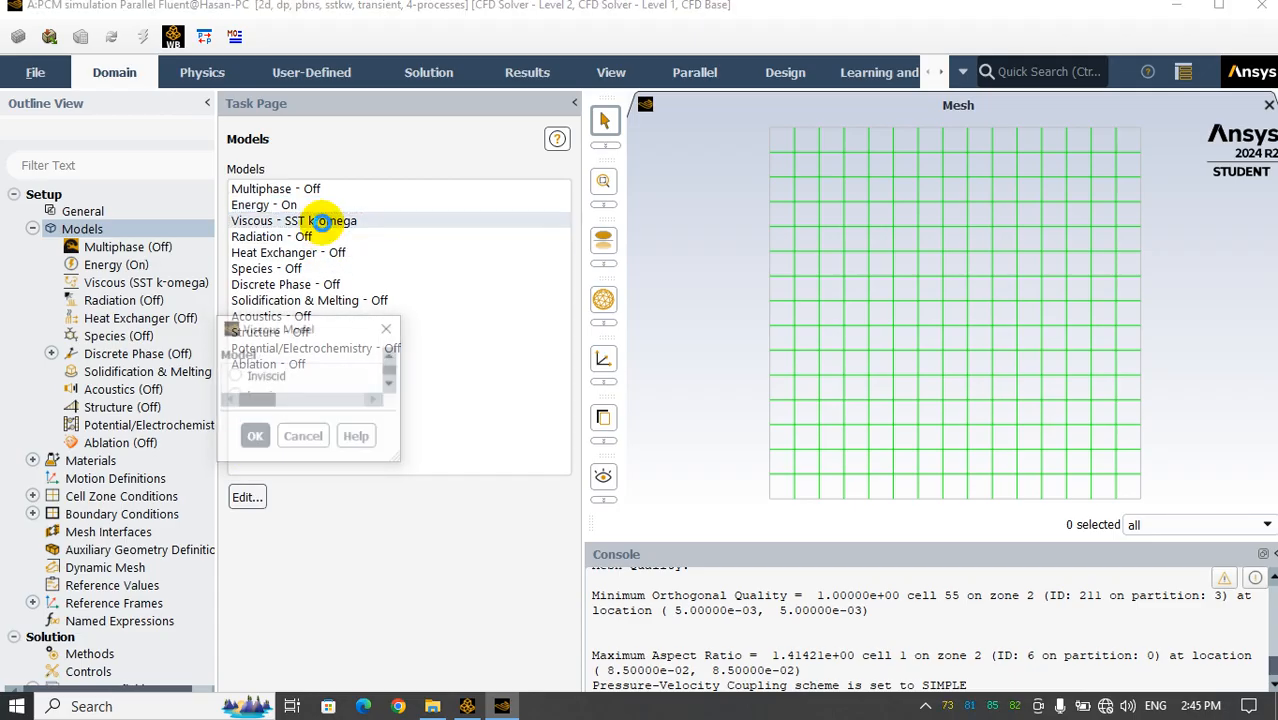
{"action": "left_click", "coordinate": [376, 83]}
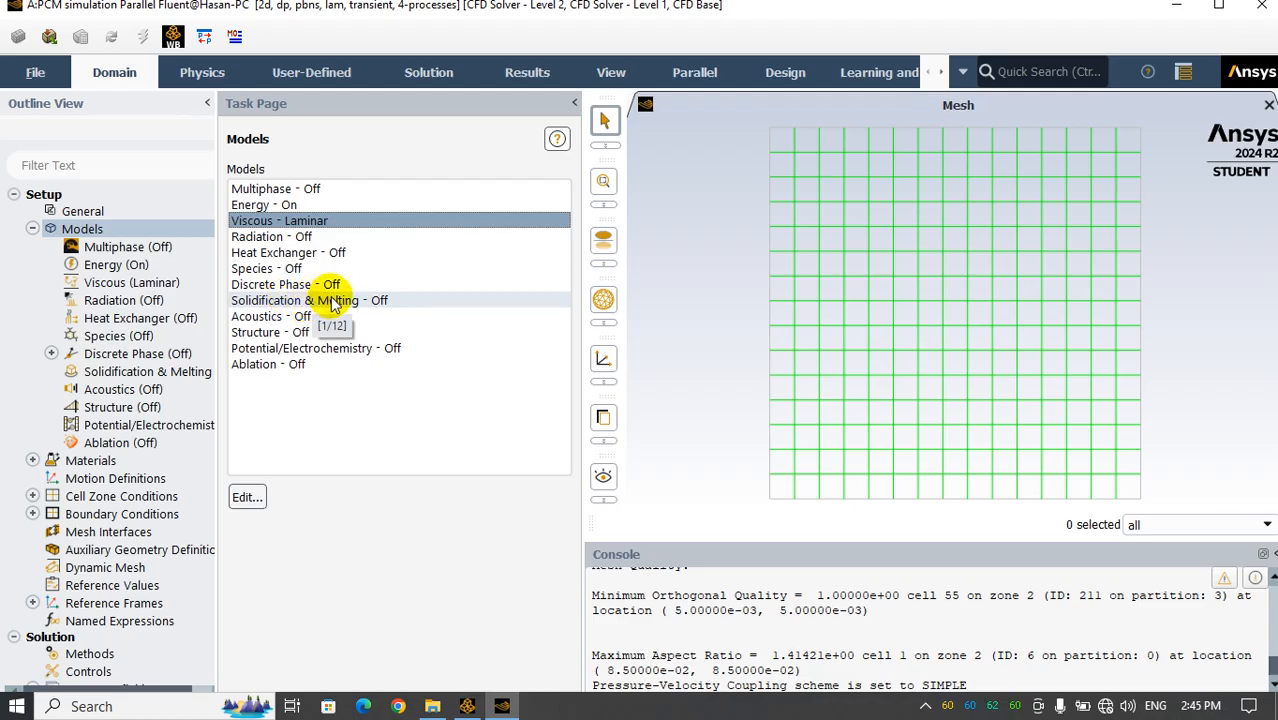
Enable the Solidification/Melting model with a constant mushy zone parameter of 100000 and acknowledge the material property notice
{"action": "double_click", "coordinate": [310, 302]}
{"action": "left_click_drag", "start_coordinate": [300, 330], "coordinate": [600, 244]}
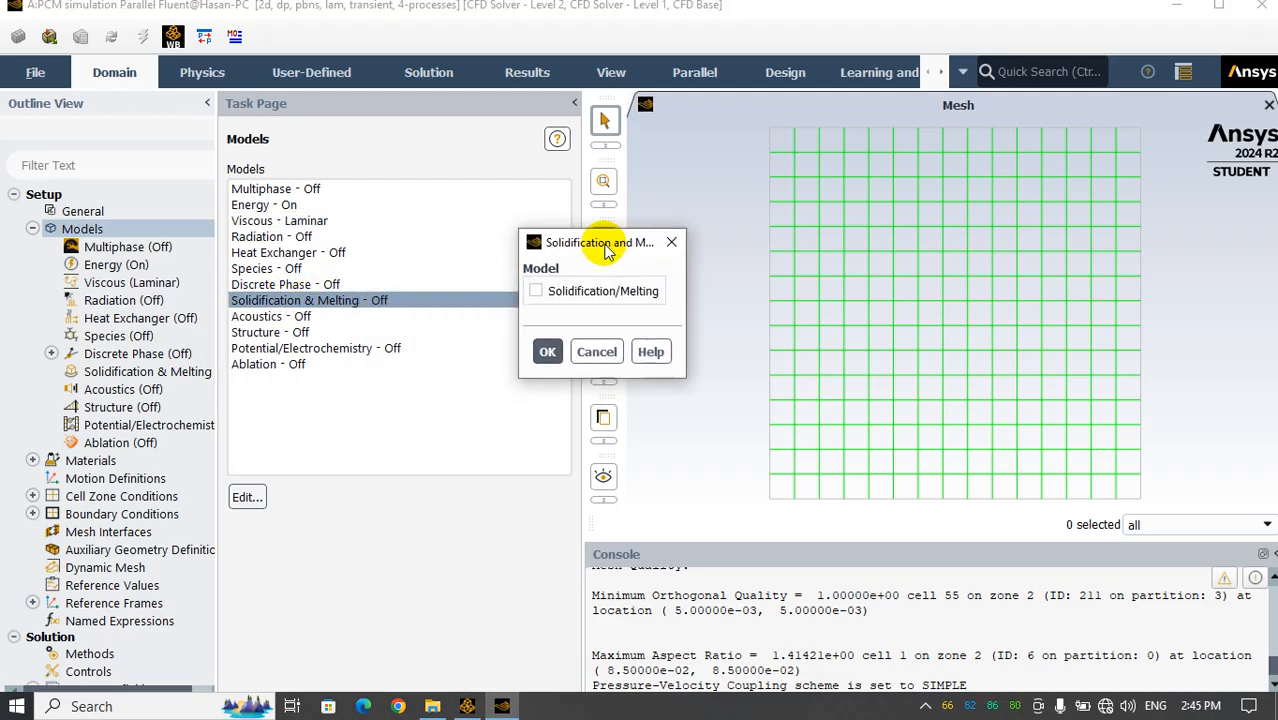
{"action": "left_click", "coordinate": [536, 291]}
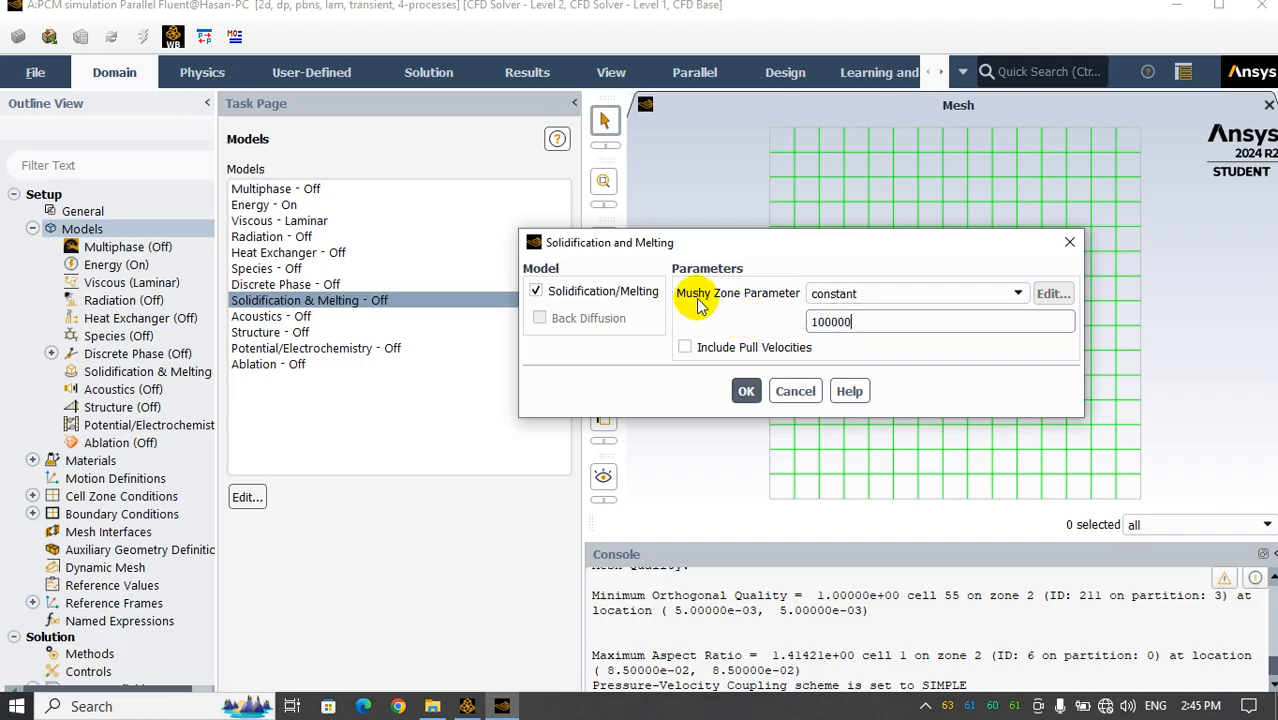
{"action": "left_click_drag", "start_coordinate": [852, 321], "coordinate": [818, 321]}
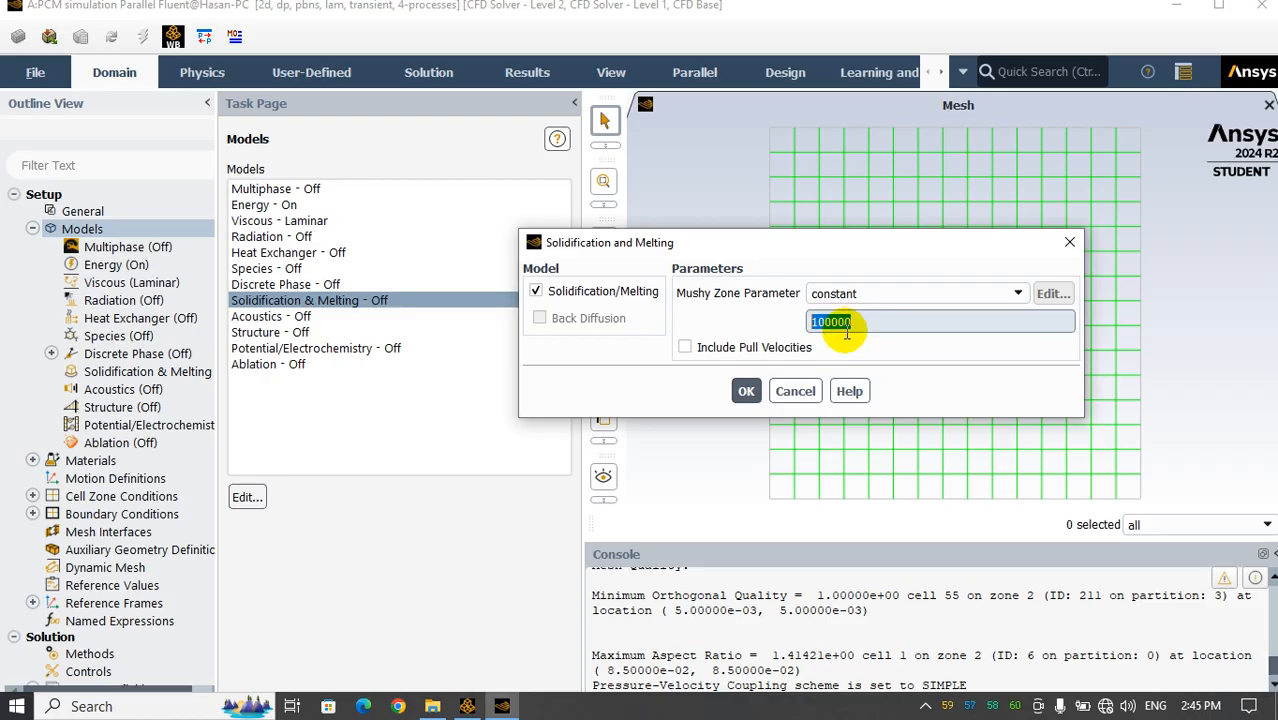
{"action": "left_click", "coordinate": [746, 391]}
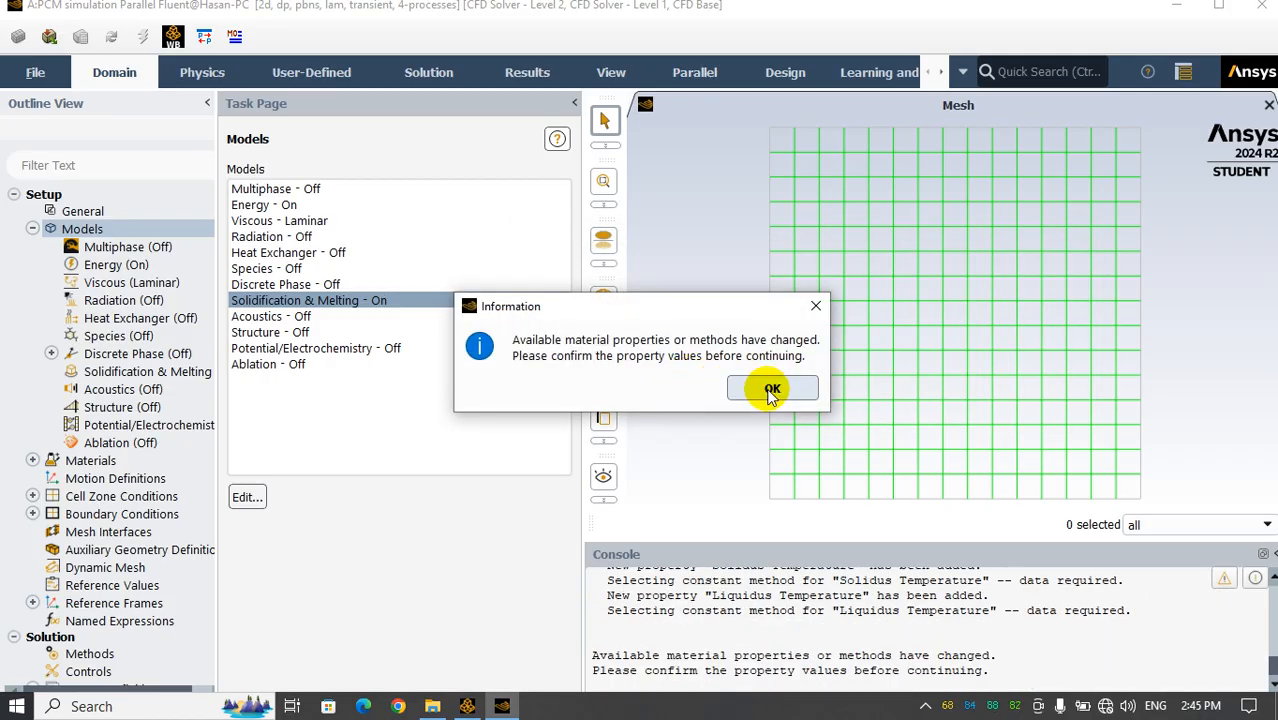
{"action": "left_click", "coordinate": [770, 388]}
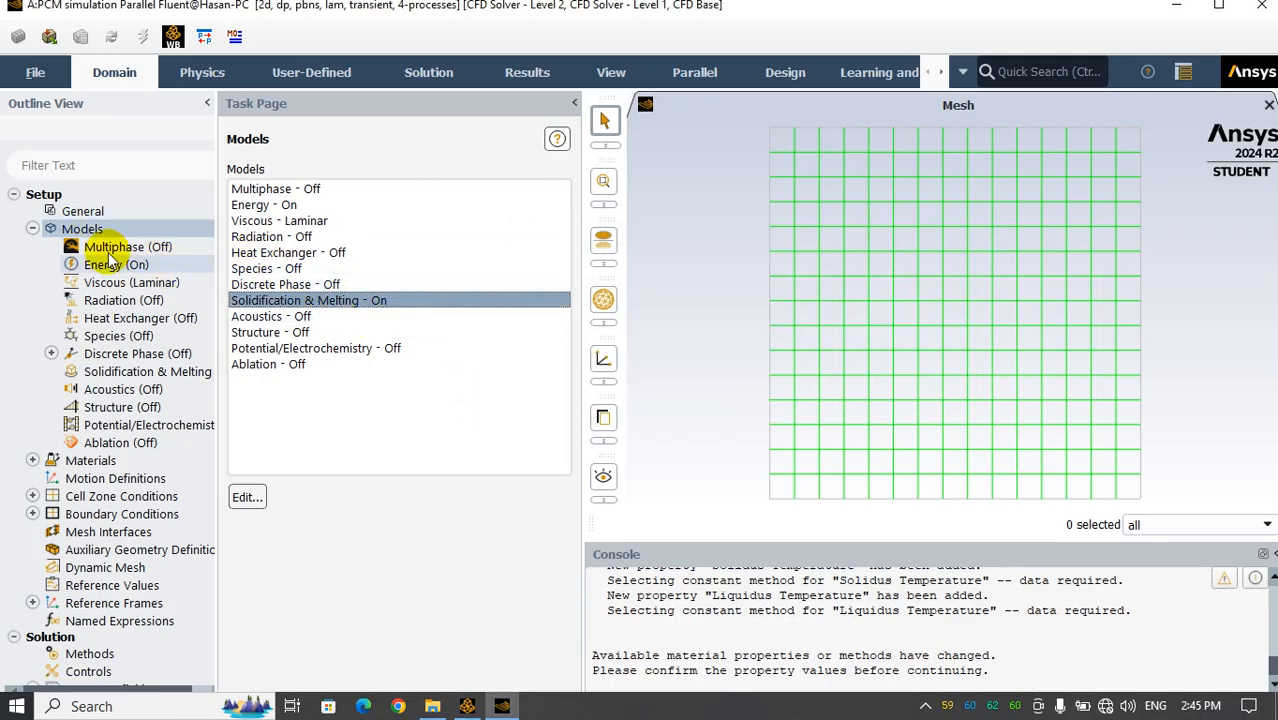
Rename the fluid material air as pcm and overwrite the original air definition
{"action": "left_click", "coordinate": [33, 230]}
{"action": "left_click", "coordinate": [33, 247]}
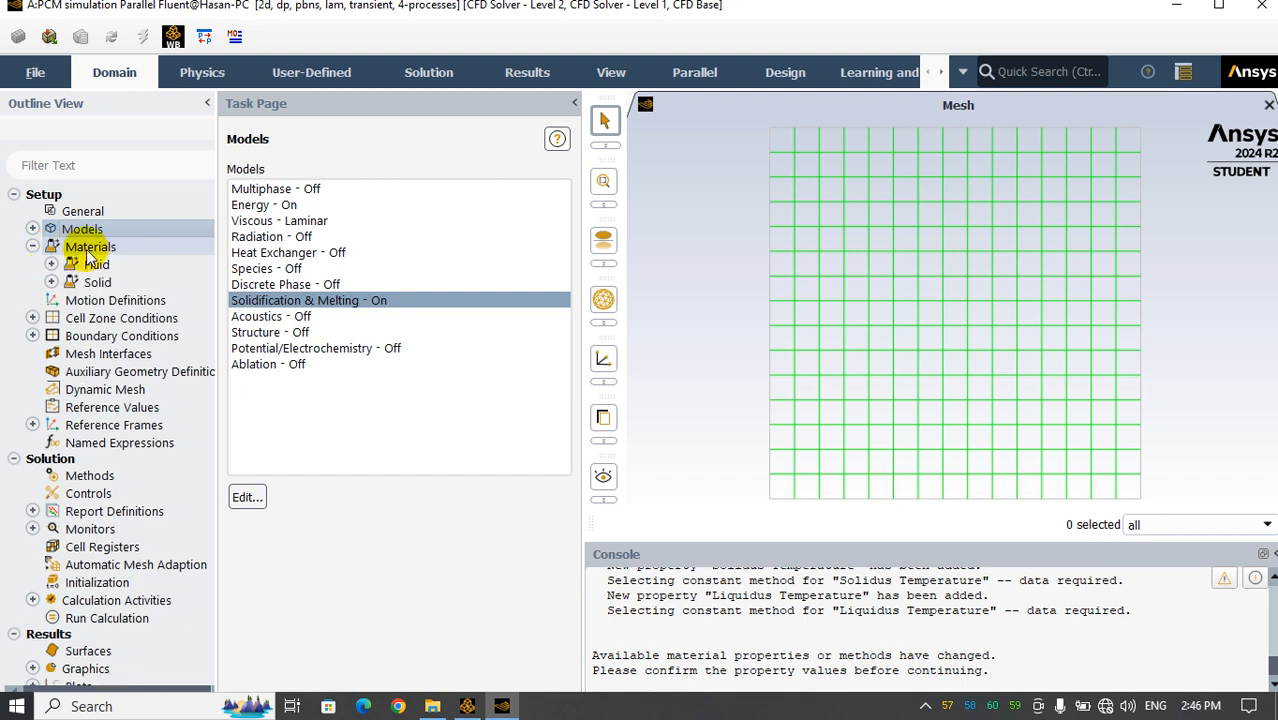
{"action": "double_click", "coordinate": [65, 247]}
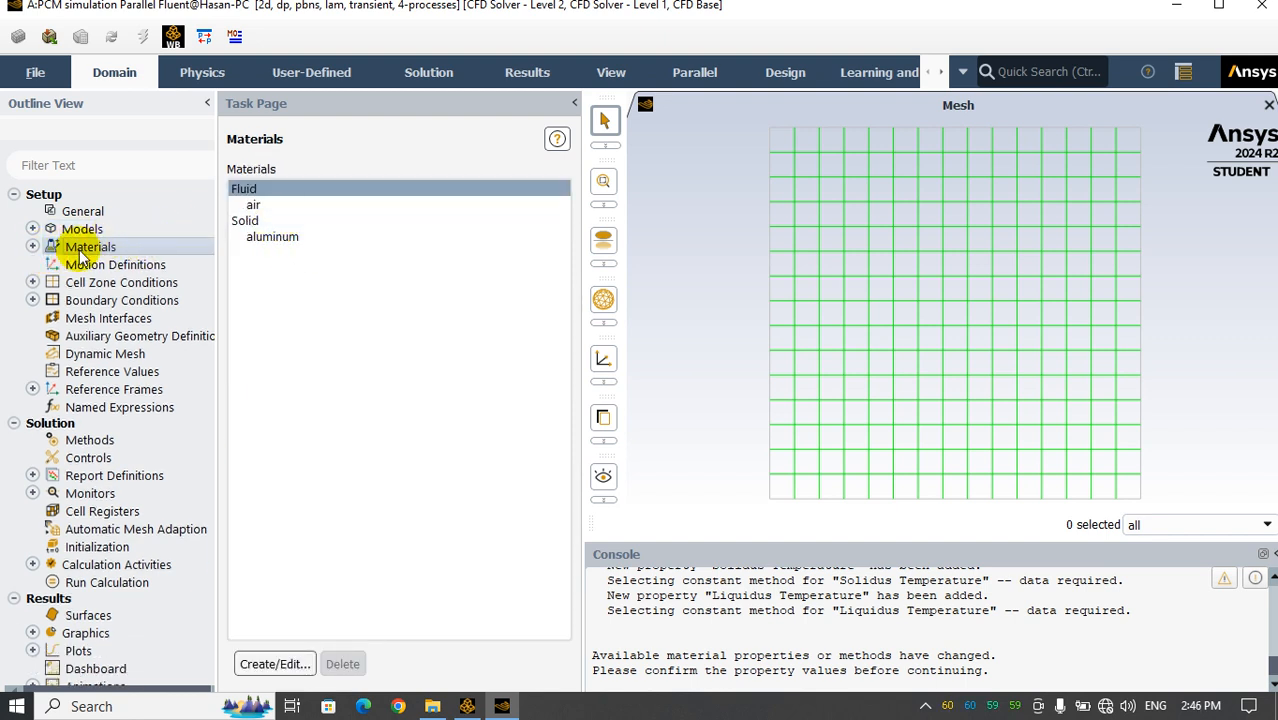
{"action": "left_click", "coordinate": [260, 205]}
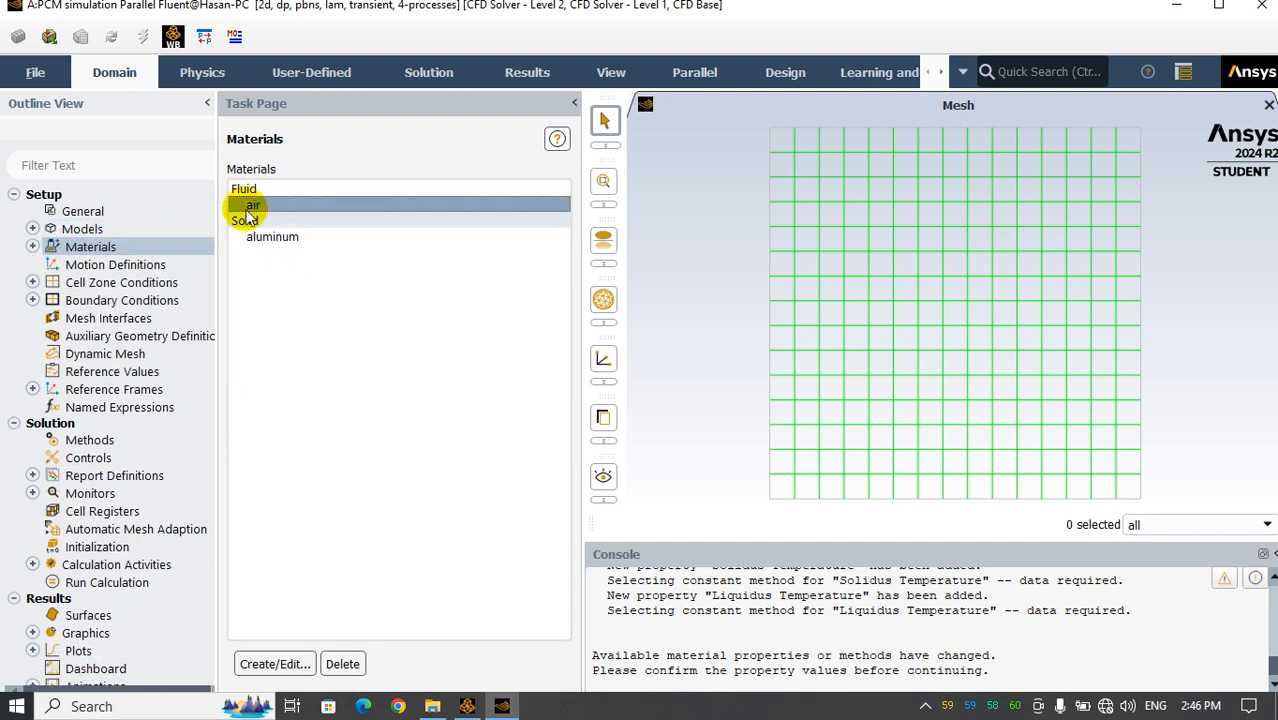
{"action": "left_click", "coordinate": [253, 205]}
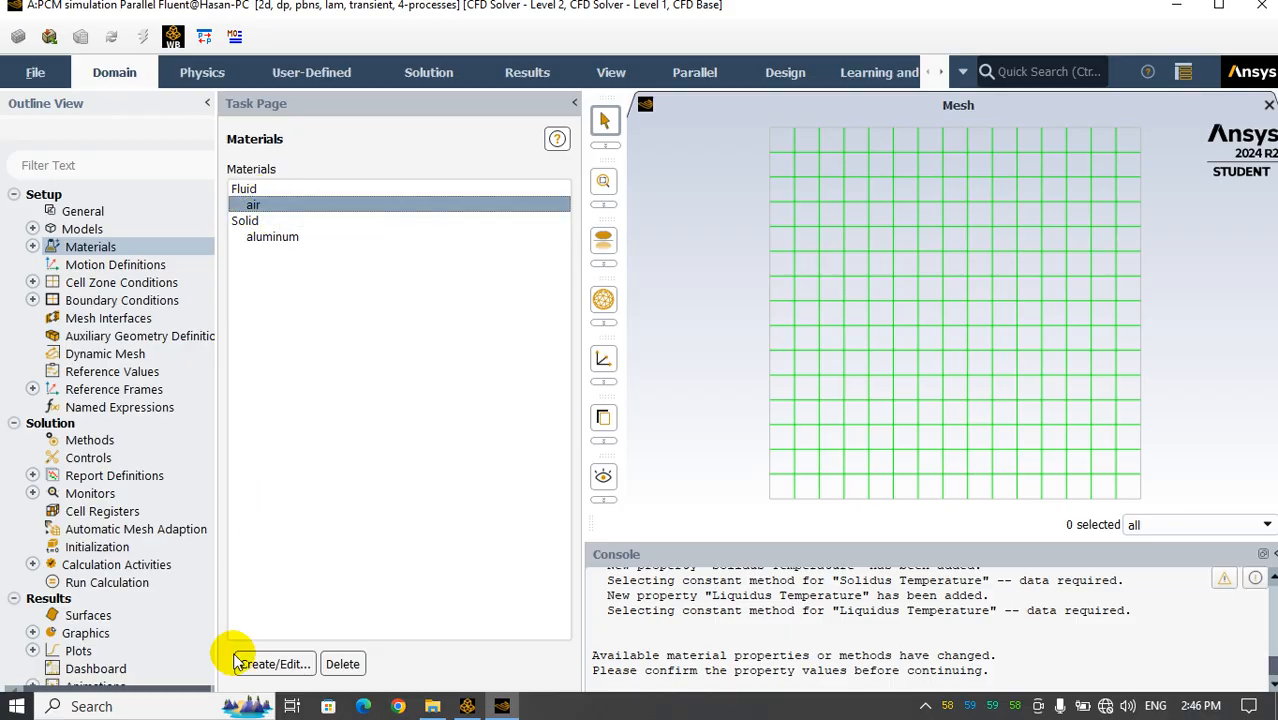
{"action": "left_click", "coordinate": [265, 664]}
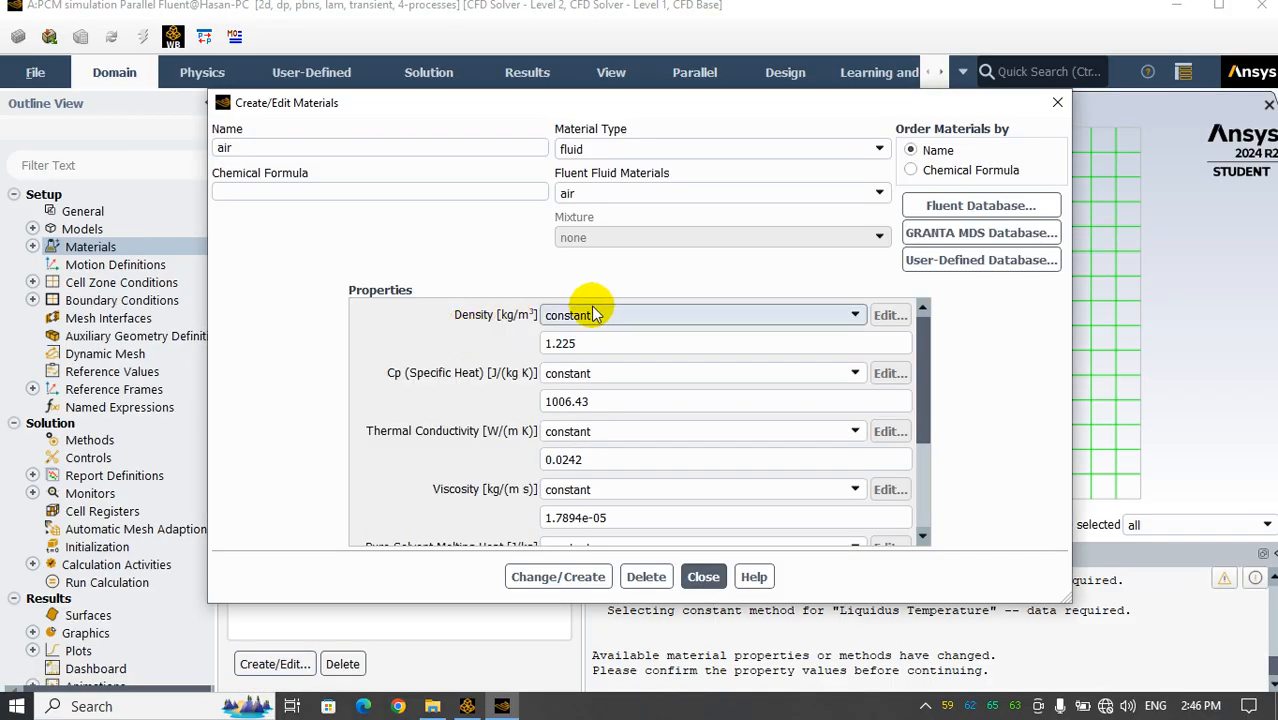
{"action": "double_click", "coordinate": [303, 150]}
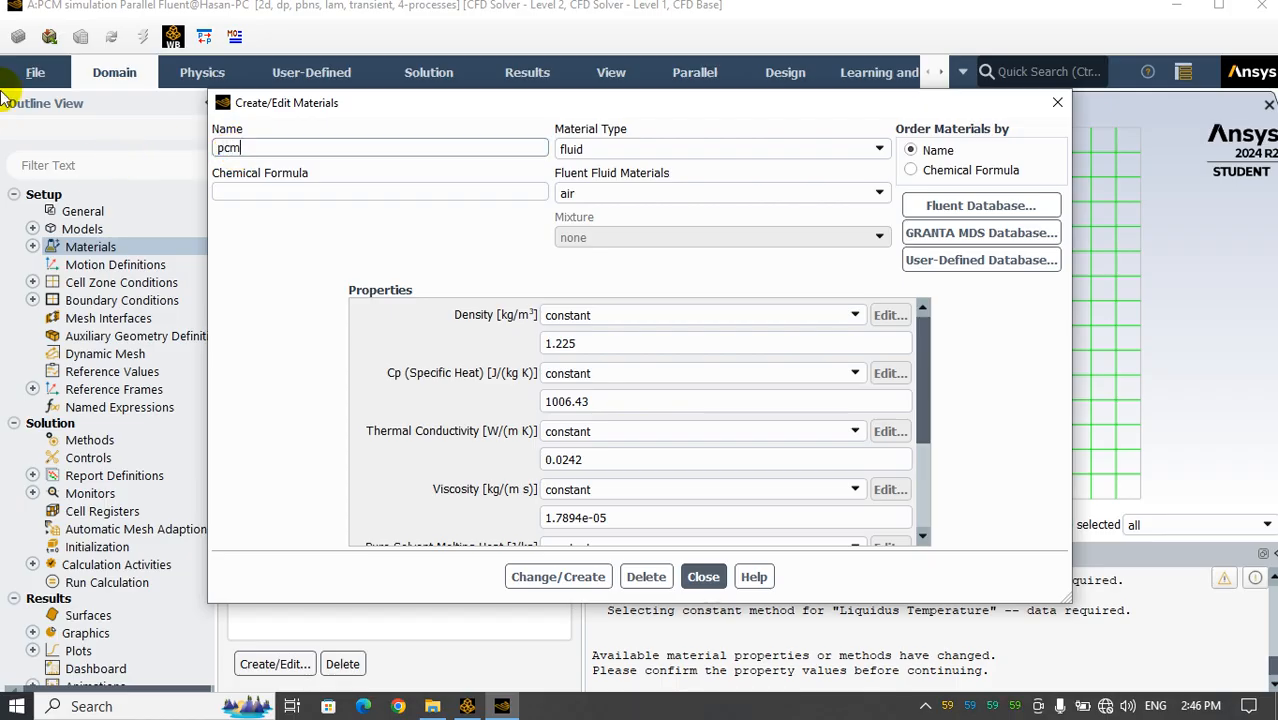
{"action": "double_click", "coordinate": [228, 148]}
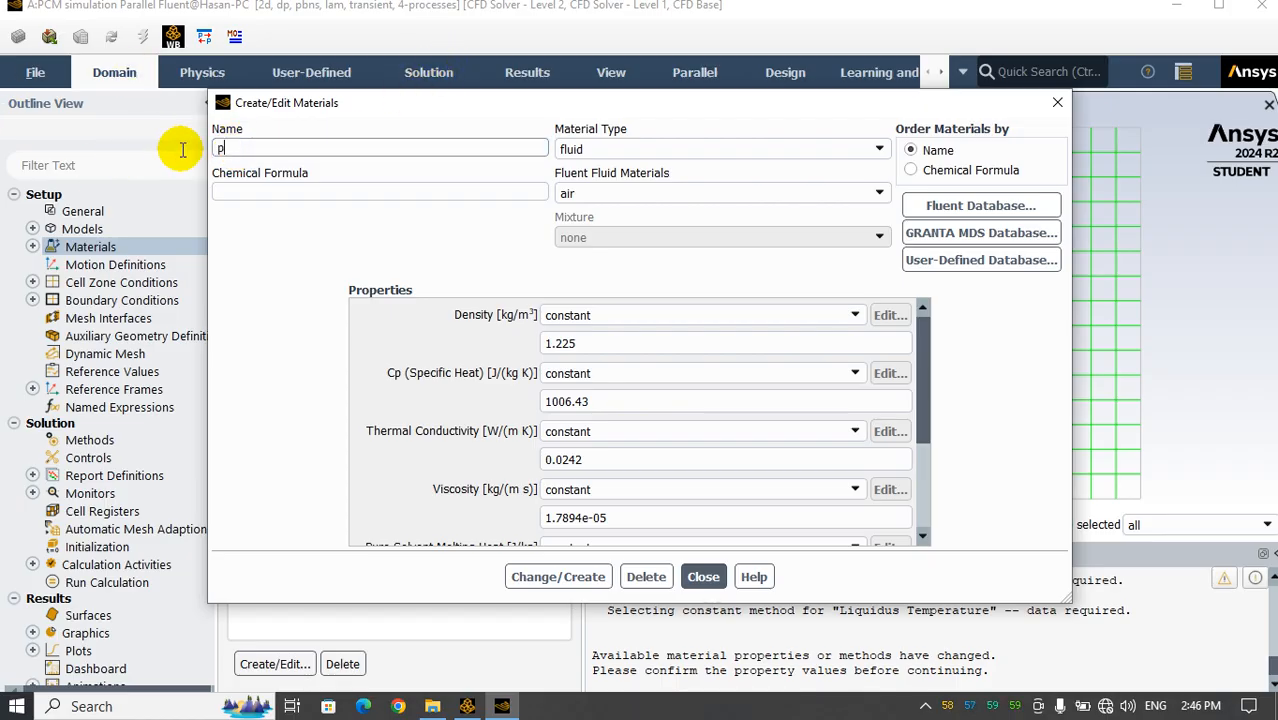
{"action": "left_click", "coordinate": [548, 578]}
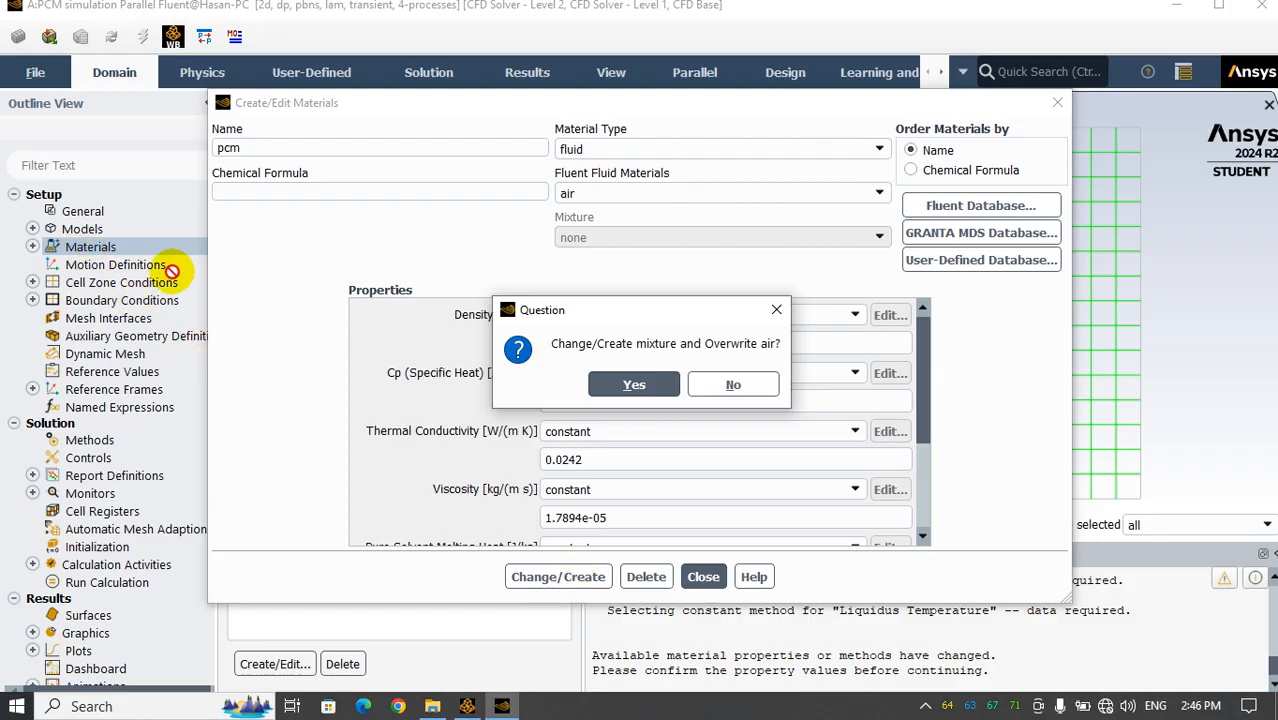
{"action": "left_click", "coordinate": [622, 380]}
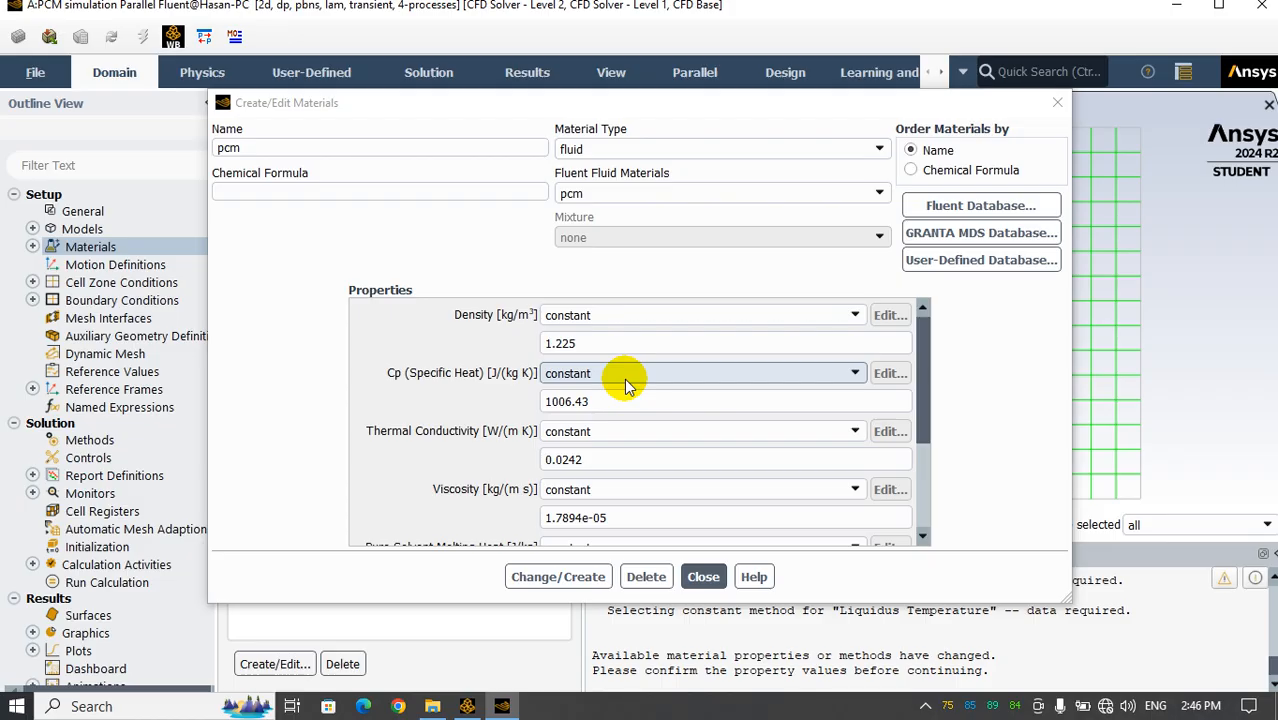
{"action": "left_click", "coordinate": [703, 576]}
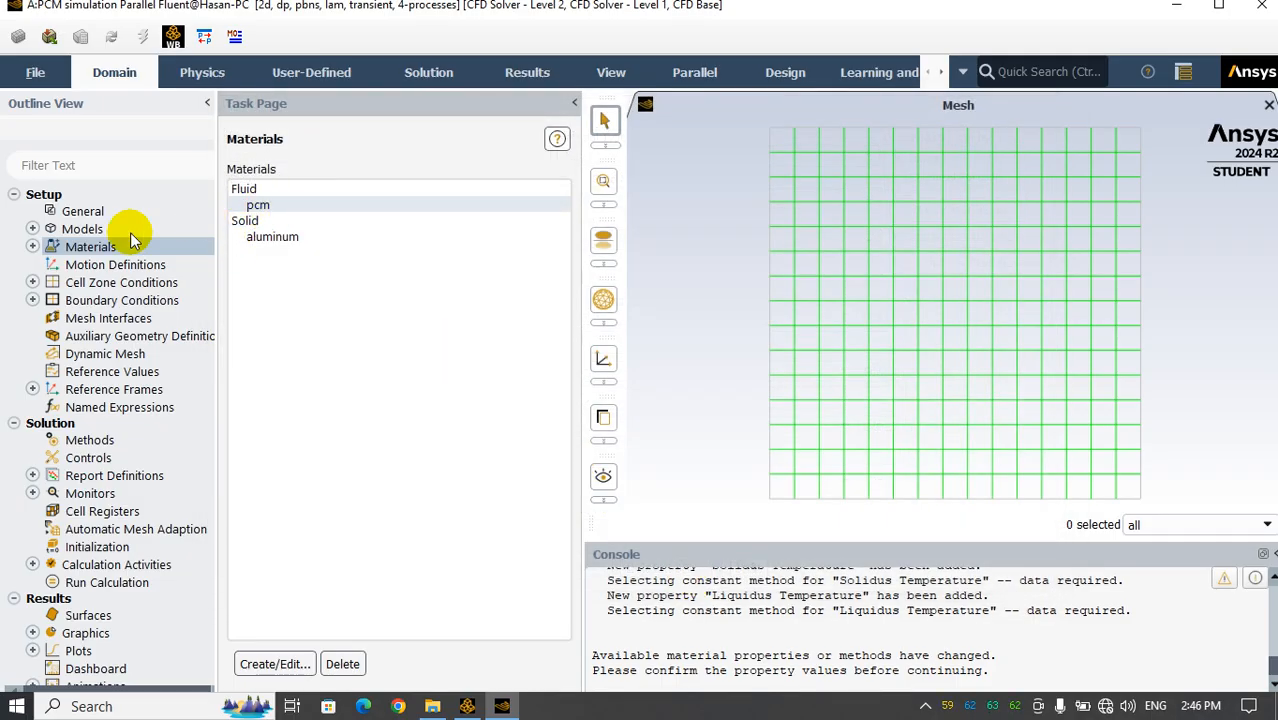
Open the pcm fluid material's properties and start editing its constant density value
{"action": "left_click", "coordinate": [33, 246]}
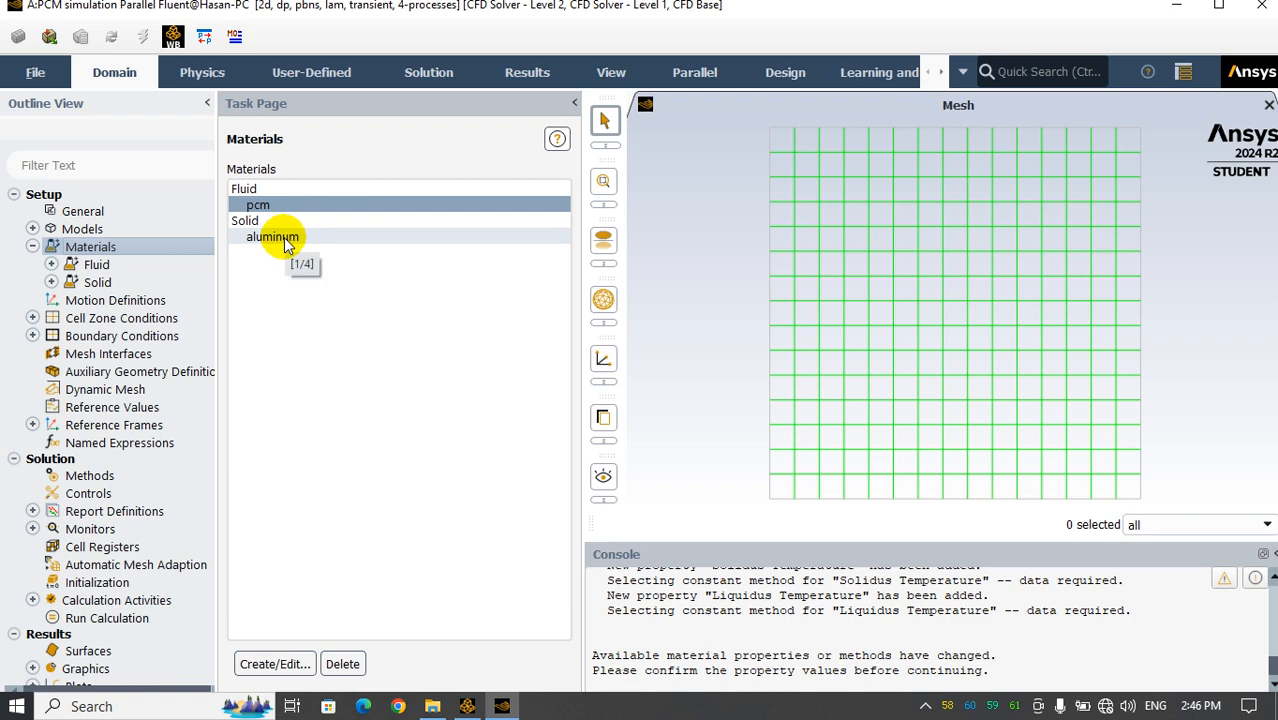
{"action": "left_click", "coordinate": [272, 206]}
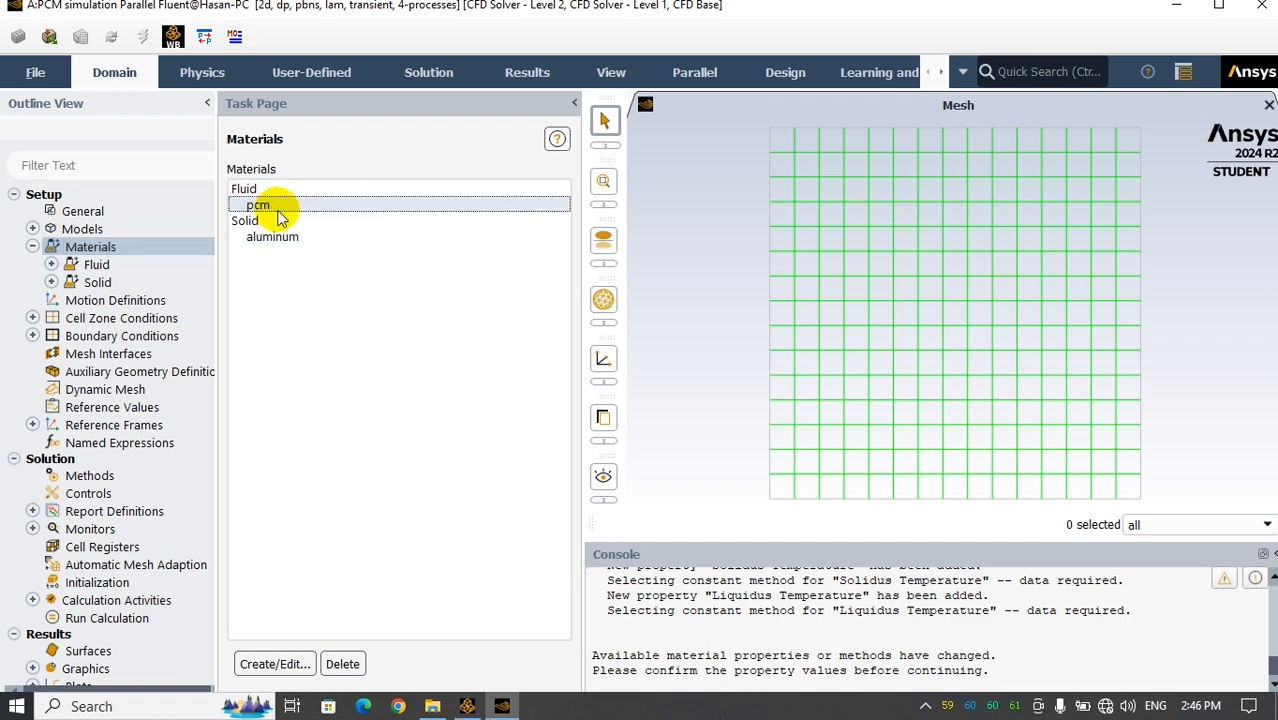
{"action": "double_click", "coordinate": [278, 208]}
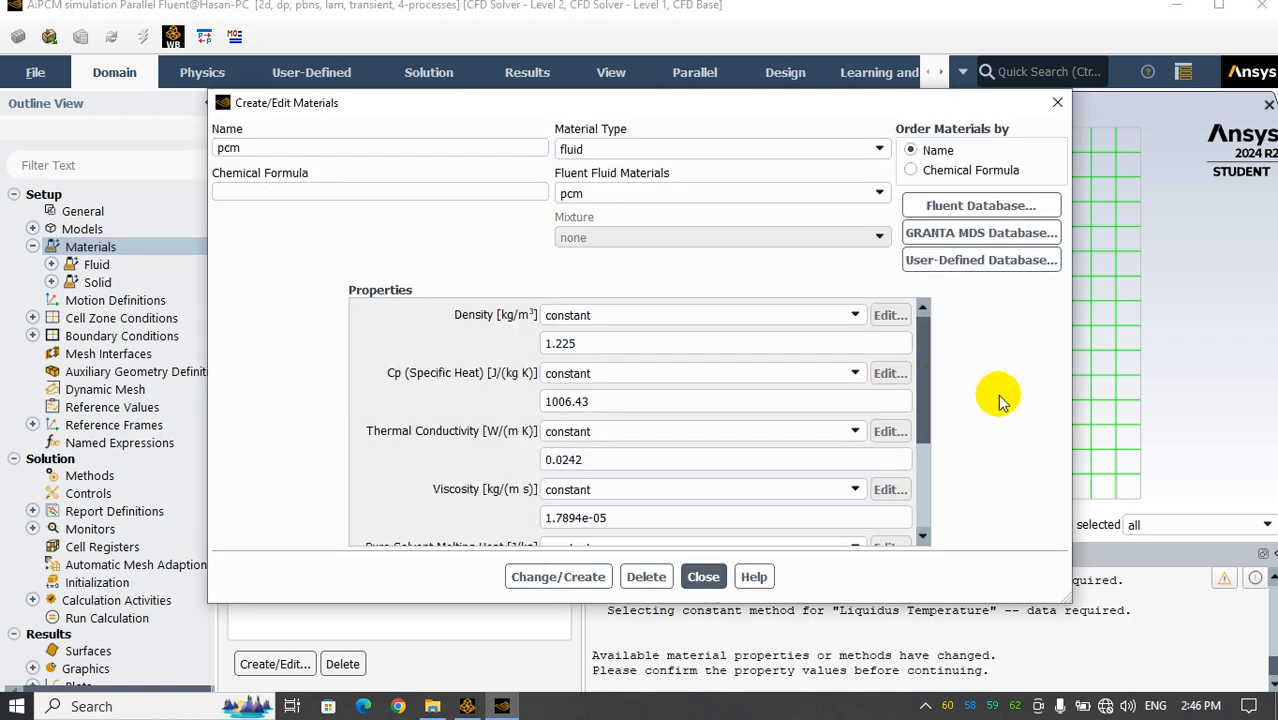
{"action": "left_click_drag", "start_coordinate": [718, 112], "coordinate": [707, 137]}
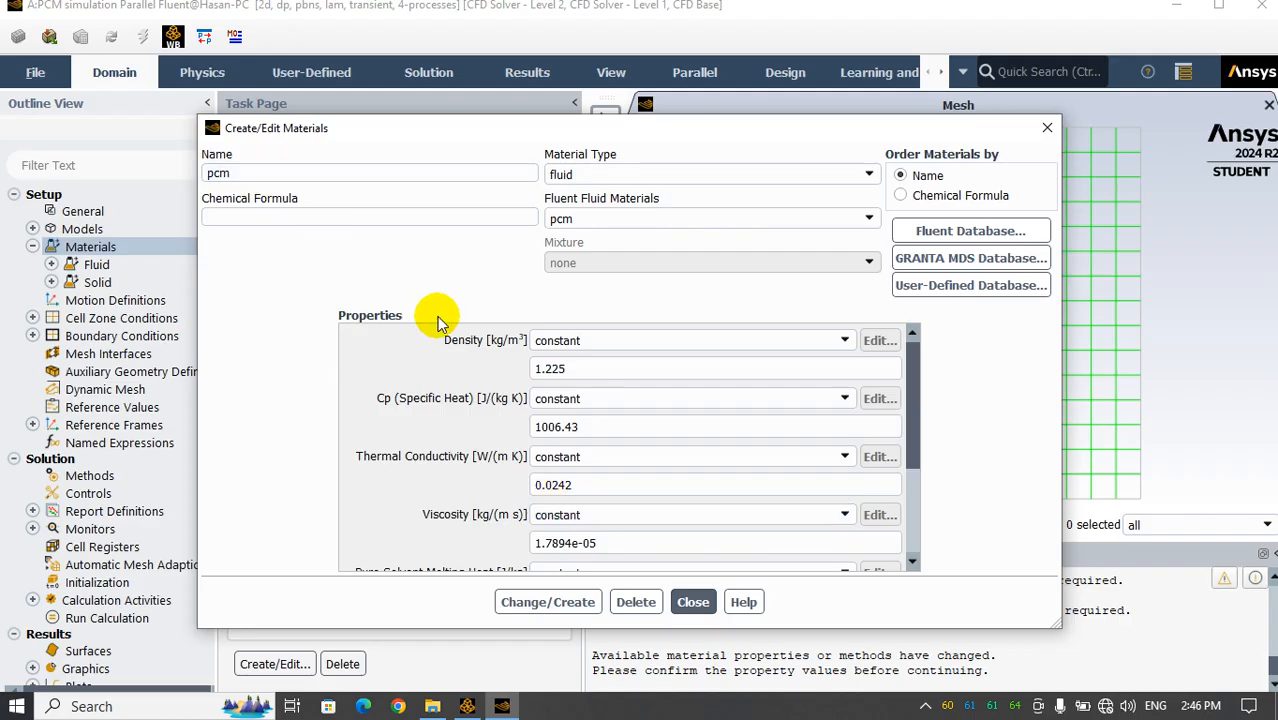
{"action": "left_click", "coordinate": [560, 368]}
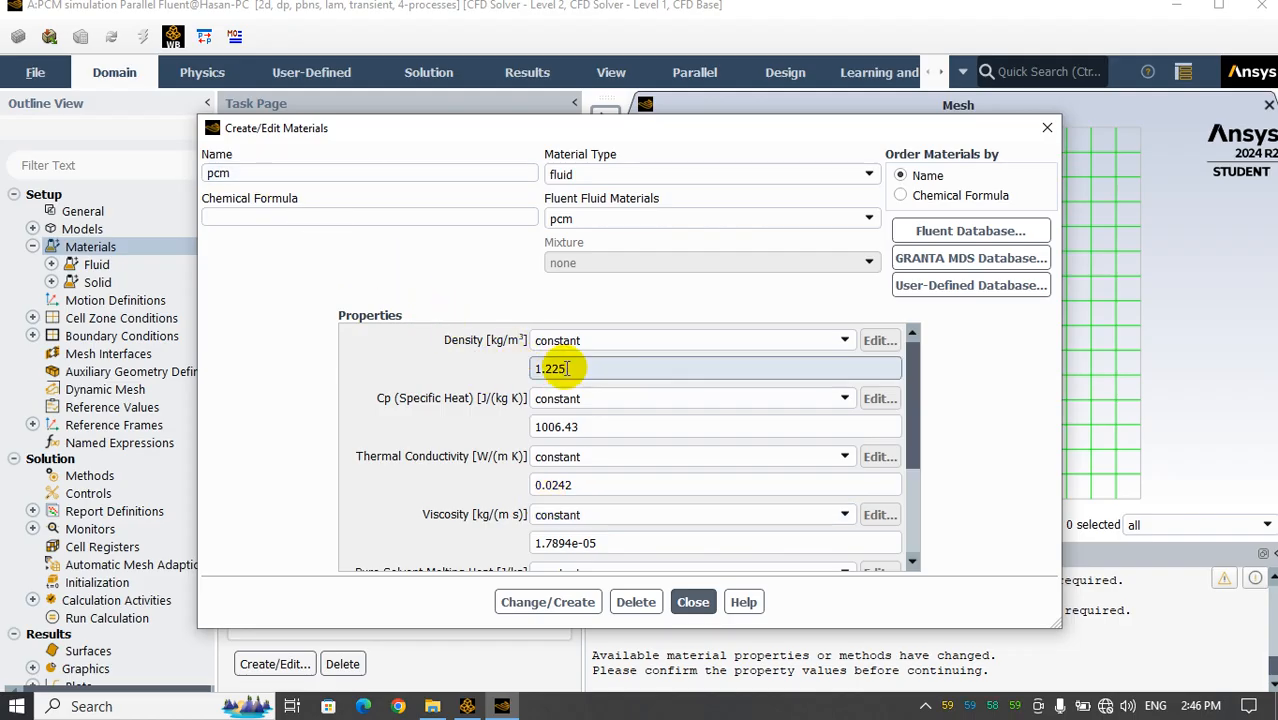
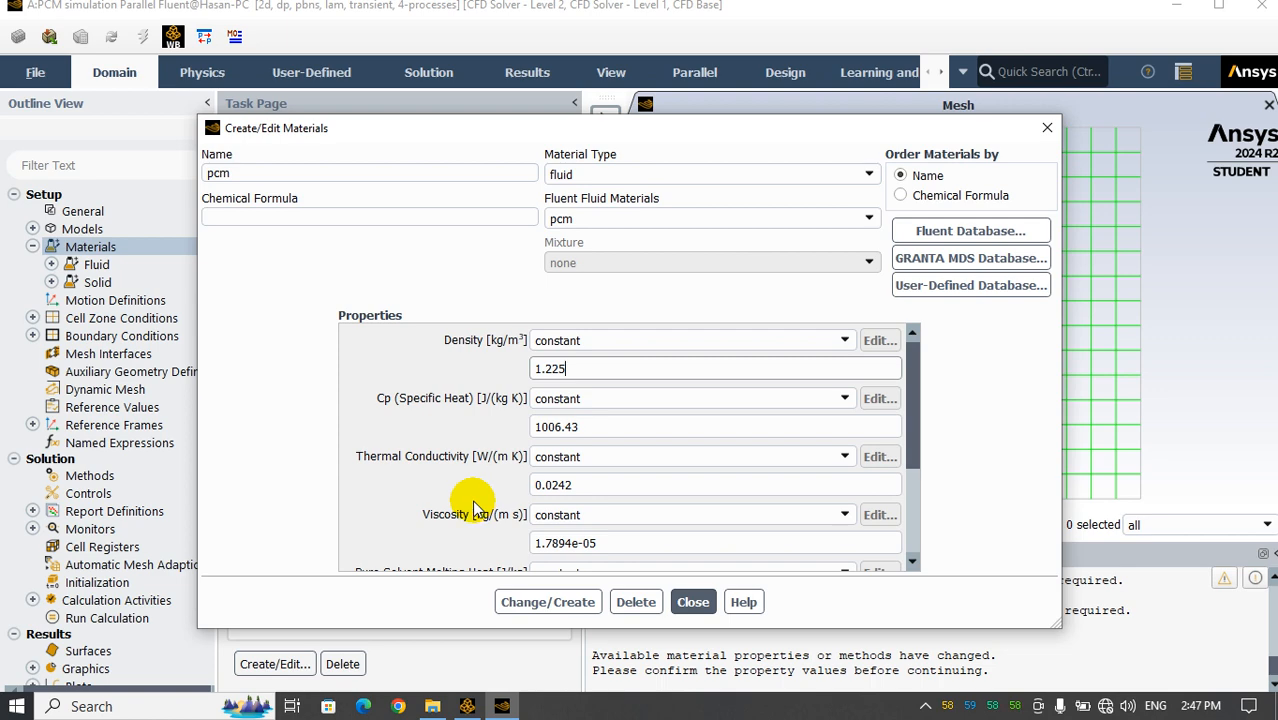
Switch to the PCM simulation folder in File Explorer
{"action": "left_click", "coordinate": [430, 704]}
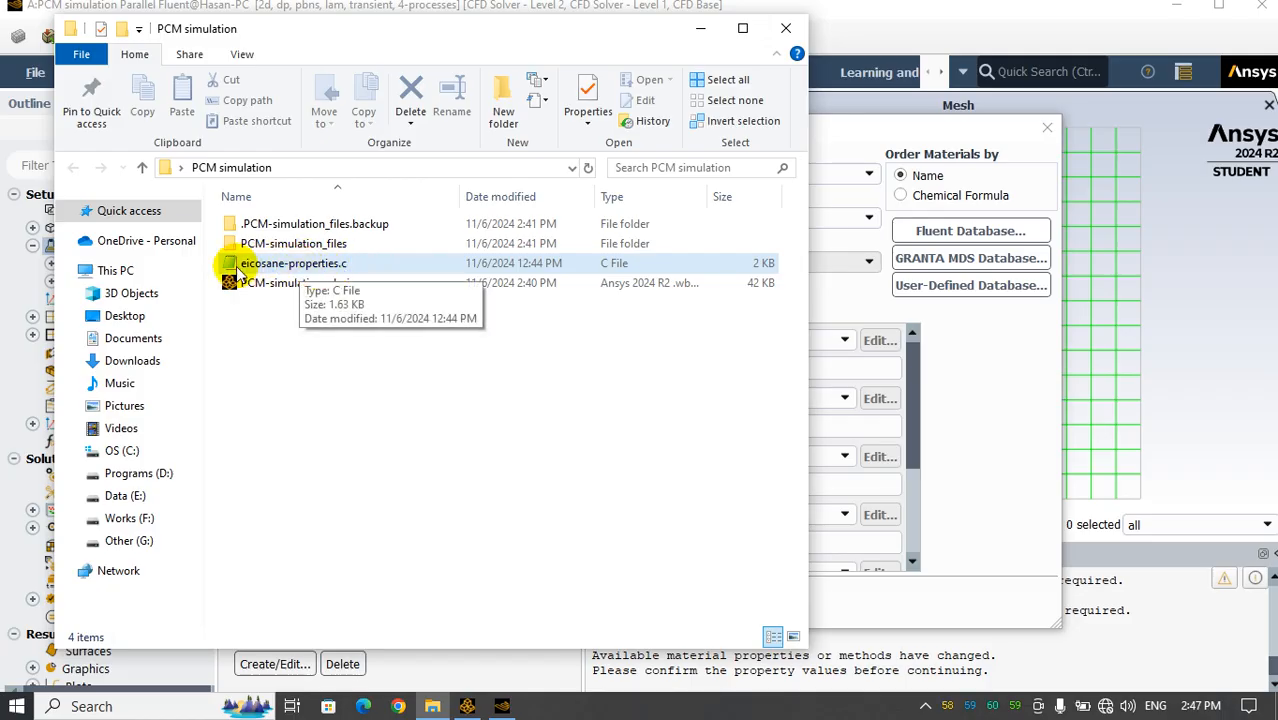
{"action": "right_click", "coordinate": [345, 265]}
{"action": "left_click", "coordinate": [400, 650]}
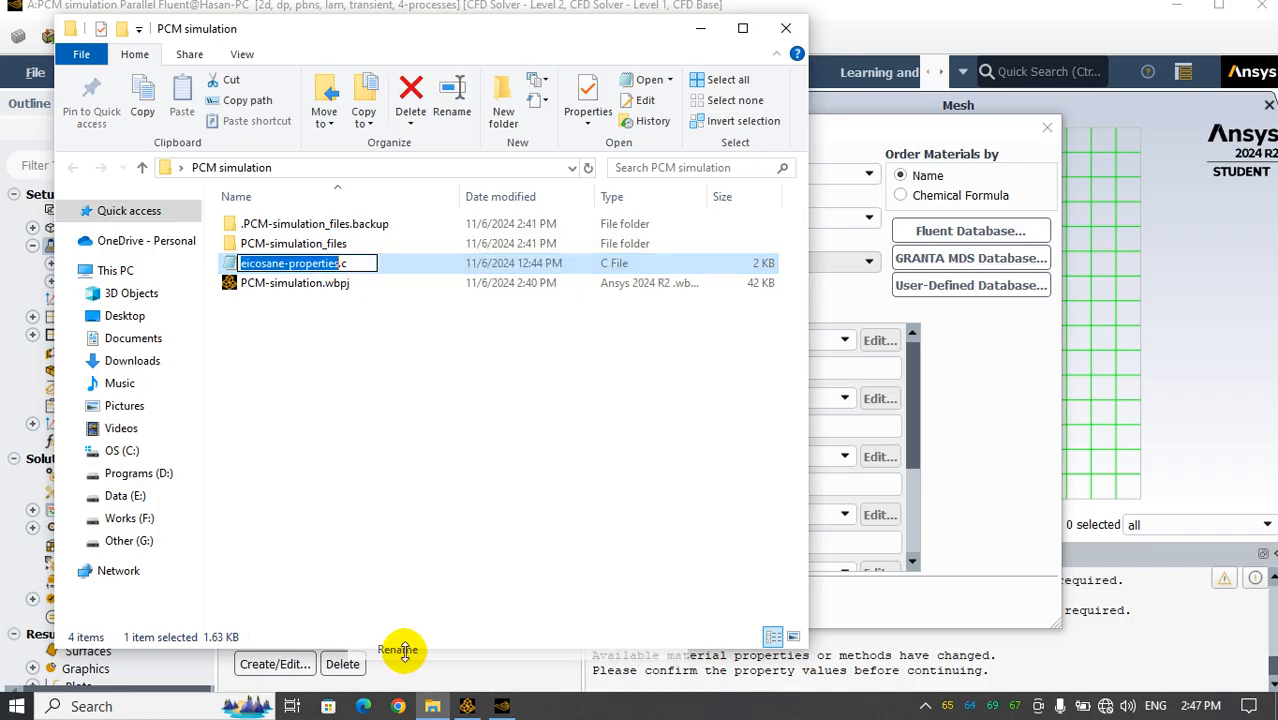
{"action": "left_click", "coordinate": [352, 264]}
{"action": "left_click", "coordinate": [382, 434]}
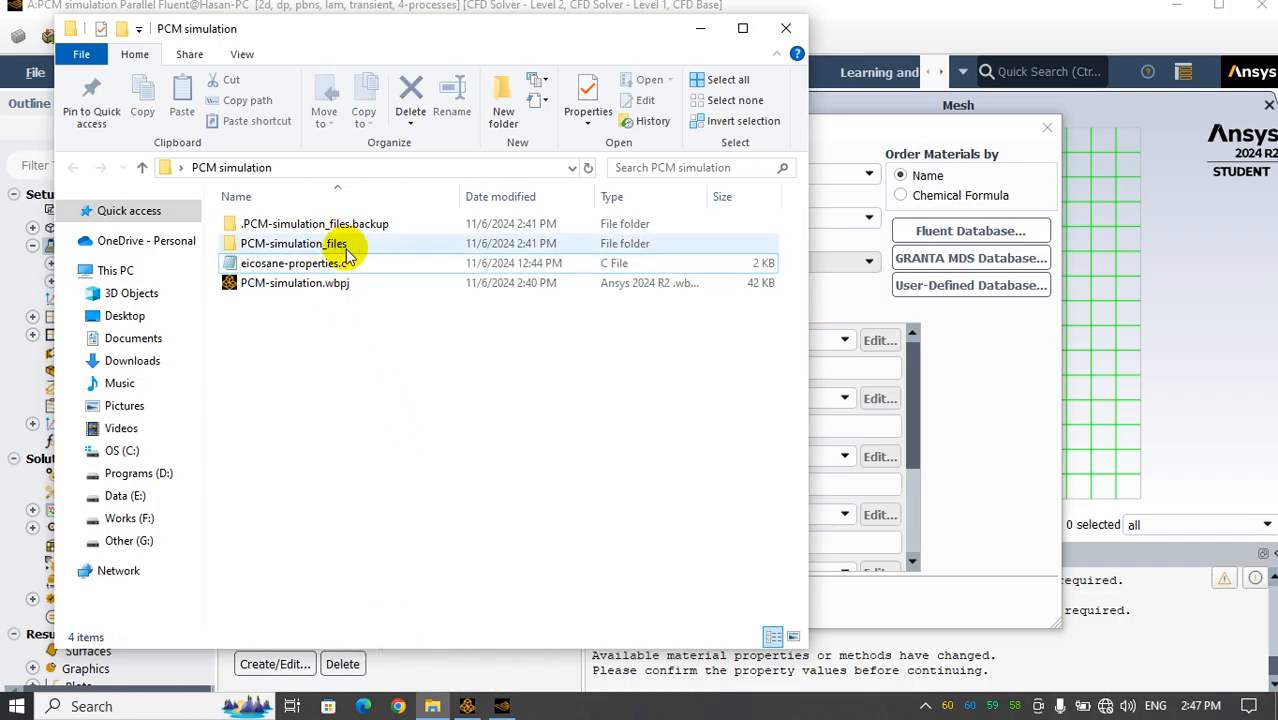
Open eicosane-properties.c in Notepad and examine its phase property constants, thermal expansion coefficient, and solidus, liquidus and reference temperatures
{"action": "double_click", "coordinate": [335, 263]}
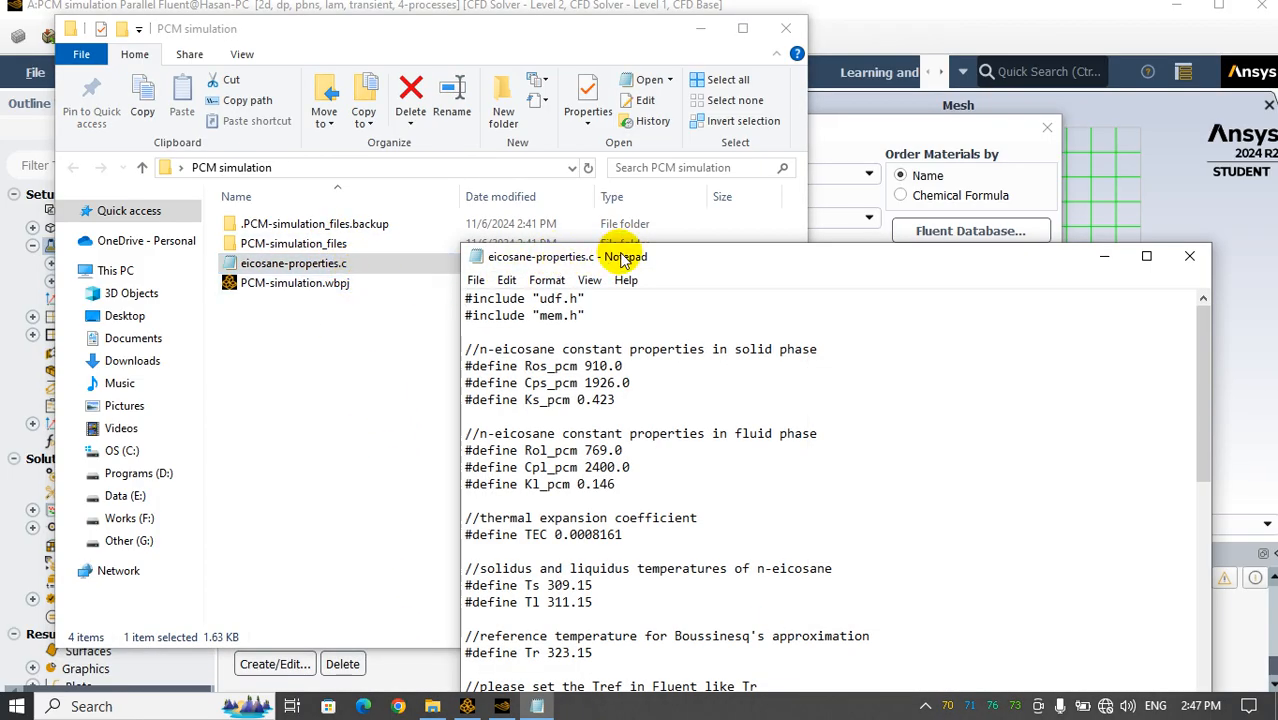
{"action": "left_click_drag", "start_coordinate": [622, 258], "coordinate": [636, 48]}
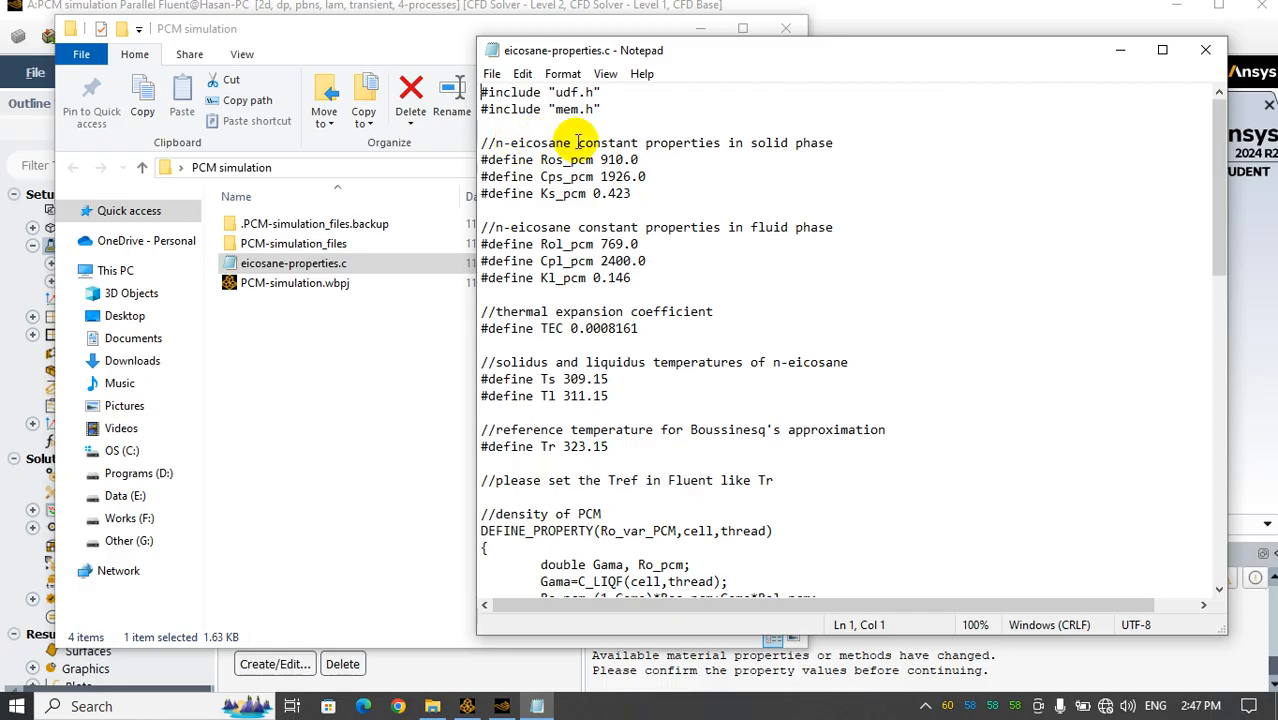
{"action": "left_click_drag", "start_coordinate": [541, 160], "coordinate": [590, 165]}
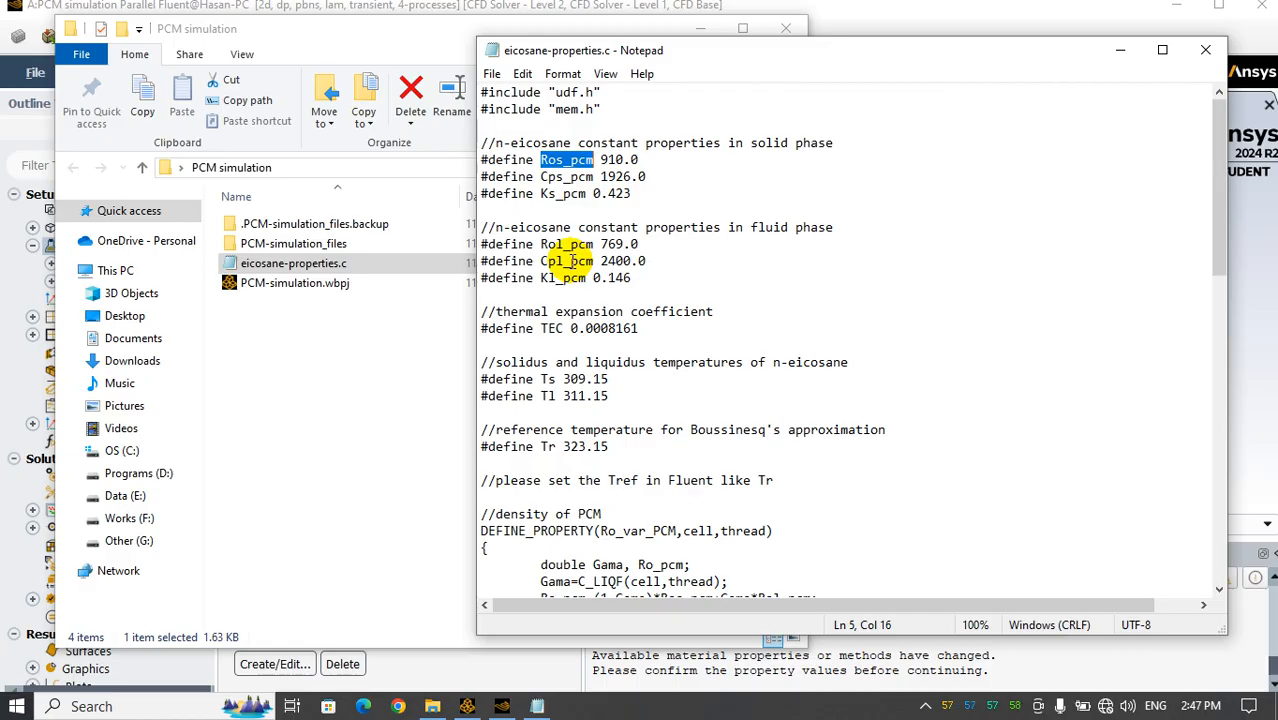
{"action": "scroll", "coordinate": [590, 397], "scroll_direction": "down", "scroll_amount": 1}
{"action": "double_click", "coordinate": [549, 328]}
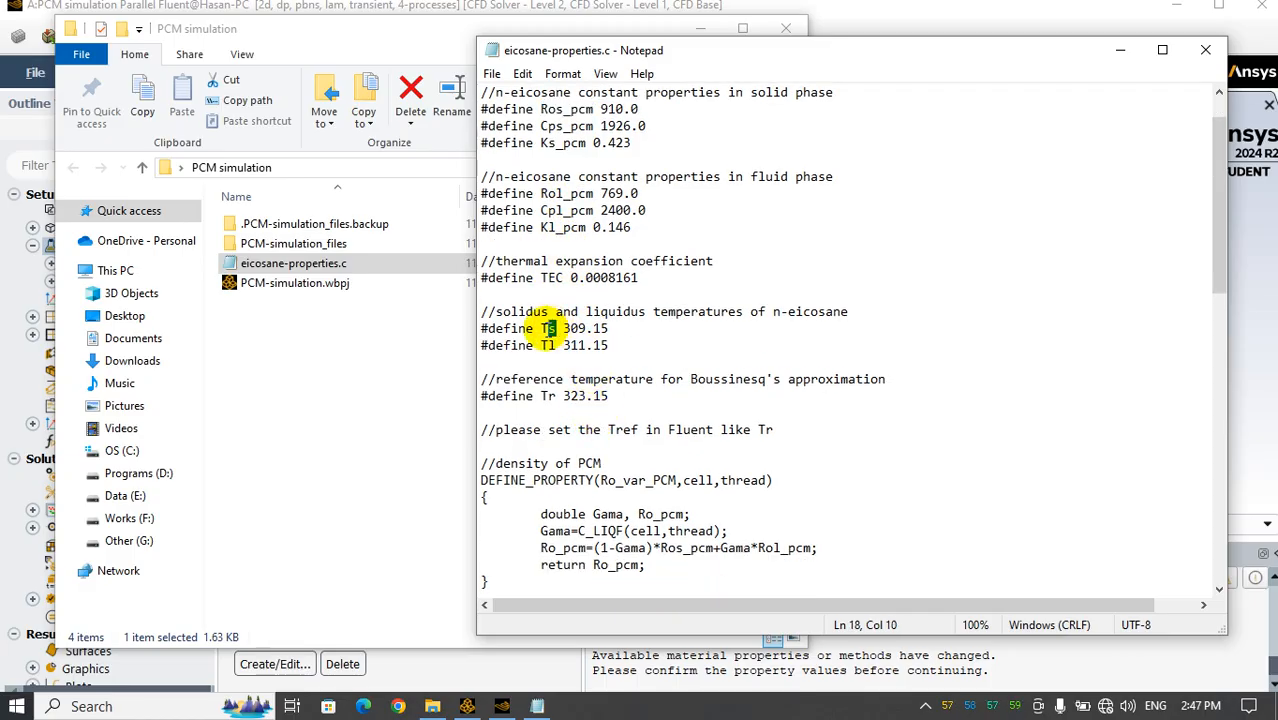
{"action": "left_click", "coordinate": [556, 345]}
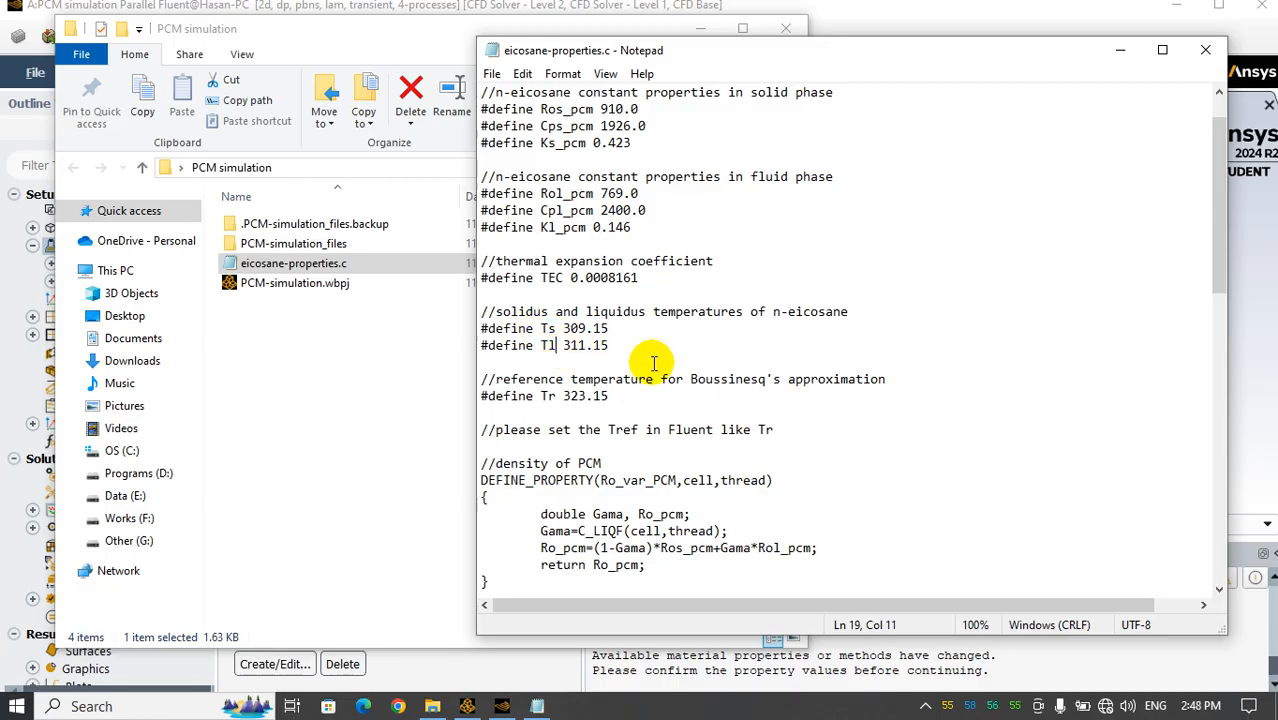
{"action": "scroll", "coordinate": [655, 358], "scroll_direction": "down", "scroll_amount": 1}
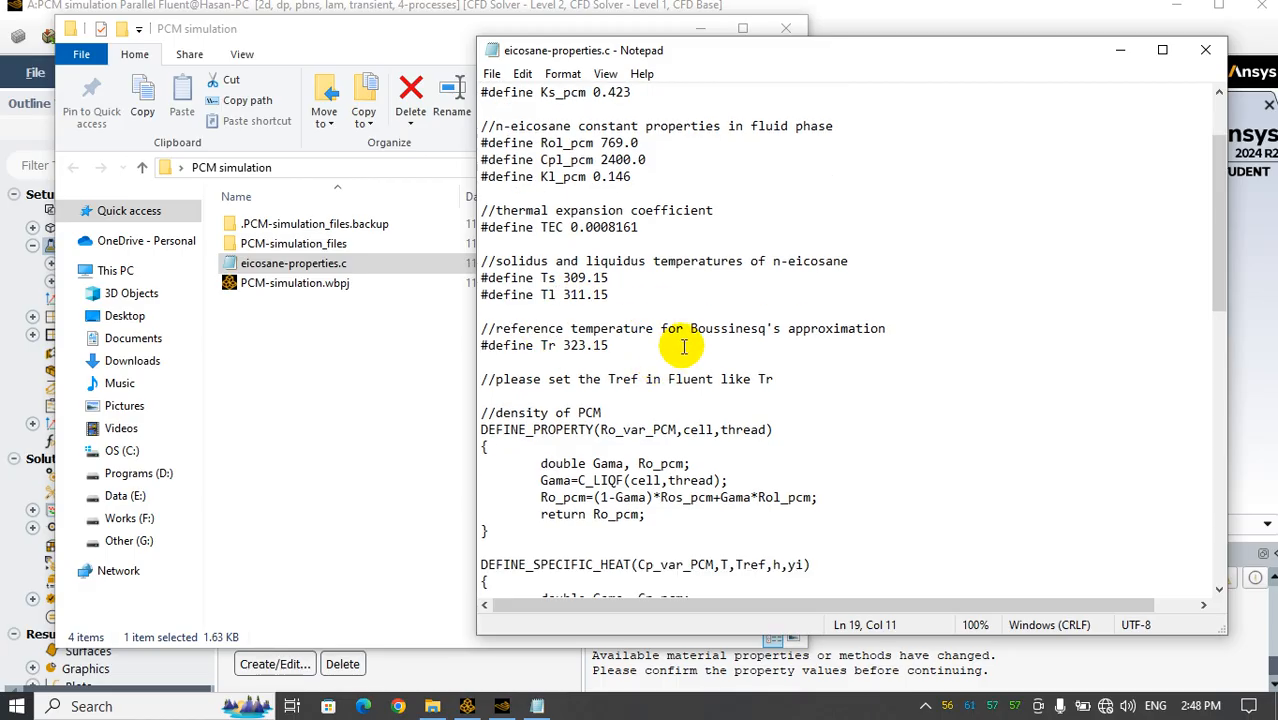
{"action": "scroll", "coordinate": [684, 346], "scroll_direction": "down", "scroll_amount": 2}
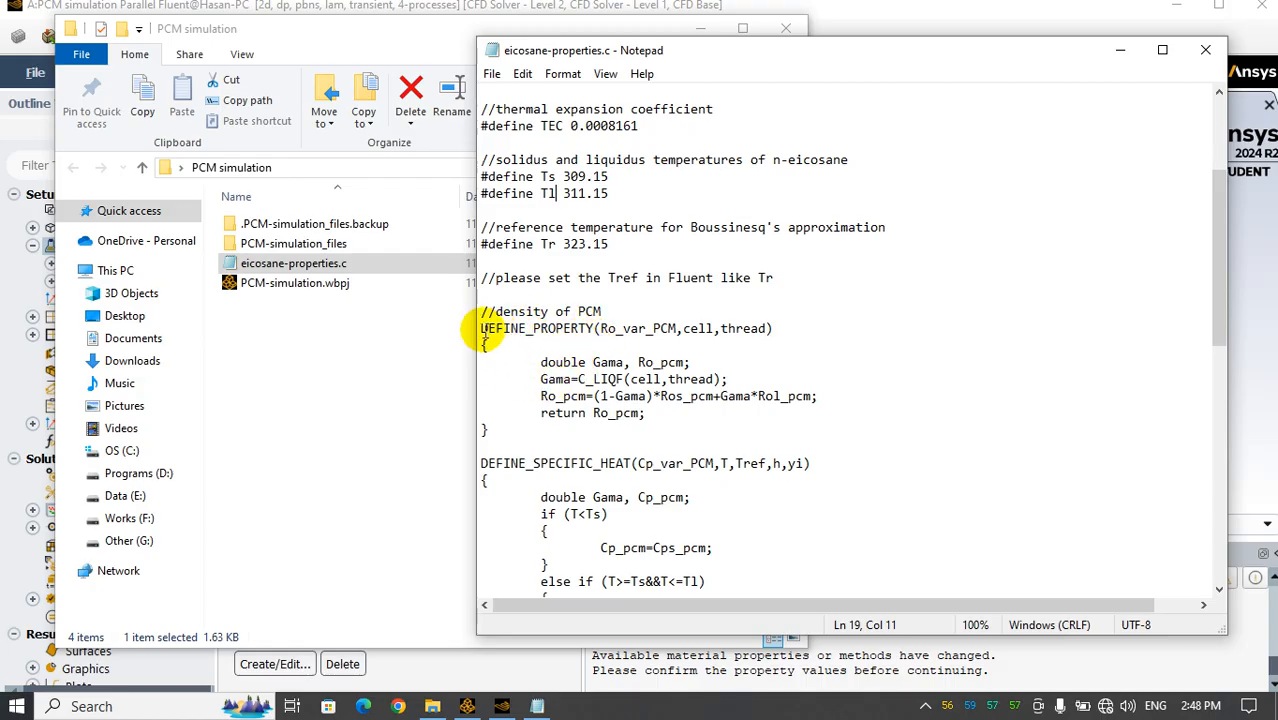
Examine the PCM density function in the code, including its liquid fraction assignment and the solid-liquid density mixing formula
{"action": "left_click_drag", "start_coordinate": [478, 328], "coordinate": [591, 335]}
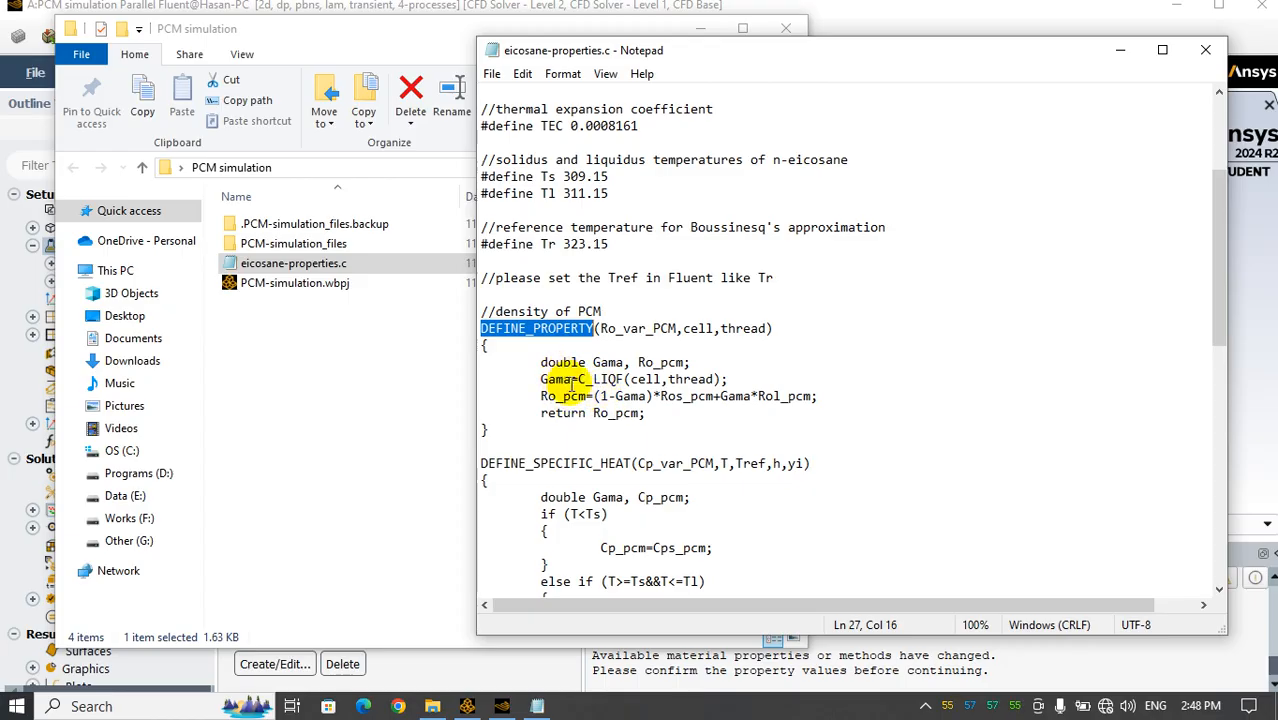
{"action": "left_click_drag", "start_coordinate": [572, 380], "coordinate": [518, 380]}
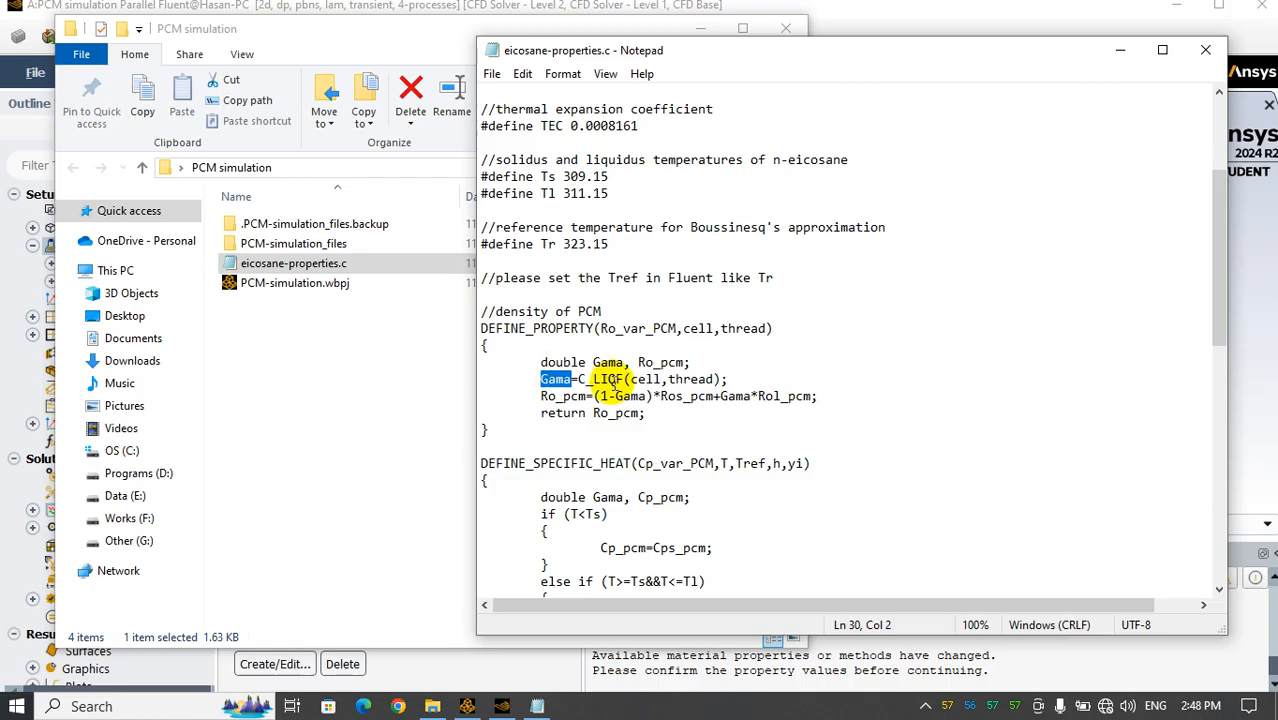
{"action": "left_click", "coordinate": [742, 379]}
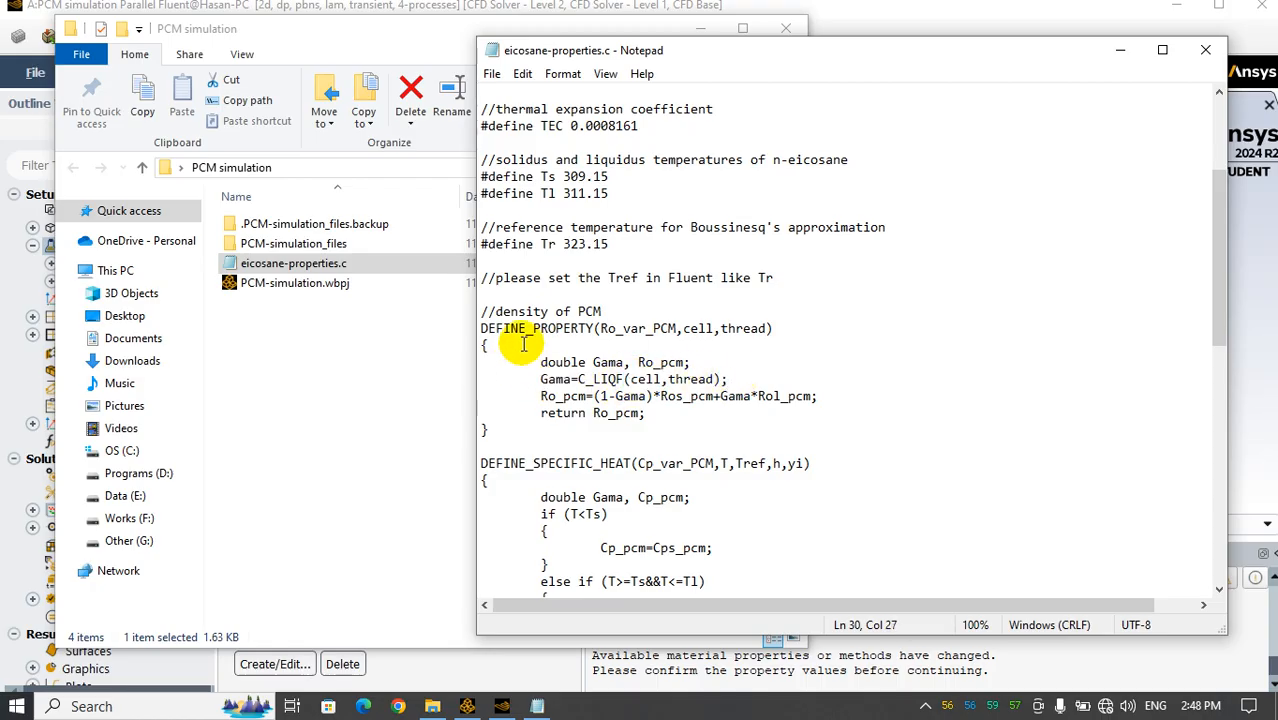
{"action": "left_click_drag", "start_coordinate": [730, 379], "coordinate": [580, 379]}
{"action": "left_click", "coordinate": [553, 380]}
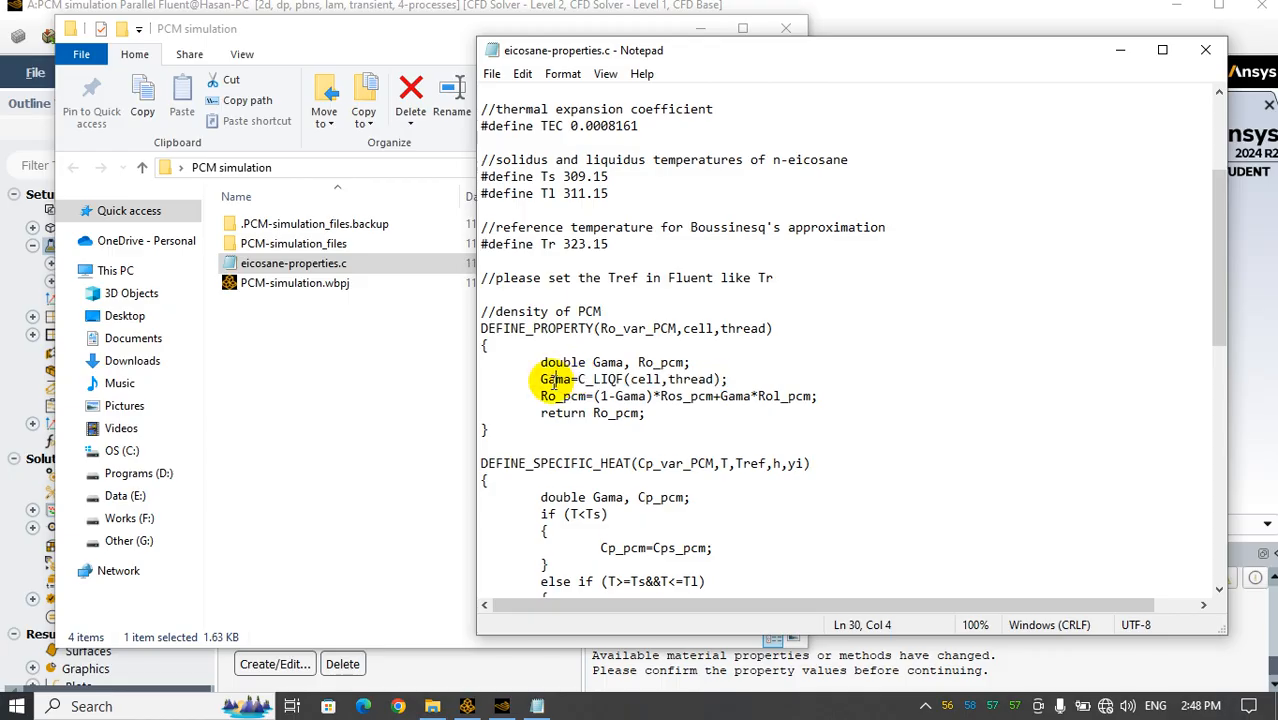
{"action": "left_click_drag", "start_coordinate": [594, 396], "coordinate": [826, 396]}
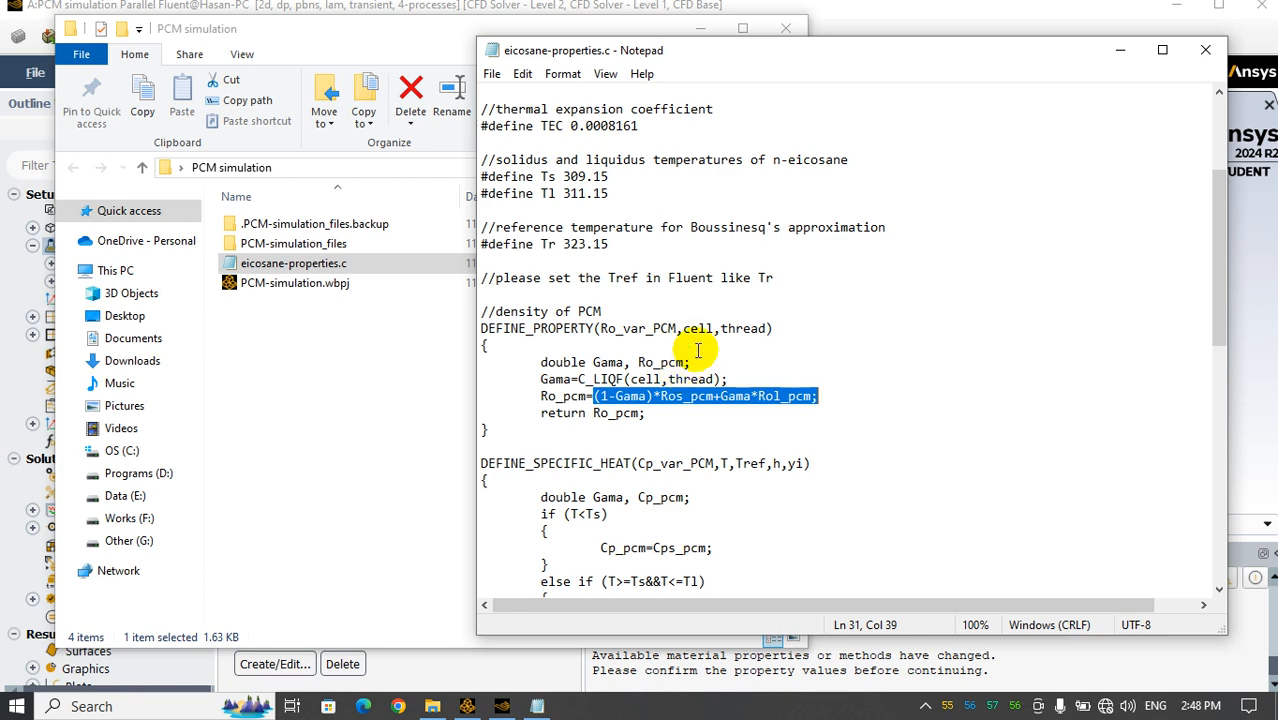
{"action": "scroll", "coordinate": [680, 270], "scroll_direction": "up", "scroll_amount": 4}
{"action": "scroll", "coordinate": [735, 392], "scroll_direction": "down", "scroll_amount": 4}
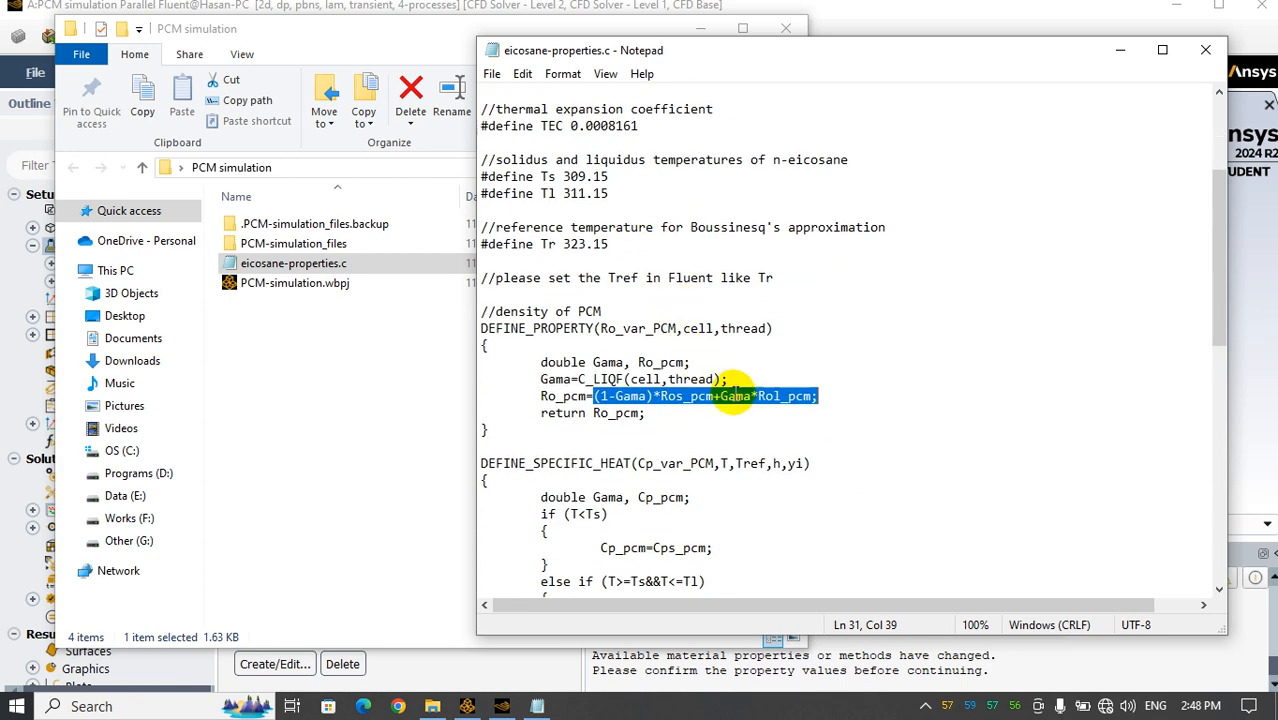
{"action": "scroll", "coordinate": [787, 392], "scroll_direction": "up", "scroll_amount": 4}
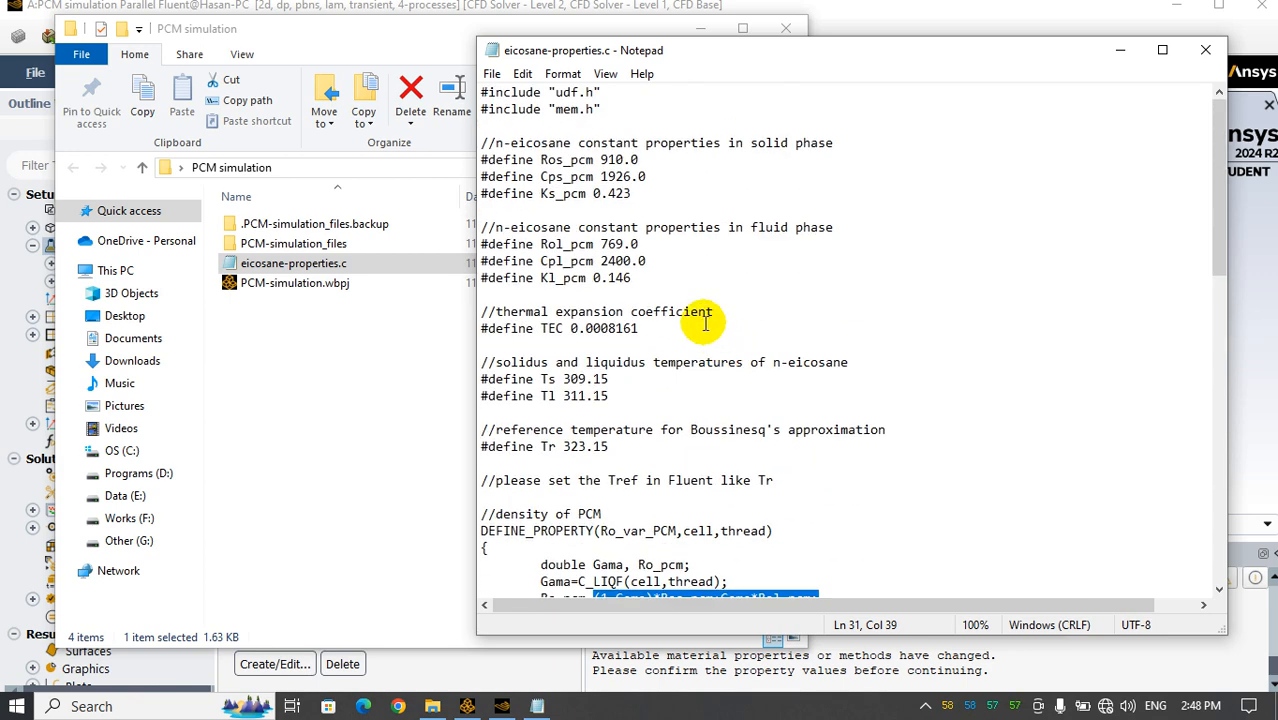
{"action": "scroll", "coordinate": [760, 280], "scroll_direction": "down", "scroll_amount": 6}
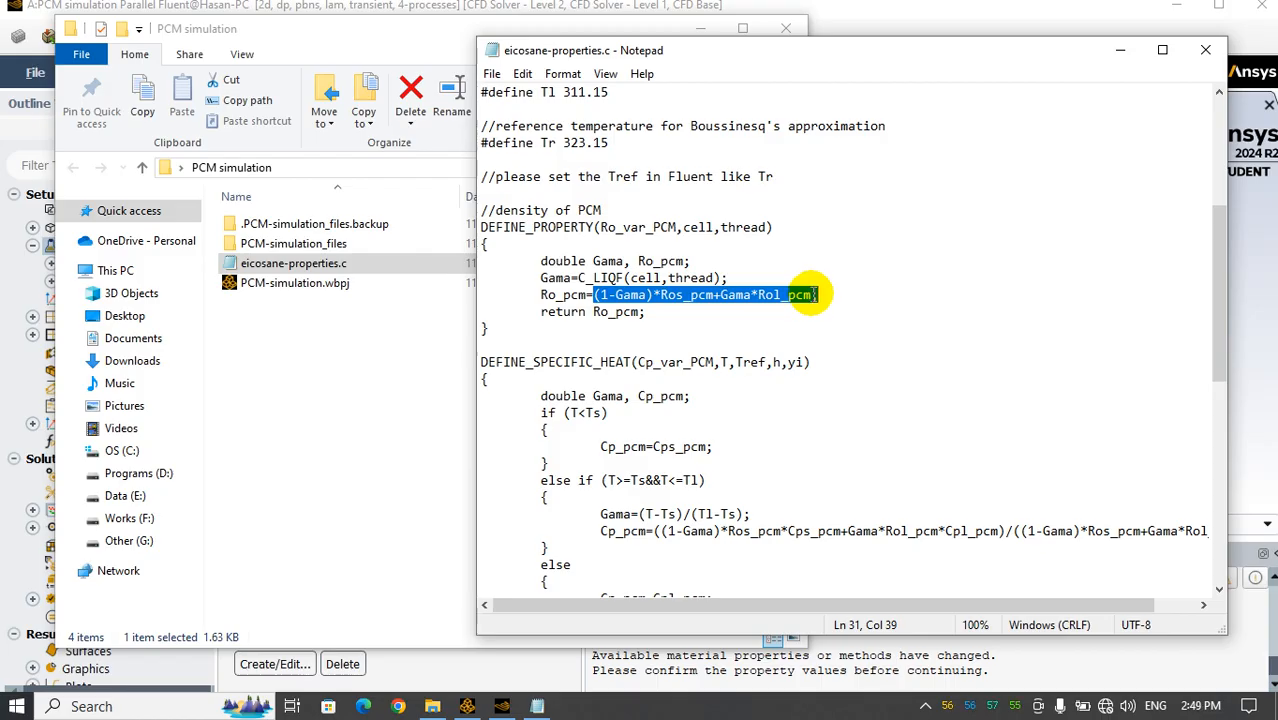
{"action": "left_click", "coordinate": [809, 297]}
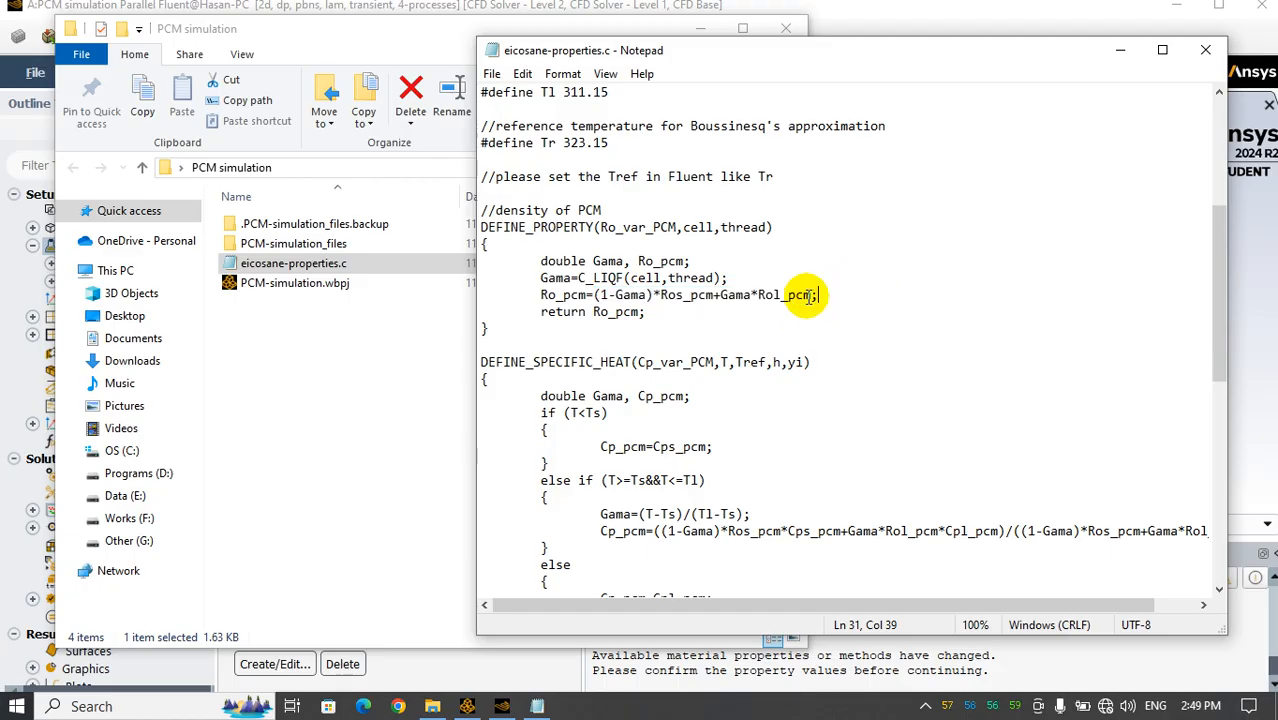
{"action": "left_click_drag", "start_coordinate": [812, 296], "coordinate": [597, 294]}
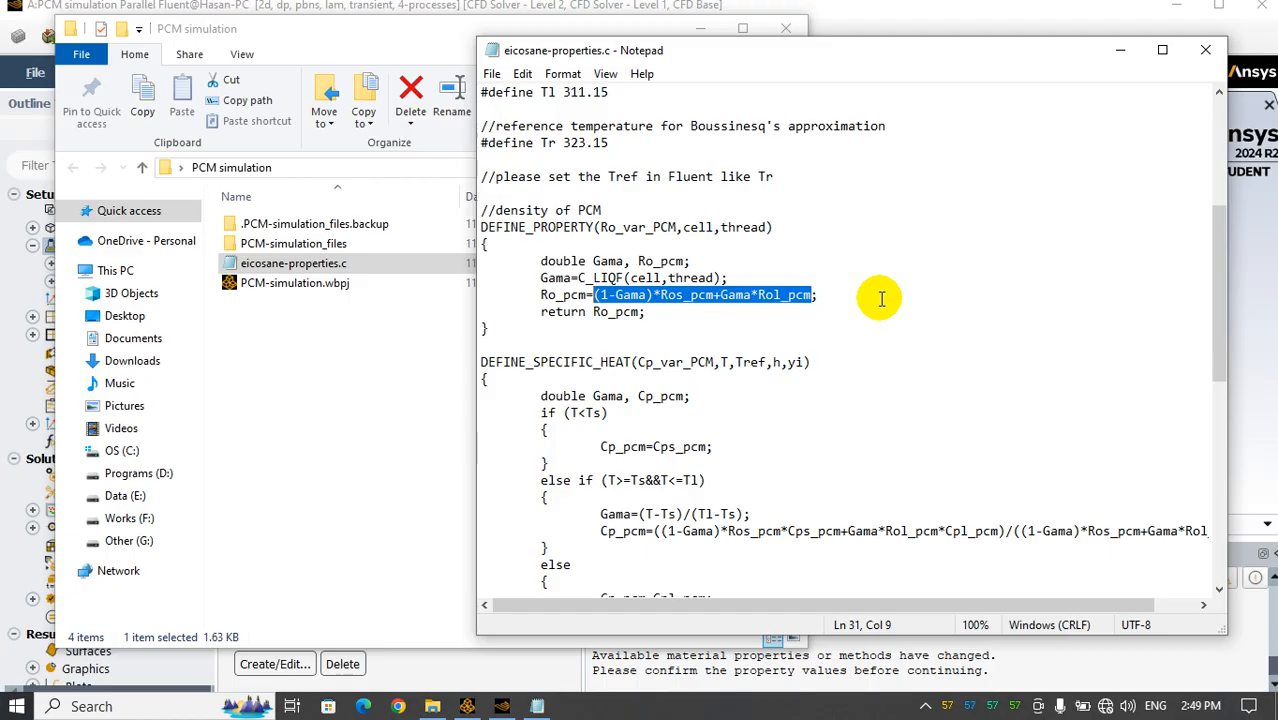
{"action": "scroll", "coordinate": [752, 300], "scroll_direction": "down", "scroll_amount": 1}
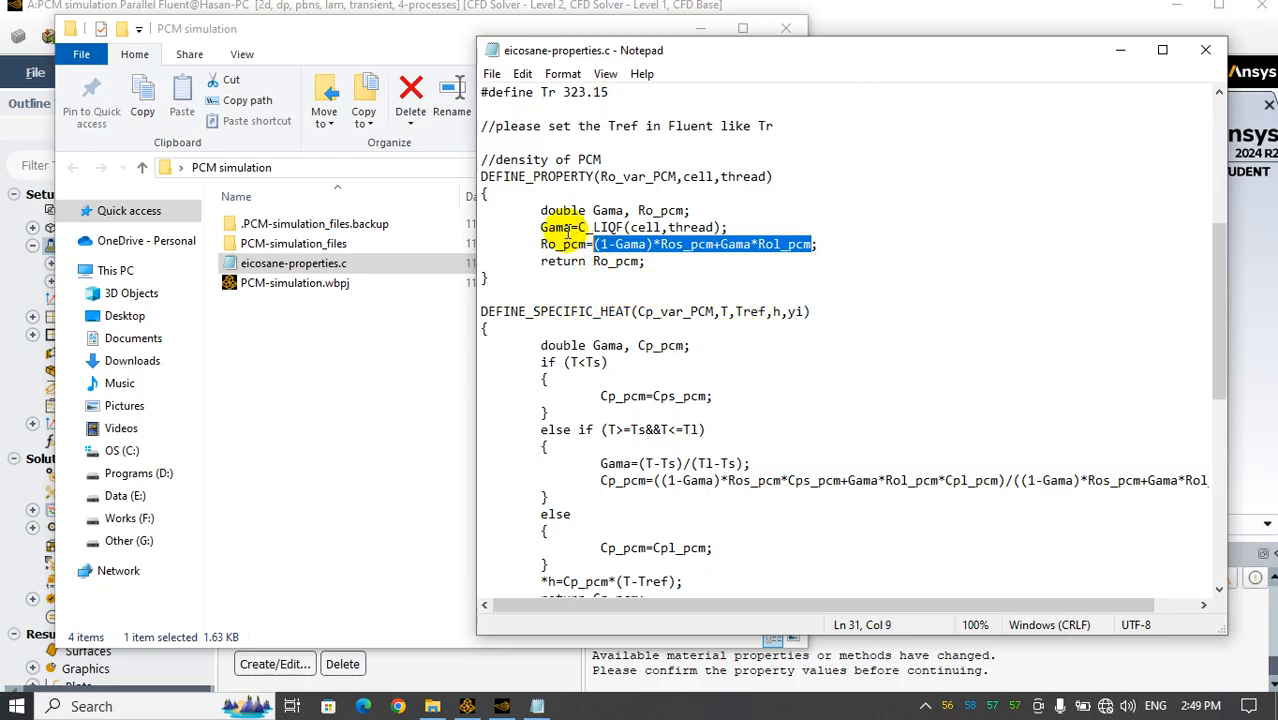
{"action": "left_click_drag", "start_coordinate": [579, 227], "coordinate": [720, 227]}
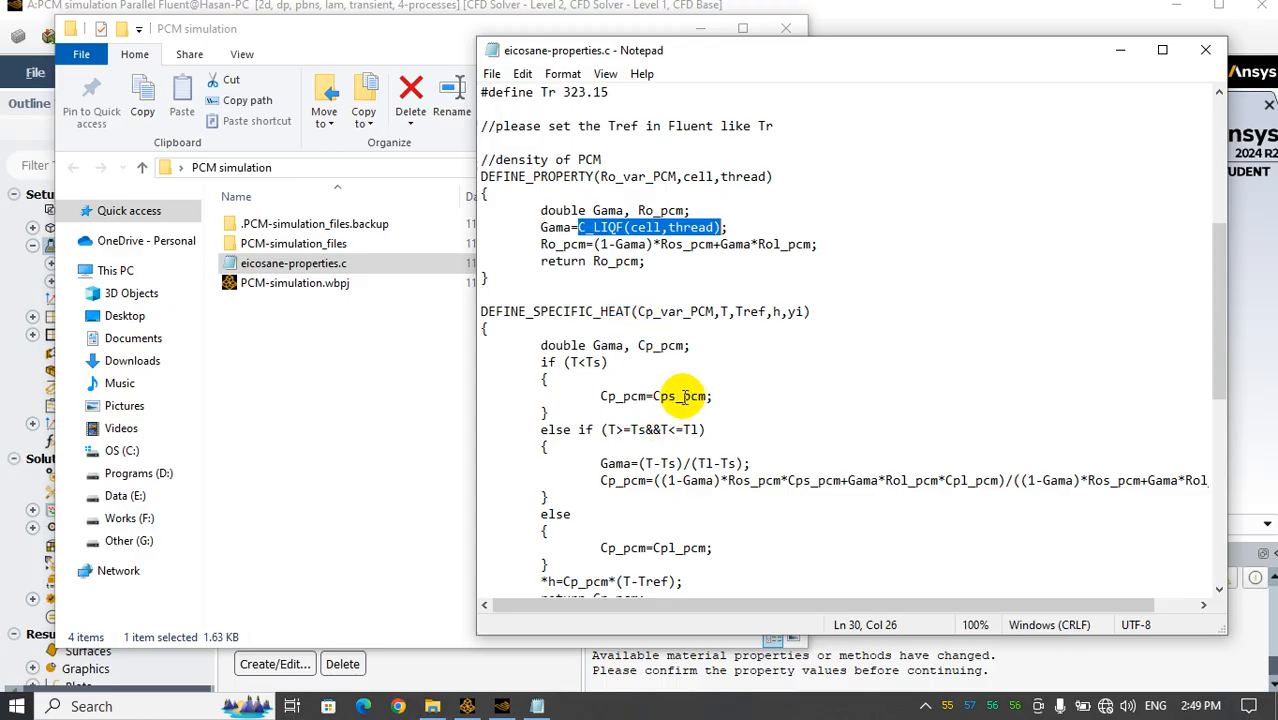
Examine the specific heat, thermal conductivity, dynamic viscosity and Y-momentum source functions in the rest of the file
{"action": "scroll", "coordinate": [609, 381], "scroll_direction": "down", "scroll_amount": 1}
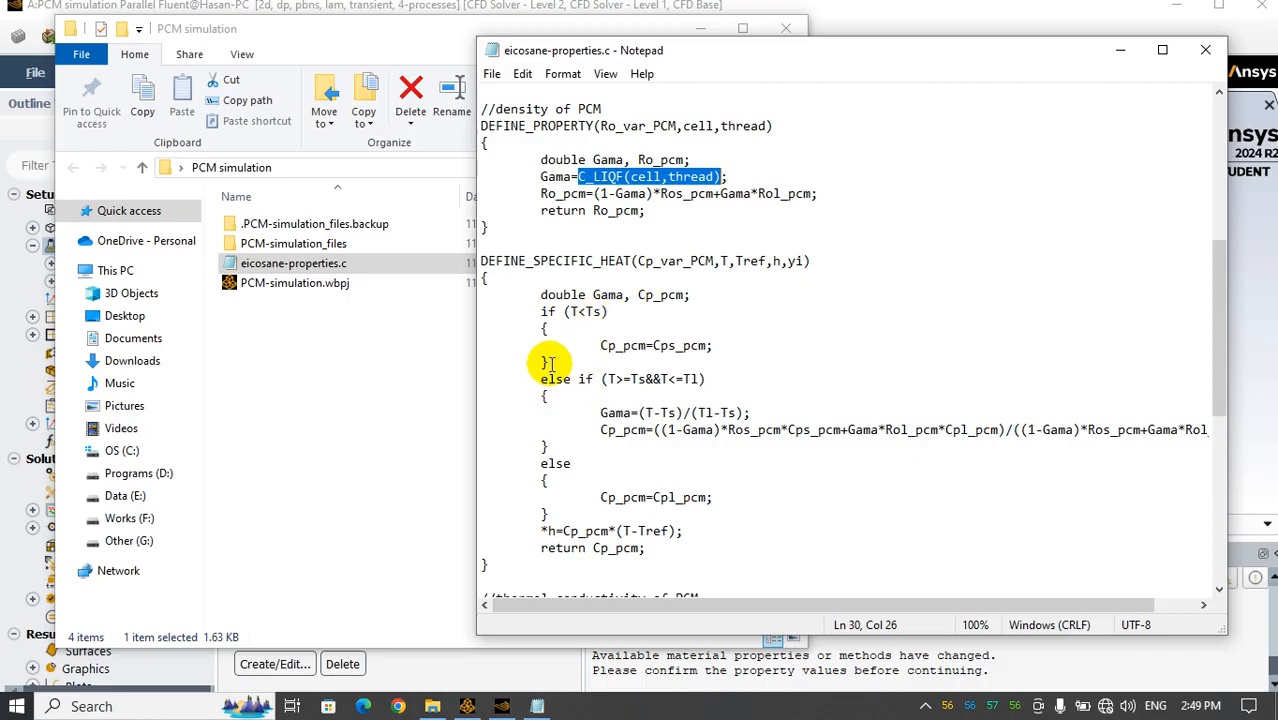
{"action": "scroll", "coordinate": [667, 458], "scroll_direction": "down", "scroll_amount": 5}
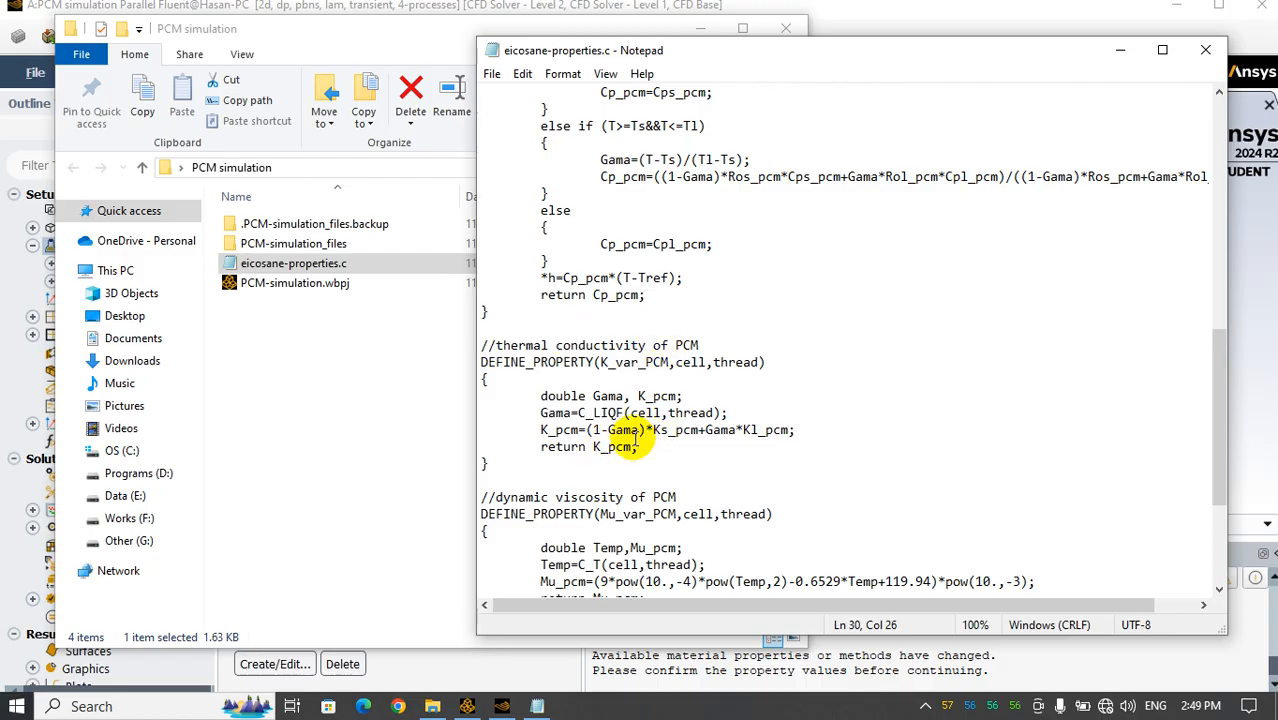
{"action": "scroll", "coordinate": [648, 437], "scroll_direction": "down", "scroll_amount": 4}
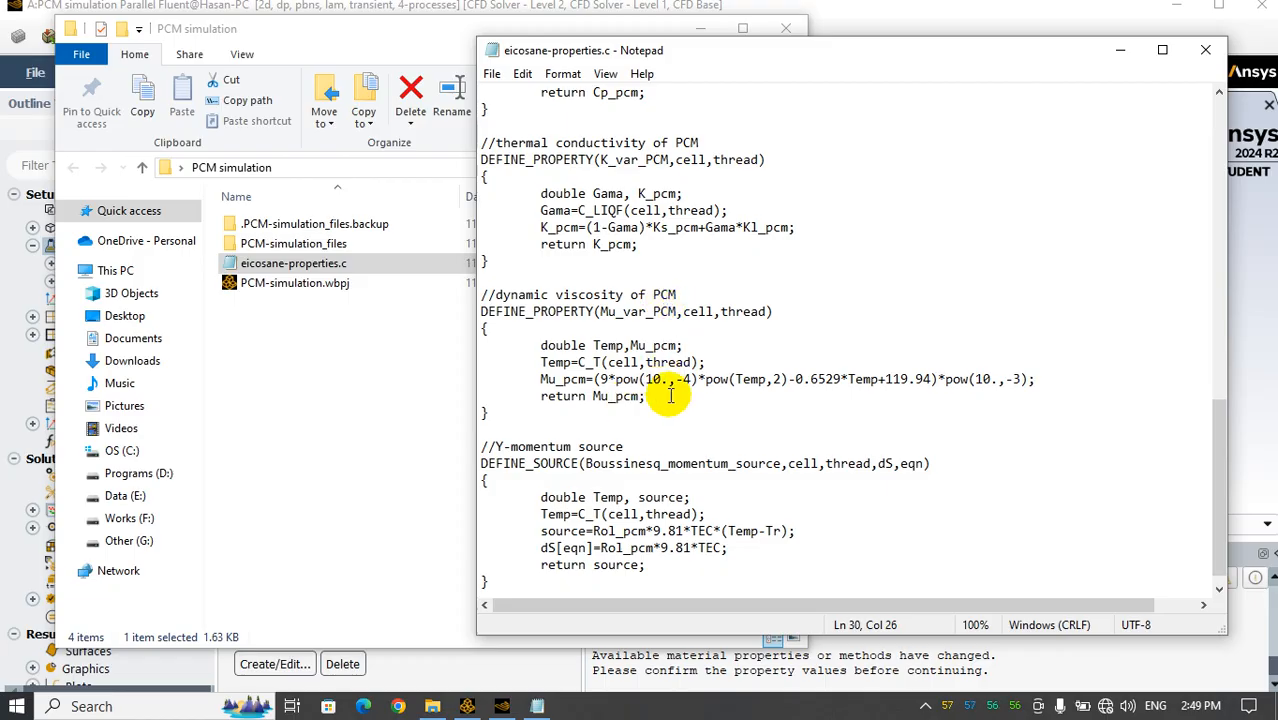
{"action": "left_click_drag", "start_coordinate": [646, 397], "coordinate": [541, 345]}
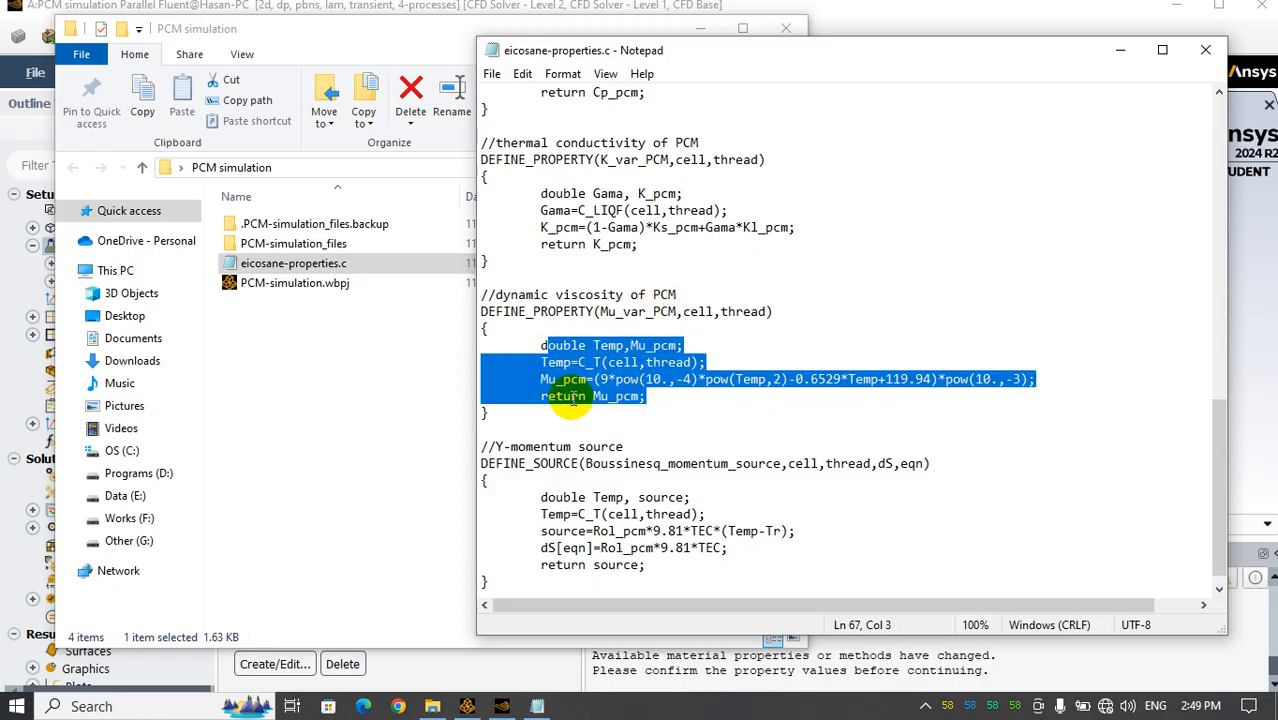
{"action": "left_click", "coordinate": [600, 379]}
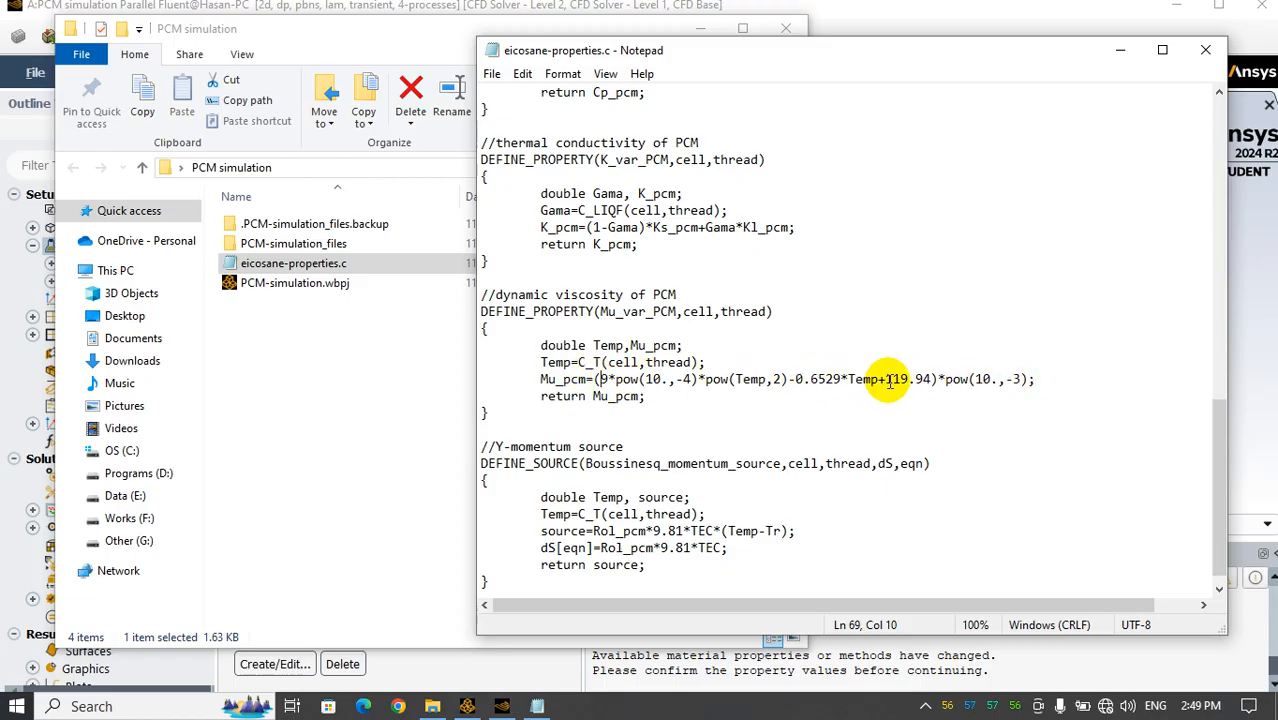
{"action": "scroll", "coordinate": [740, 460], "scroll_direction": "down", "scroll_amount": 1}
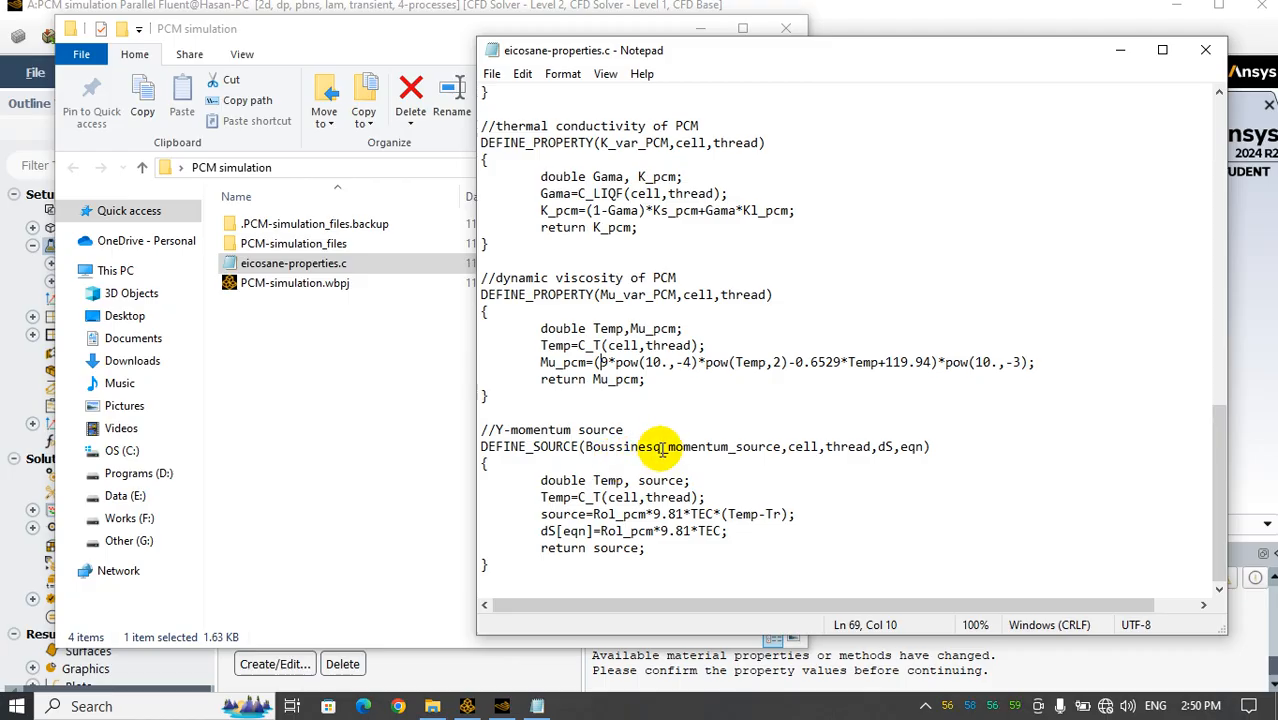
{"action": "left_click_drag", "start_coordinate": [647, 565], "coordinate": [468, 433]}
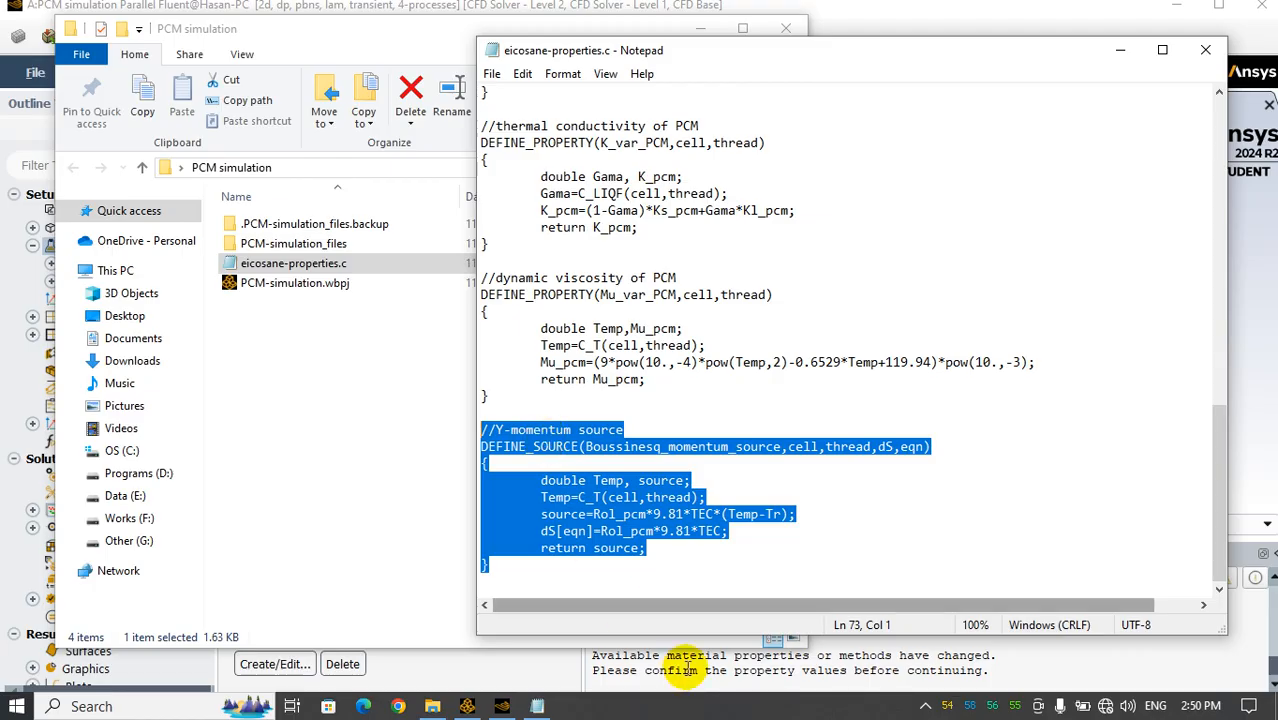
Minimize the code file and the folder window, return to Fluent and close the pcm material's properties dialog
{"action": "left_click_drag", "start_coordinate": [1032, 57], "coordinate": [752, 69]}
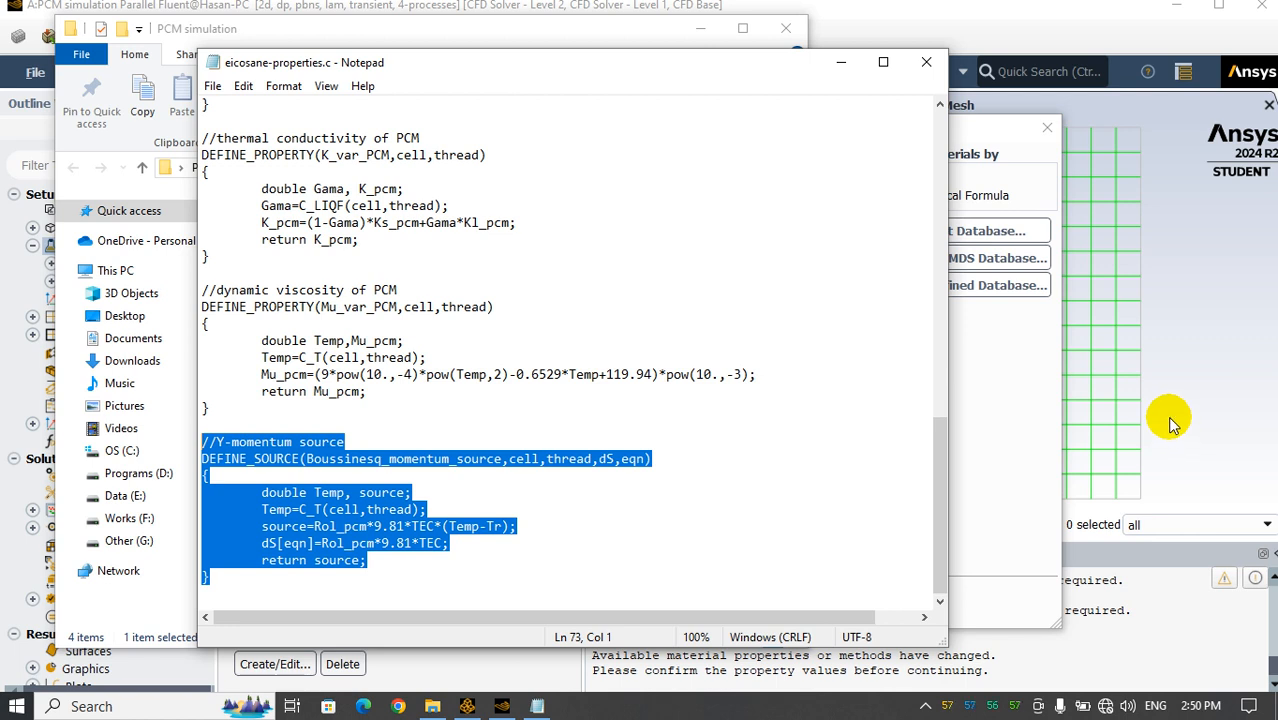
{"action": "left_click", "coordinate": [842, 66]}
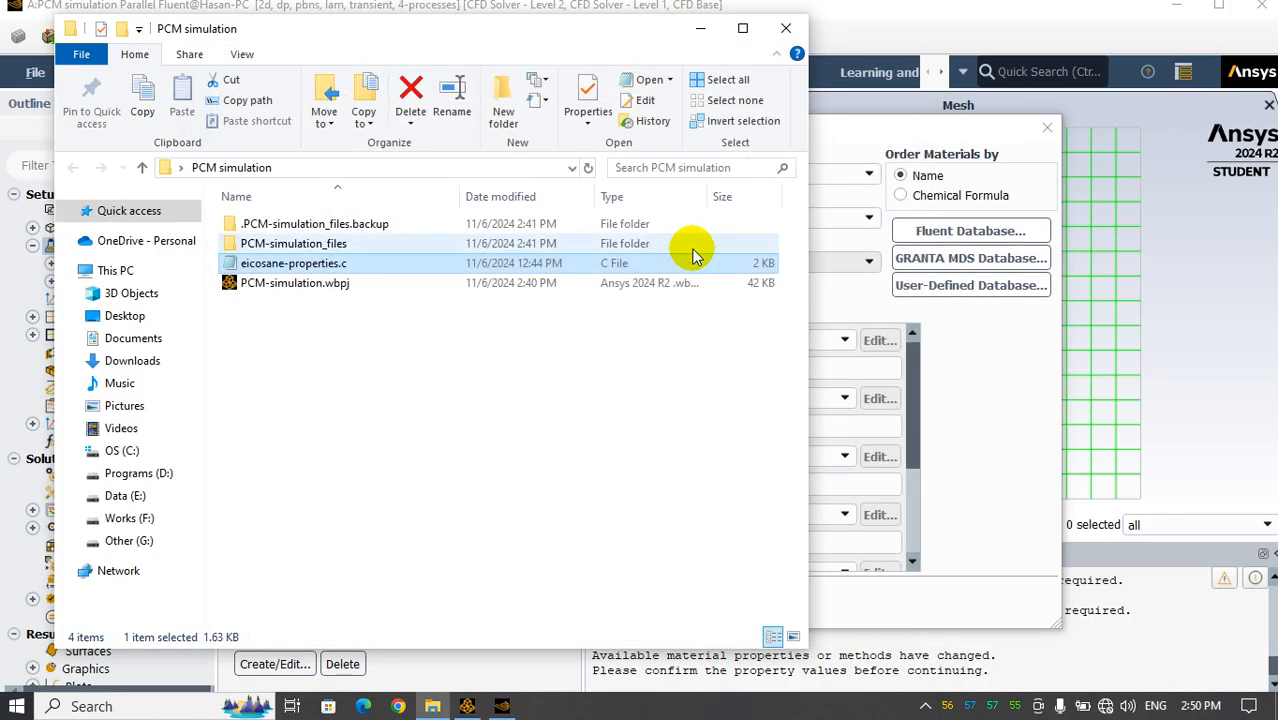
{"action": "left_click", "coordinate": [700, 28]}
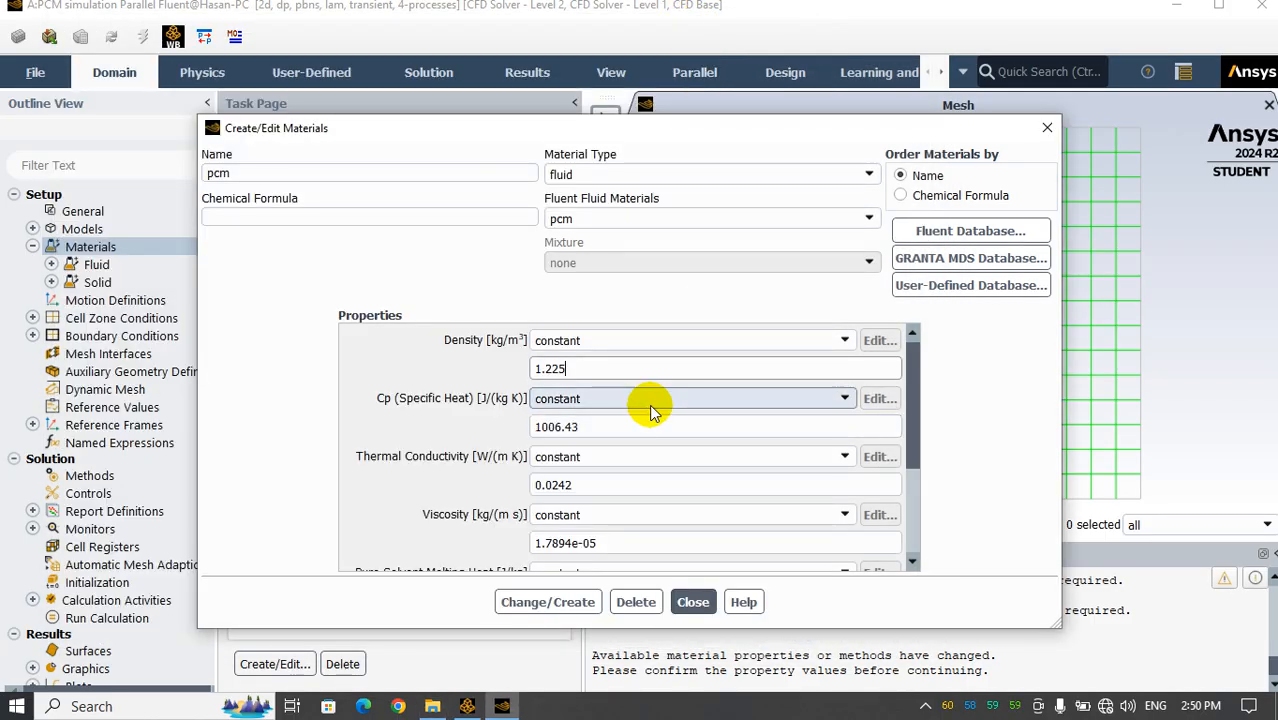
{"action": "left_click", "coordinate": [688, 601]}
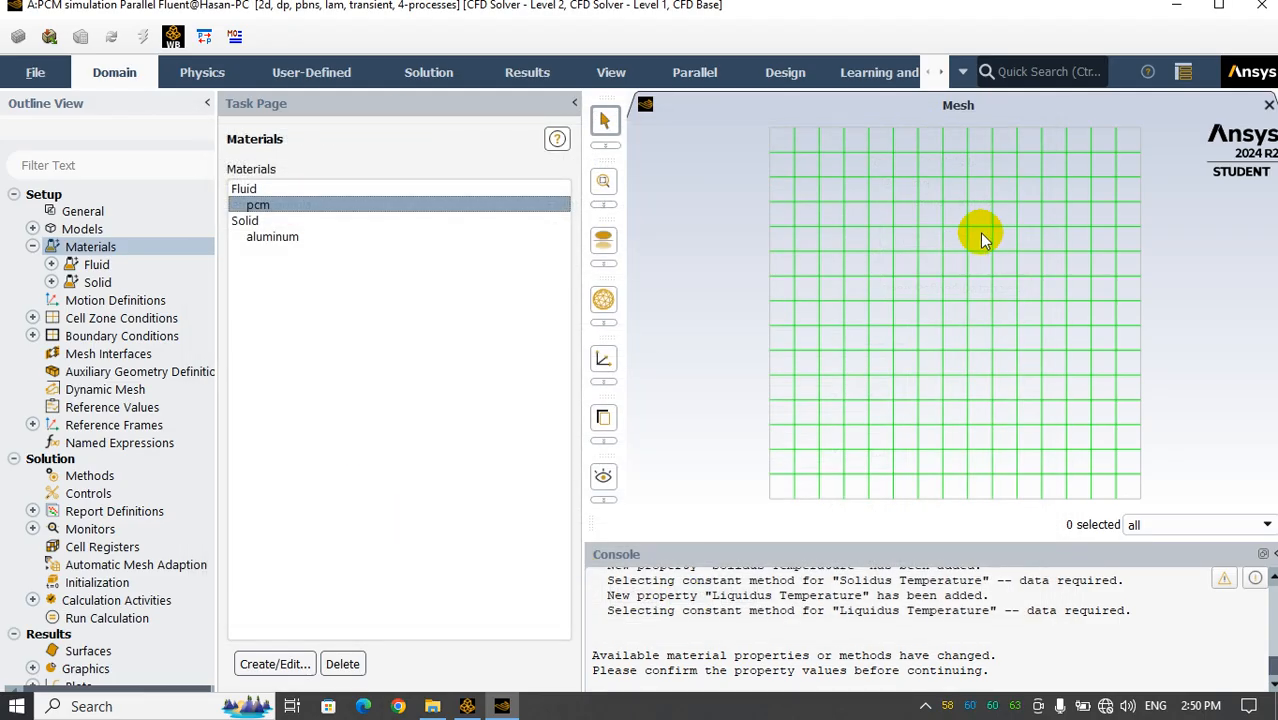
Start defining compiled user-defined functions and add eicosane-properties.c from the PCM simulation folder as the source file
{"action": "left_click", "coordinate": [305, 74]}
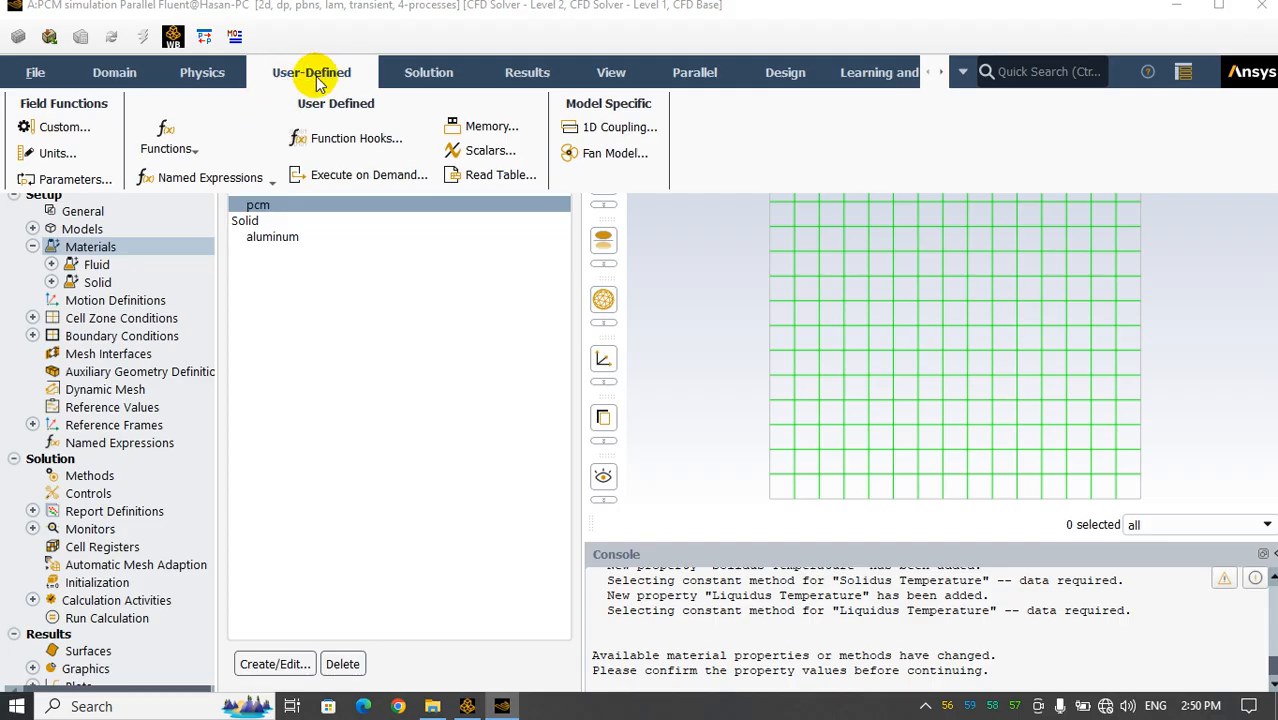
{"action": "left_click", "coordinate": [175, 147]}
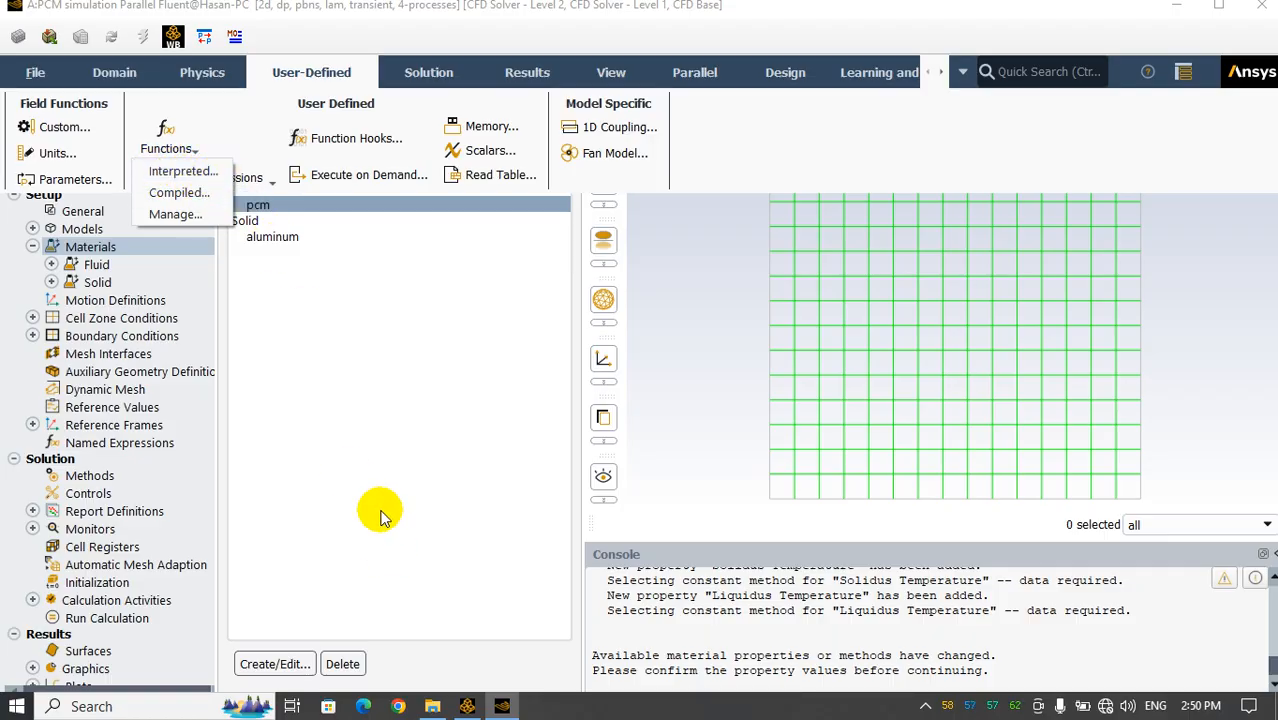
{"action": "left_click", "coordinate": [178, 193]}
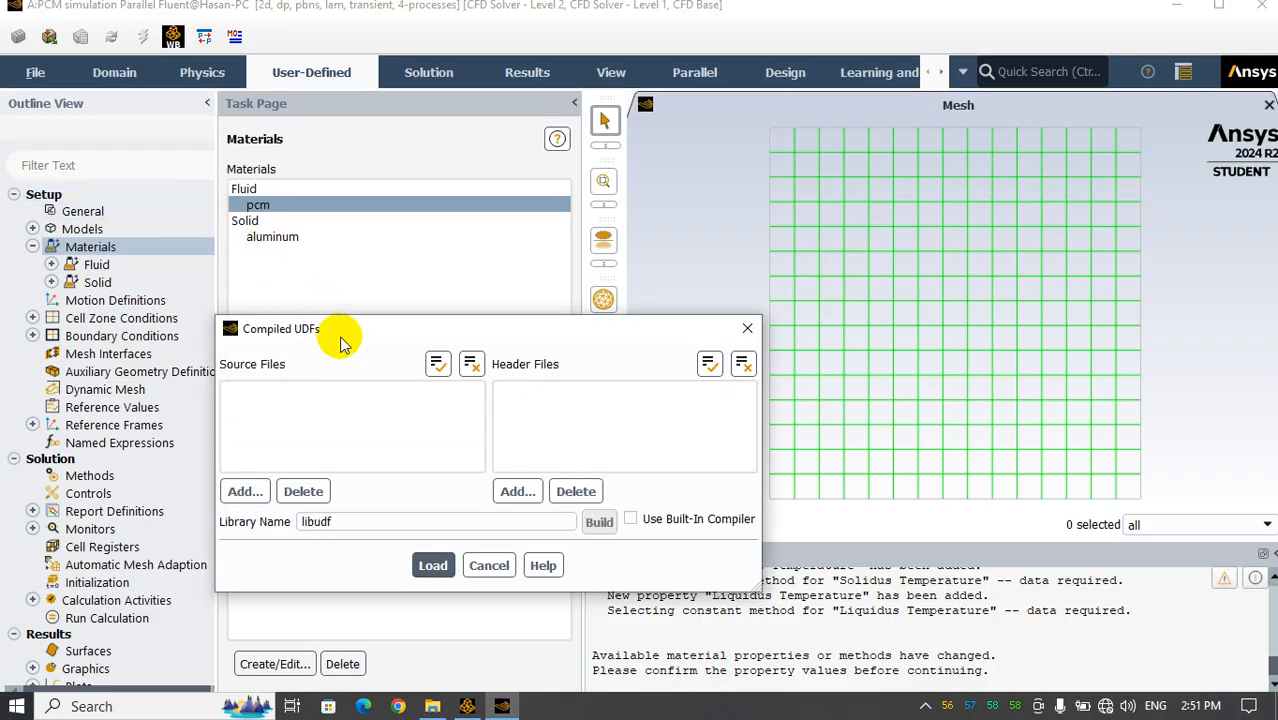
{"action": "left_click_drag", "start_coordinate": [340, 343], "coordinate": [387, 156]}
{"action": "left_click", "coordinate": [290, 305]}
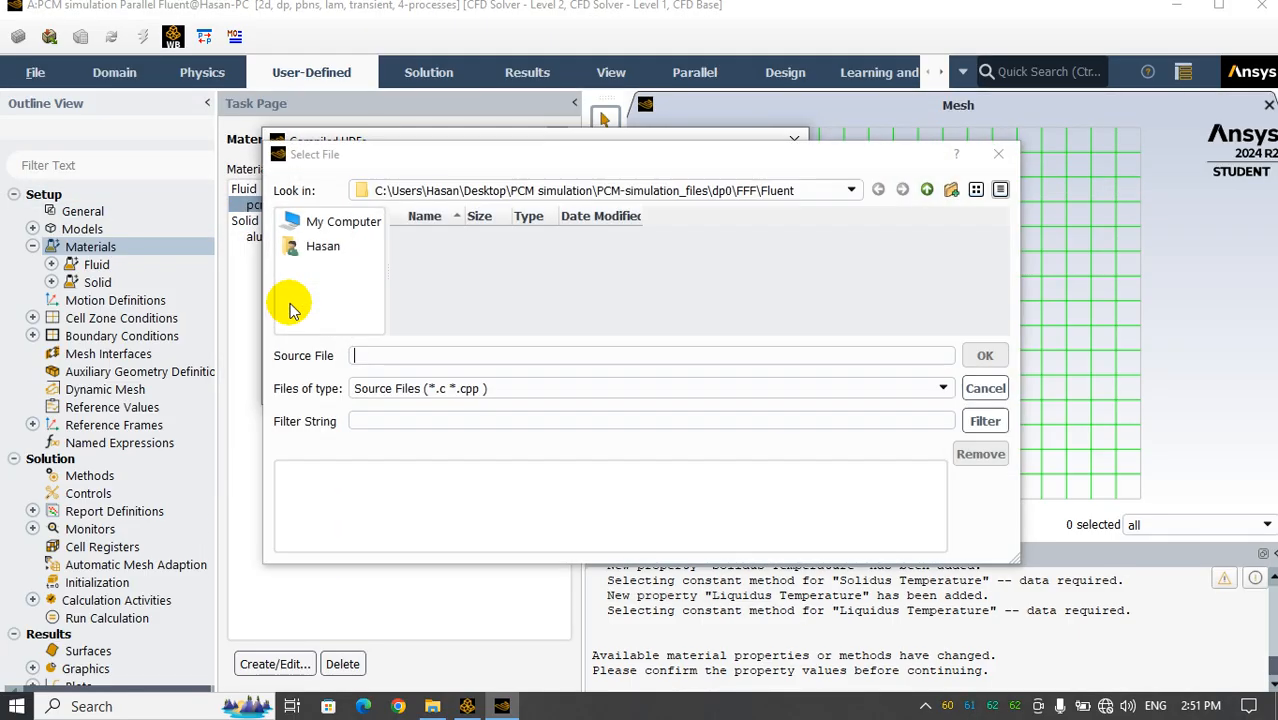
{"action": "double_click", "coordinate": [927, 190]}
{"action": "left_click", "coordinate": [927, 190]}
{"action": "left_click", "coordinate": [927, 190]}
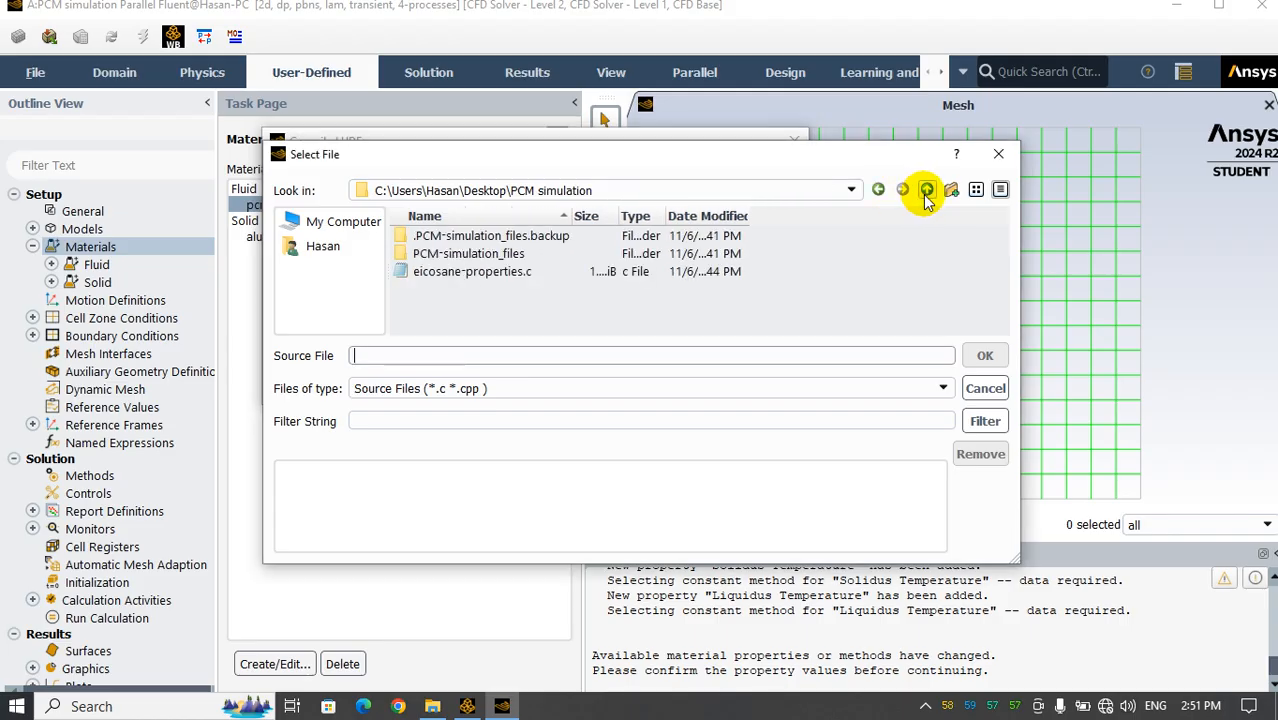
{"action": "double_click", "coordinate": [524, 276]}
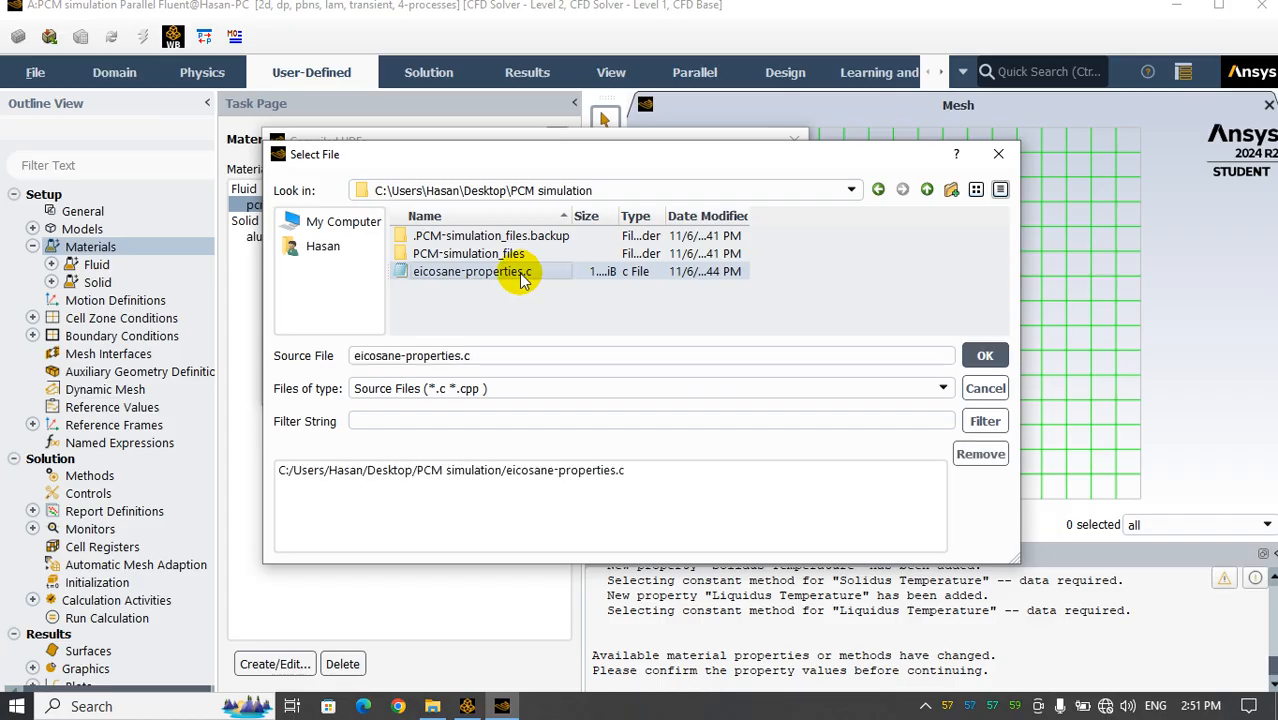
{"action": "left_click", "coordinate": [985, 353]}
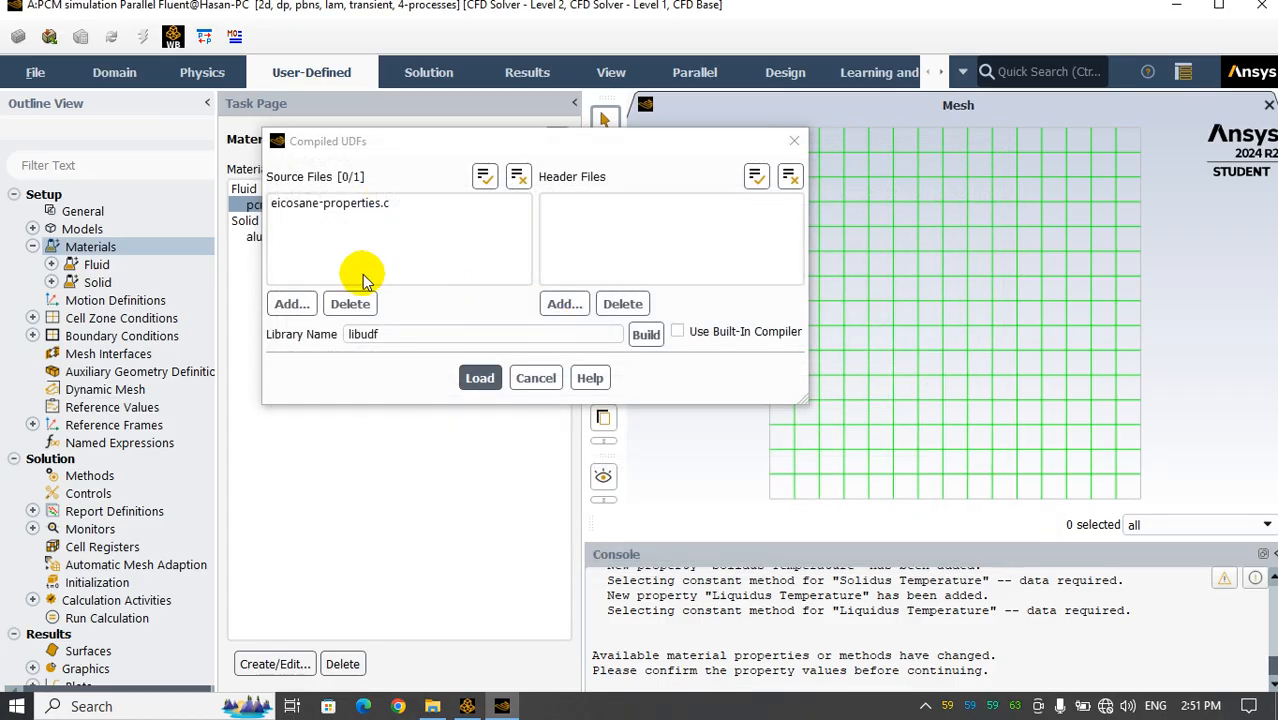
Build the libudf library from the source file, check the console's build output and load the library
{"action": "left_click", "coordinate": [650, 337]}
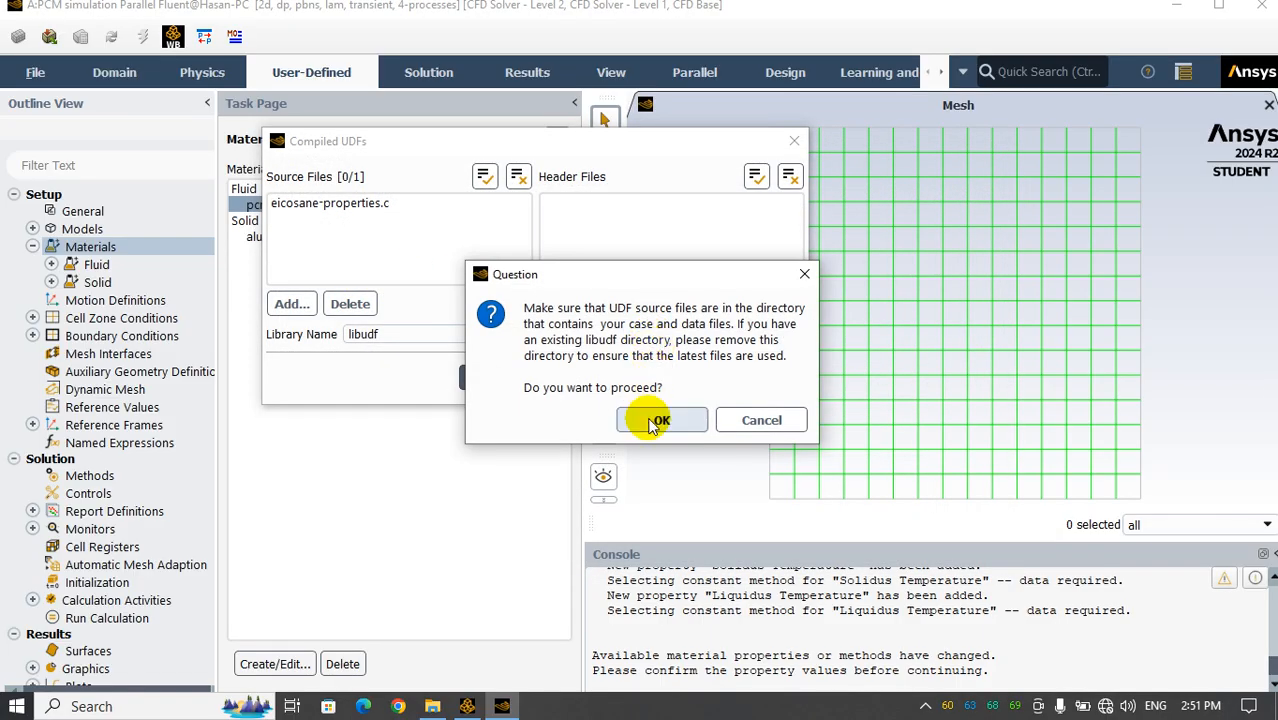
{"action": "left_click", "coordinate": [657, 421]}
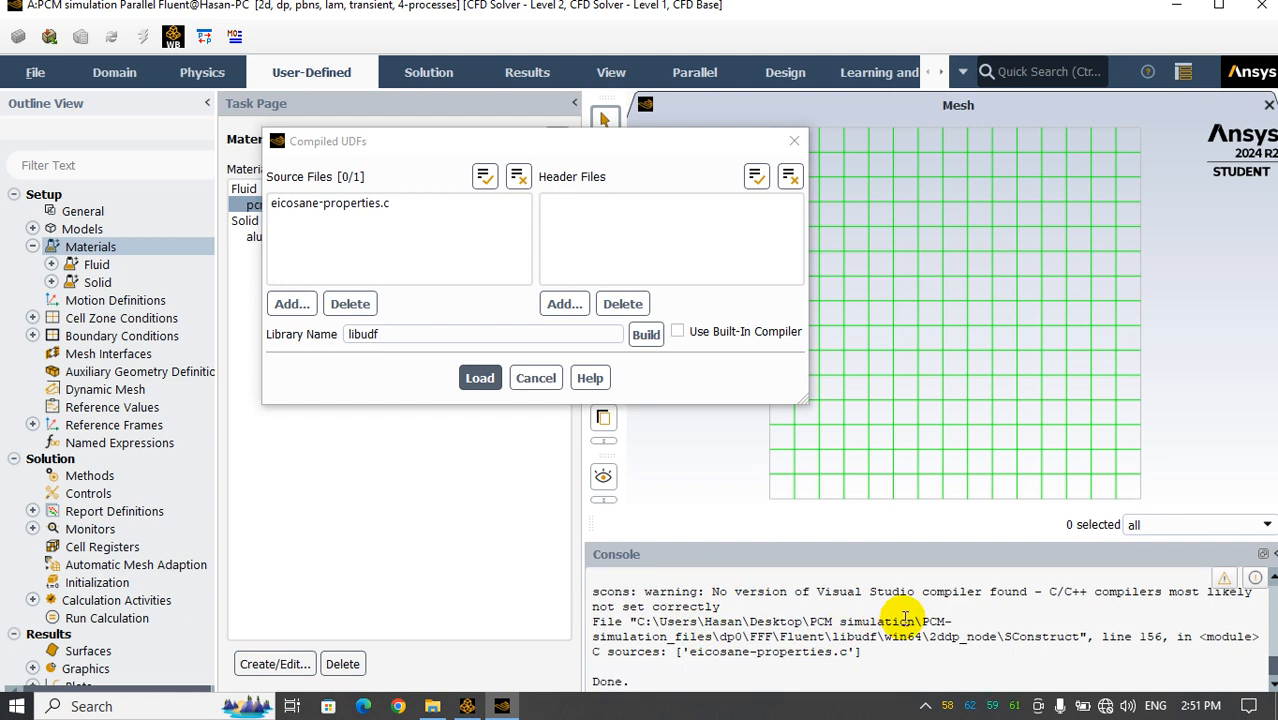
{"action": "scroll", "coordinate": [760, 620], "scroll_direction": "up", "scroll_amount": 1}
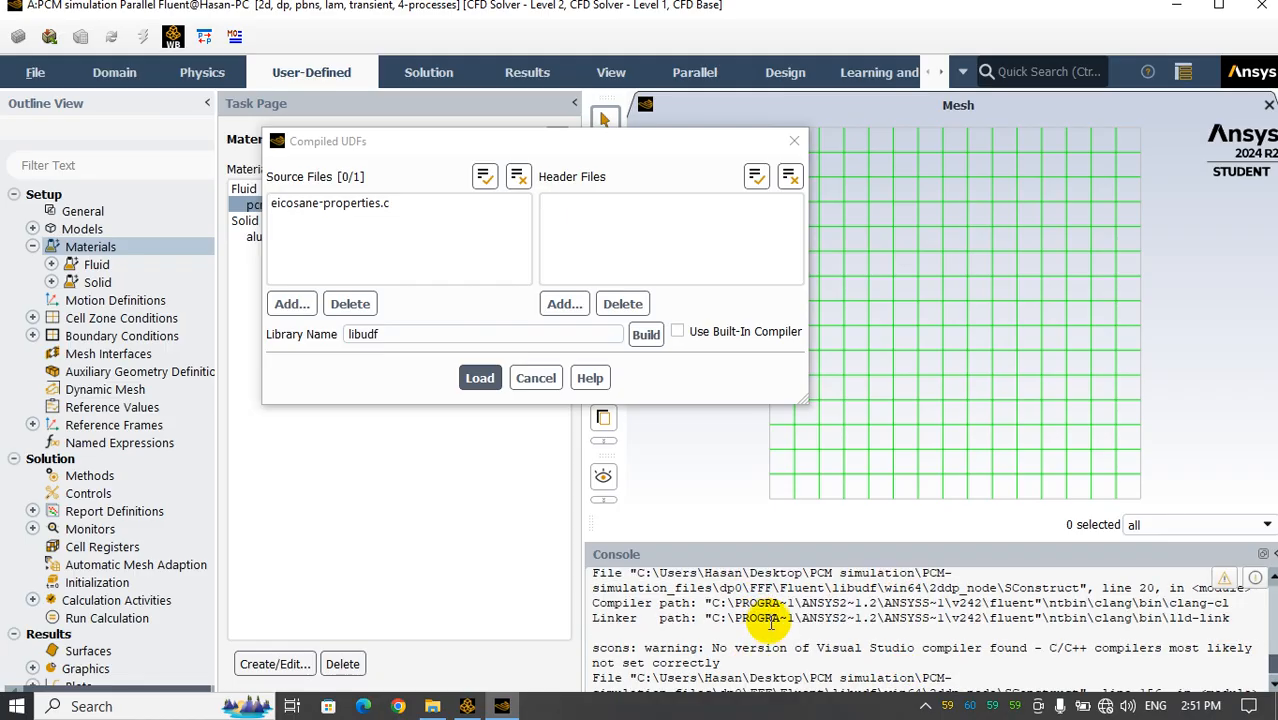
{"action": "scroll", "coordinate": [775, 620], "scroll_direction": "down", "scroll_amount": 1}
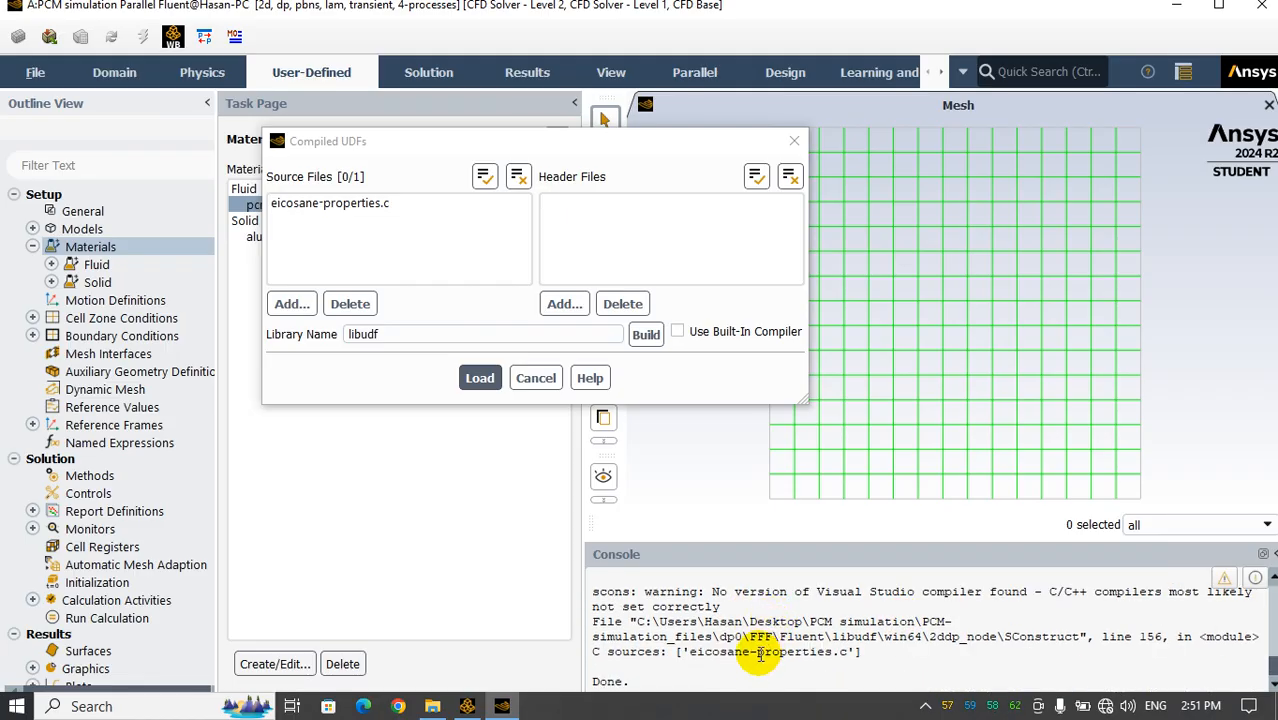
{"action": "left_click", "coordinate": [478, 382]}
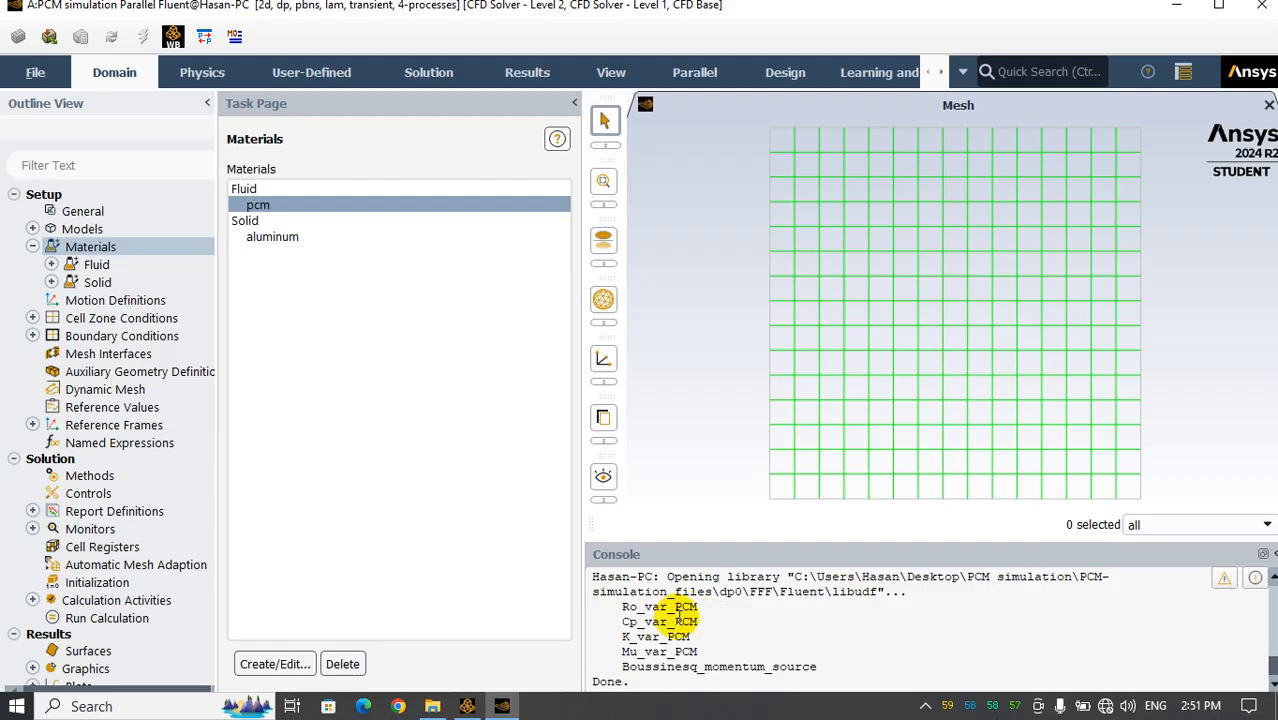
Open the pcm material's properties and browse the available density methods
{"action": "double_click", "coordinate": [337, 204]}
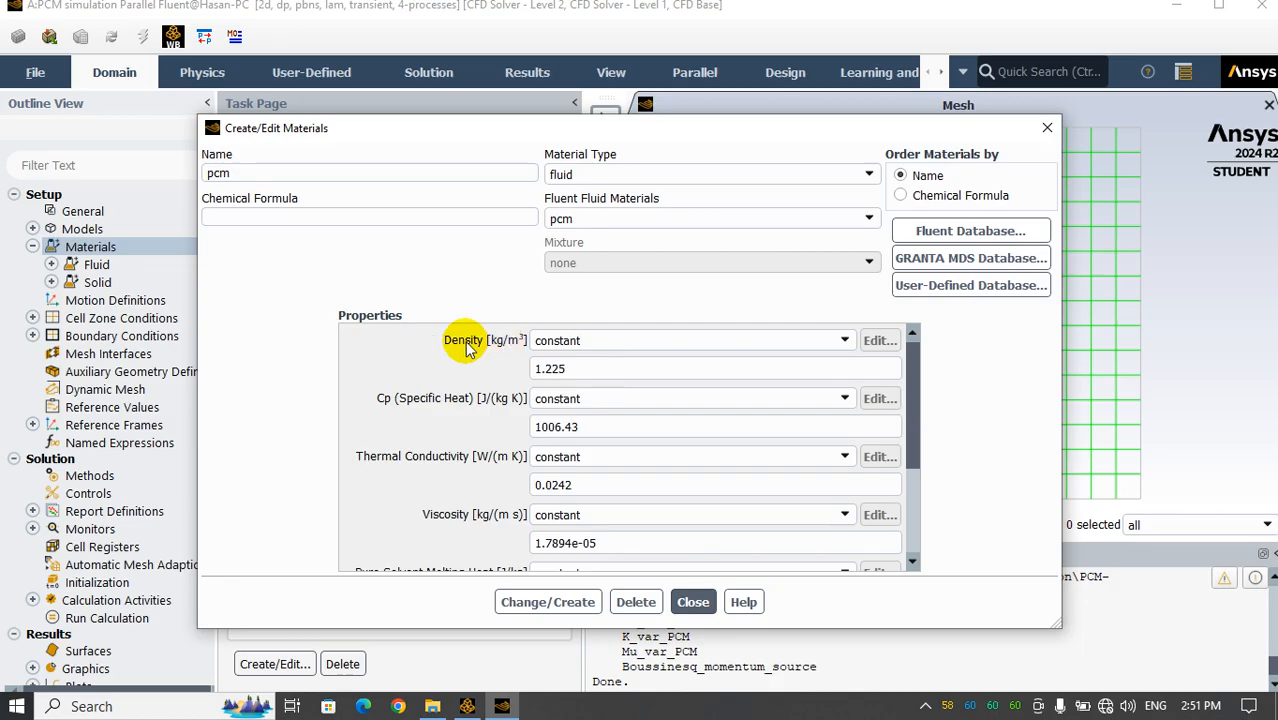
{"action": "left_click", "coordinate": [586, 343]}
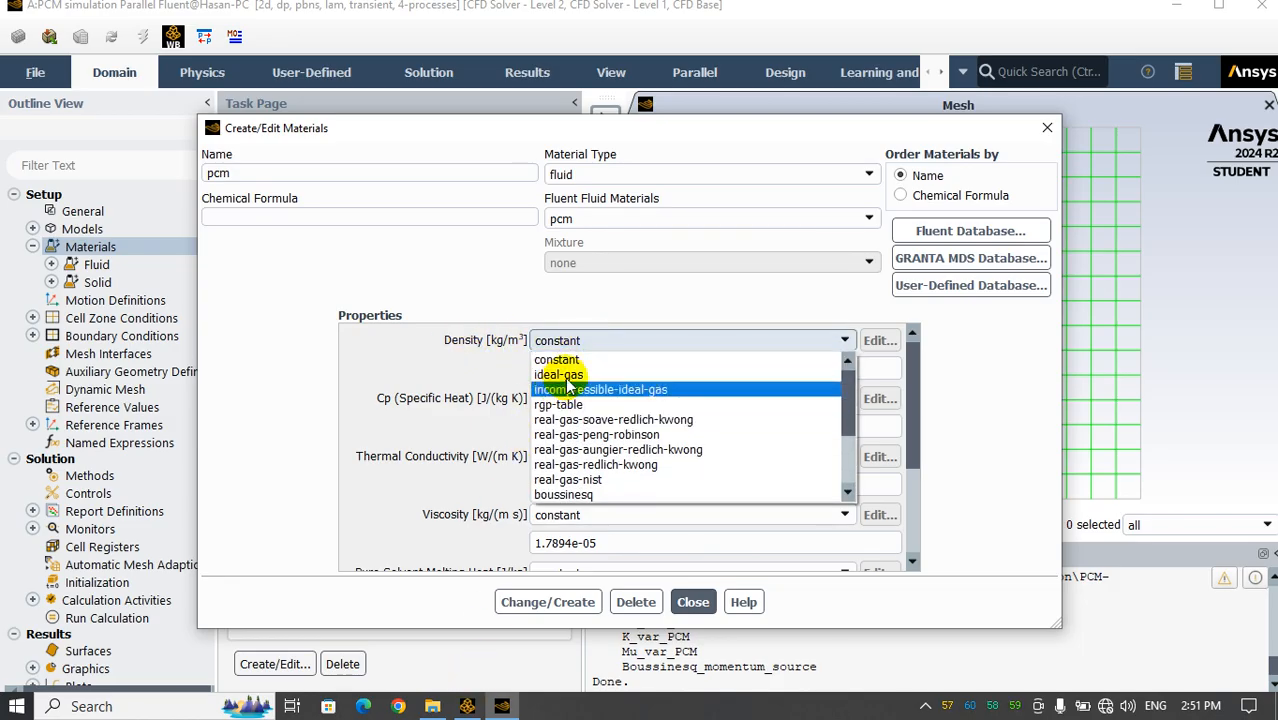
{"action": "scroll", "coordinate": [566, 436], "scroll_direction": "down", "scroll_amount": 3}
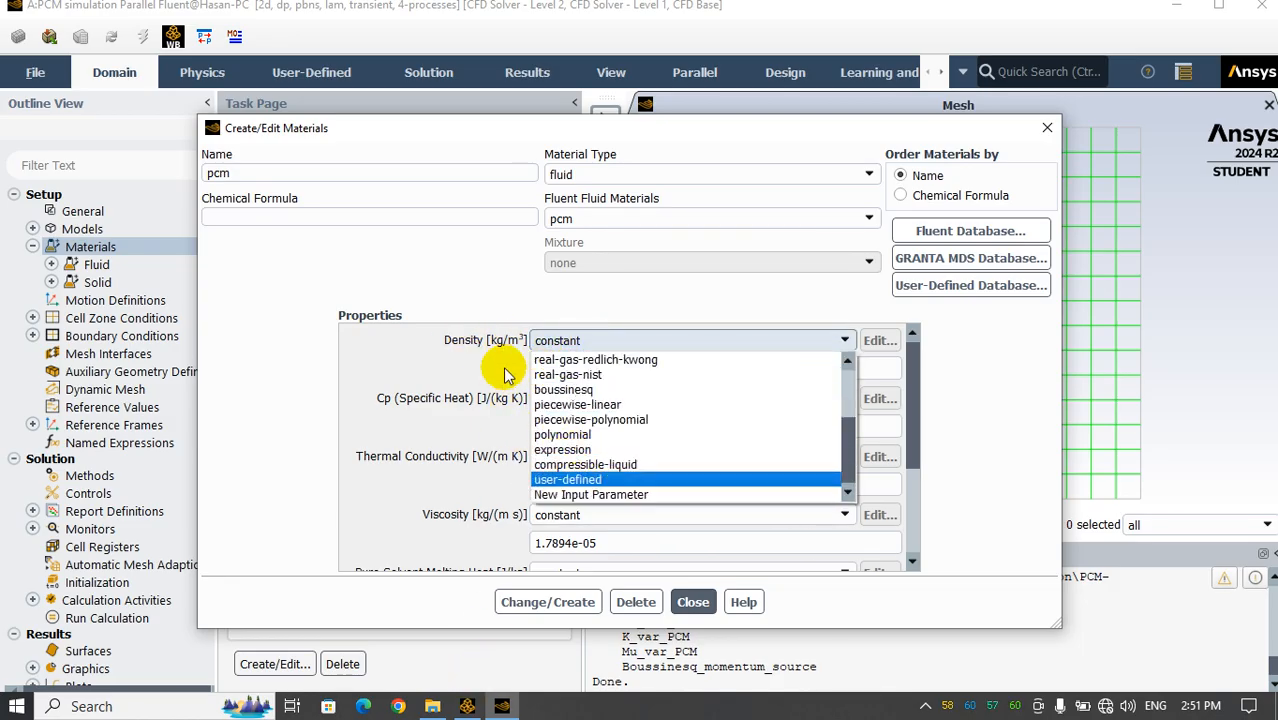
Look up the density and specific heat function names in eicosane-properties.c, then close the file and return to Fluent
{"action": "left_click", "coordinate": [433, 714]}
{"action": "double_click", "coordinate": [320, 261]}
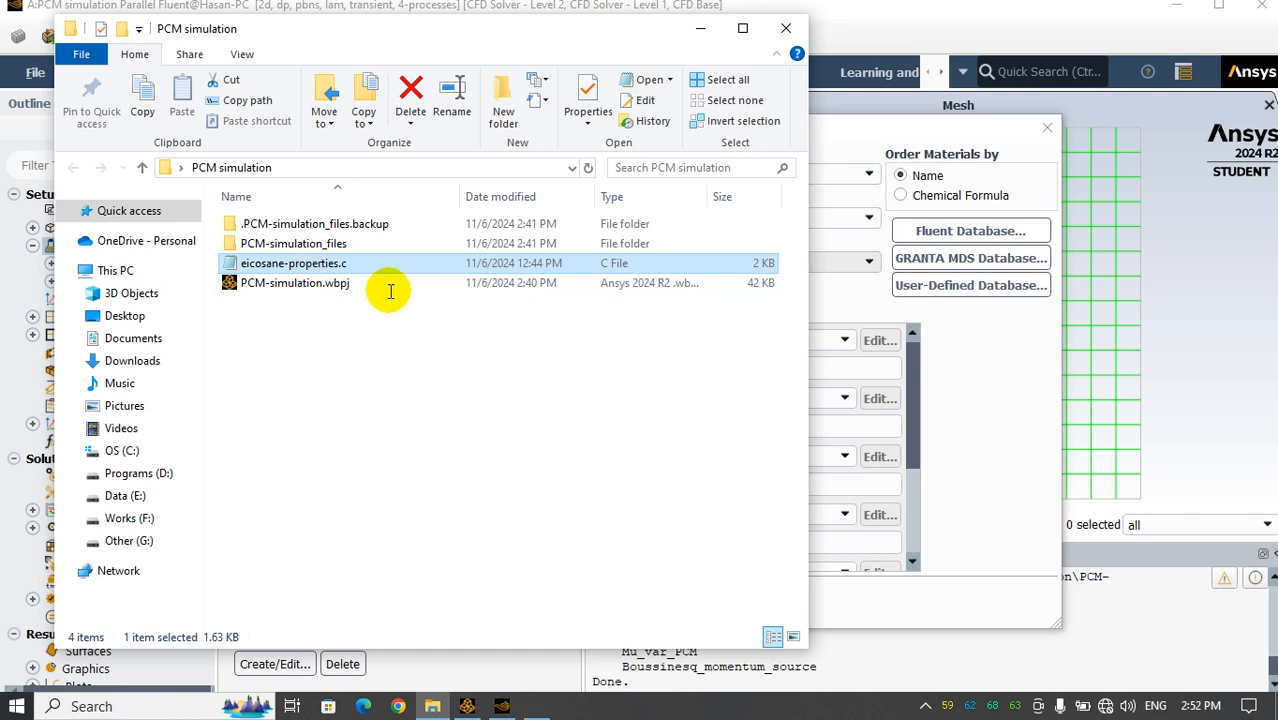
{"action": "scroll", "coordinate": [430, 385], "scroll_direction": "down", "scroll_amount": 6}
{"action": "left_click_drag", "start_coordinate": [321, 240], "coordinate": [398, 240]}
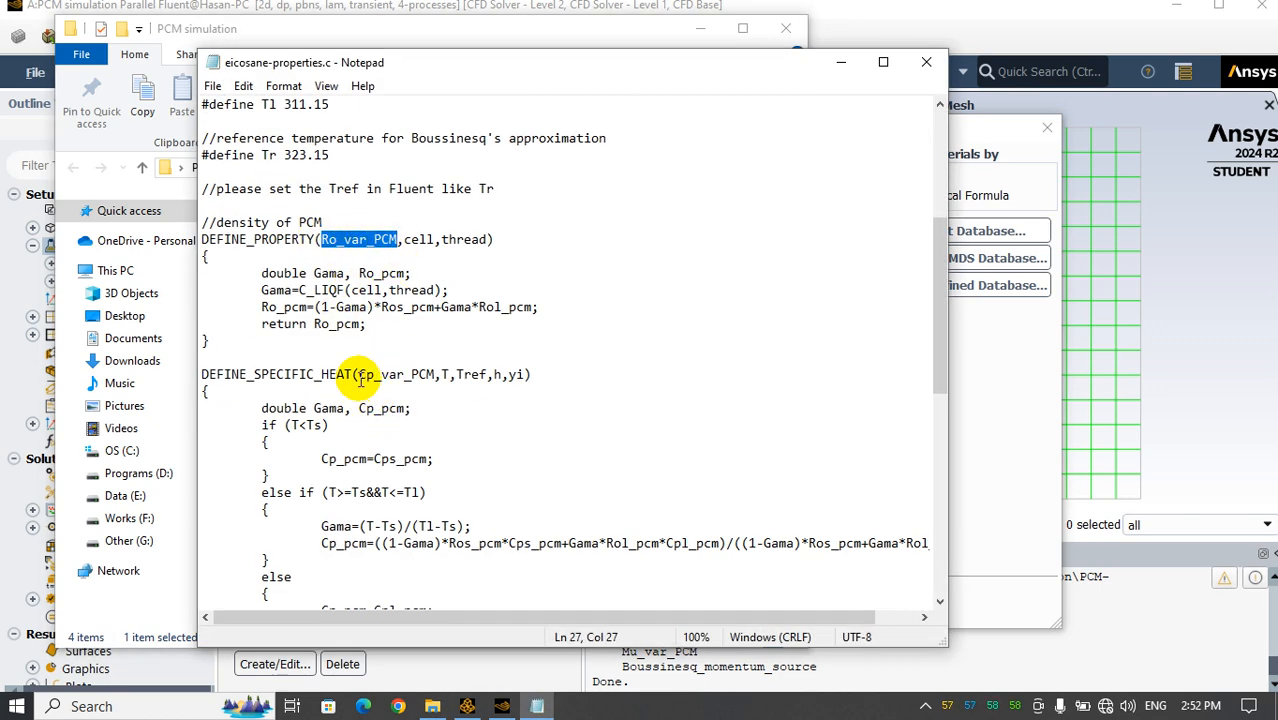
{"action": "left_click_drag", "start_coordinate": [359, 374], "coordinate": [436, 376]}
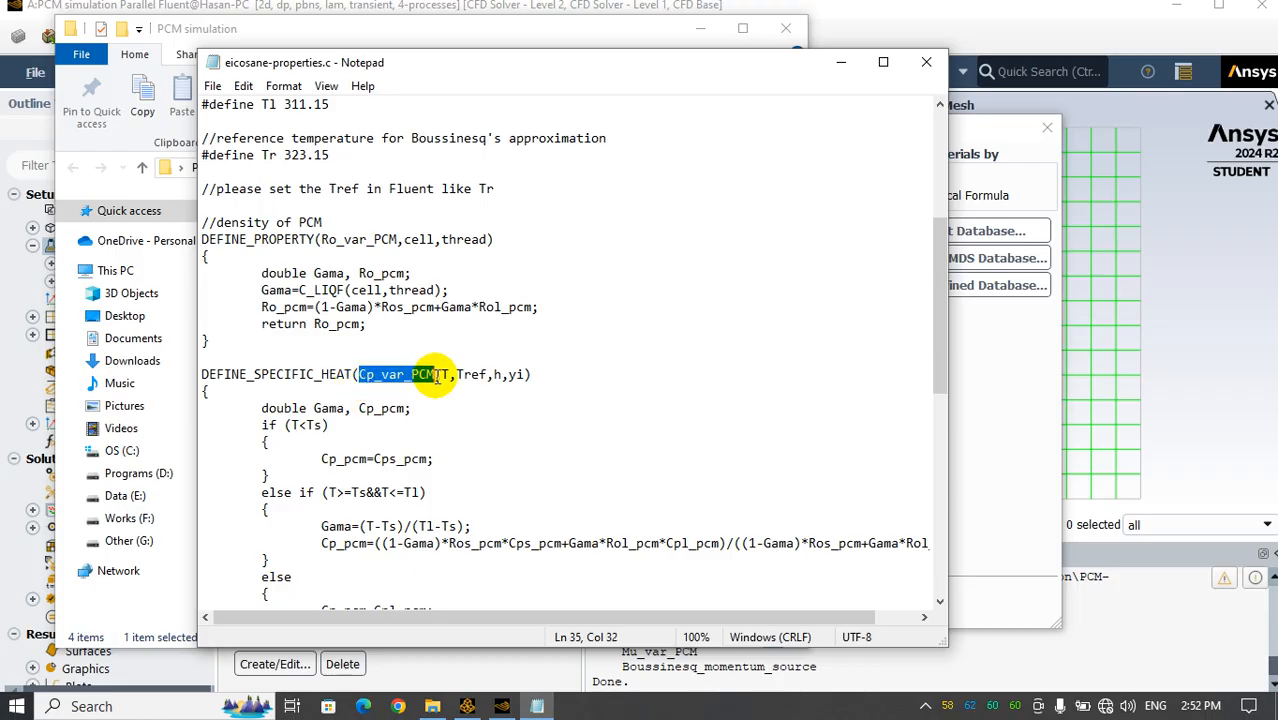
{"action": "left_click", "coordinate": [926, 62]}
{"action": "left_click", "coordinate": [970, 428]}
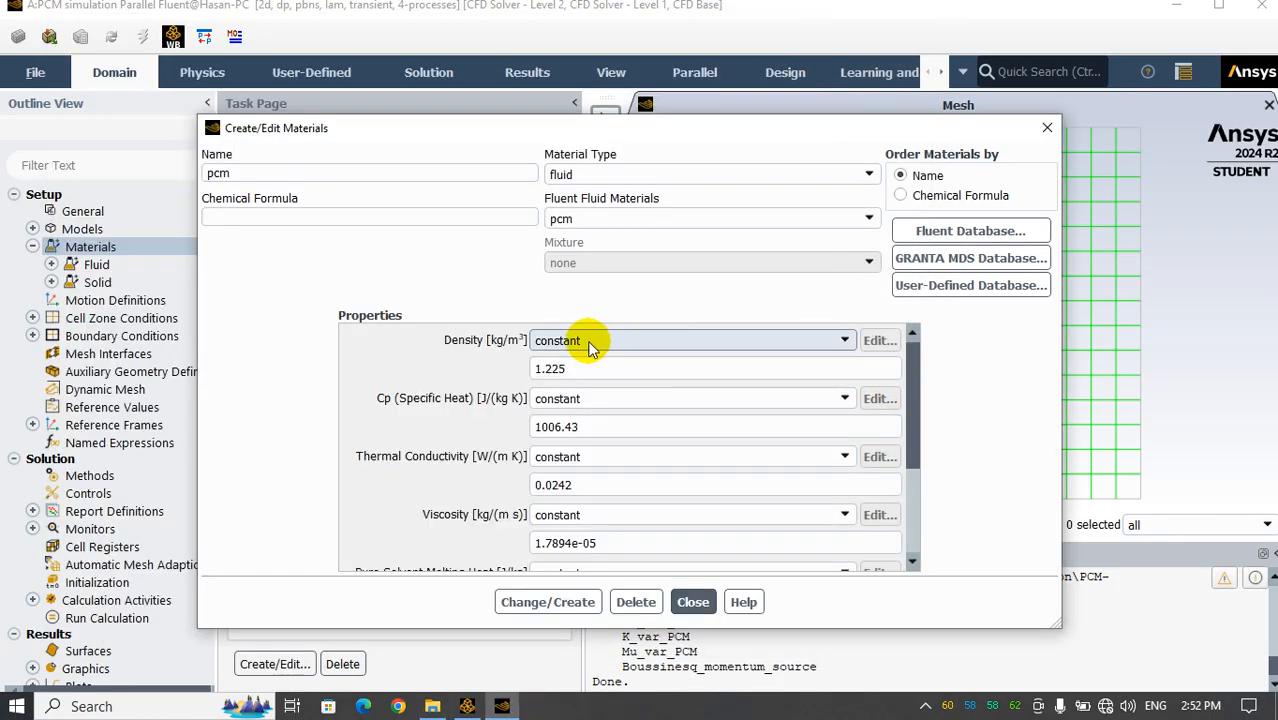
Set the pcm density to user-defined with the function Ro_var_PCM::libudf
{"action": "left_click", "coordinate": [665, 341]}
{"action": "scroll", "coordinate": [605, 450], "scroll_direction": "down", "scroll_amount": 3}
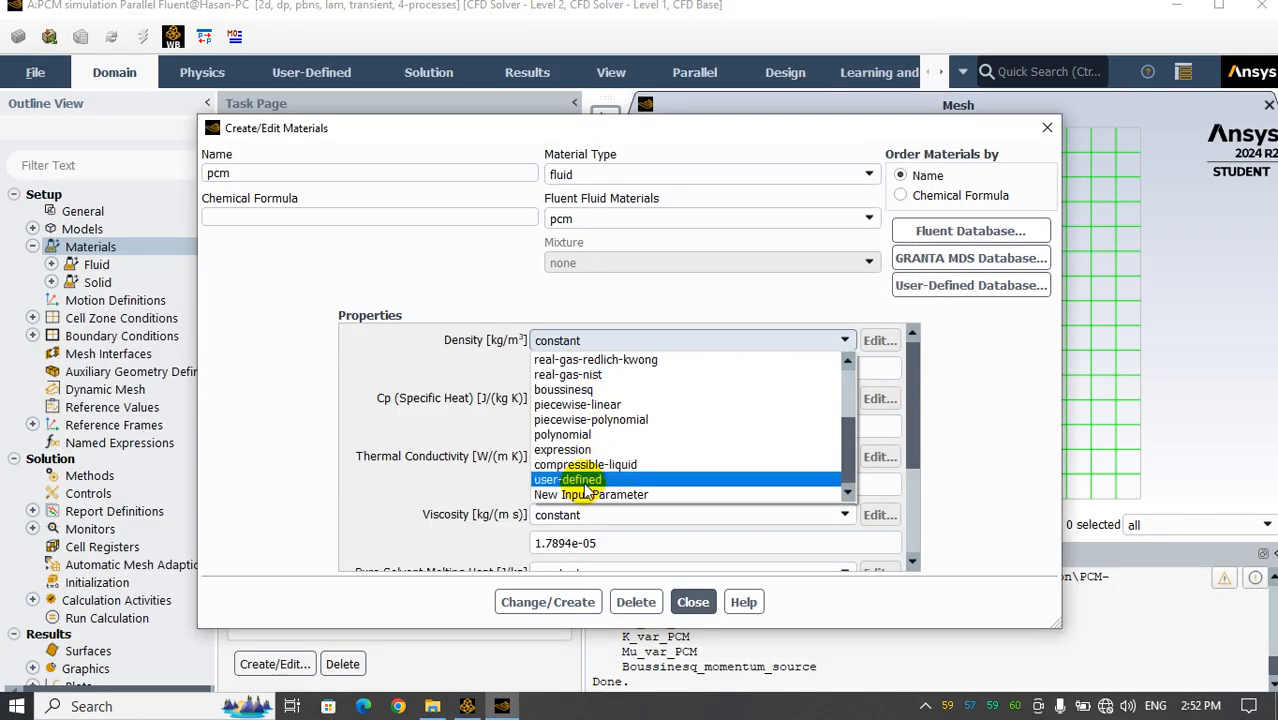
{"action": "left_click", "coordinate": [540, 481]}
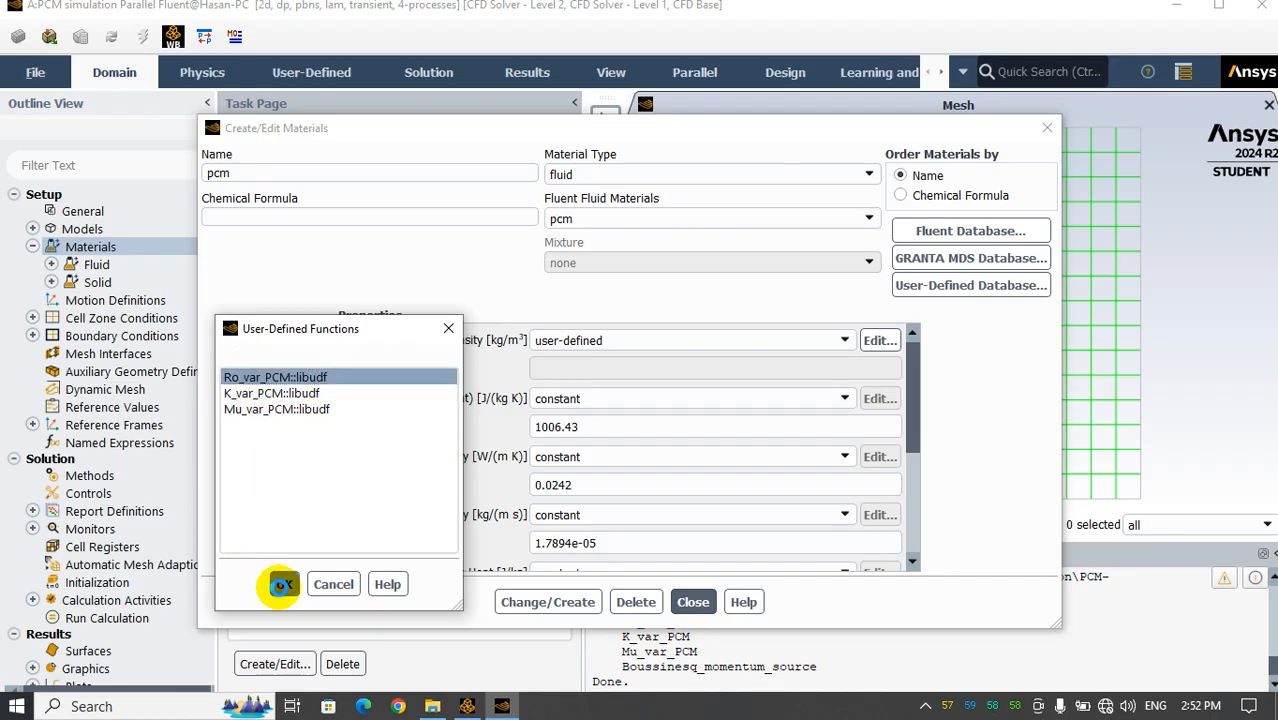
{"action": "left_click", "coordinate": [284, 584]}
Set the pcm specific heat to user-defined with the function Cp_var_PCM::libudf
{"action": "left_click", "coordinate": [577, 400]}
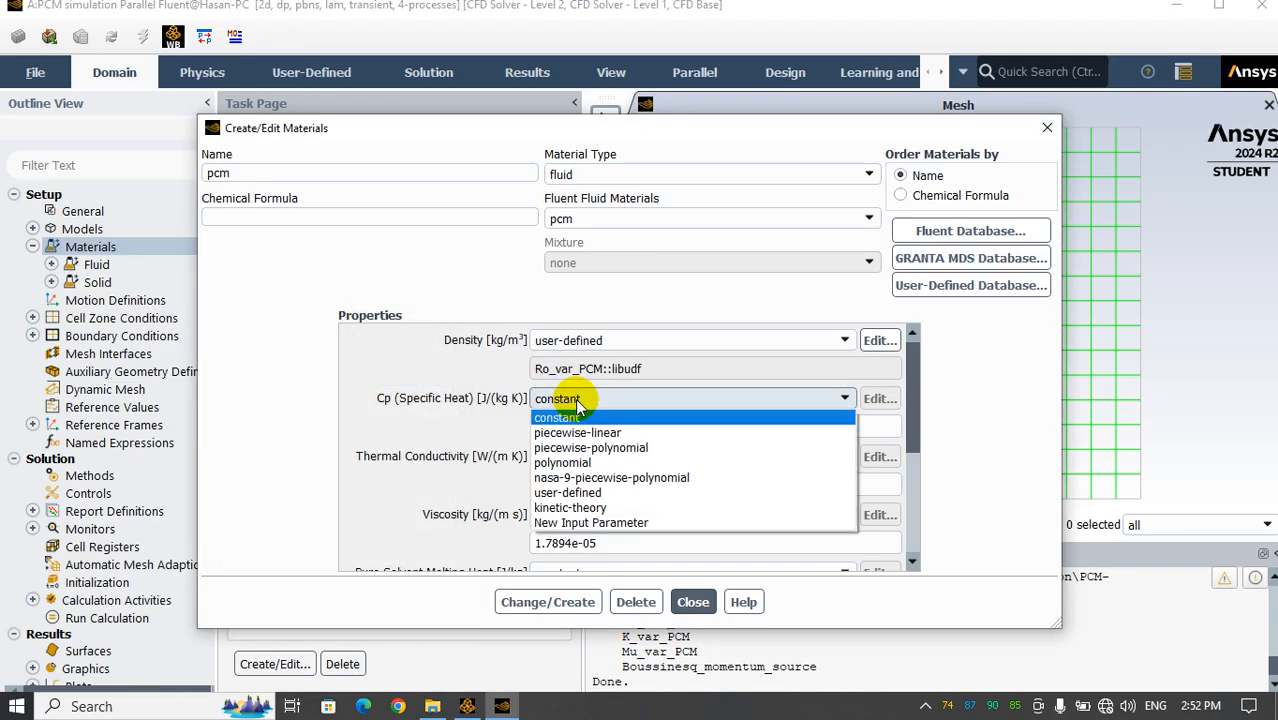
{"action": "left_click", "coordinate": [570, 492]}
{"action": "left_click", "coordinate": [240, 380]}
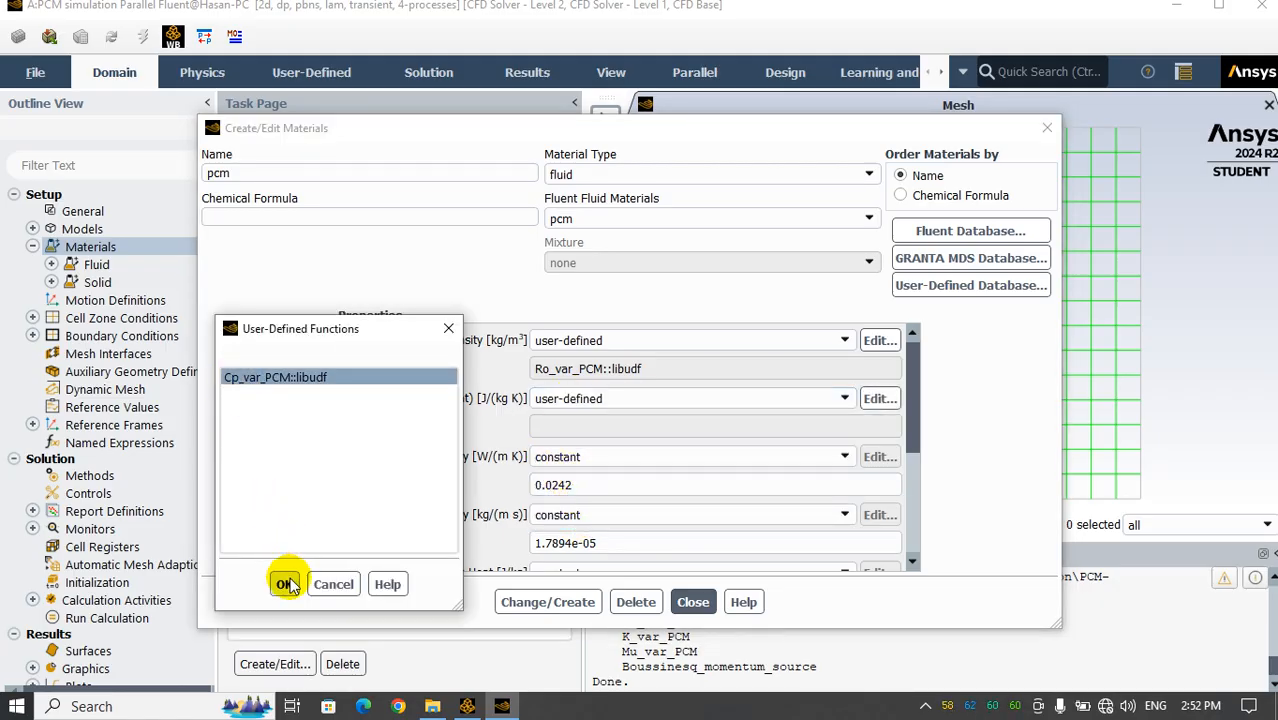
{"action": "left_click", "coordinate": [284, 584]}
Set the pcm thermal conductivity to user-defined with the function K_var_PCM::libudf
{"action": "left_click", "coordinate": [575, 458]}
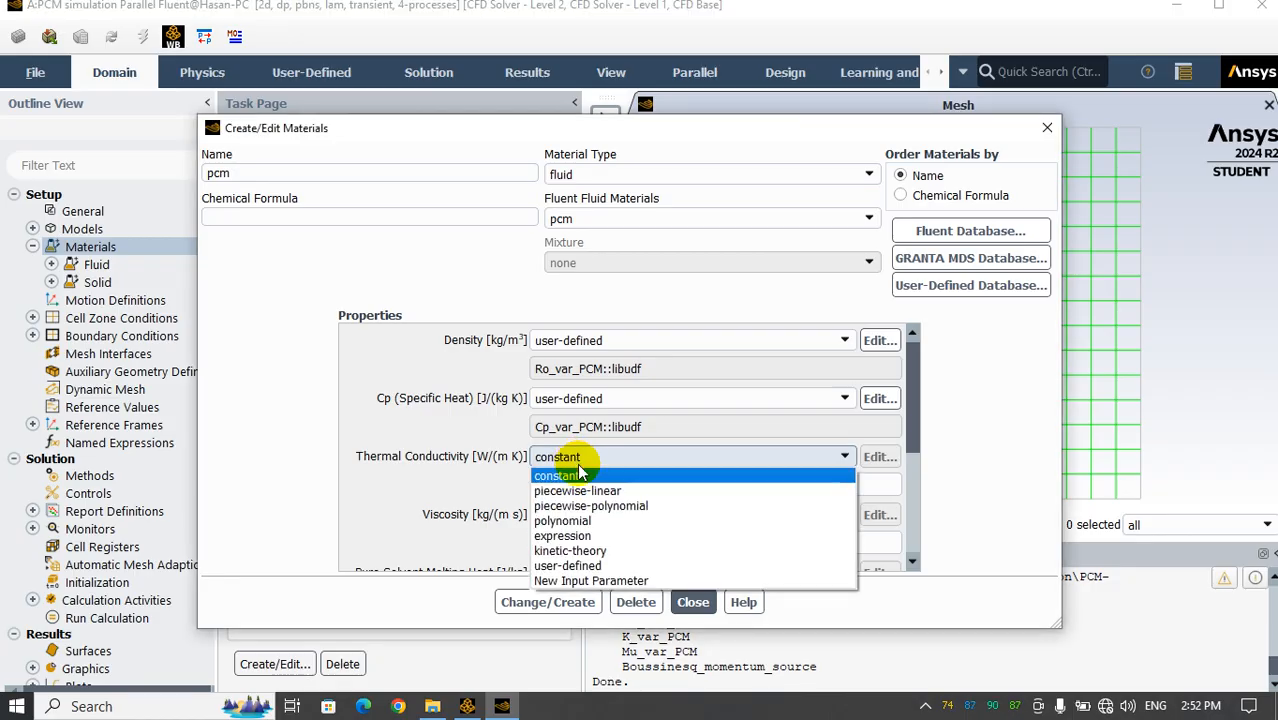
{"action": "left_click", "coordinate": [583, 552]}
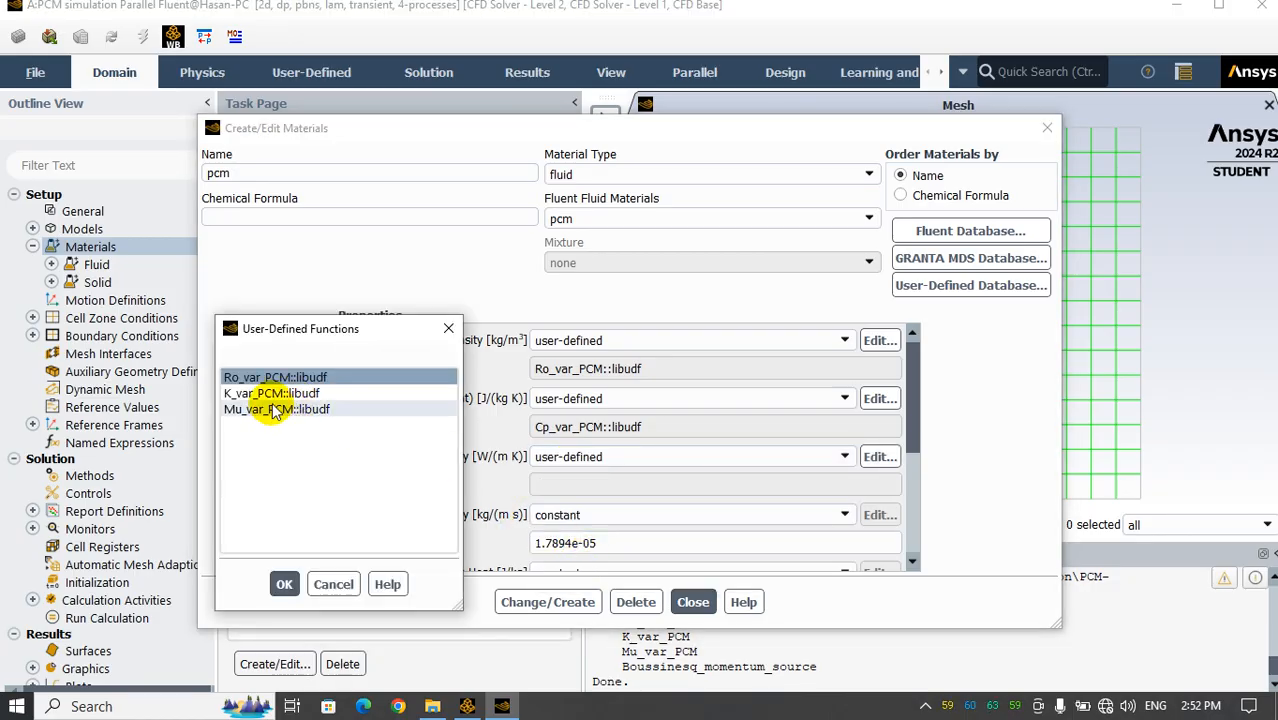
{"action": "left_click", "coordinate": [272, 393]}
{"action": "left_click", "coordinate": [284, 584]}
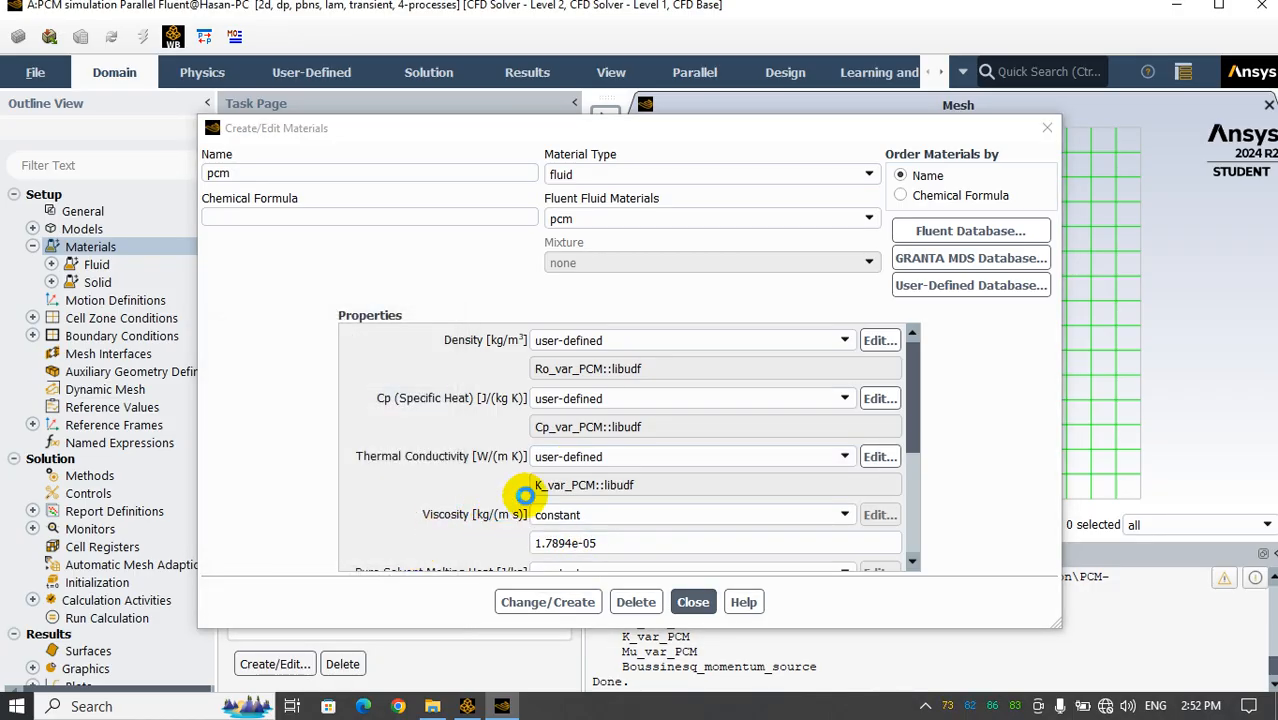
Set the pcm viscosity to user-defined with Mu_var_PCM::libudf and the pure solvent melting heat to 248000 J/kg
{"action": "left_click_drag", "start_coordinate": [904, 408], "coordinate": [913, 470]}
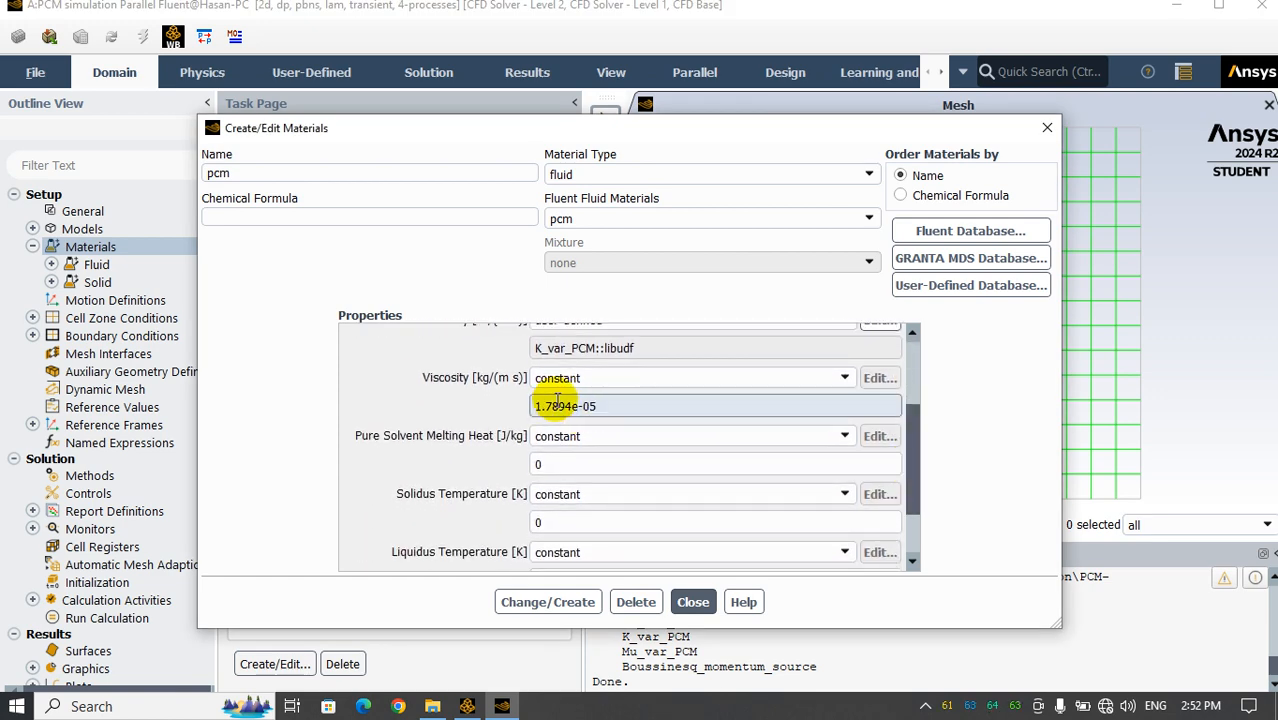
{"action": "left_click", "coordinate": [600, 378]}
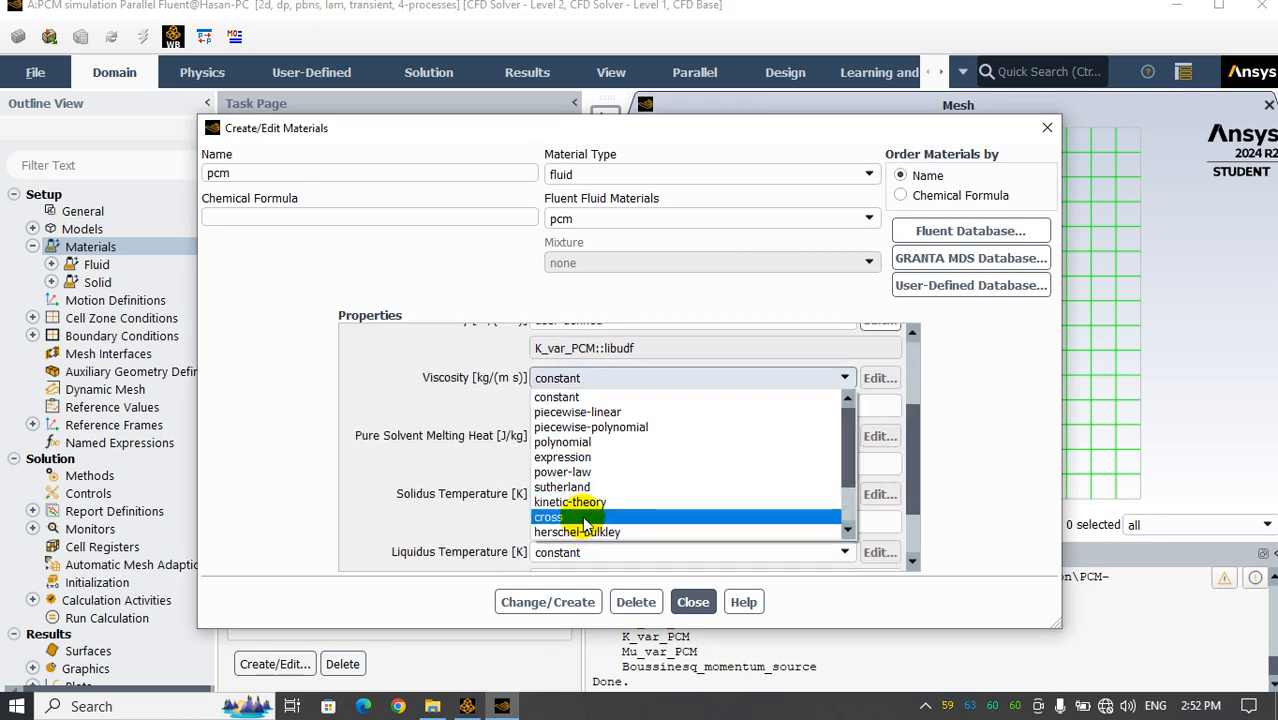
{"action": "scroll", "coordinate": [585, 525], "scroll_direction": "down", "scroll_amount": 2}
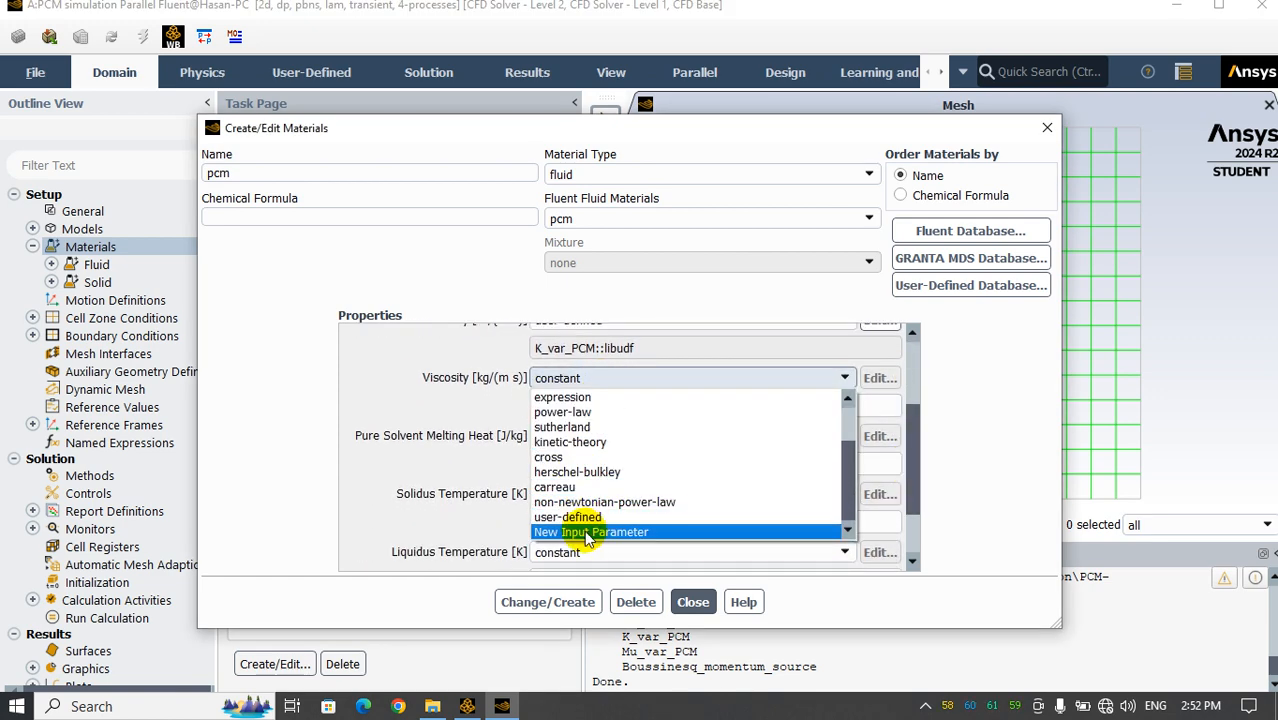
{"action": "left_click", "coordinate": [575, 517]}
{"action": "left_click", "coordinate": [255, 409]}
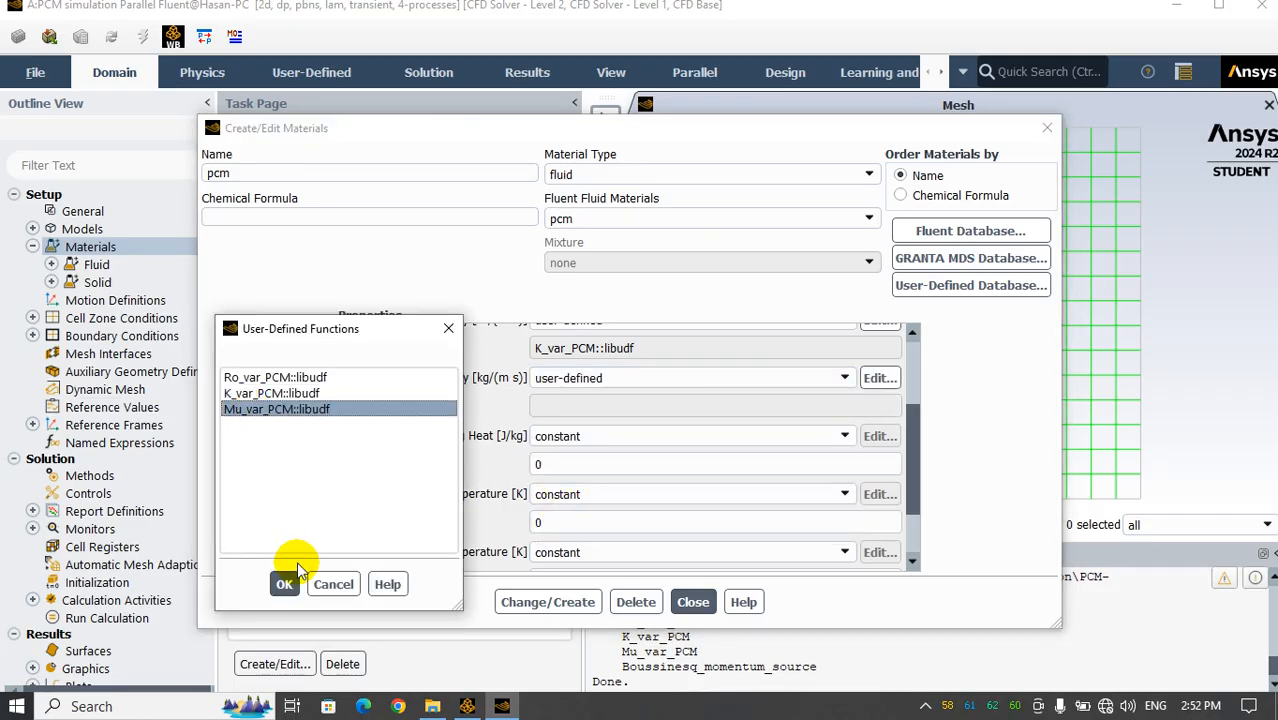
{"action": "left_click", "coordinate": [287, 582]}
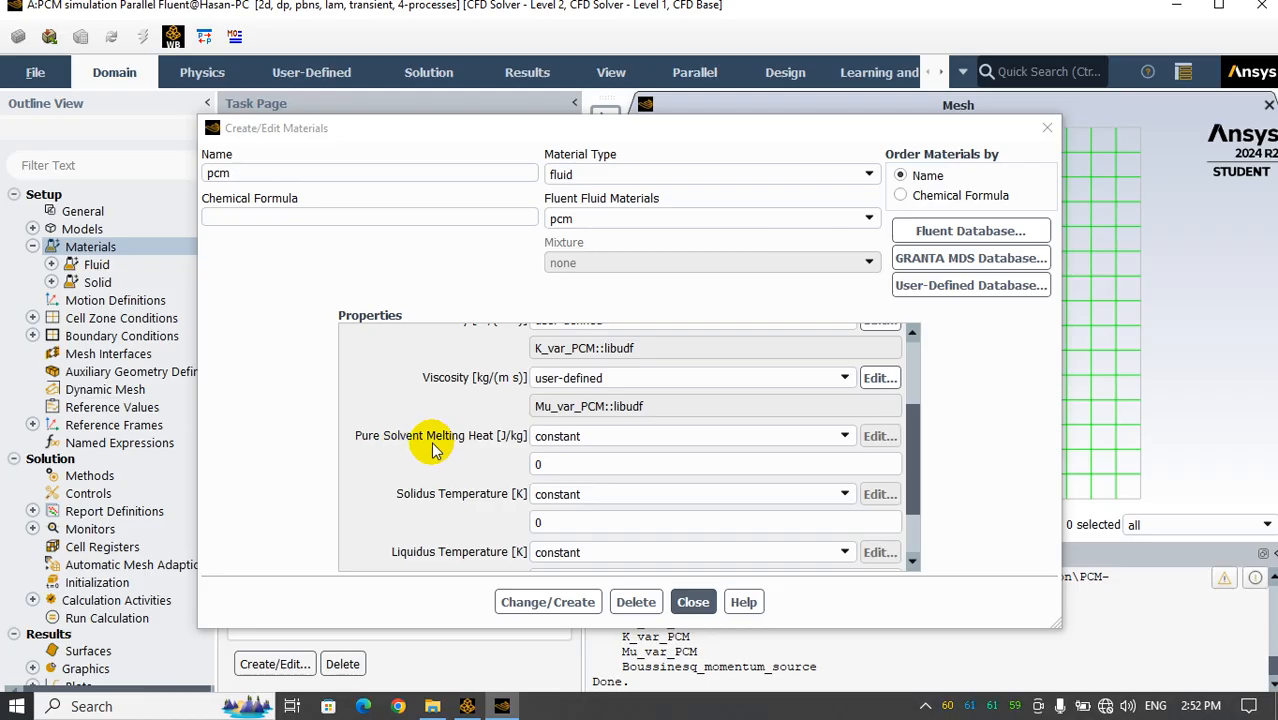
{"action": "double_click", "coordinate": [538, 464]}
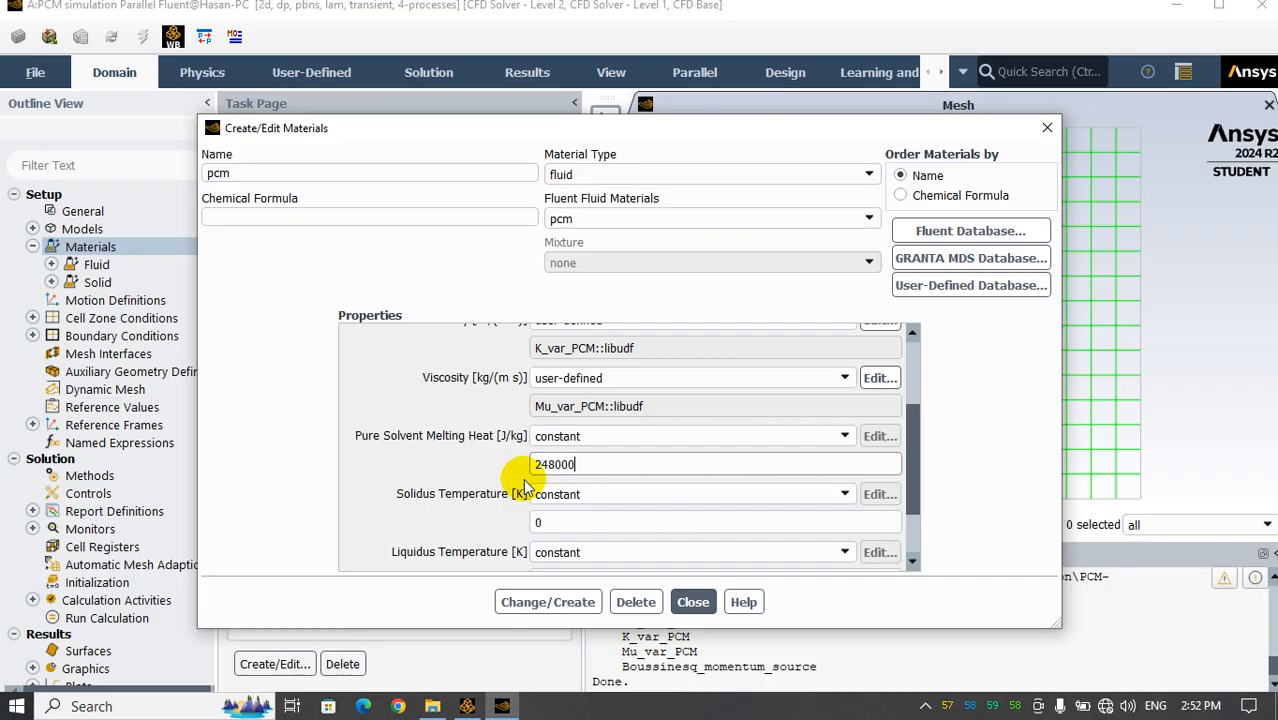
Set the pcm solidus temperature to 309.15 K, copying the Ts value from eicosane-properties.c in Notepad
{"action": "double_click", "coordinate": [538, 520]}
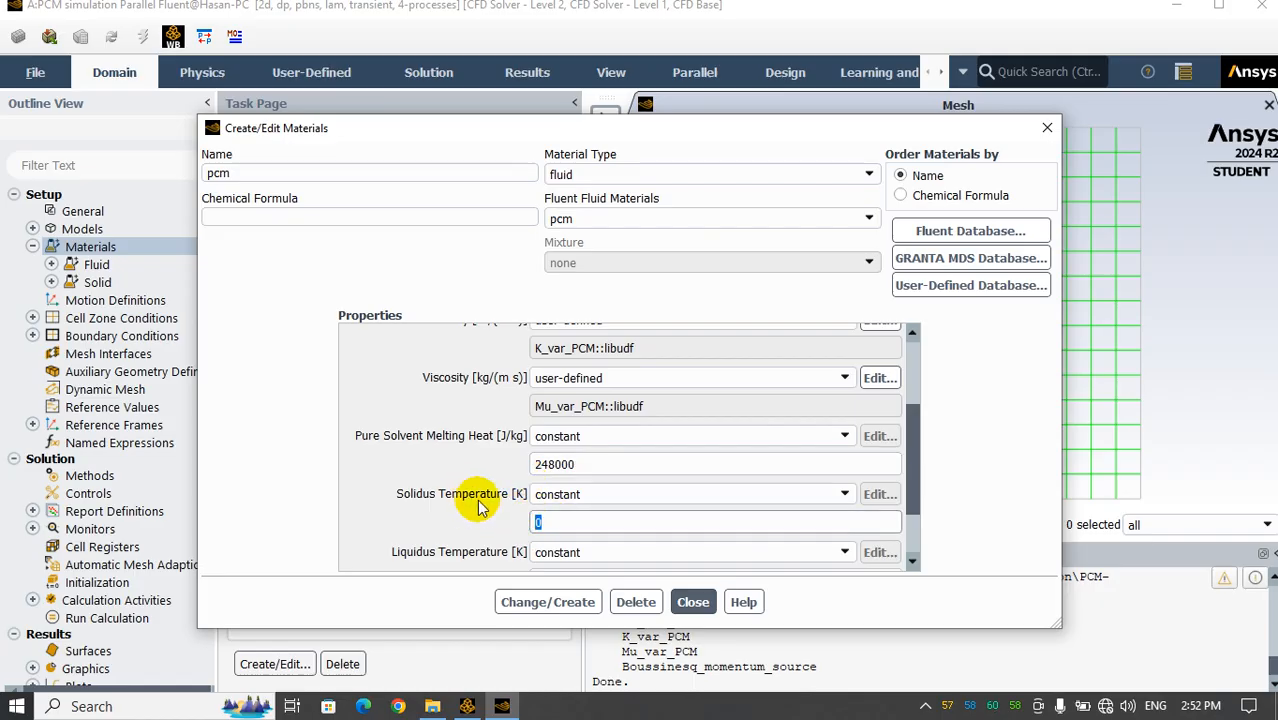
{"action": "left_click", "coordinate": [432, 706]}
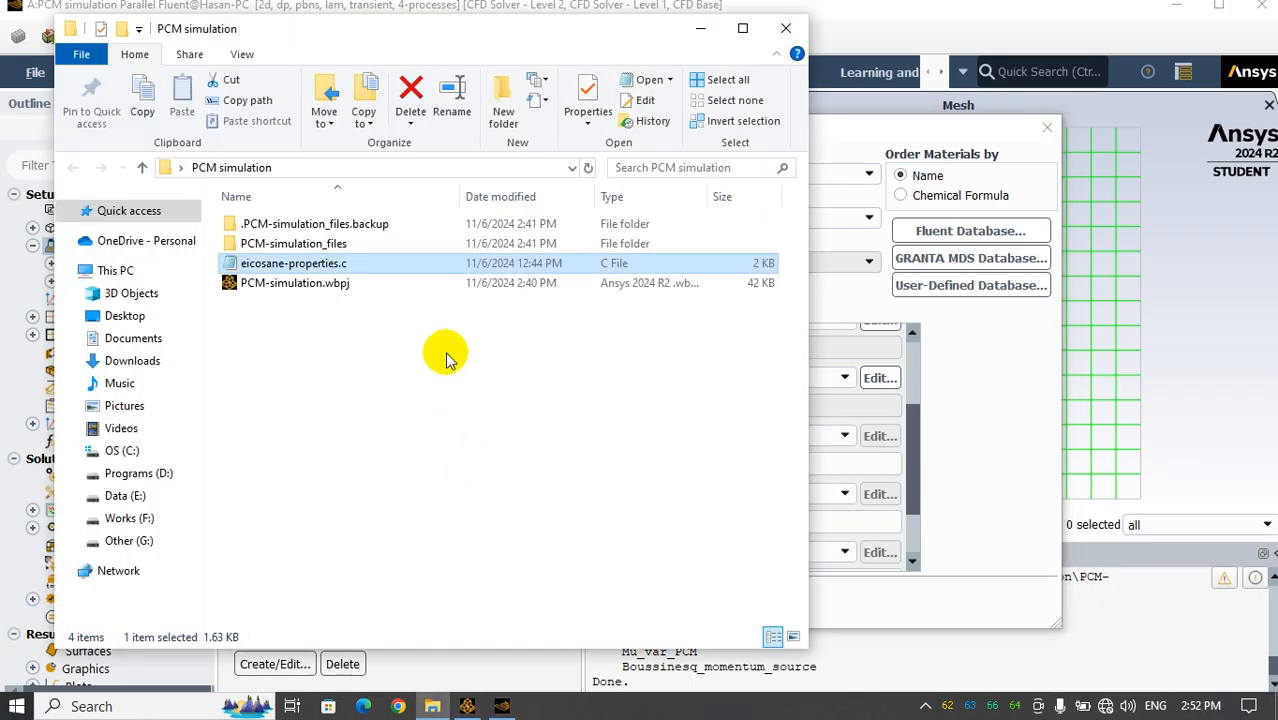
{"action": "double_click", "coordinate": [258, 265]}
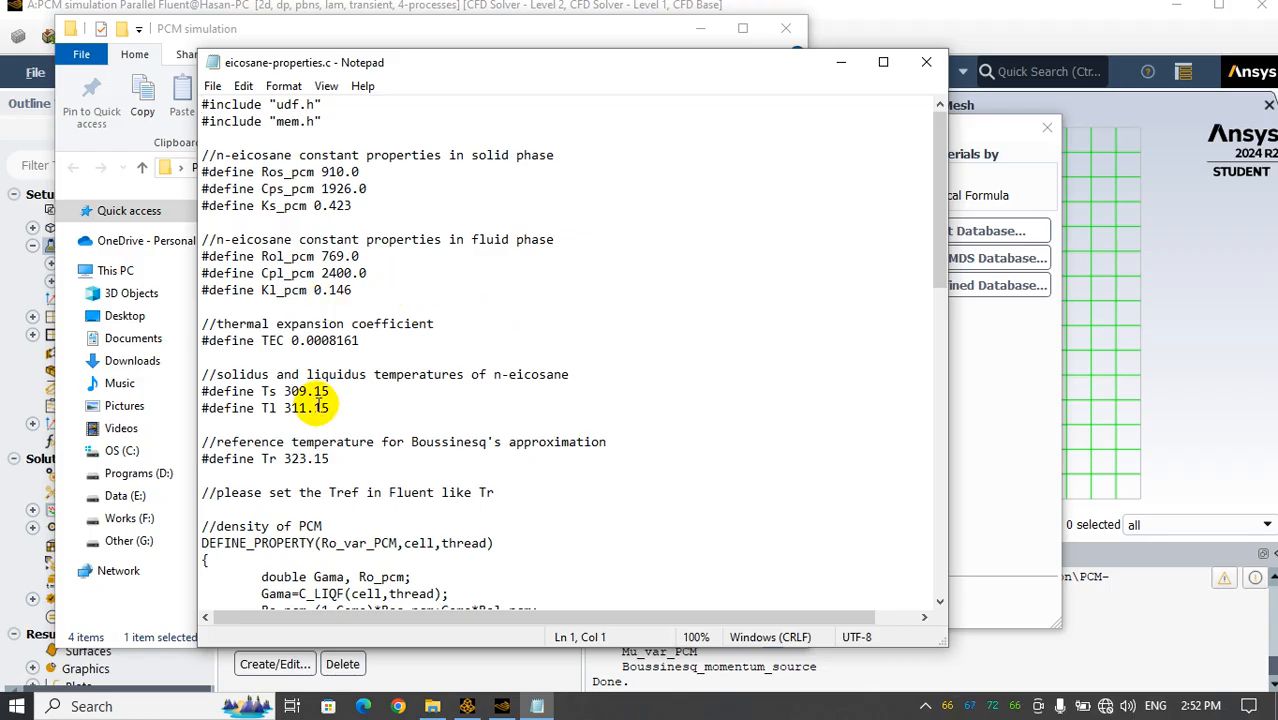
{"action": "left_click_drag", "start_coordinate": [284, 391], "coordinate": [337, 391]}
{"action": "key", "text": "ctrl+c"}
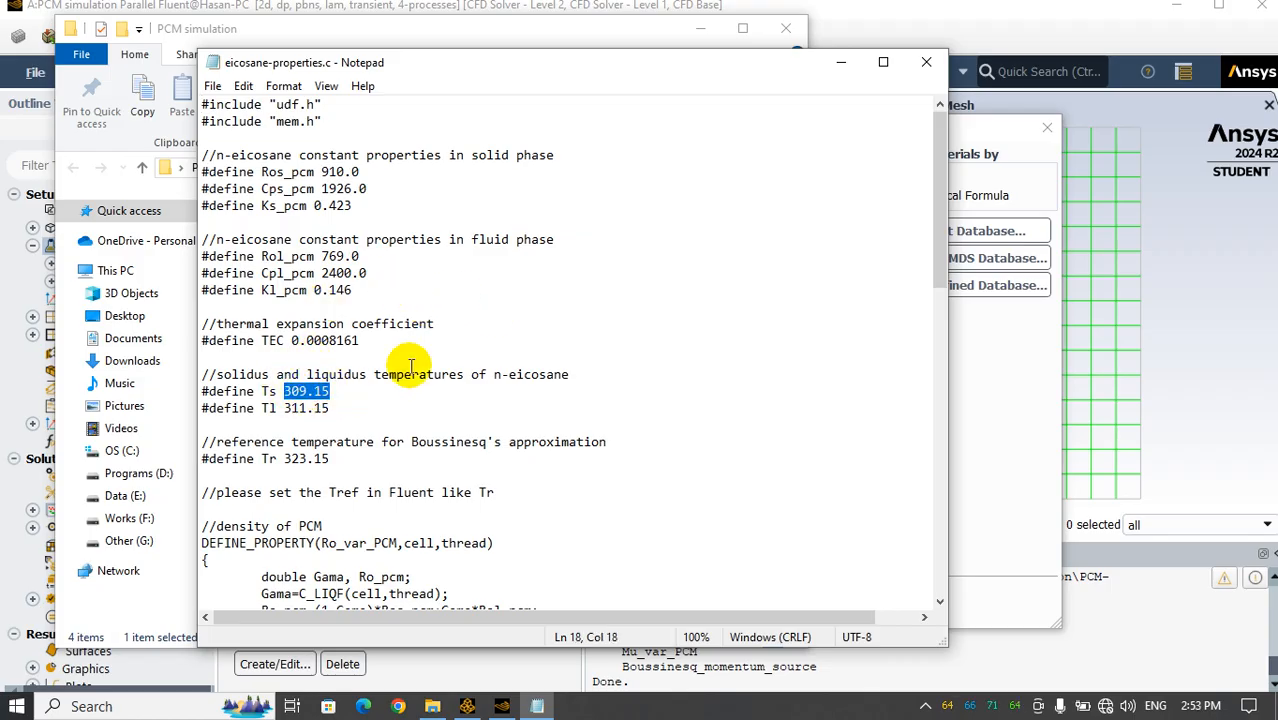
{"action": "left_click", "coordinate": [841, 62]}
{"action": "left_click", "coordinate": [976, 457]}
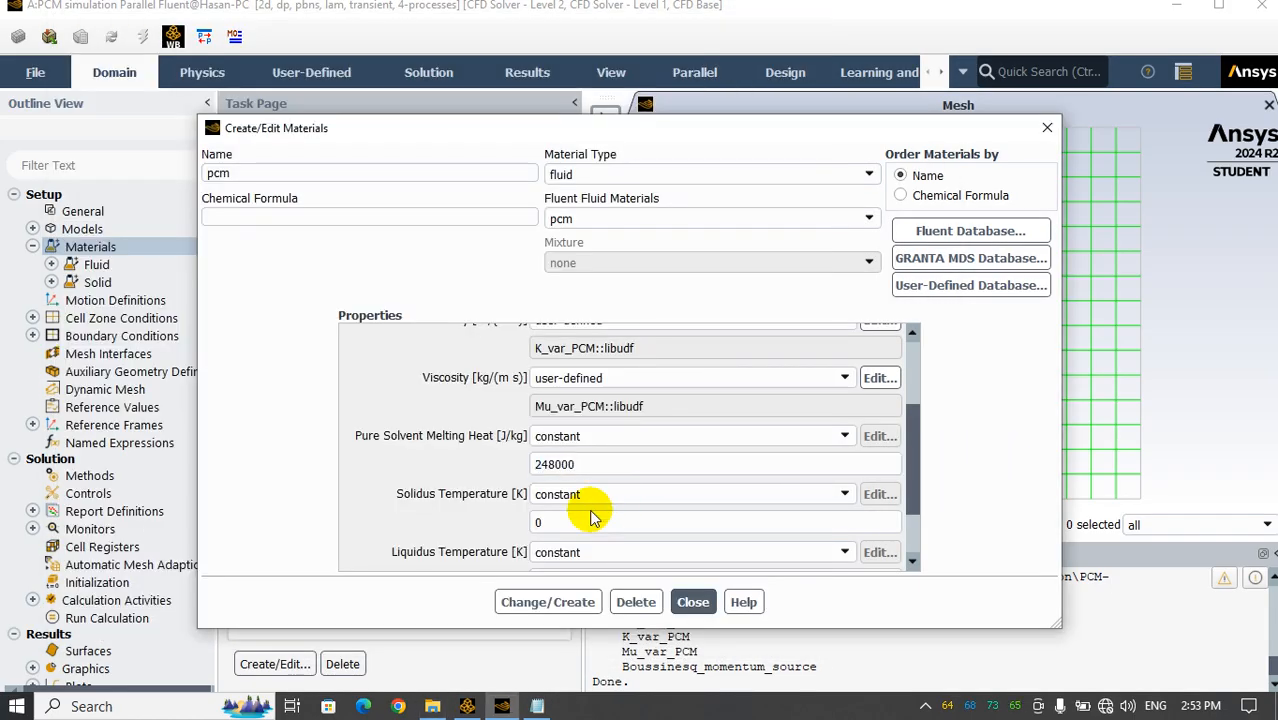
{"action": "left_click_drag", "start_coordinate": [585, 522], "coordinate": [470, 525]}
{"action": "key", "text": "ctrl+v"}
Set the pcm liquidus temperature to 311.15 K, copied from Tl in eicosane-properties.c, and save the material changes
{"action": "scroll", "coordinate": [610, 540], "scroll_direction": "down", "scroll_amount": 2}
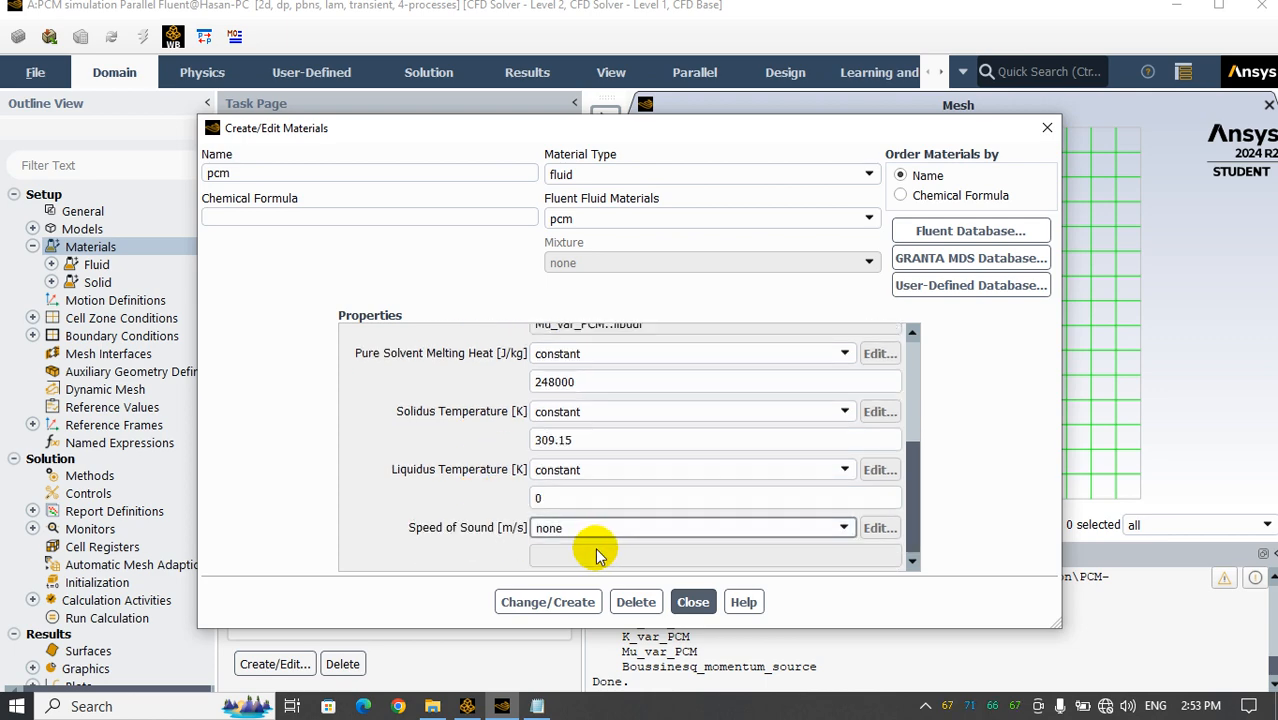
{"action": "left_click", "coordinate": [556, 500]}
{"action": "left_click", "coordinate": [537, 706]}
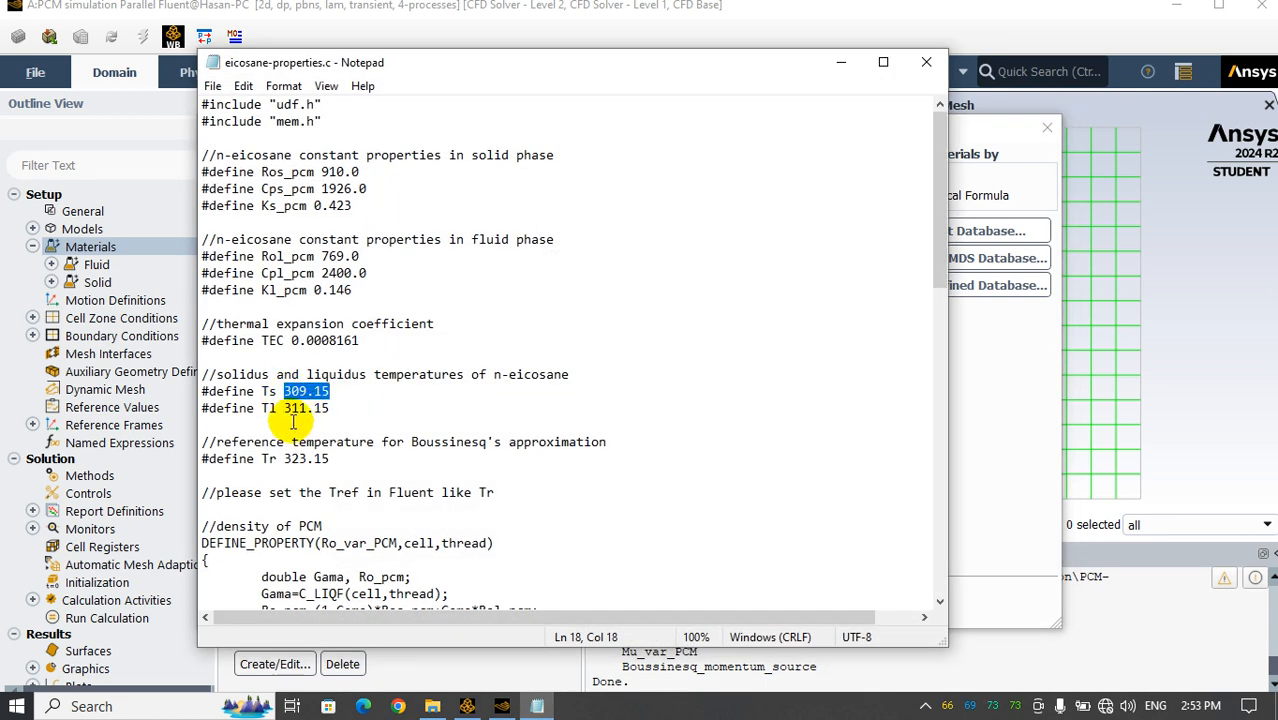
{"action": "left_click_drag", "start_coordinate": [285, 409], "coordinate": [335, 411]}
{"action": "key", "text": "ctrl+c"}
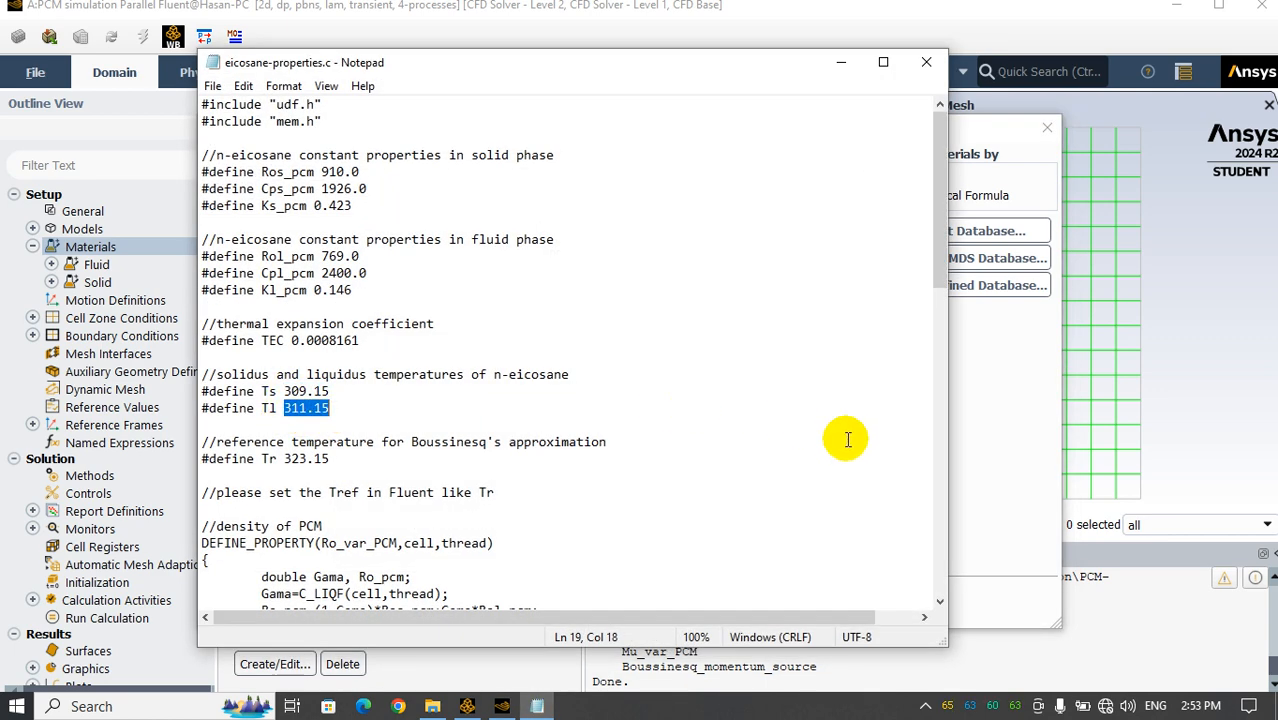
{"action": "left_click", "coordinate": [985, 440]}
{"action": "left_click_drag", "start_coordinate": [585, 497], "coordinate": [506, 499]}
{"action": "key", "text": "ctrl+v"}
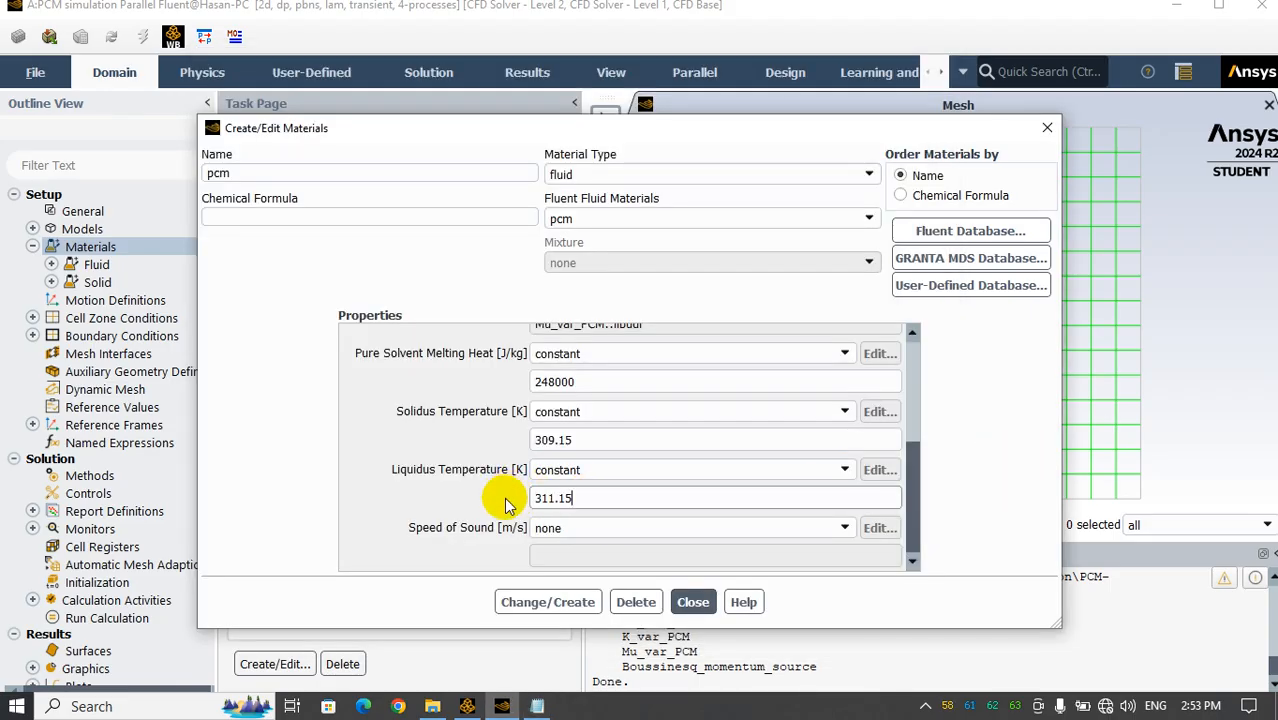
{"action": "left_click", "coordinate": [547, 602]}
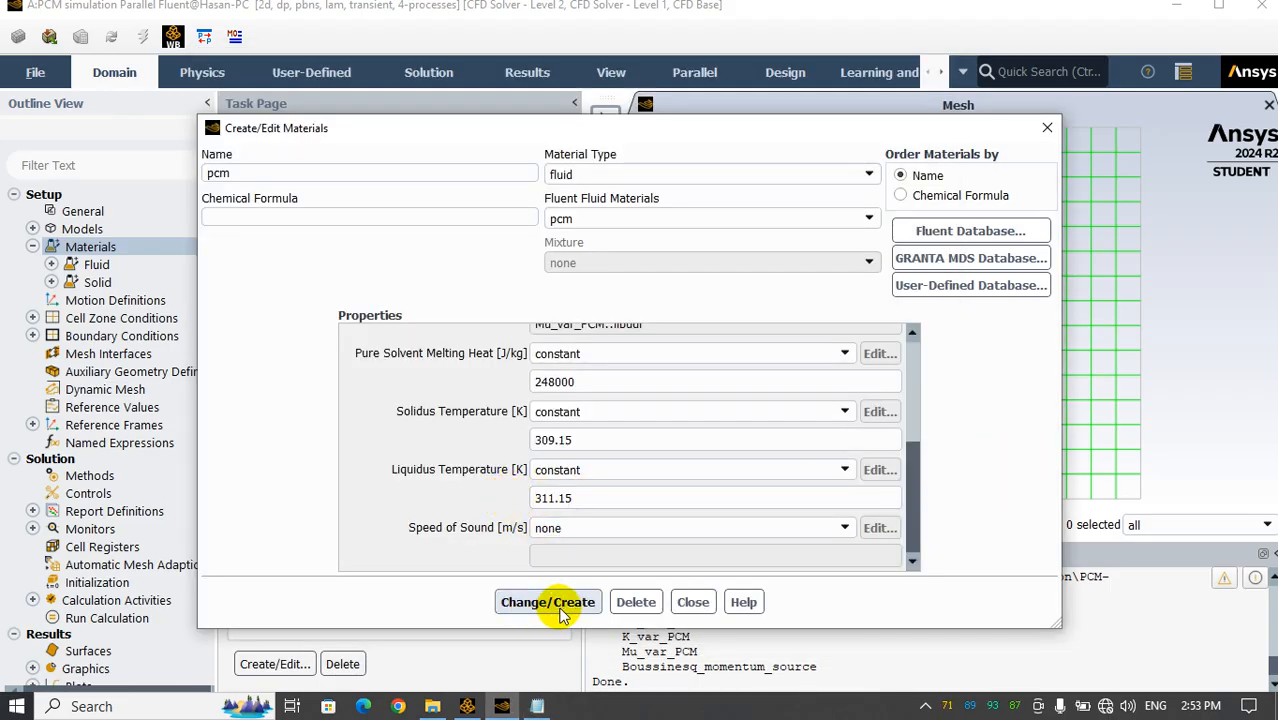
{"action": "left_click", "coordinate": [693, 602]}
Reopen the pcm material to check its saved property assignments, and close it again
{"action": "double_click", "coordinate": [325, 205]}
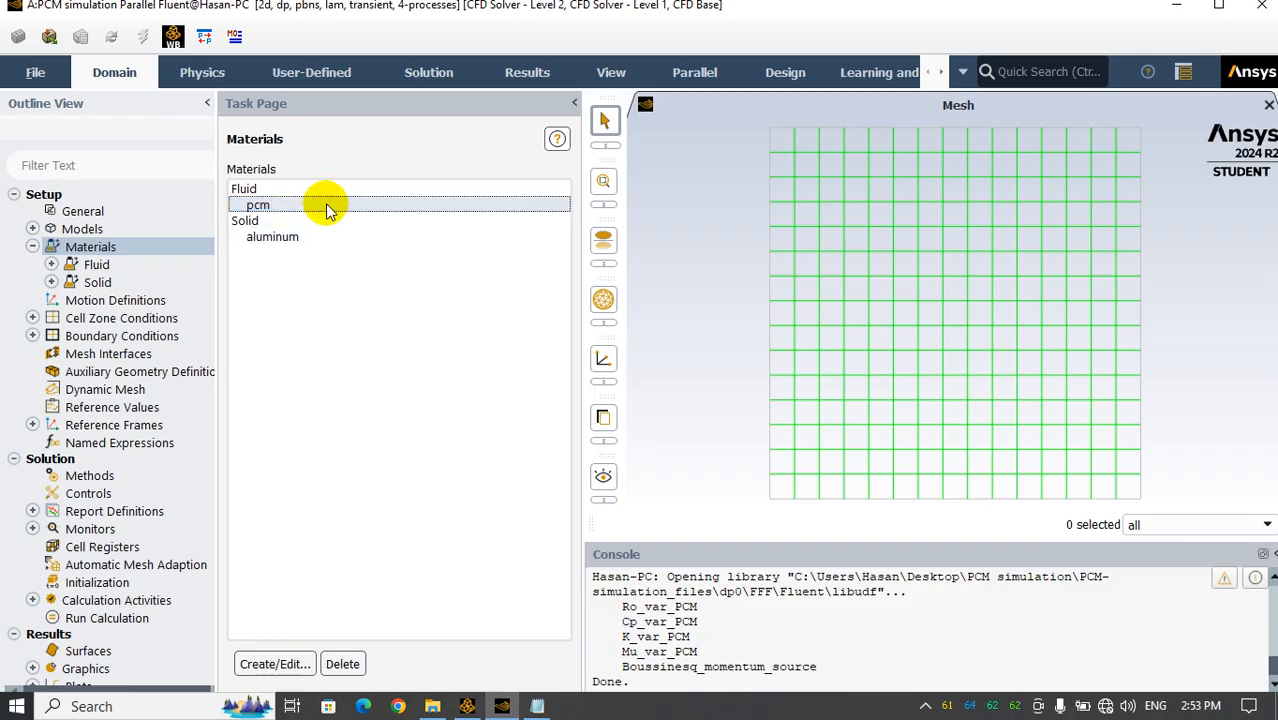
{"action": "scroll", "coordinate": [699, 434], "scroll_direction": "up", "scroll_amount": 5}
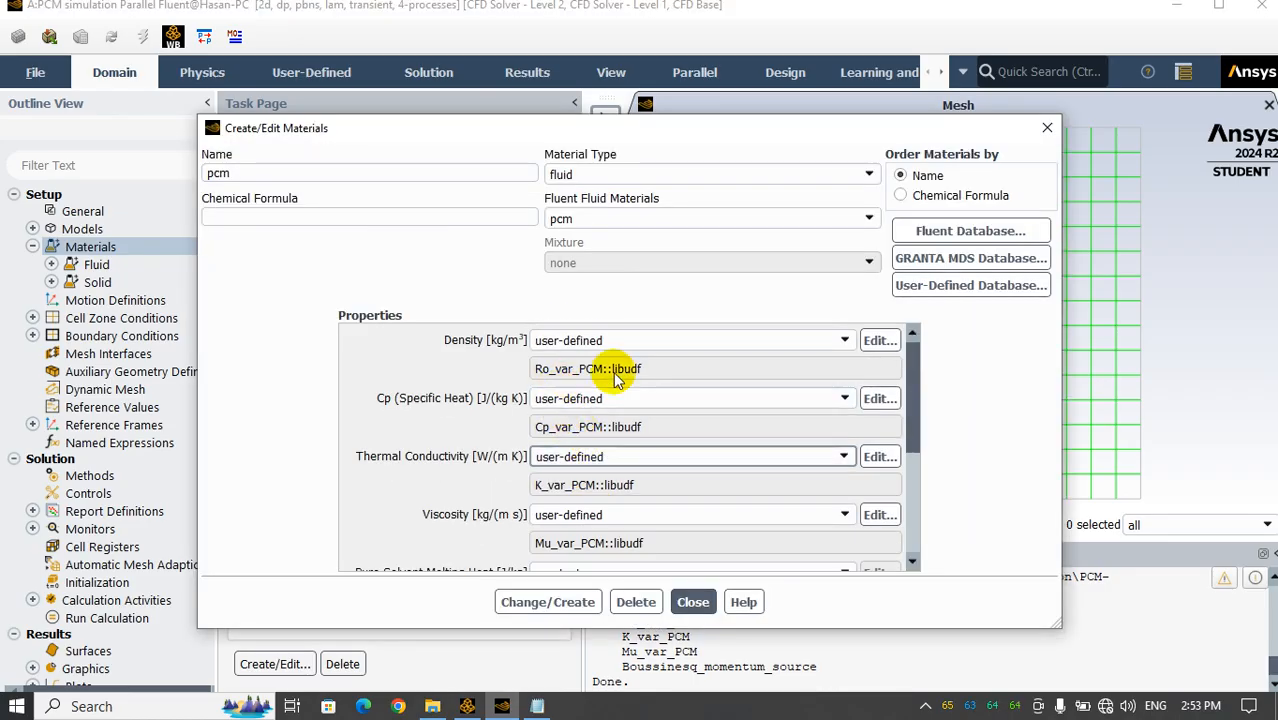
{"action": "left_click", "coordinate": [691, 602]}
{"action": "left_click", "coordinate": [33, 248]}
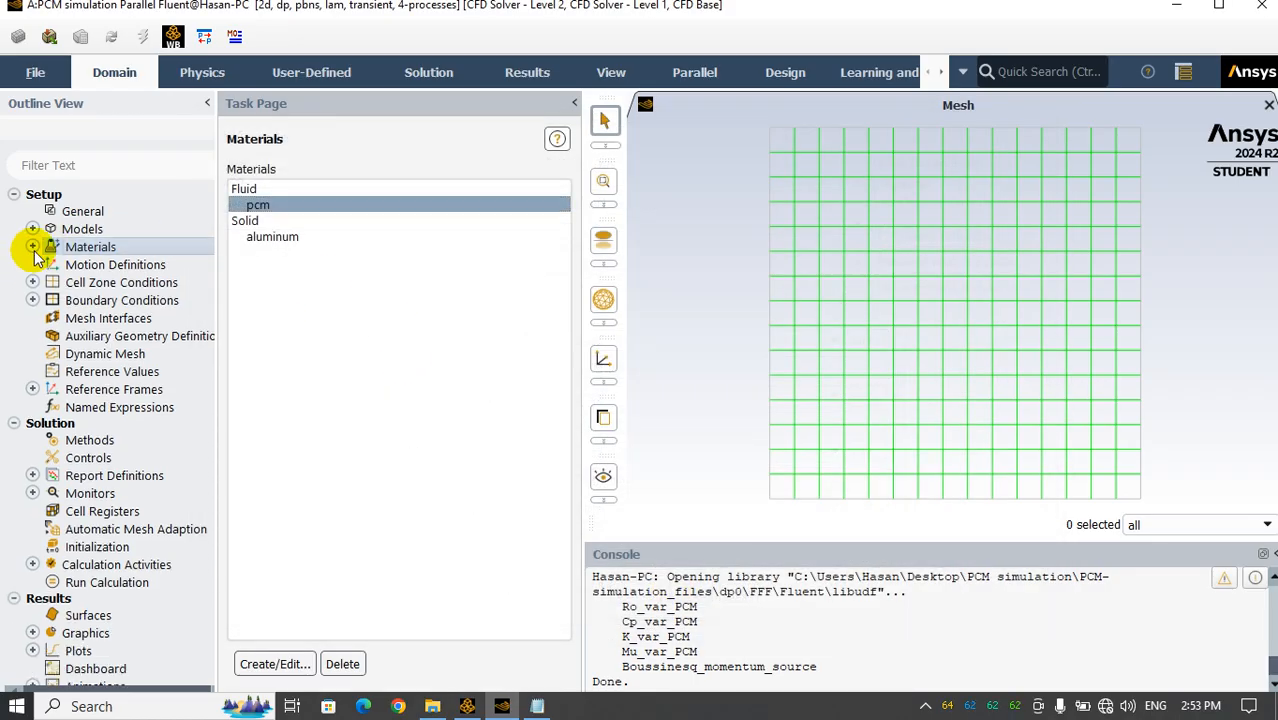
Open the cell zone conditions of the pcm zone and select pcm as its material
{"action": "double_click", "coordinate": [100, 282]}
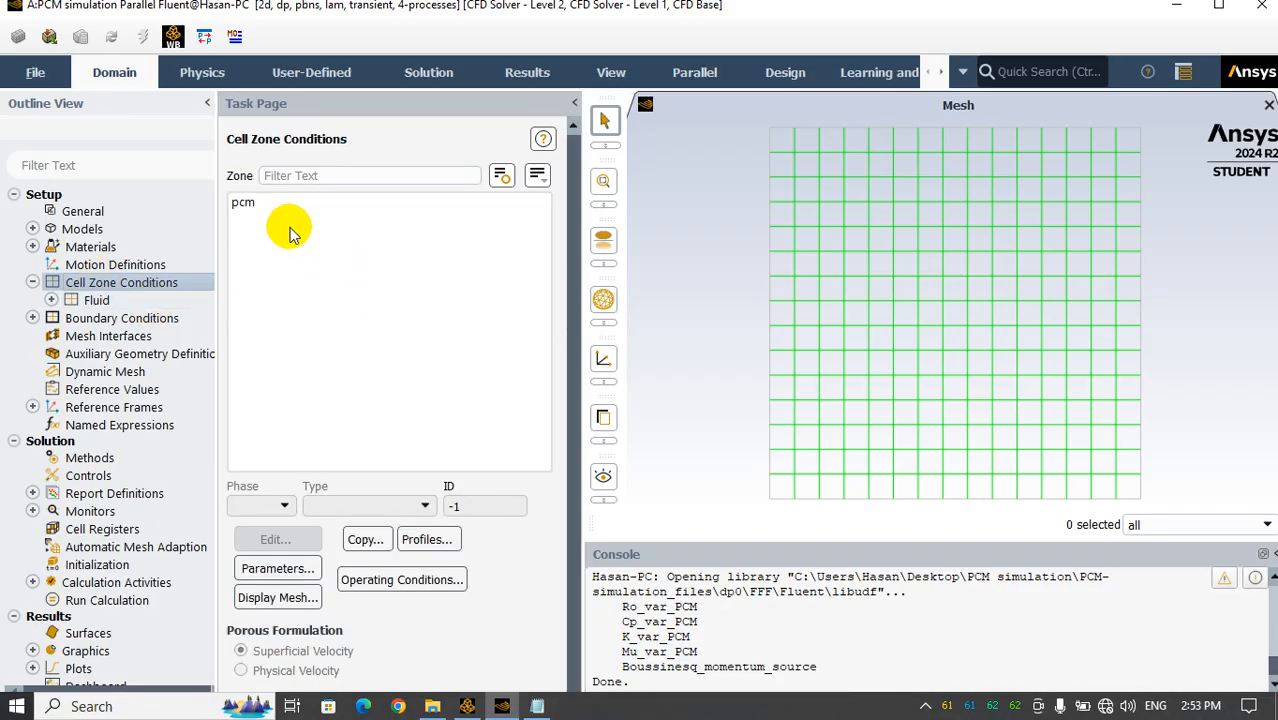
{"action": "left_click", "coordinate": [243, 202]}
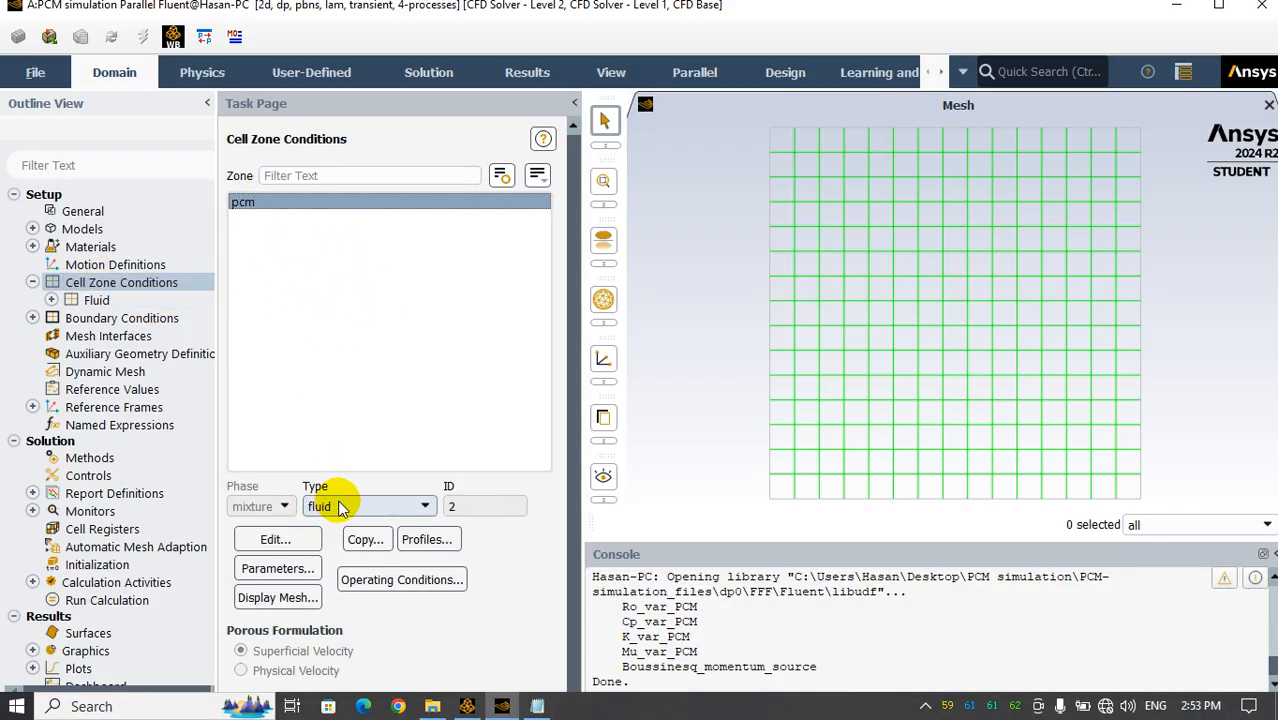
{"action": "left_click", "coordinate": [290, 538]}
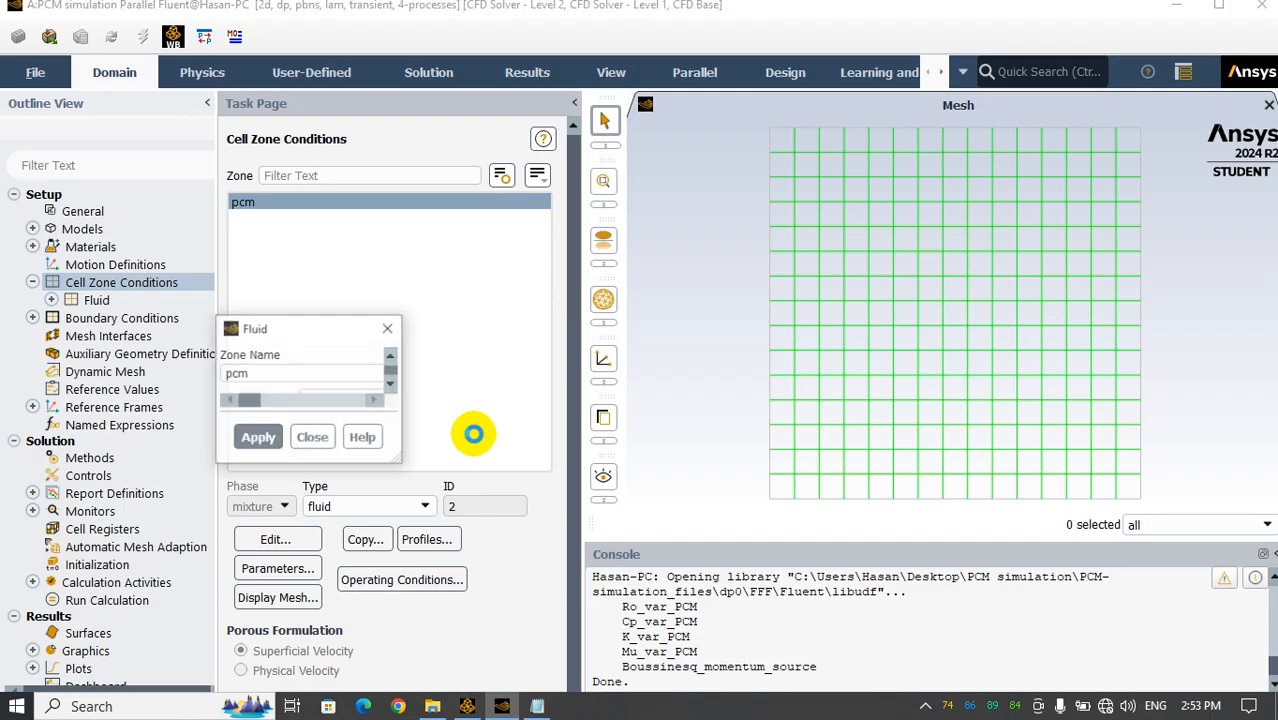
{"action": "left_click_drag", "start_coordinate": [493, 330], "coordinate": [495, 105]}
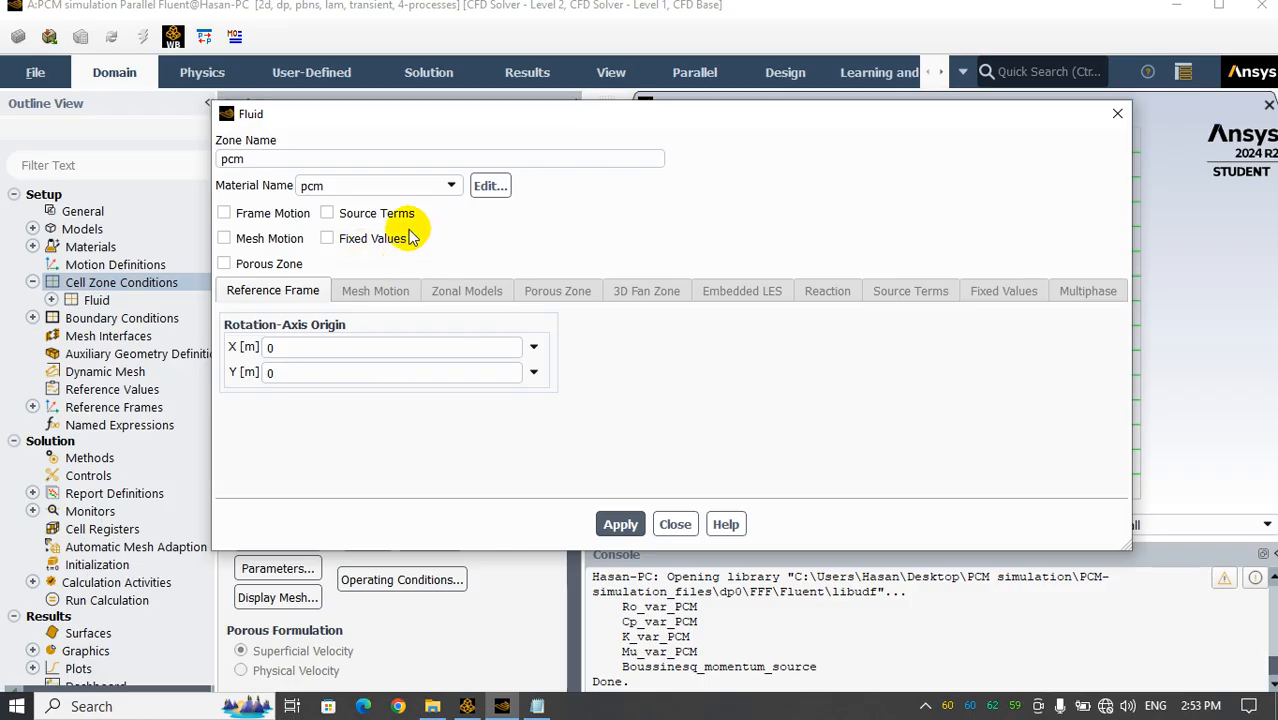
{"action": "double_click", "coordinate": [232, 159]}
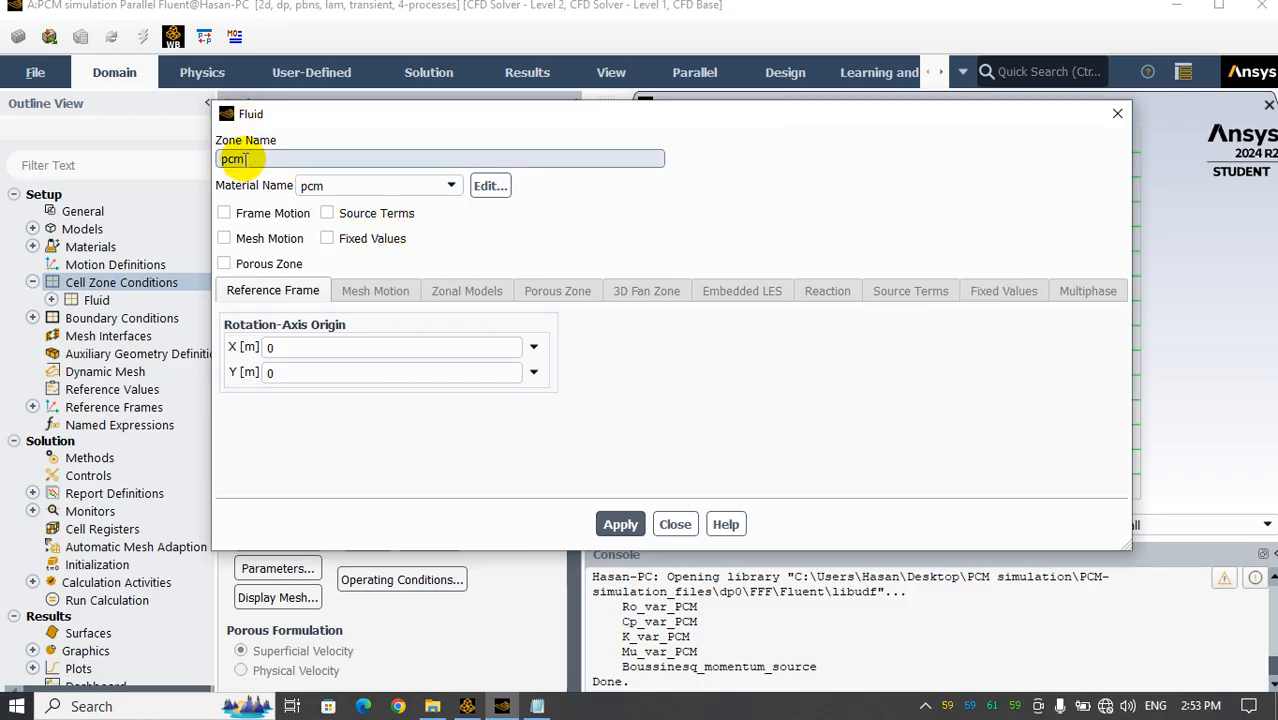
{"action": "left_click", "coordinate": [318, 188]}
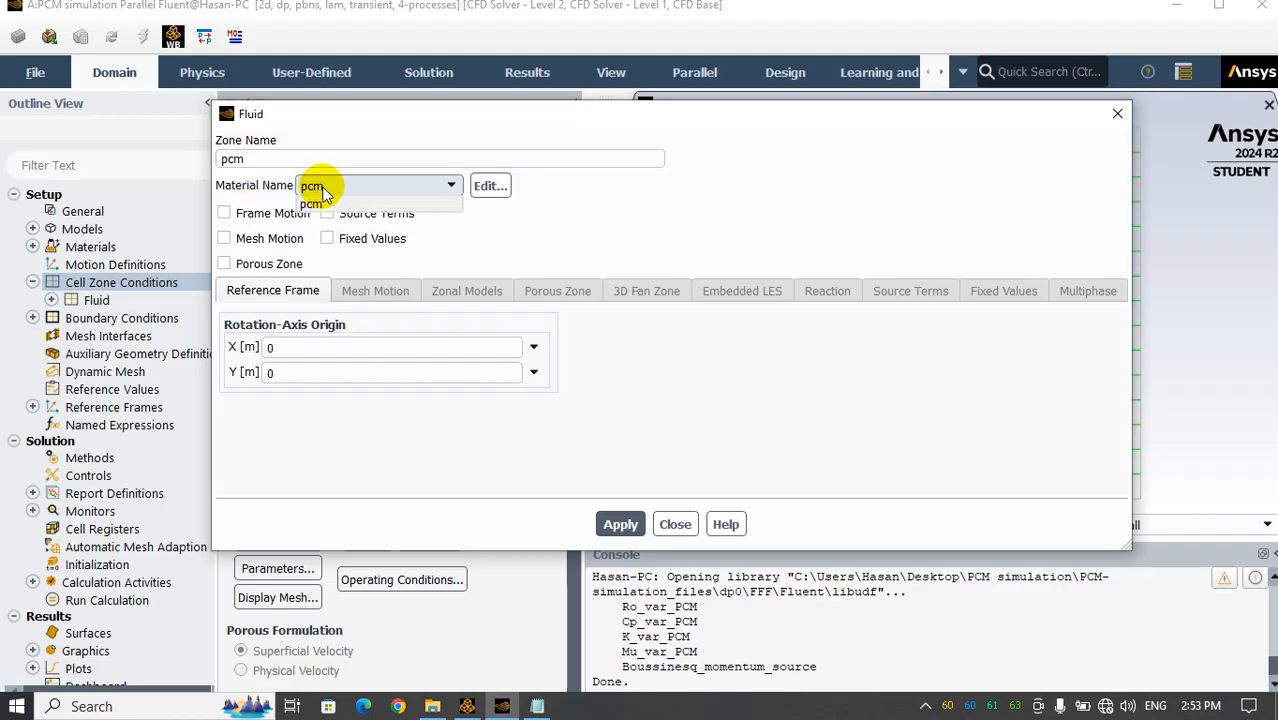
{"action": "left_click", "coordinate": [316, 208]}
{"action": "mouse_move", "coordinate": [352, 129]}
{"action": "left_mouse_down"}
{"action": "mouse_move", "coordinate": [652, 213]}
{"action": "mouse_move", "coordinate": [353, 141]}
{"action": "left_mouse_up"}
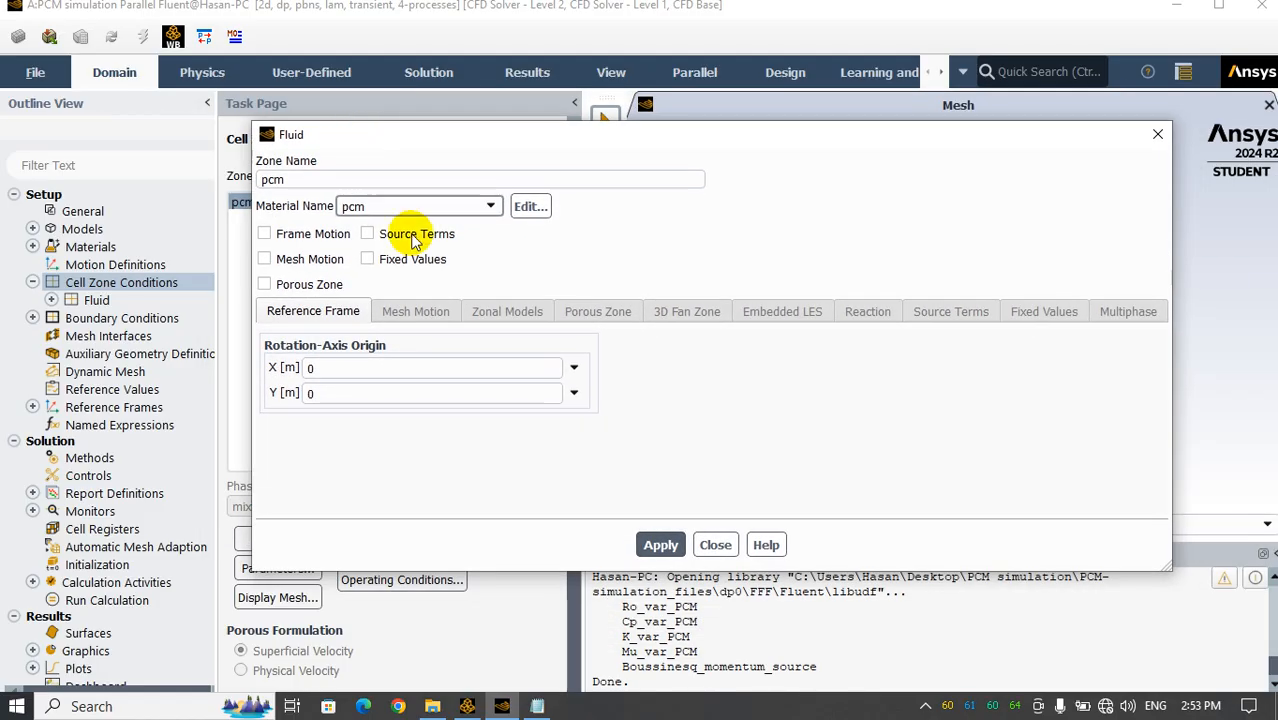
Enable source terms for the pcm zone and check the Y-momentum source function in eicosane-properties.c
{"action": "left_click", "coordinate": [368, 236]}
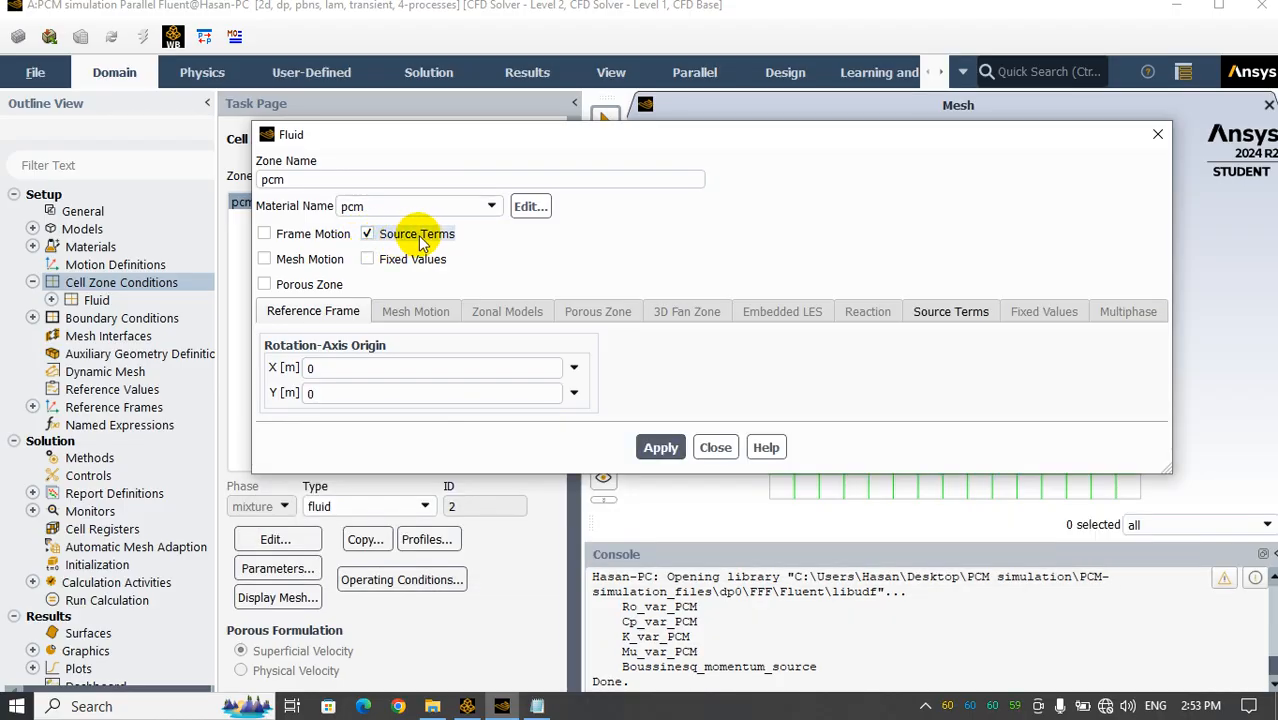
{"action": "left_click", "coordinate": [943, 311]}
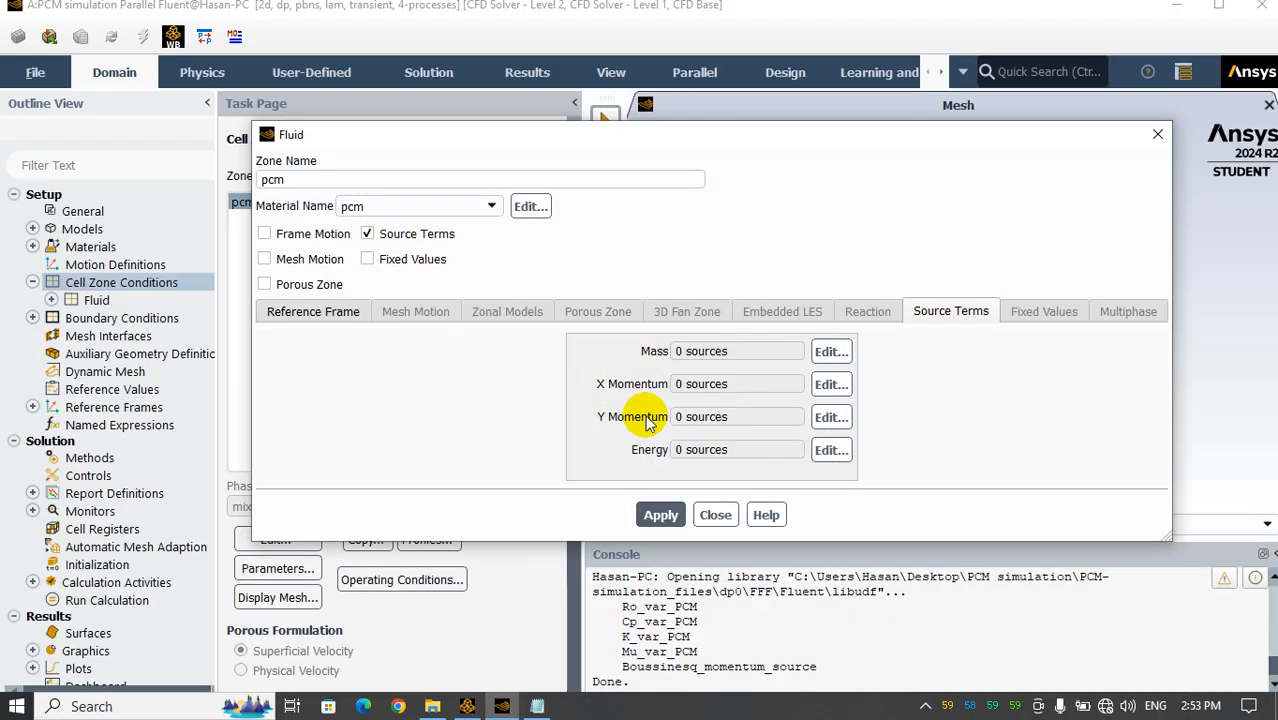
{"action": "left_click", "coordinate": [537, 706]}
{"action": "scroll", "coordinate": [479, 360], "scroll_direction": "down", "scroll_amount": 20}
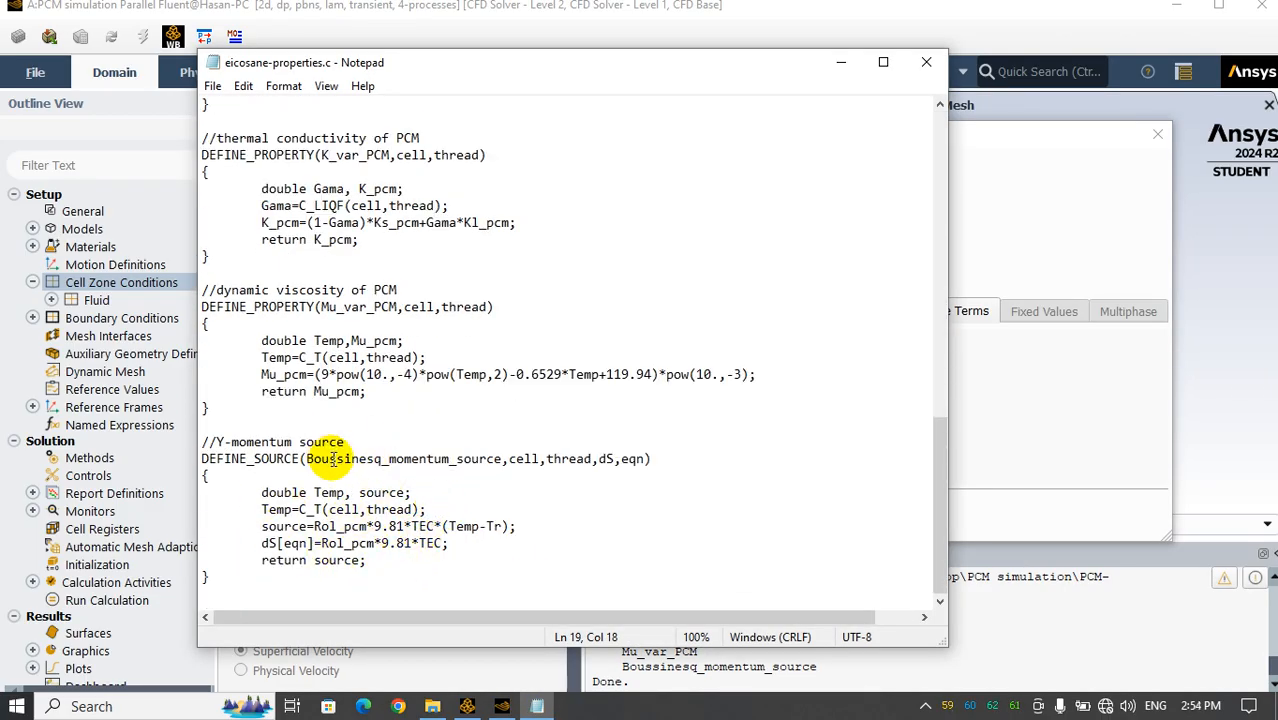
{"action": "left_click", "coordinate": [930, 64]}
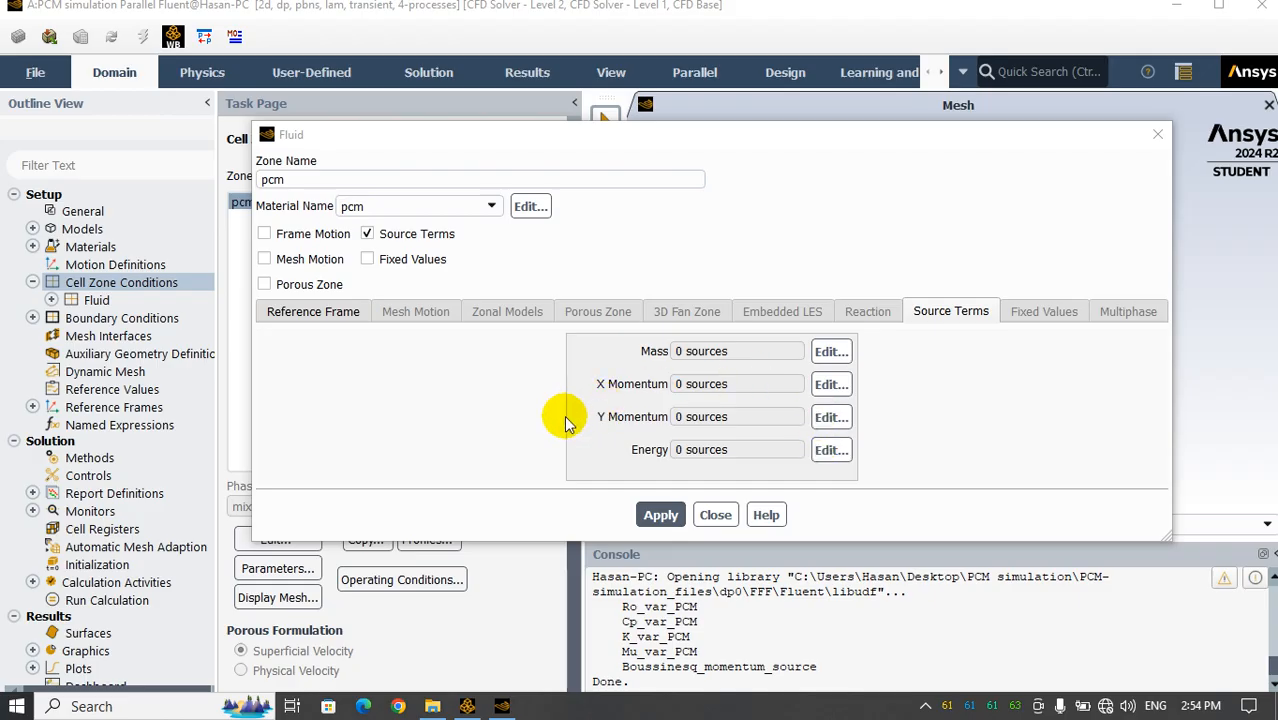
Add one Y momentum source to the pcm zone using udf Boussinesq_momentum_source::libudf and apply the zone settings
{"action": "left_click", "coordinate": [828, 417]}
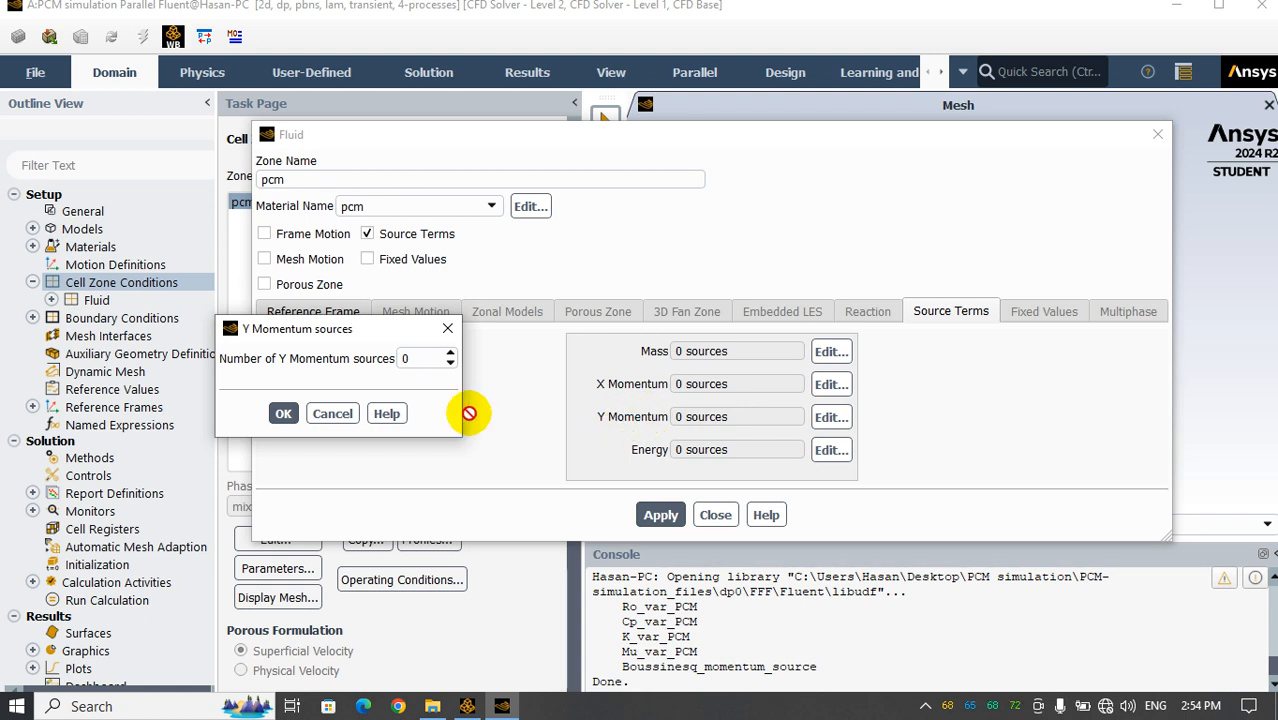
{"action": "left_click", "coordinate": [450, 353]}
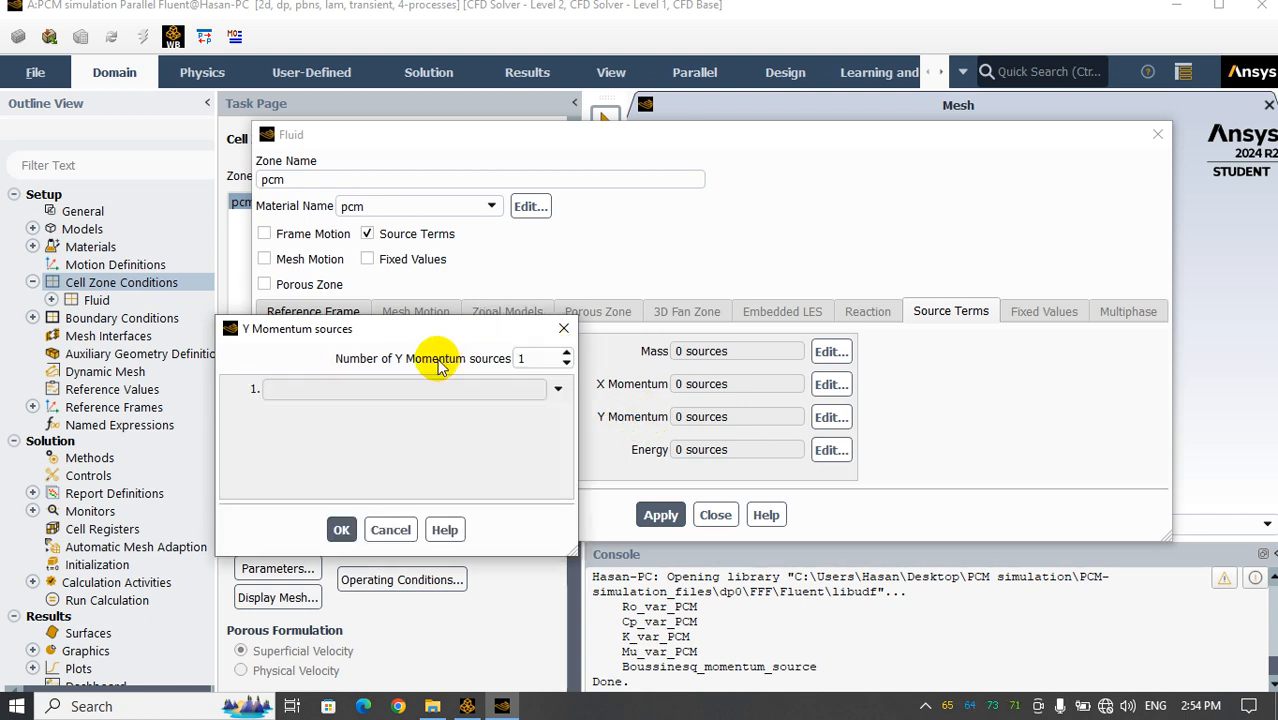
{"action": "left_click", "coordinate": [553, 388]}
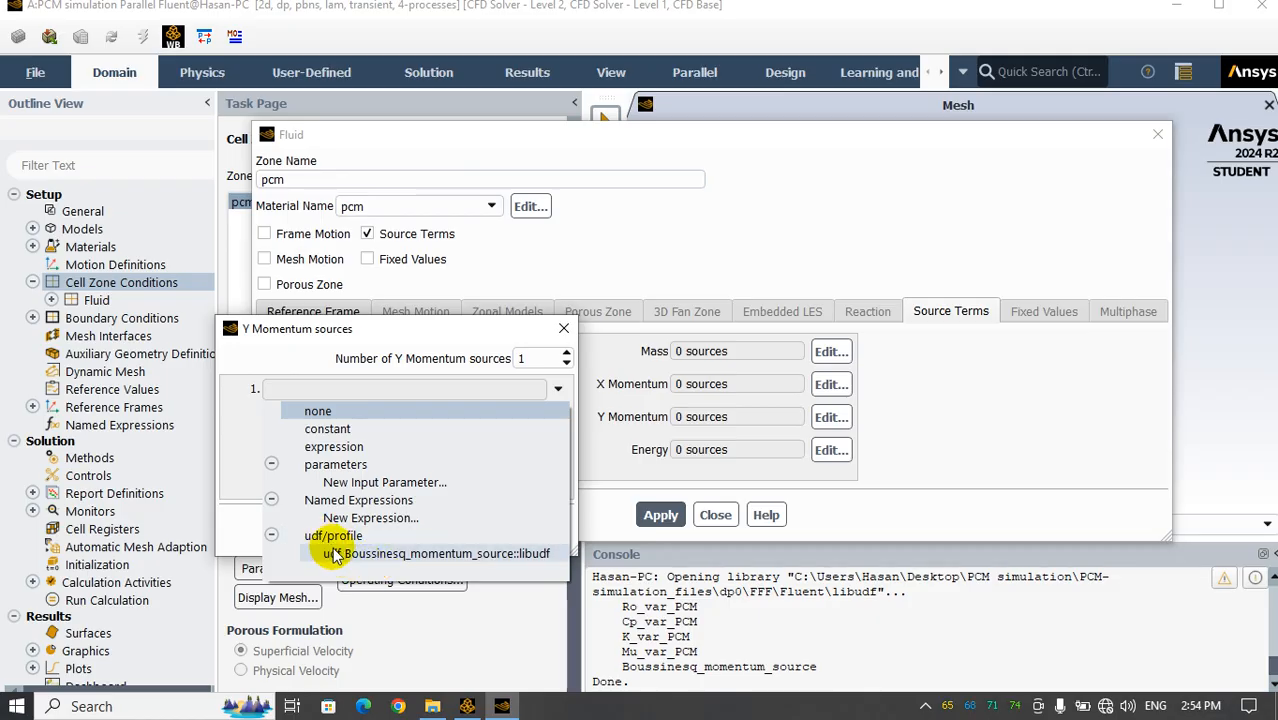
{"action": "left_click", "coordinate": [421, 554]}
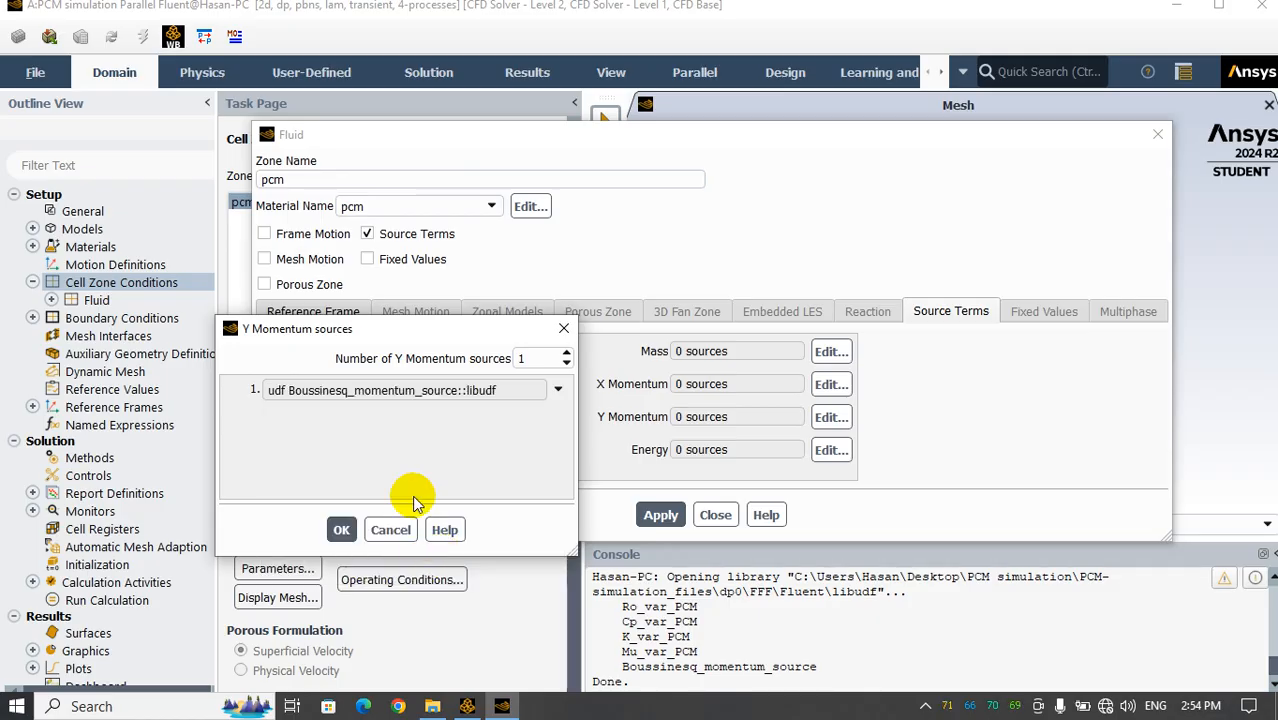
{"action": "left_click", "coordinate": [341, 529]}
{"action": "left_click", "coordinate": [648, 518]}
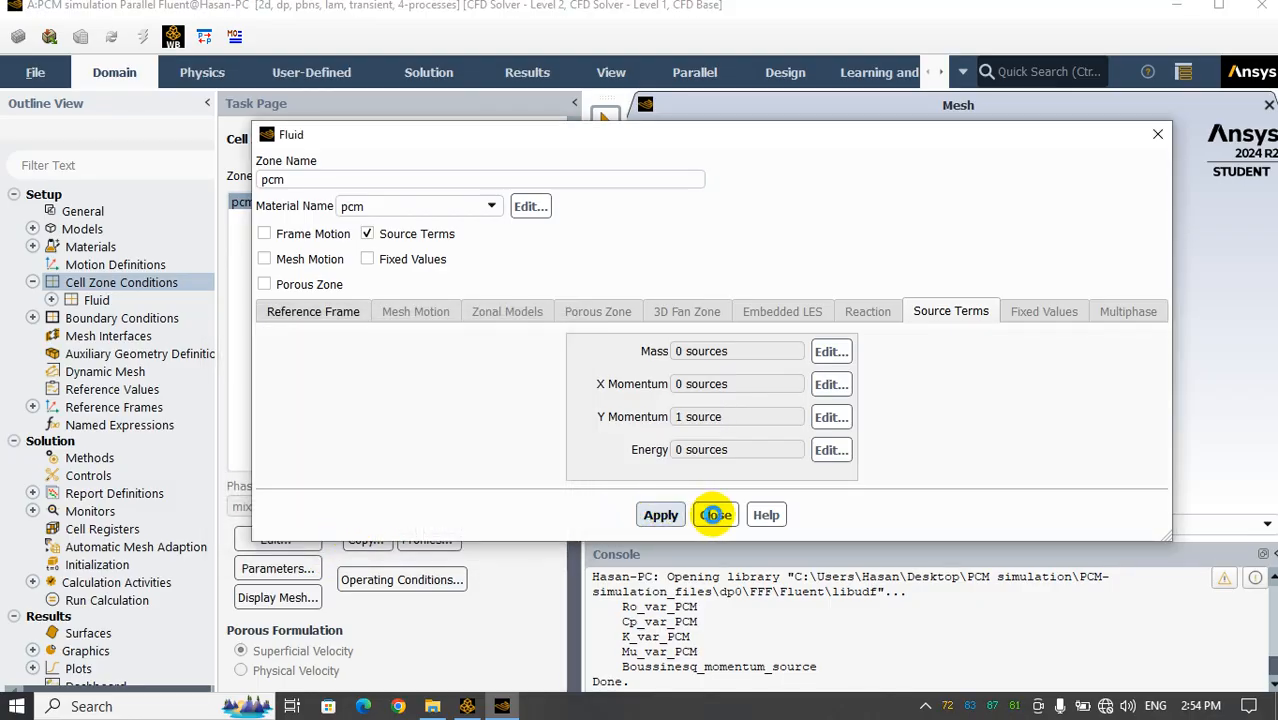
{"action": "left_click", "coordinate": [717, 514]}
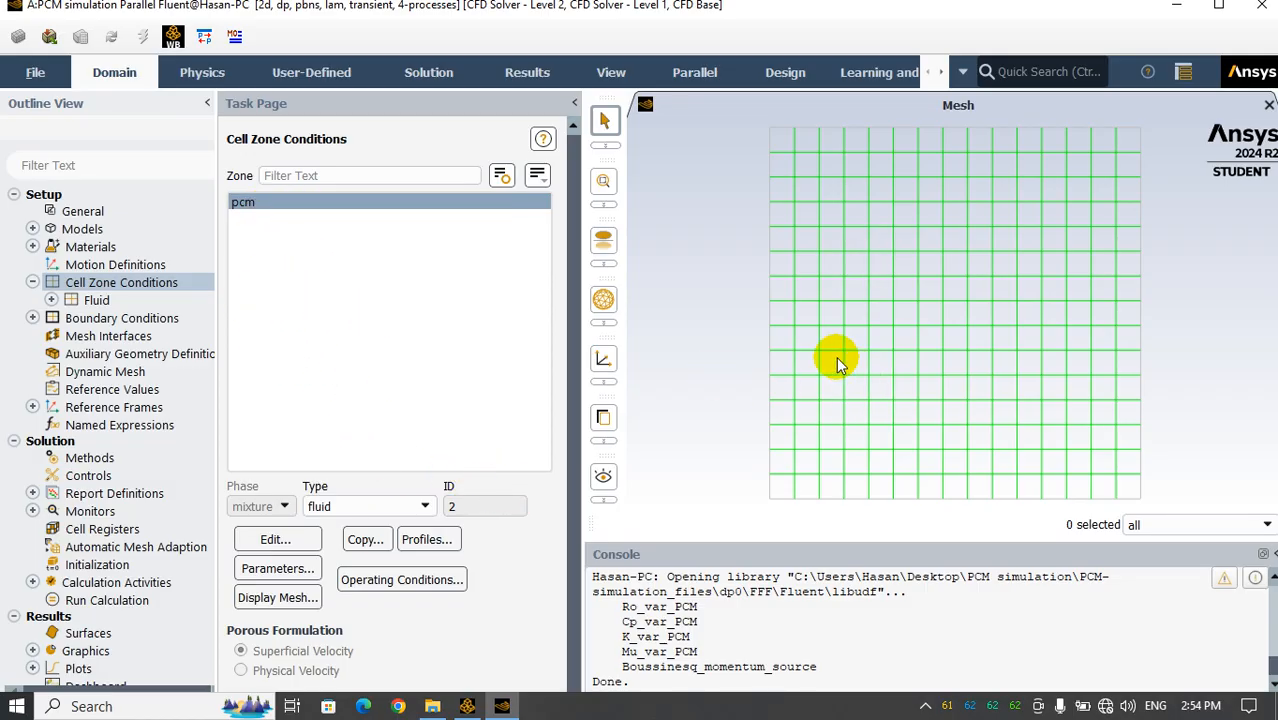
Open the boundary conditions and examine the boundary types available for the up zone
{"action": "left_click", "coordinate": [72, 322]}
{"action": "double_click", "coordinate": [76, 319]}
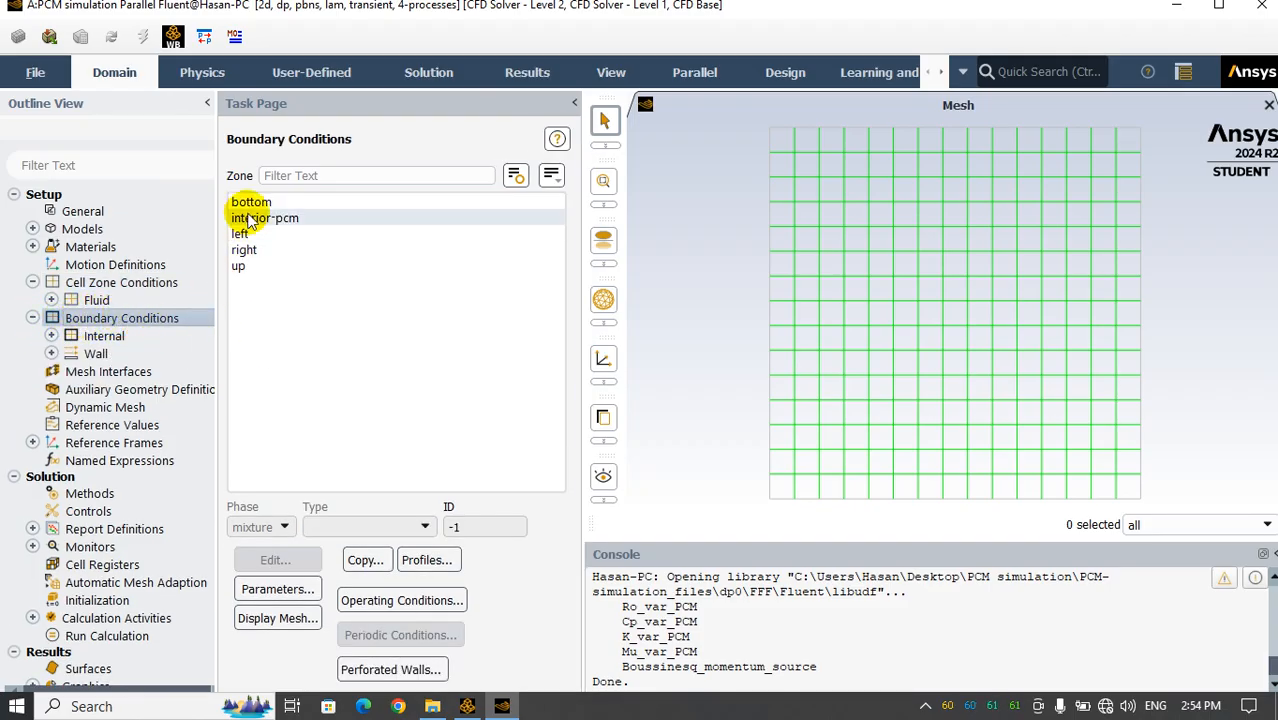
{"action": "left_click", "coordinate": [262, 265]}
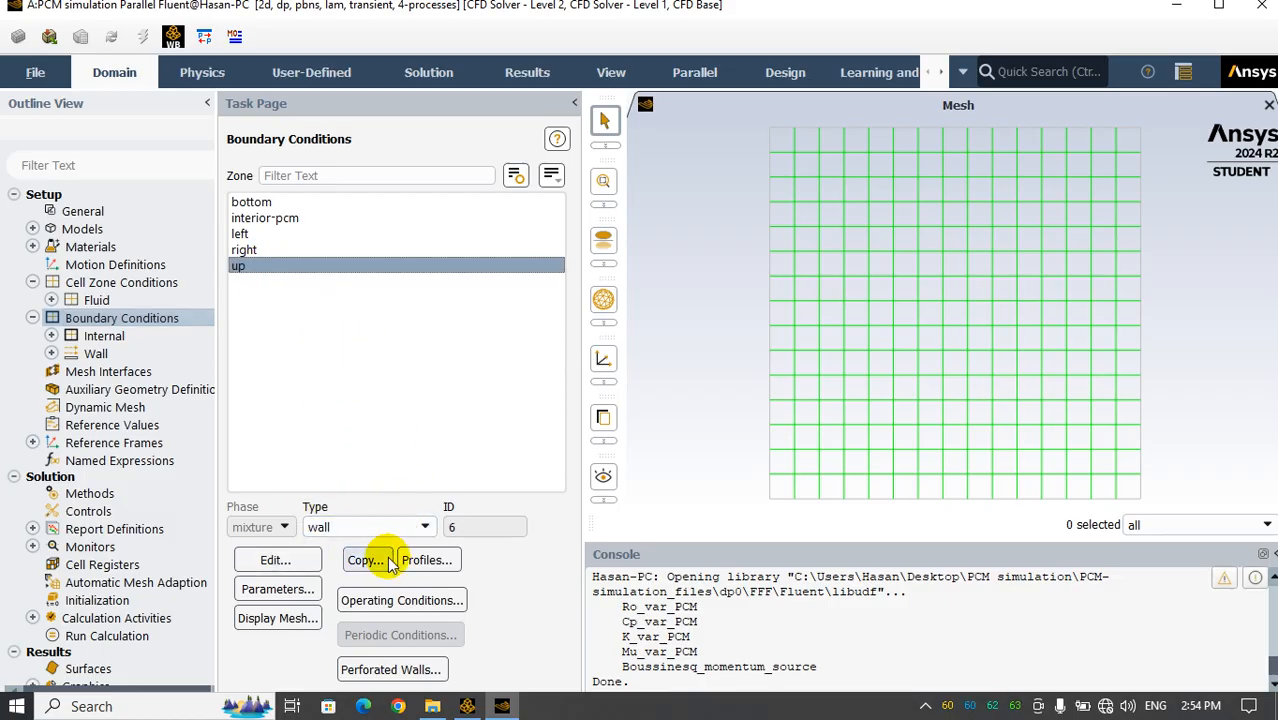
{"action": "left_click", "coordinate": [380, 530]}
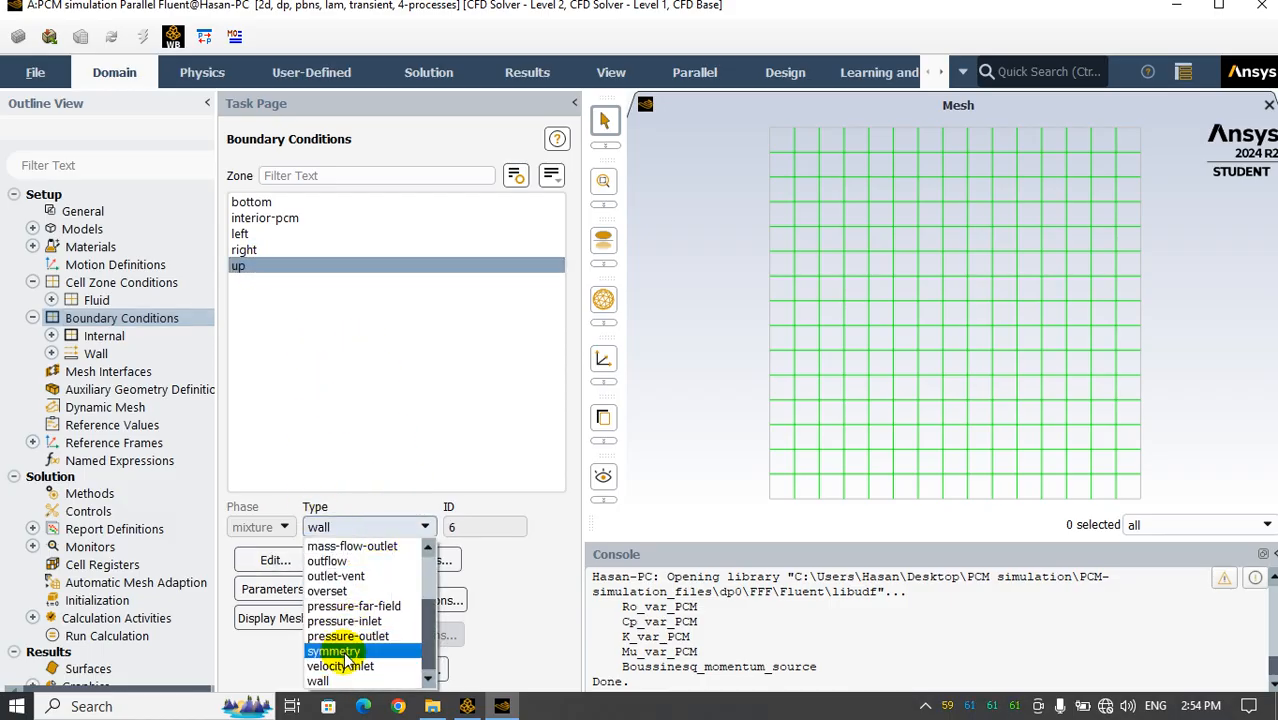
{"action": "left_click", "coordinate": [343, 388]}
Set the left wall's thermal condition to a temperature of 305 K and apply it
{"action": "left_click", "coordinate": [241, 233]}
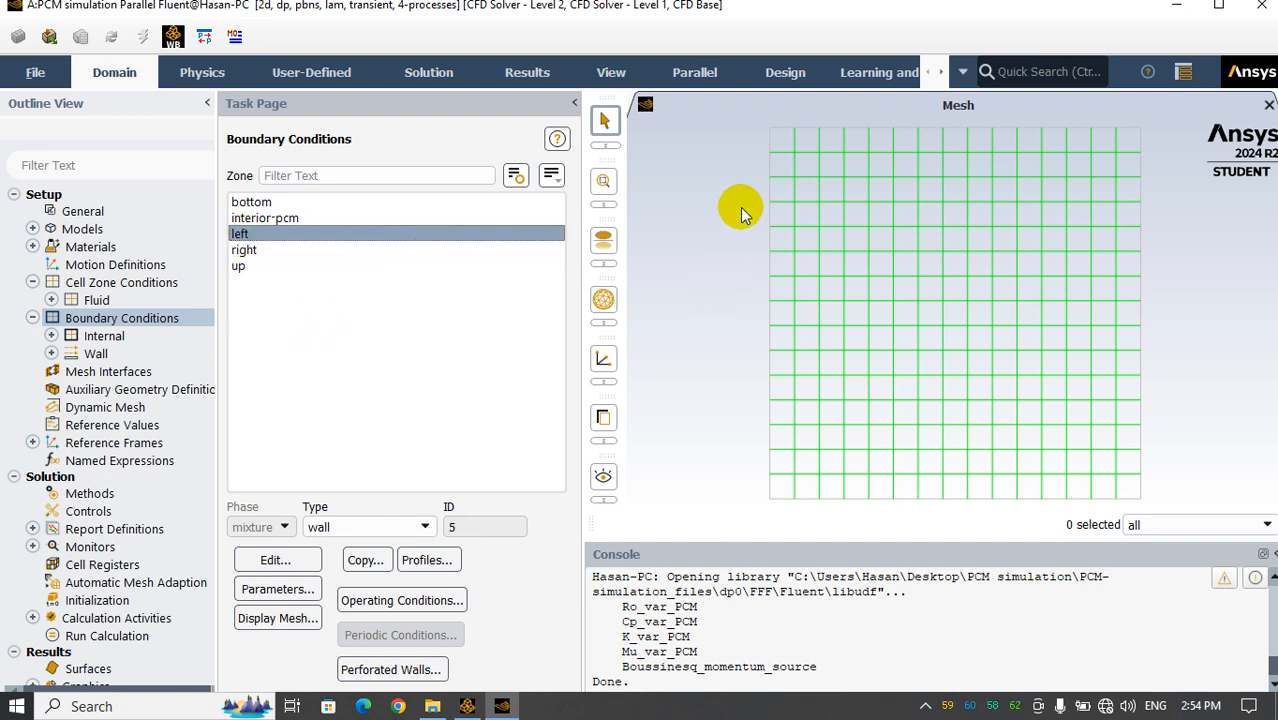
{"action": "left_click", "coordinate": [275, 558]}
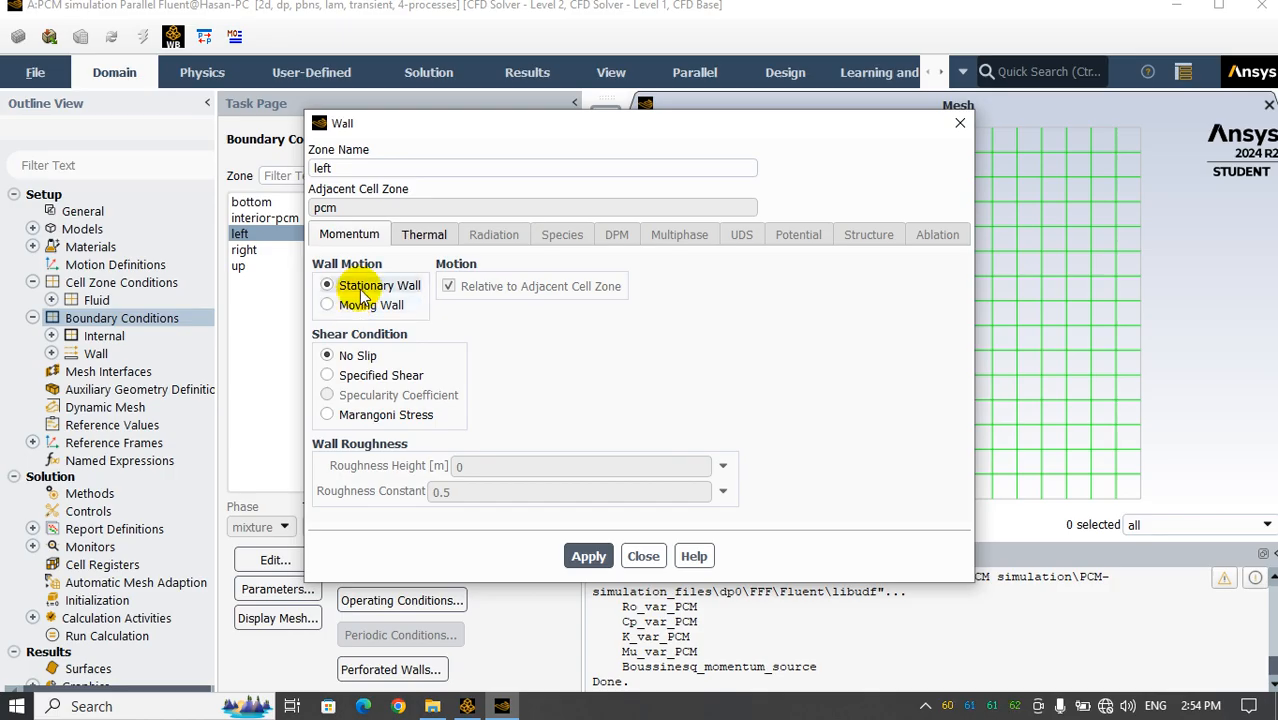
{"action": "left_click", "coordinate": [414, 242]}
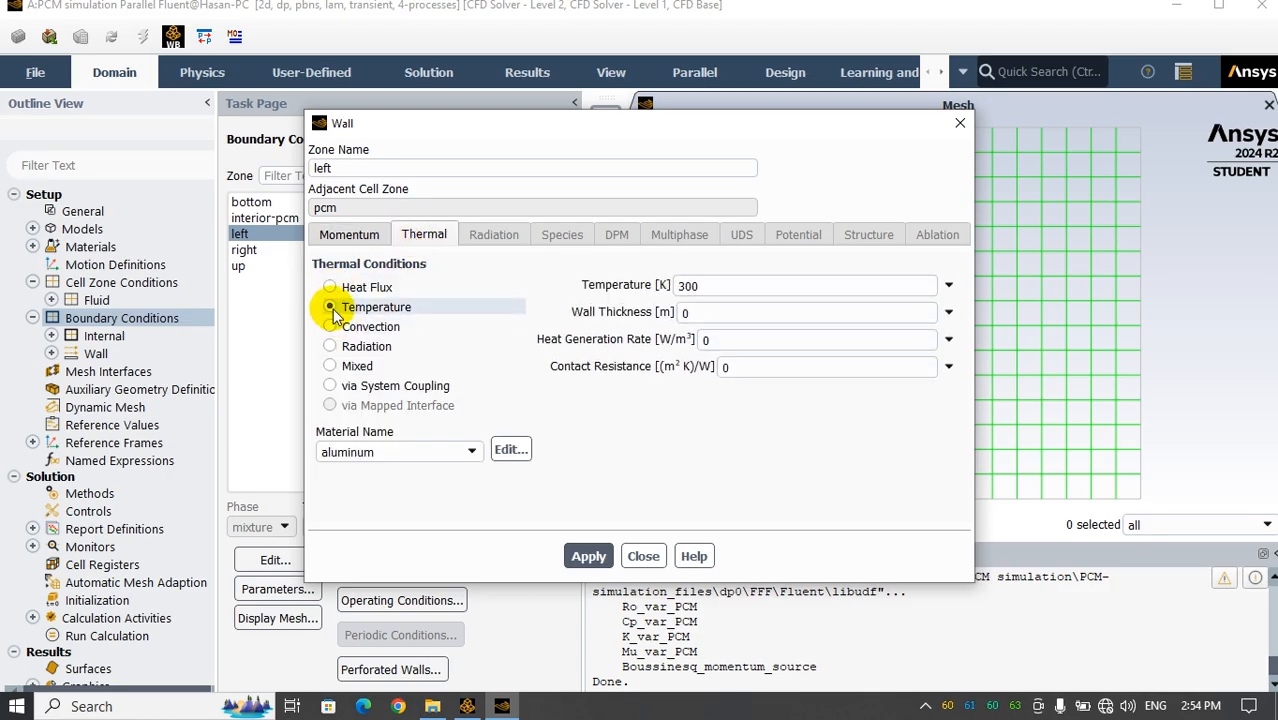
{"action": "double_click", "coordinate": [690, 286]}
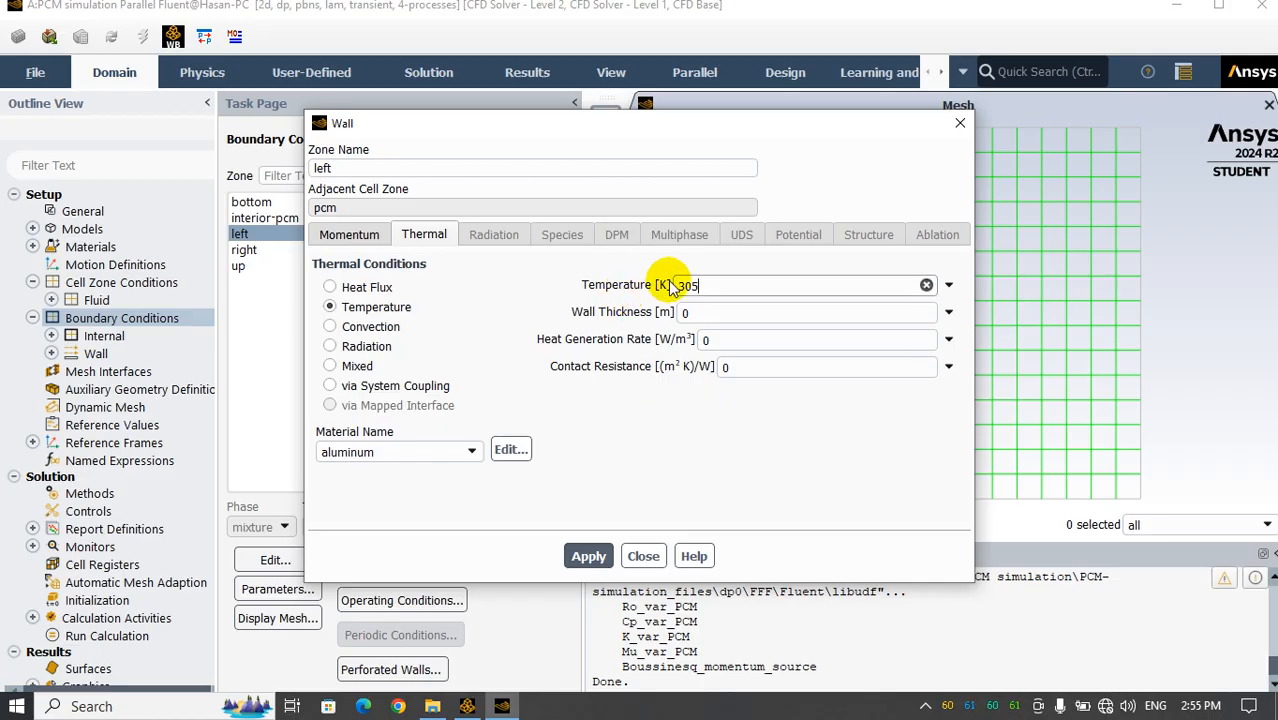
{"action": "left_click", "coordinate": [592, 557]}
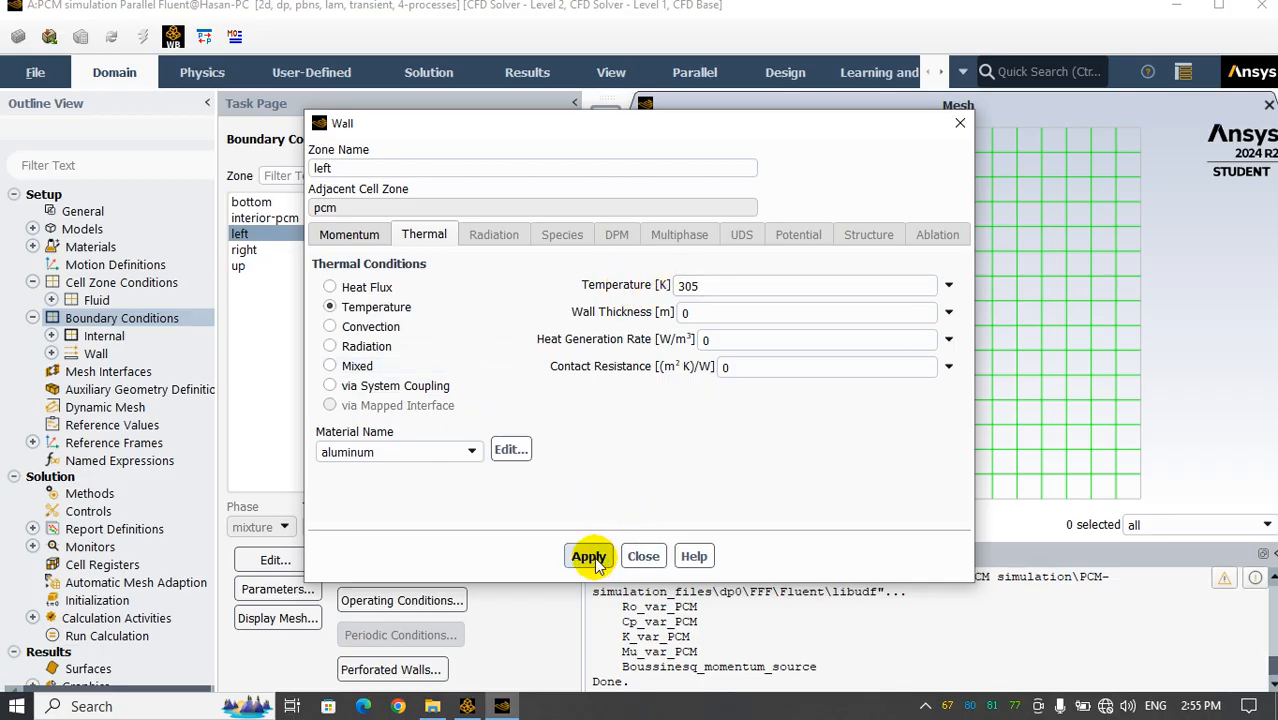
{"action": "left_click", "coordinate": [645, 557]}
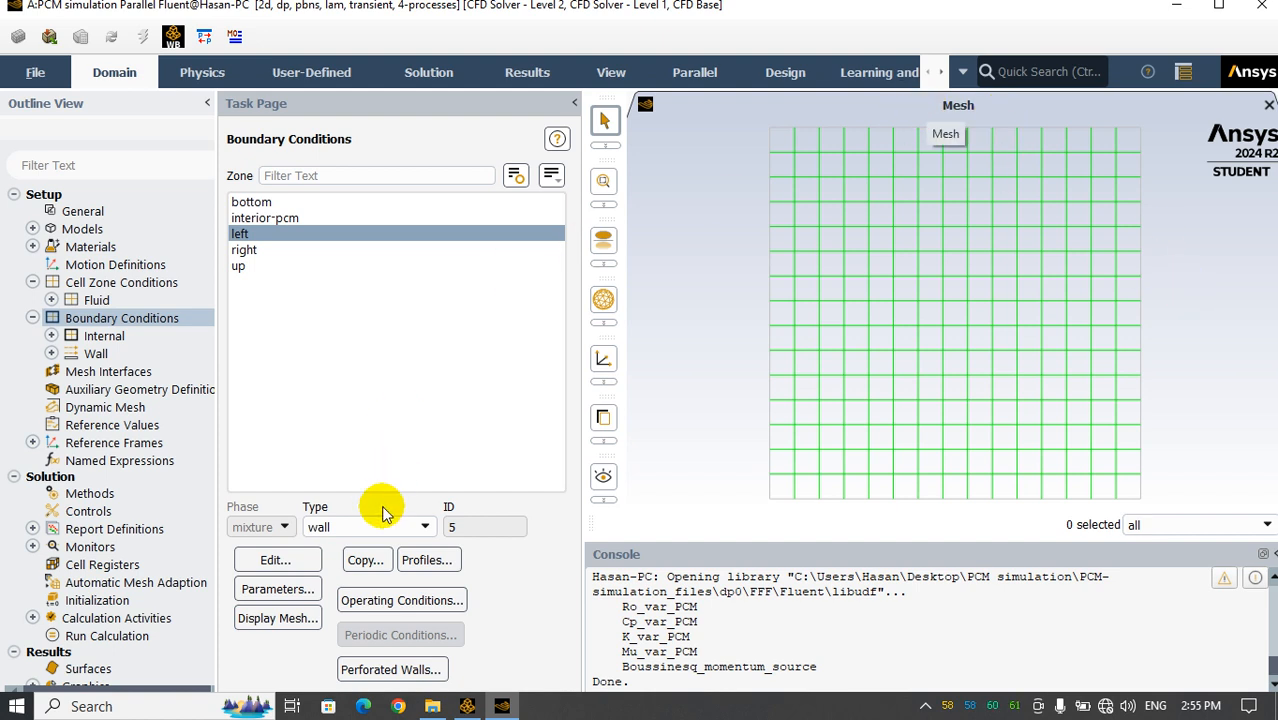
Copy the left wall's boundary conditions to the right and up walls, and check the up wall's thermal settings
{"action": "left_click", "coordinate": [365, 563]}
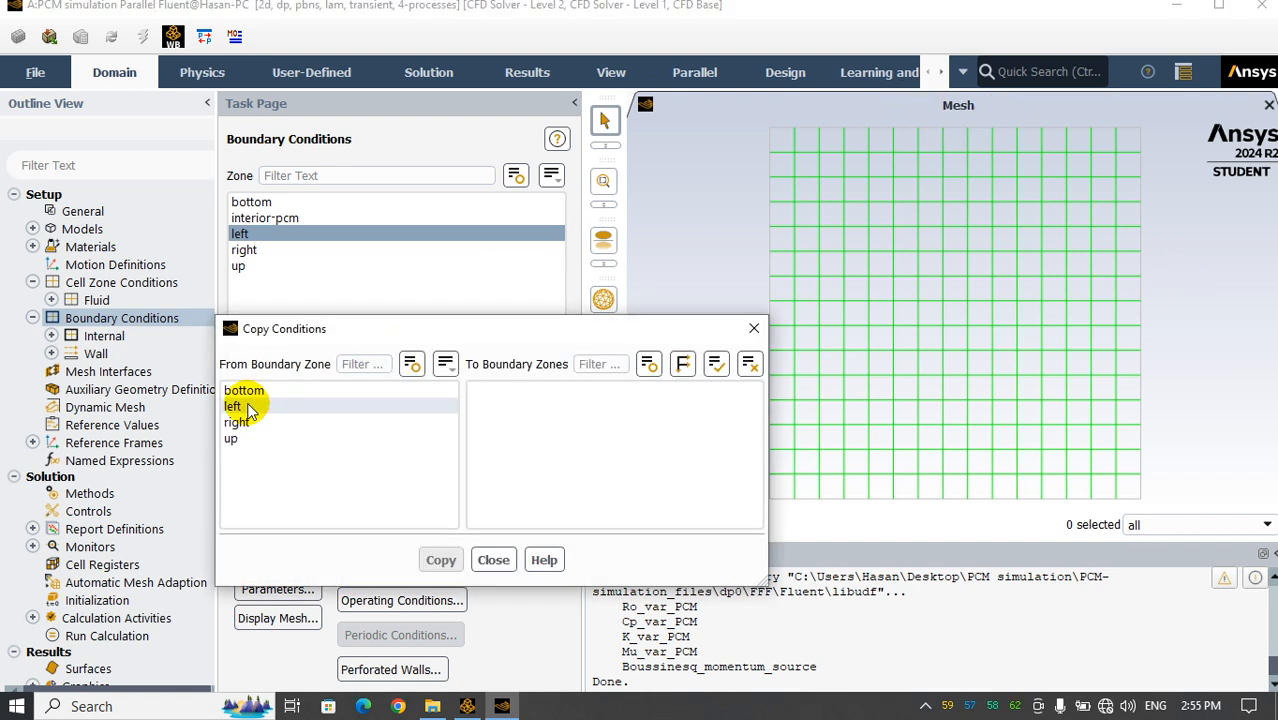
{"action": "left_click", "coordinate": [240, 407]}
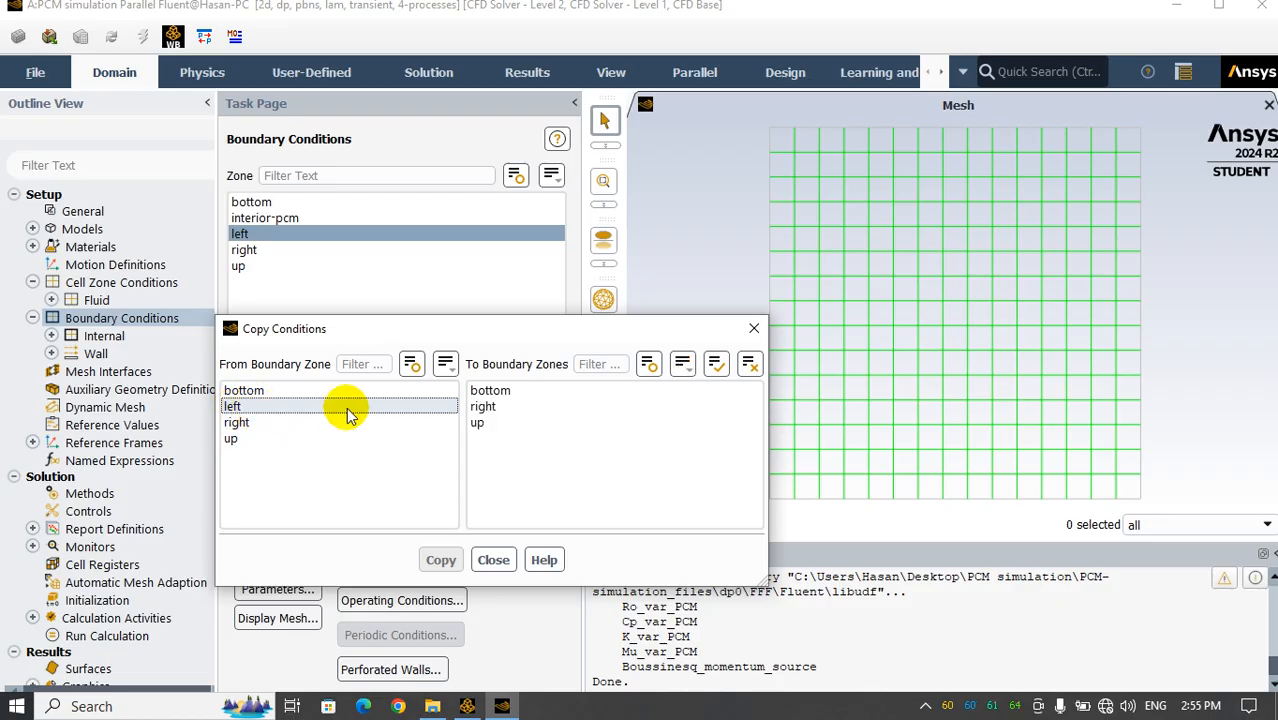
{"action": "left_click", "coordinate": [521, 426]}
{"action": "left_click", "coordinate": [513, 410]}
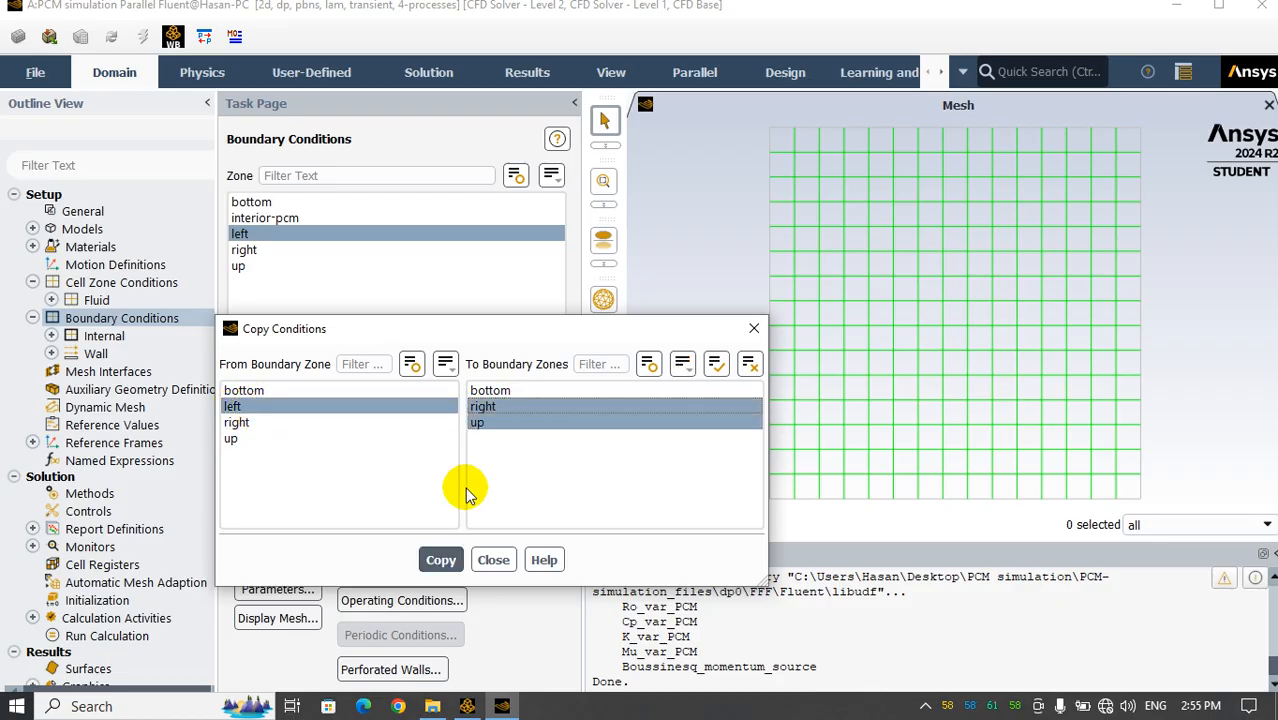
{"action": "left_click", "coordinate": [441, 560]}
{"action": "left_click", "coordinate": [665, 384]}
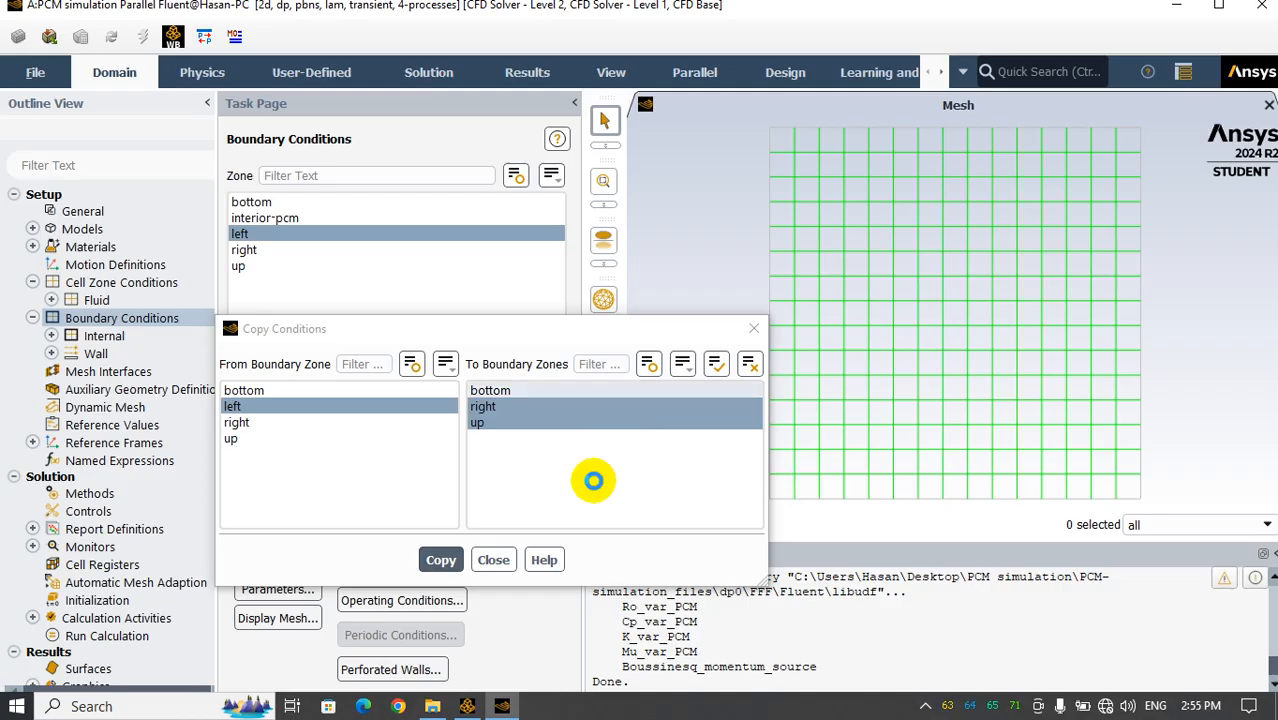
{"action": "left_click", "coordinate": [493, 560]}
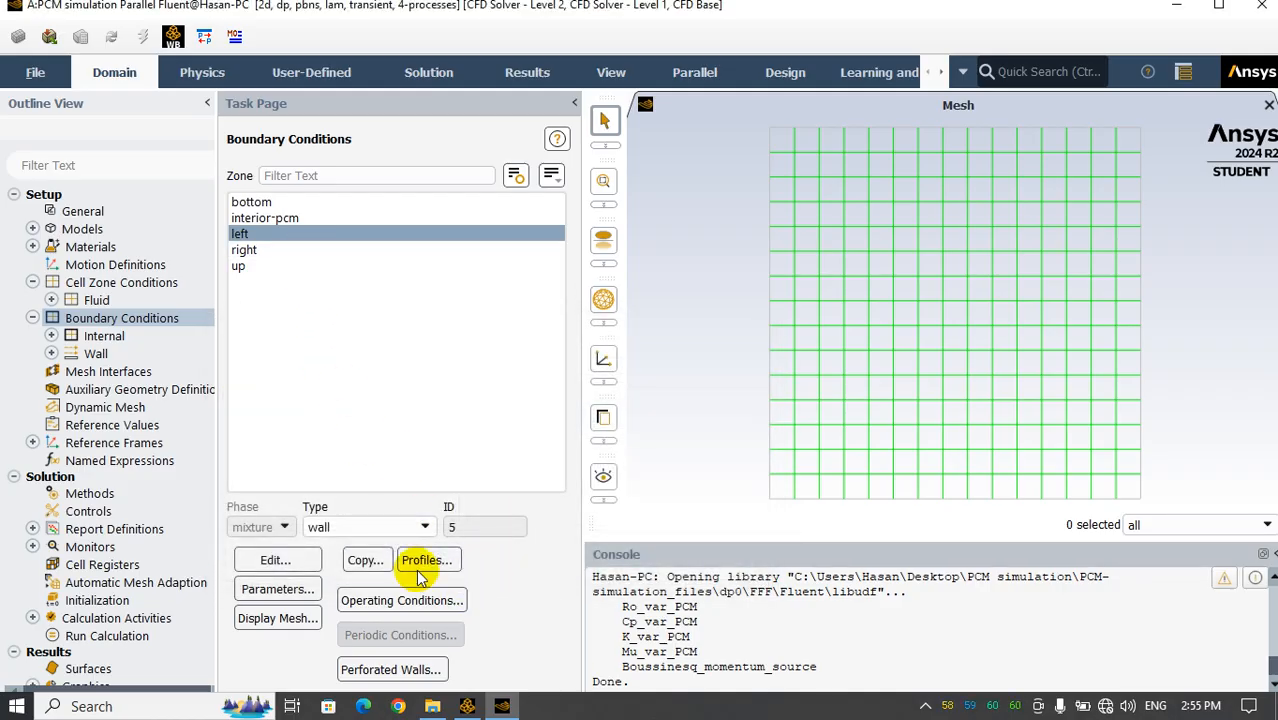
{"action": "left_click", "coordinate": [280, 265]}
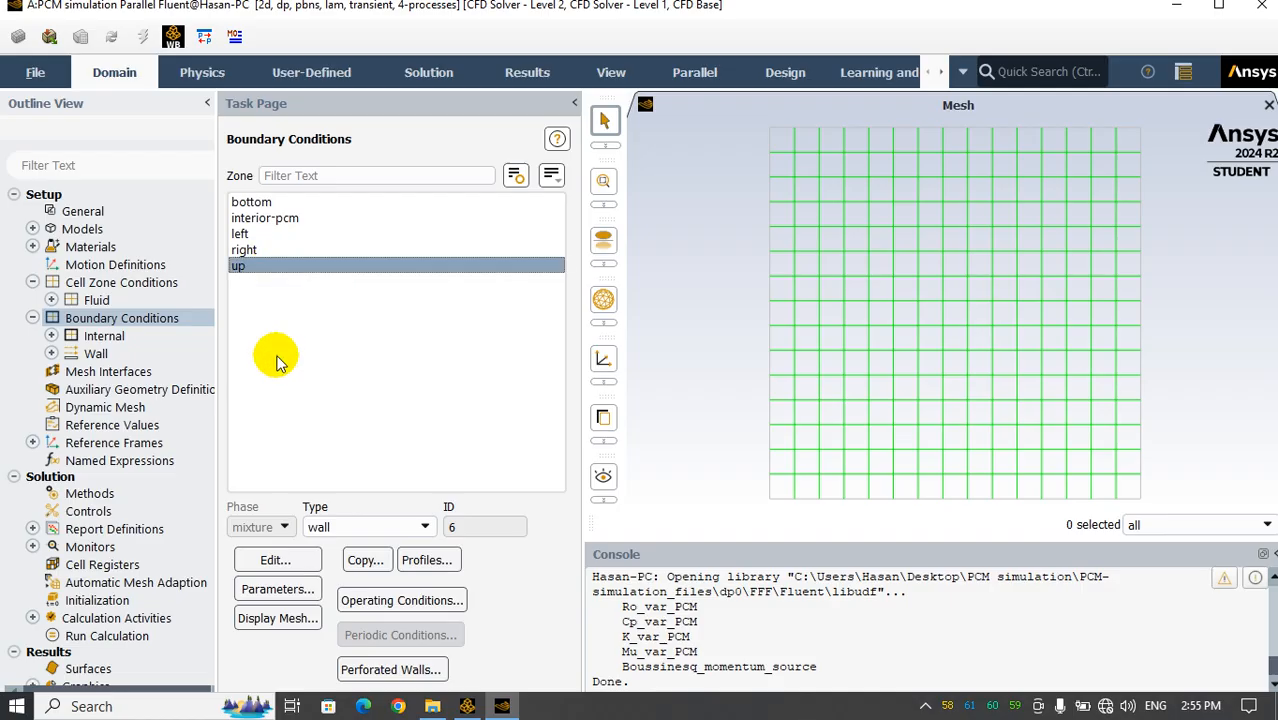
{"action": "left_click", "coordinate": [277, 560]}
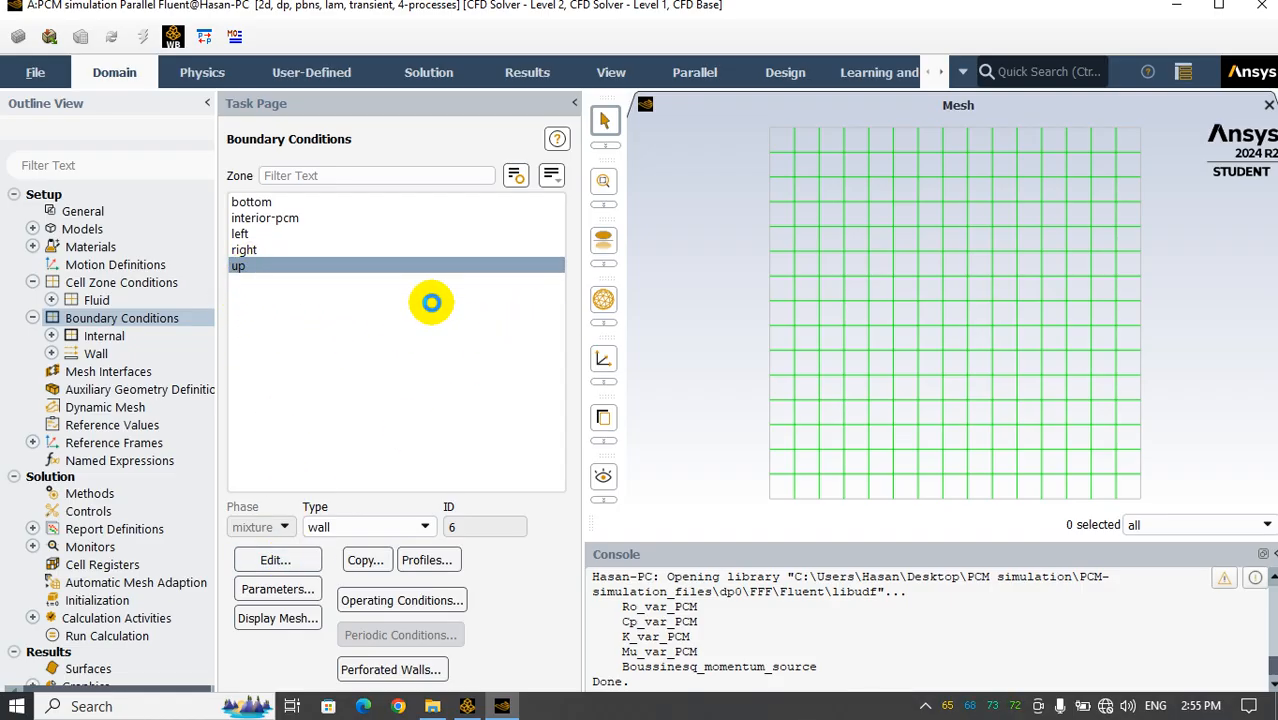
{"action": "left_click", "coordinate": [423, 234]}
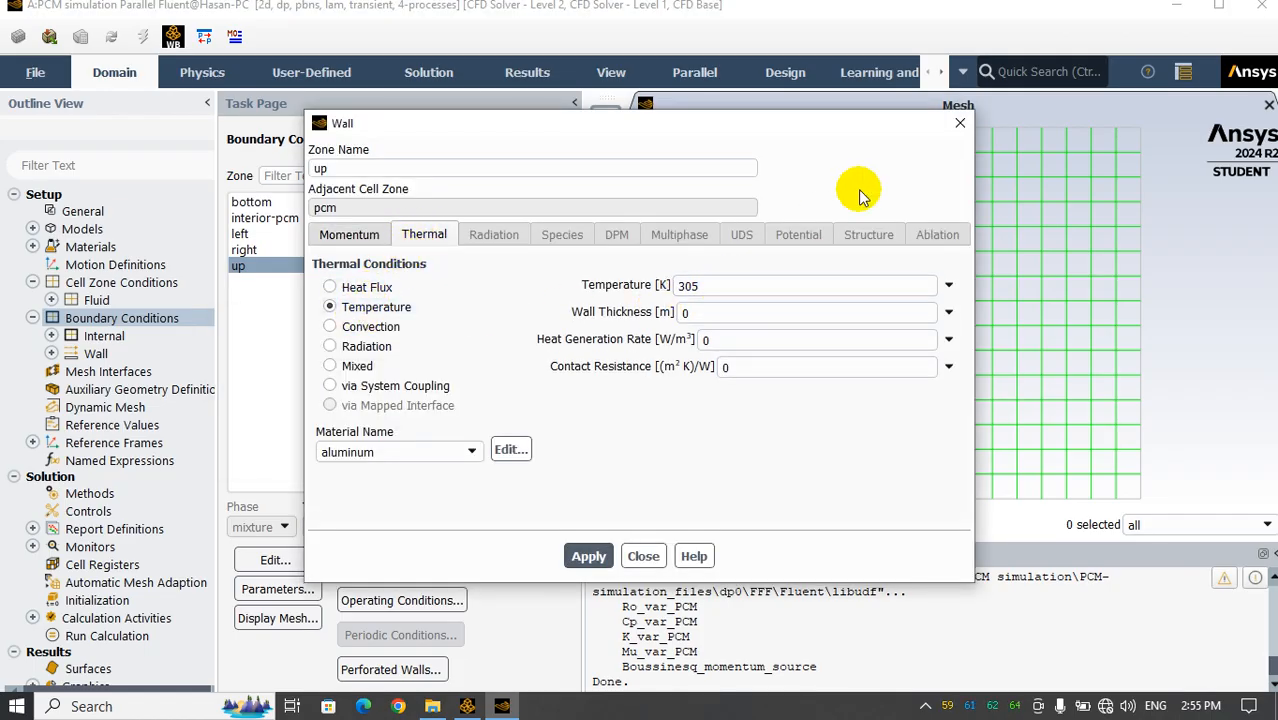
{"action": "left_click", "coordinate": [959, 122]}
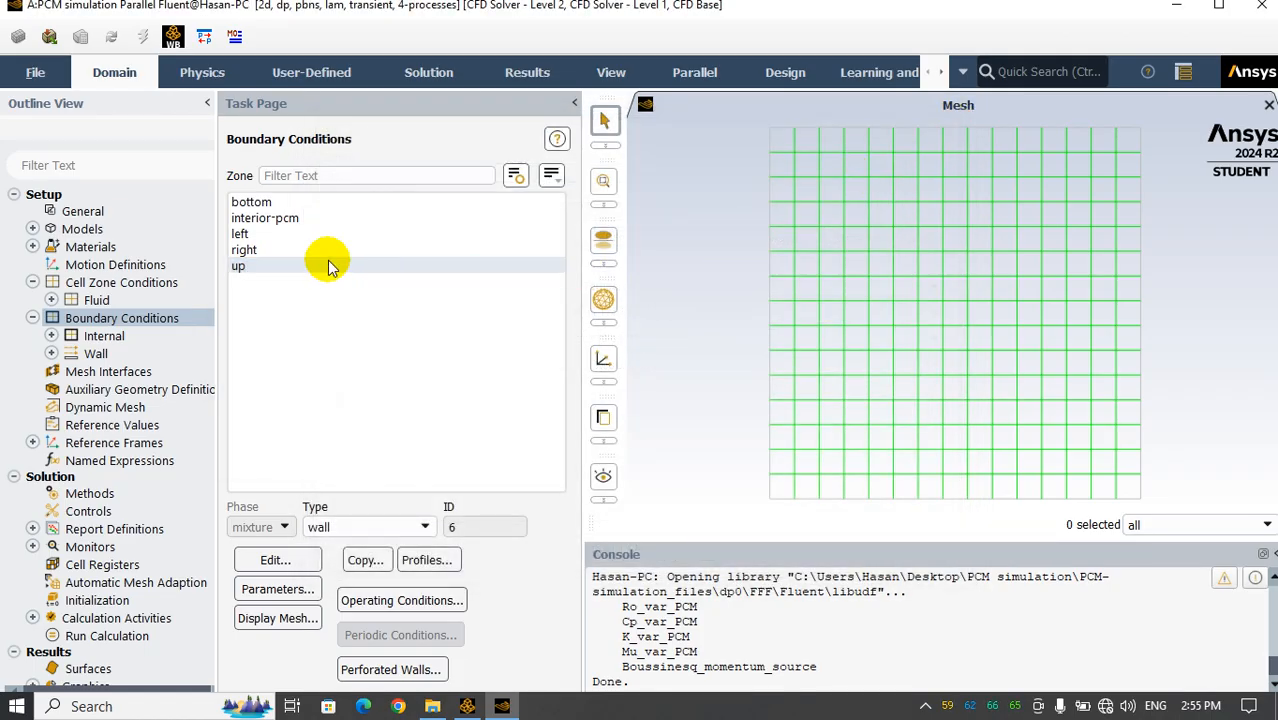
Set the bottom wall's thermal condition to a heat flux of 4000 W/m² and apply it
{"action": "left_click", "coordinate": [251, 202]}
{"action": "left_click", "coordinate": [276, 560]}
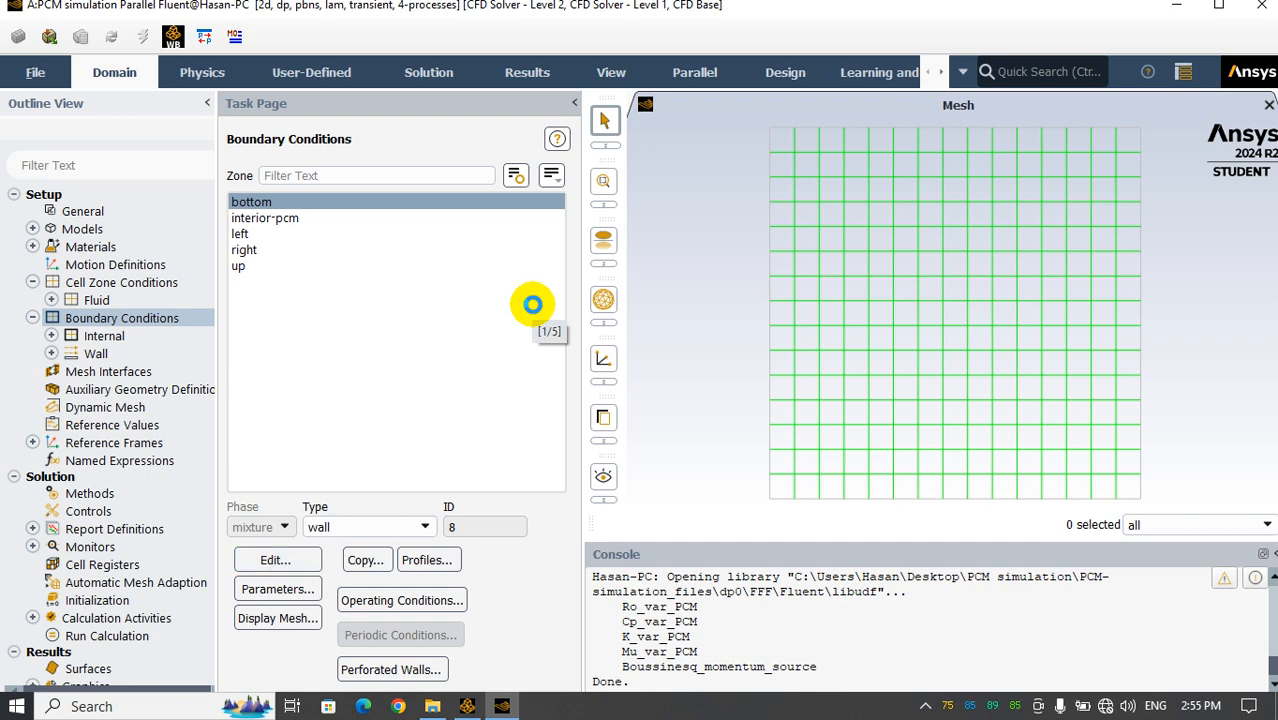
{"action": "left_click", "coordinate": [414, 238]}
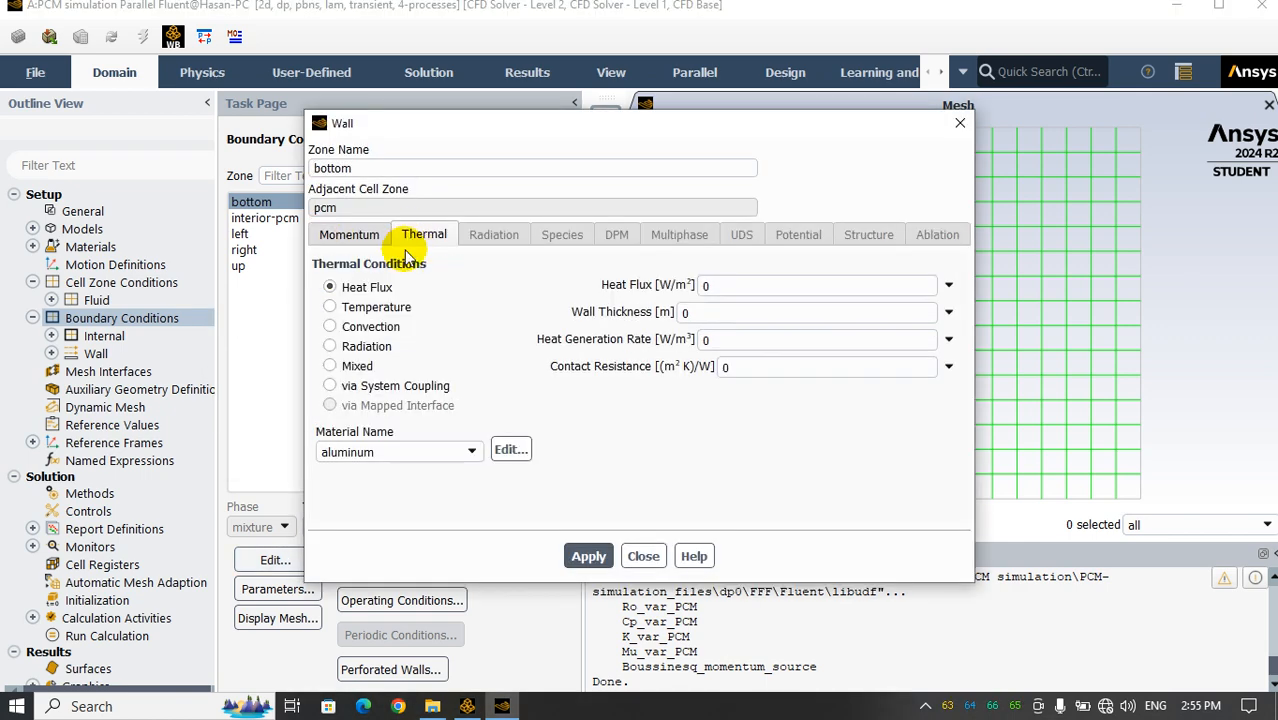
{"action": "left_click", "coordinate": [330, 328]}
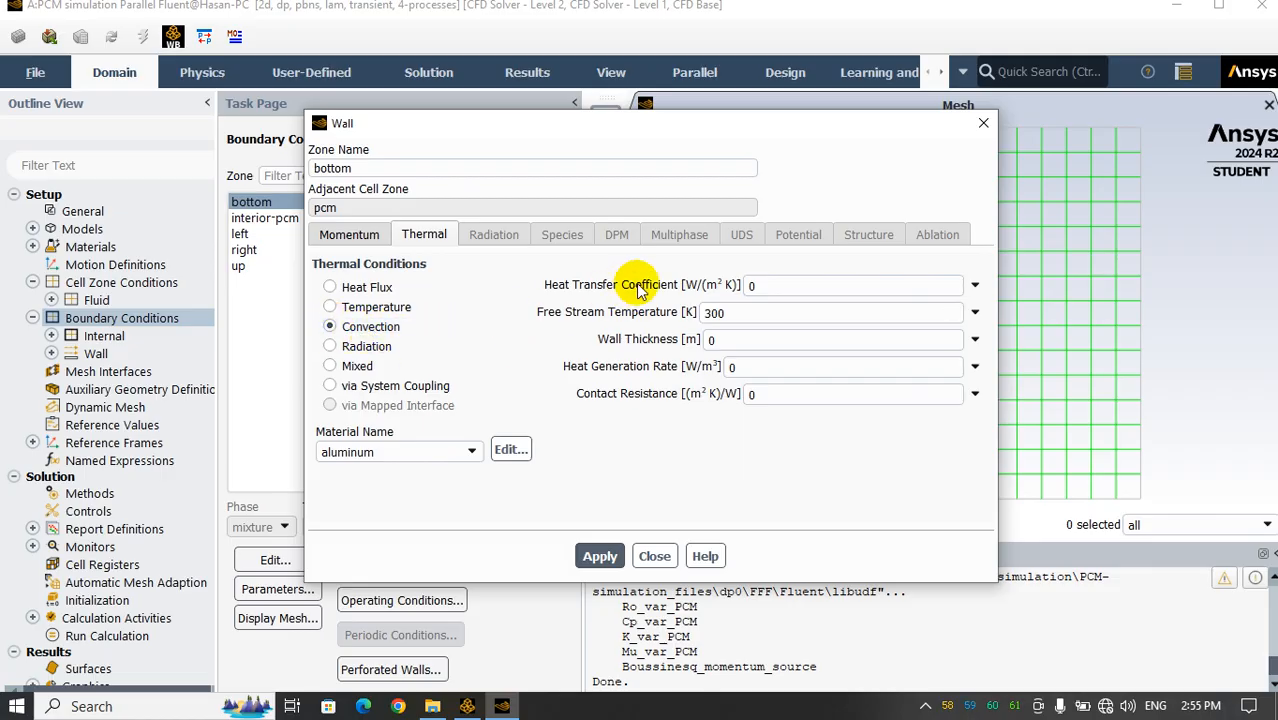
{"action": "left_click", "coordinate": [330, 287]}
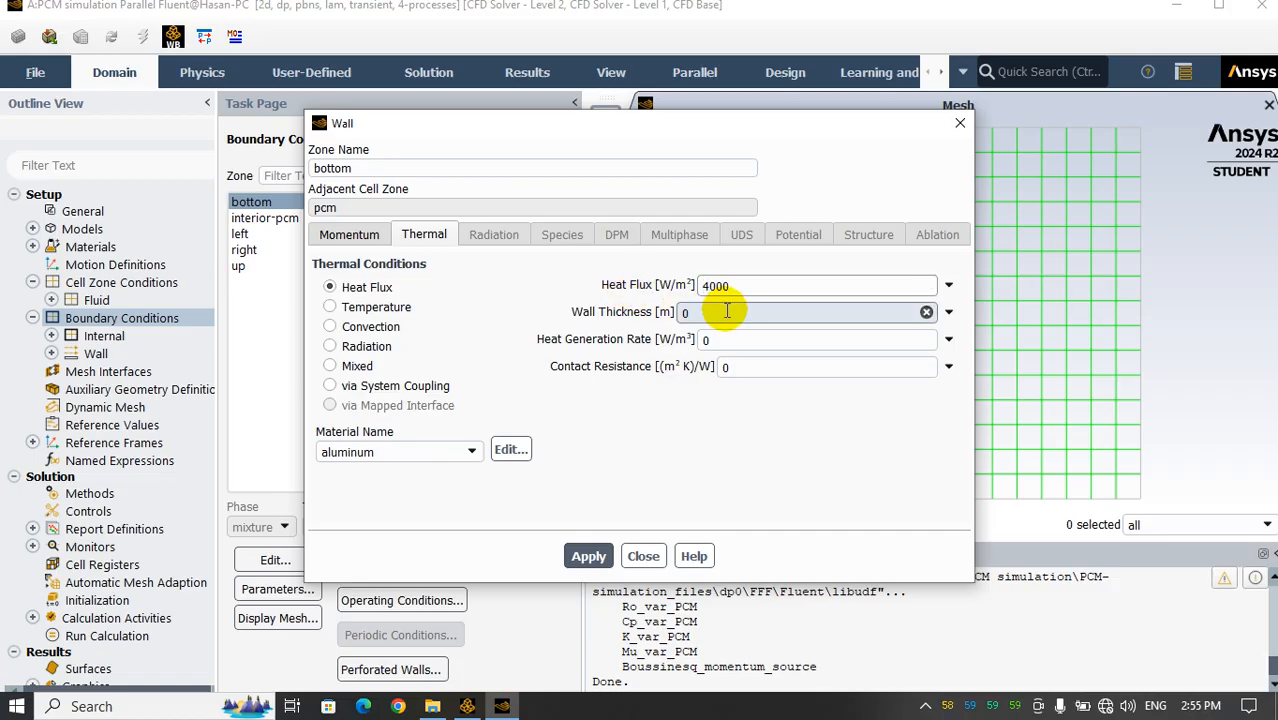
{"action": "left_click", "coordinate": [578, 557]}
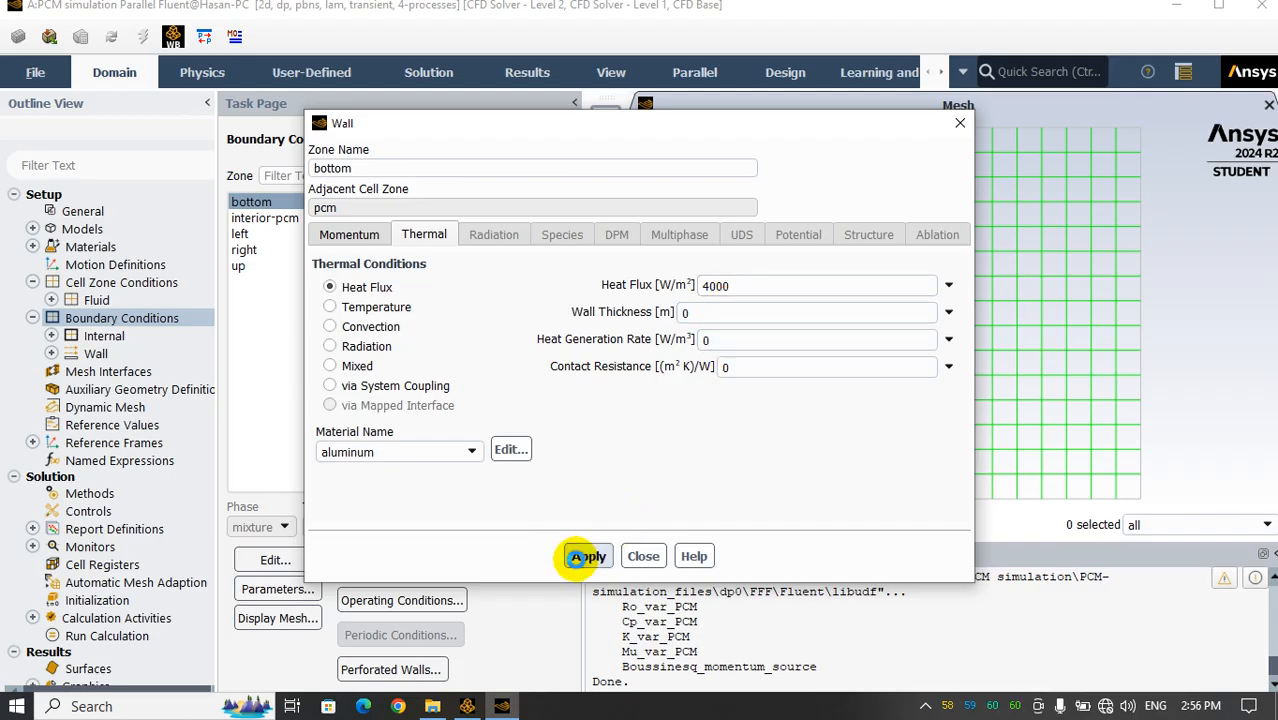
{"action": "left_click", "coordinate": [643, 556]}
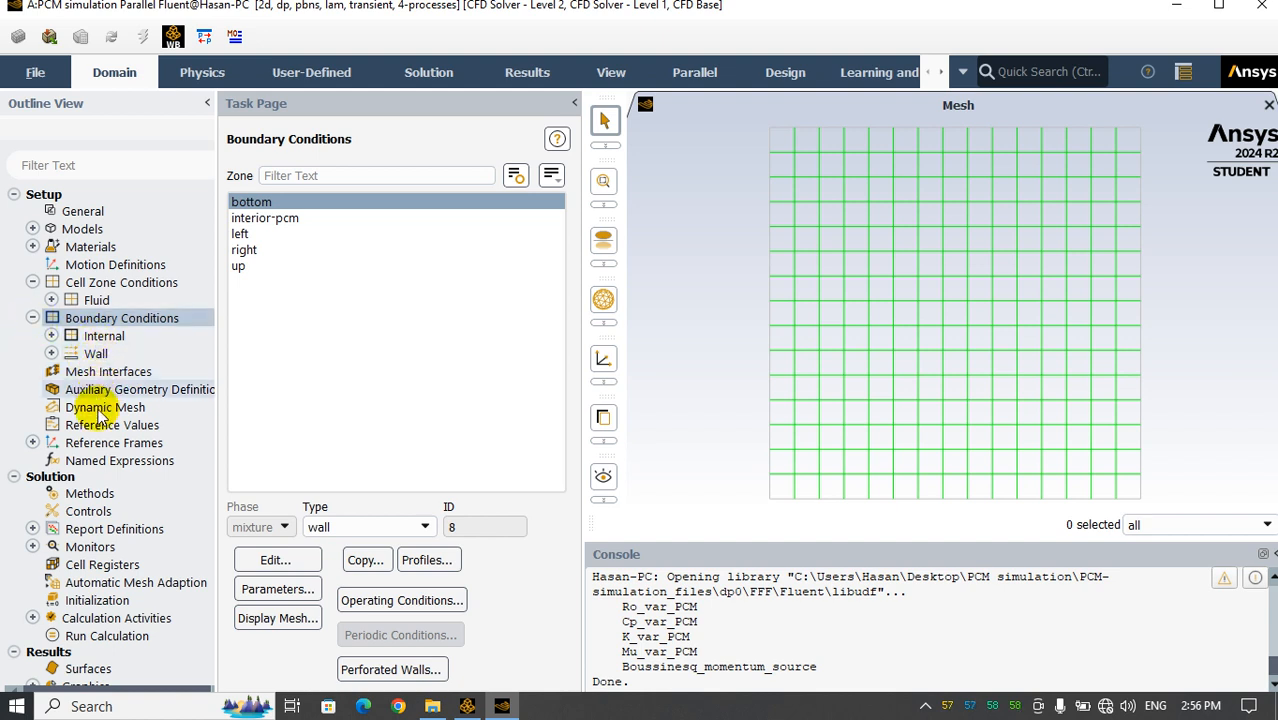
Look up the Boussinesq reference temperature Tr in eicosane-properties.c and set the temperature in the reference values to 323.15 K
{"action": "left_click", "coordinate": [33, 318]}
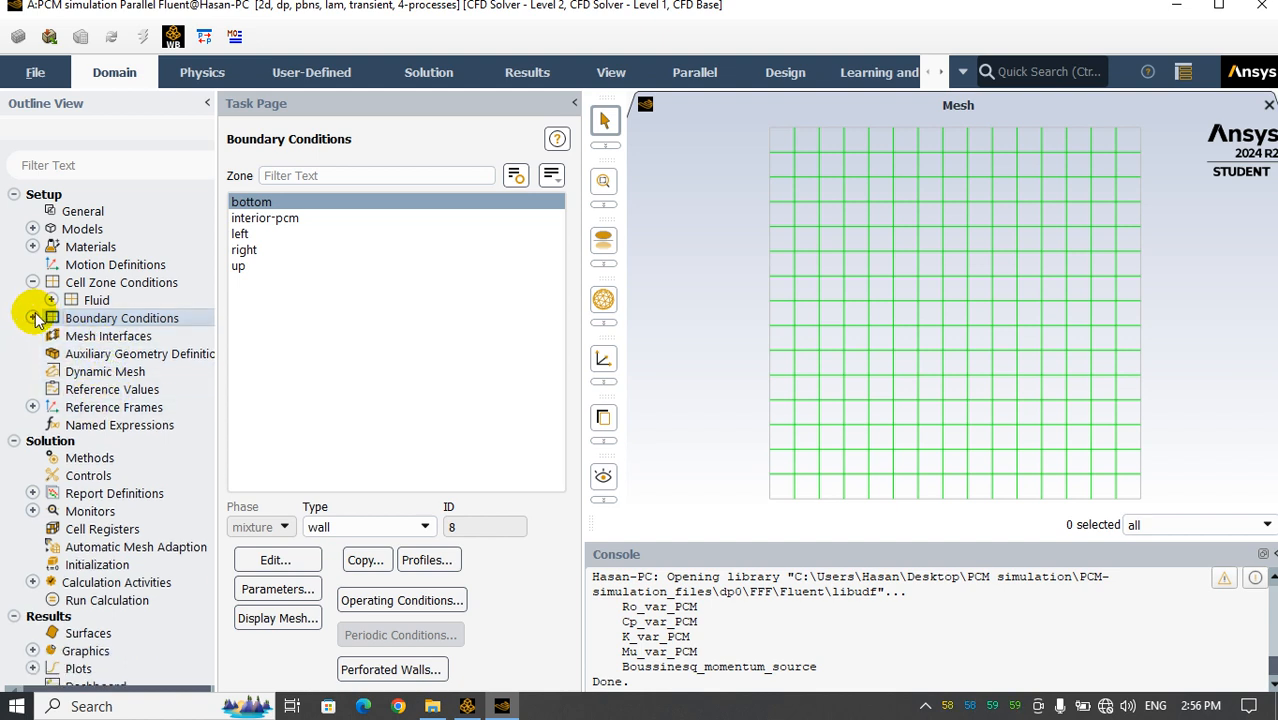
{"action": "left_click", "coordinate": [87, 391]}
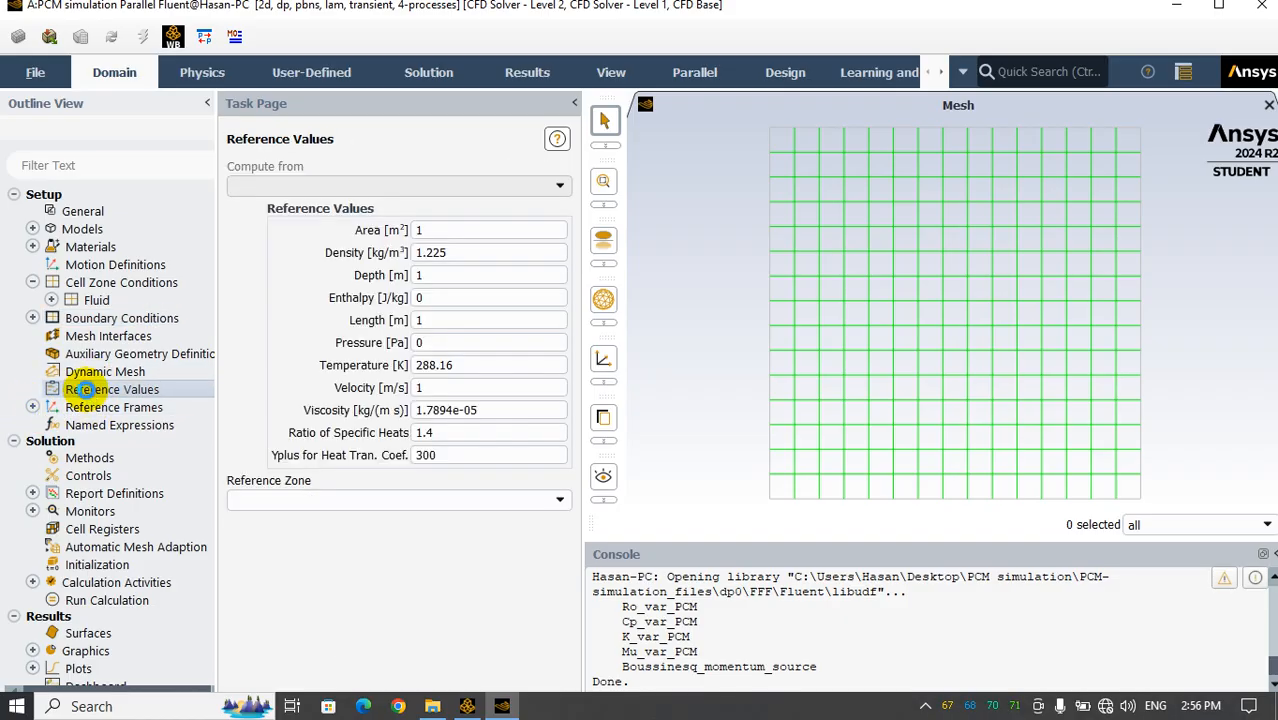
{"action": "left_click", "coordinate": [432, 706]}
{"action": "double_click", "coordinate": [260, 265]}
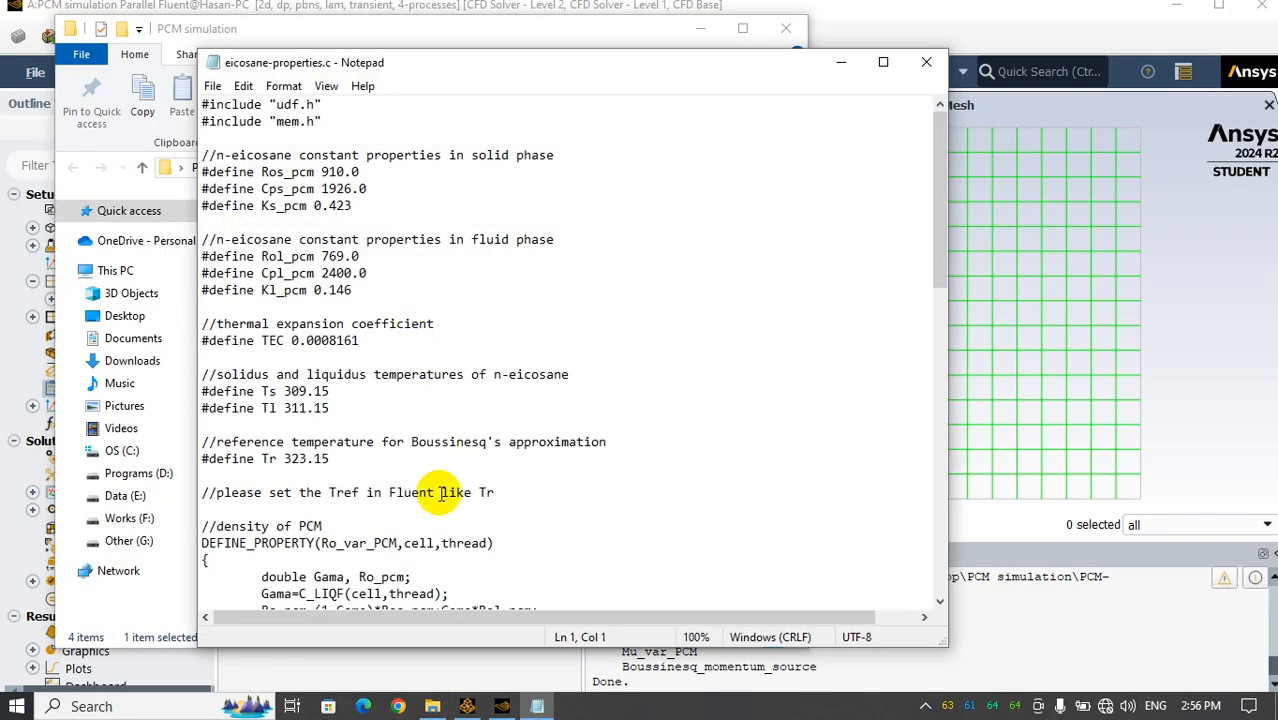
{"action": "left_click_drag", "start_coordinate": [285, 459], "coordinate": [330, 459]}
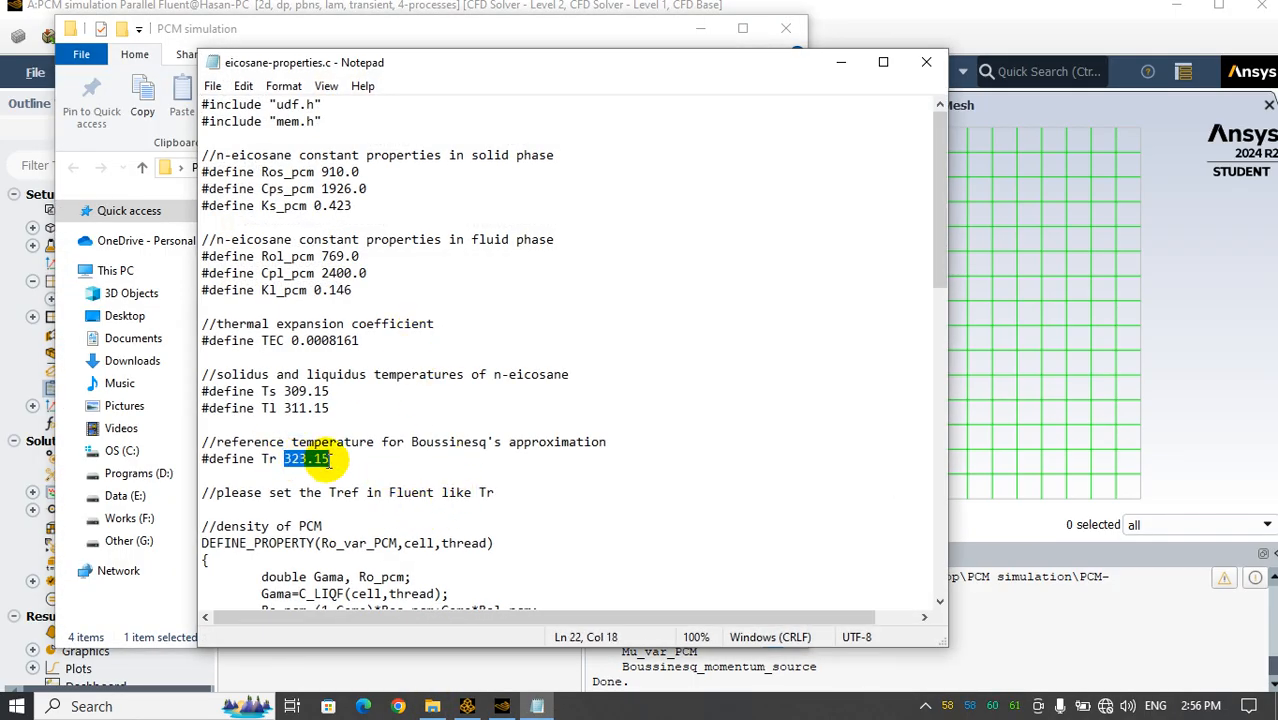
{"action": "left_click", "coordinate": [926, 62]}
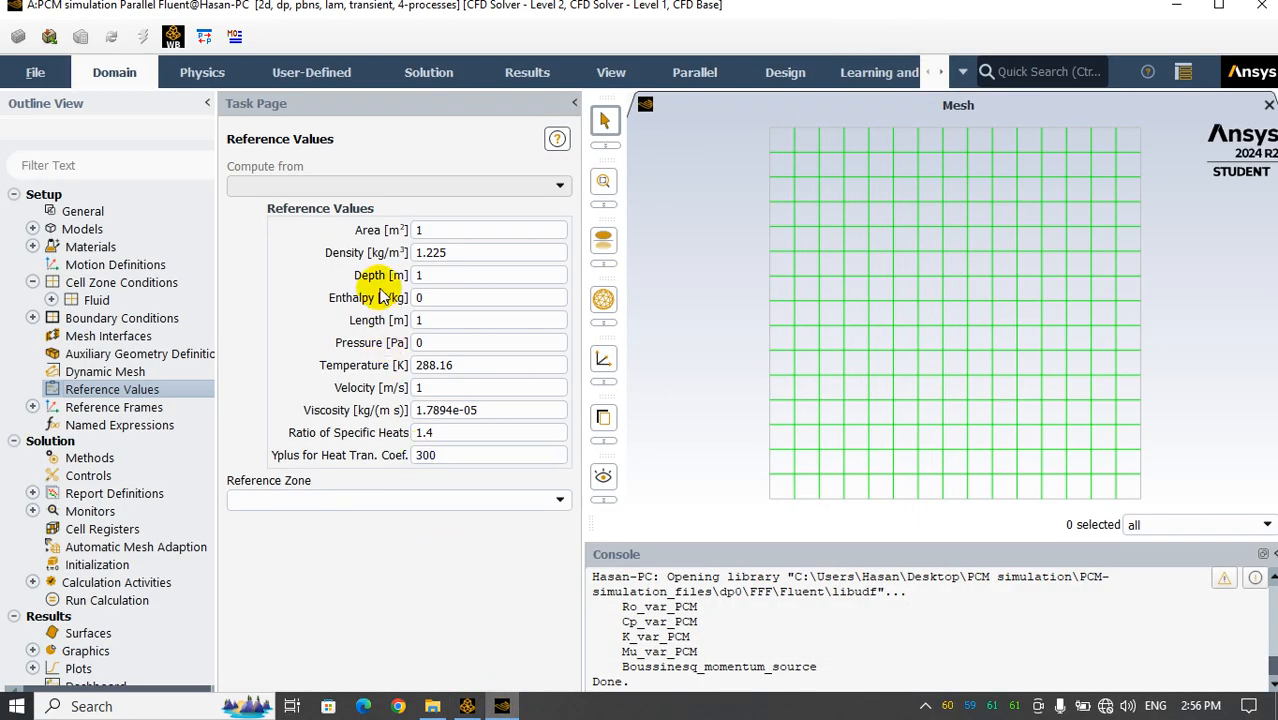
{"action": "double_click", "coordinate": [450, 366]}
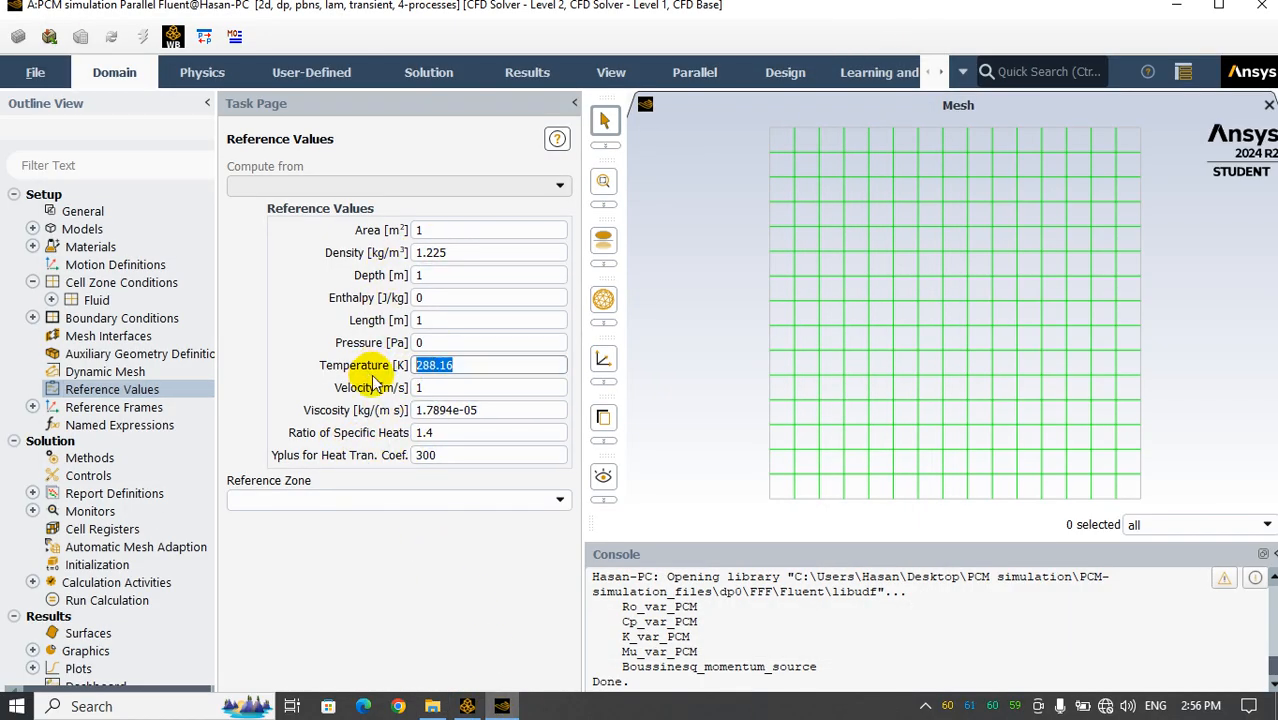
{"action": "type", "text": "323.15"}
{"action": "left_click", "coordinate": [272, 438]}
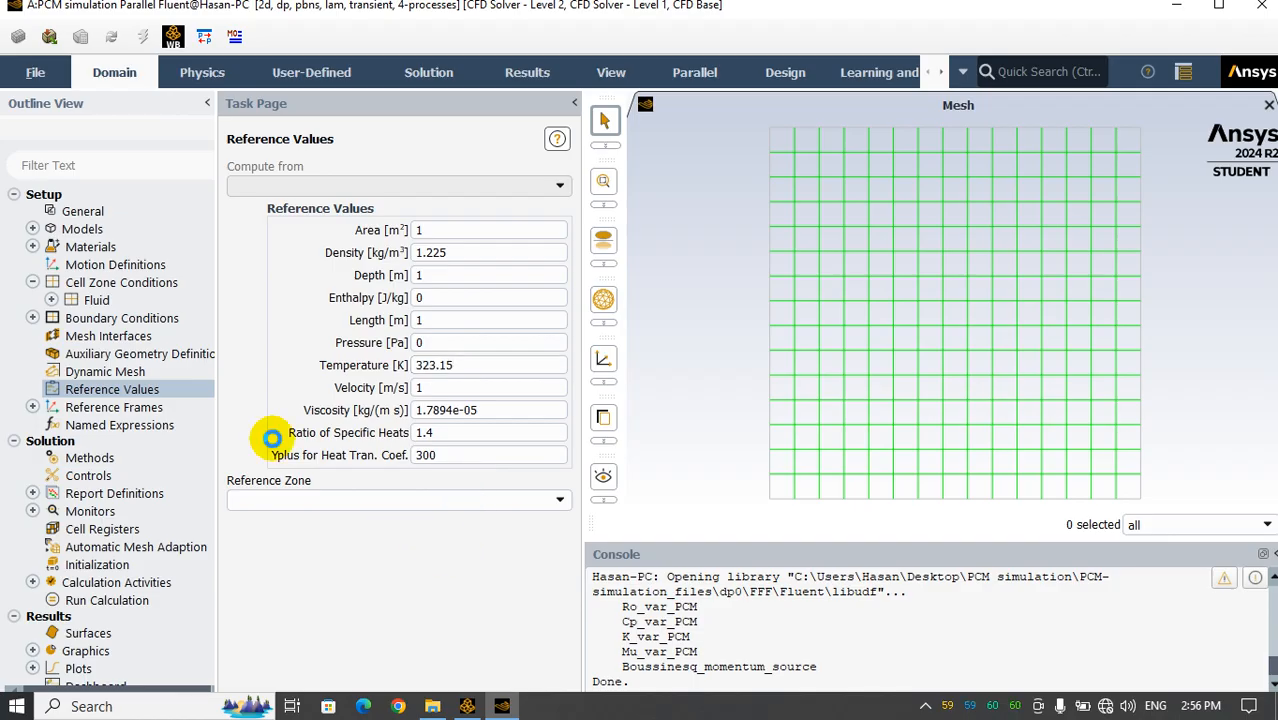
Change the transient formulation in the solution methods to Second Order Implicit
{"action": "left_click", "coordinate": [94, 462]}
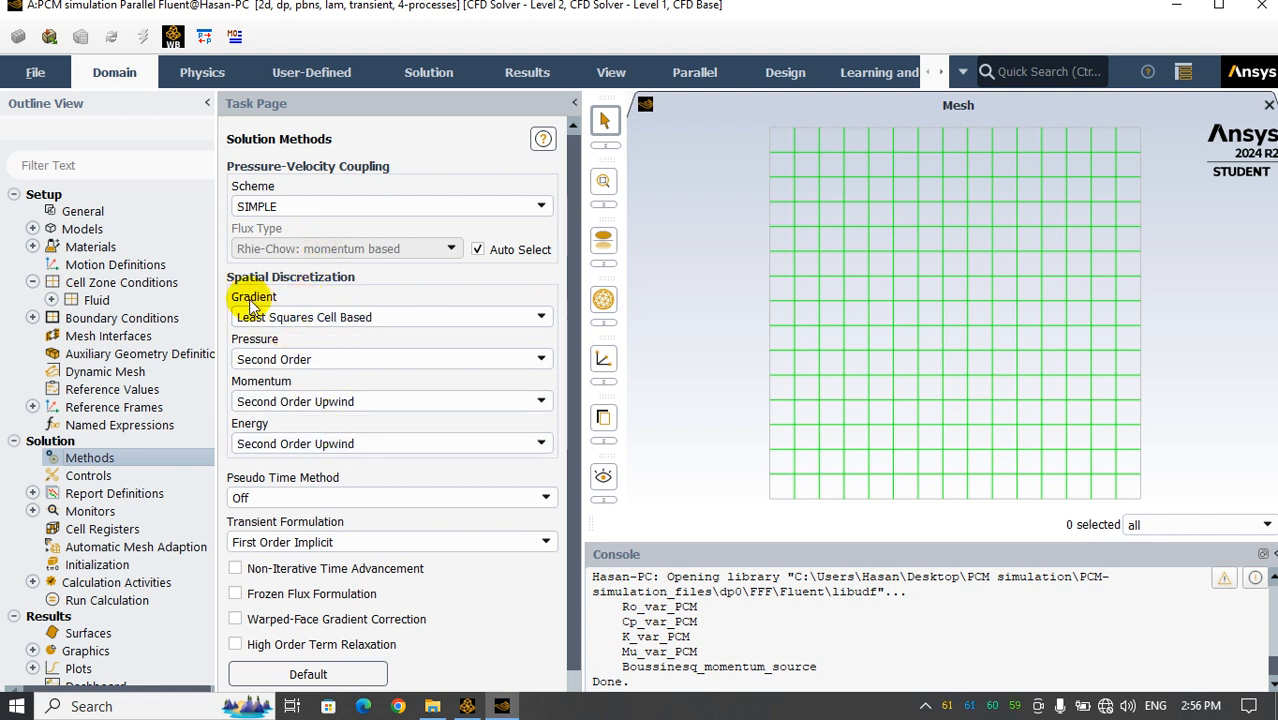
{"action": "left_click", "coordinate": [289, 542]}
{"action": "left_click", "coordinate": [287, 576]}
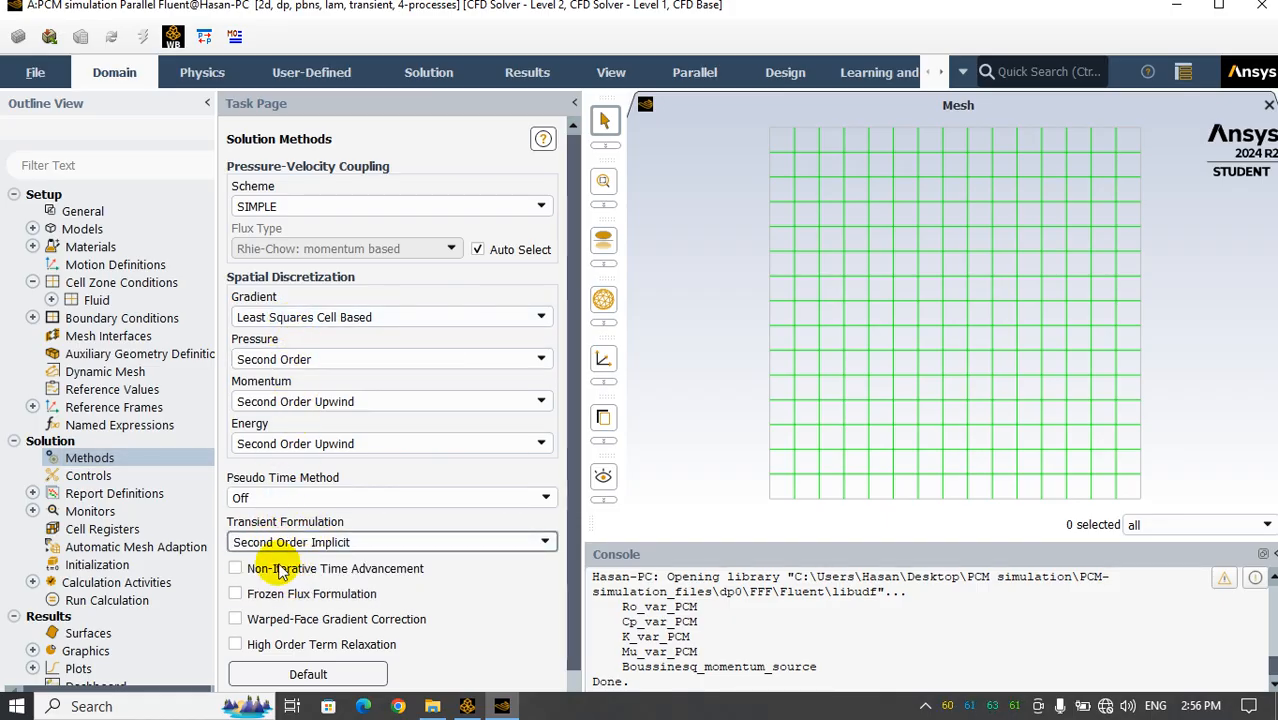
{"action": "scroll", "coordinate": [330, 615], "scroll_direction": "down", "scroll_amount": 1}
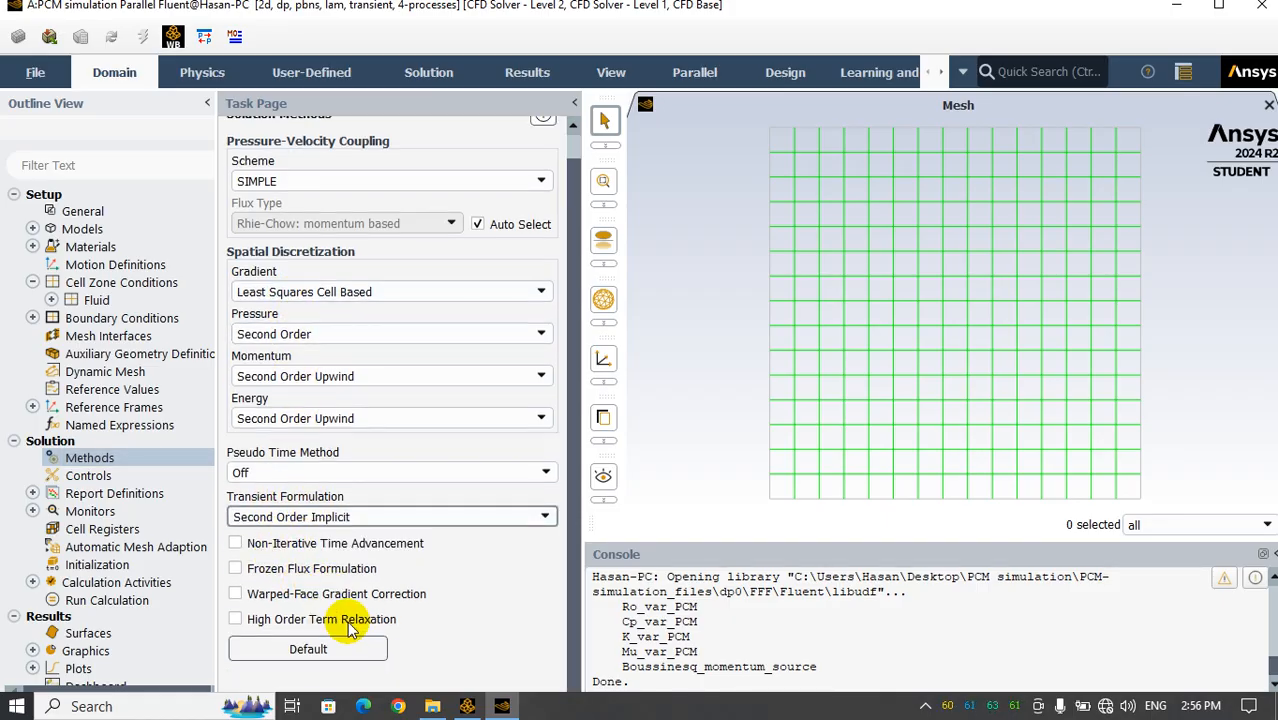
Set the under-relaxation factors in the solution controls to 0.9 for energy and 0.5 for momentum
{"action": "left_click", "coordinate": [83, 477]}
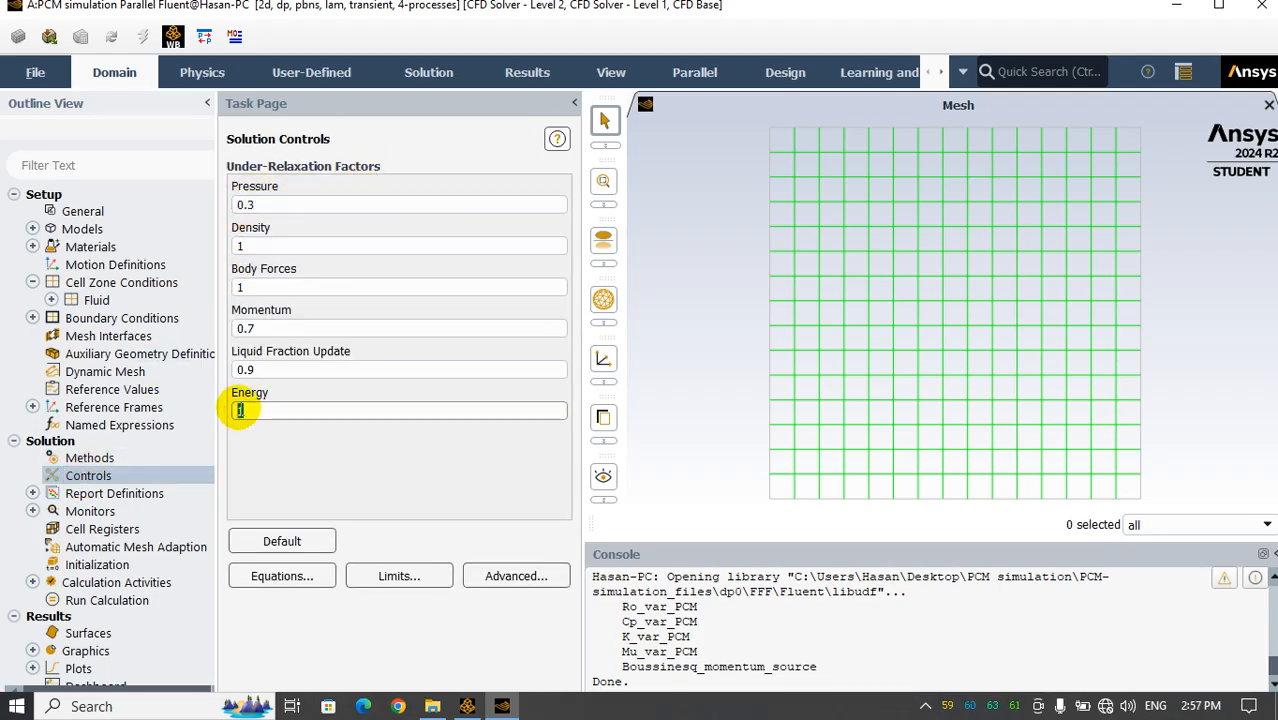
{"action": "double_click", "coordinate": [289, 409]}
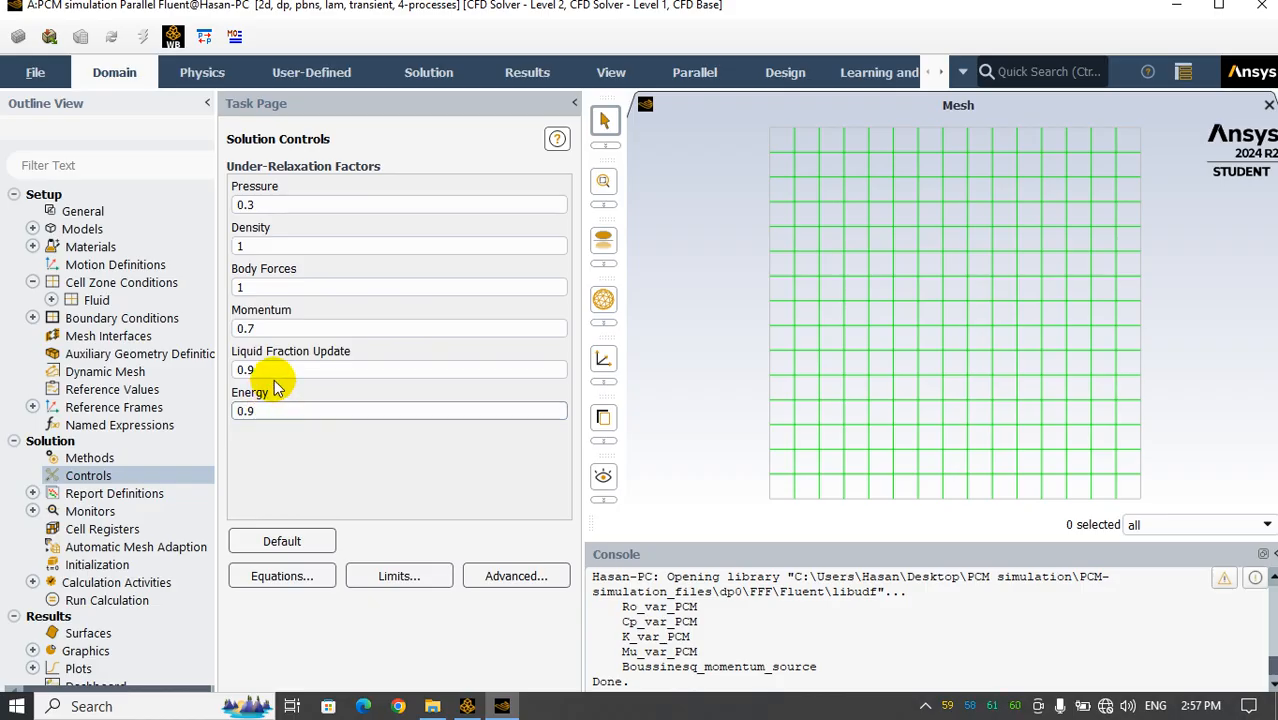
{"action": "left_click", "coordinate": [272, 369]}
{"action": "left_click", "coordinate": [263, 327]}
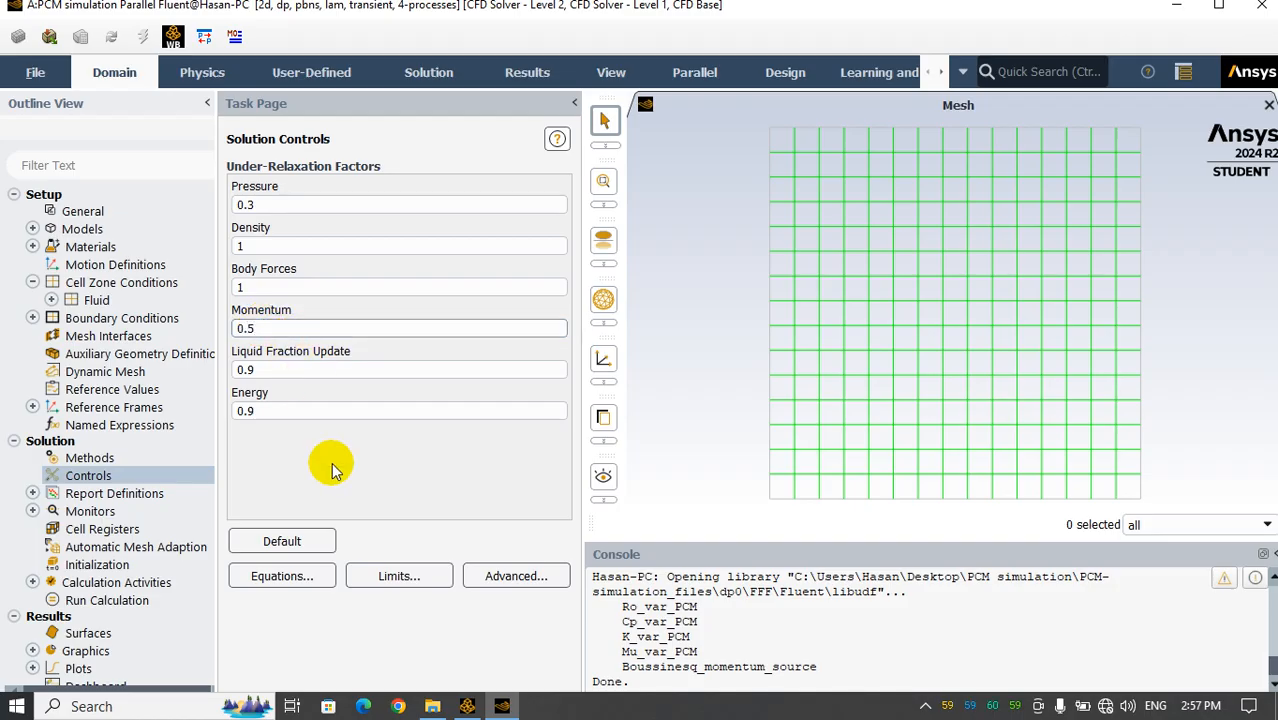
Set the residual monitors' absolute criteria to 0.00001 for x-velocity and y-velocity and 1e-08 for energy
{"action": "double_click", "coordinate": [100, 513]}
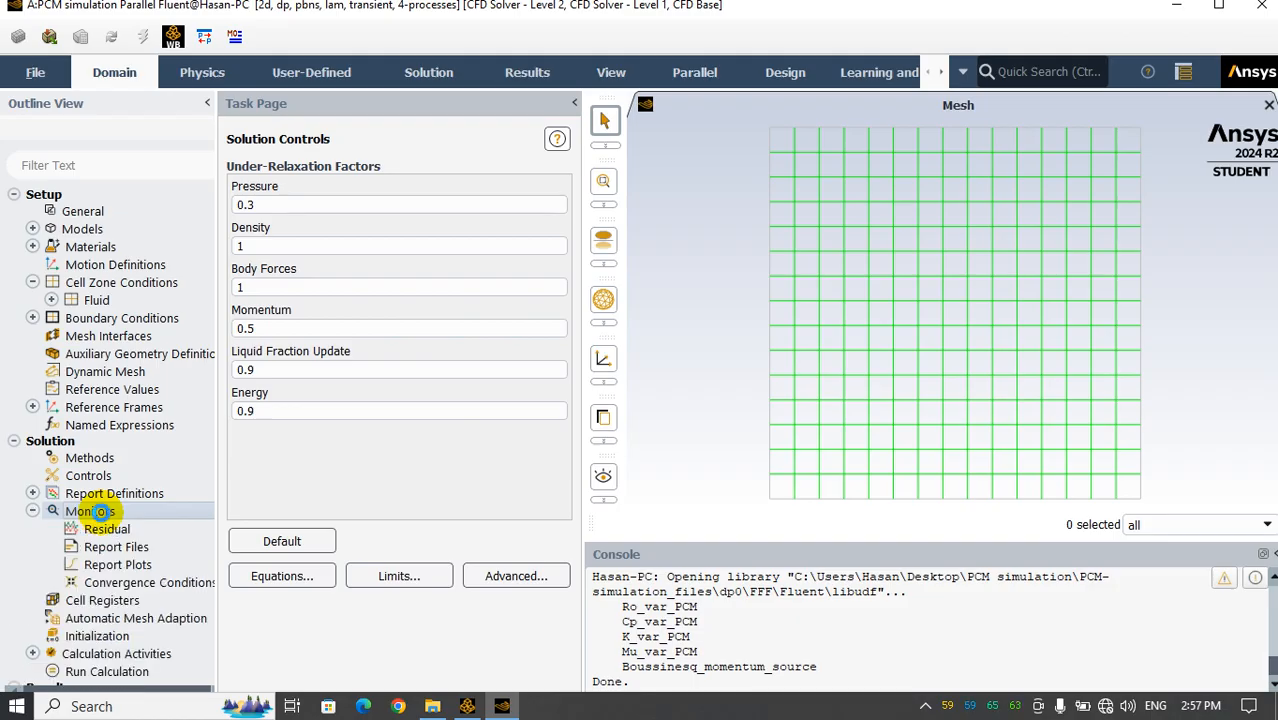
{"action": "double_click", "coordinate": [101, 530]}
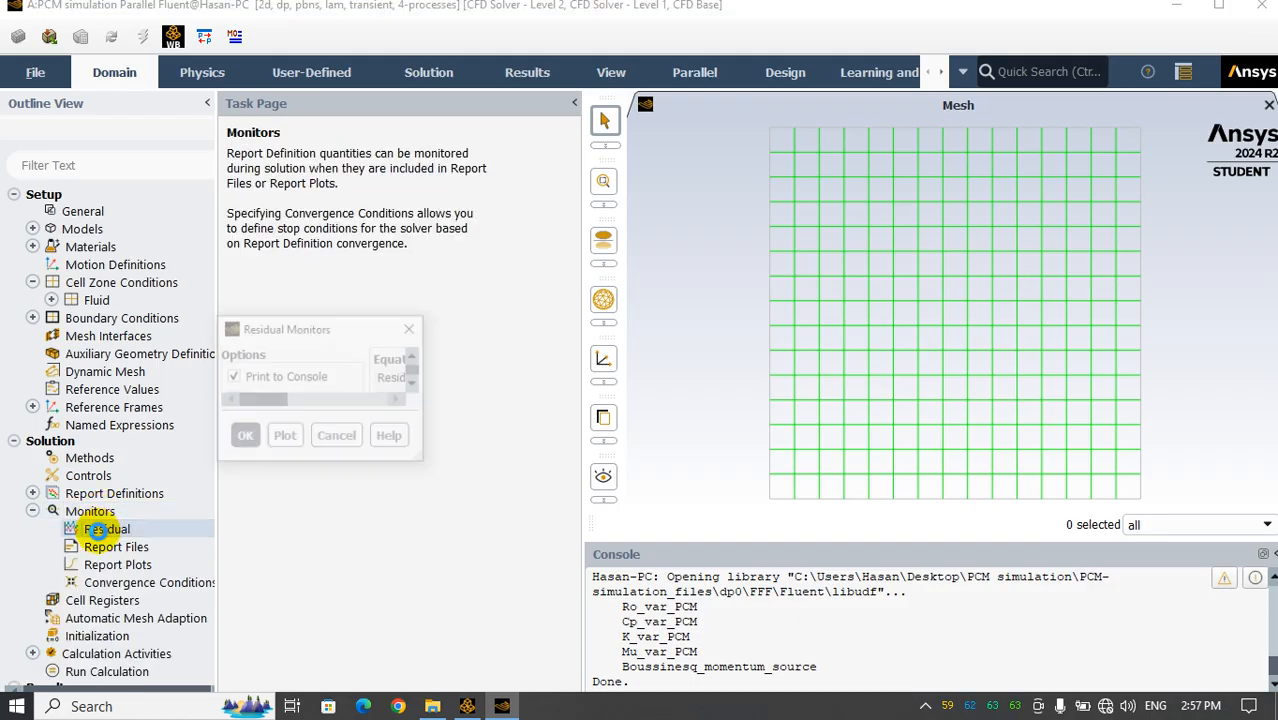
{"action": "left_click_drag", "start_coordinate": [403, 345], "coordinate": [516, 169]}
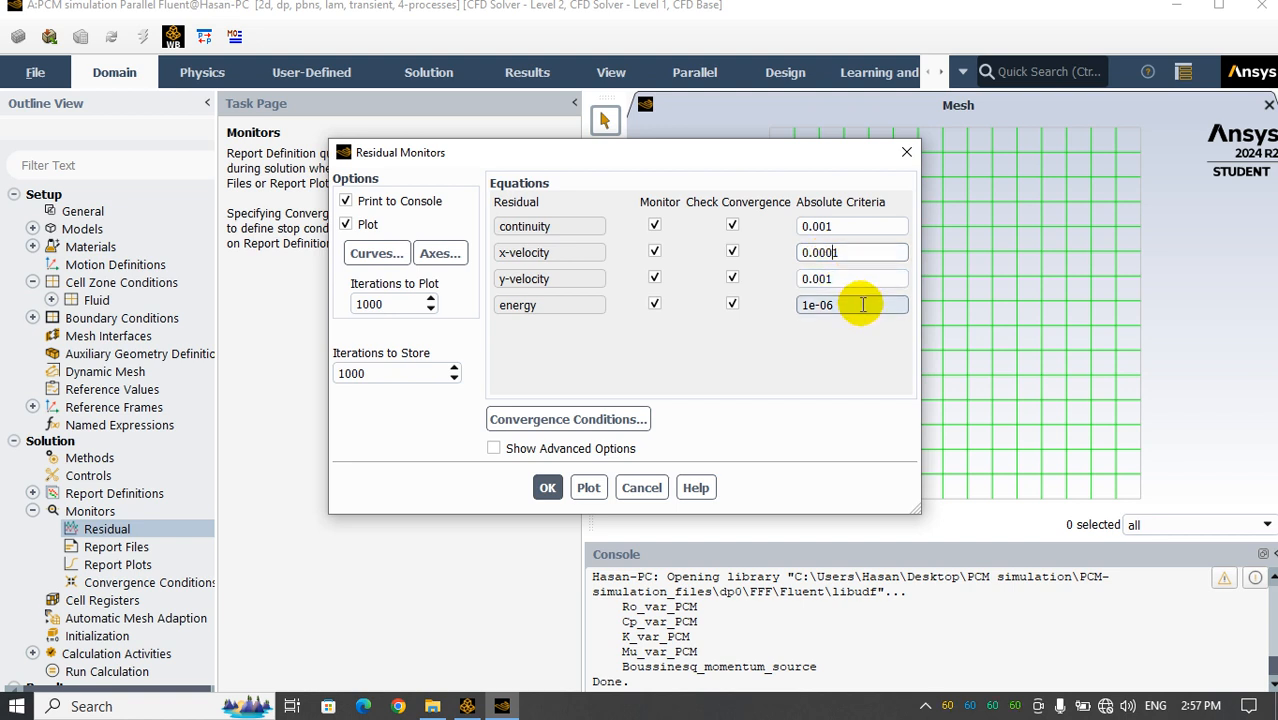
{"action": "type", "text": "0"}
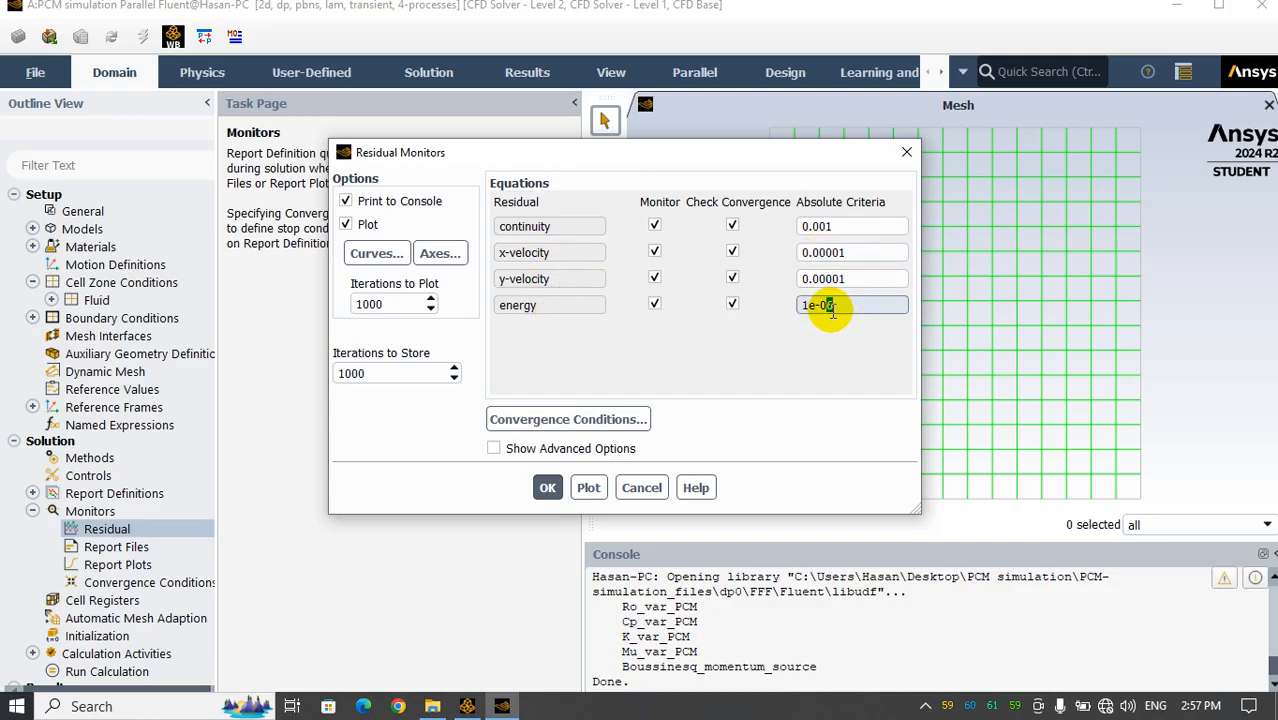
{"action": "type", "text": "8"}
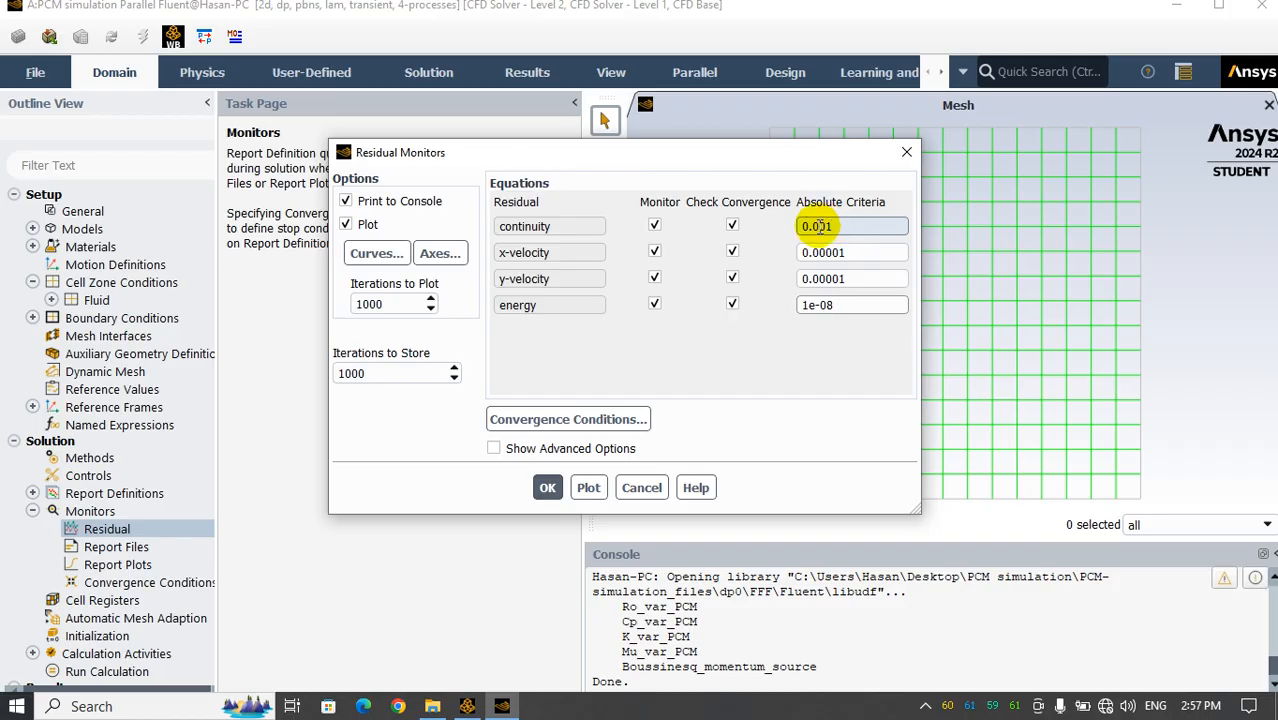
{"action": "left_click", "coordinate": [547, 487]}
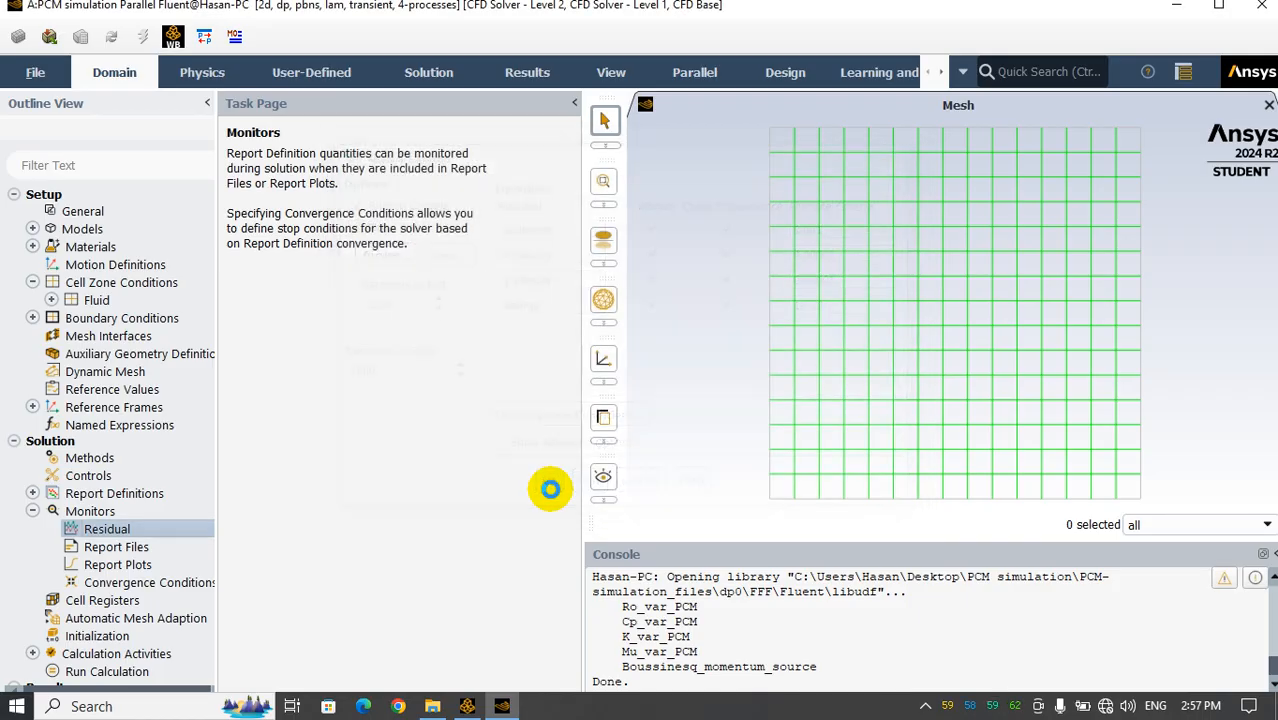
{"action": "left_click", "coordinate": [32, 511]}
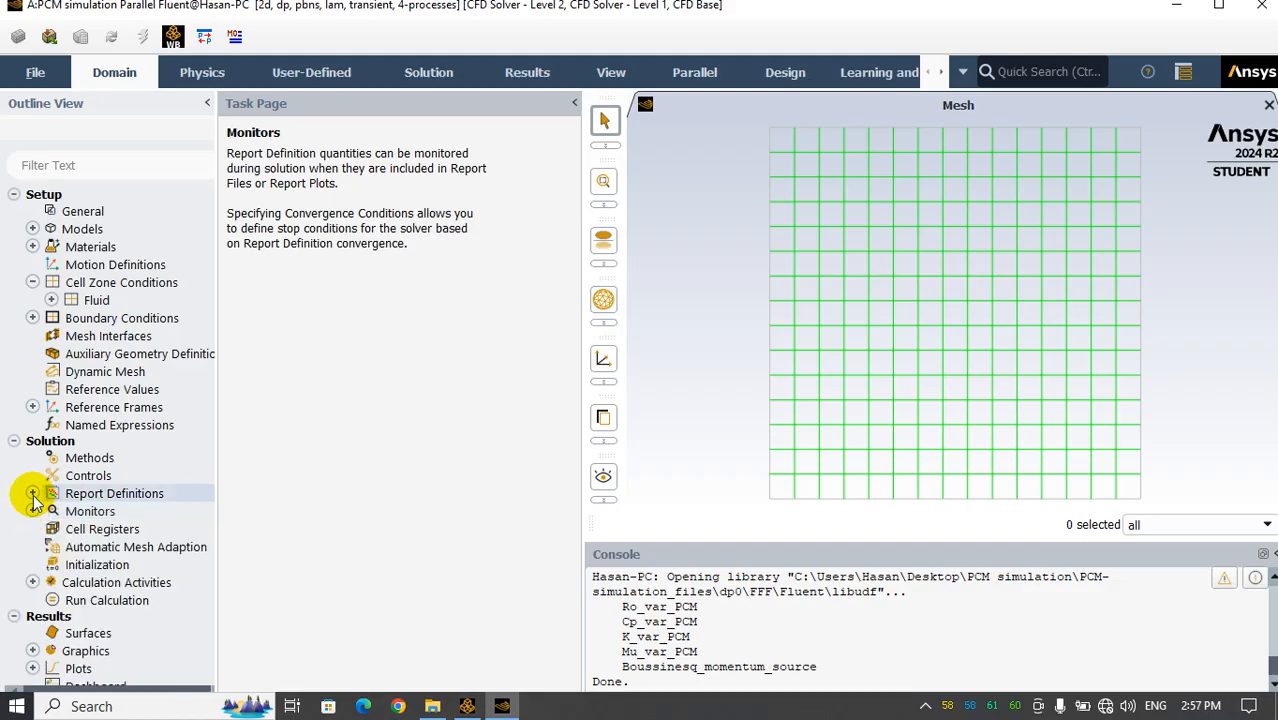
Set the initial temperature to 305 K and initialize the solution with standard initialization
{"action": "left_click", "coordinate": [32, 493]}
{"action": "scroll", "coordinate": [105, 531], "scroll_direction": "down", "scroll_amount": 3}
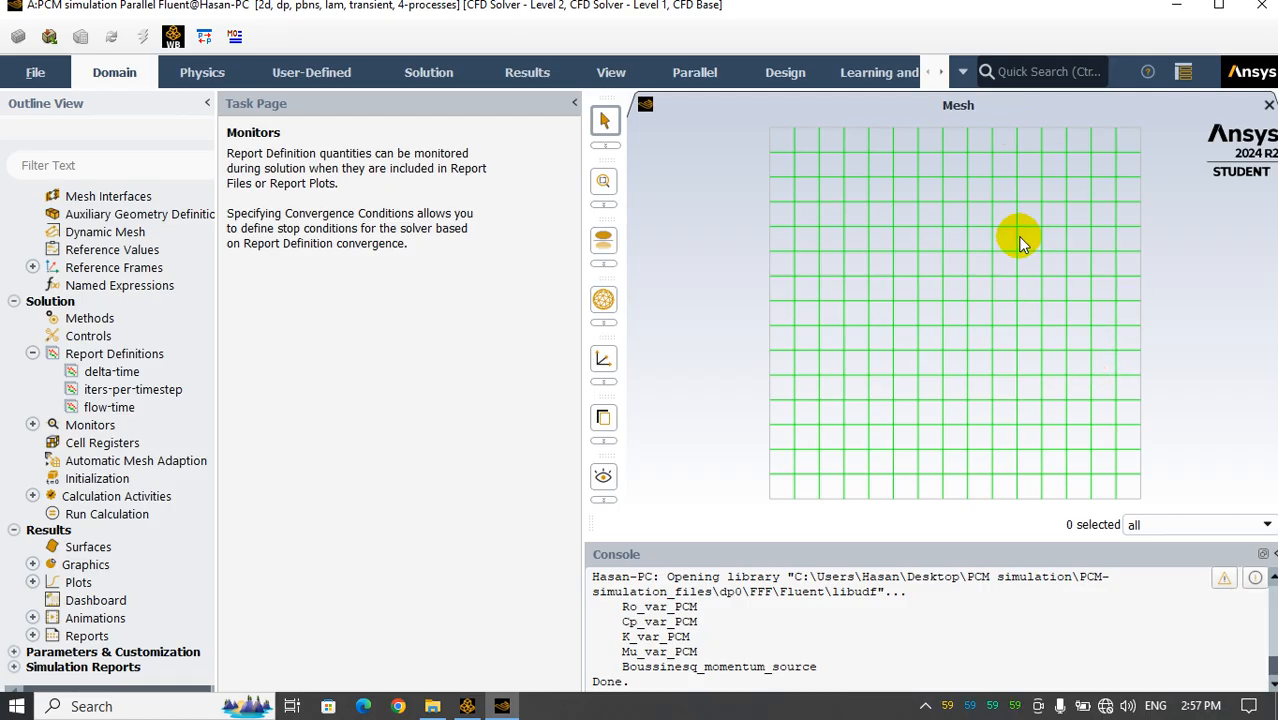
{"action": "scroll", "coordinate": [28, 348], "scroll_direction": "up", "scroll_amount": 1}
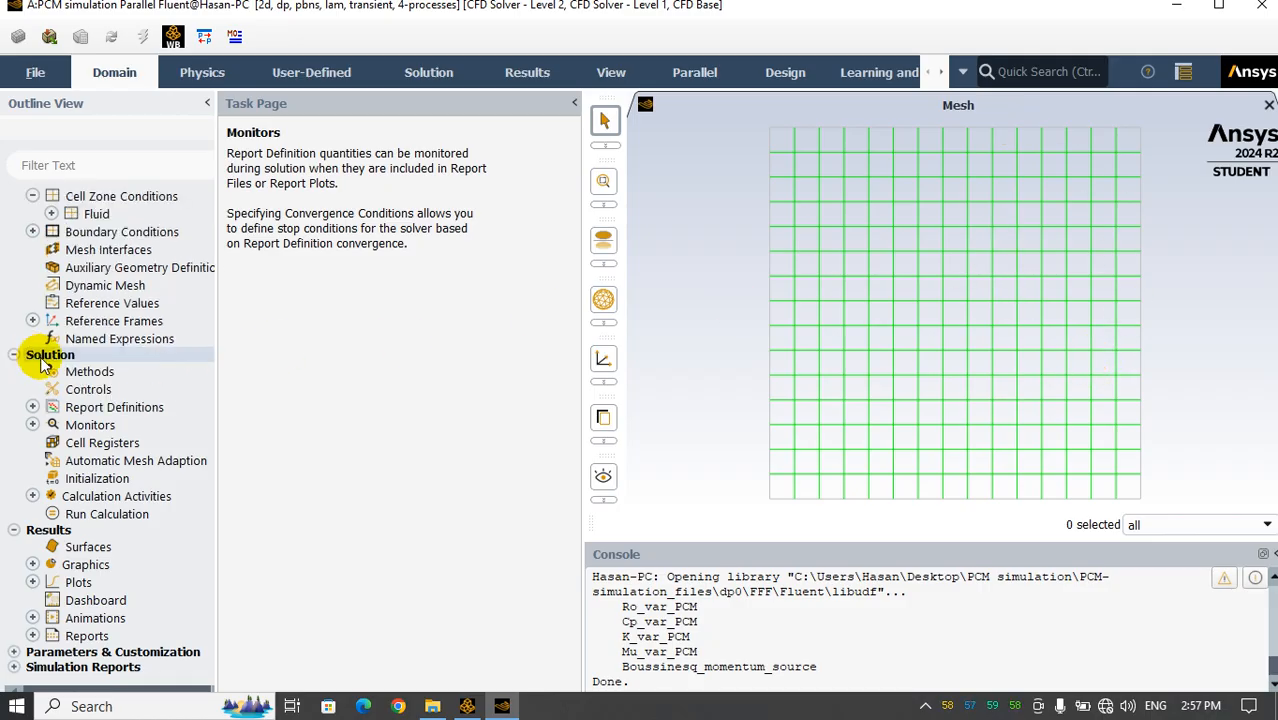
{"action": "scroll", "coordinate": [150, 400], "scroll_direction": "down", "scroll_amount": 1}
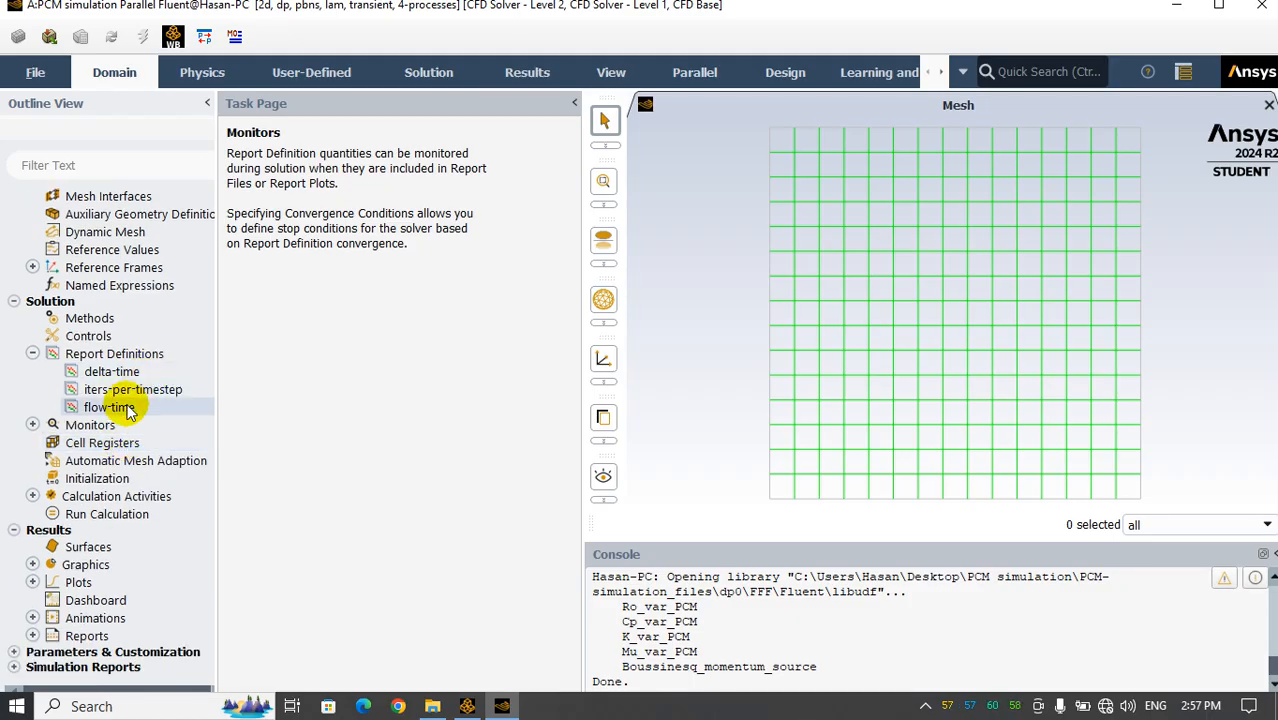
{"action": "left_click", "coordinate": [96, 479]}
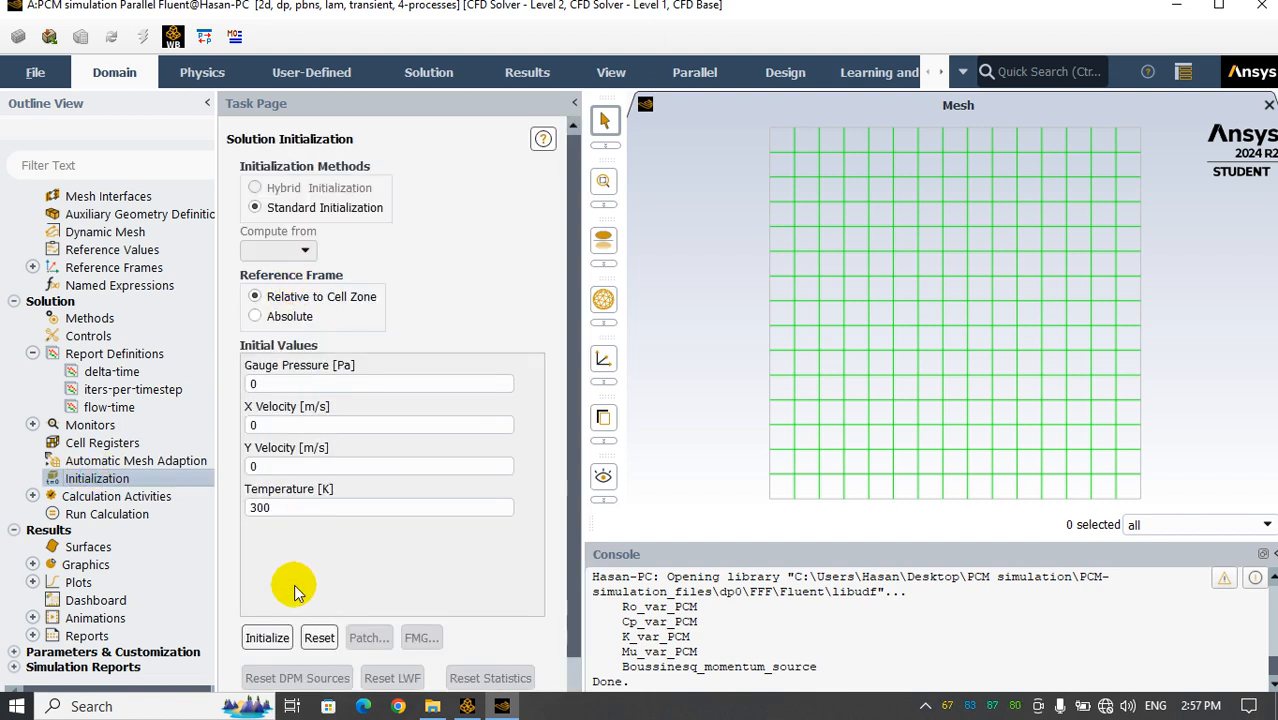
{"action": "double_click", "coordinate": [298, 508]}
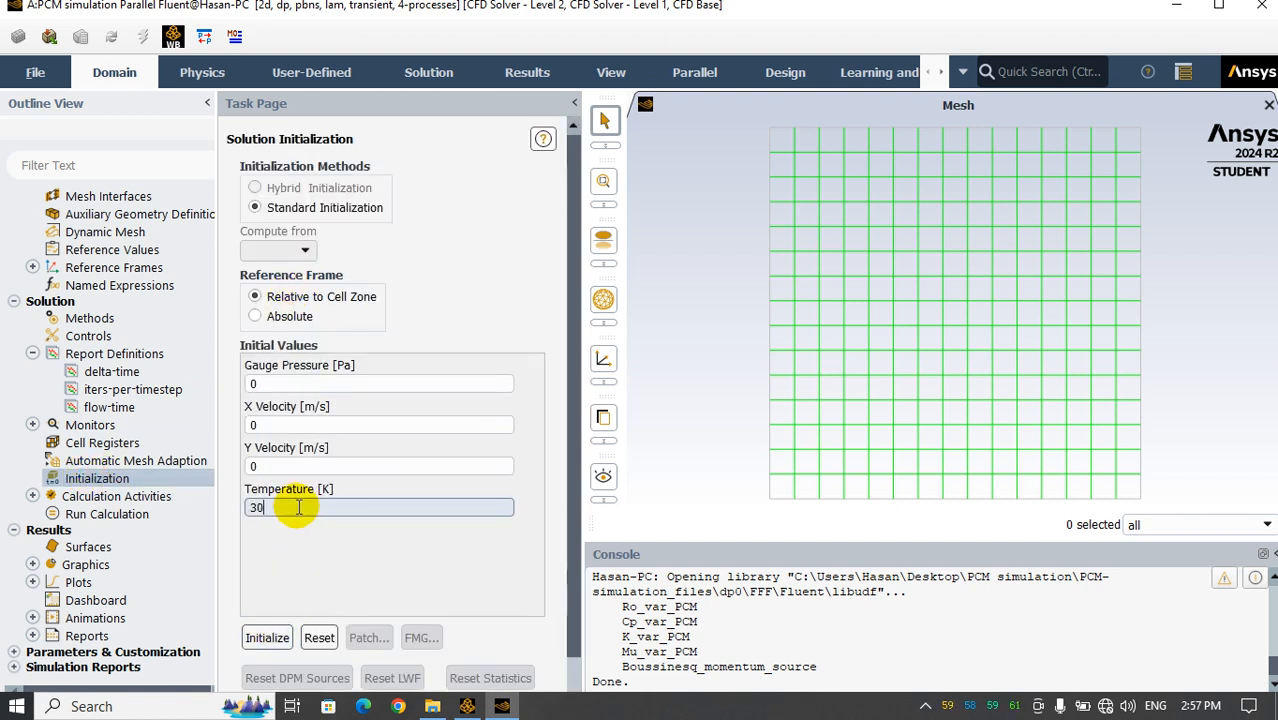
{"action": "type", "text": "305"}
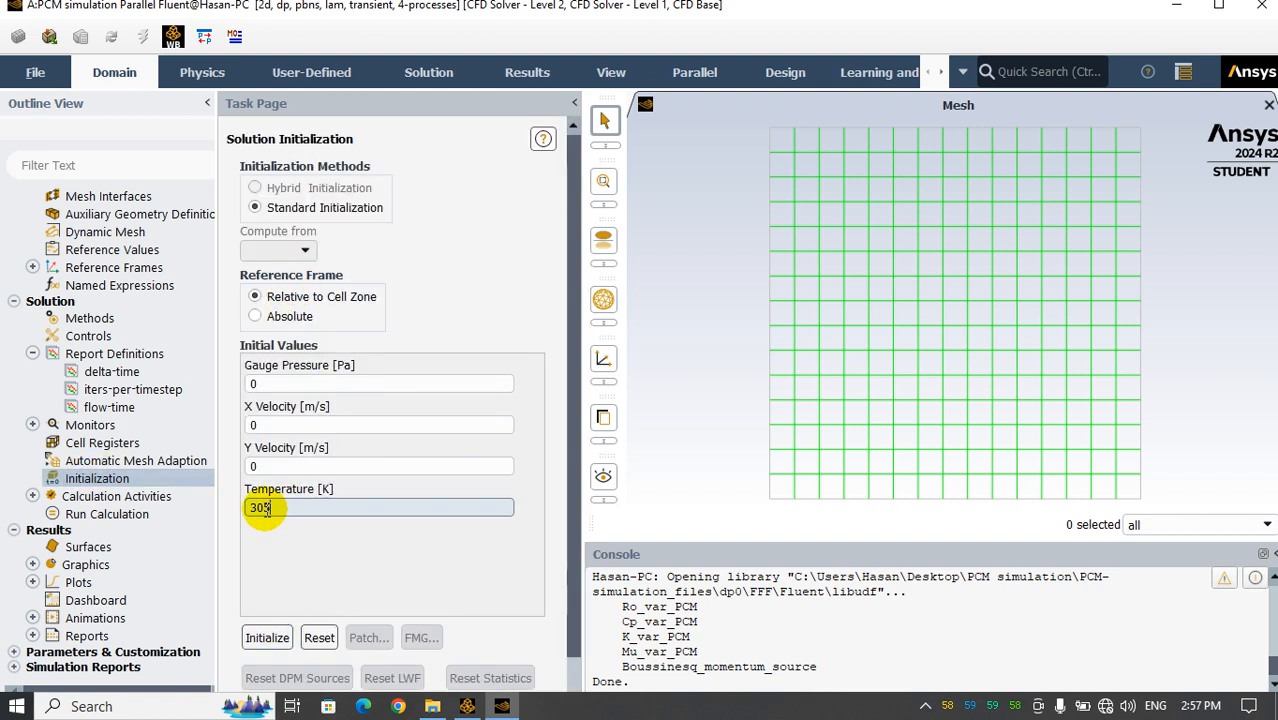
{"action": "left_click", "coordinate": [267, 640]}
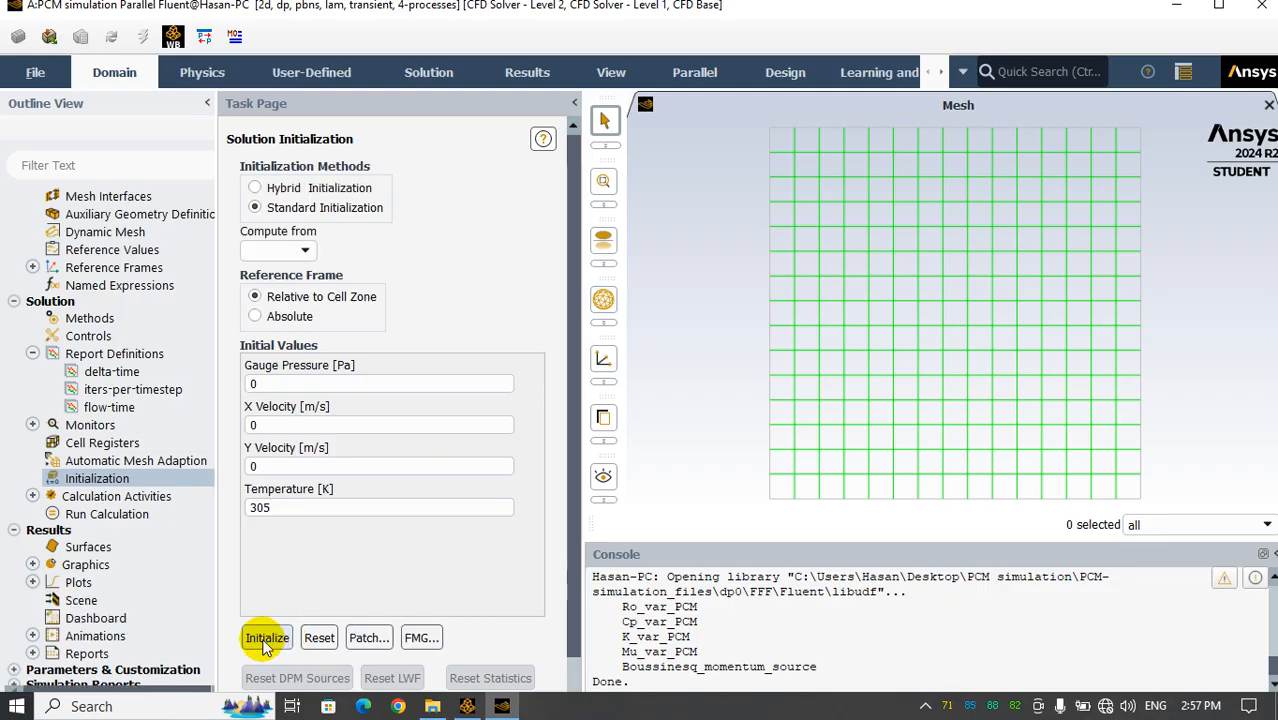
{"action": "right_click", "coordinate": [90, 363]}
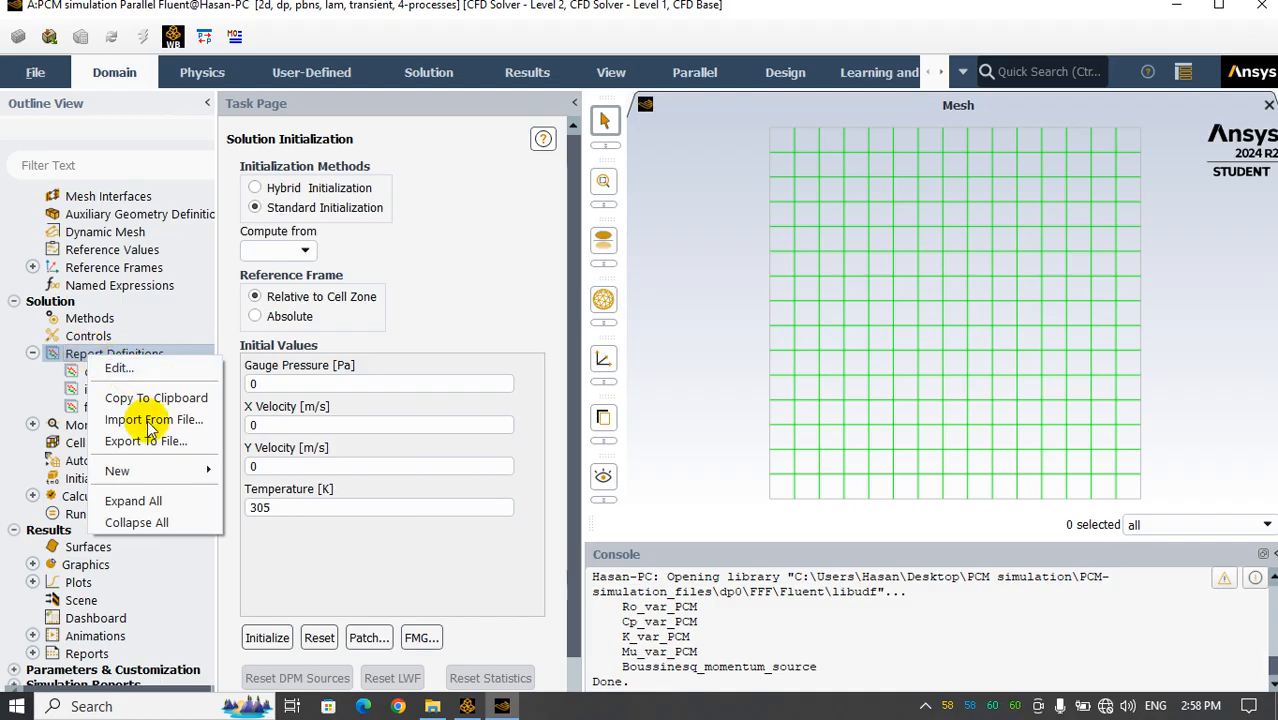
{"action": "mouse_move", "coordinate": [157, 478]}
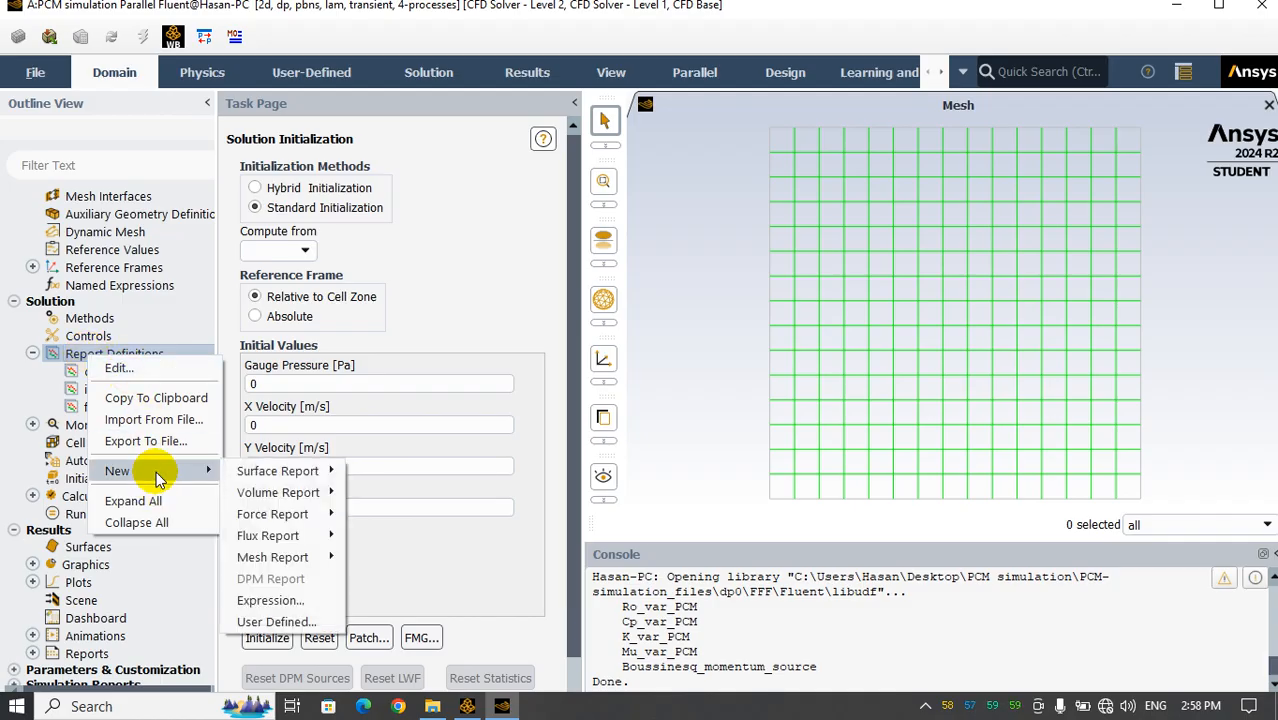
{"action": "left_click", "coordinate": [427, 561]}
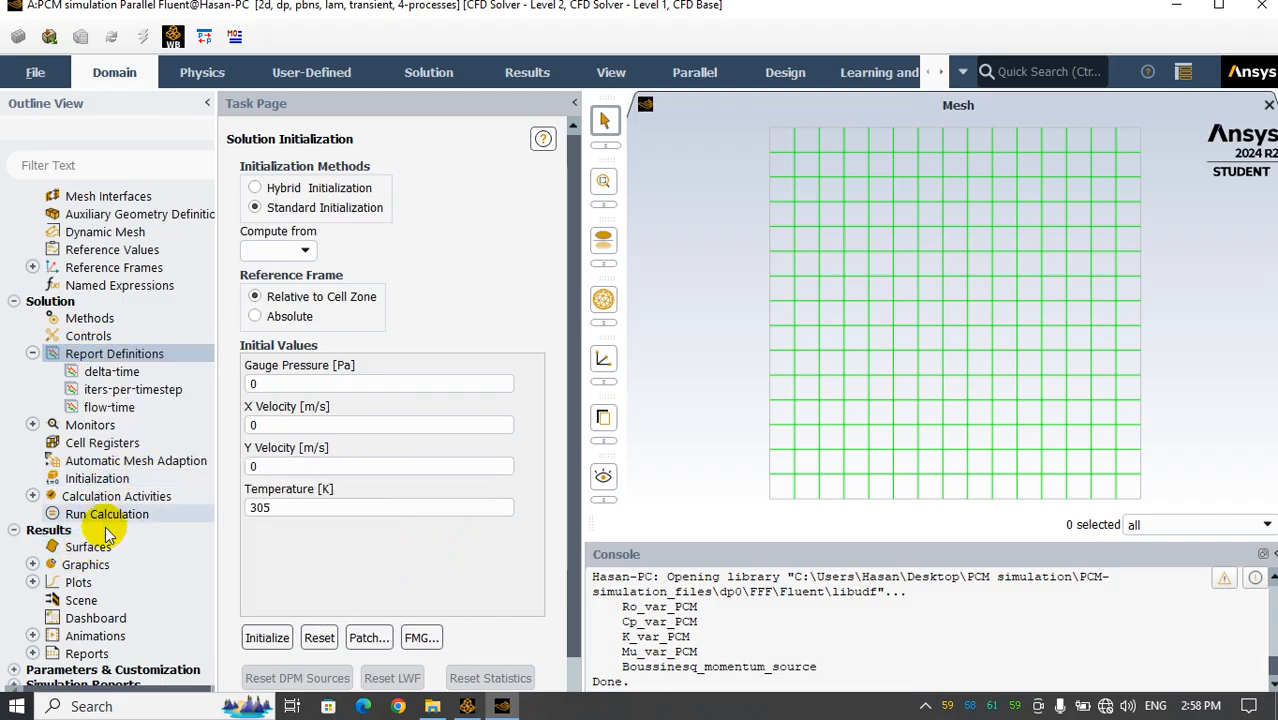
{"action": "left_click", "coordinate": [32, 564]}
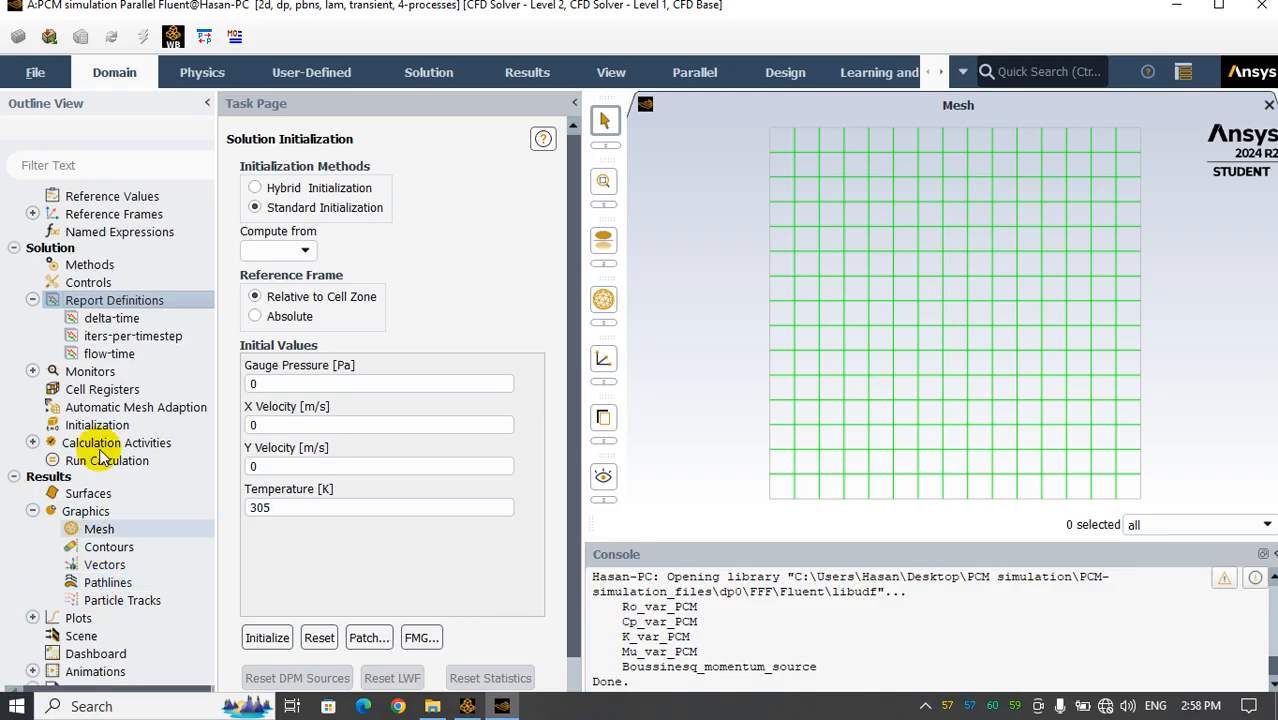
{"action": "right_click", "coordinate": [100, 300]}
{"action": "mouse_move", "coordinate": [183, 424]}
{"action": "mouse_move", "coordinate": [318, 421]}
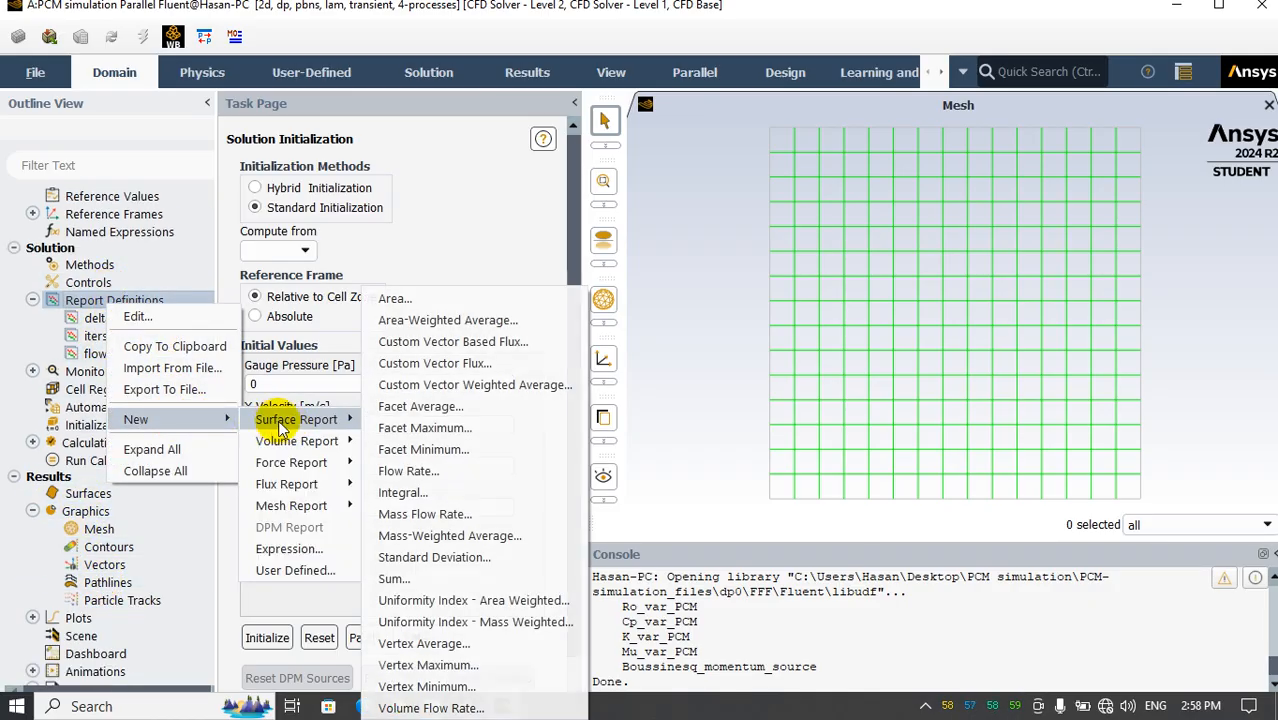
{"action": "left_click", "coordinate": [435, 319]}
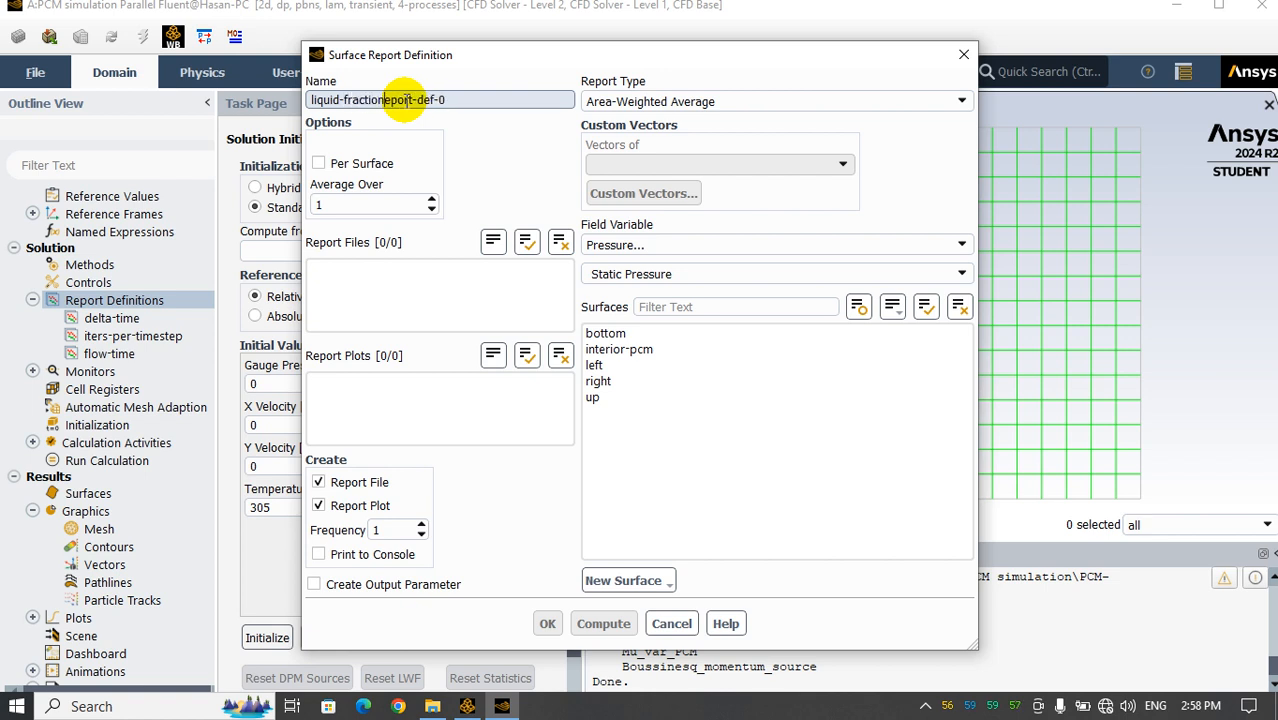
{"action": "key", "text": "Delete"}
{"action": "key", "text": "Delete"}
{"action": "key", "text": "Delete"}
{"action": "key", "text": "Delete"}
{"action": "key", "text": "Delete"}
{"action": "key", "text": "Delete"}
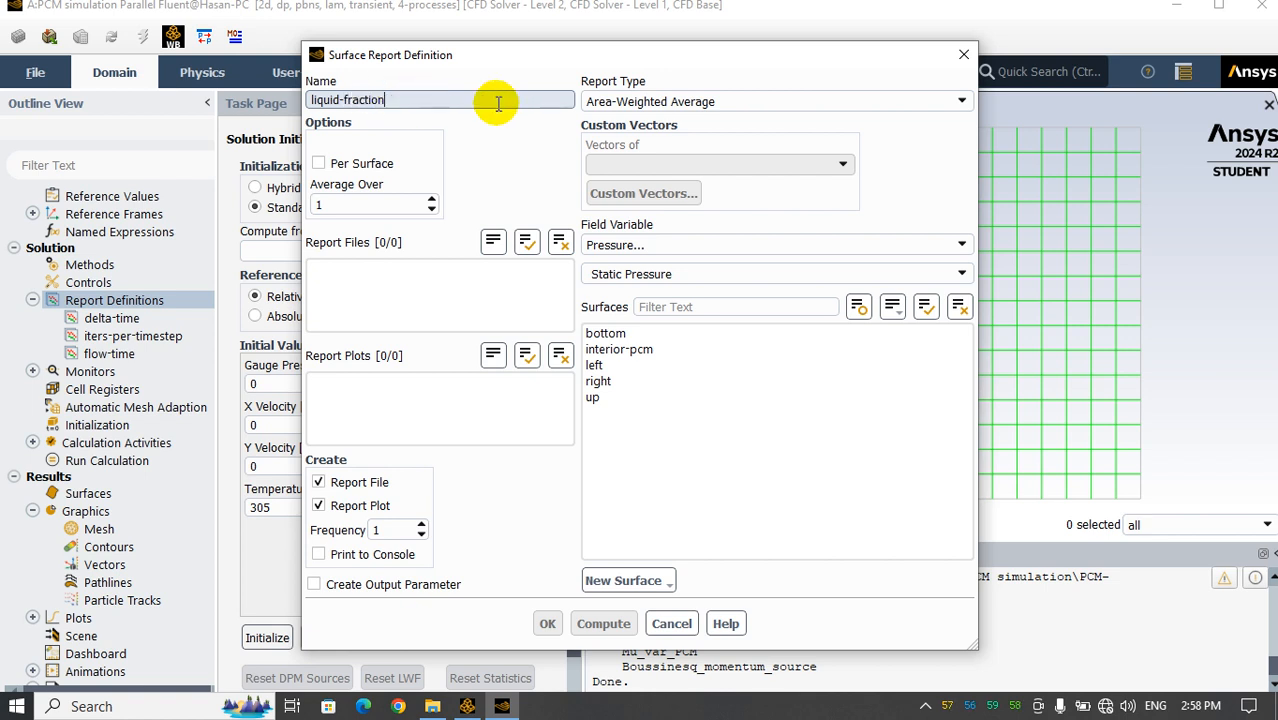
{"action": "left_click", "coordinate": [647, 244]}
{"action": "left_click", "coordinate": [645, 323]}
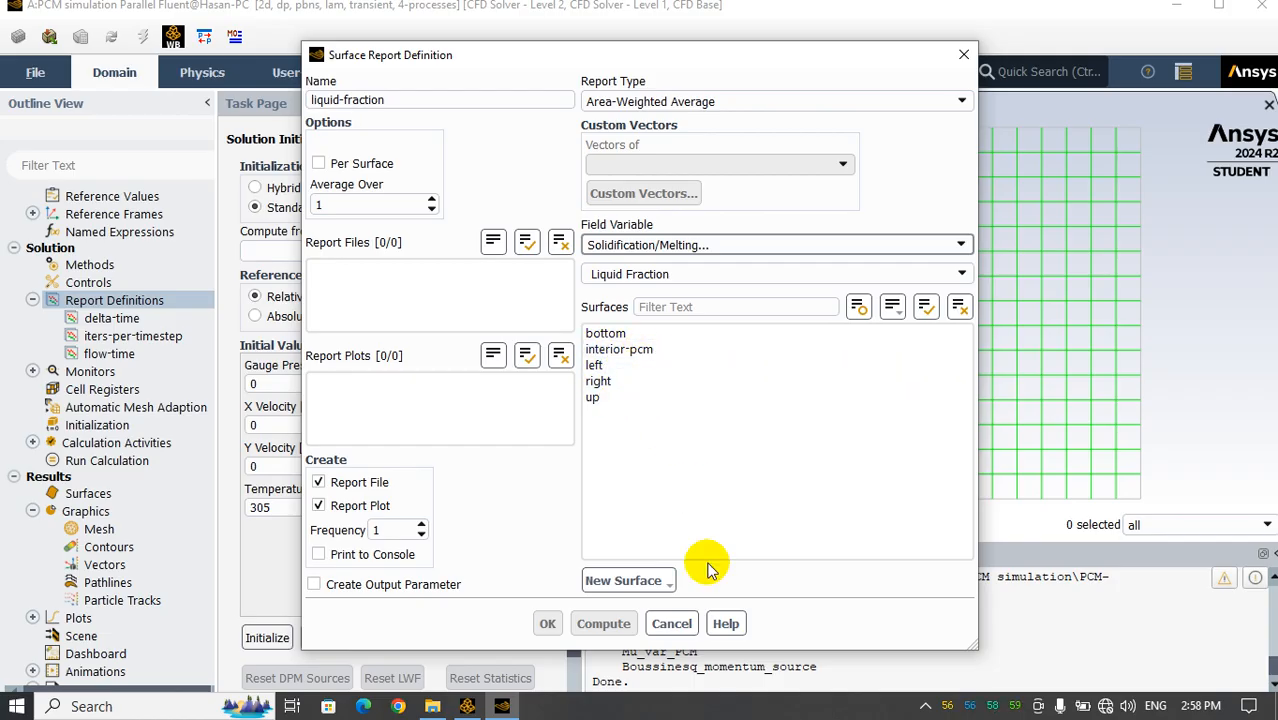
{"action": "left_click_drag", "start_coordinate": [400, 100], "coordinate": [228, 100]}
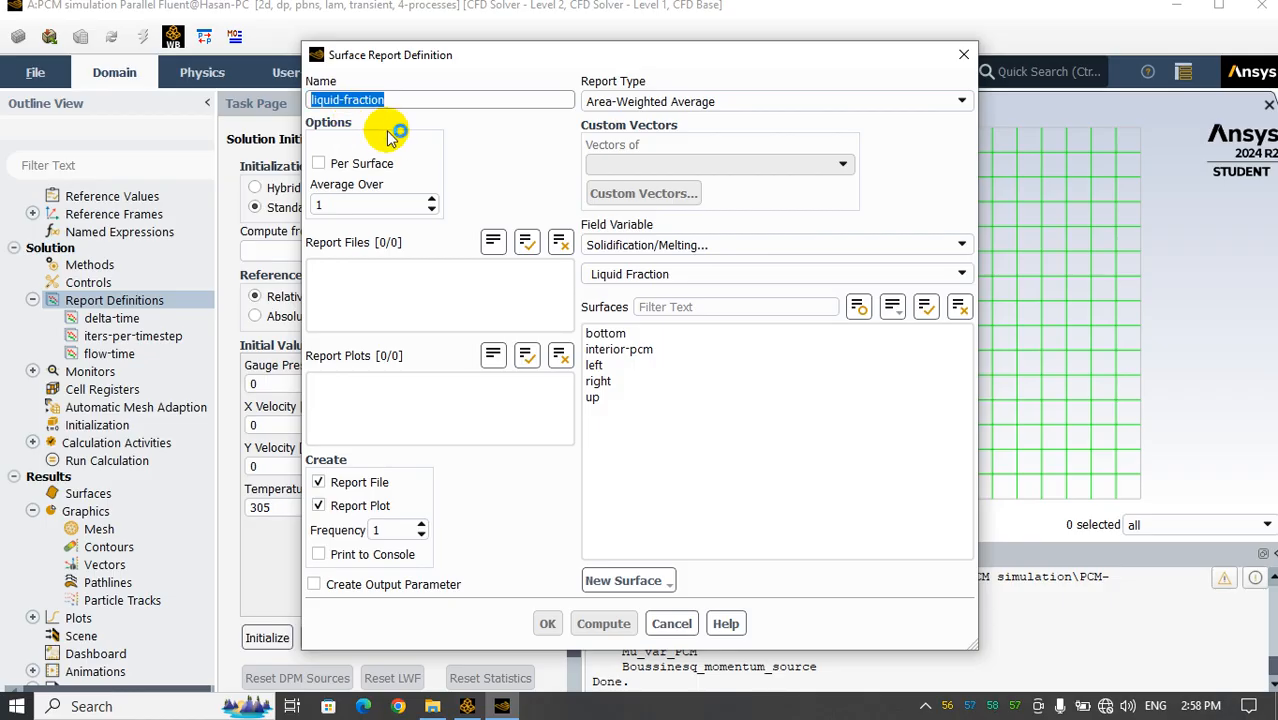
{"action": "left_click", "coordinate": [671, 622]}
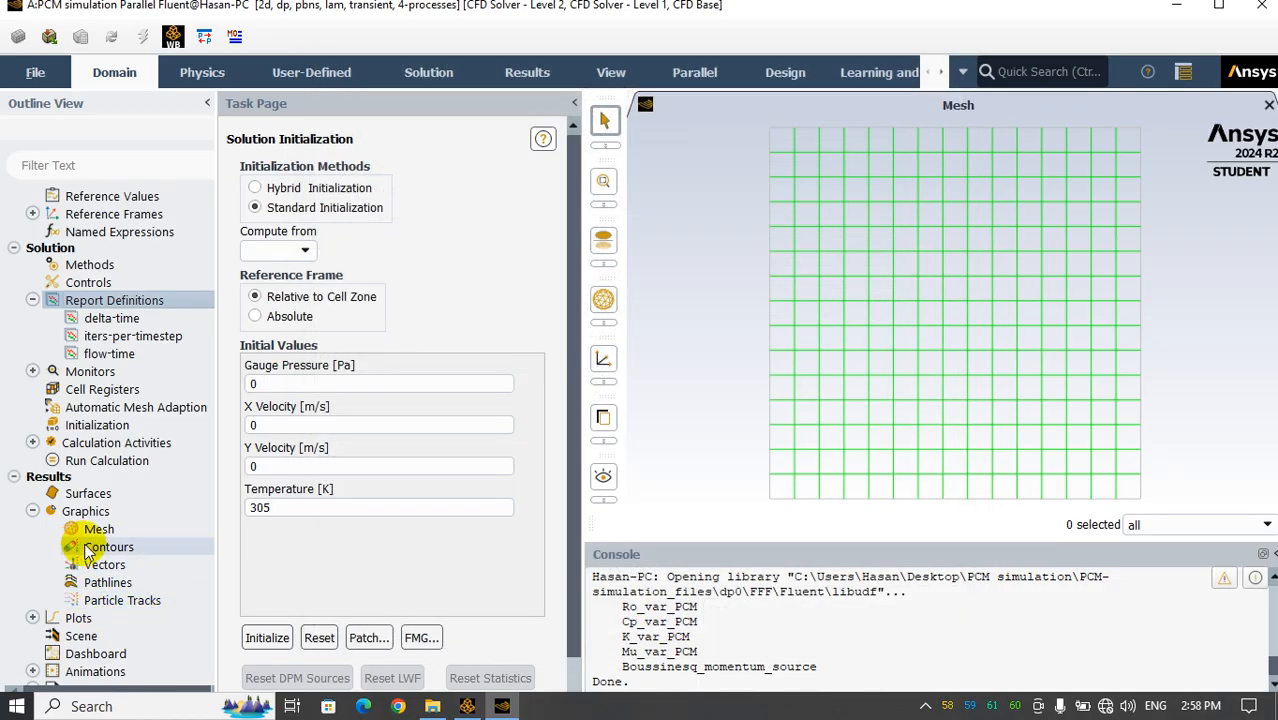
Create and display a filled contour of Solidification/Melting liquid fraction on the pcm surface
{"action": "double_click", "coordinate": [88, 550]}
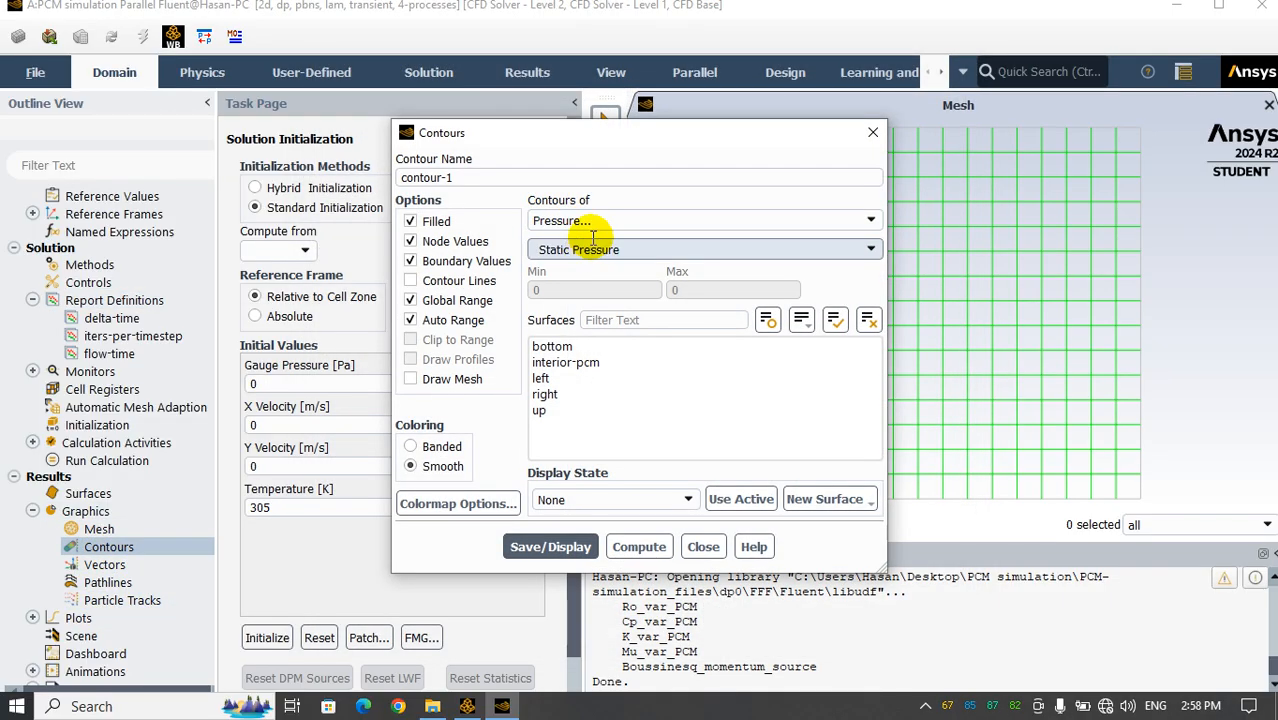
{"action": "left_click", "coordinate": [596, 221]}
{"action": "left_click", "coordinate": [612, 291]}
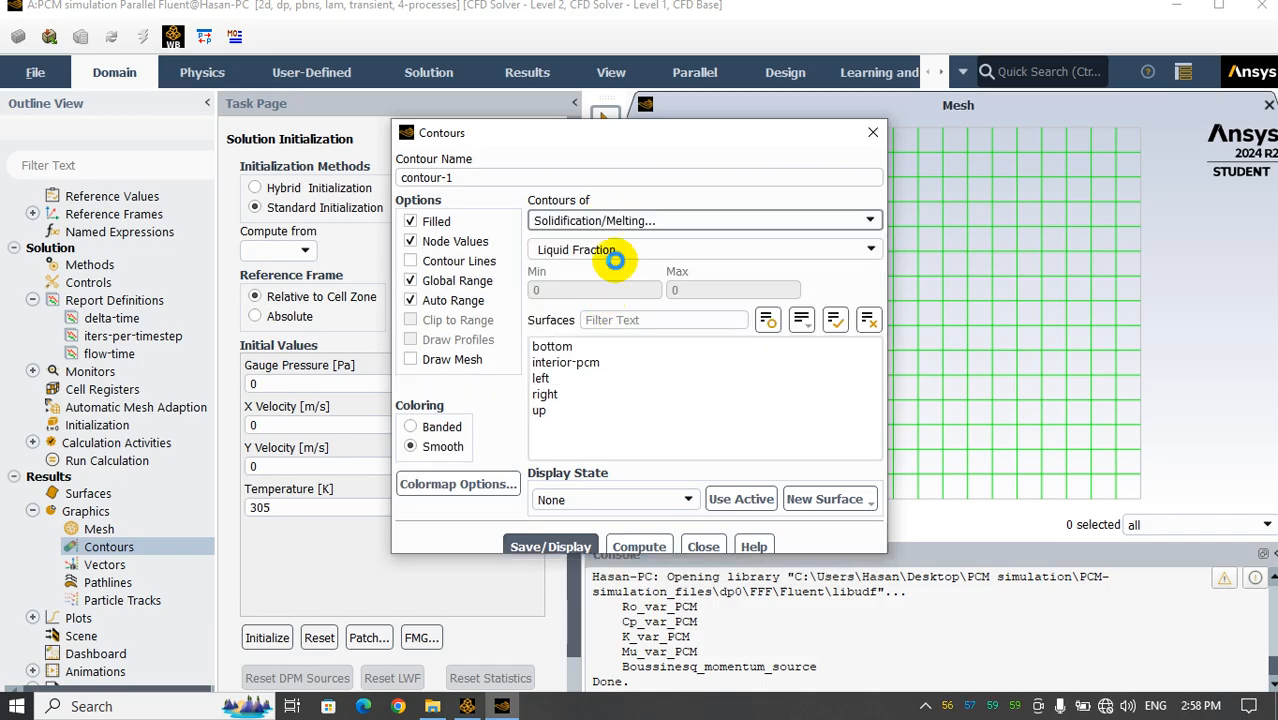
{"action": "left_click", "coordinate": [550, 527]}
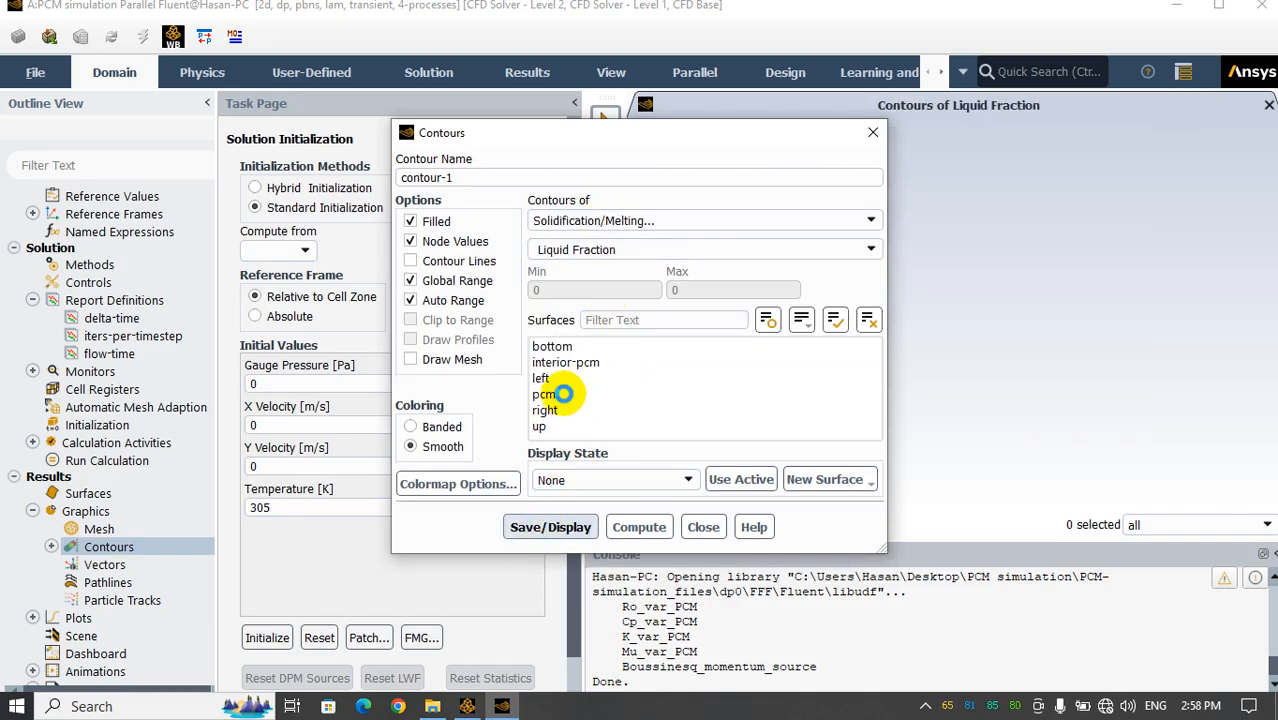
{"action": "left_click", "coordinate": [545, 395]}
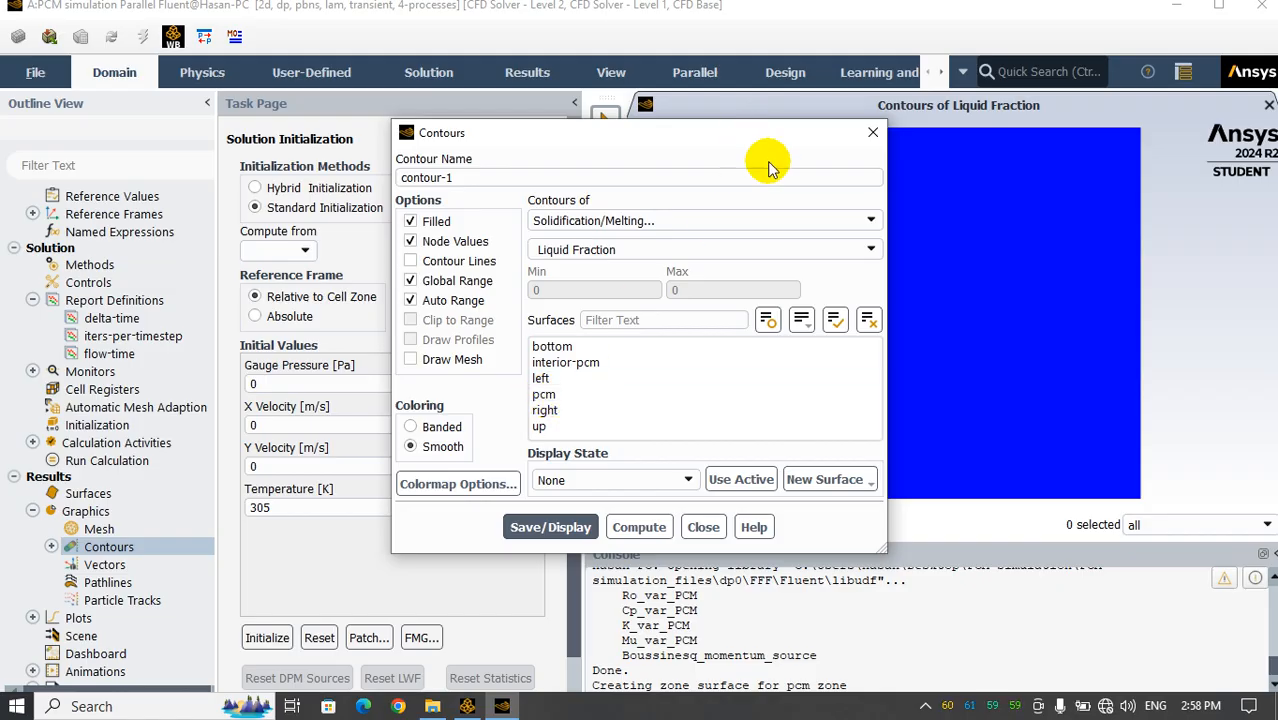
{"action": "left_click", "coordinate": [700, 527]}
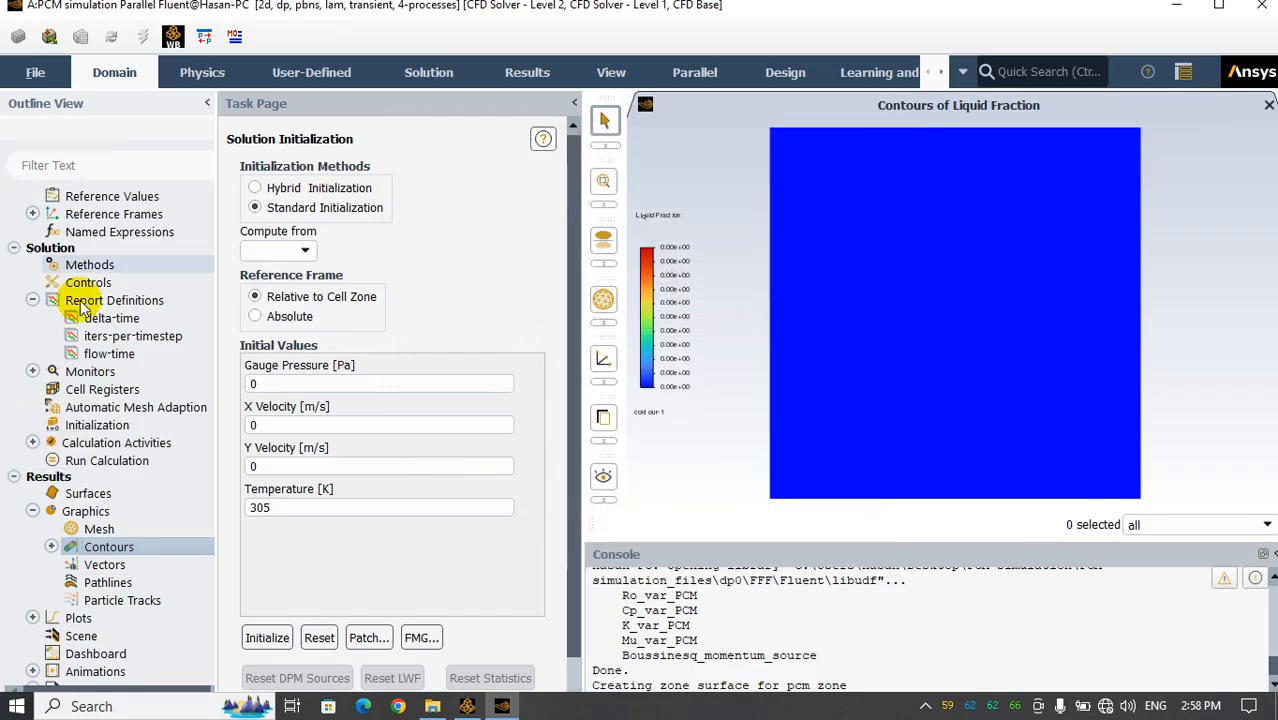
Delete the contour-1 definition from the graphics results
{"action": "left_click", "coordinate": [44, 548]}
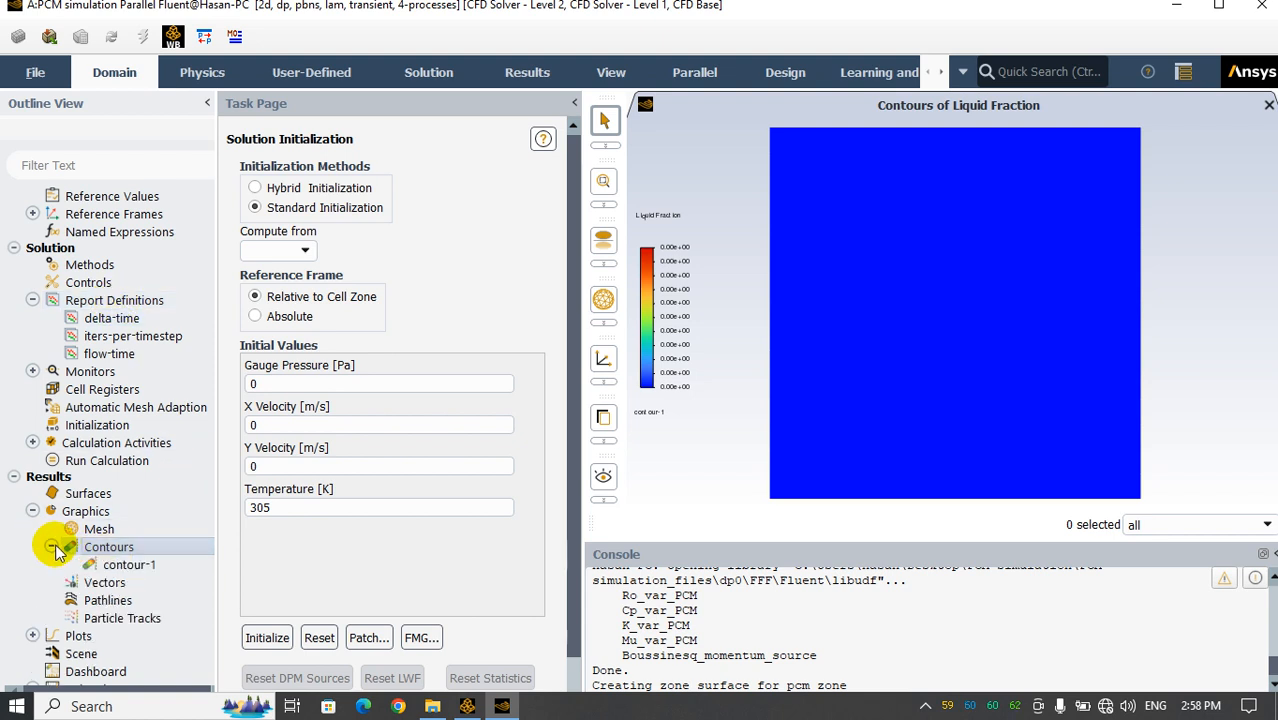
{"action": "right_click", "coordinate": [118, 563]}
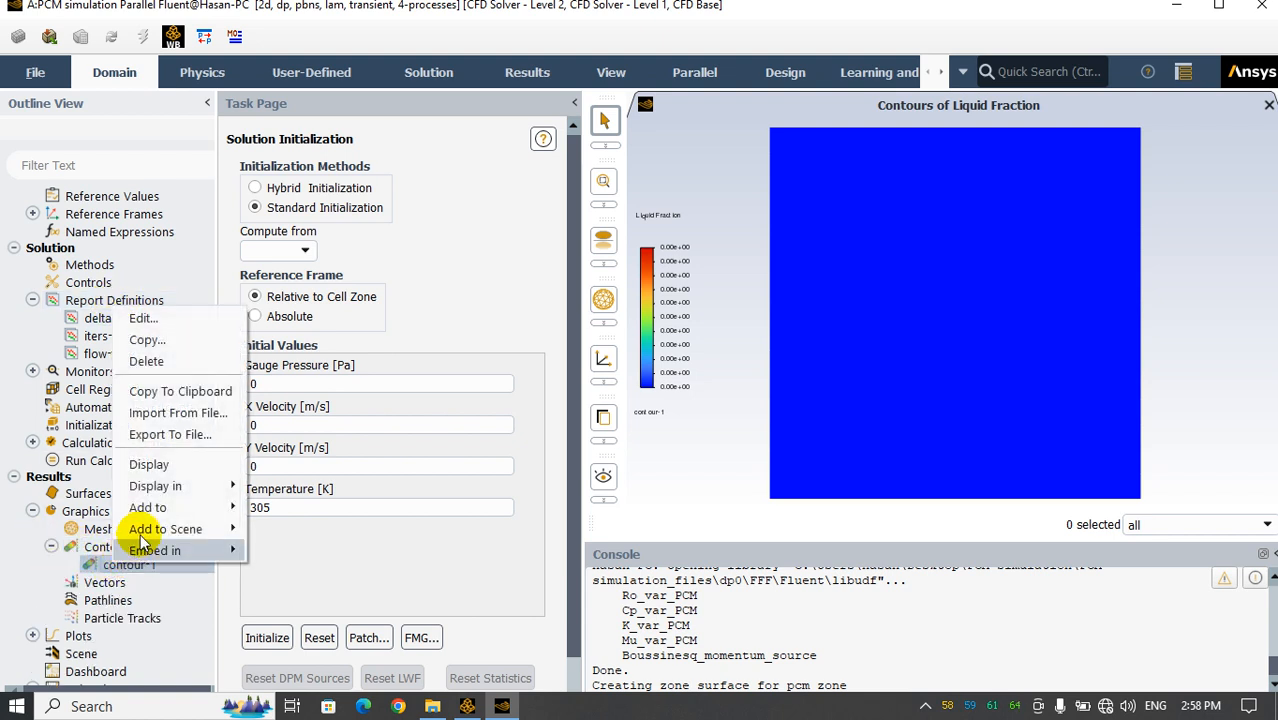
{"action": "left_click", "coordinate": [150, 362]}
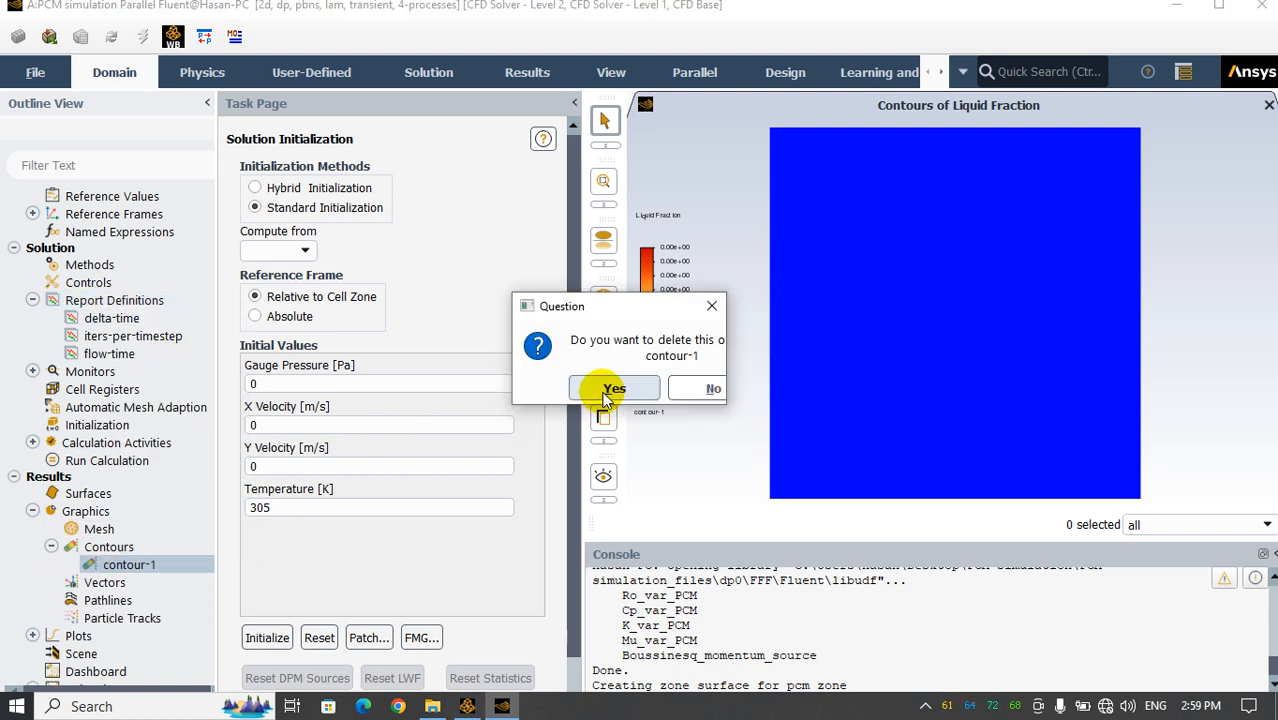
{"action": "left_click", "coordinate": [608, 391]}
Create an area-weighted average surface report named liquid-fraction for Solidification/Melting Liquid Fraction on the pcm surface, with report file and plot
{"action": "right_click", "coordinate": [92, 306]}
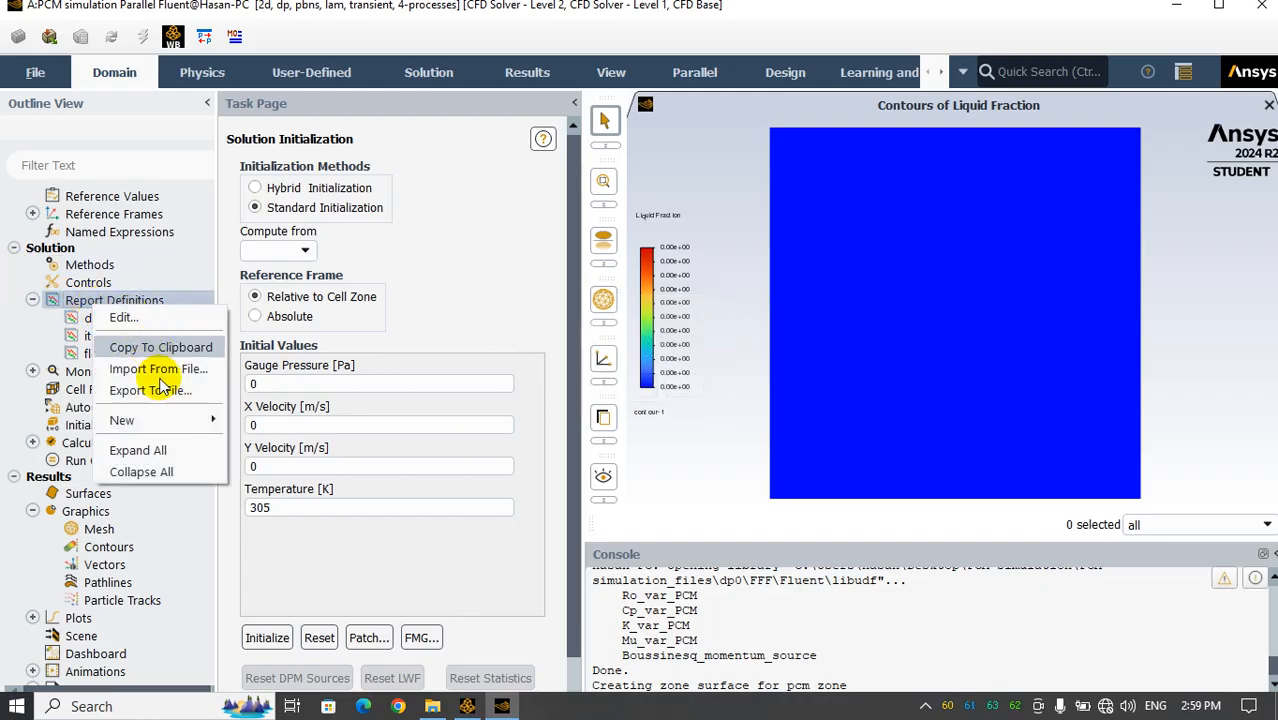
{"action": "mouse_move", "coordinate": [163, 420]}
{"action": "mouse_move", "coordinate": [277, 420]}
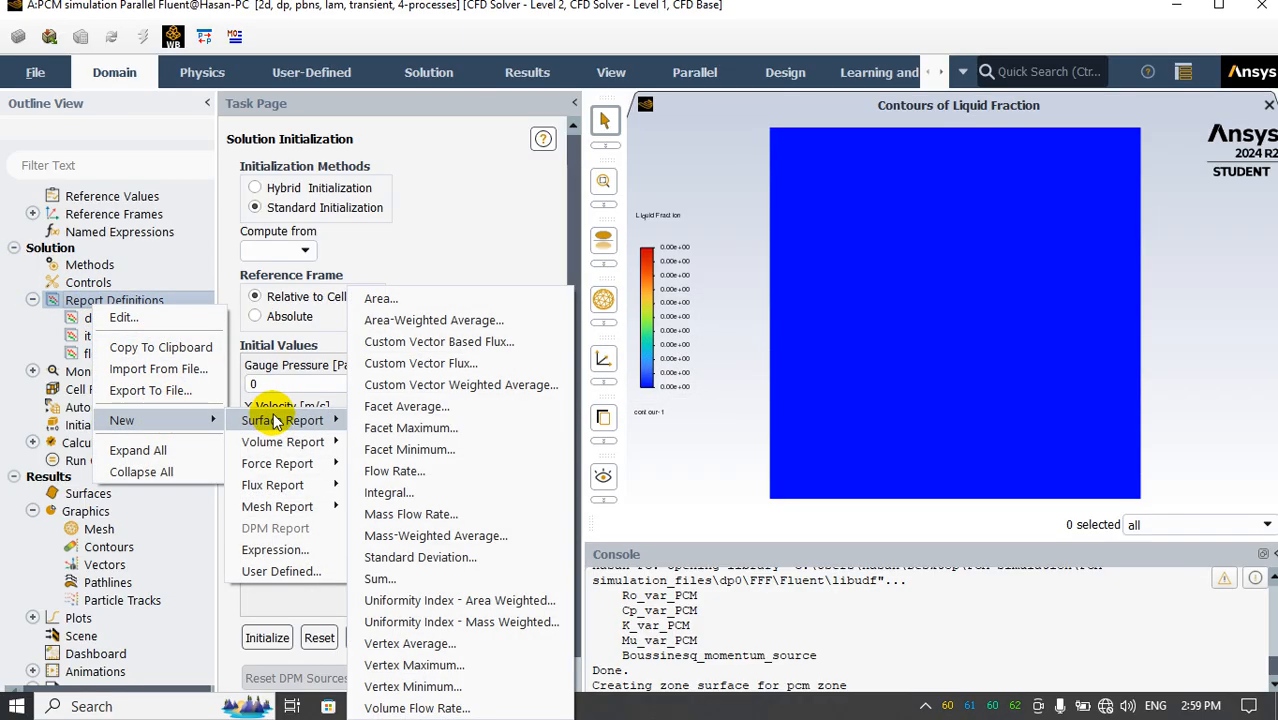
{"action": "left_click", "coordinate": [418, 320]}
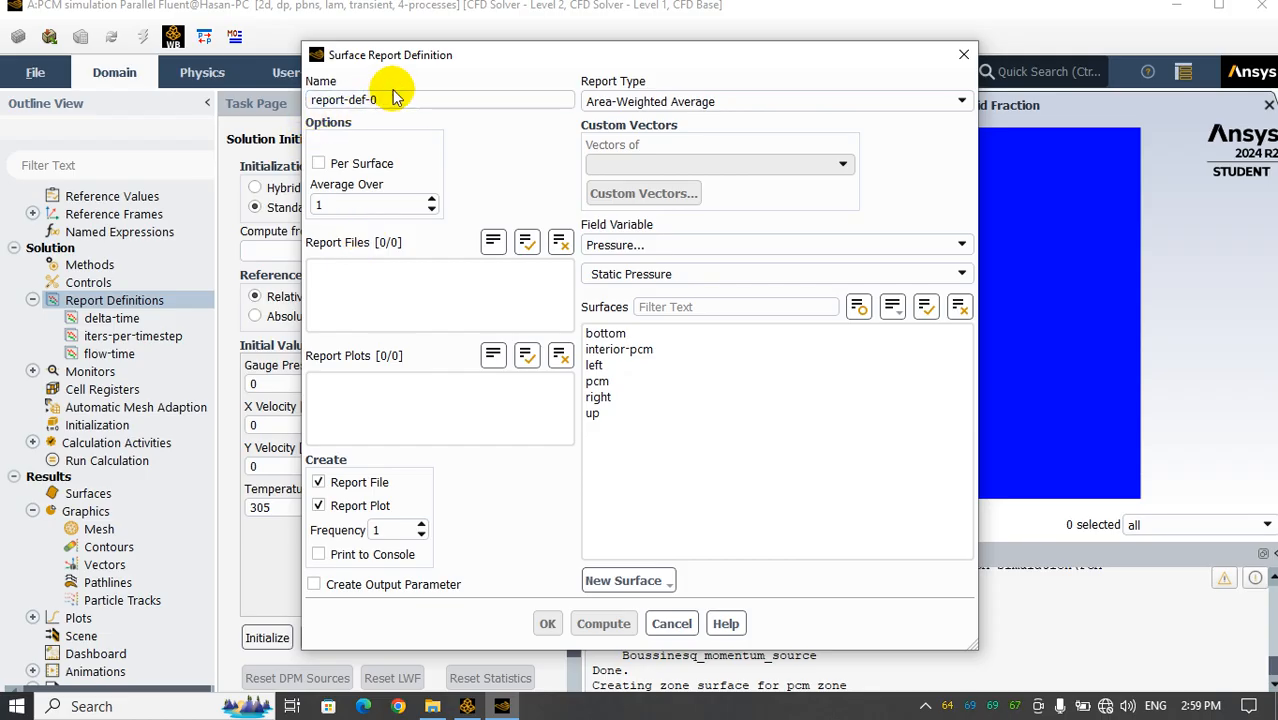
{"action": "double_click", "coordinate": [360, 99]}
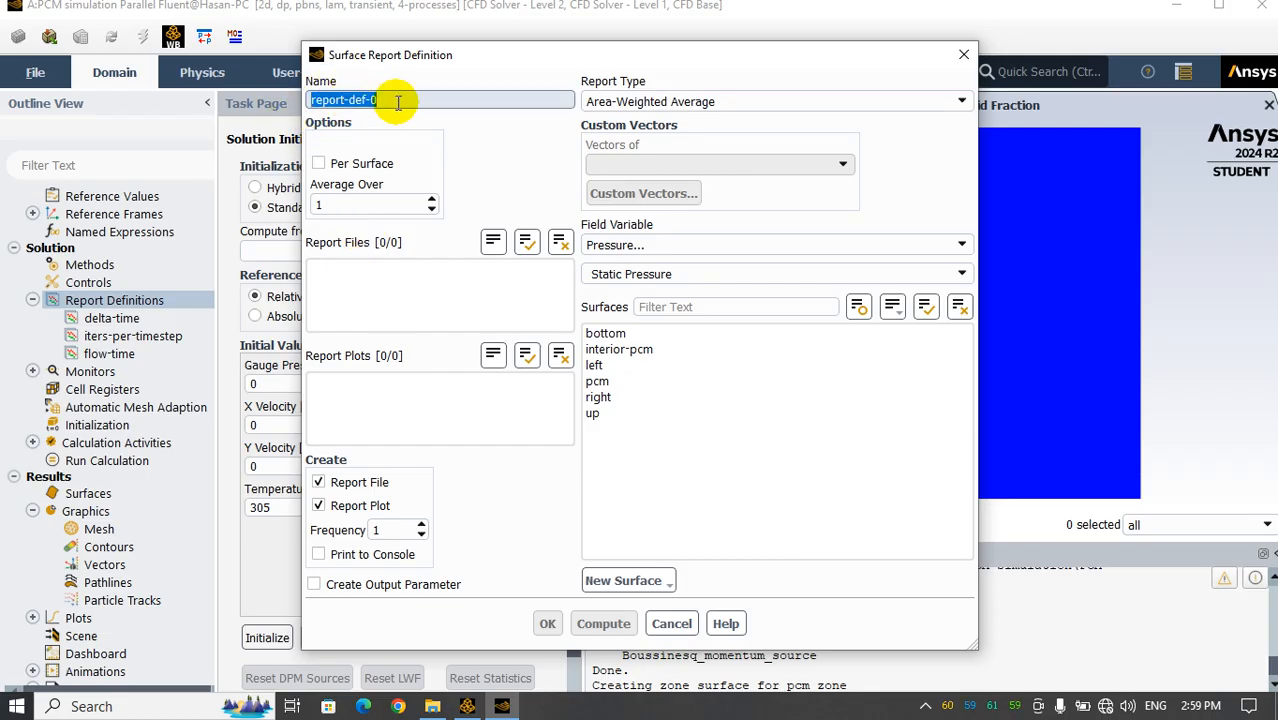
{"action": "left_click", "coordinate": [660, 245]}
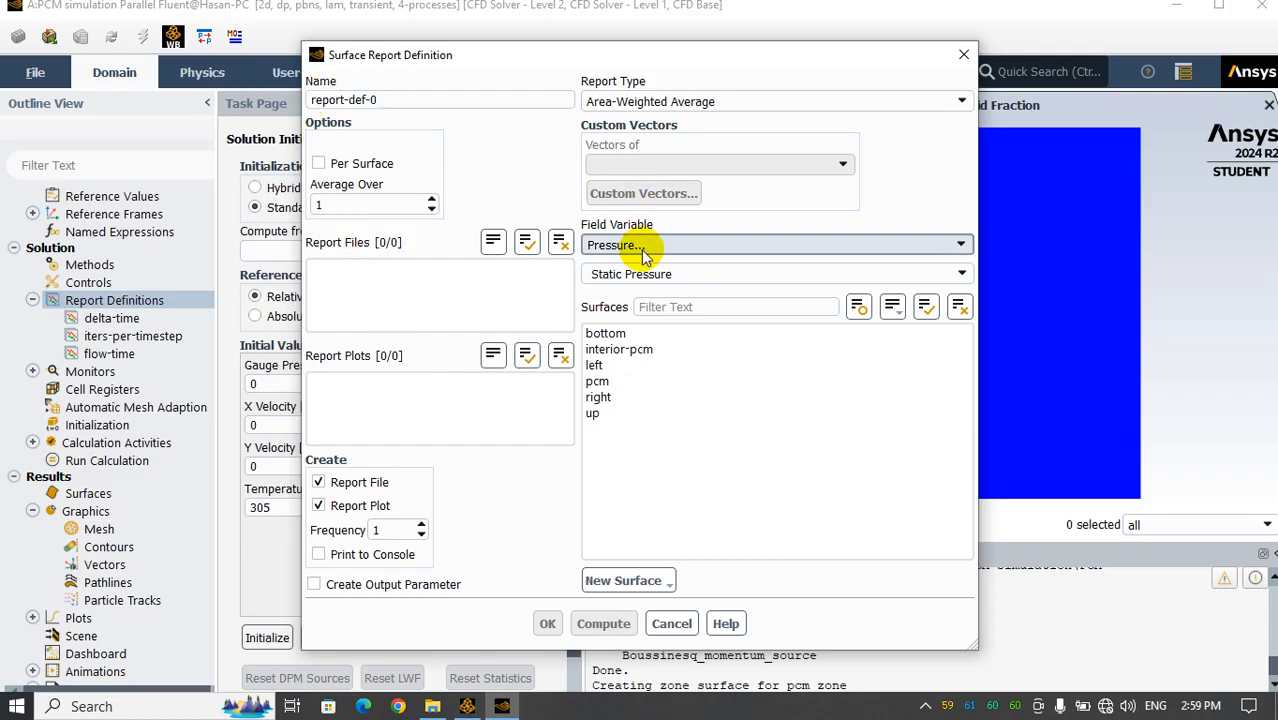
{"action": "left_click", "coordinate": [643, 325]}
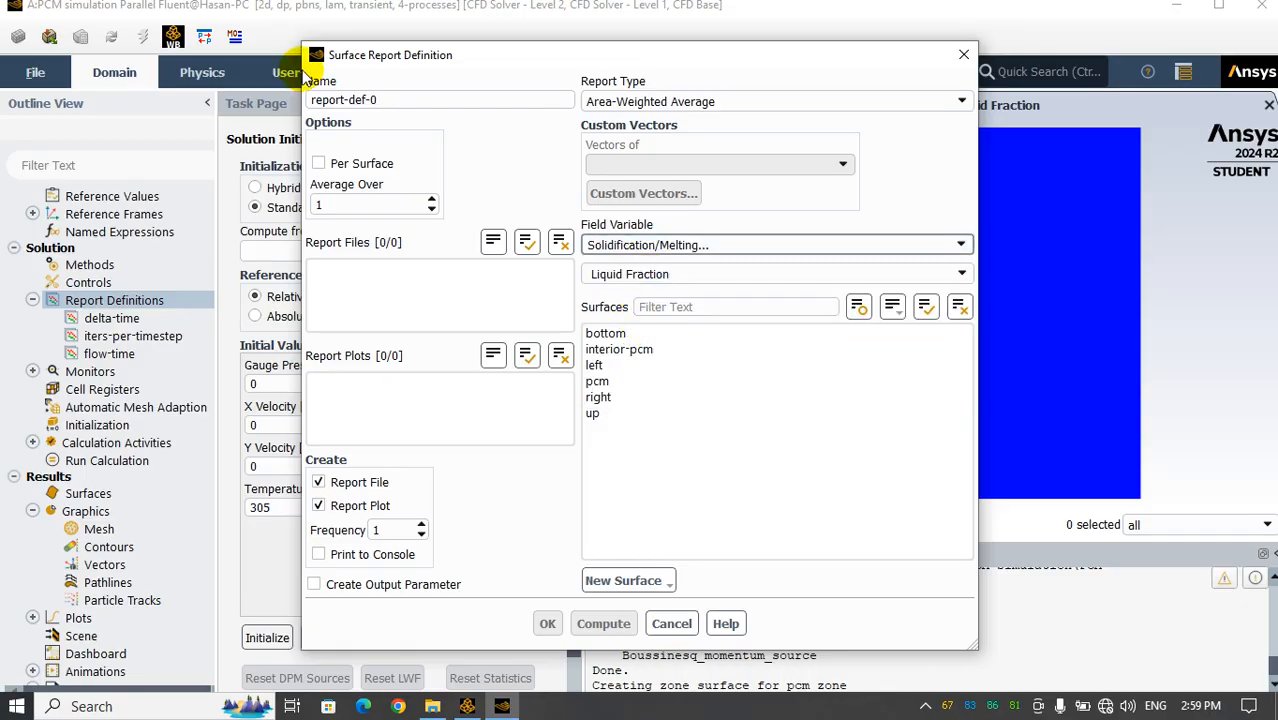
{"action": "double_click", "coordinate": [360, 99]}
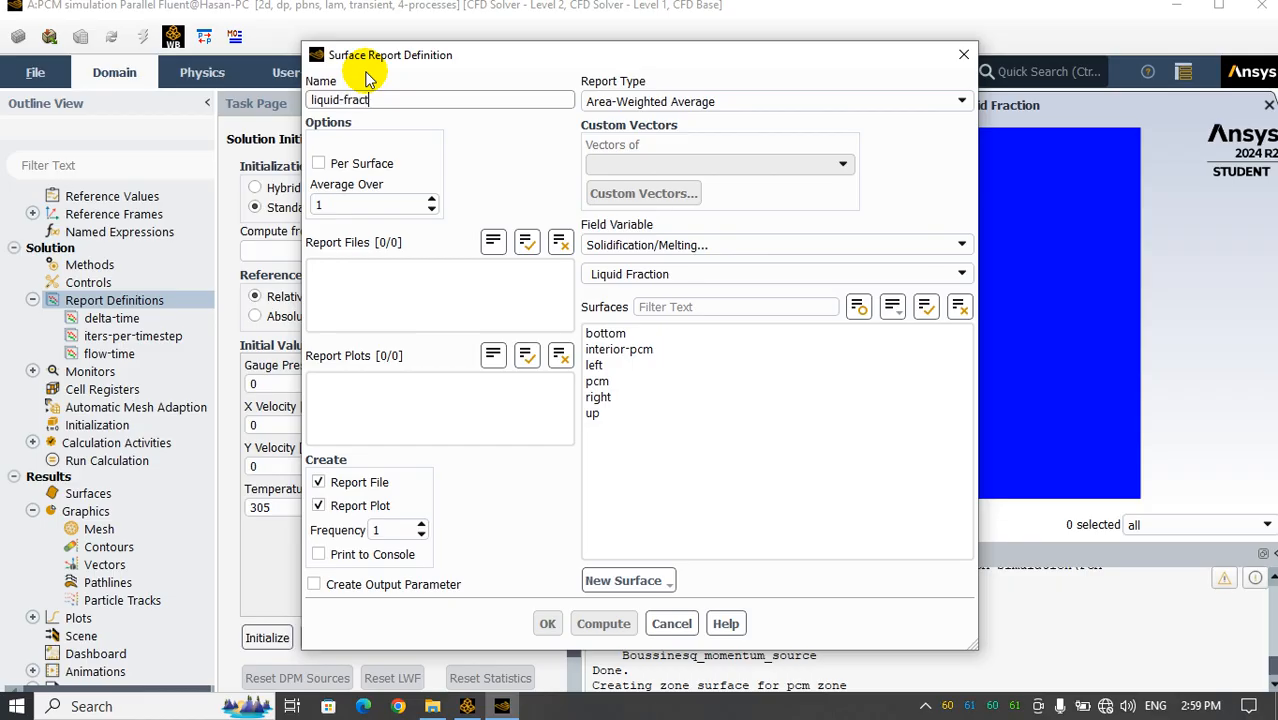
{"action": "left_click", "coordinate": [600, 382]}
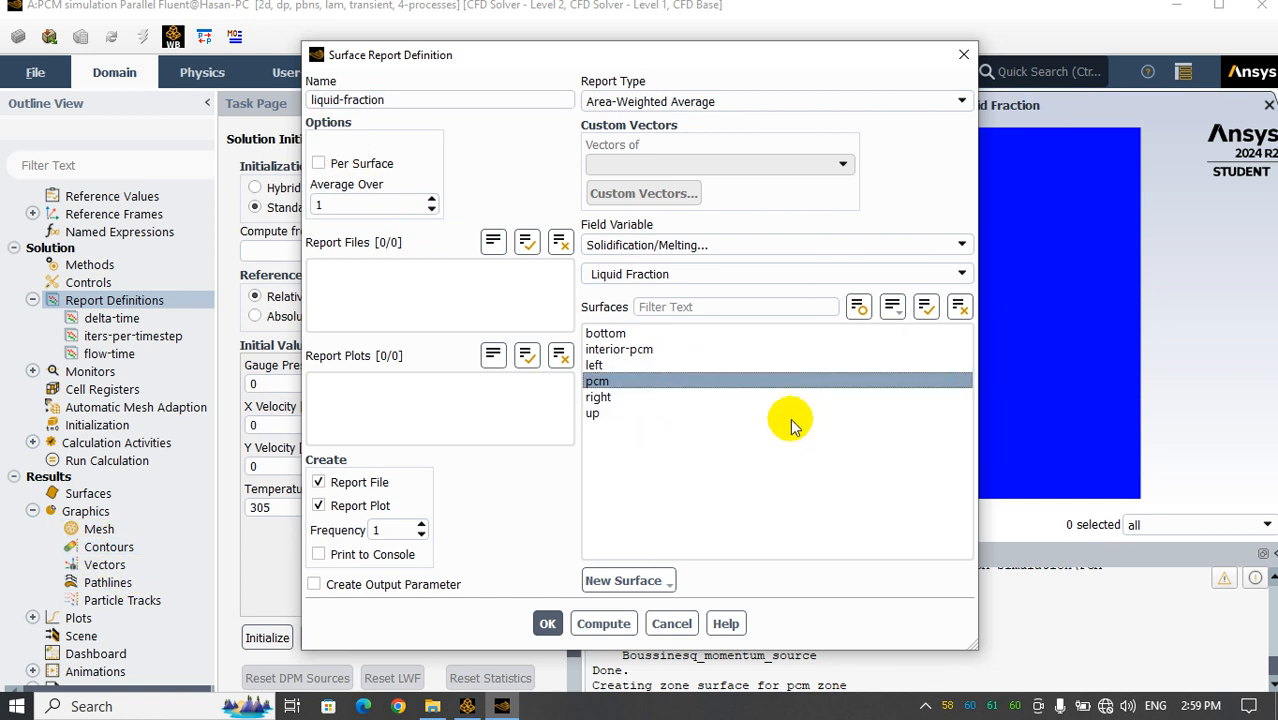
{"action": "left_click", "coordinate": [631, 386]}
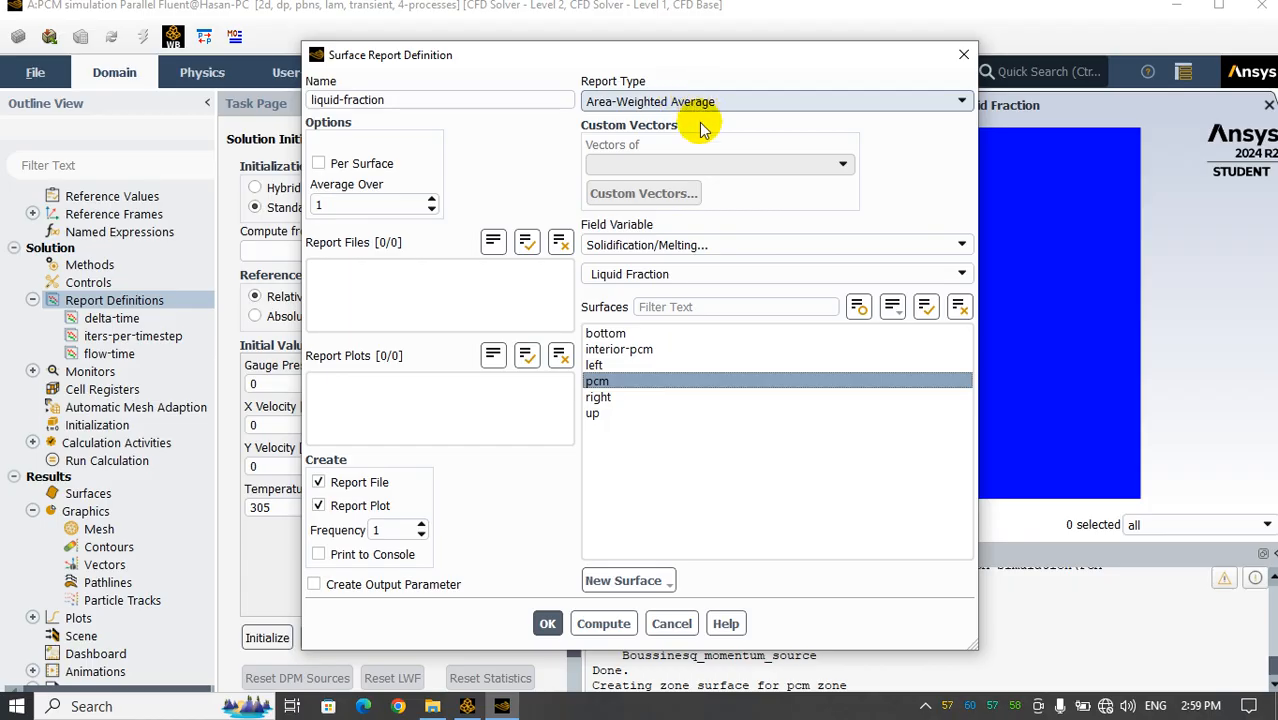
{"action": "left_click", "coordinate": [548, 624]}
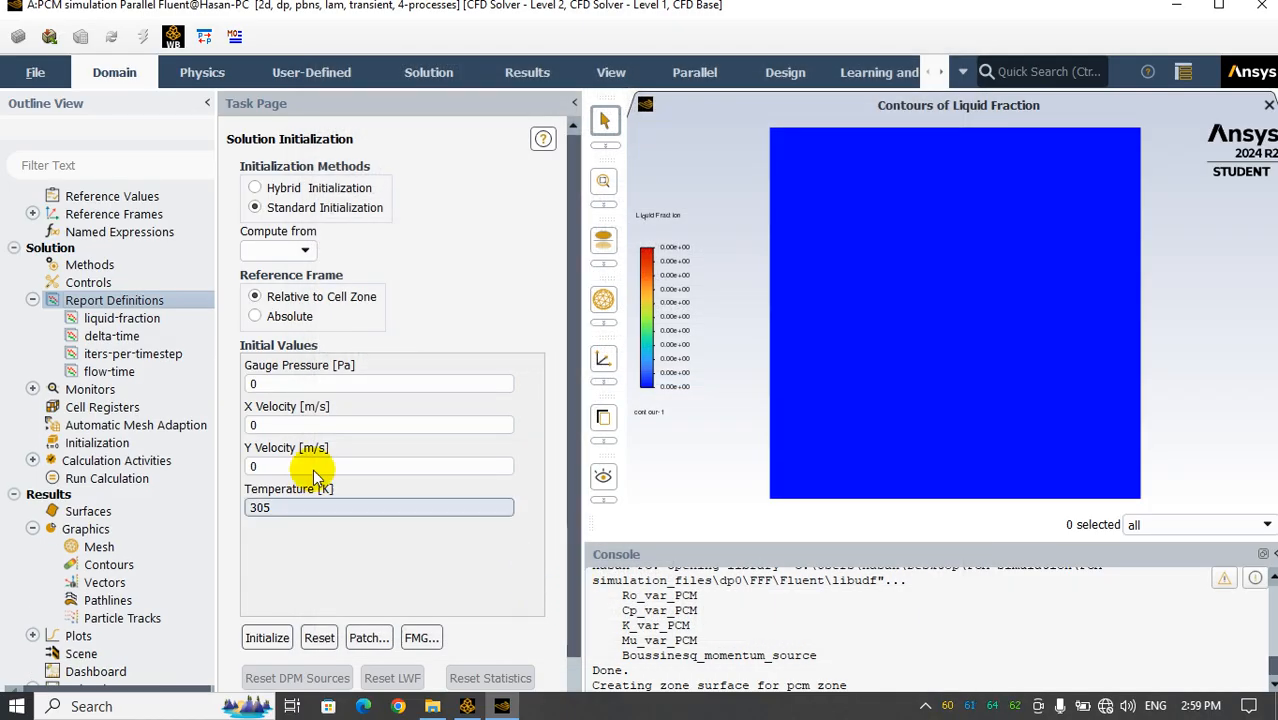
Review the settings of the liquid-fraction surface report definition, including its linked report file and report plot
{"action": "left_click", "coordinate": [122, 320]}
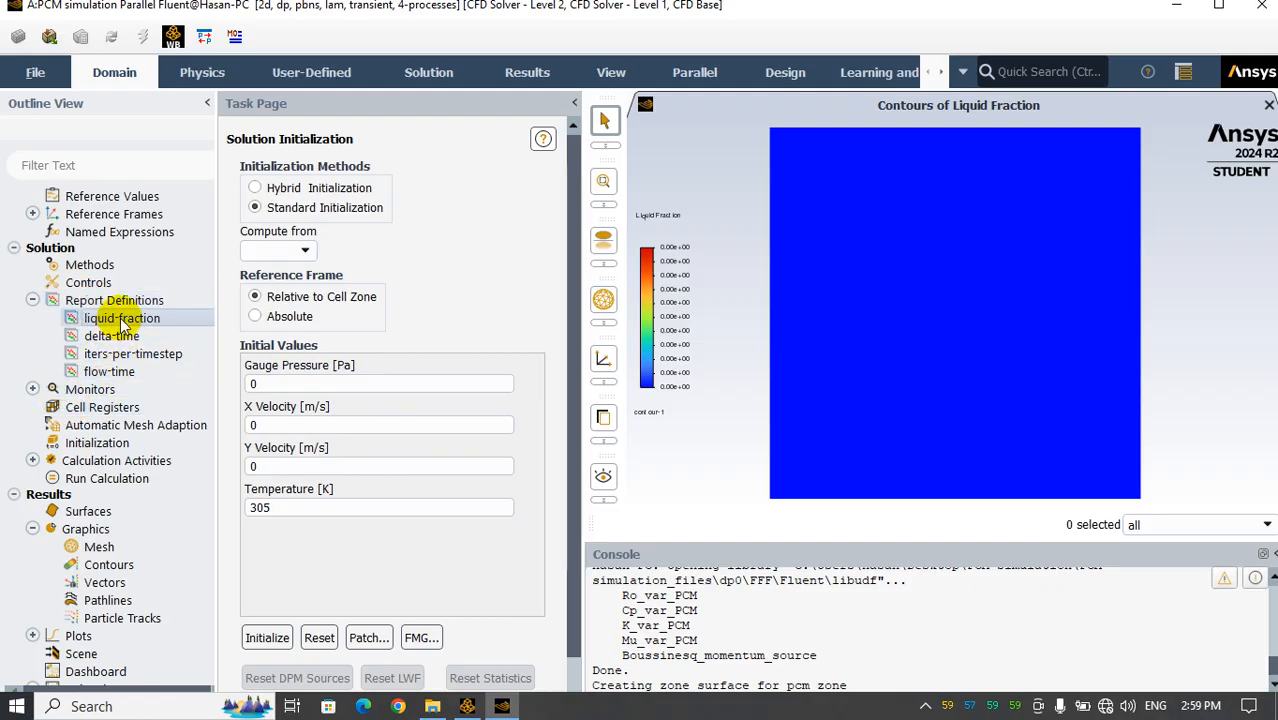
{"action": "double_click", "coordinate": [122, 320]}
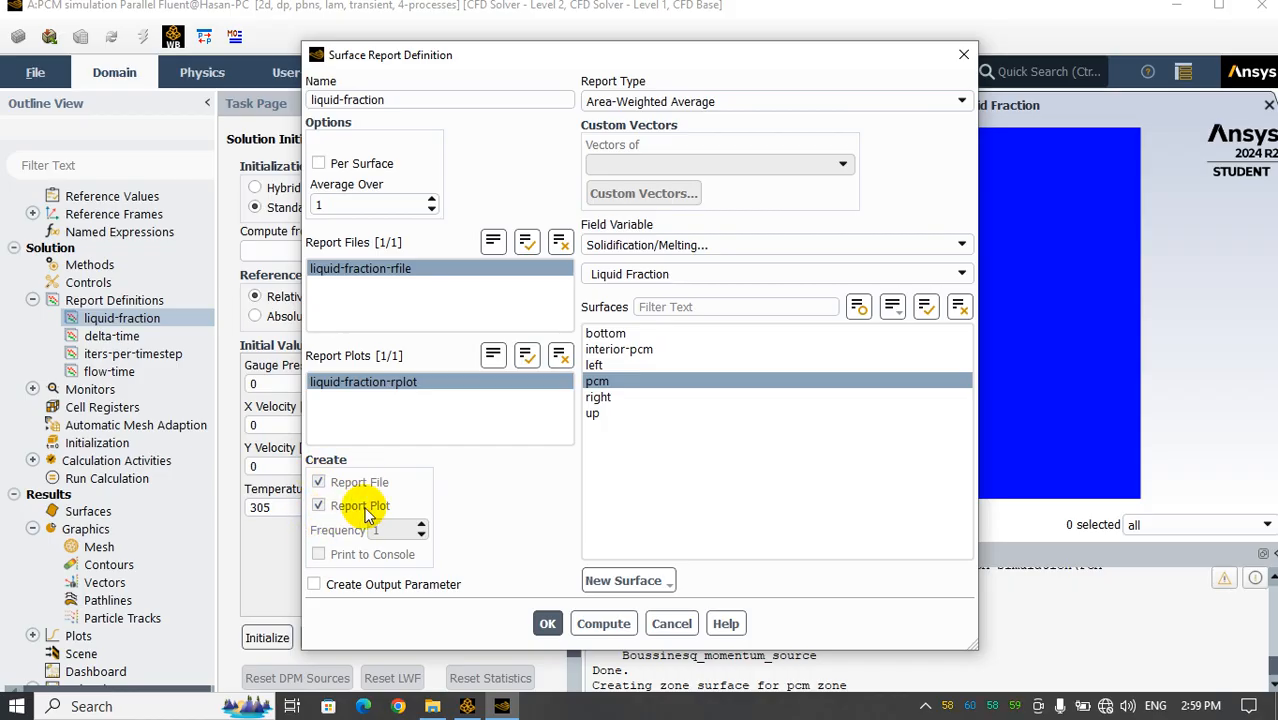
{"action": "left_click", "coordinate": [671, 623]}
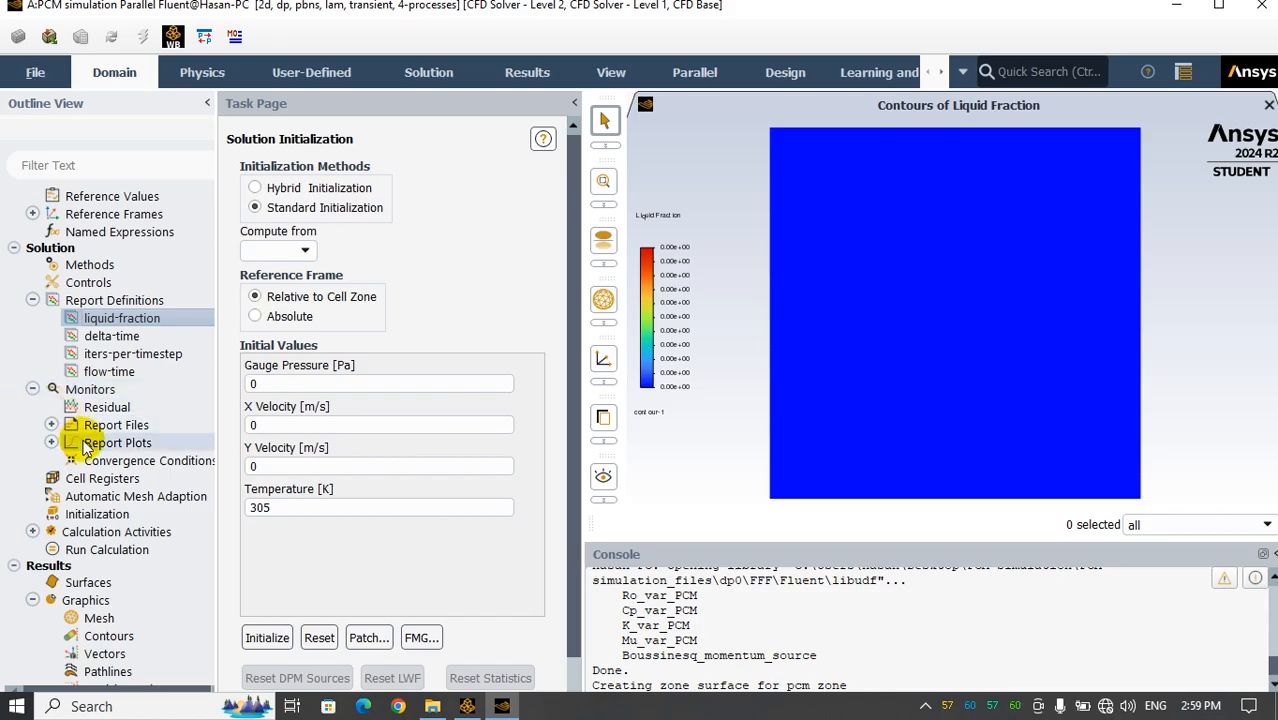
Reorder the selected report definitions in liquid-fraction-rfile so that flow-time comes before liquid-fraction
{"action": "left_click", "coordinate": [50, 425]}
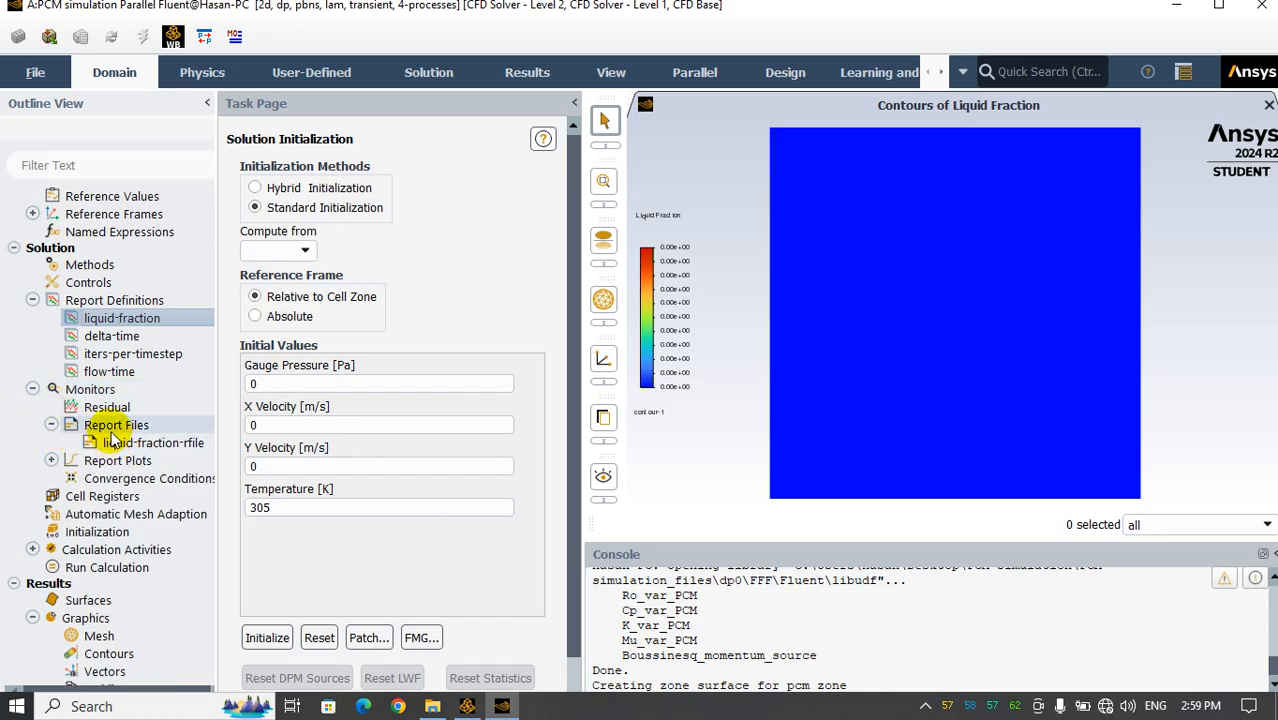
{"action": "double_click", "coordinate": [137, 443]}
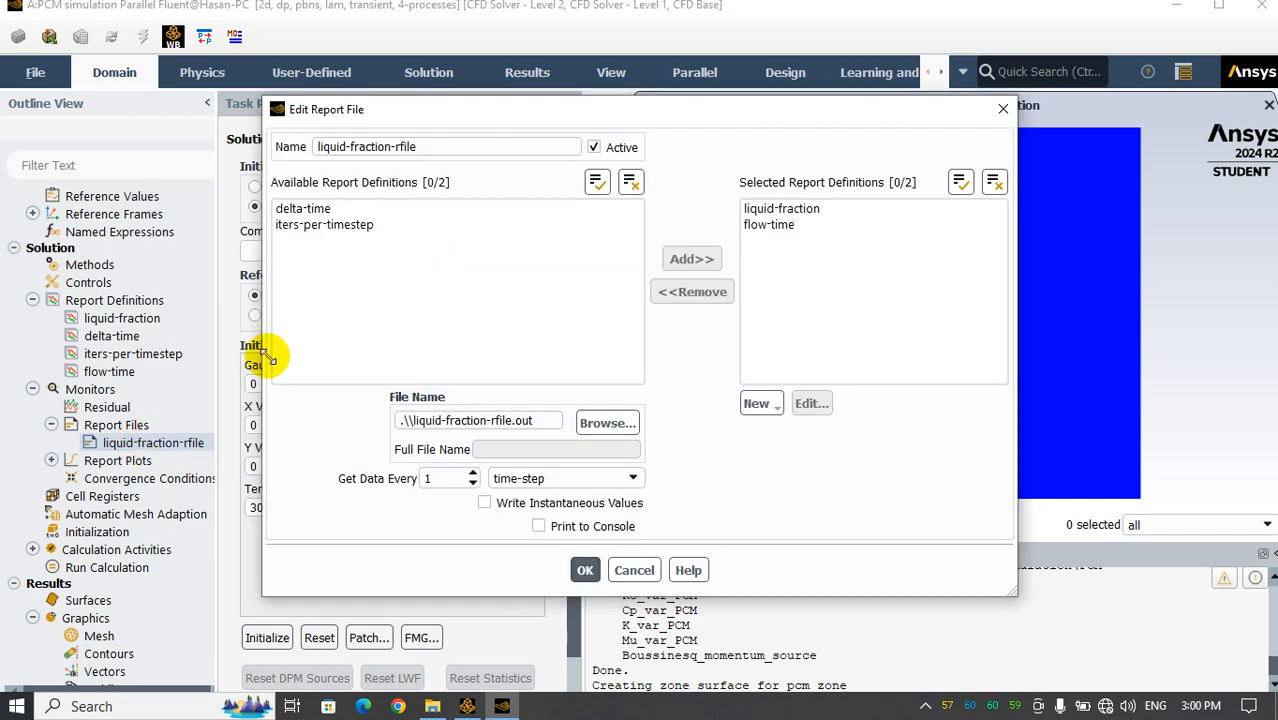
{"action": "left_click", "coordinate": [768, 225]}
{"action": "left_click", "coordinate": [692, 292]}
{"action": "left_click", "coordinate": [768, 212]}
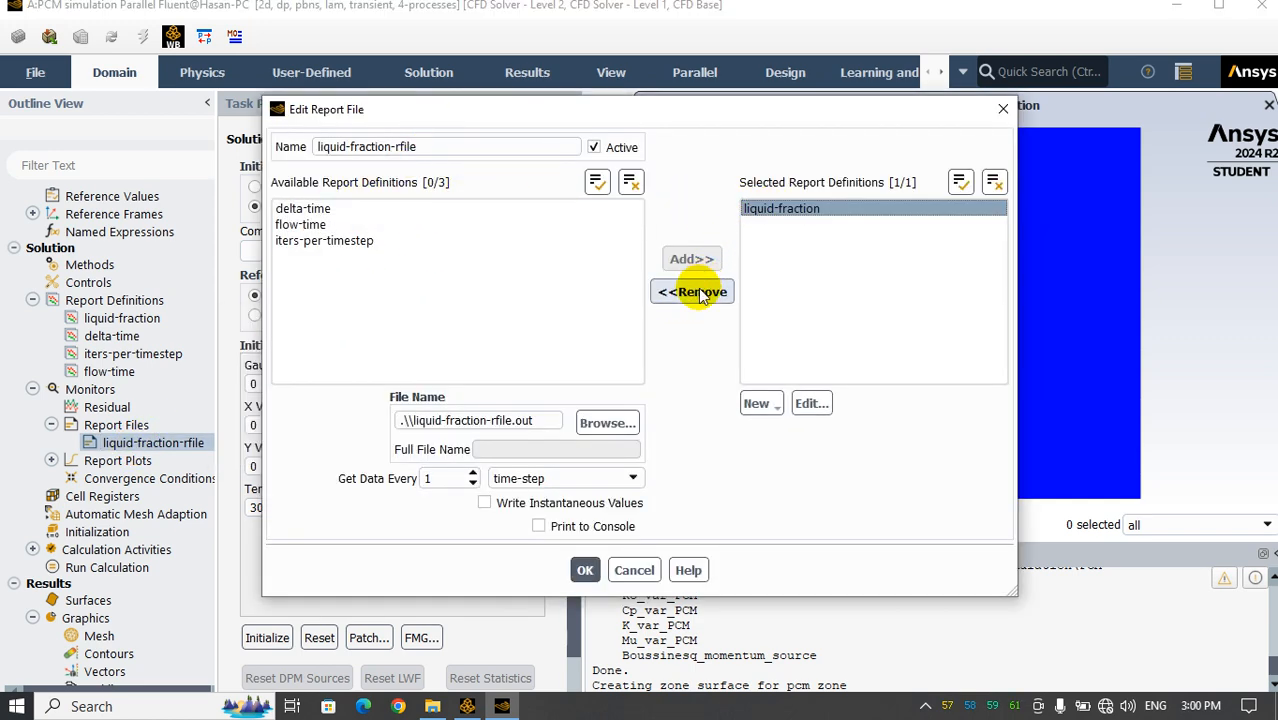
{"action": "left_click", "coordinate": [698, 291]}
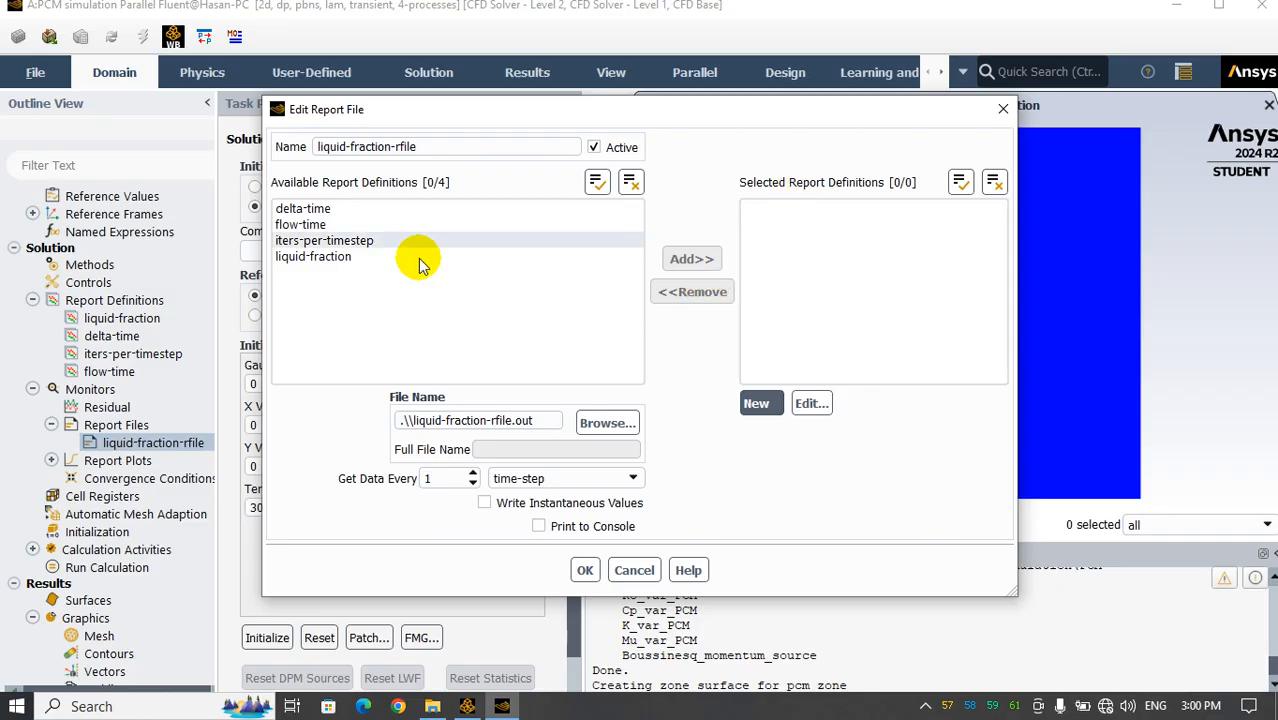
{"action": "left_click", "coordinate": [320, 224]}
{"action": "left_click", "coordinate": [691, 259]}
{"action": "left_click", "coordinate": [340, 241]}
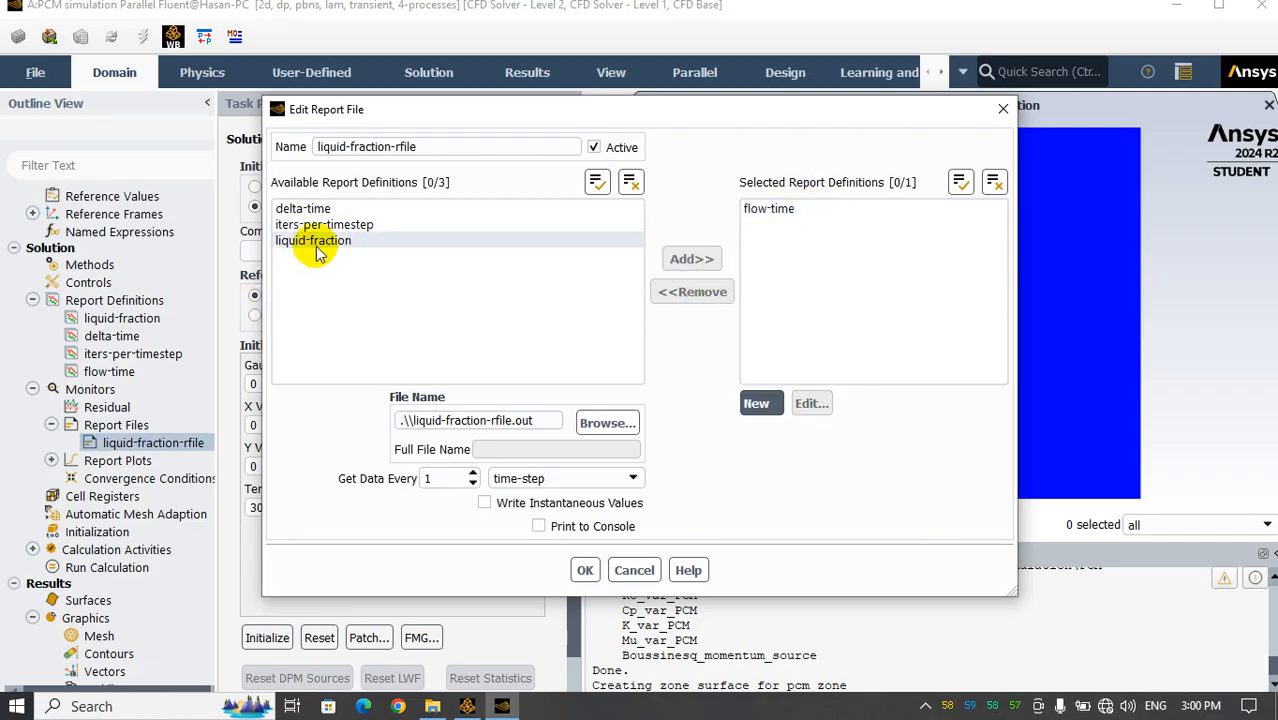
{"action": "left_click", "coordinate": [691, 259]}
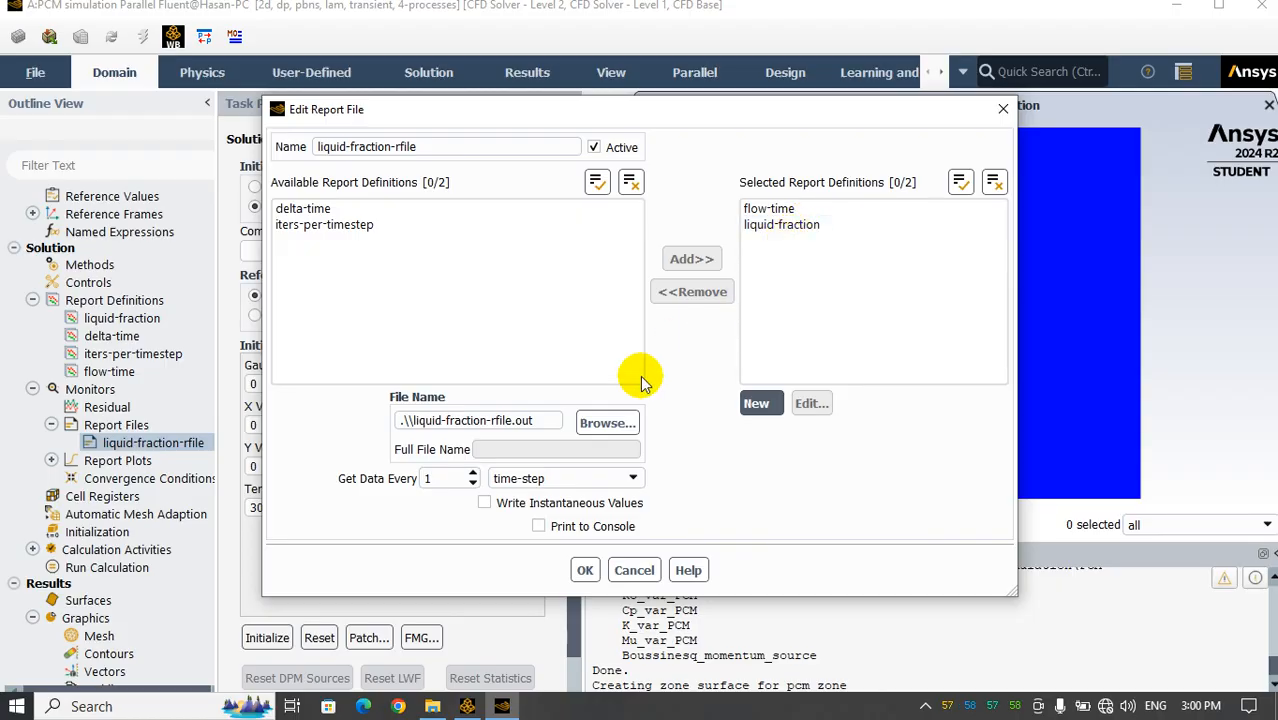
{"action": "left_click", "coordinate": [603, 421]}
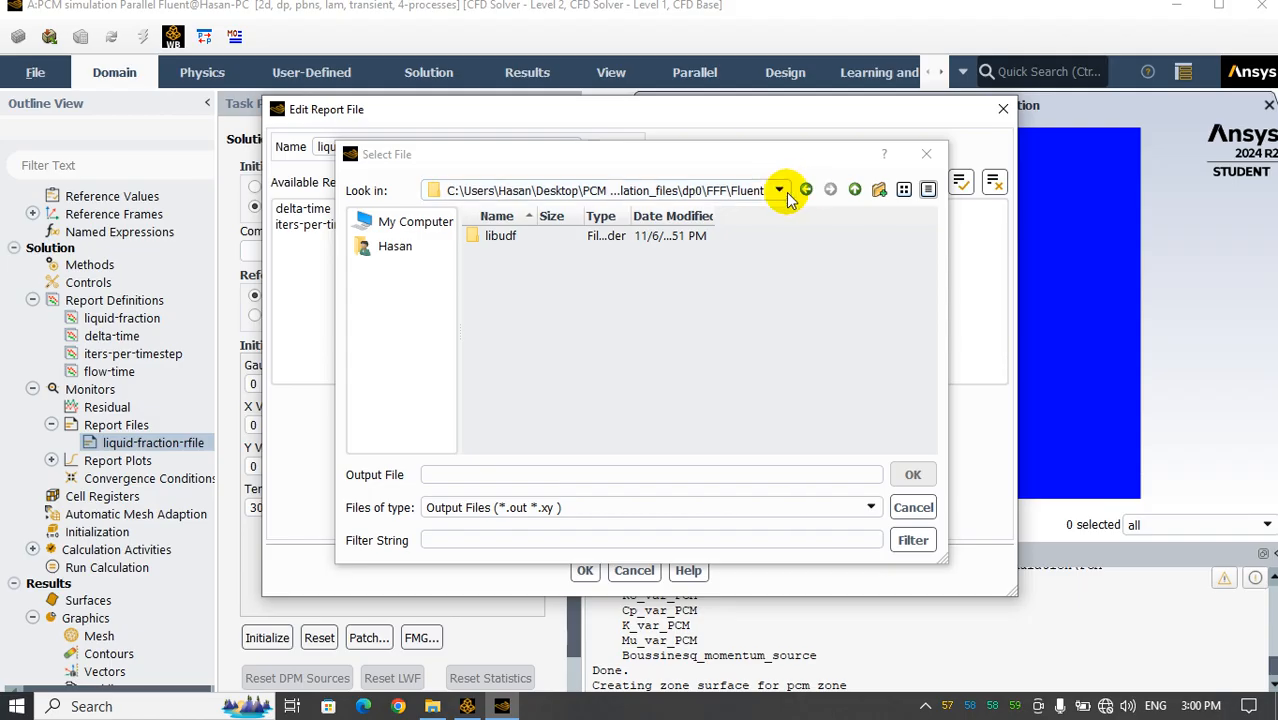
{"action": "left_click", "coordinate": [443, 476]}
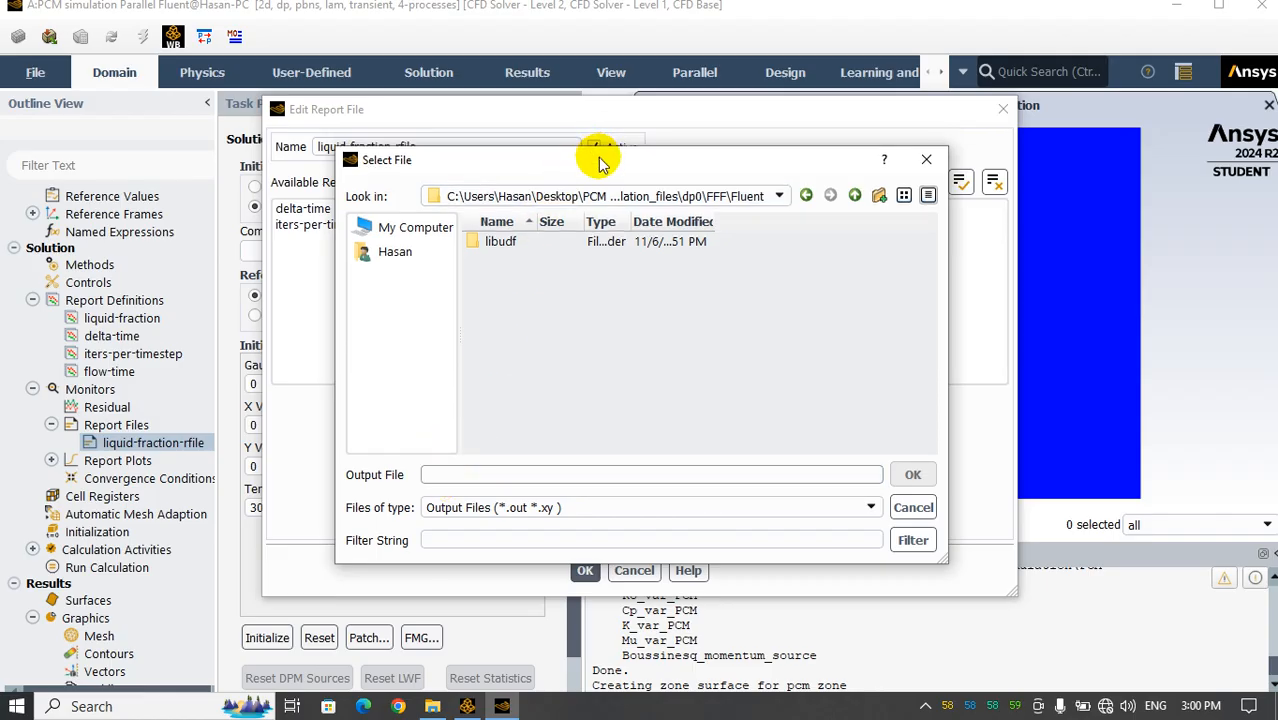
{"action": "left_click_drag", "start_coordinate": [599, 157], "coordinate": [820, 263]}
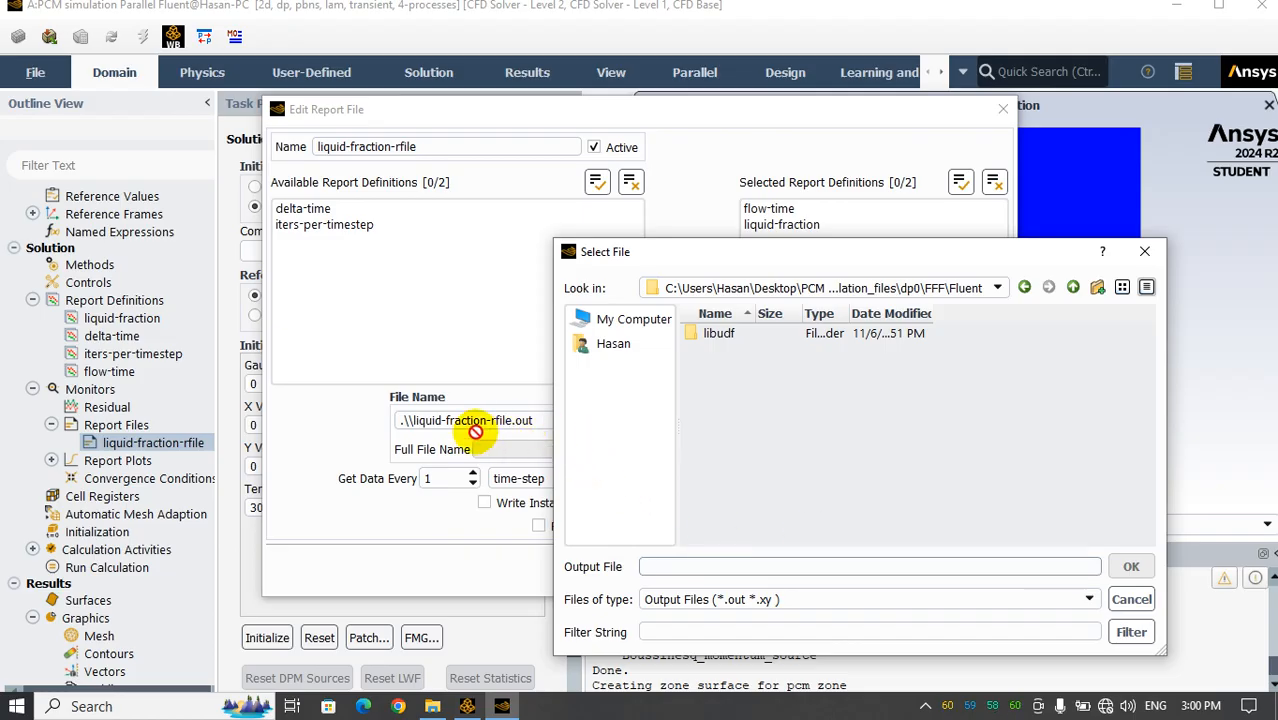
{"action": "left_click", "coordinate": [1115, 599]}
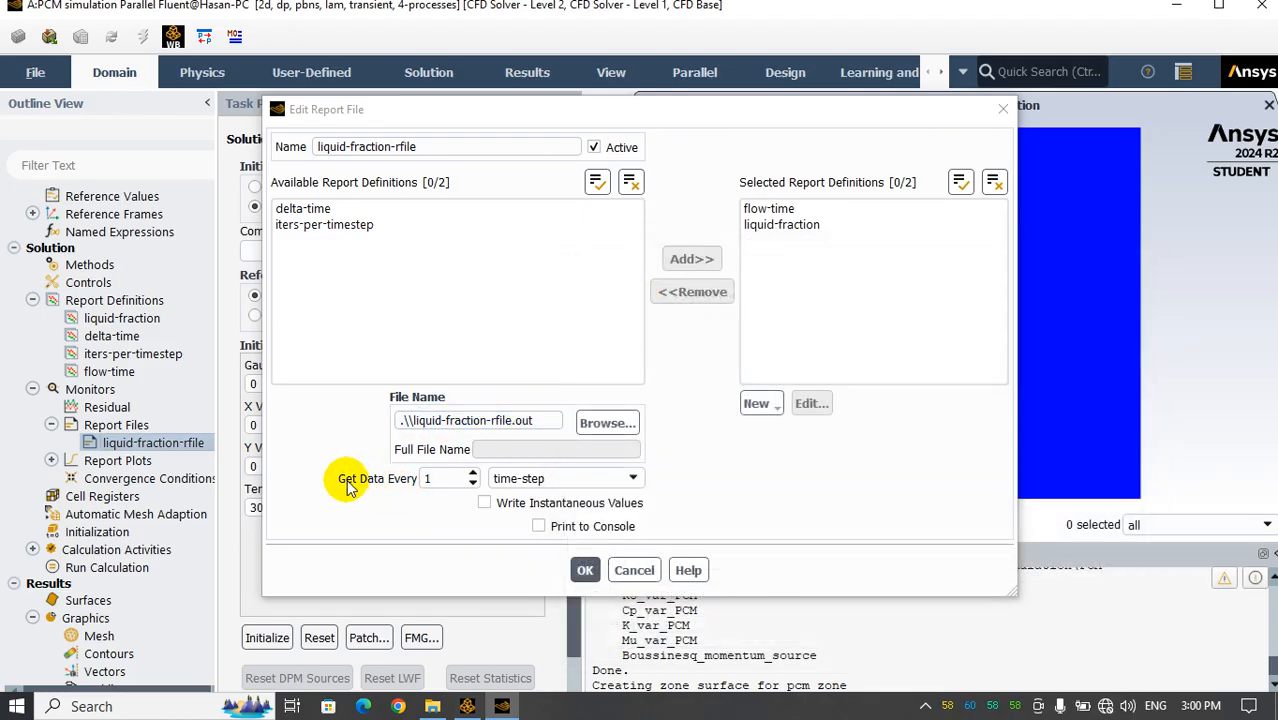
Set the liquid-fraction-rfile report file to get data every 10 time-steps and apply its settings
{"action": "left_click", "coordinate": [443, 479]}
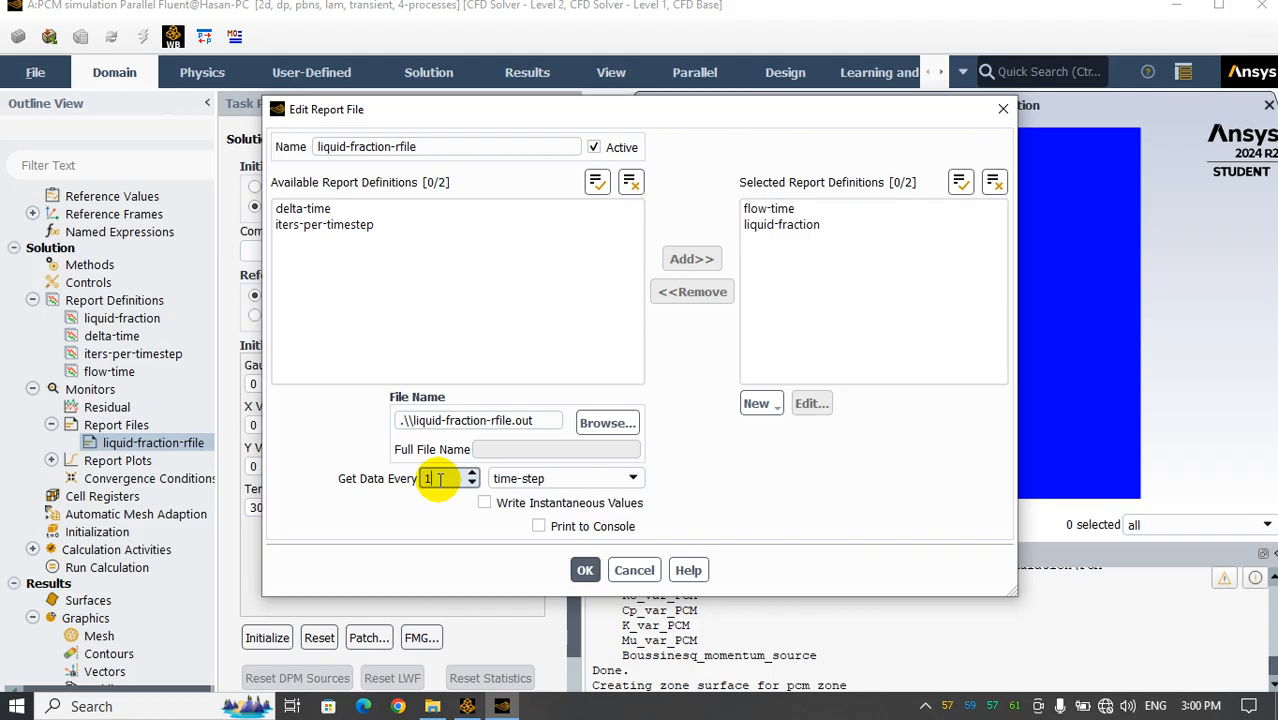
{"action": "type", "text": "0"}
{"action": "left_click", "coordinate": [585, 570]}
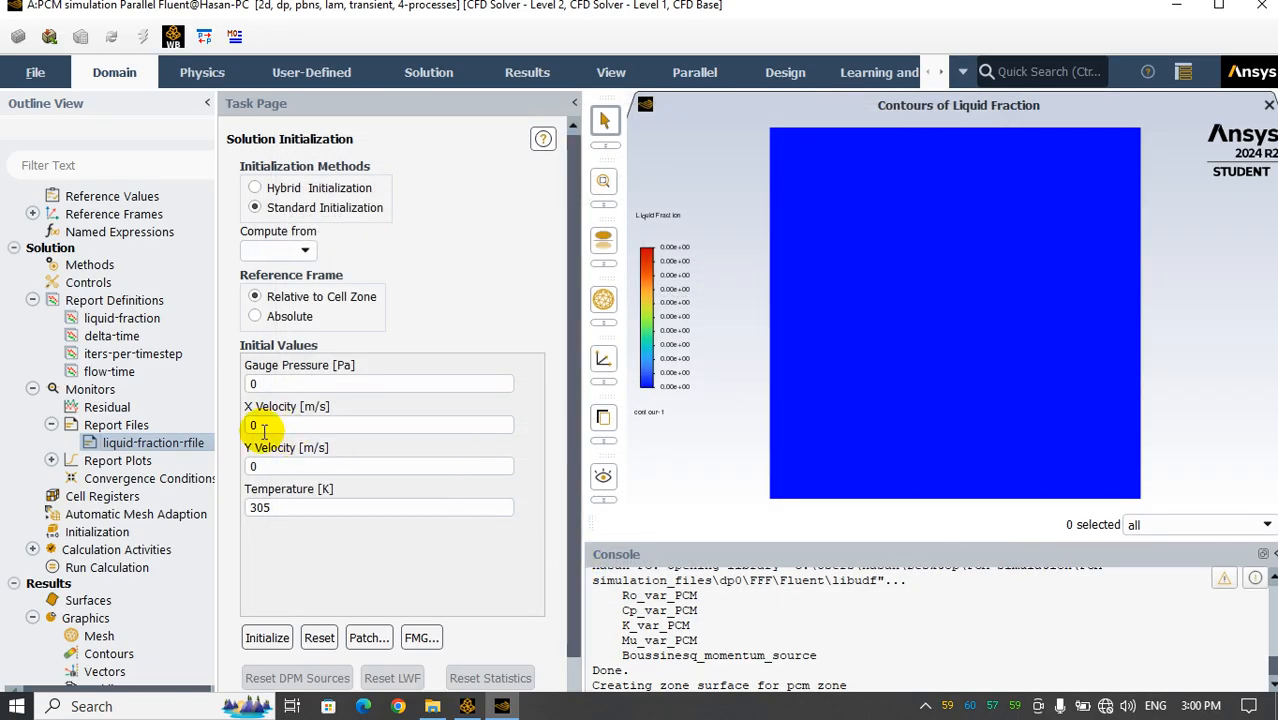
Set the liquid-fraction-rplot report plot to get data every 10 time-steps
{"action": "left_click", "coordinate": [51, 460]}
{"action": "left_click", "coordinate": [140, 480]}
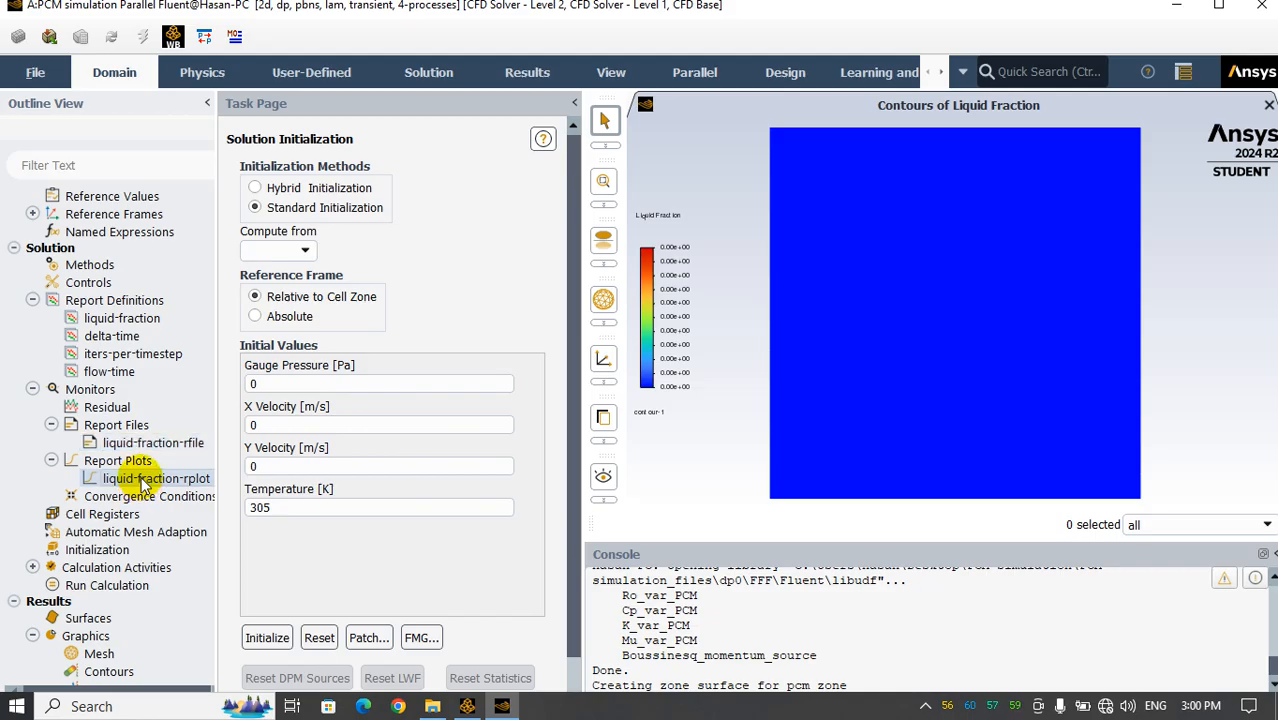
{"action": "right_click", "coordinate": [164, 474]}
{"action": "left_click", "coordinate": [207, 490]}
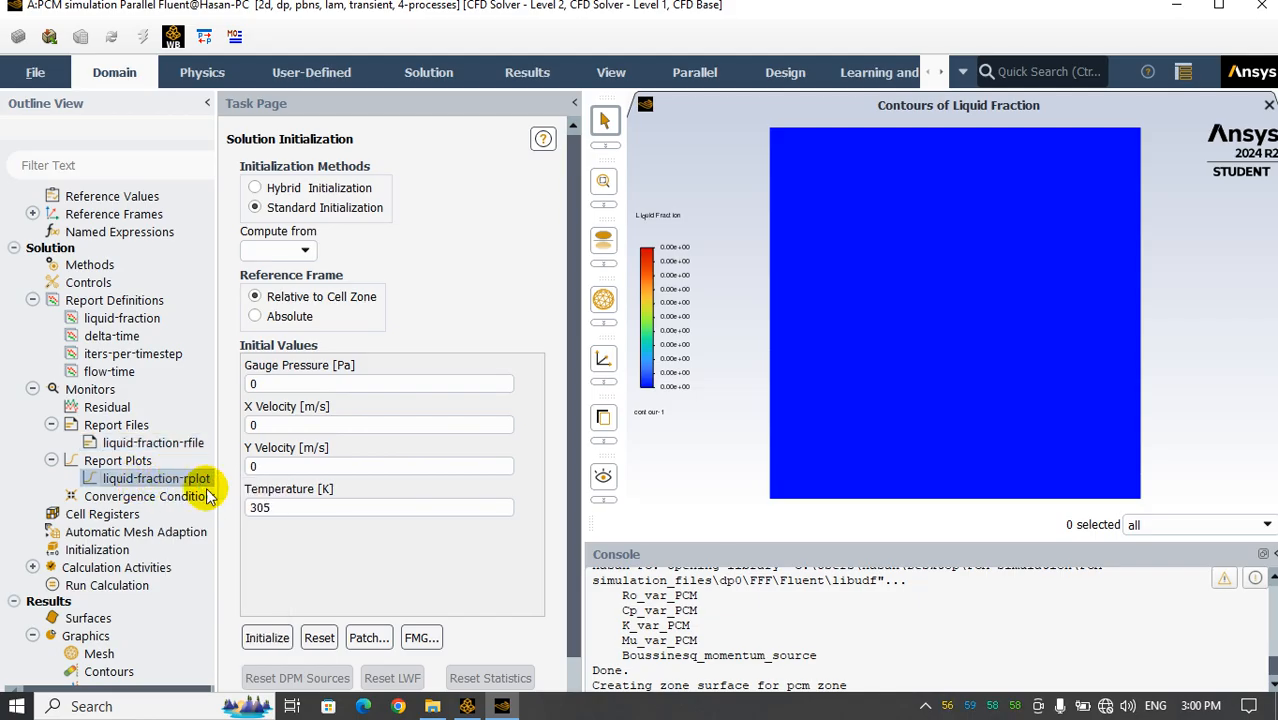
{"action": "left_click", "coordinate": [430, 411]}
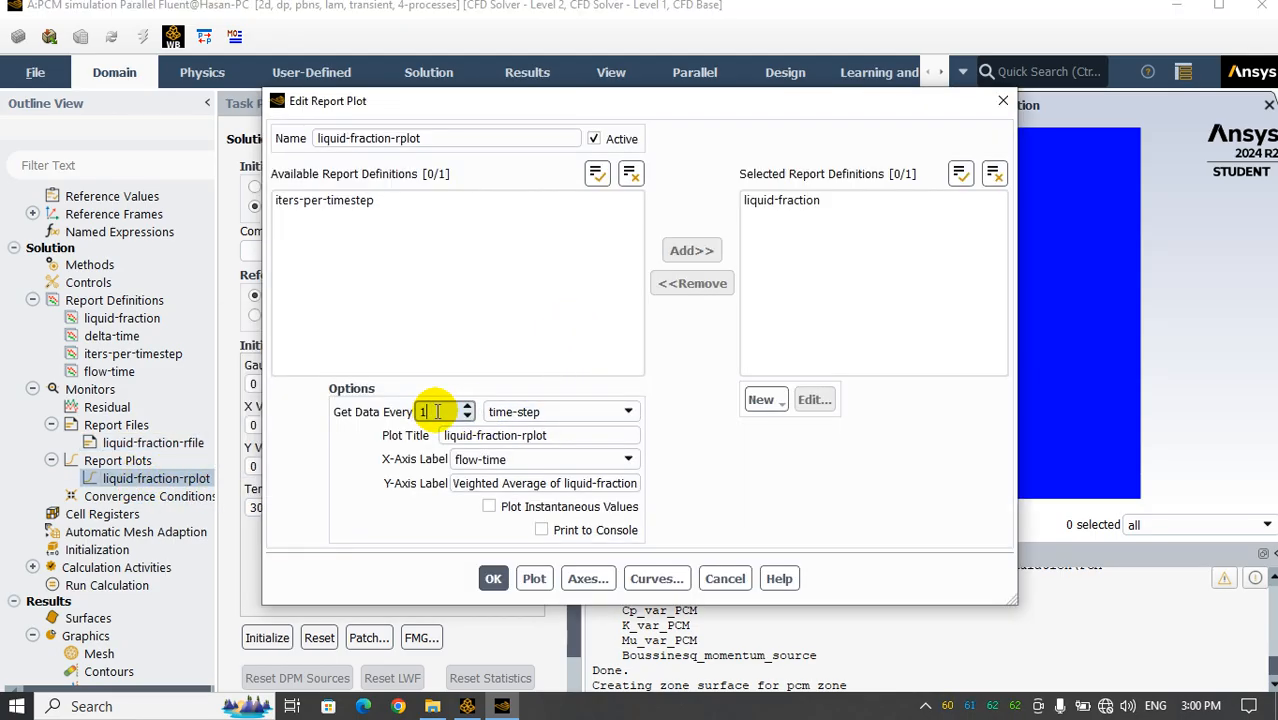
{"action": "type", "text": "0"}
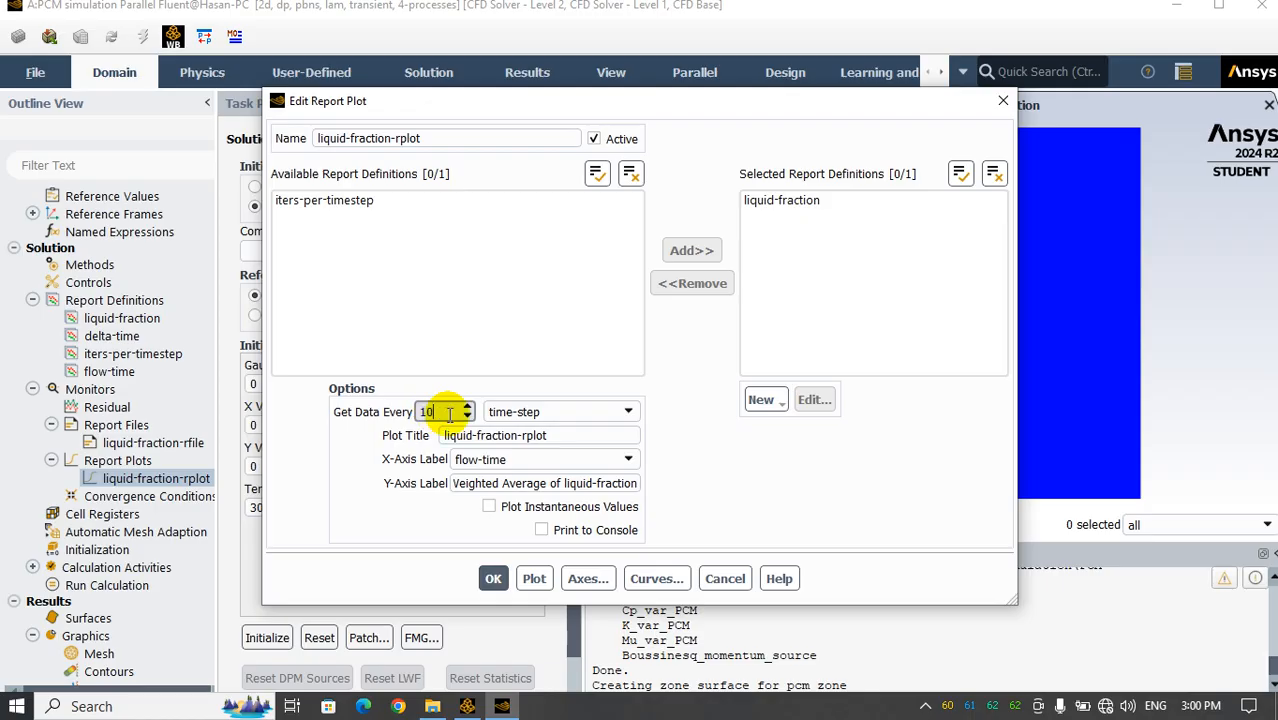
{"action": "left_click", "coordinate": [805, 205]}
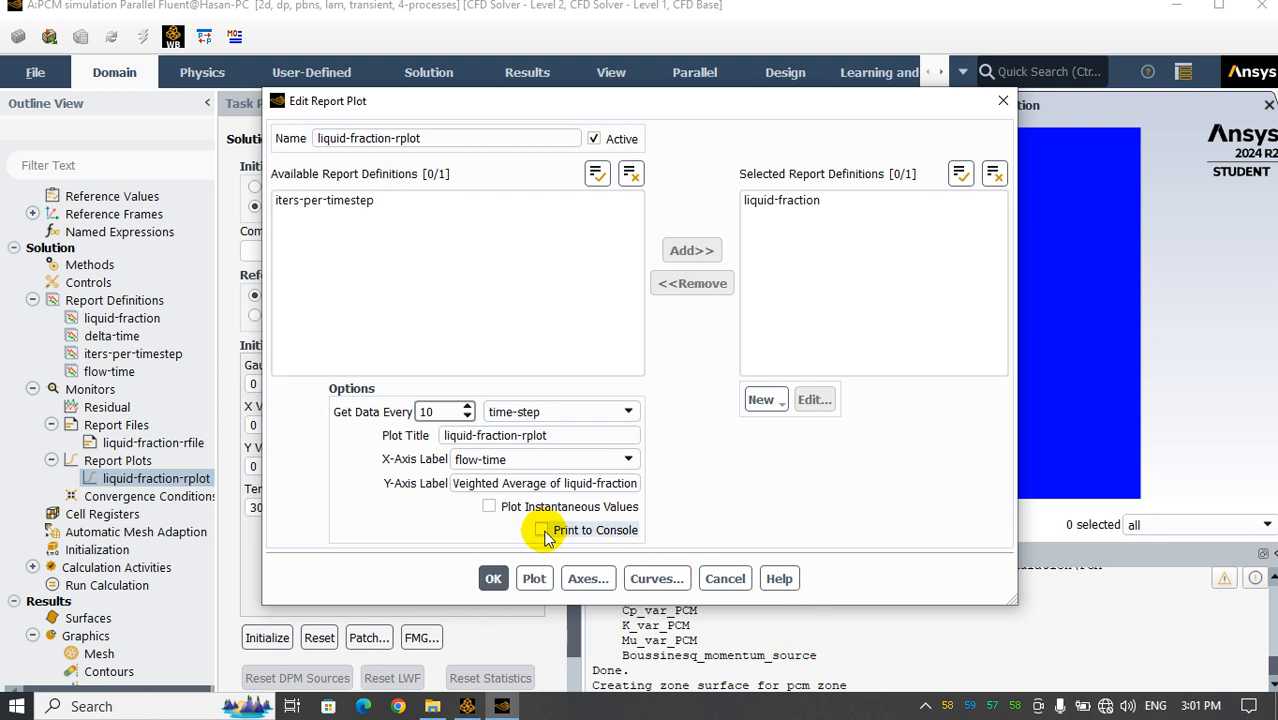
{"action": "left_click", "coordinate": [493, 578]}
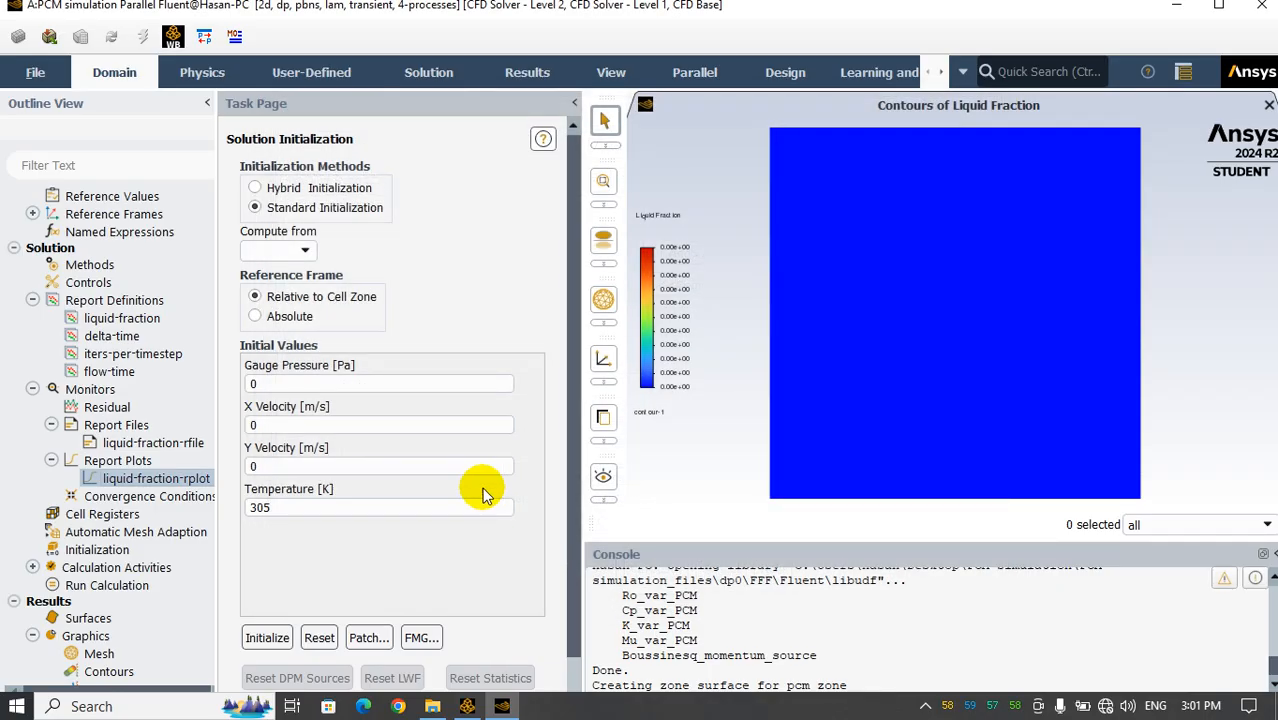
Reinitialize the solution with standard initialization, using the existing initial values
{"action": "left_click", "coordinate": [51, 425]}
{"action": "left_click", "coordinate": [51, 443]}
{"action": "left_click", "coordinate": [33, 389]}
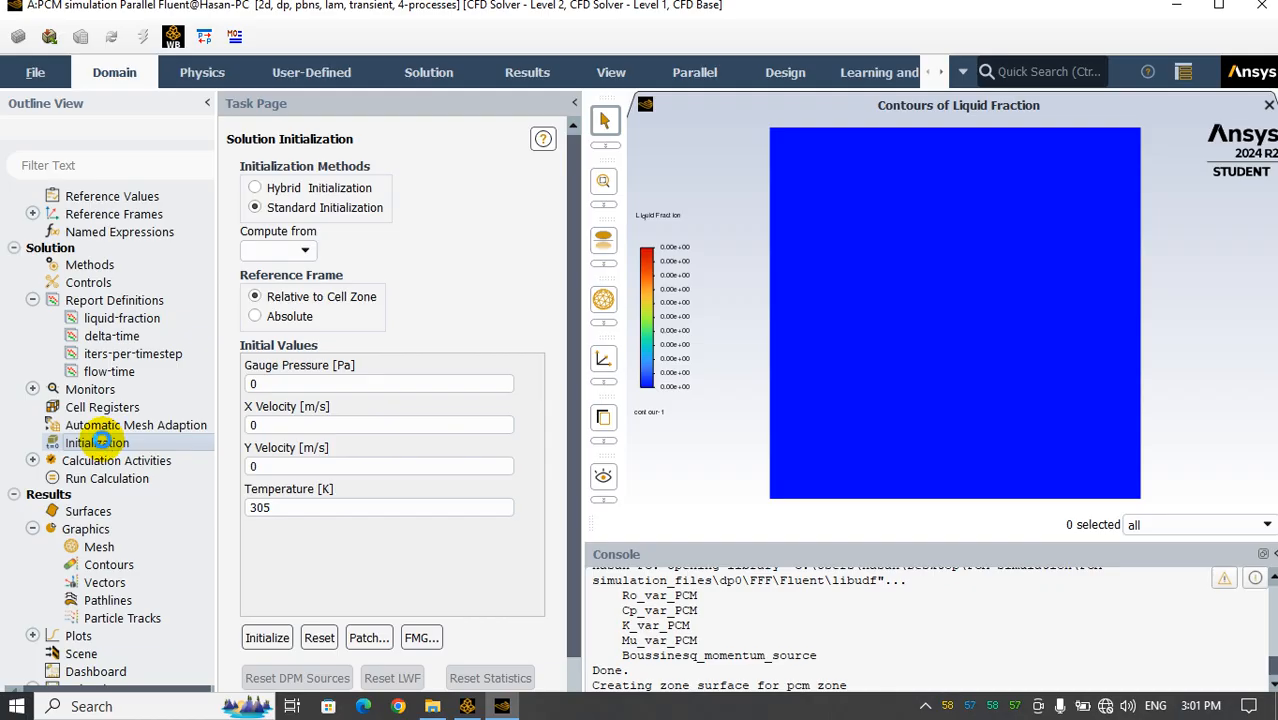
{"action": "left_click", "coordinate": [267, 637]}
{"action": "left_click", "coordinate": [719, 395]}
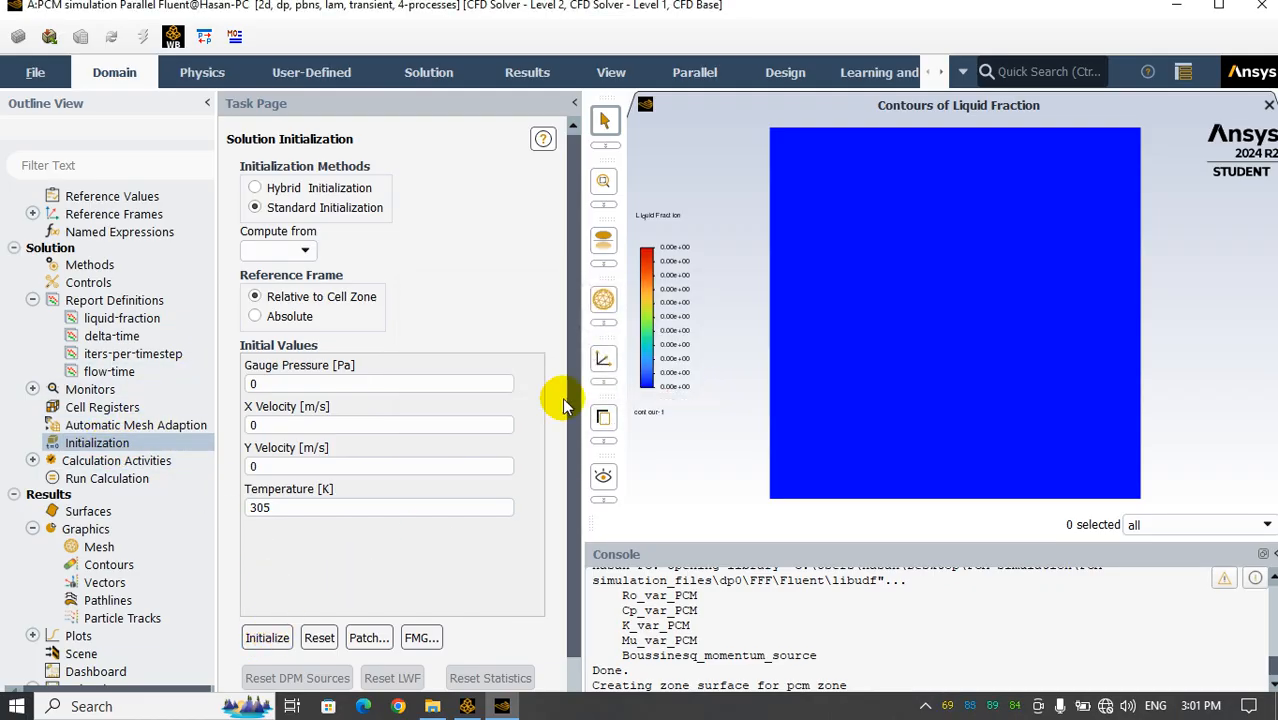
Set the run calculation's time step size to 0.1 s and the number of time steps to 20000
{"action": "left_click", "coordinate": [89, 461]}
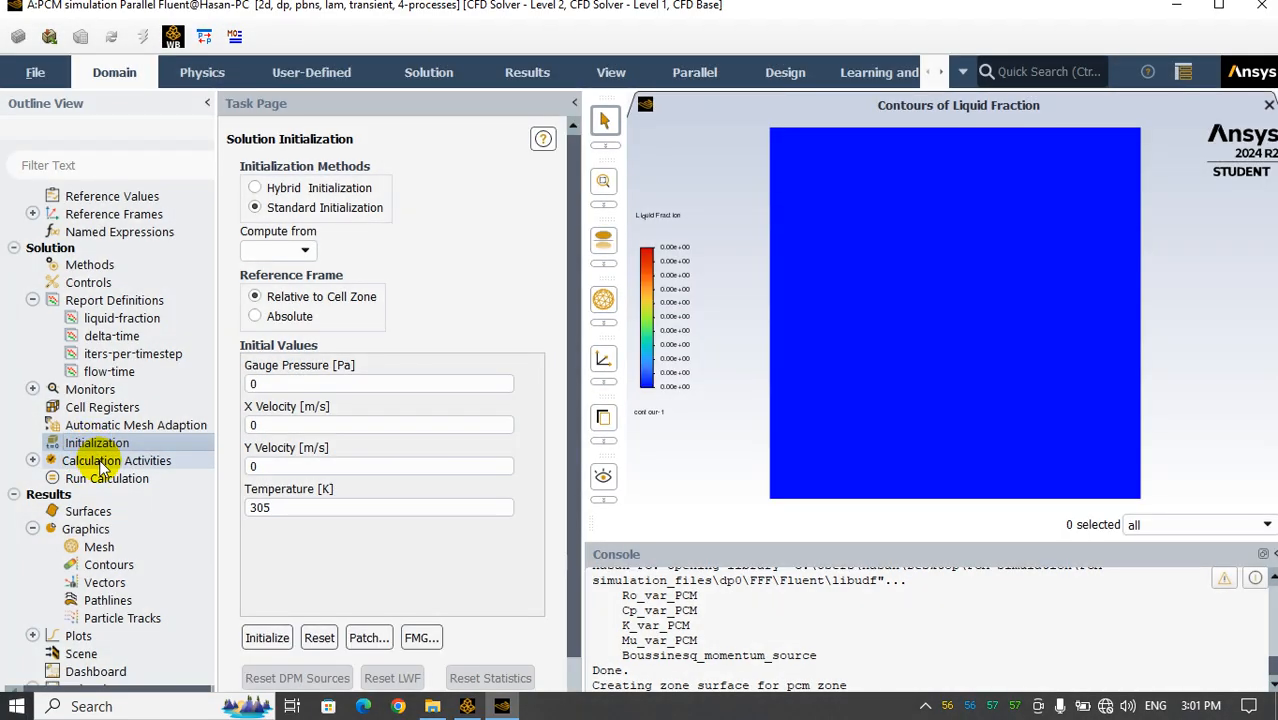
{"action": "left_click", "coordinate": [91, 461]}
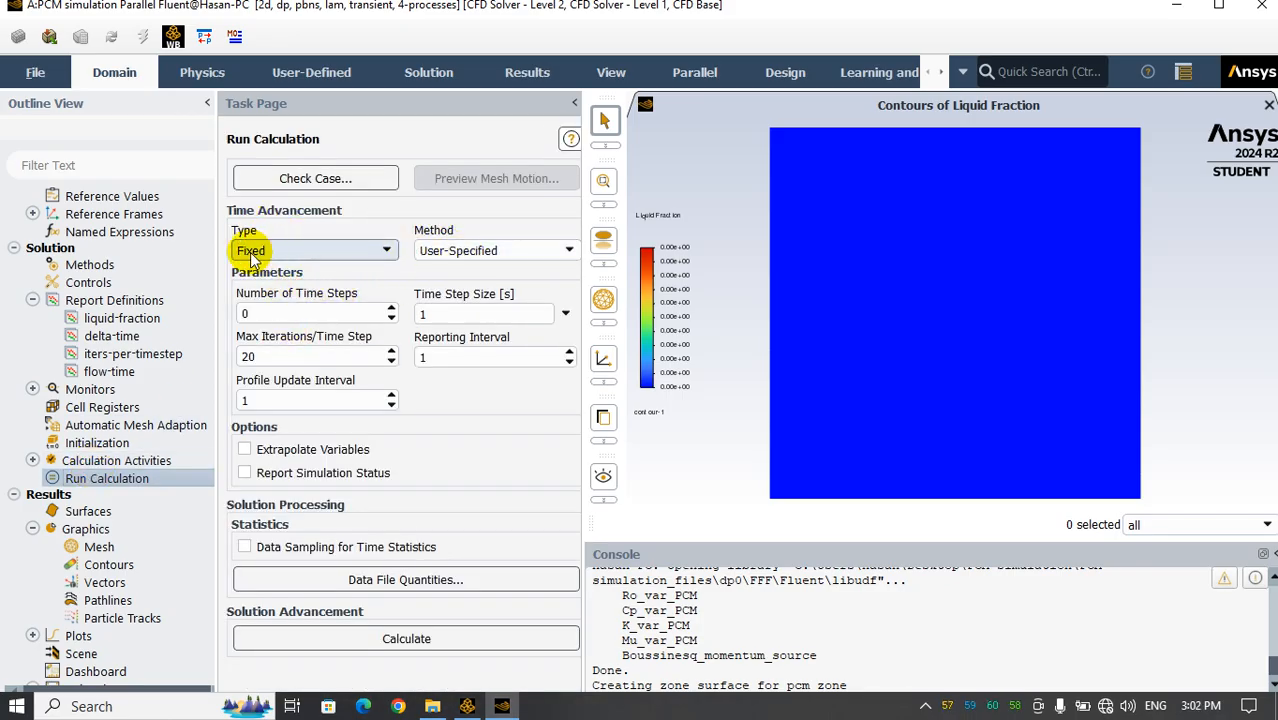
{"action": "left_click", "coordinate": [432, 314]}
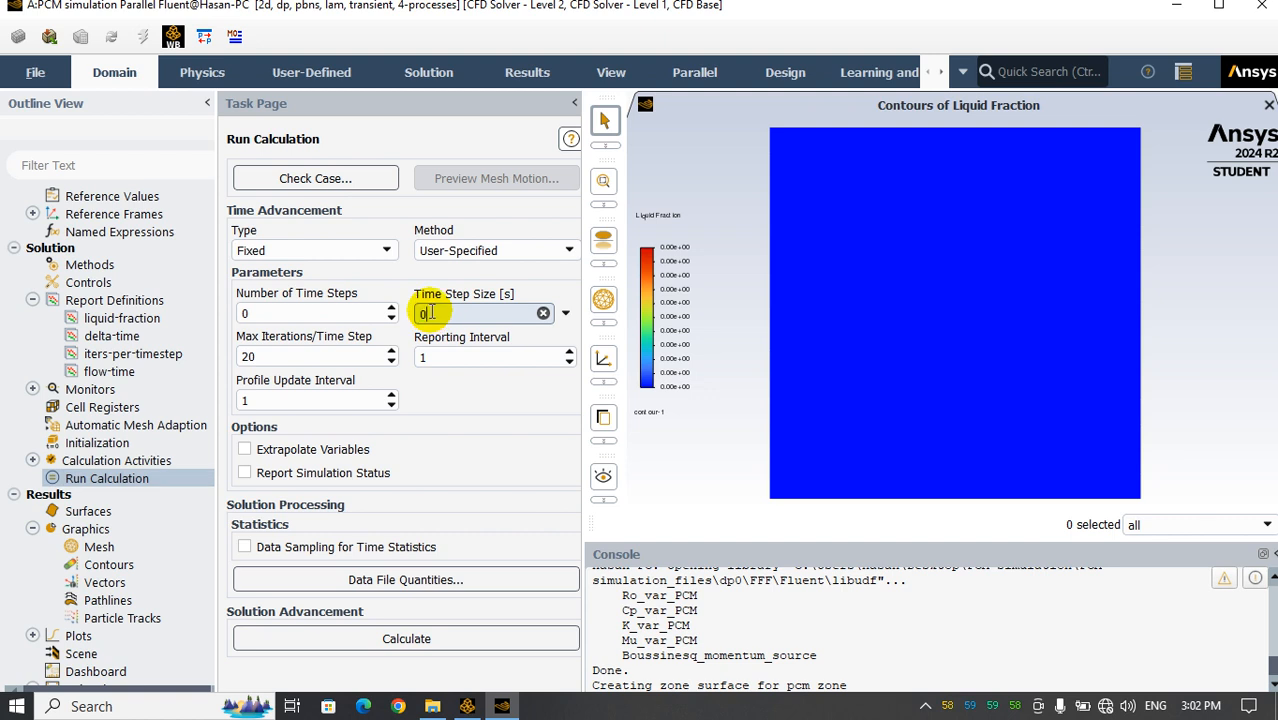
{"action": "double_click", "coordinate": [252, 313]}
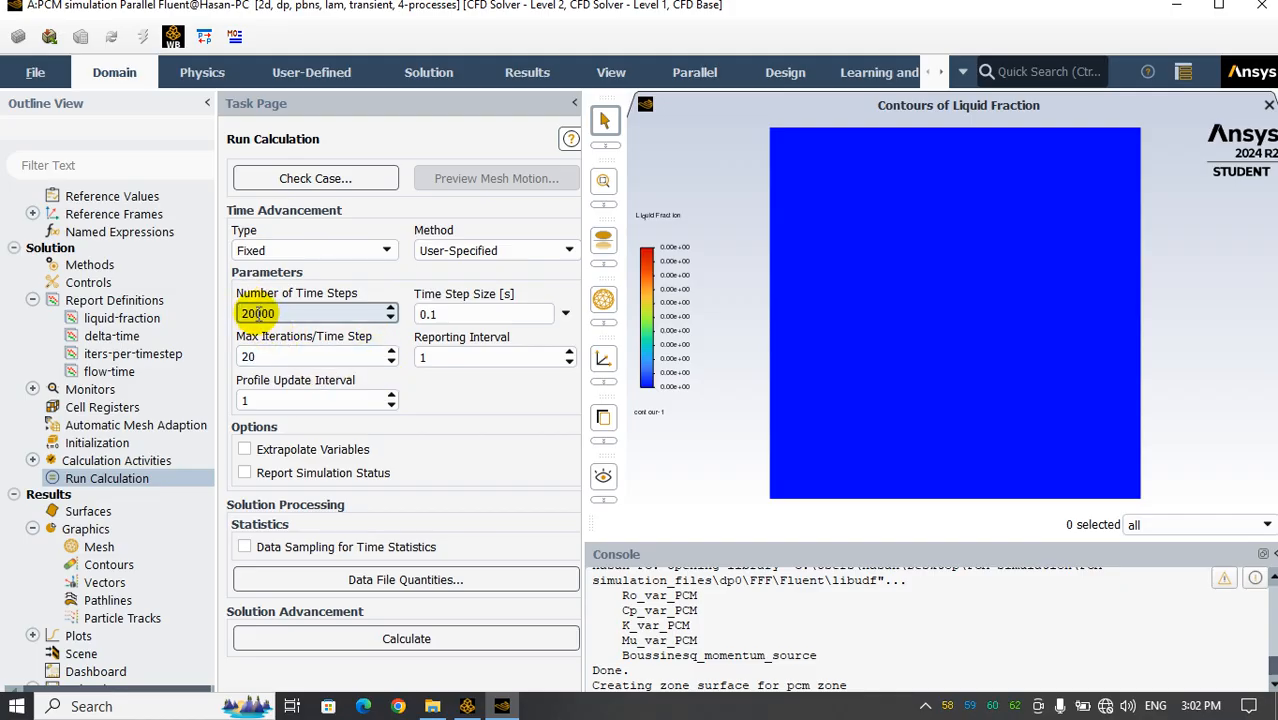
{"action": "left_click_drag", "start_coordinate": [256, 313], "coordinate": [286, 316]}
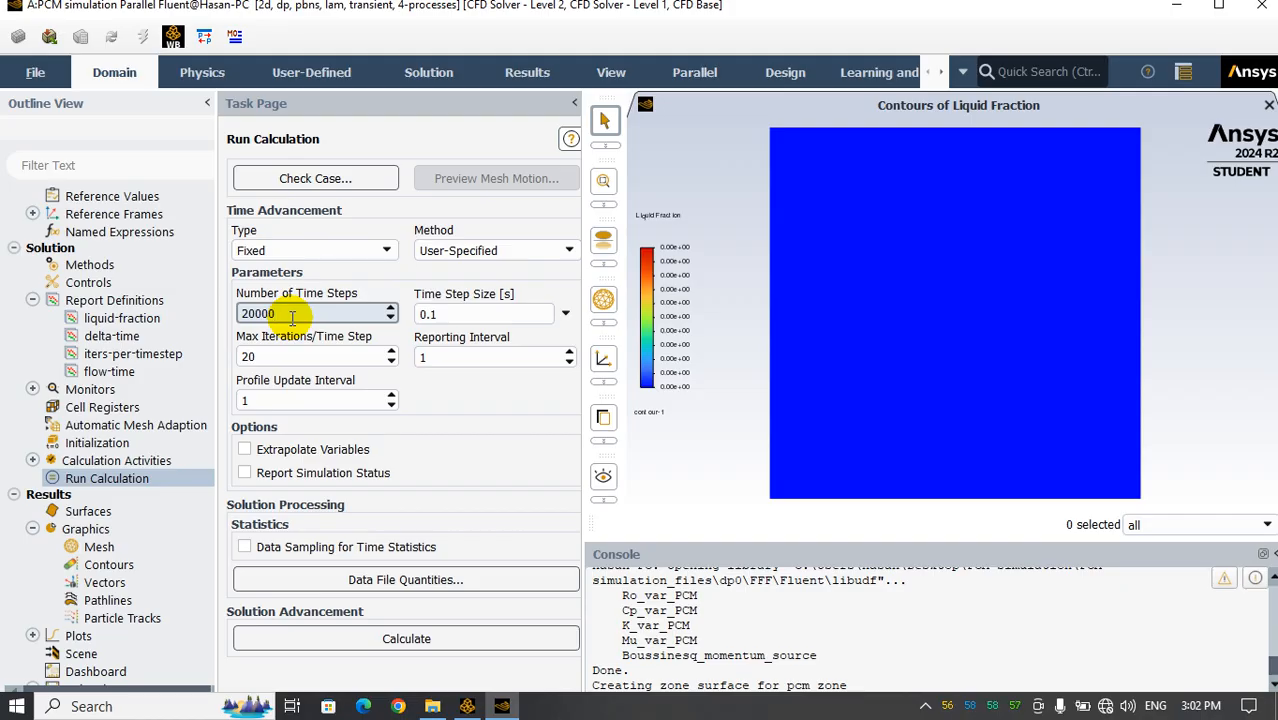
Set the maximum iterations per time step to 50 and save the project
{"action": "double_click", "coordinate": [246, 356]}
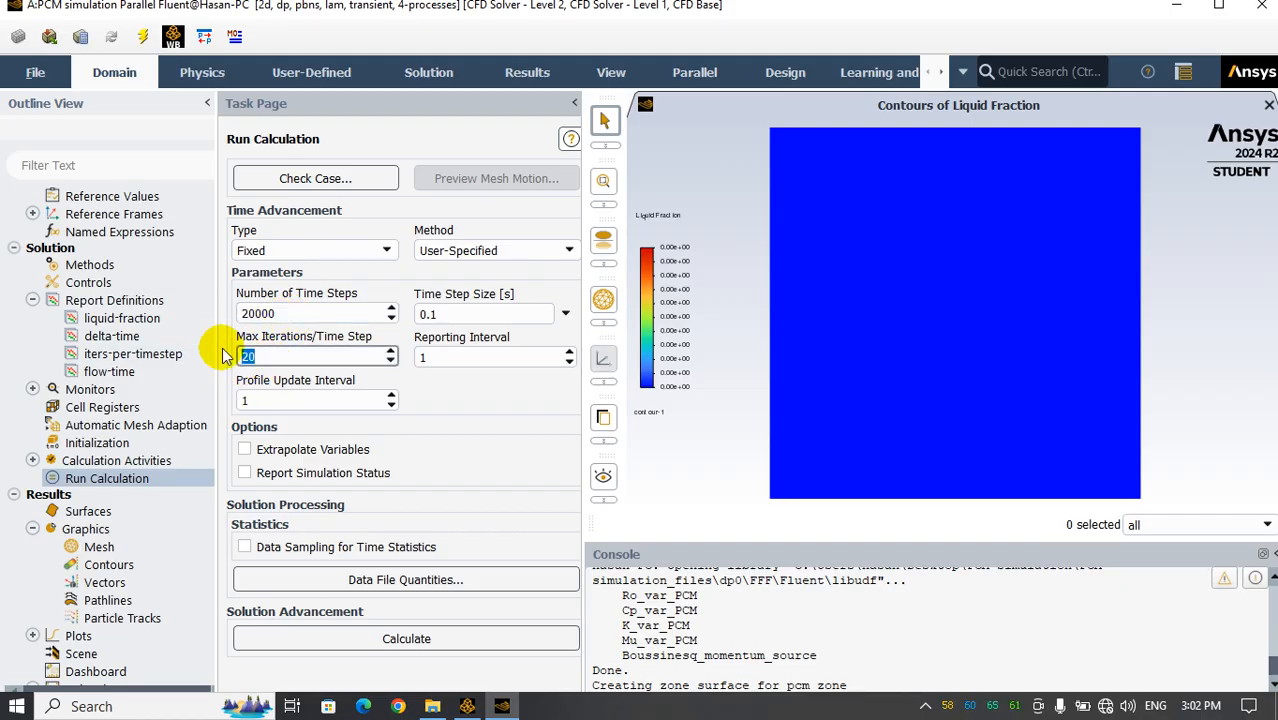
{"action": "type", "text": "50"}
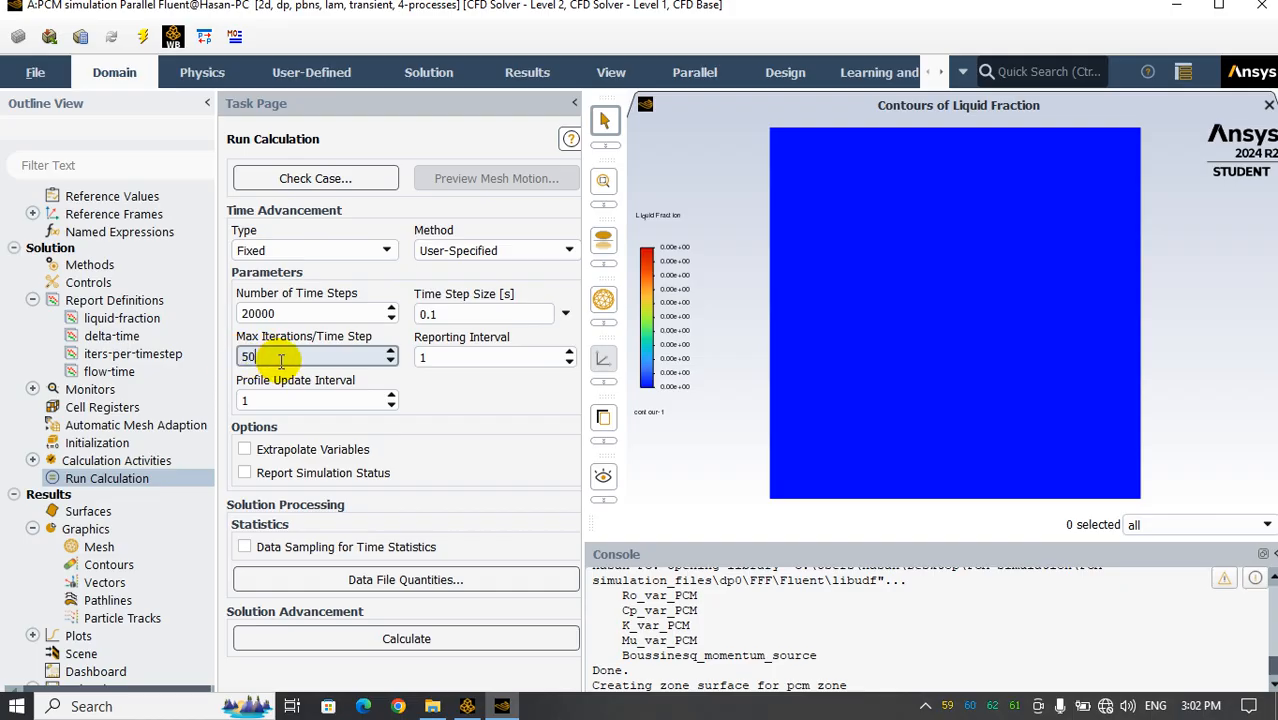
{"action": "left_click", "coordinate": [449, 398]}
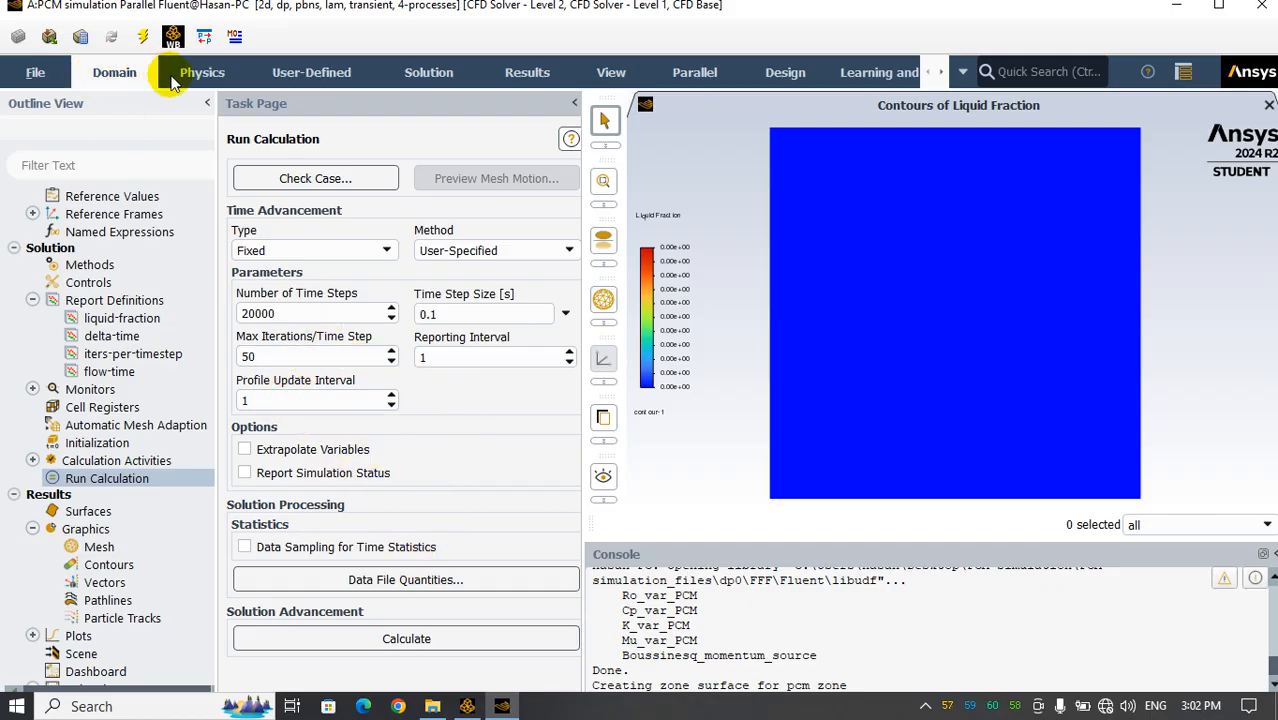
{"action": "left_click", "coordinate": [35, 72]}
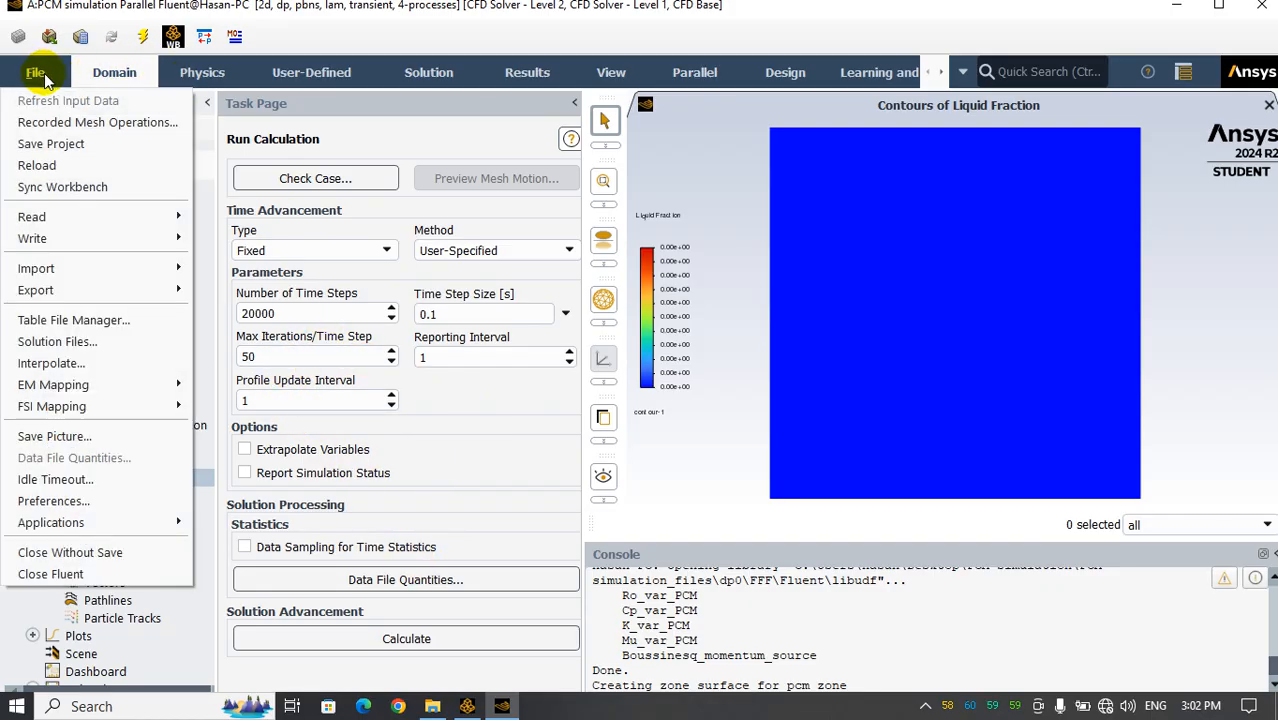
{"action": "left_click", "coordinate": [45, 144]}
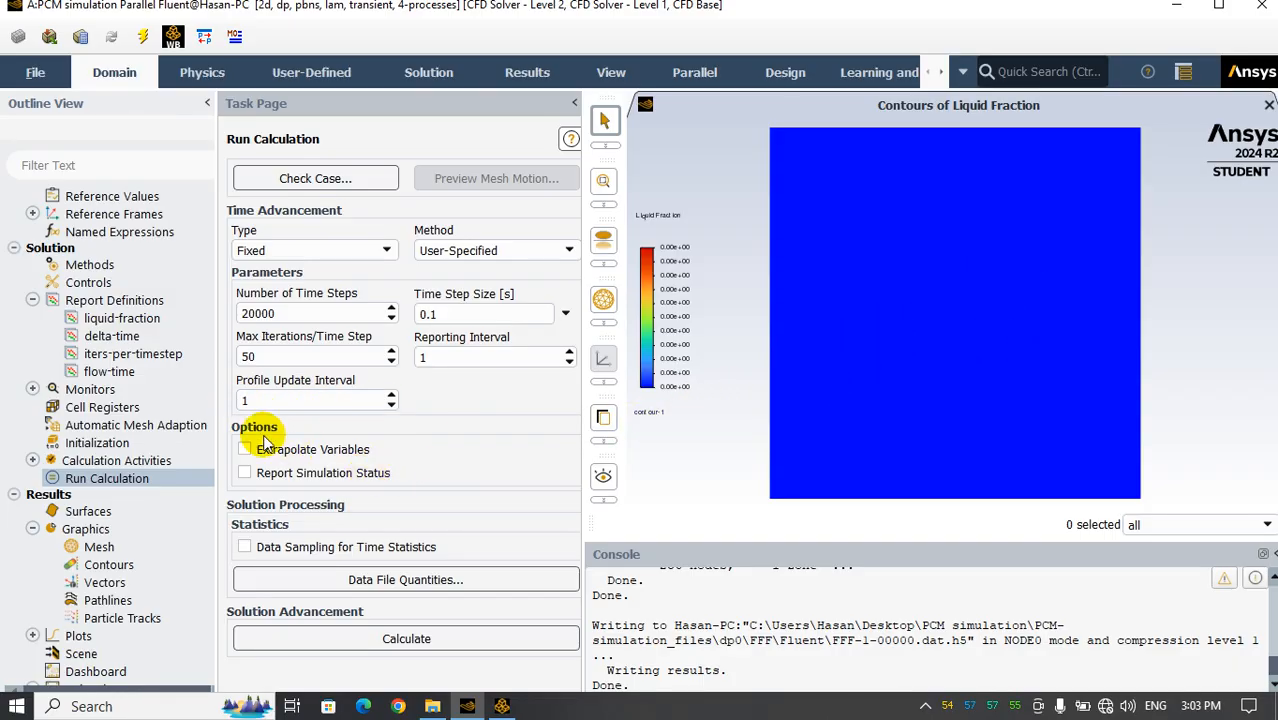
Set the calculation activities to autosave every 500 time steps
{"action": "left_click", "coordinate": [32, 460]}
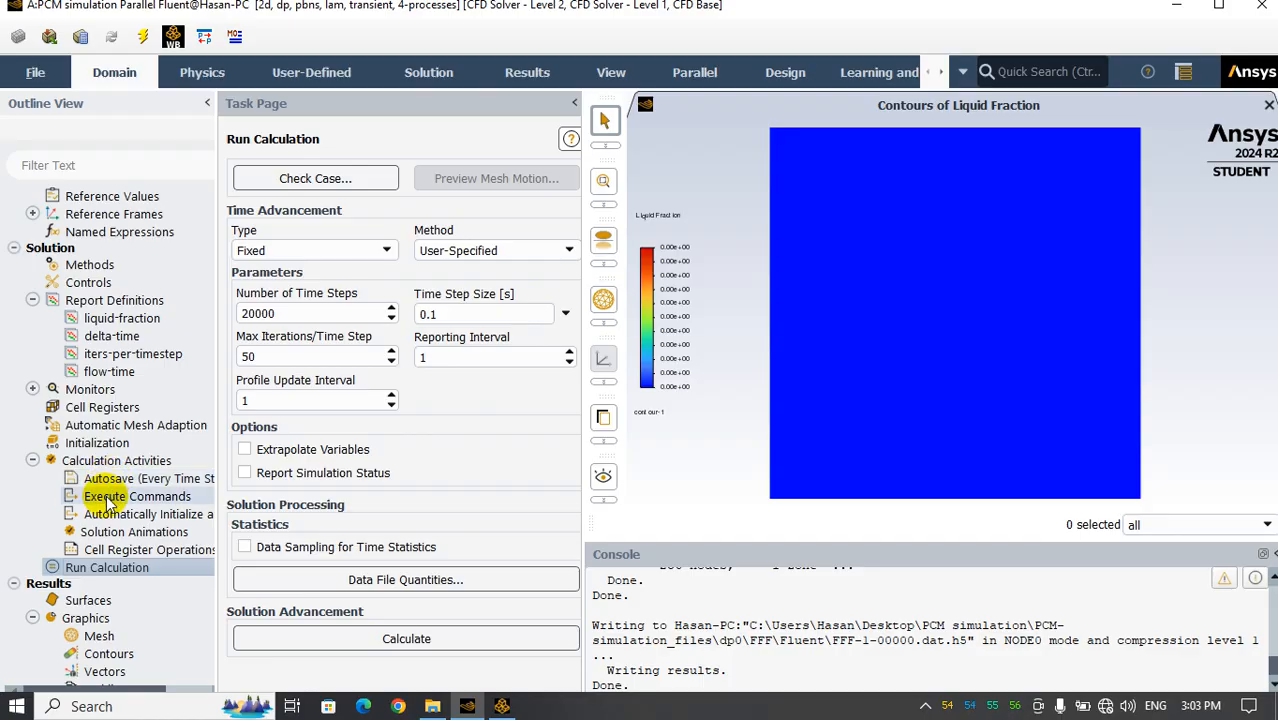
{"action": "double_click", "coordinate": [104, 462]}
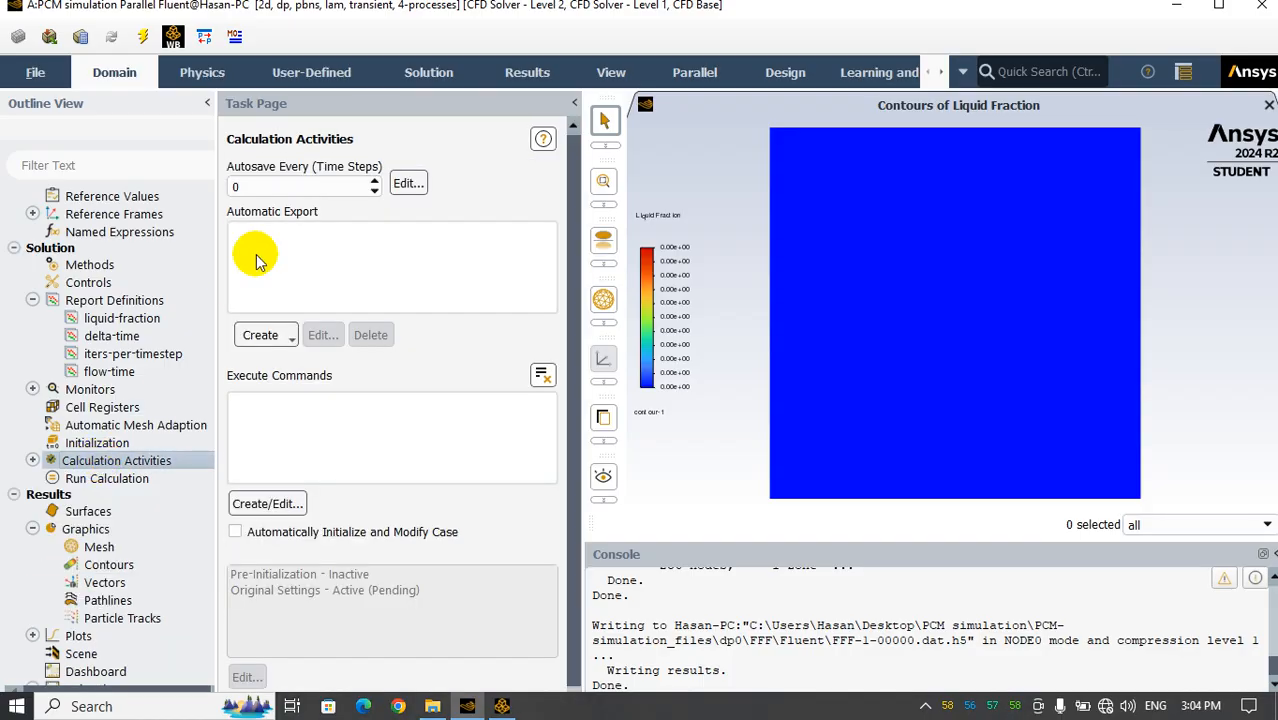
{"action": "double_click", "coordinate": [252, 184]}
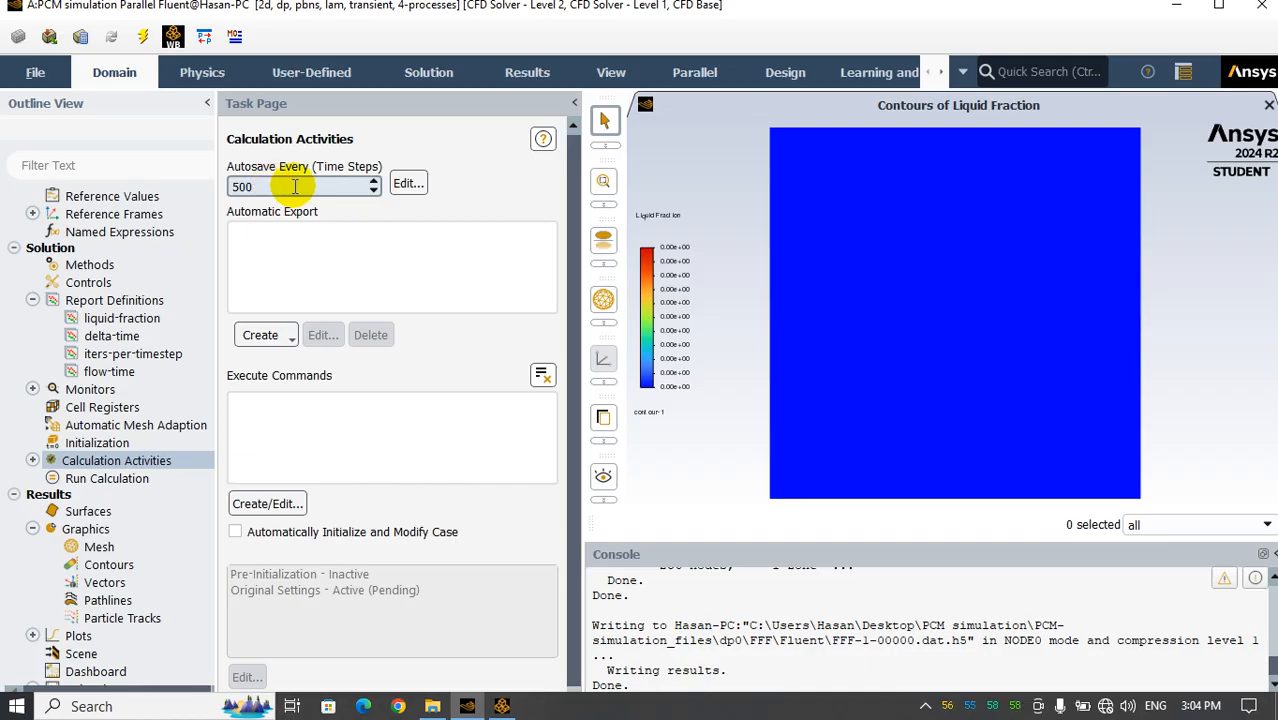
Set the autosave options to append the flow-time to the data file names and accept them
{"action": "left_click", "coordinate": [409, 185]}
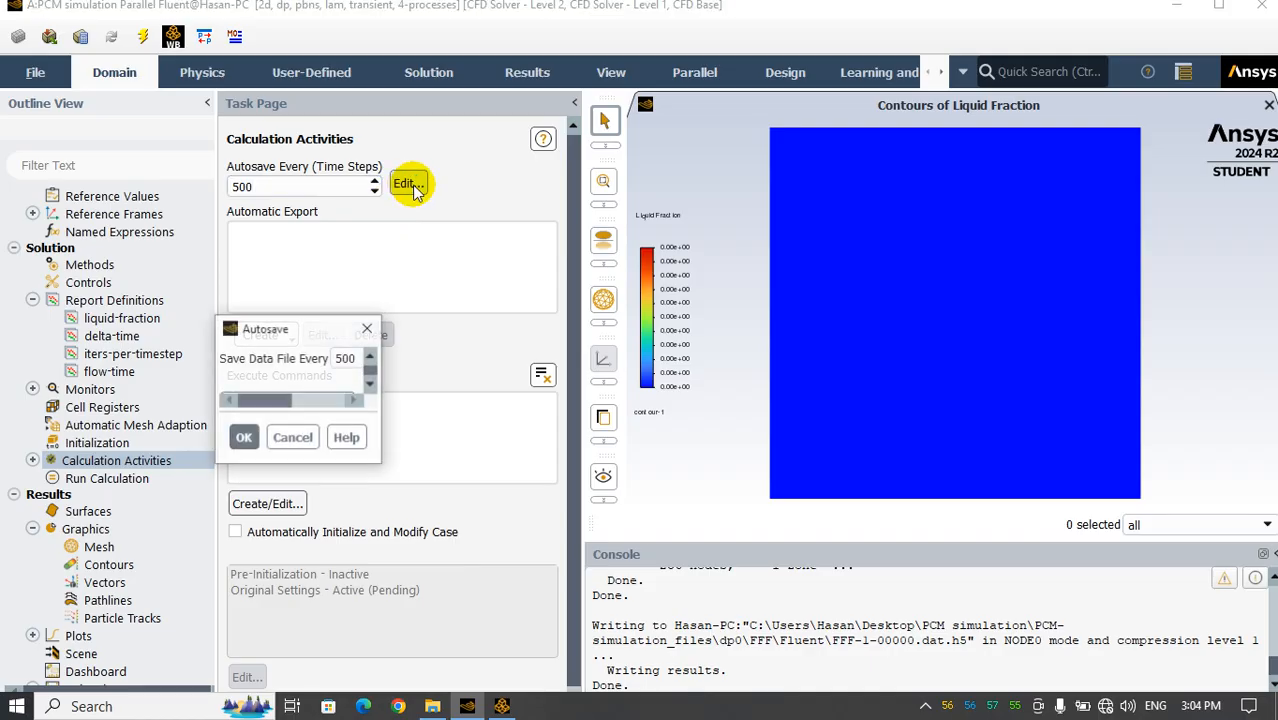
{"action": "left_click_drag", "start_coordinate": [379, 328], "coordinate": [459, 164]}
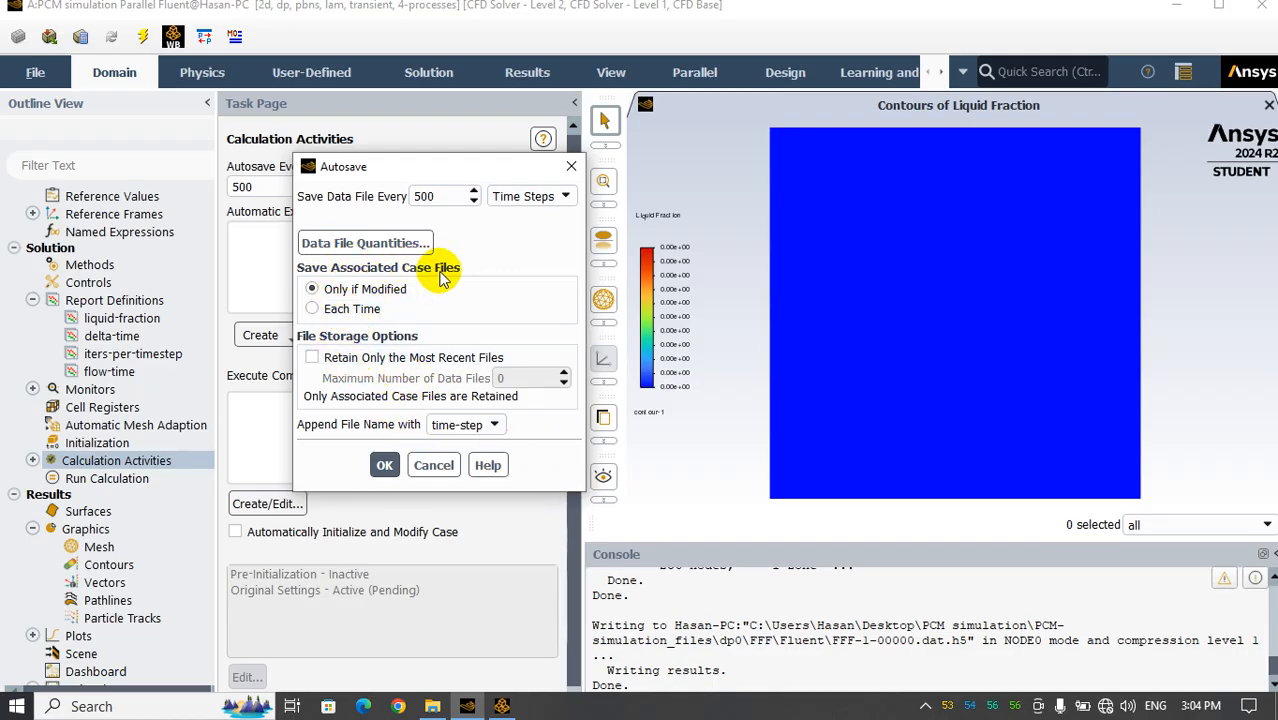
{"action": "left_click", "coordinate": [462, 424]}
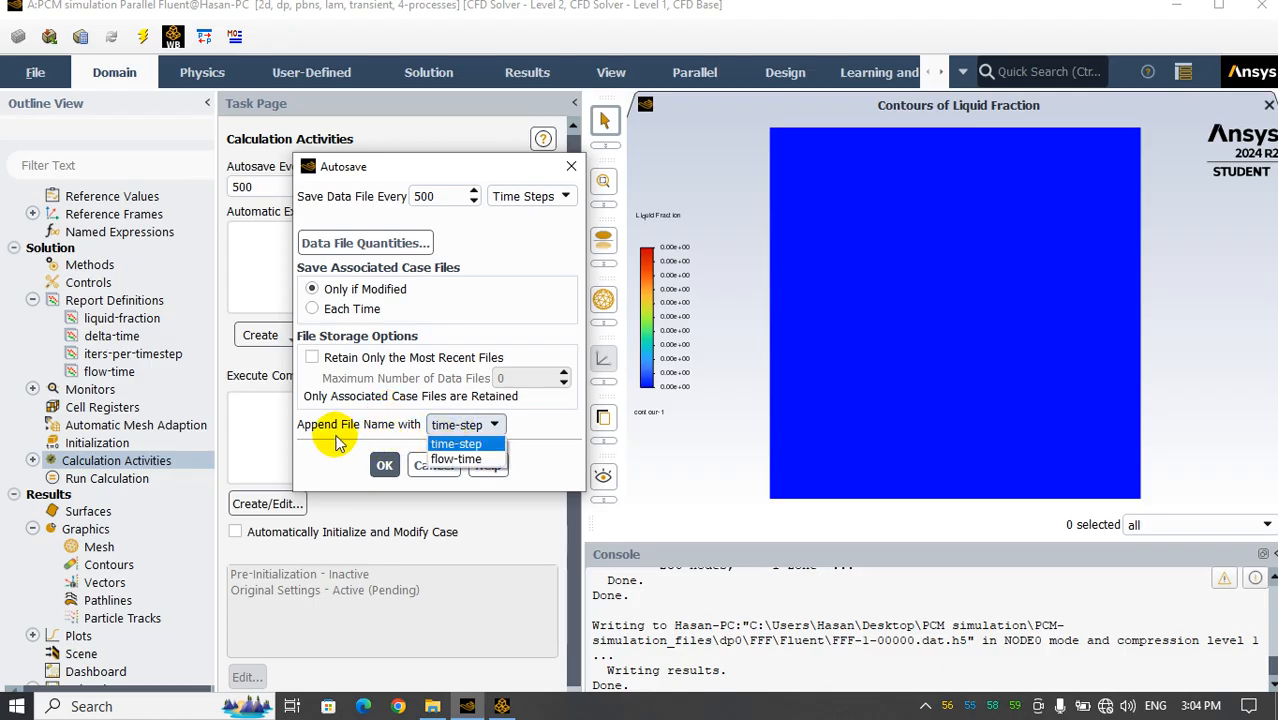
{"action": "left_click", "coordinate": [447, 457]}
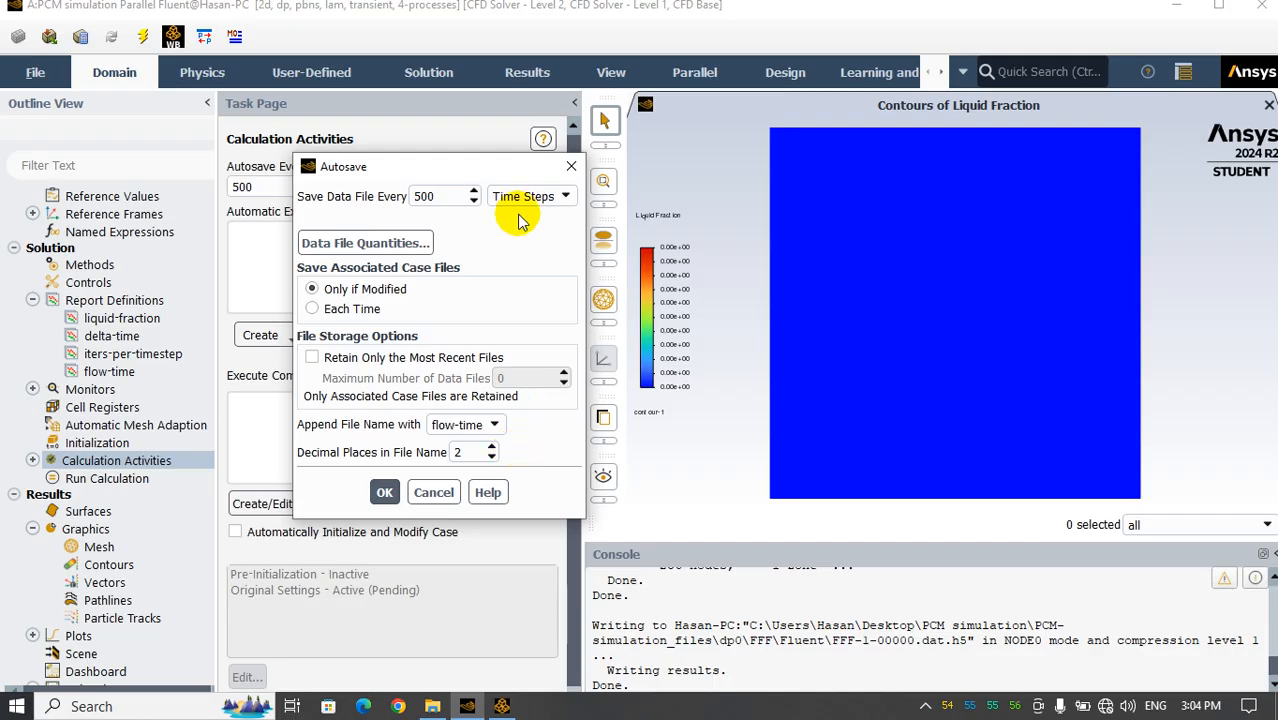
{"action": "left_click_drag", "start_coordinate": [503, 170], "coordinate": [638, 103]}
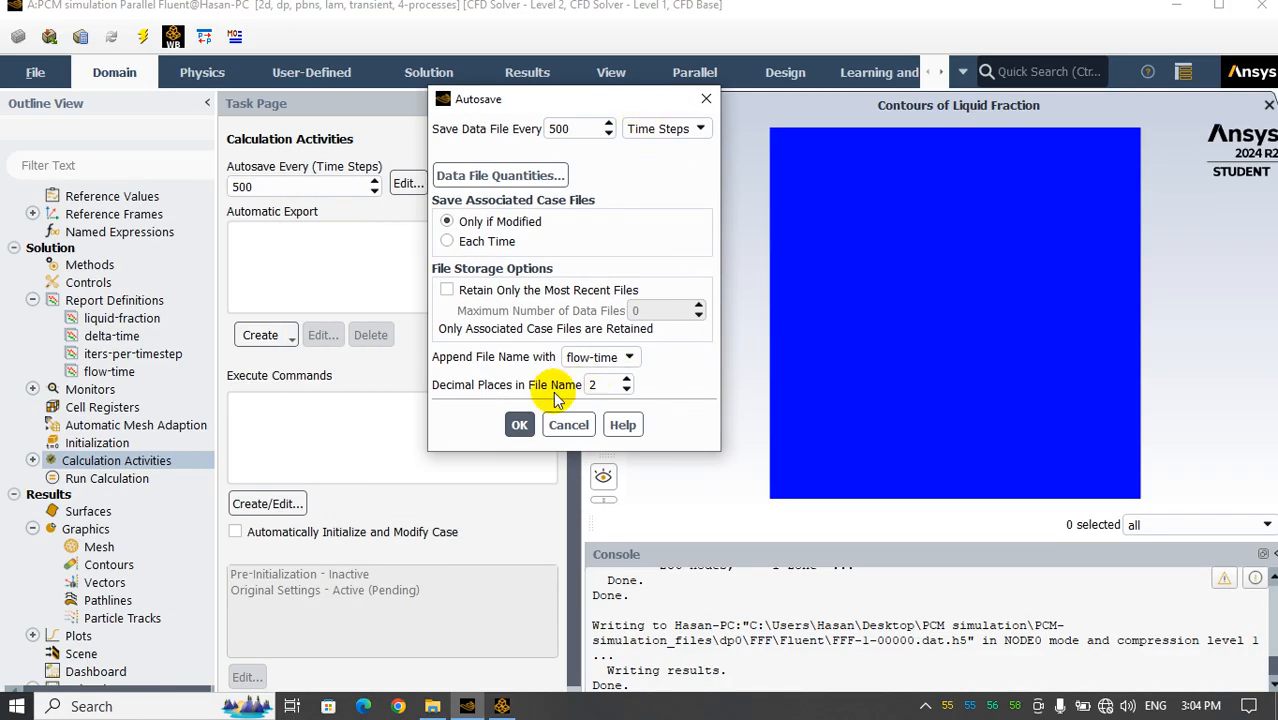
{"action": "left_click", "coordinate": [520, 425]}
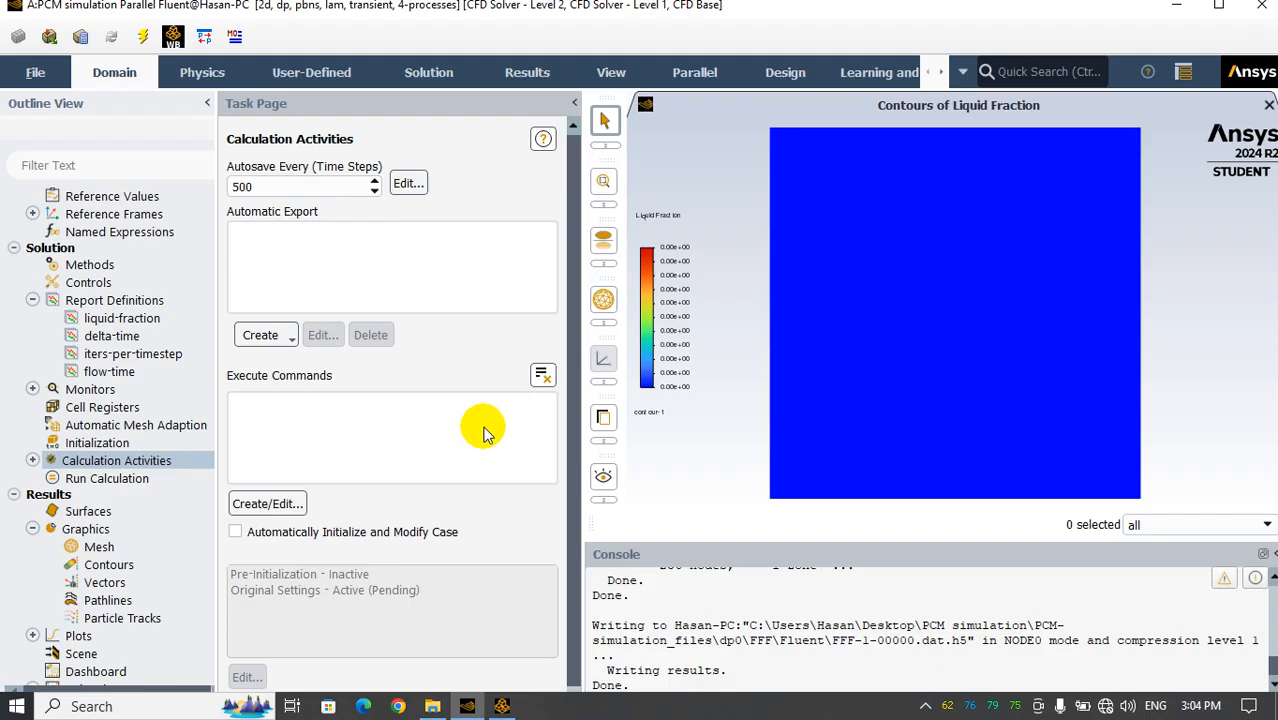
Start the transient calculation with the configured run settings
{"action": "left_click", "coordinate": [87, 480]}
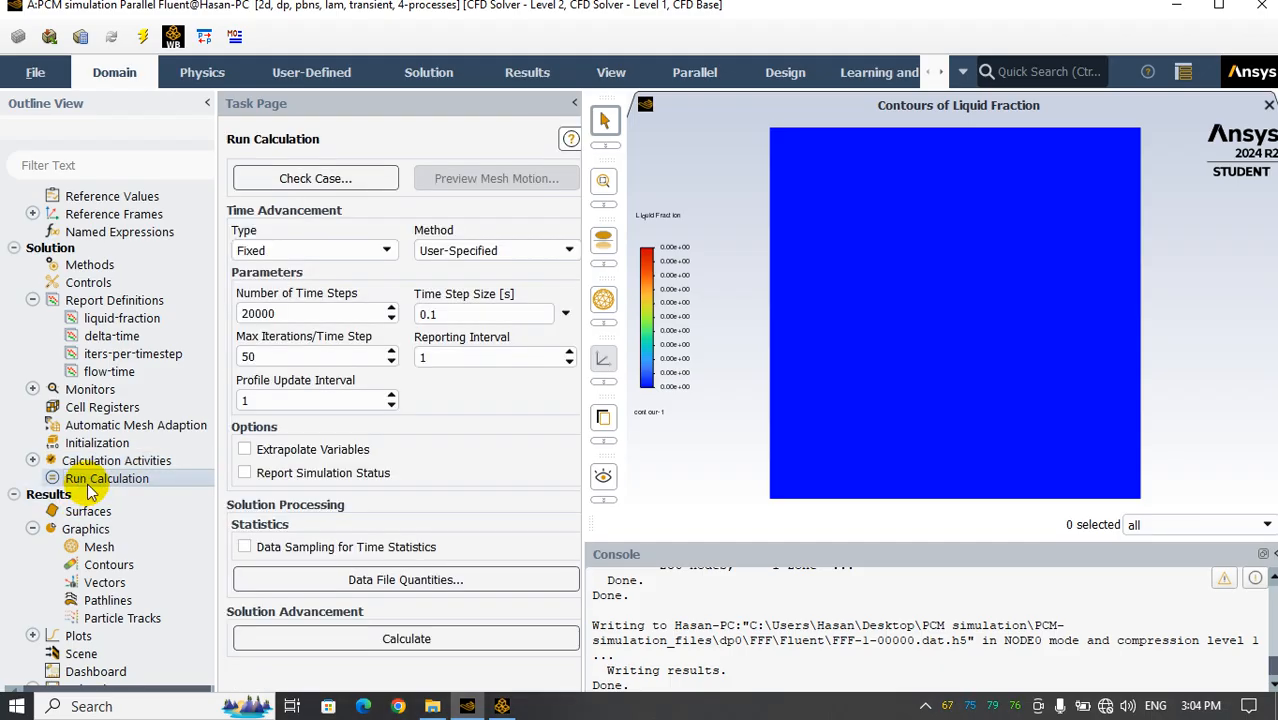
{"action": "left_click", "coordinate": [398, 637]}
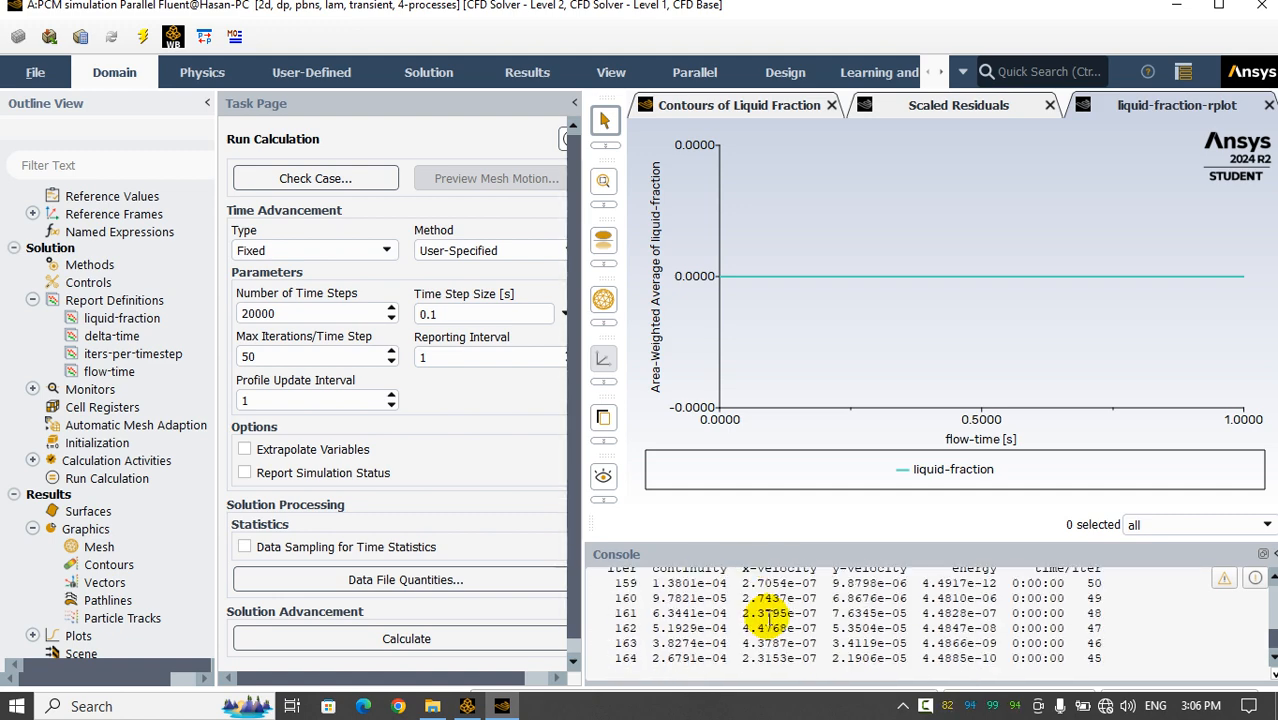
Check the liquid fraction contours, the scaled residuals and the liquid-fraction-rplot while the calculation runs
{"action": "left_click", "coordinate": [735, 106]}
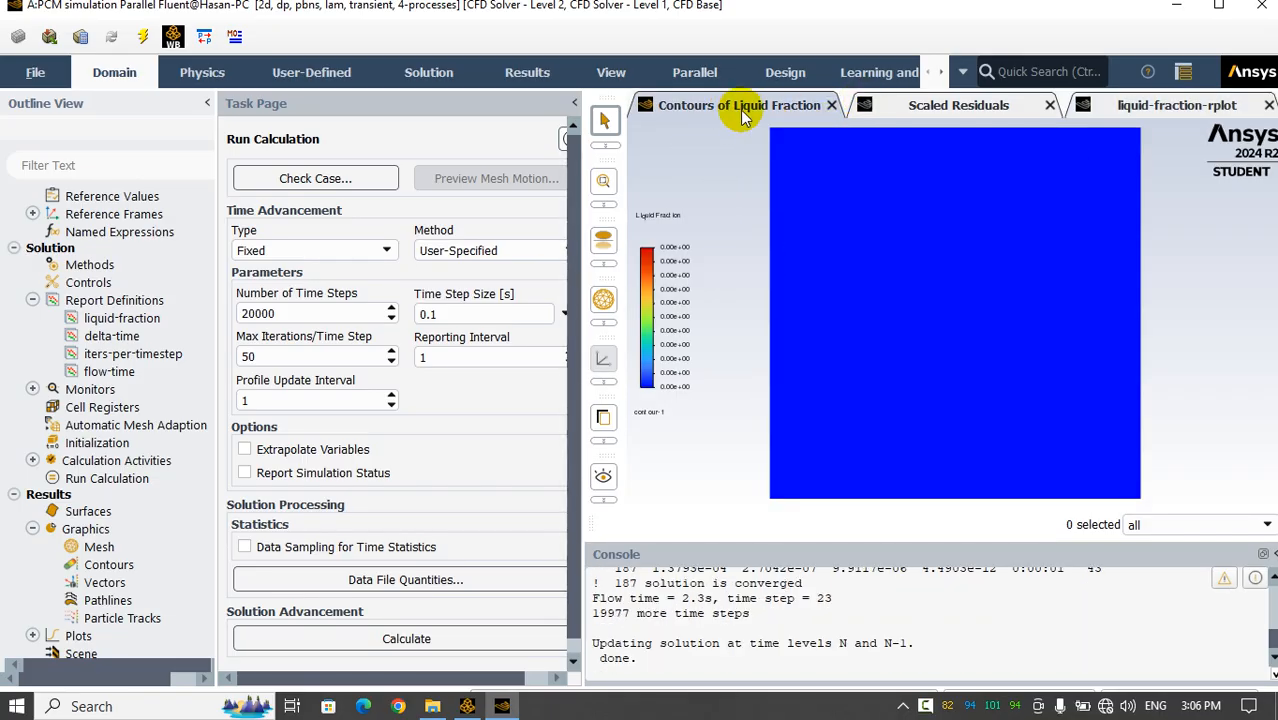
{"action": "left_click", "coordinate": [893, 110]}
{"action": "mouse_move", "coordinate": [898, 278]}
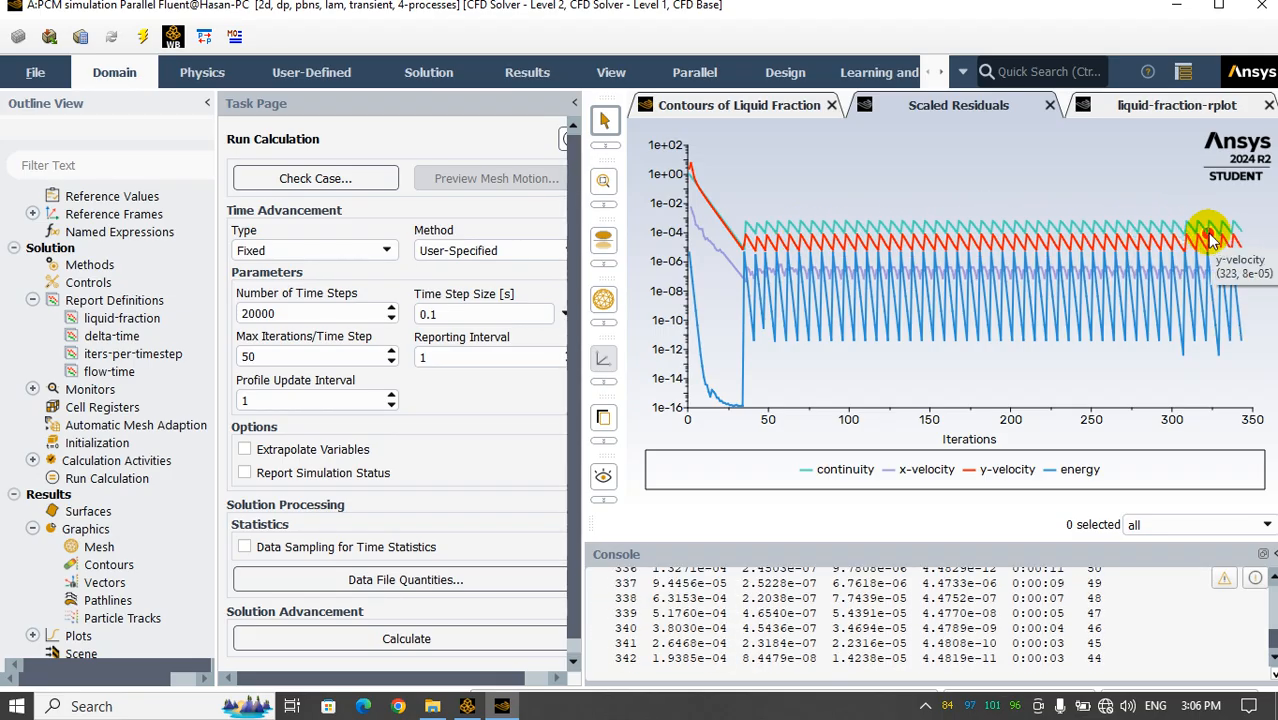
{"action": "left_click", "coordinate": [1128, 107]}
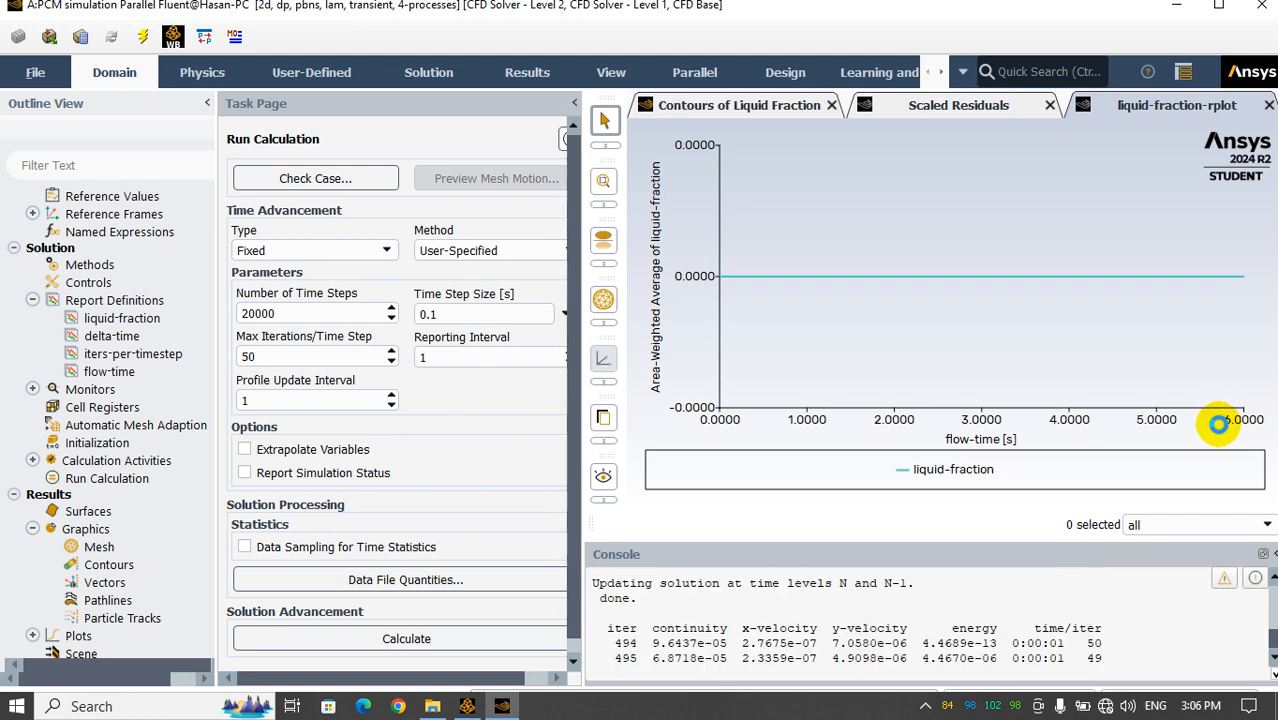
Switch to File Explorer, inspect liquid-fraction-rfile.out in the PCM-simulation_files\dp0\FFF\Fluent folder, and return to Fluent
{"action": "left_click", "coordinate": [433, 706]}
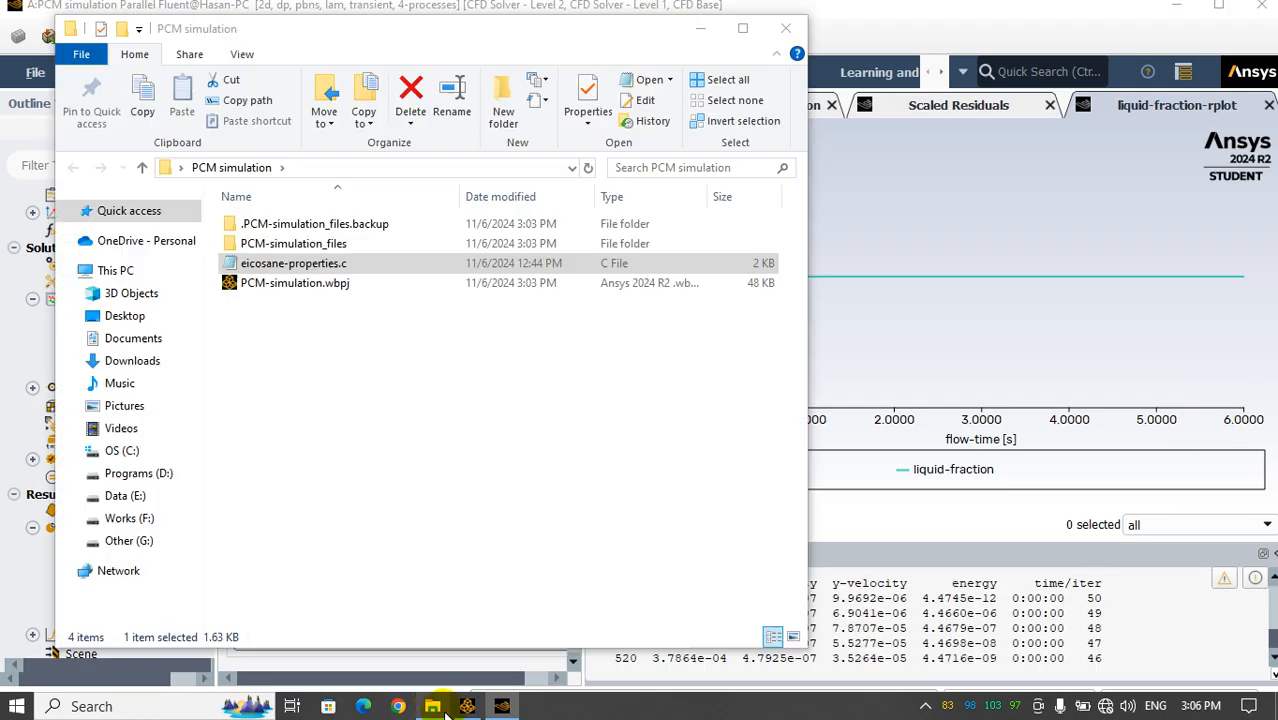
{"action": "double_click", "coordinate": [295, 247]}
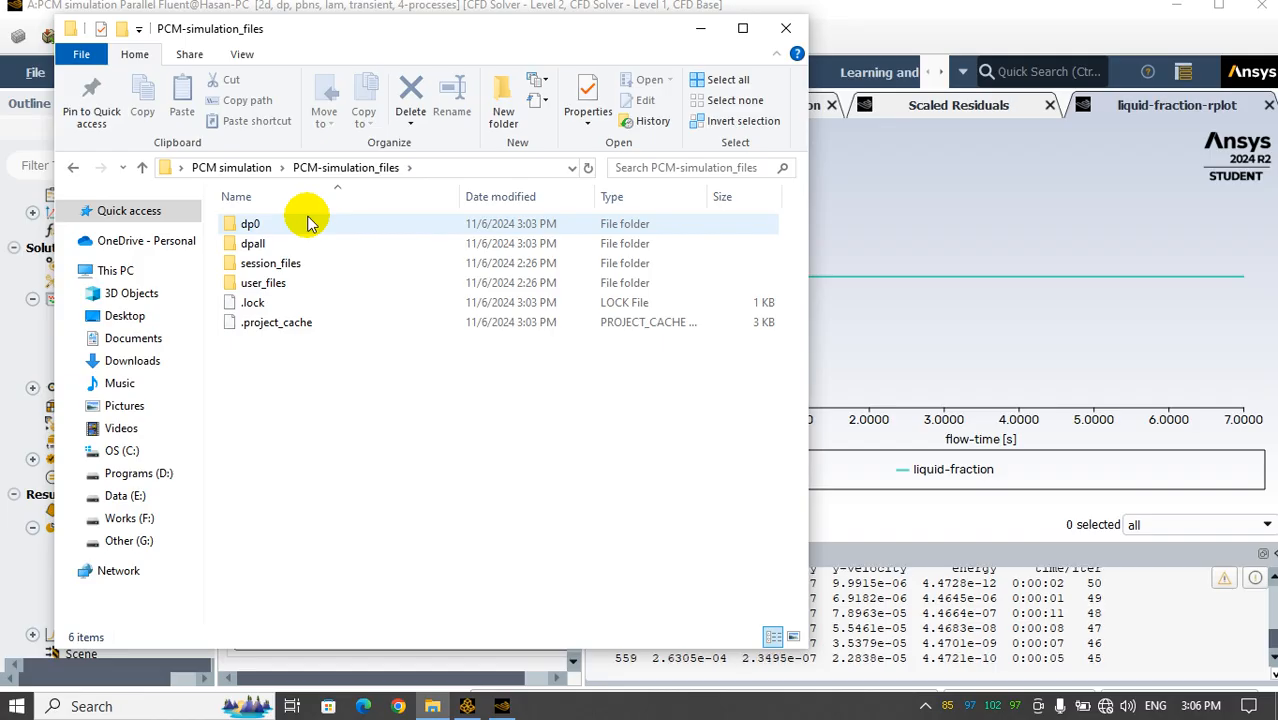
{"action": "double_click", "coordinate": [305, 222]}
{"action": "left_click", "coordinate": [296, 226]}
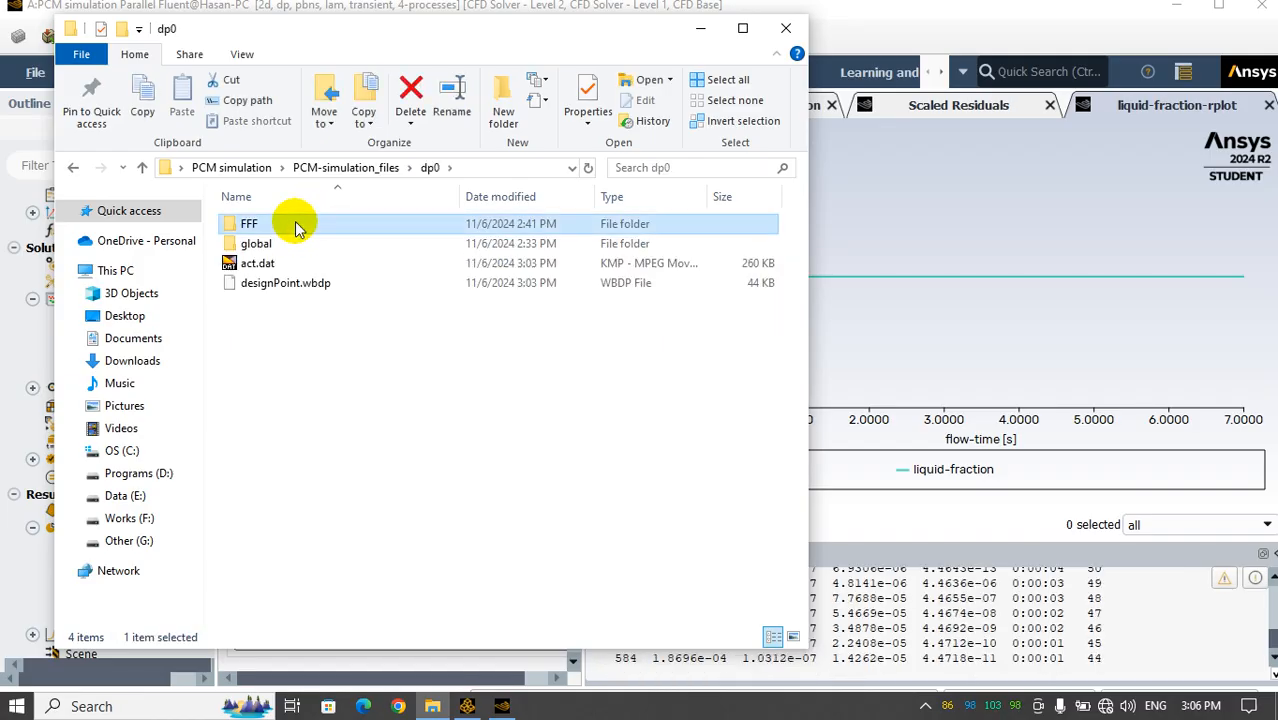
{"action": "double_click", "coordinate": [296, 226]}
{"action": "double_click", "coordinate": [273, 243]}
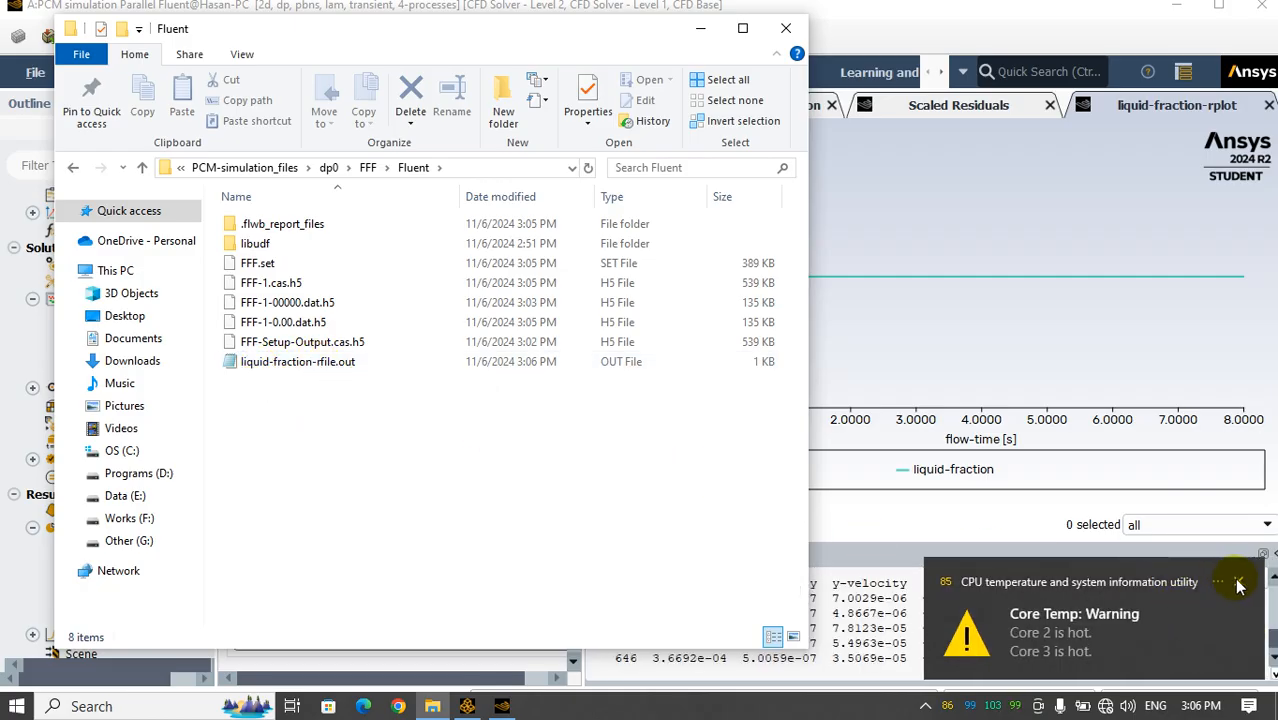
{"action": "left_click", "coordinate": [1238, 583]}
{"action": "left_click", "coordinate": [300, 364]}
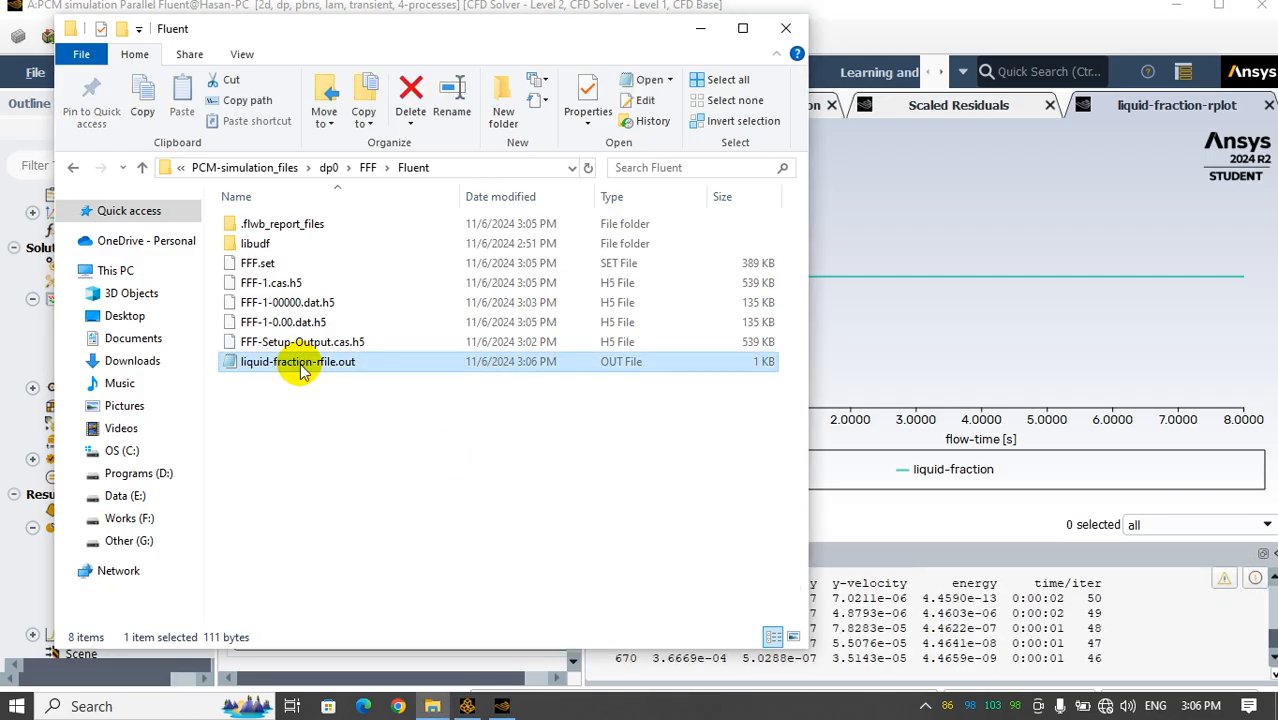
{"action": "double_click", "coordinate": [300, 364]}
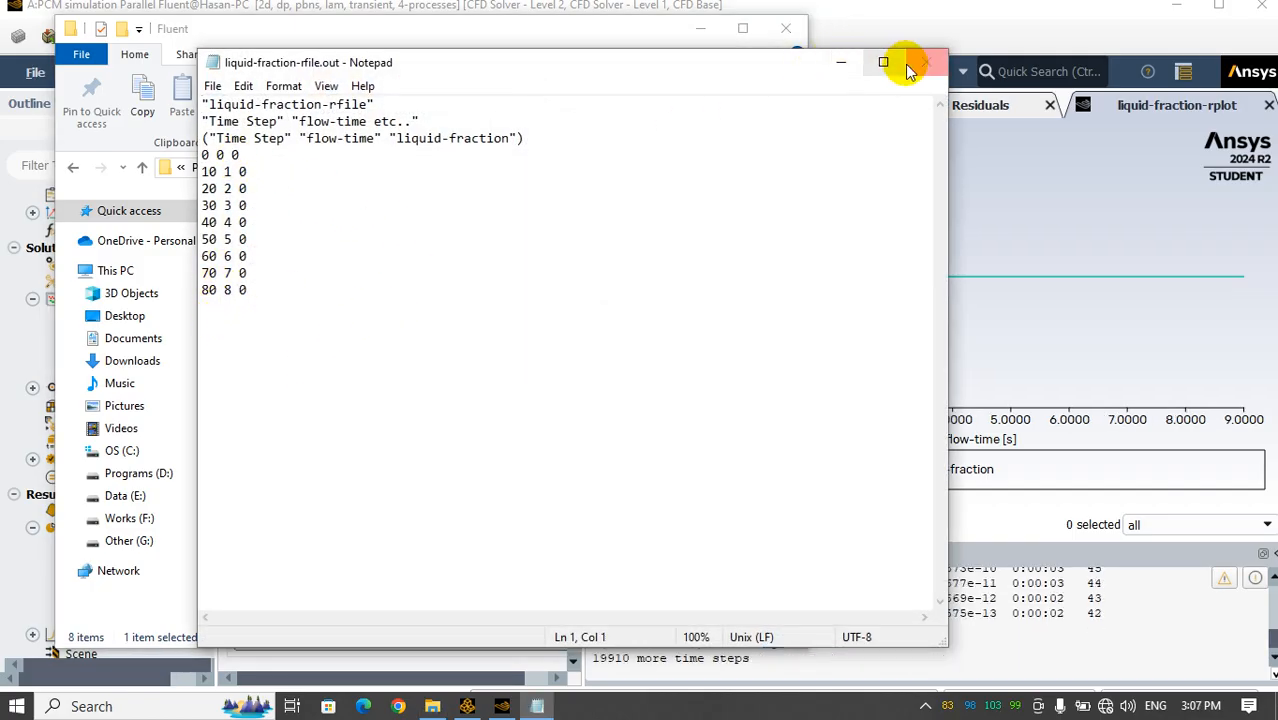
{"action": "left_click", "coordinate": [910, 66]}
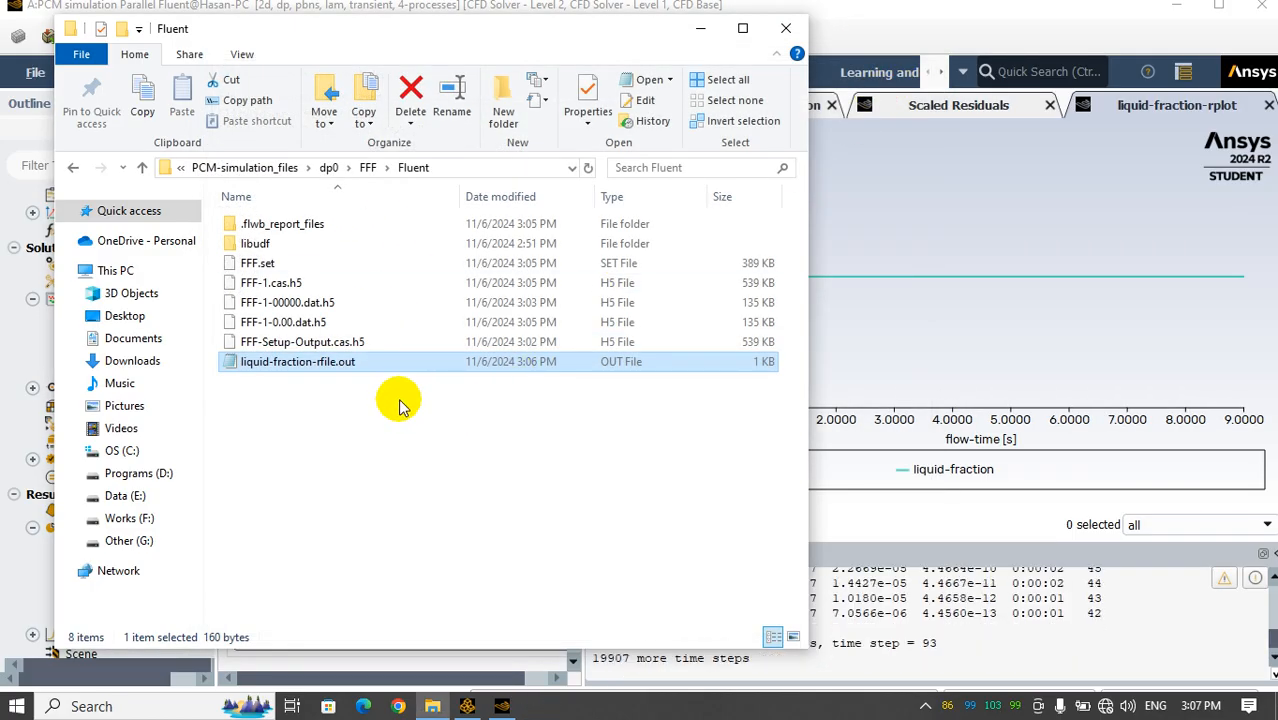
{"action": "left_click", "coordinate": [699, 28]}
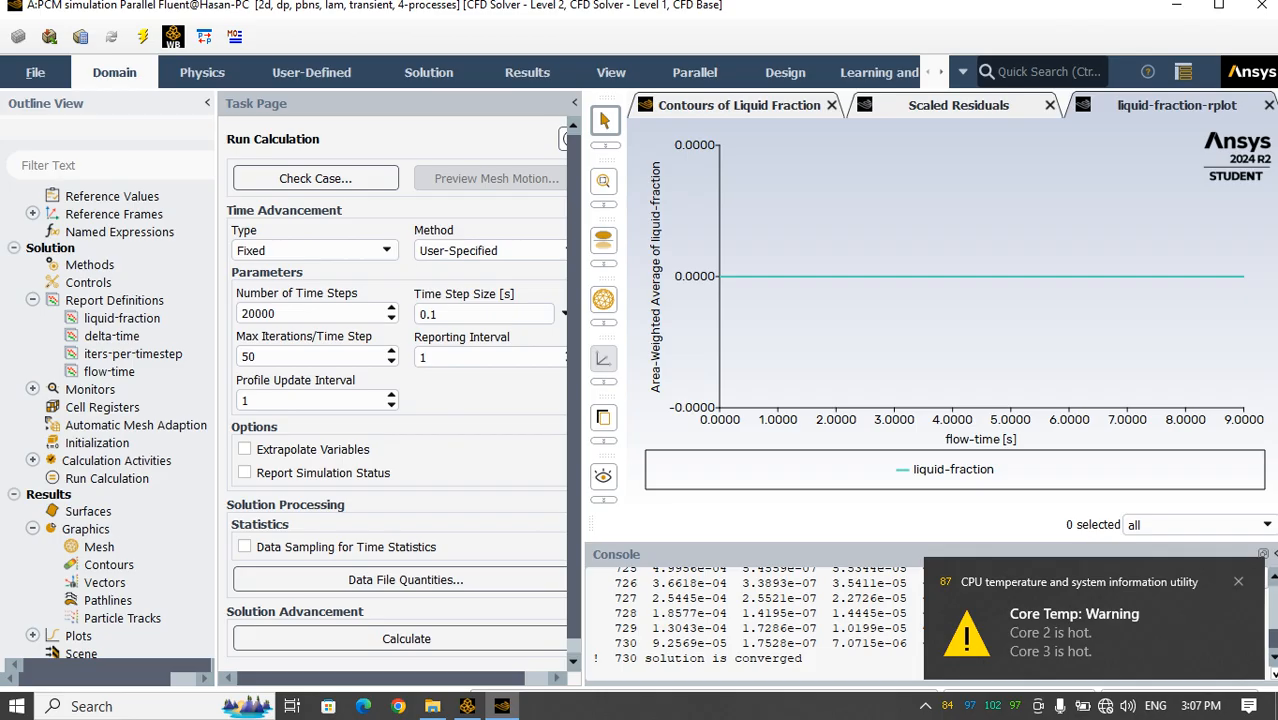
{"action": "left_click", "coordinate": [1238, 582]}
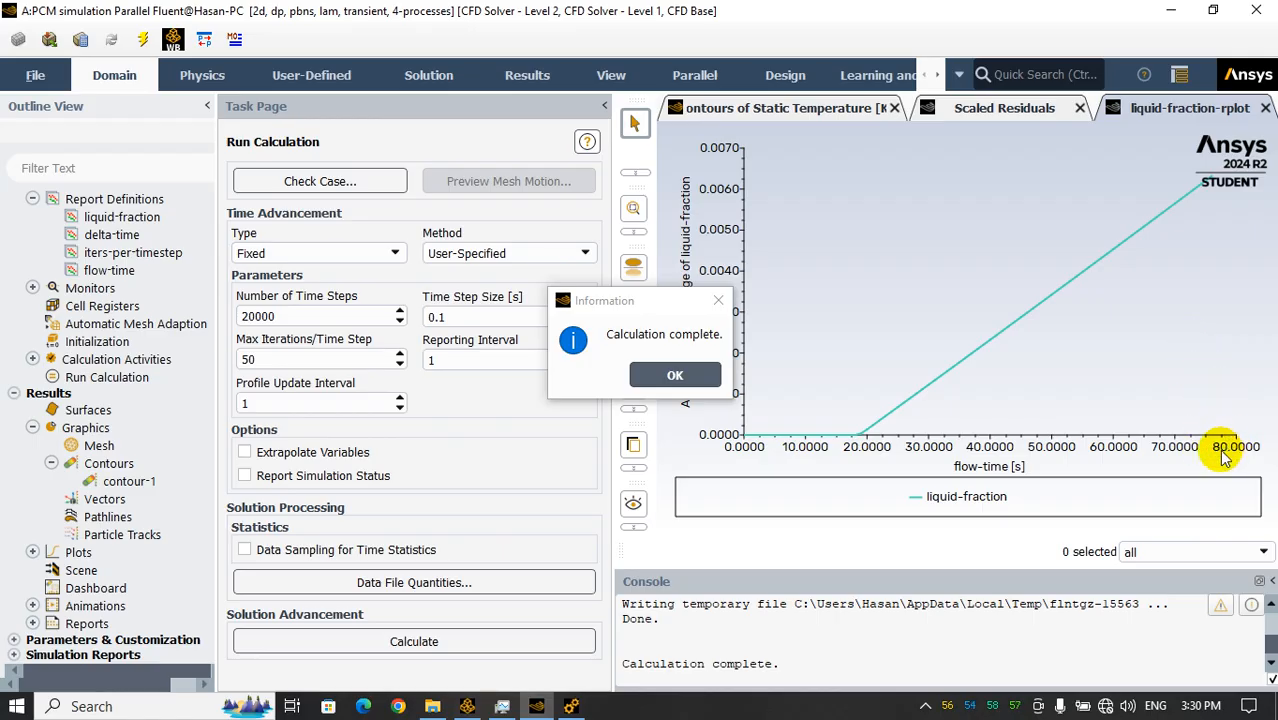
Dismiss the calculation-complete message and redisplay contour-1 of Static Temperature with the pcm surface deselected
{"action": "left_click", "coordinate": [648, 375]}
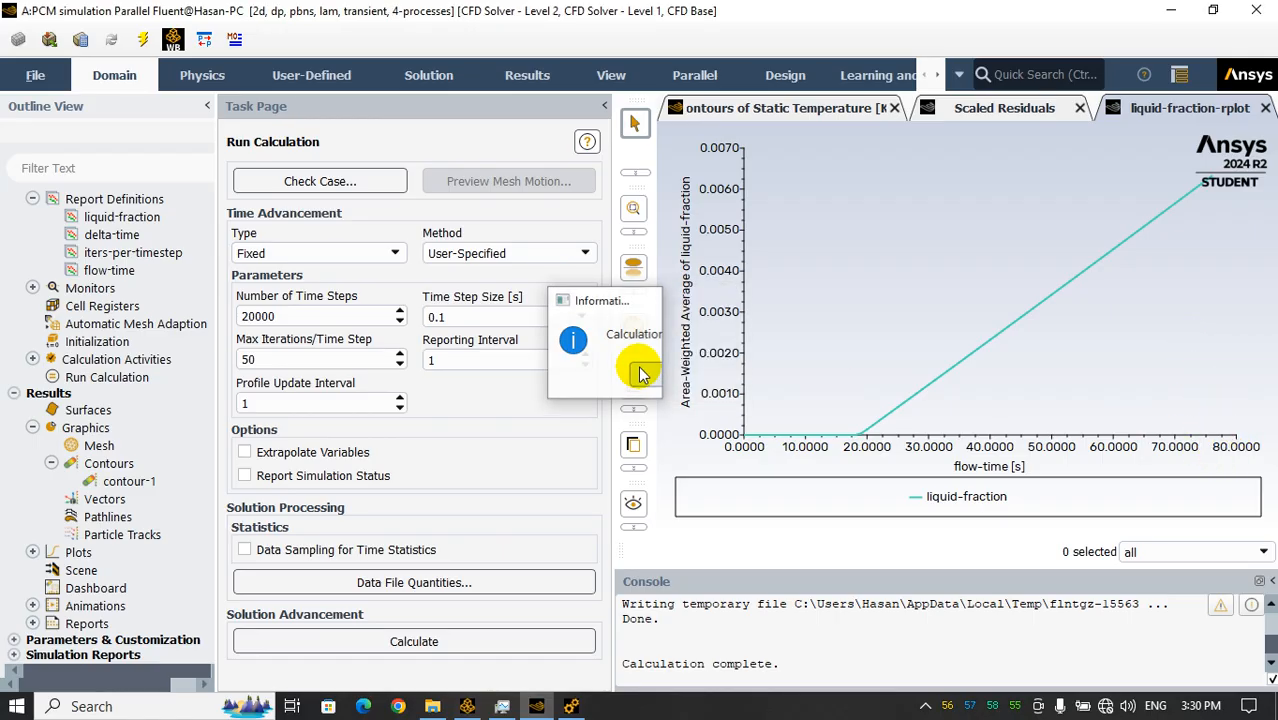
{"action": "double_click", "coordinate": [127, 483]}
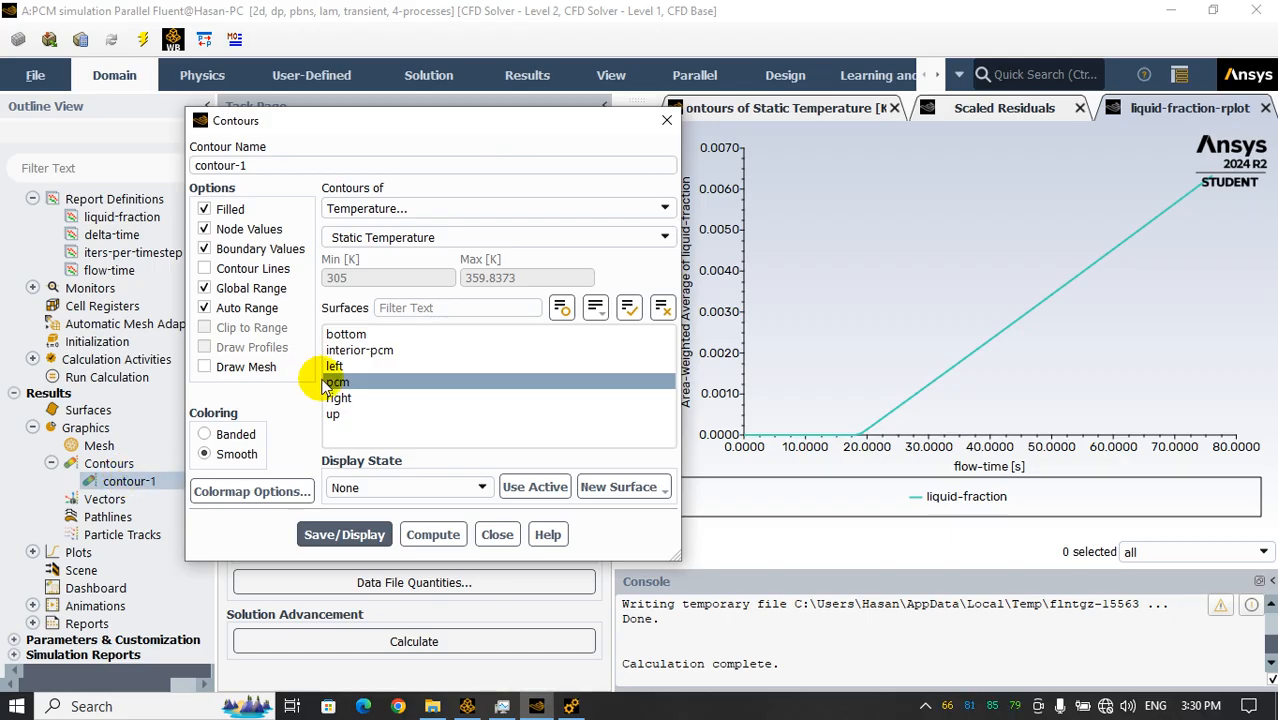
{"action": "left_click", "coordinate": [776, 107]}
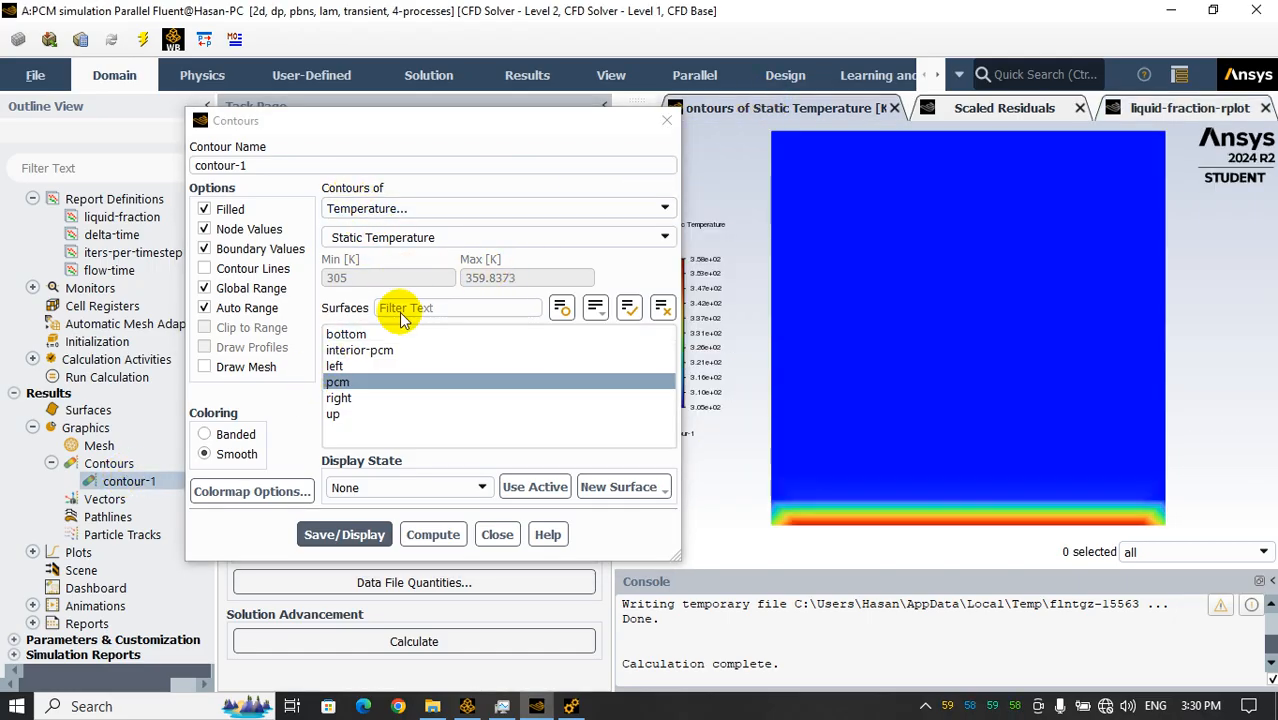
{"action": "left_click", "coordinate": [365, 534]}
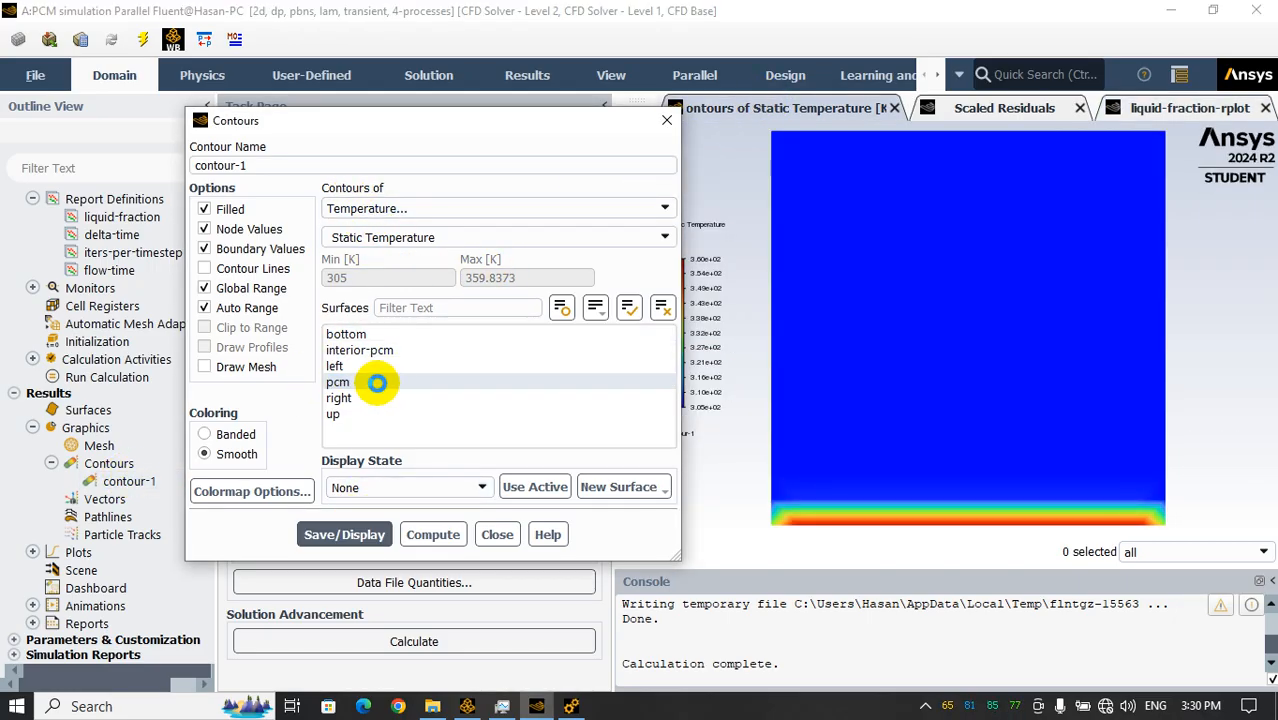
{"action": "left_click", "coordinate": [352, 530]}
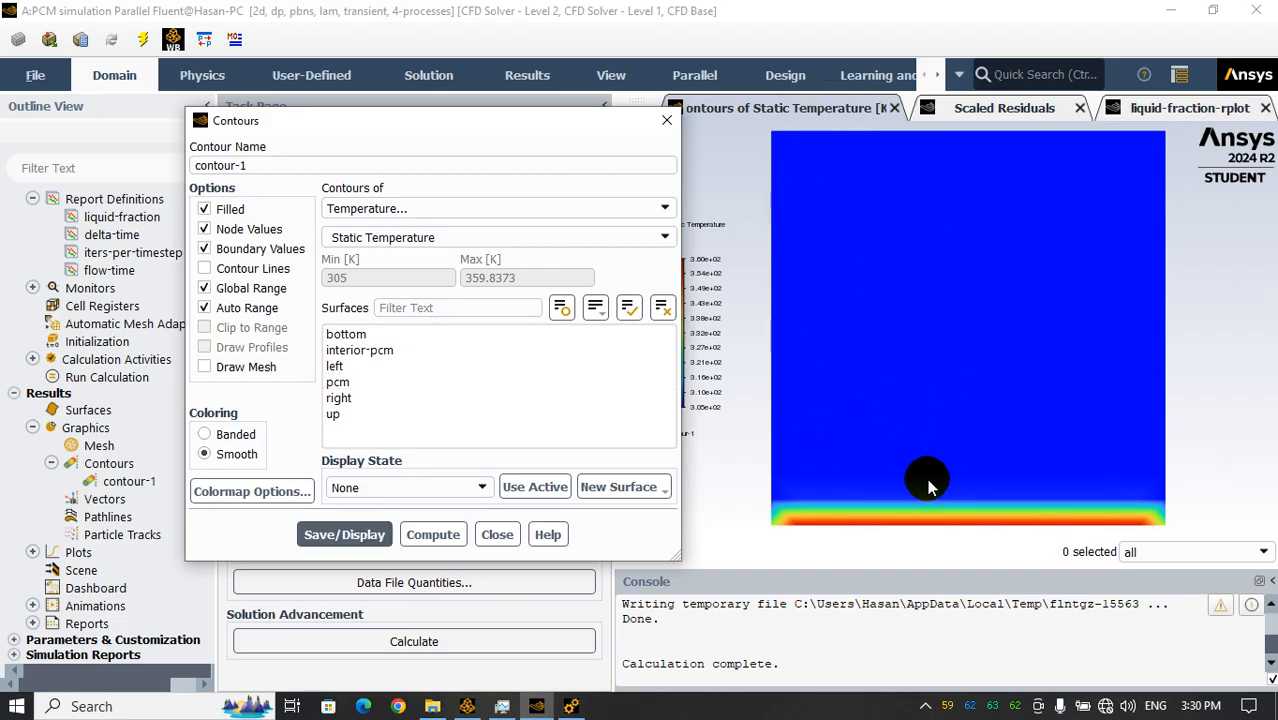
Change contour-1 to the Solidification/Melting Liquid Fraction variable, then save and display it
{"action": "left_click", "coordinate": [414, 208]}
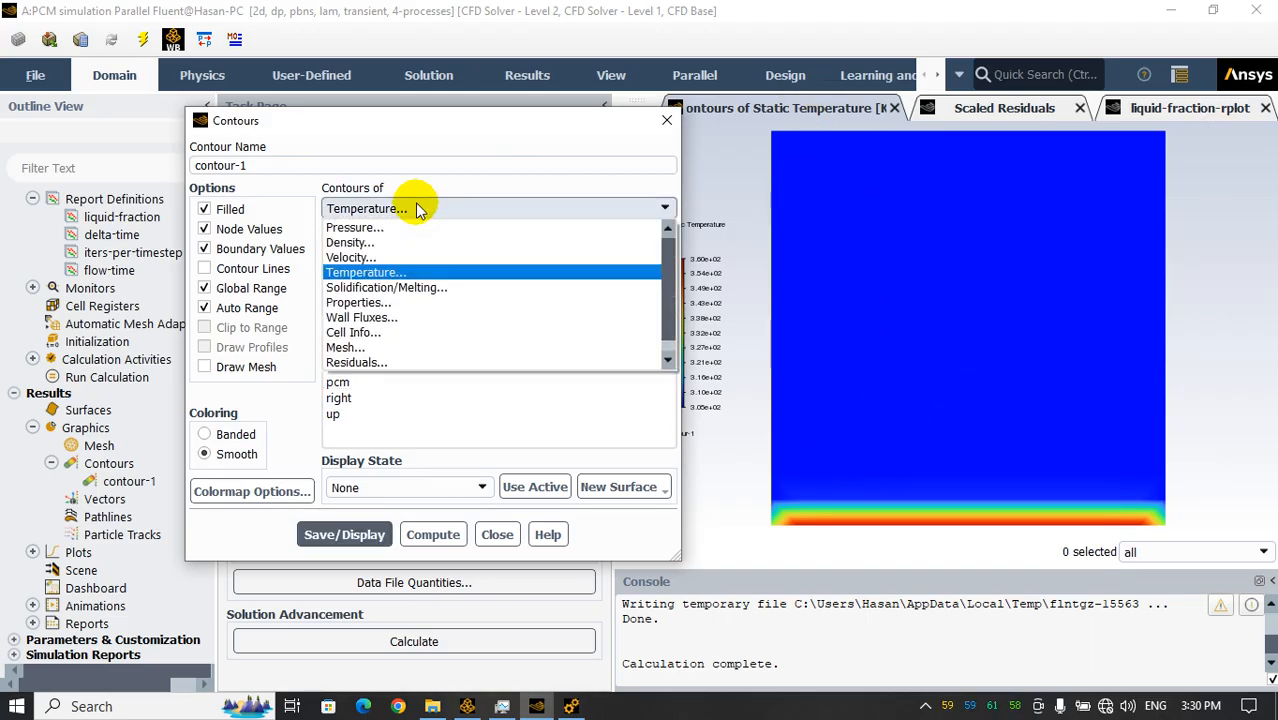
{"action": "left_click", "coordinate": [404, 285]}
{"action": "left_click", "coordinate": [344, 514]}
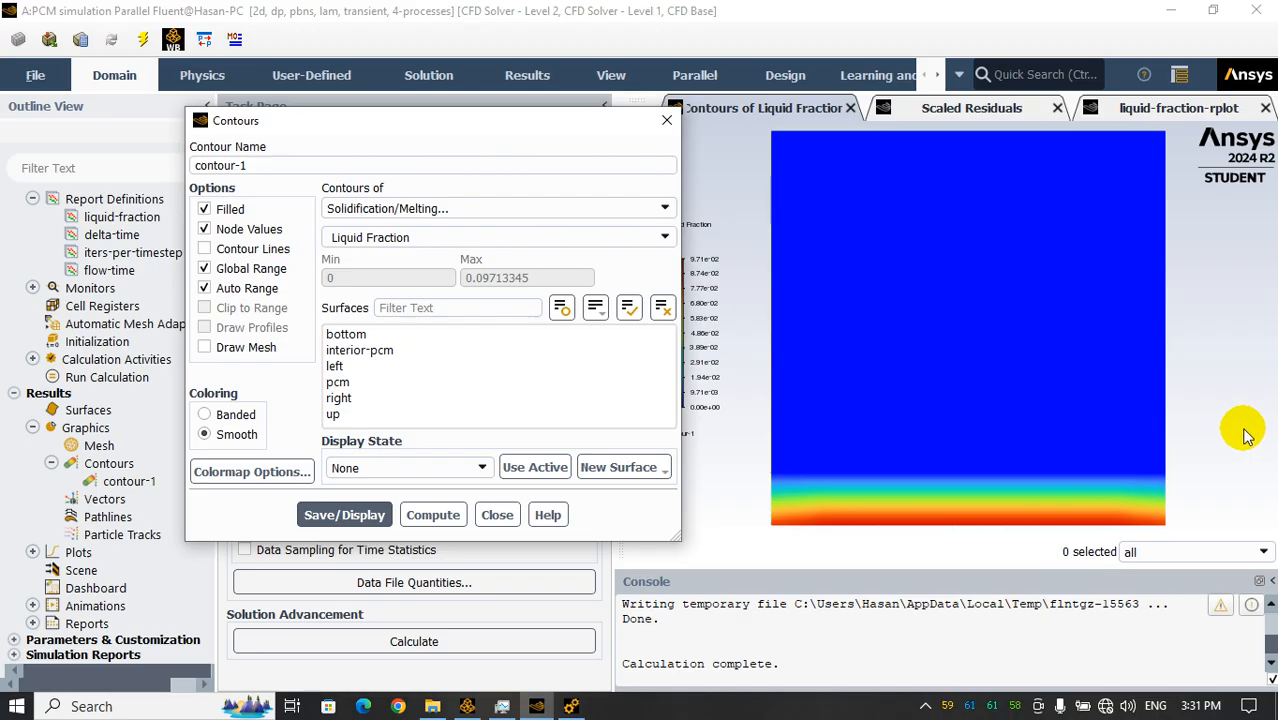
{"action": "left_click", "coordinate": [1146, 422]}
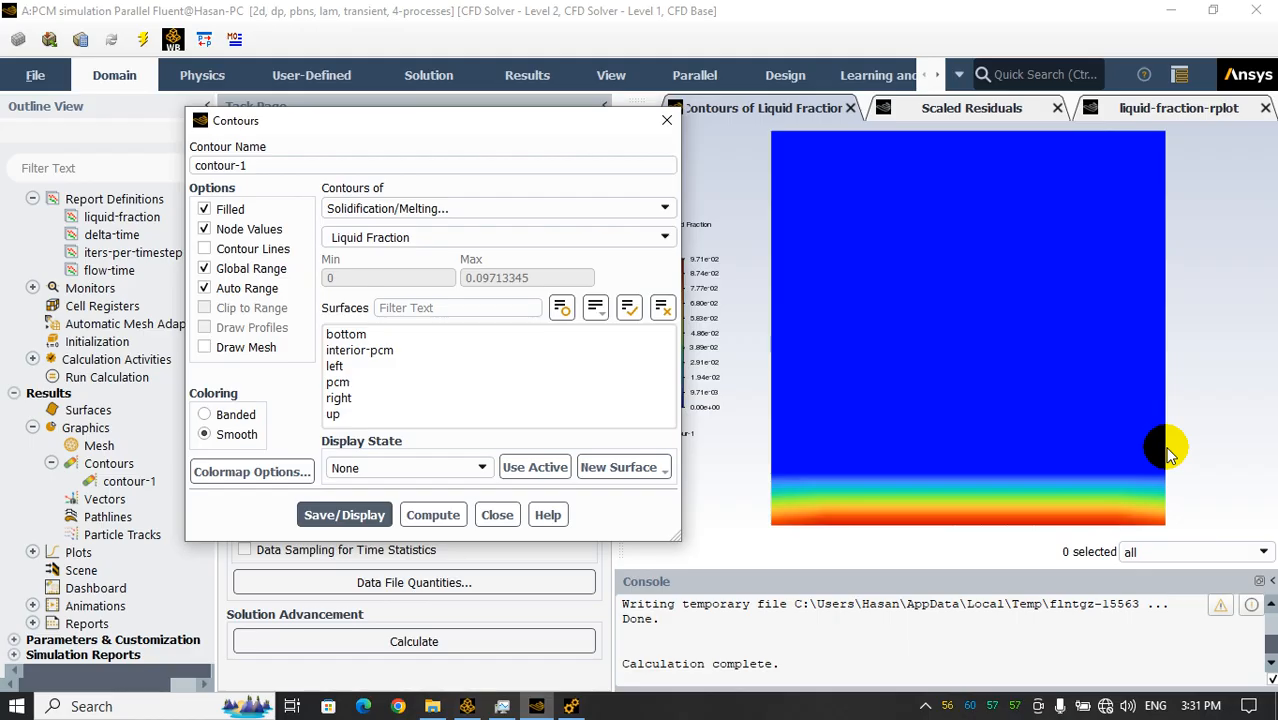
Switch to File Explorer and browse from PCM-simulation_files through dp0 and FFF to the Fluent results folder
{"action": "left_click", "coordinate": [432, 706]}
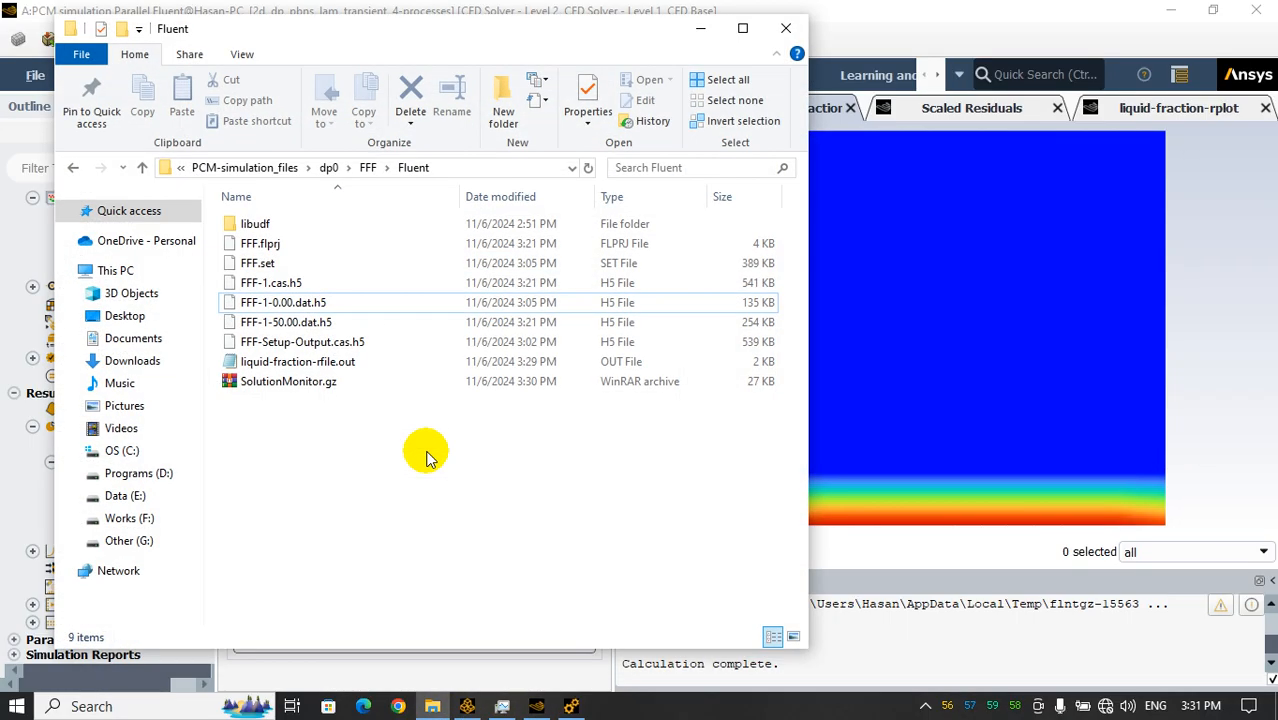
{"action": "left_click", "coordinate": [285, 168]}
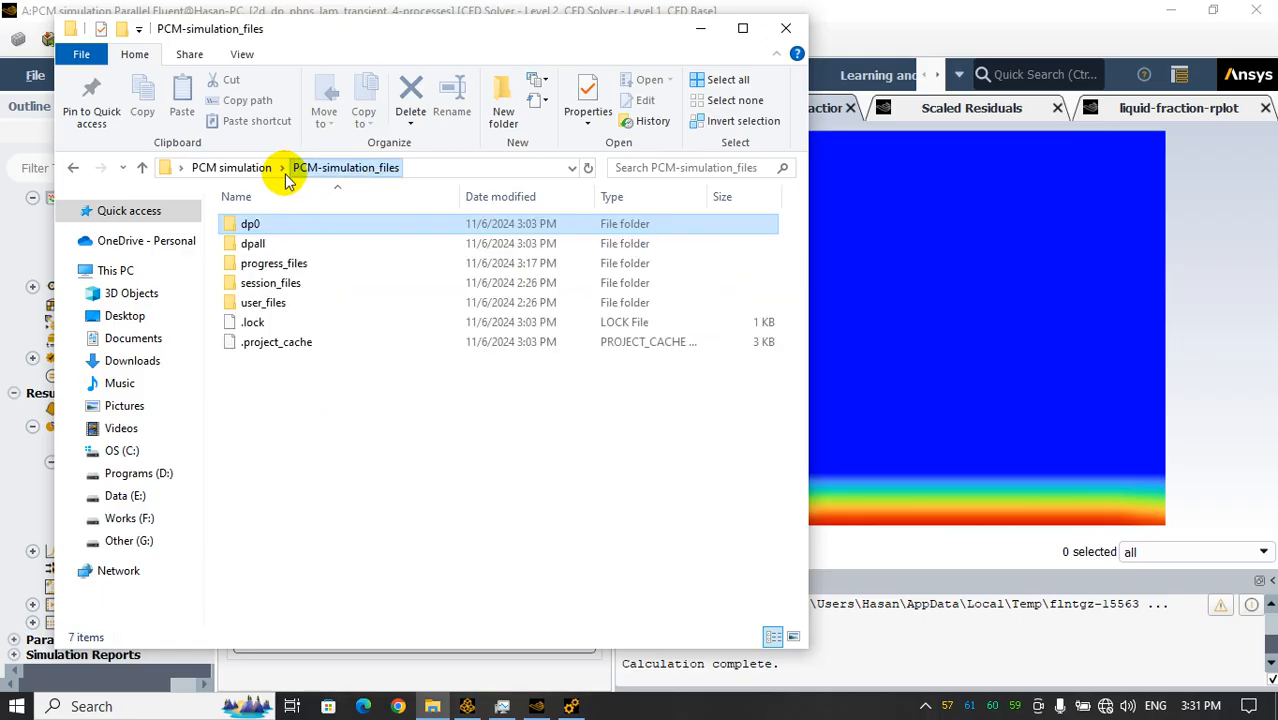
{"action": "double_click", "coordinate": [272, 223]}
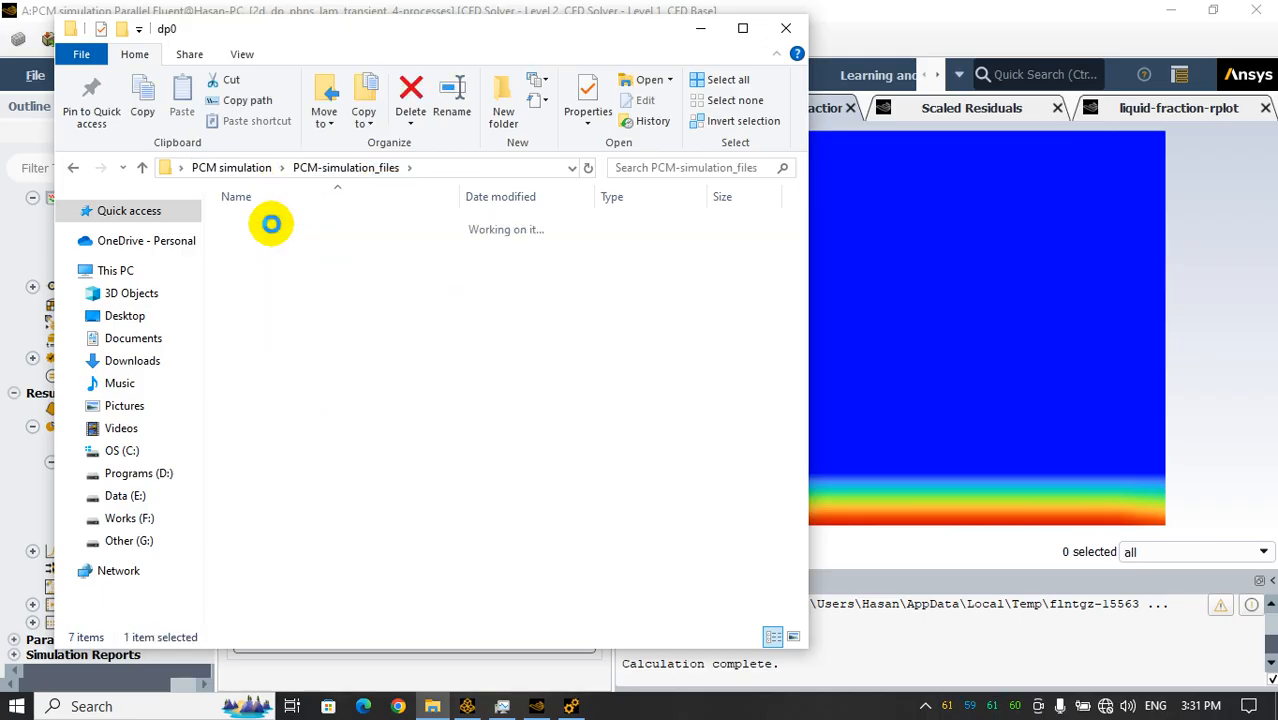
{"action": "left_click", "coordinate": [292, 172]}
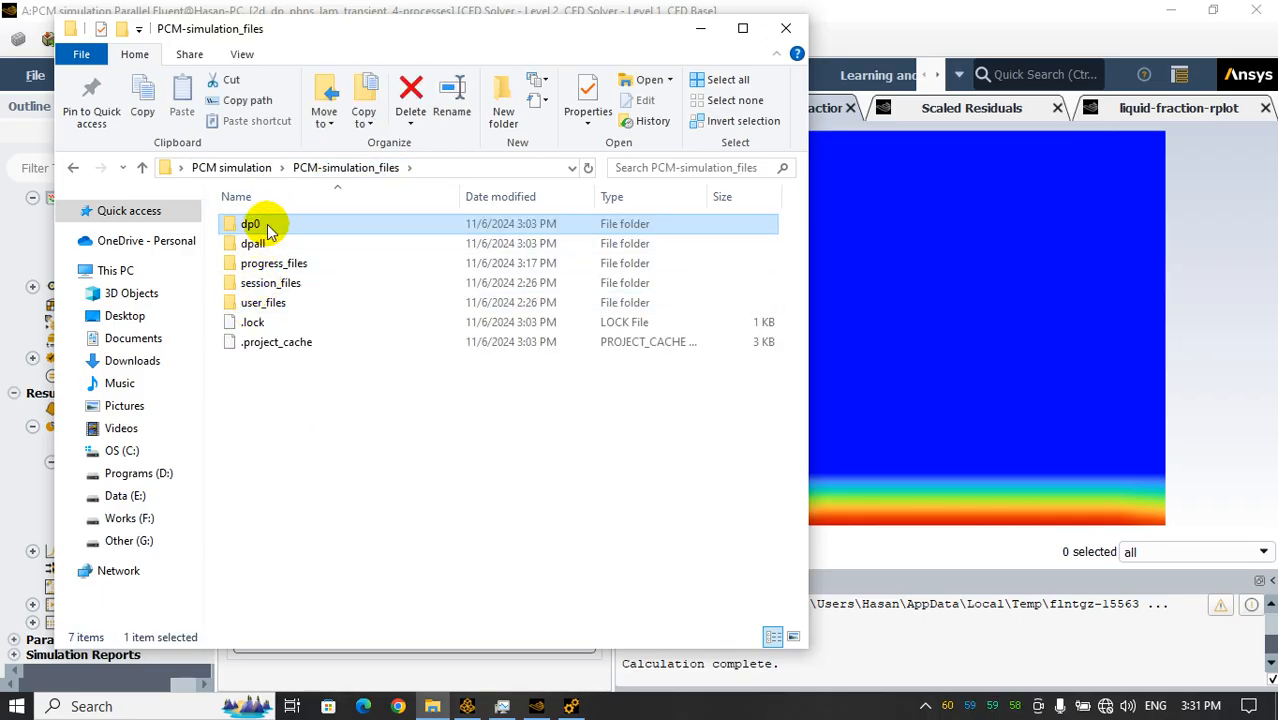
{"action": "double_click", "coordinate": [266, 225]}
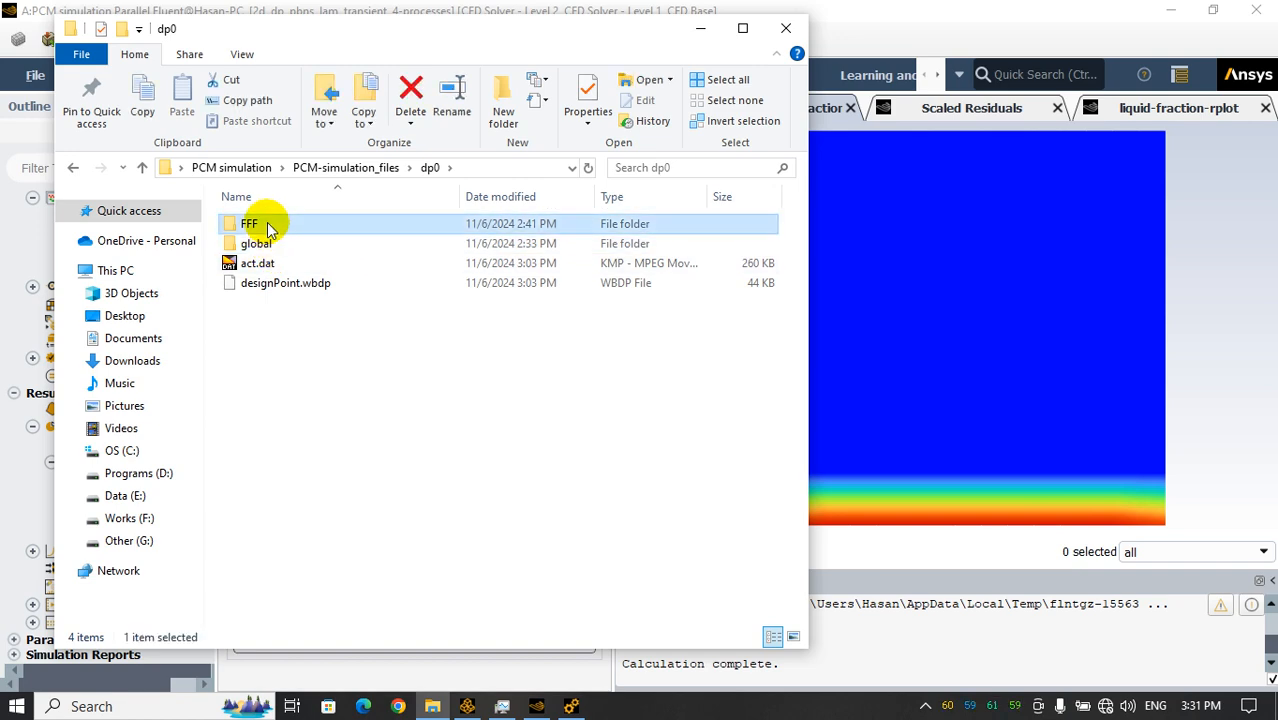
{"action": "double_click", "coordinate": [254, 222]}
{"action": "double_click", "coordinate": [262, 245]}
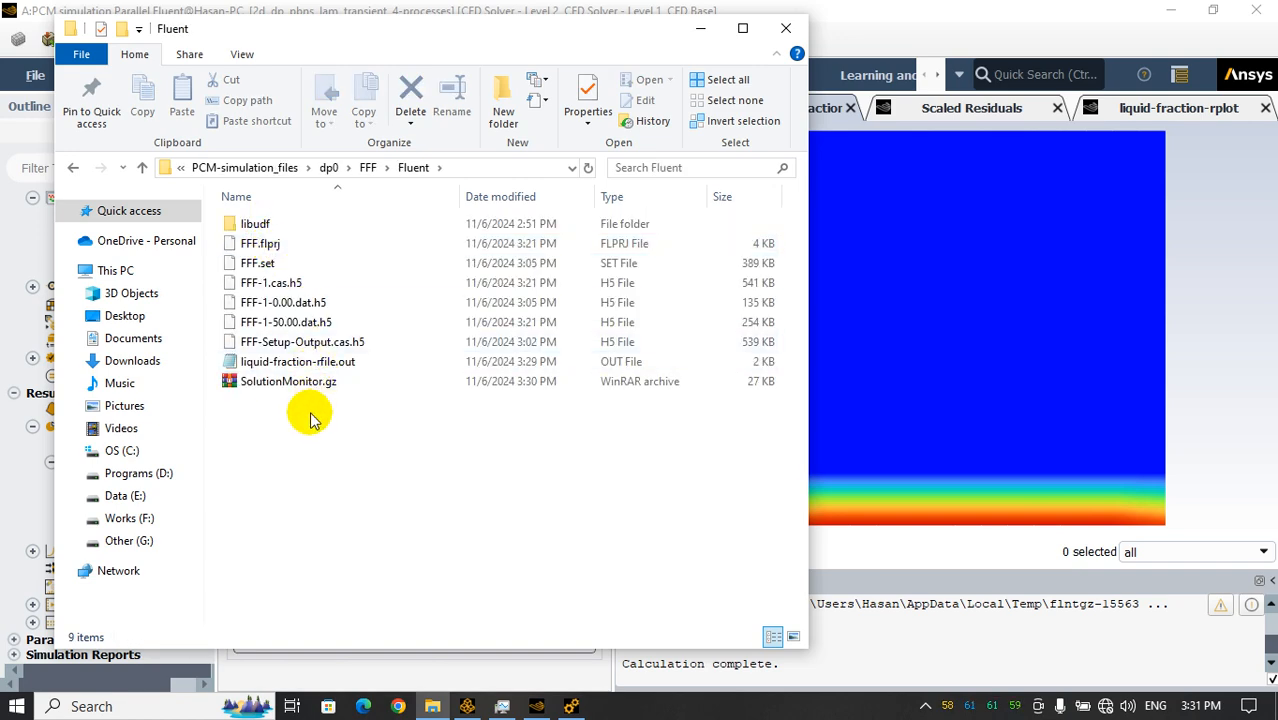
Open liquid-fraction-rfile.out in Notepad, examine the flow-time in its last row, and close the file
{"action": "double_click", "coordinate": [300, 361]}
{"action": "scroll", "coordinate": [350, 270], "scroll_direction": "down", "scroll_amount": 17}
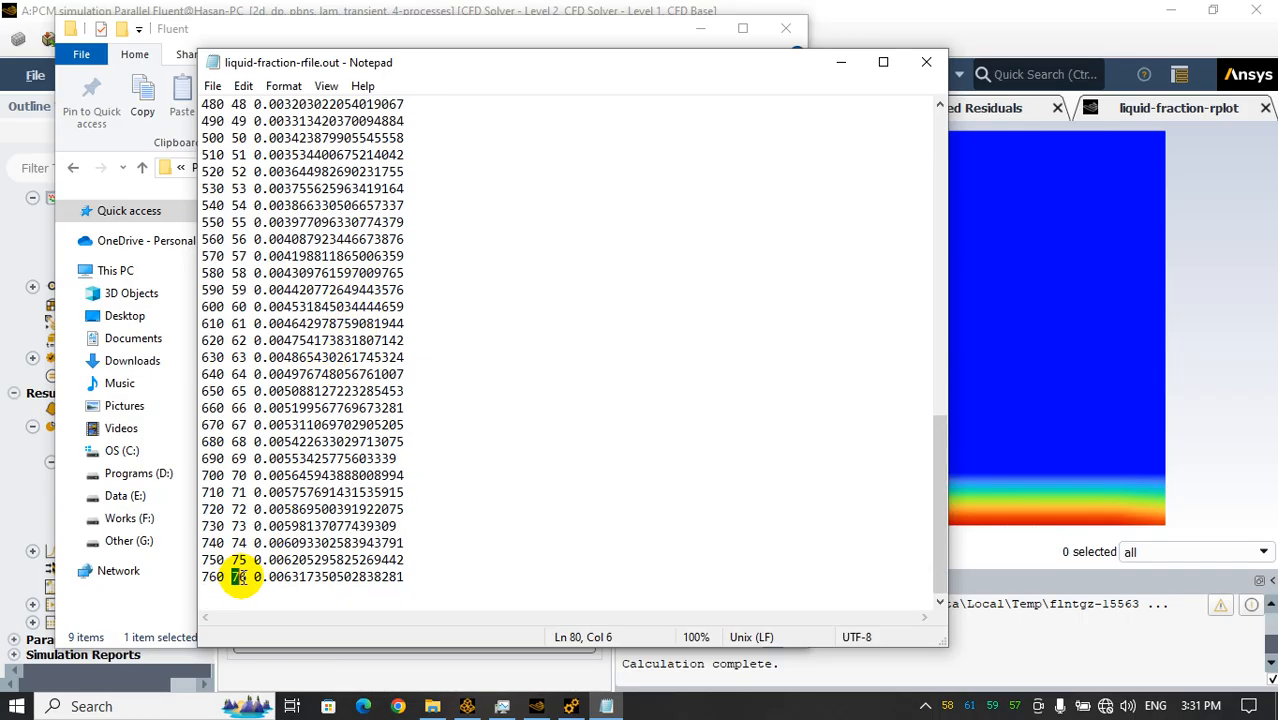
{"action": "double_click", "coordinate": [239, 577]}
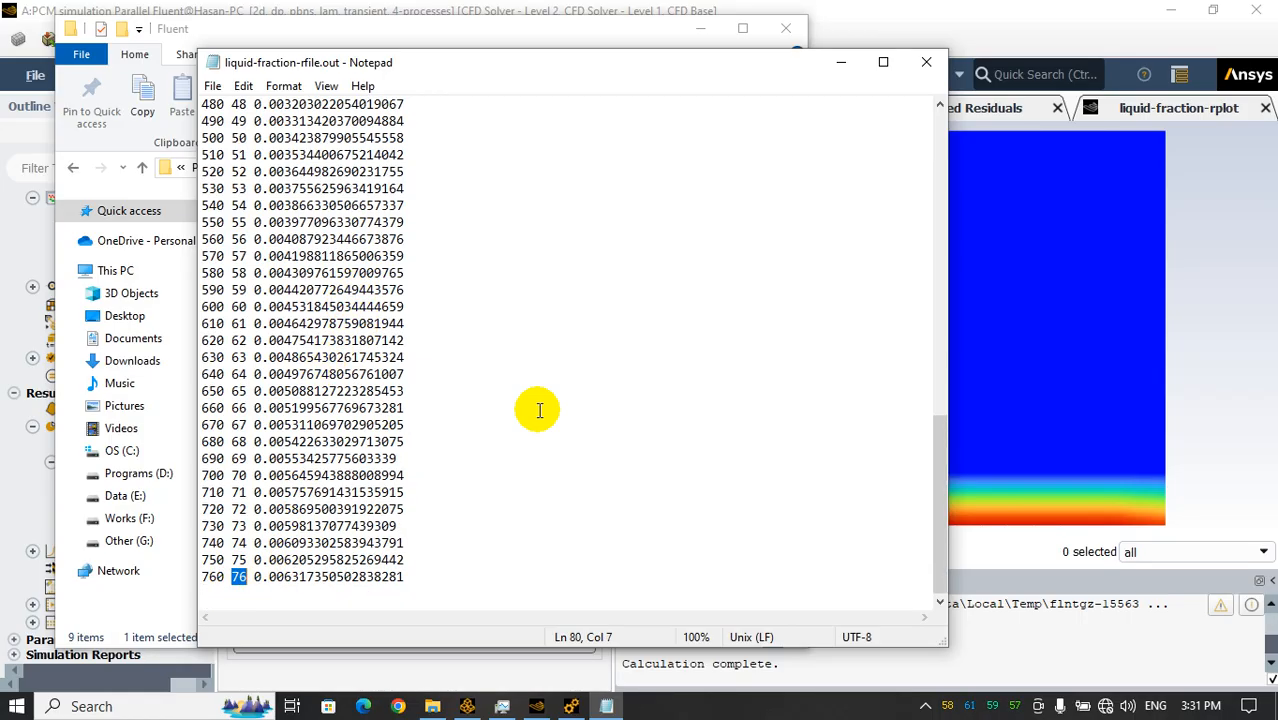
{"action": "left_click", "coordinate": [925, 66]}
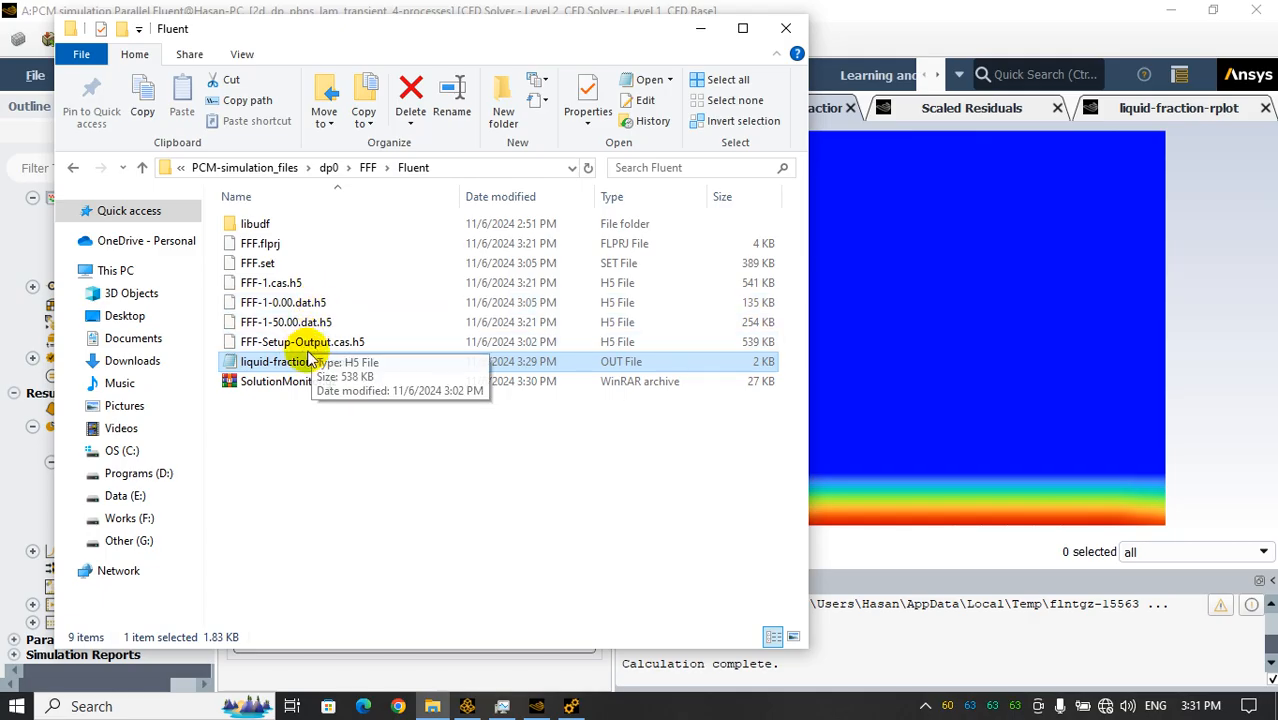
Check the autosaved files FFF-1-0.00.dat.h5 and FFF-1-50.00.dat.h5, then return to Fluent and close the contour settings
{"action": "left_click", "coordinate": [290, 302]}
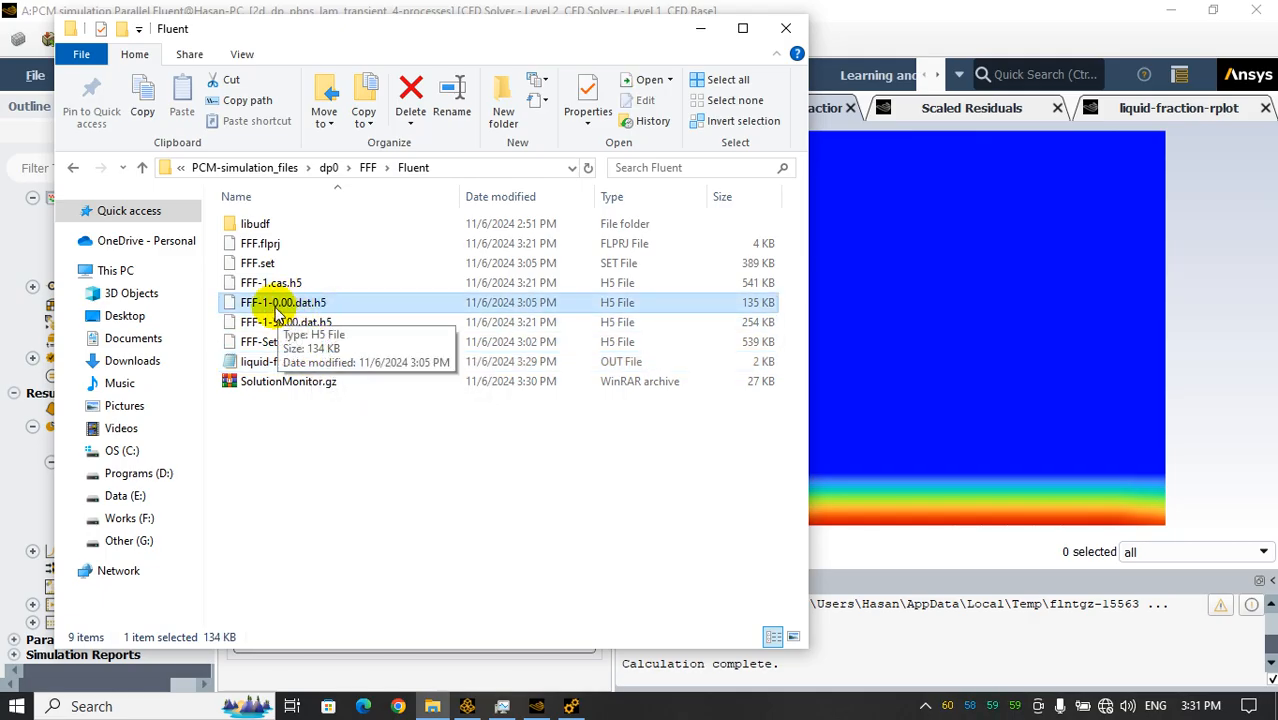
{"action": "left_click", "coordinate": [284, 326]}
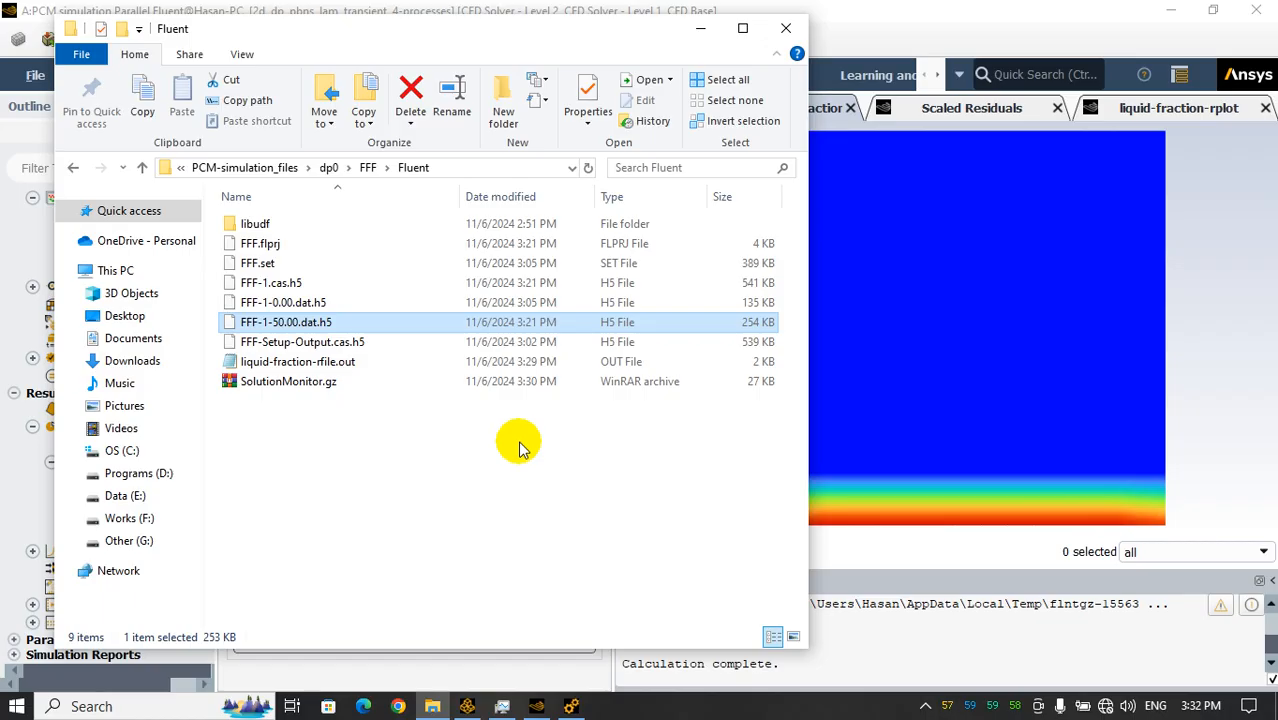
{"action": "left_click", "coordinate": [701, 28]}
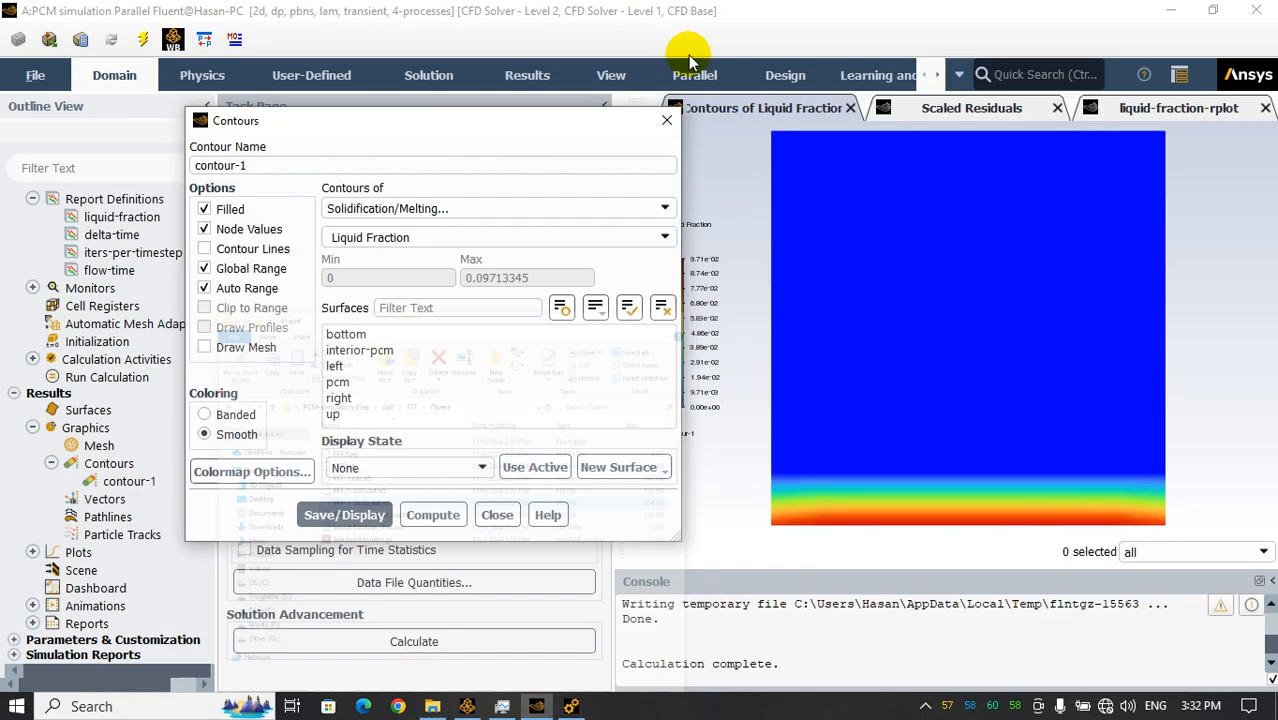
{"action": "left_click", "coordinate": [497, 516]}
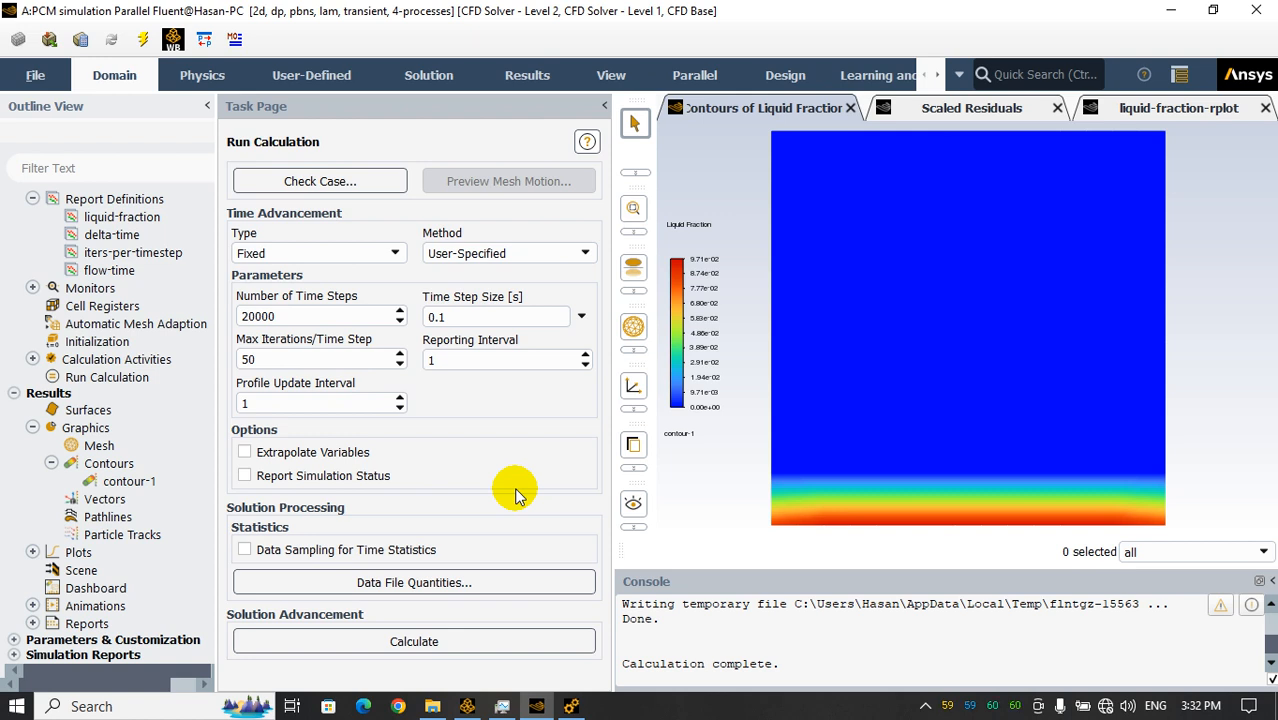